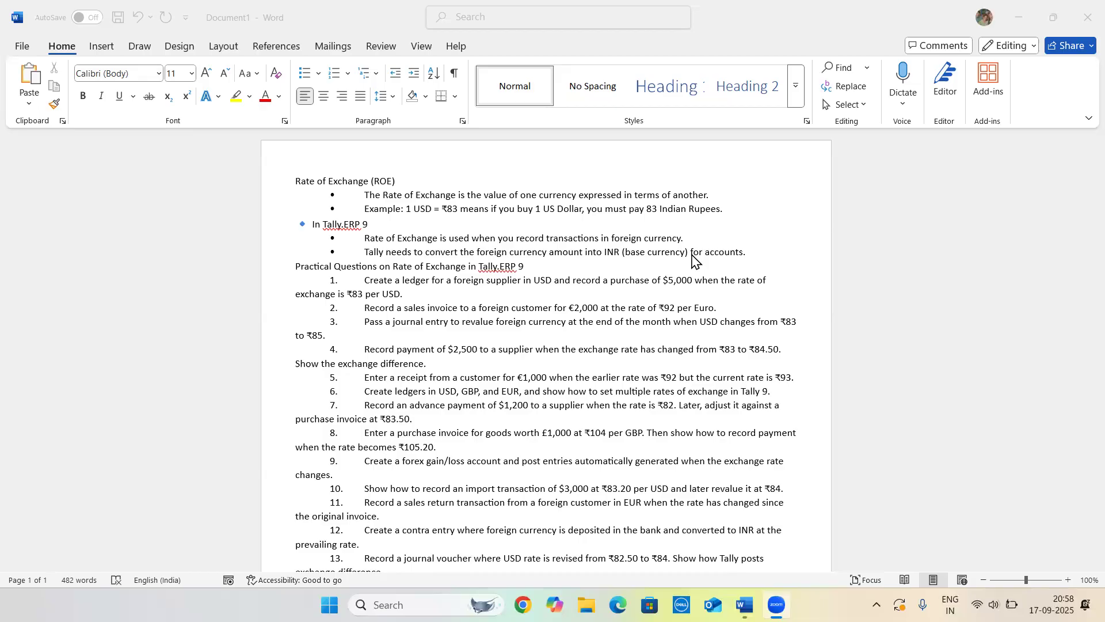
Highlight the rate-of-exchange definition, example and Tally notes sentence by sentence while reviewing them
{"action": "left_click", "coordinate": [366, 193]}
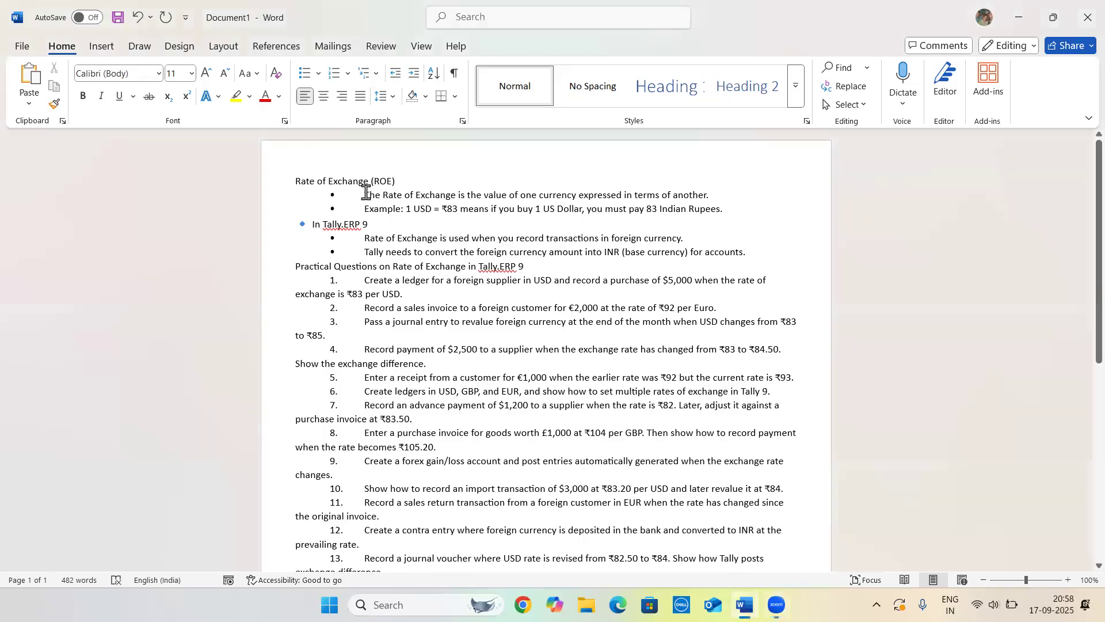
{"action": "left_click_drag", "start_coordinate": [366, 192], "coordinate": [718, 197]}
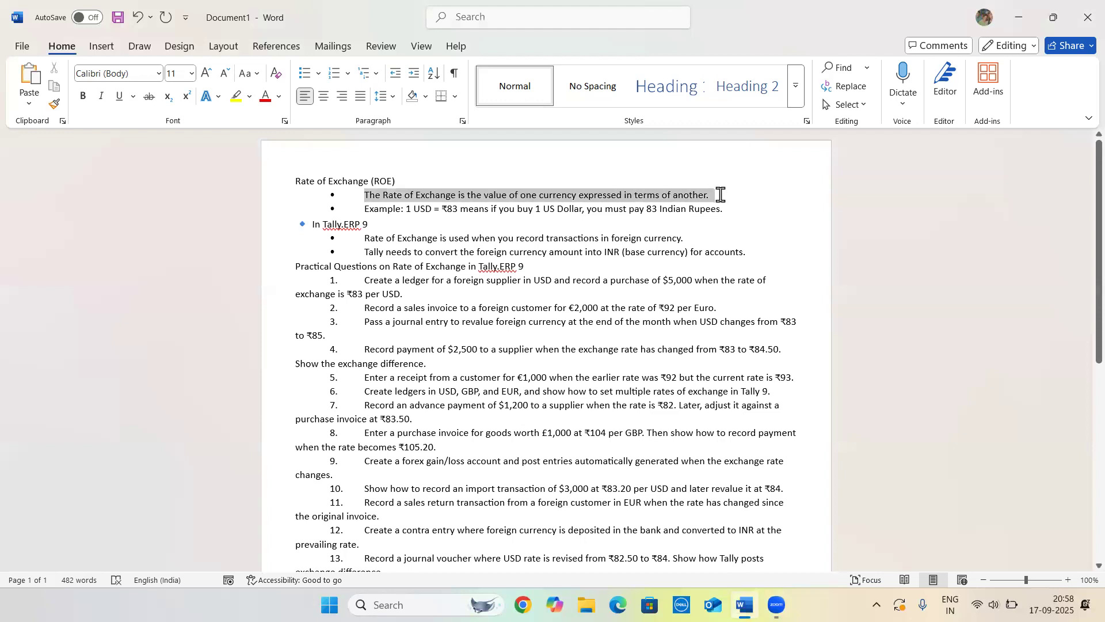
{"action": "left_click", "coordinate": [717, 200]}
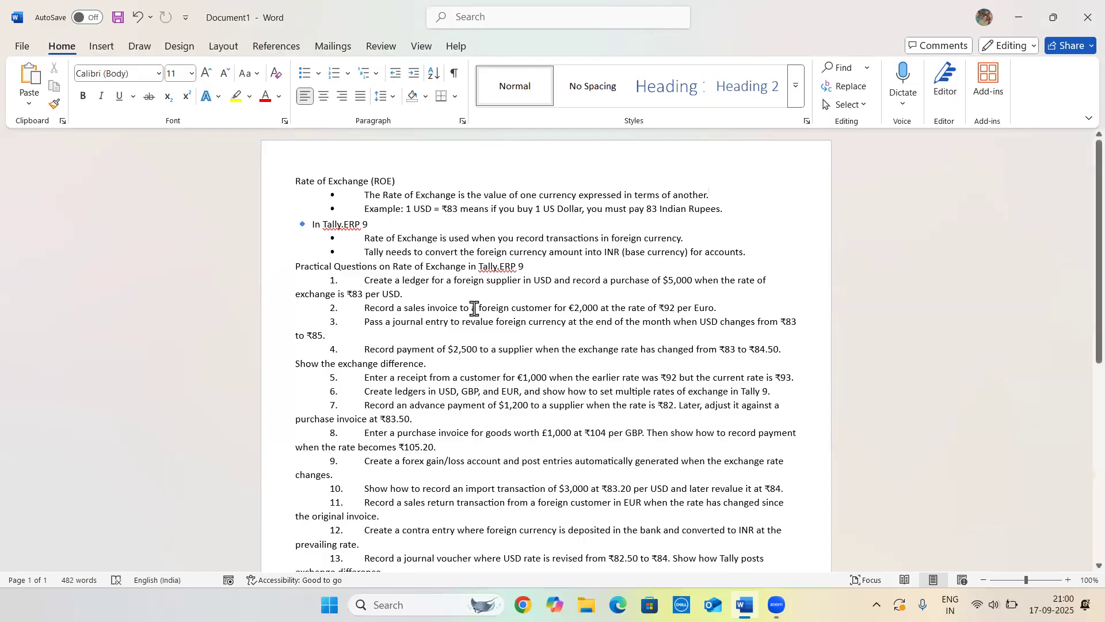
{"action": "left_click", "coordinate": [365, 239]}
{"action": "left_click_drag", "start_coordinate": [367, 194], "coordinate": [737, 213]}
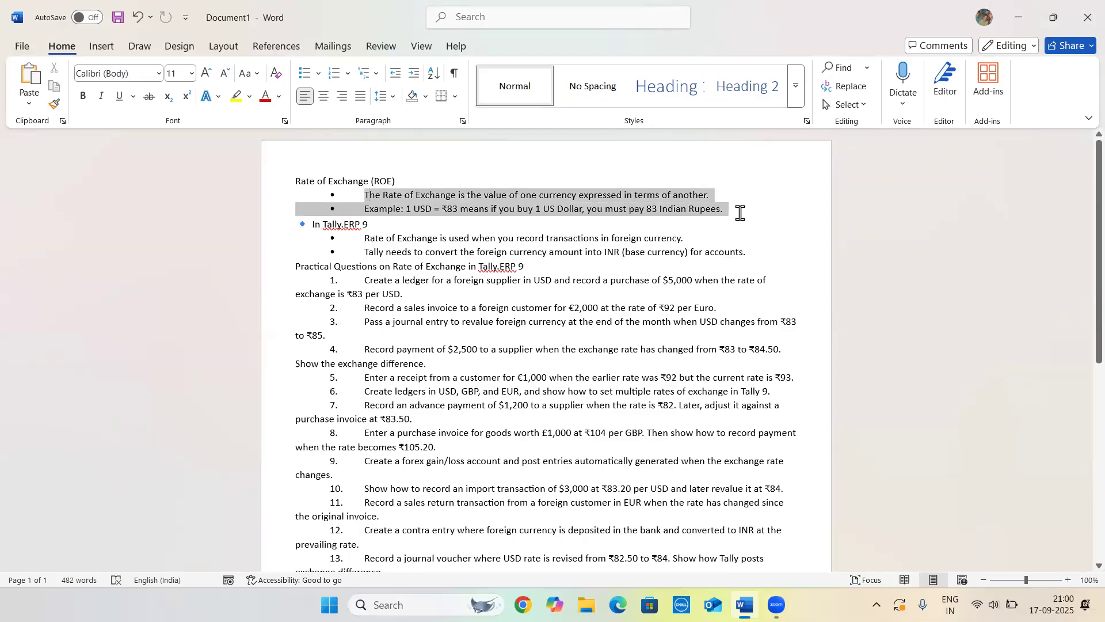
{"action": "left_click", "coordinate": [738, 213]}
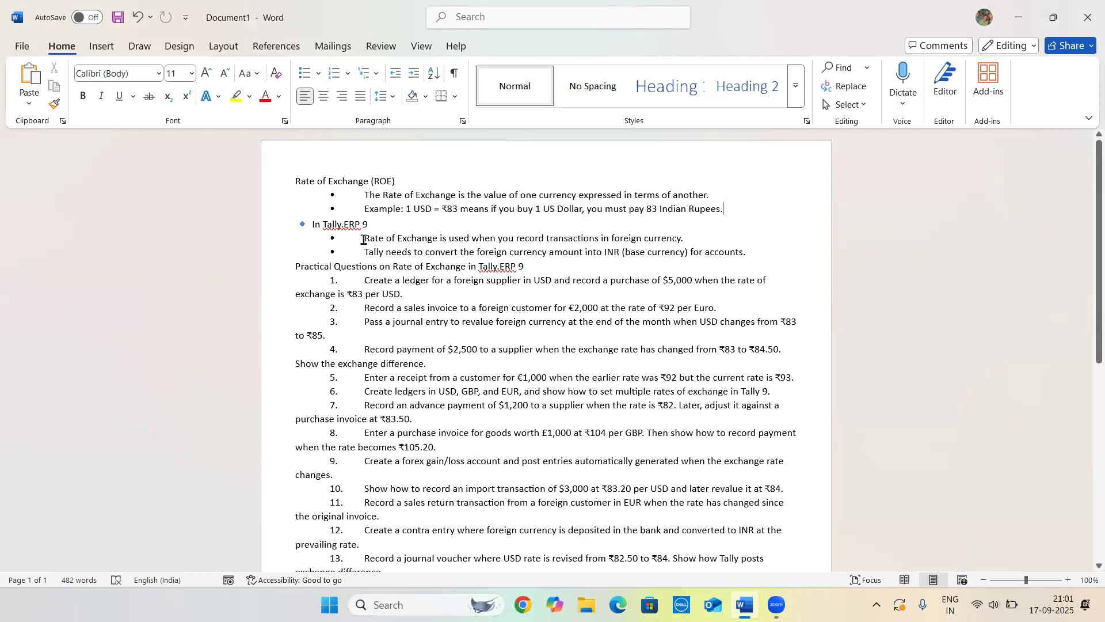
{"action": "left_click_drag", "start_coordinate": [363, 240], "coordinate": [681, 241]}
{"action": "left_click", "coordinate": [689, 238]}
{"action": "left_click_drag", "start_coordinate": [366, 251], "coordinate": [491, 263]}
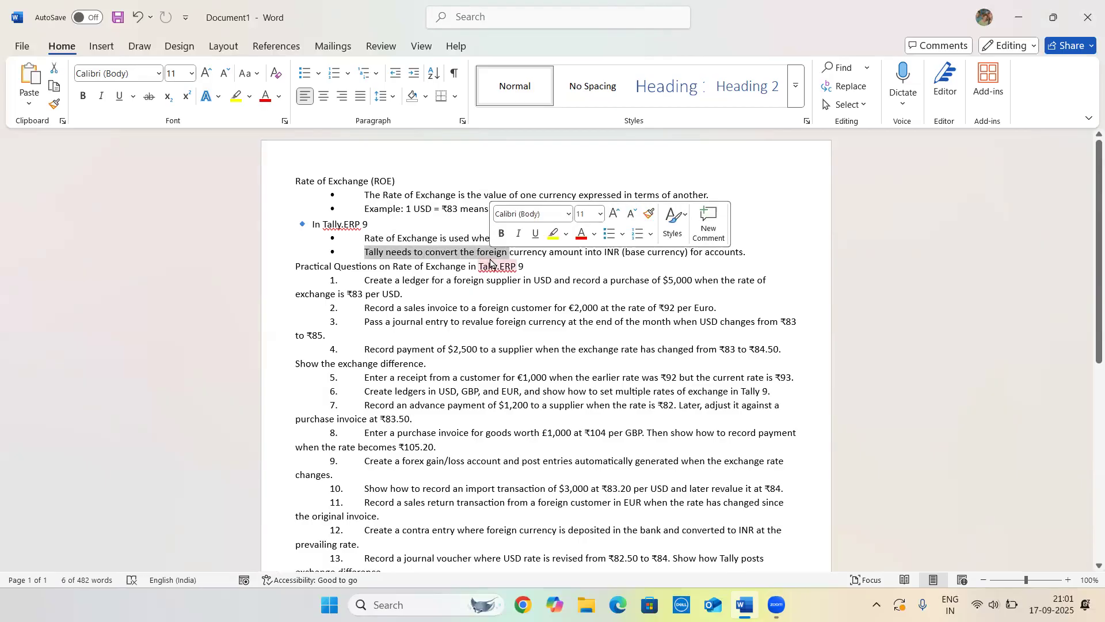
{"action": "left_click", "coordinate": [561, 252]}
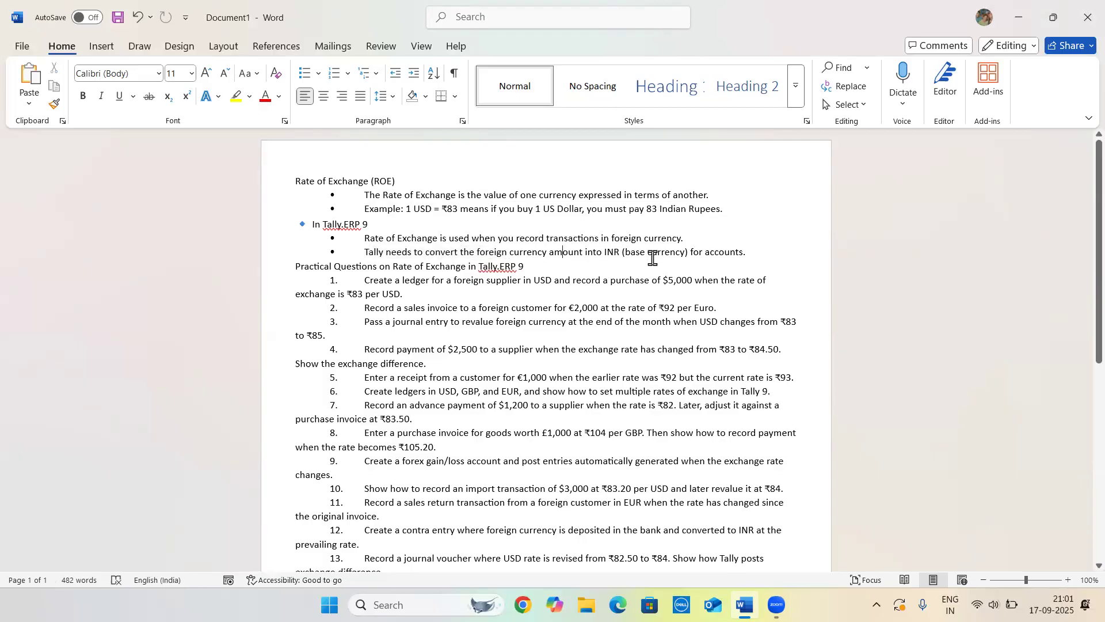
{"action": "left_click", "coordinate": [746, 252]}
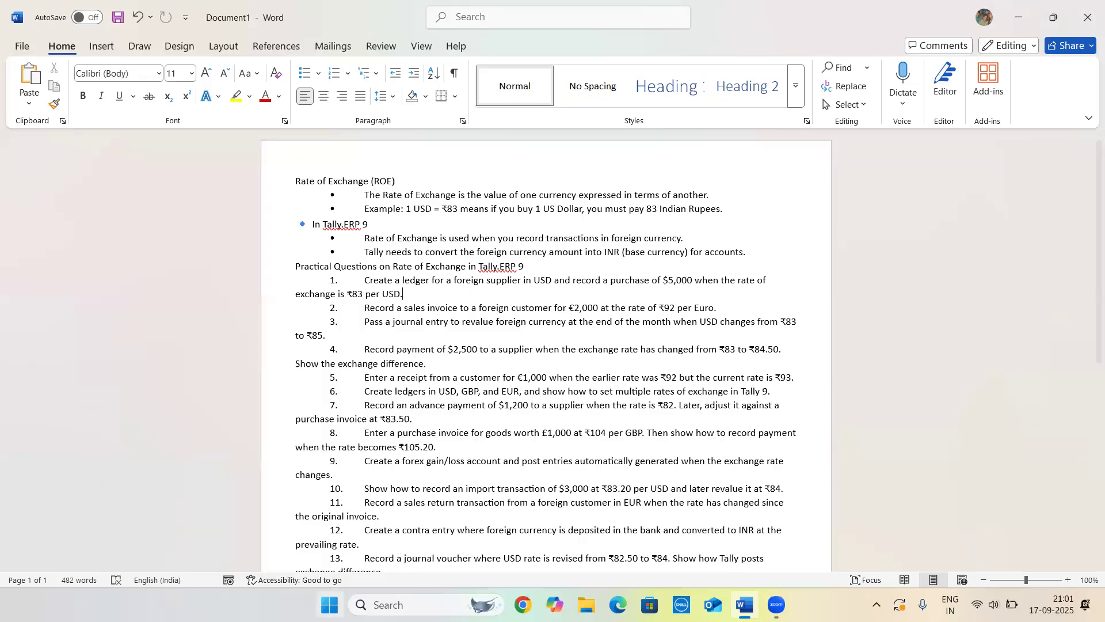
Search for Tally.ERP 9 from the Start menu and launch it
{"action": "left_click", "coordinate": [329, 604]}
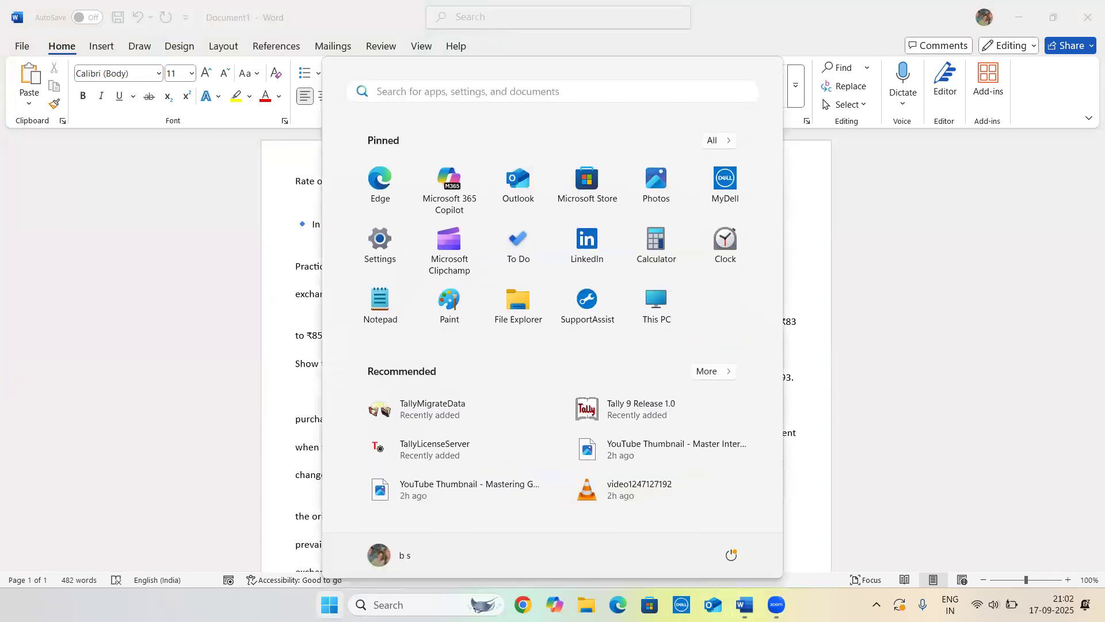
{"action": "type", "text": "TALL"}
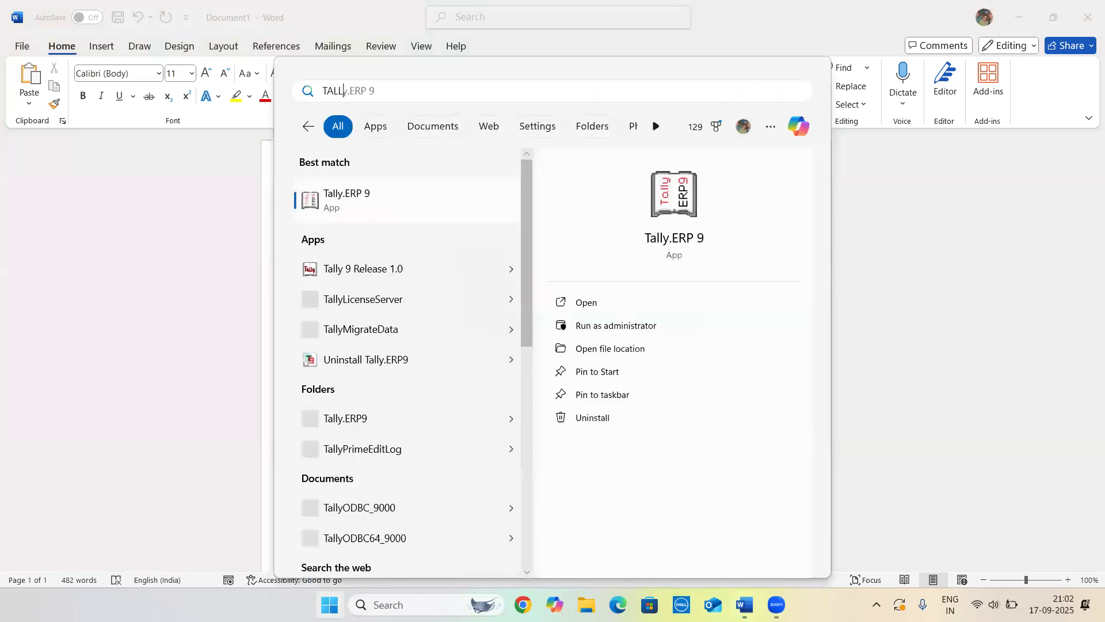
{"action": "key", "text": "Down"}
{"action": "key", "text": "Up"}
{"action": "key", "text": "Return"}
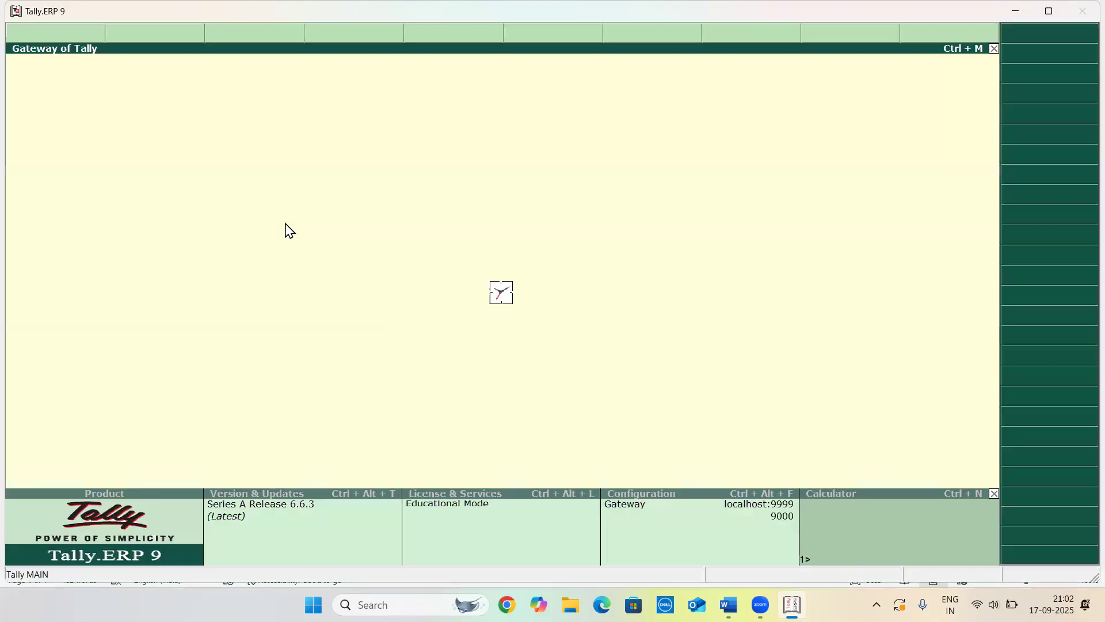
Choose to work in Educational Mode from the startup options
{"action": "key", "text": "Down"}
{"action": "key", "text": "Down"}
{"action": "key", "text": "Down"}
{"action": "key", "text": "Down"}
{"action": "key", "text": "Down"}
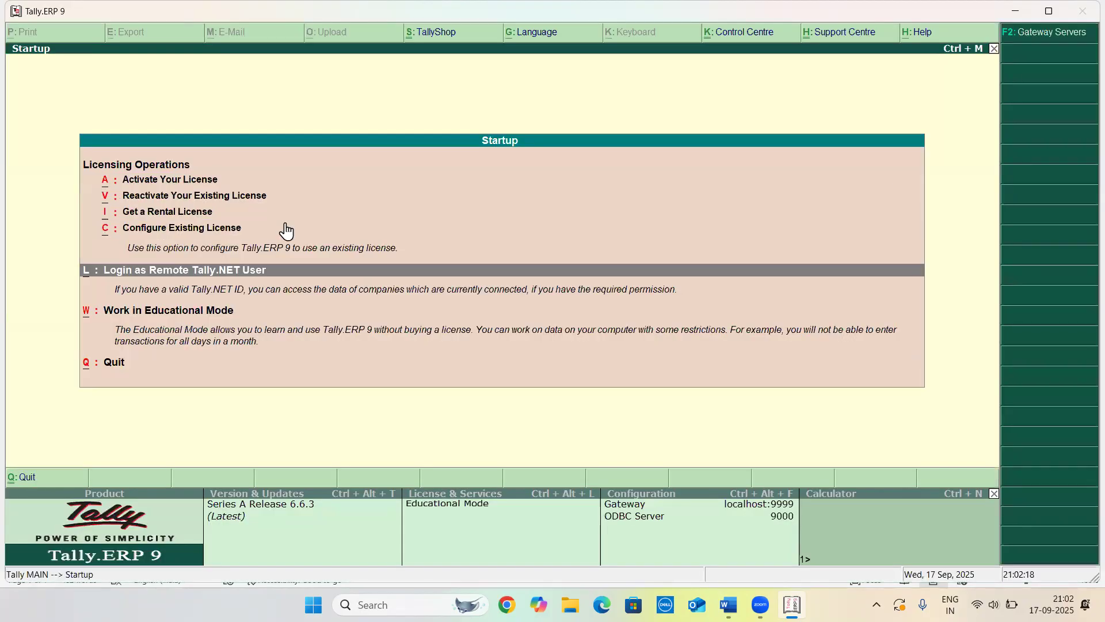
{"action": "key", "text": "Return"}
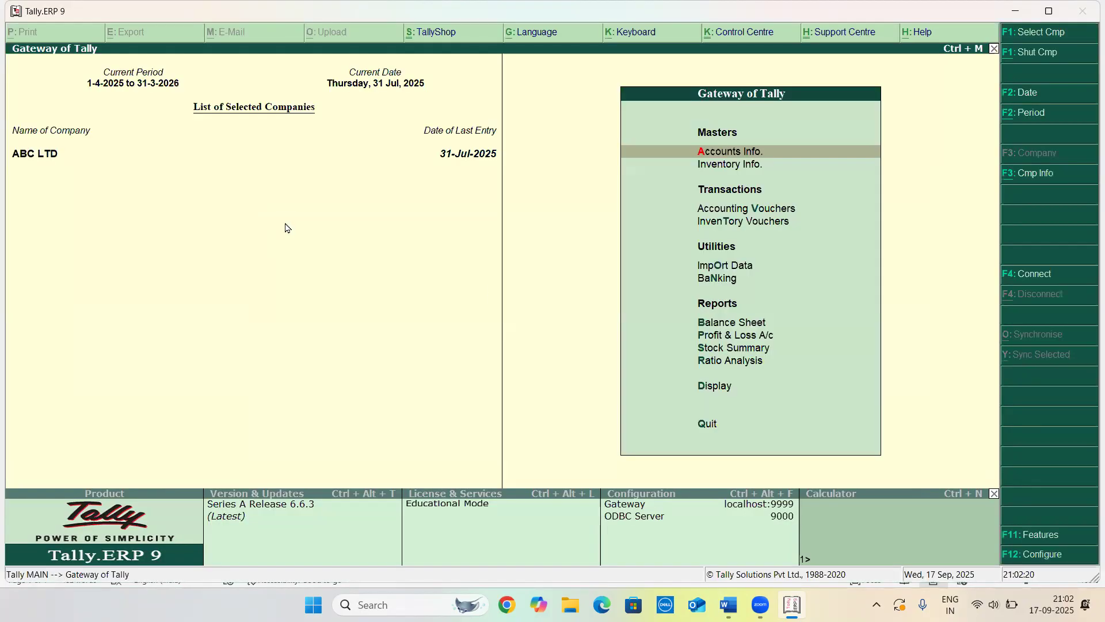
Shut the loaded company and start creating a new company named ONE POINT LTD, keeping its mailing name
{"action": "key", "text": "alt+F1"}
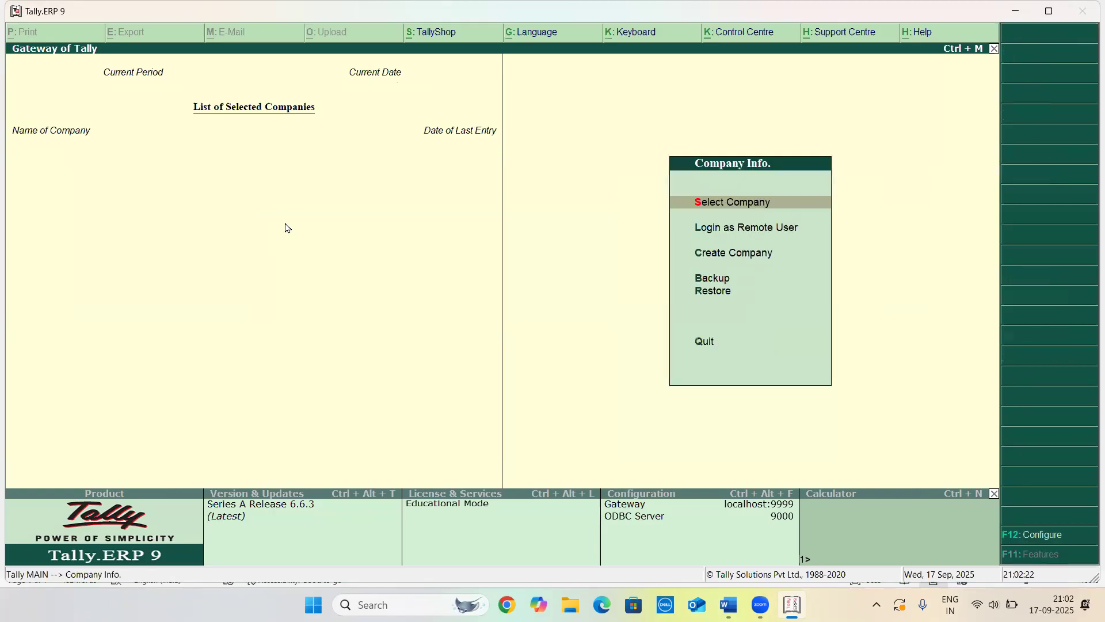
{"action": "key", "text": "c"}
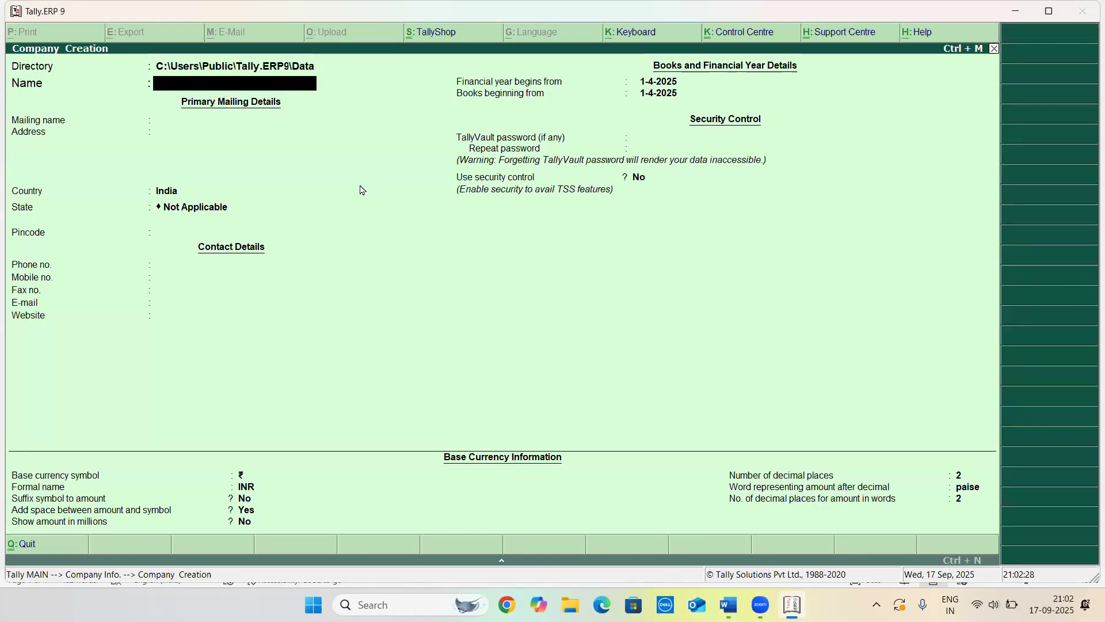
{"action": "type", "text": "ONE POINT LTD"}
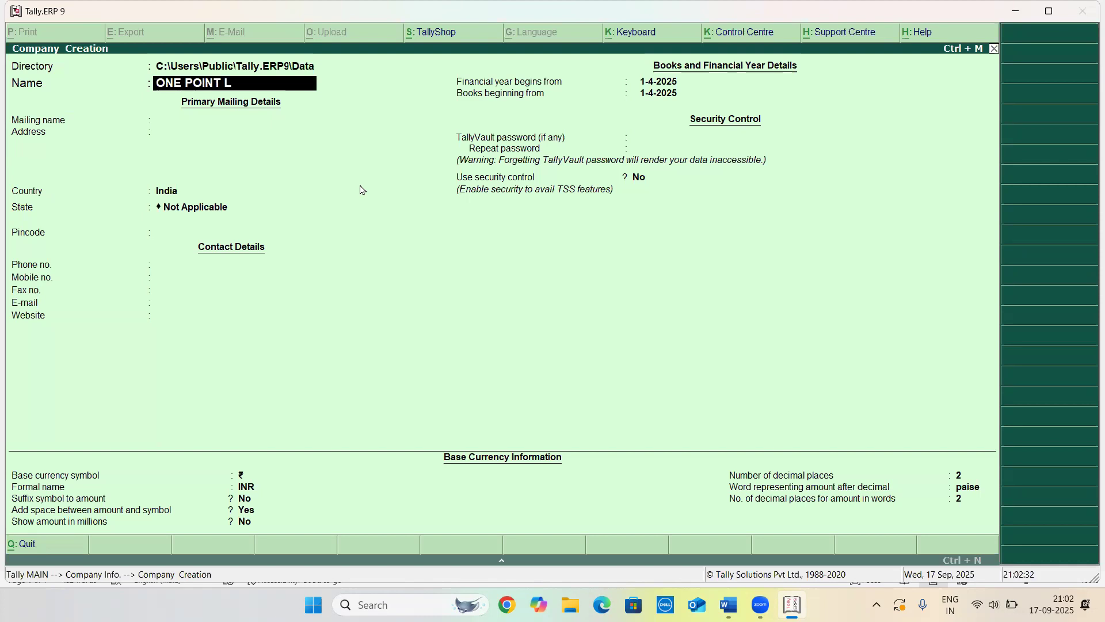
{"action": "key", "text": "Return"}
{"action": "key", "text": "Return"}
{"action": "key", "text": "Return"}
{"action": "key", "text": "Return"}
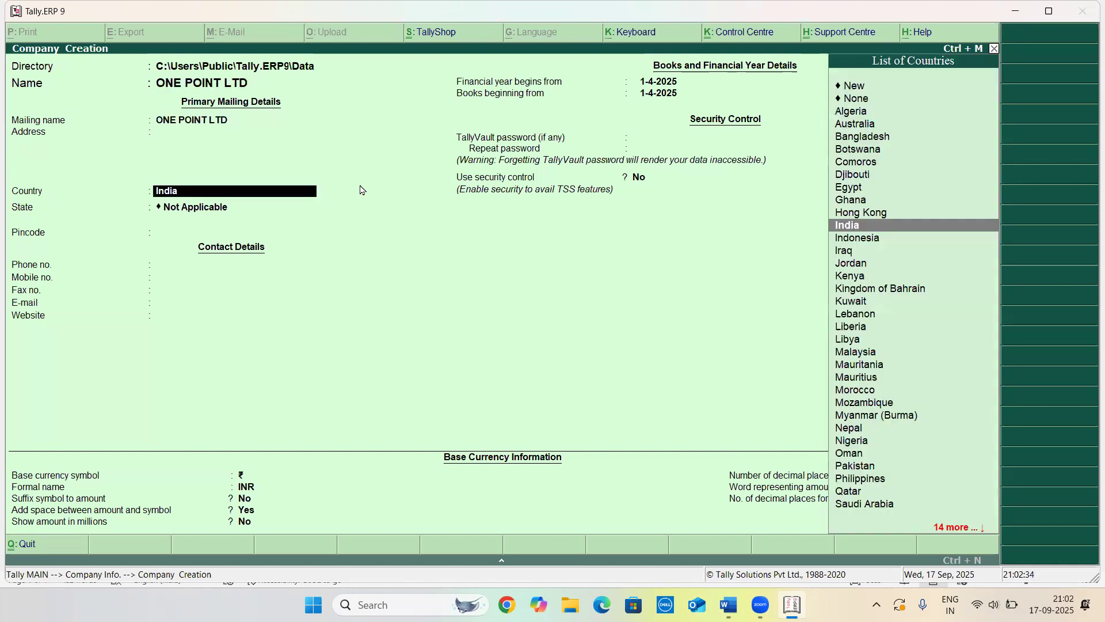
Keep India as the country and set the company's state to West Bengal
{"action": "key", "text": "BackSpace"}
{"action": "key", "text": "Return"}
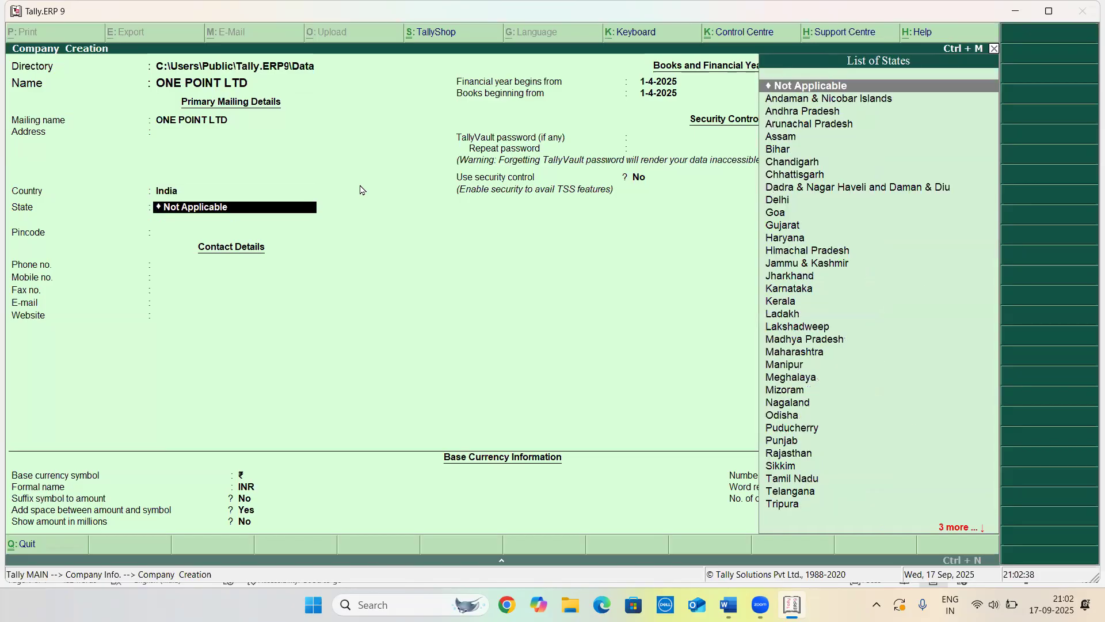
{"action": "key", "text": "BackSpace"}
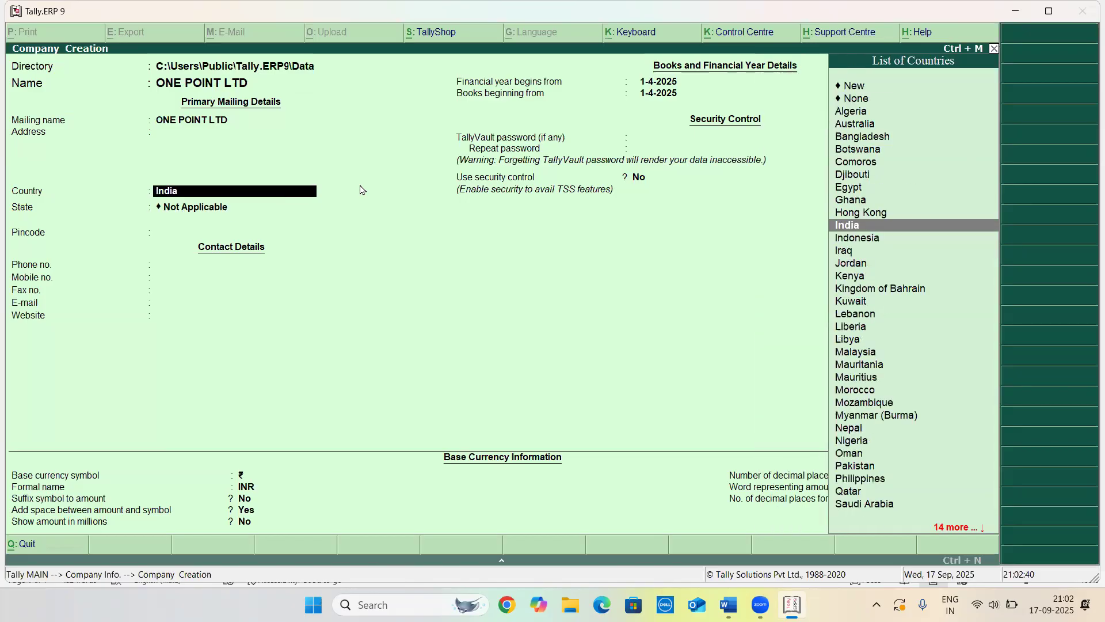
{"action": "key", "text": "Return"}
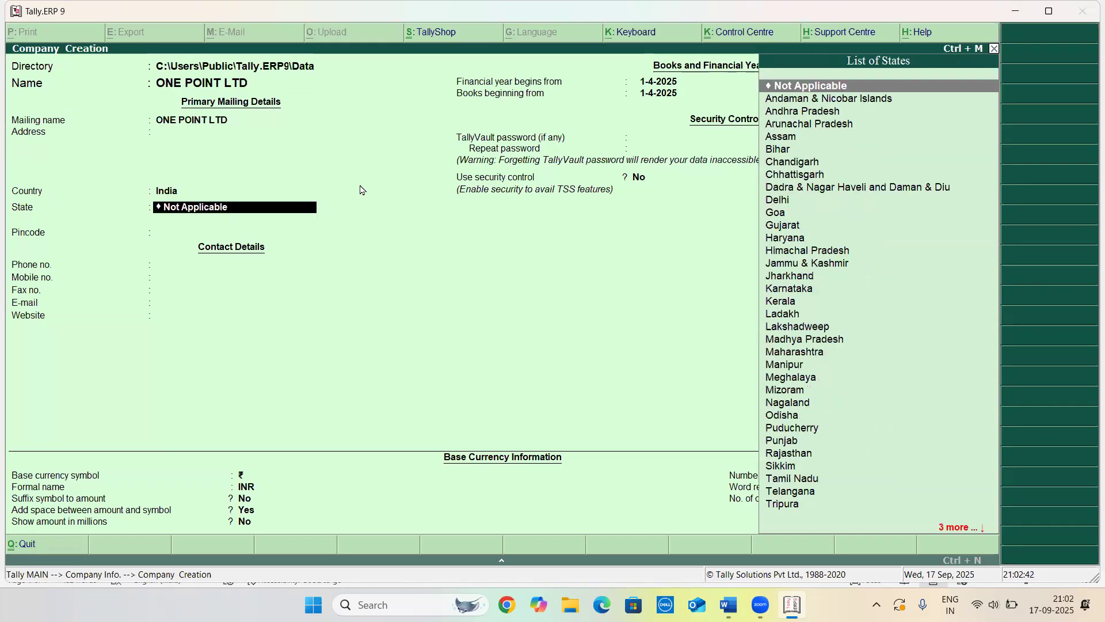
{"action": "type", "text": "Up"}
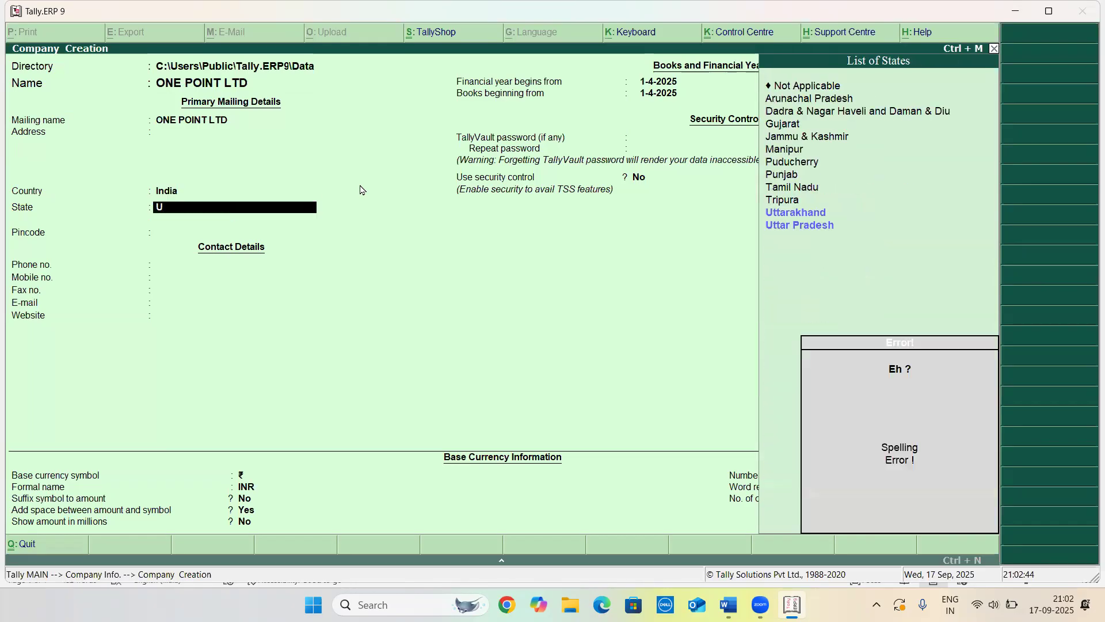
{"action": "key", "text": "BackSpace"}
{"action": "type", "text": "WES"}
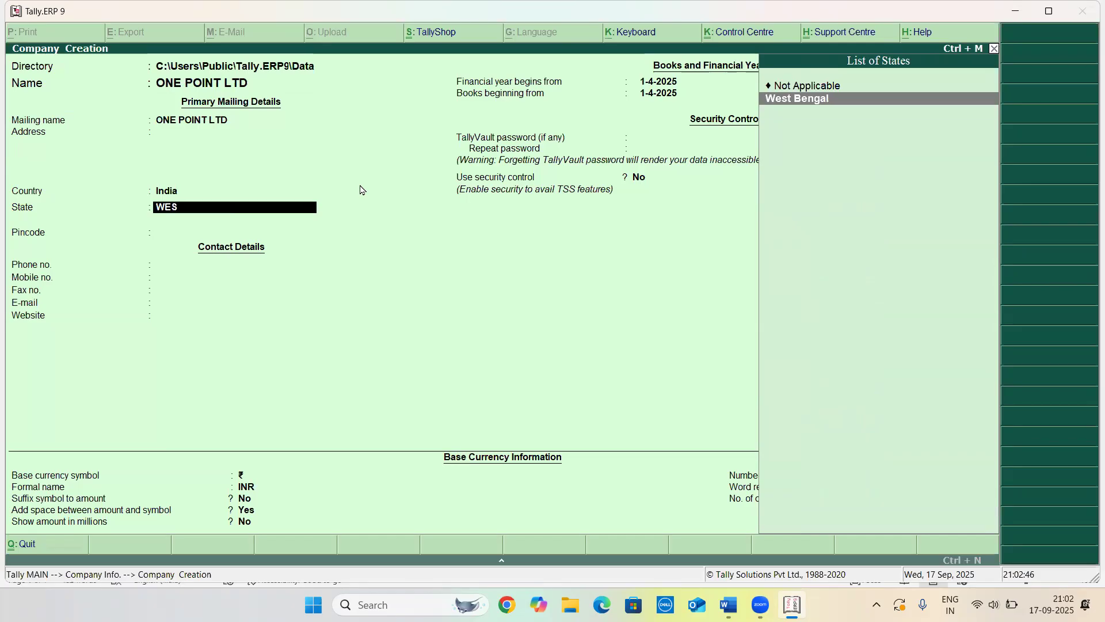
{"action": "key", "text": "Return"}
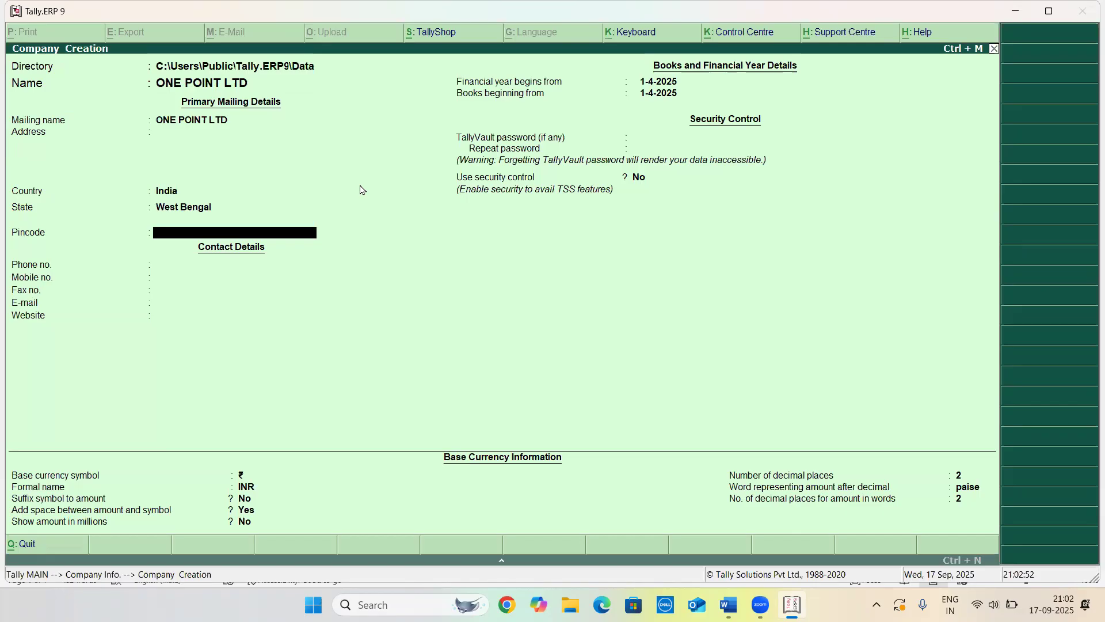
Accept the remaining default company details and save the new company
{"action": "key", "text": "Return"}
{"action": "key", "text": "Return"}
{"action": "key", "text": "Return"}
{"action": "key", "text": "Return"}
{"action": "key", "text": "Return"}
{"action": "key", "text": "Return"}
{"action": "key", "text": "Return"}
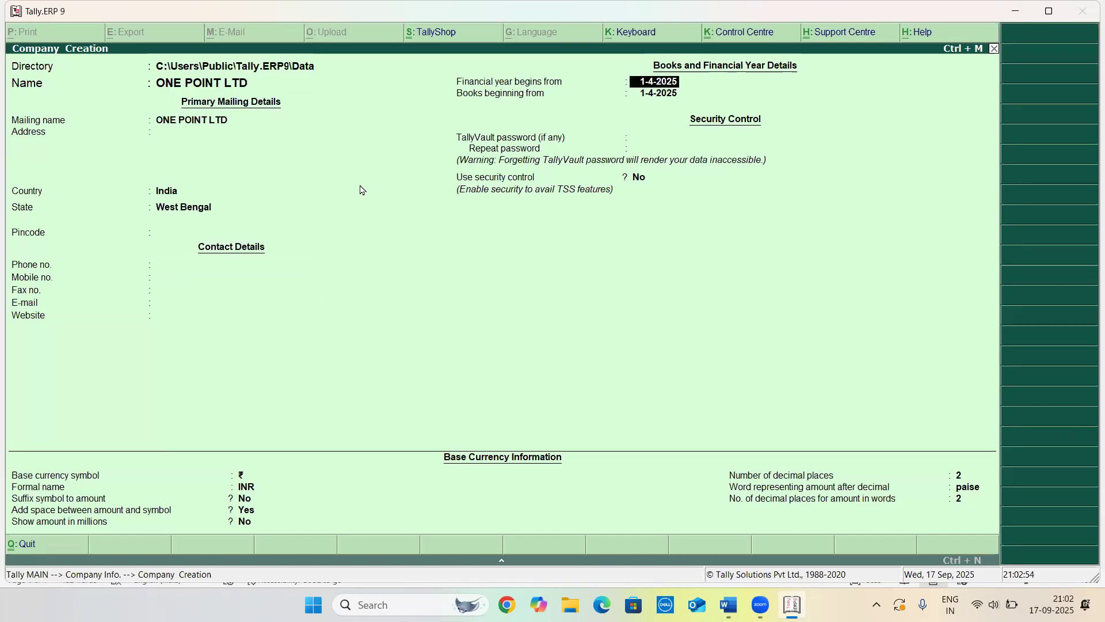
{"action": "key", "text": "Return"}
{"action": "key", "text": "Return"}
{"action": "key", "text": "Return"}
{"action": "key", "text": "Return"}
{"action": "key", "text": "Return"}
{"action": "key", "text": "Return"}
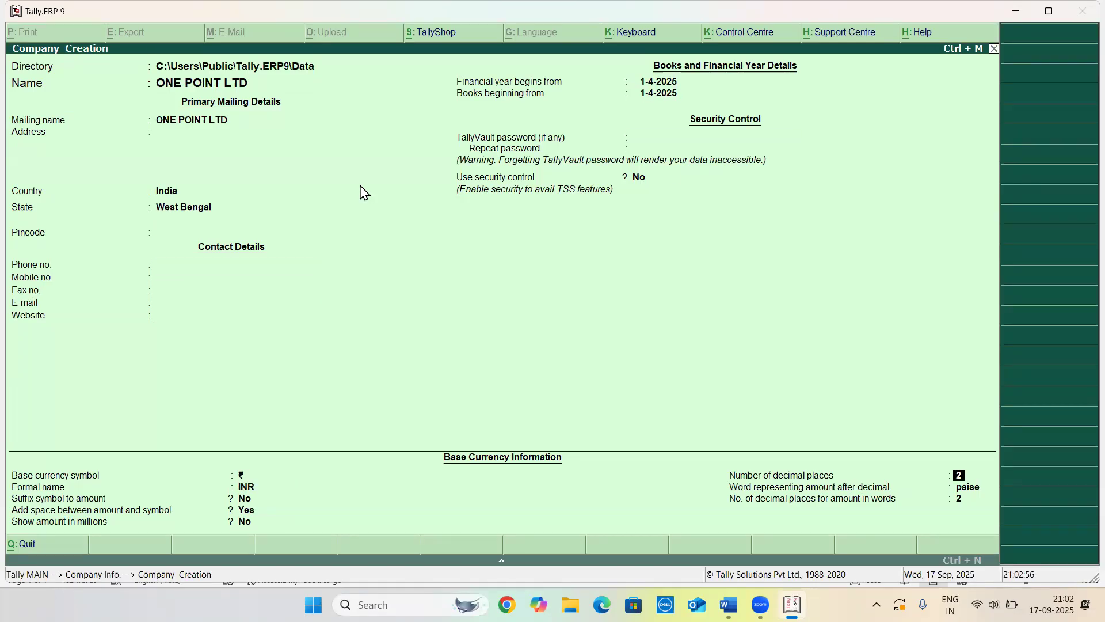
{"action": "key", "text": "Return"}
{"action": "key", "text": "Return"}
{"action": "key", "text": "Return"}
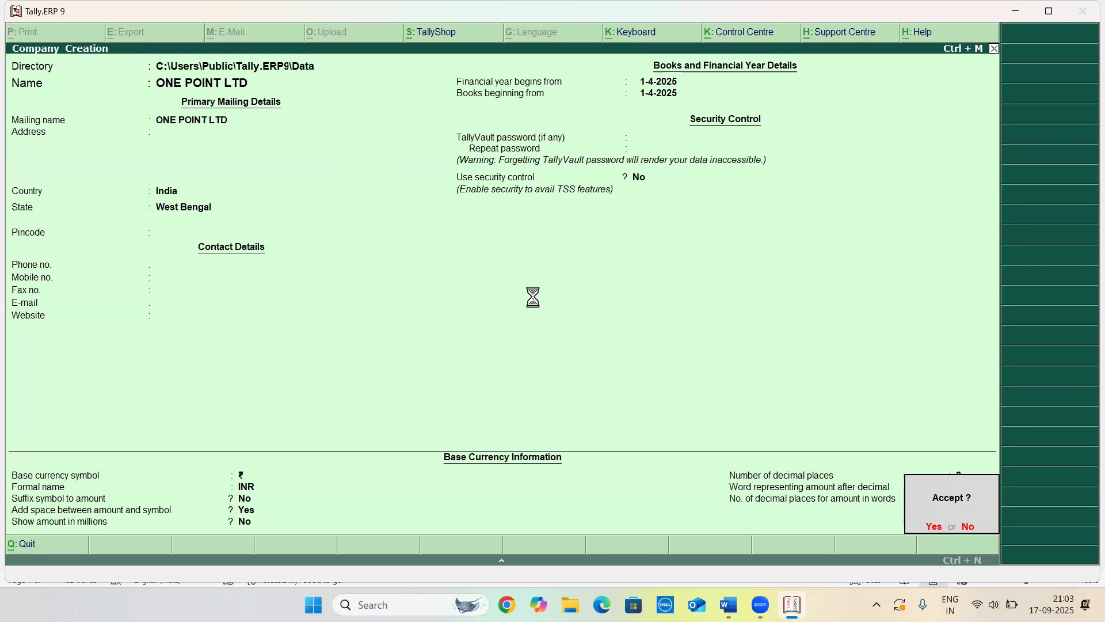
{"action": "key", "text": "Return"}
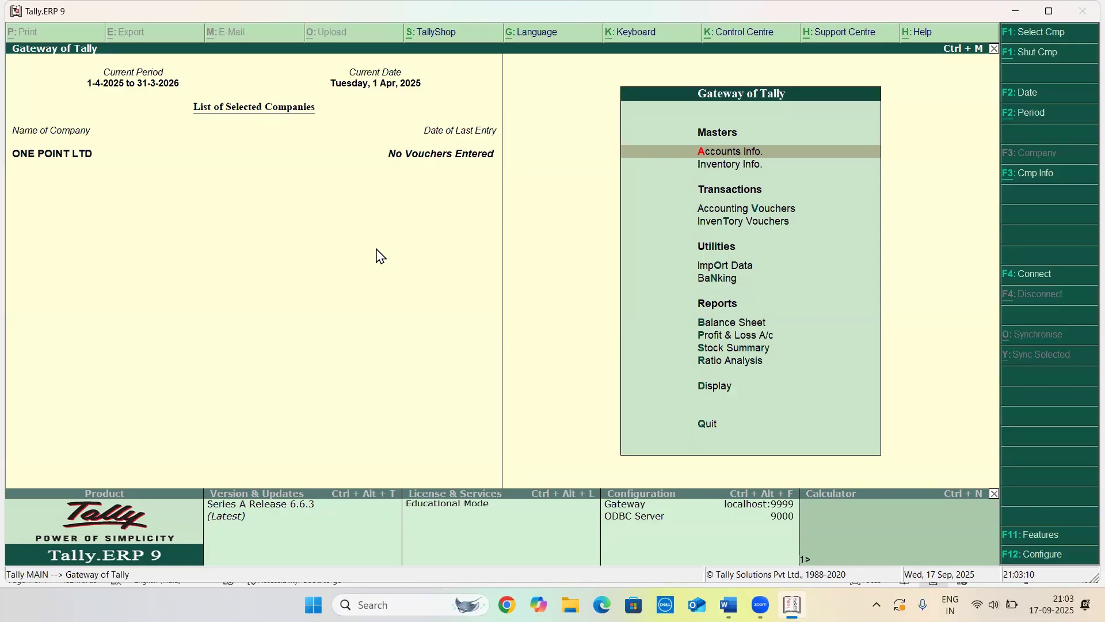
Create a ledger named ABC SUPPLIER under the Sundry Creditors group
{"action": "key", "text": "Return"}
{"action": "key", "text": "Down"}
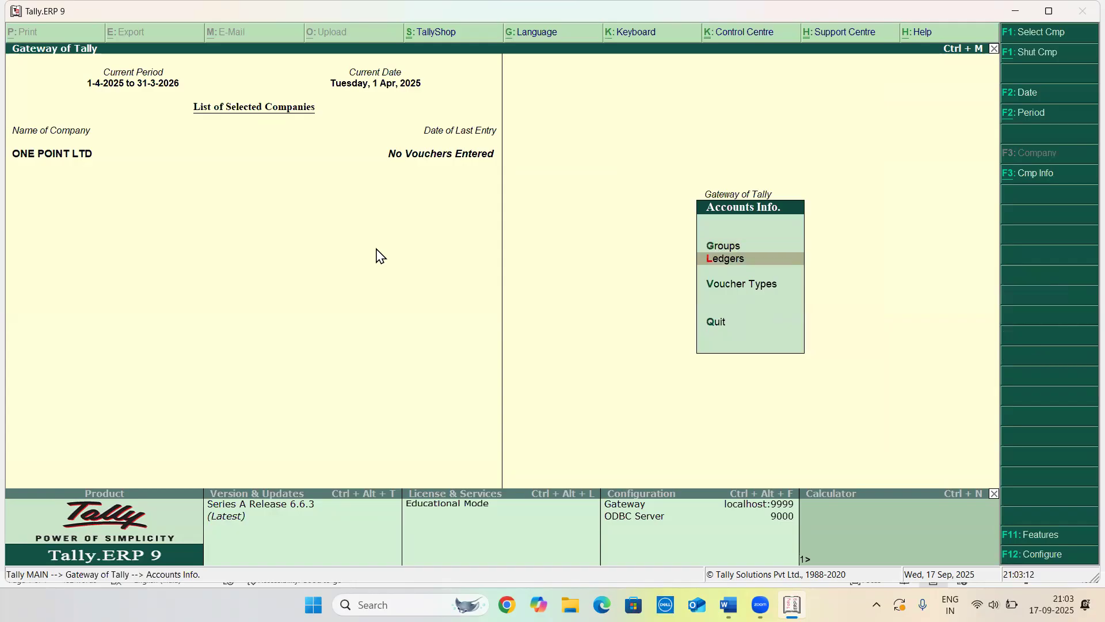
{"action": "key", "text": "Return"}
{"action": "key", "text": "Return"}
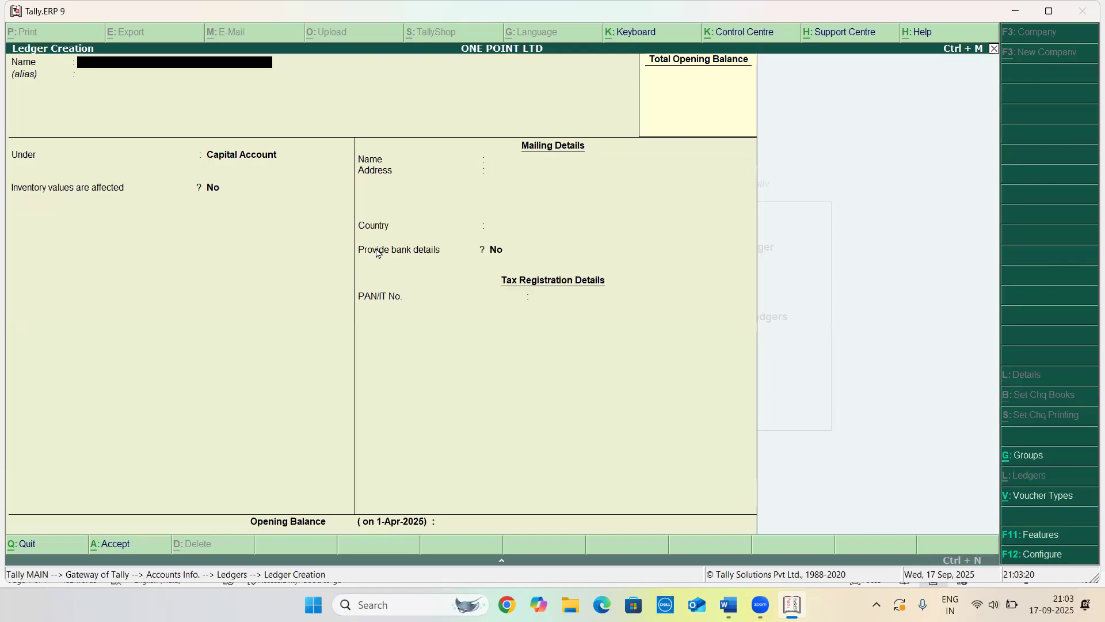
{"action": "type", "text": "ABC SUPPLIER"}
{"action": "key", "text": "Return"}
{"action": "key", "text": "Return"}
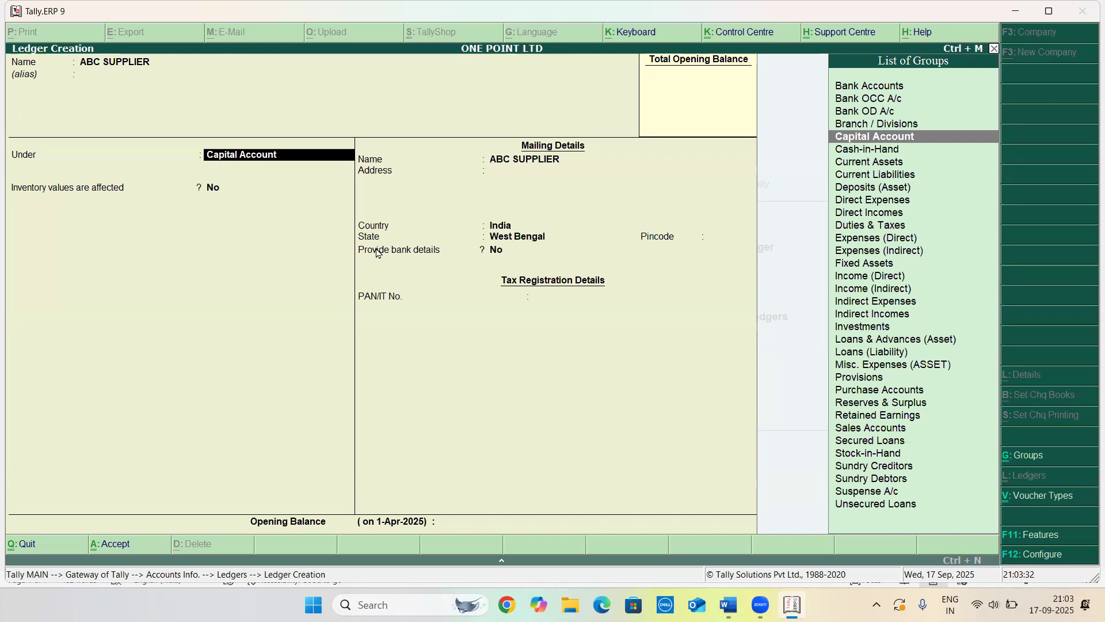
{"action": "type", "text": "SUND"}
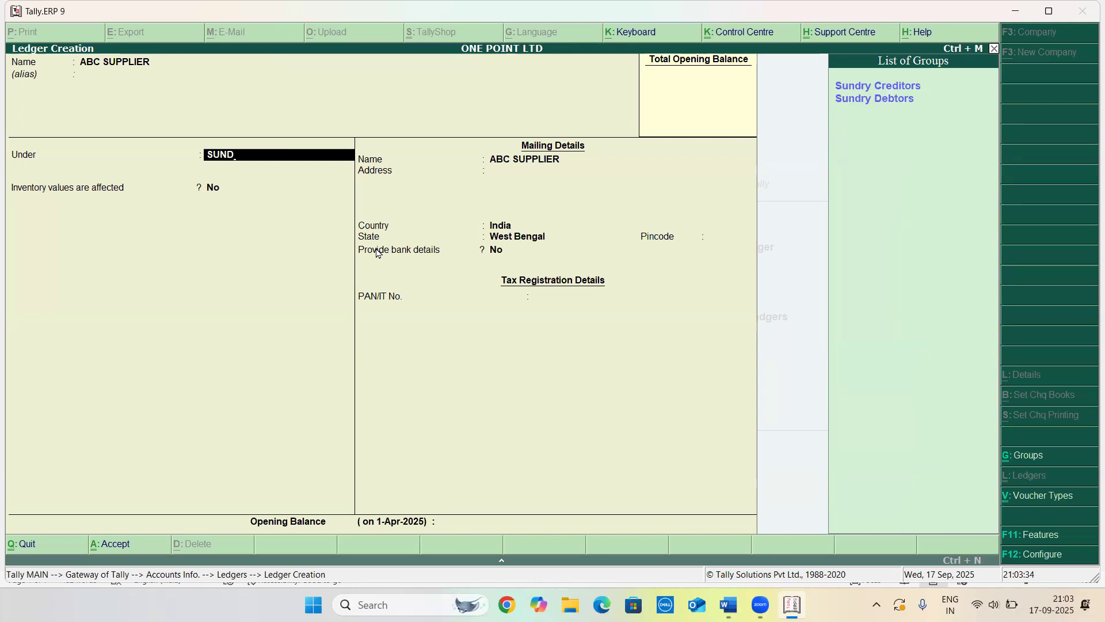
{"action": "key", "text": "Return"}
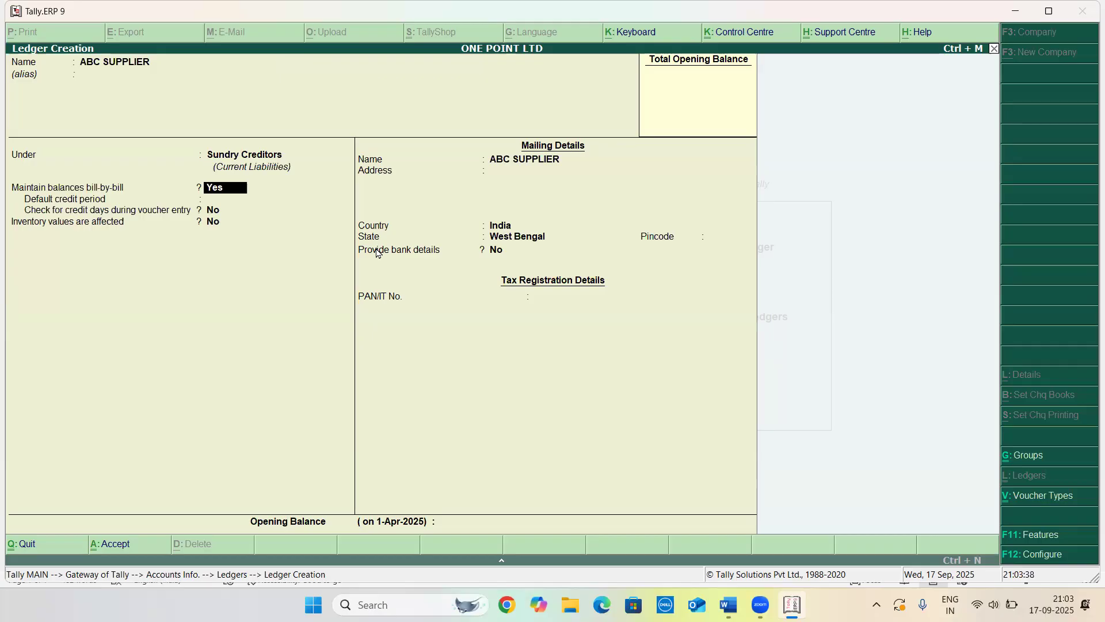
Set the ABC SUPPLIER ledger's country to United States of America and save the ledger
{"action": "key", "text": "Return"}
{"action": "key", "text": "Return"}
{"action": "key", "text": "Return"}
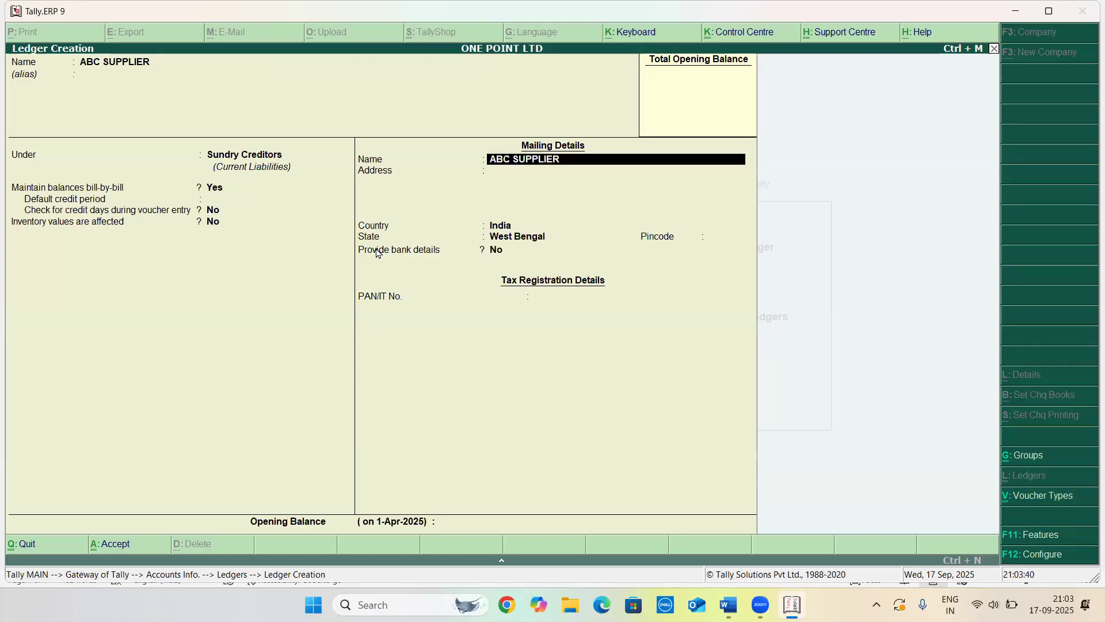
{"action": "key", "text": "Return"}
{"action": "key", "text": "Return"}
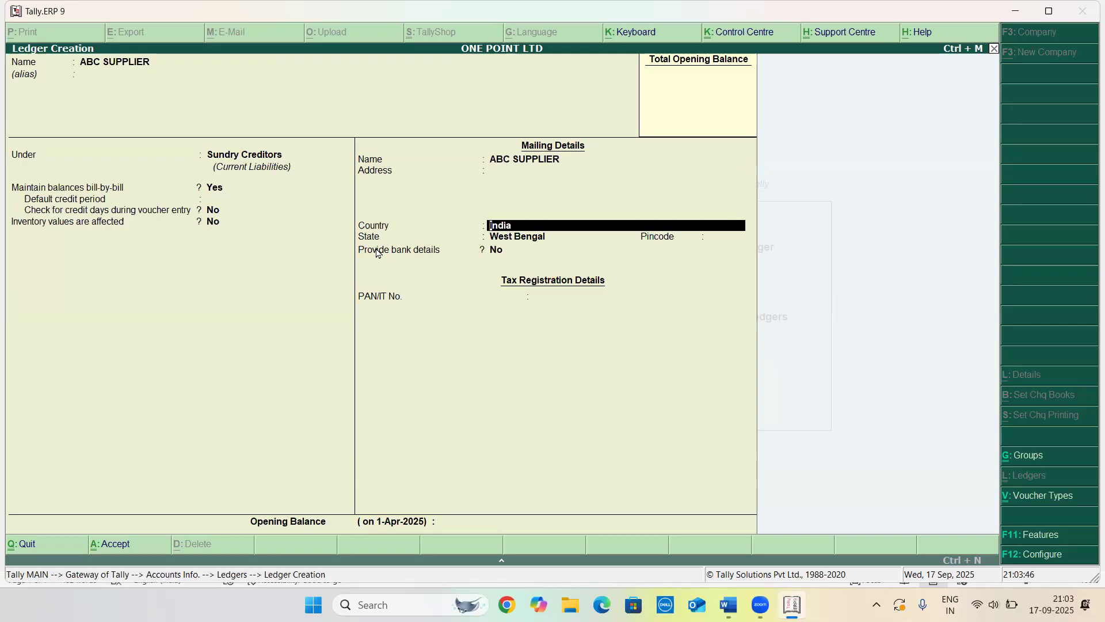
{"action": "type", "text": "U"}
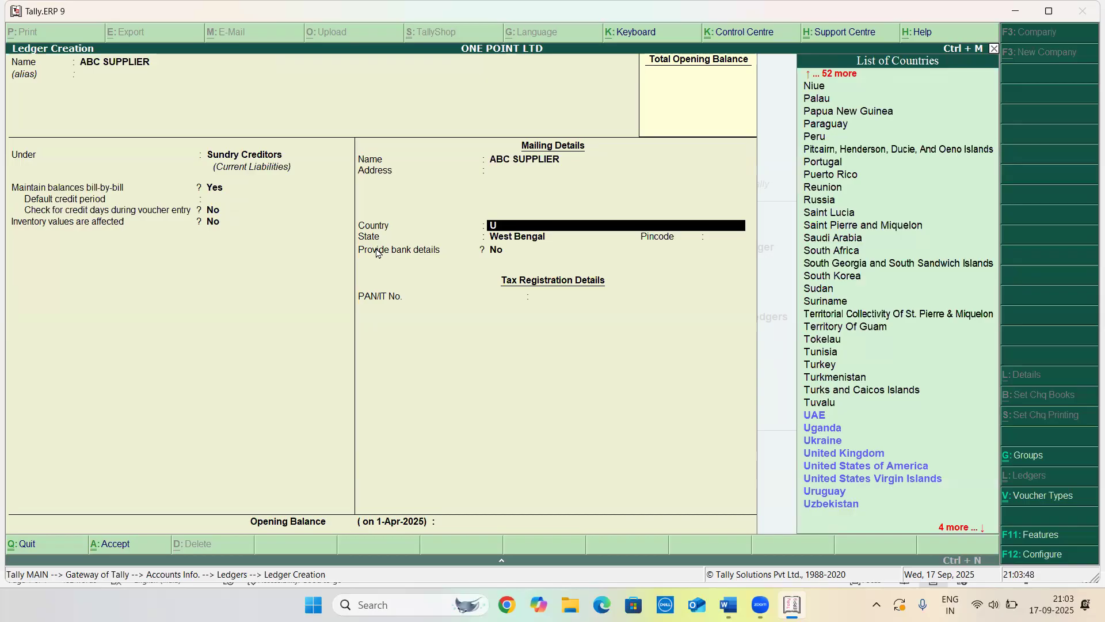
{"action": "key", "text": "Down"}
{"action": "key", "text": "Down"}
{"action": "key", "text": "Down"}
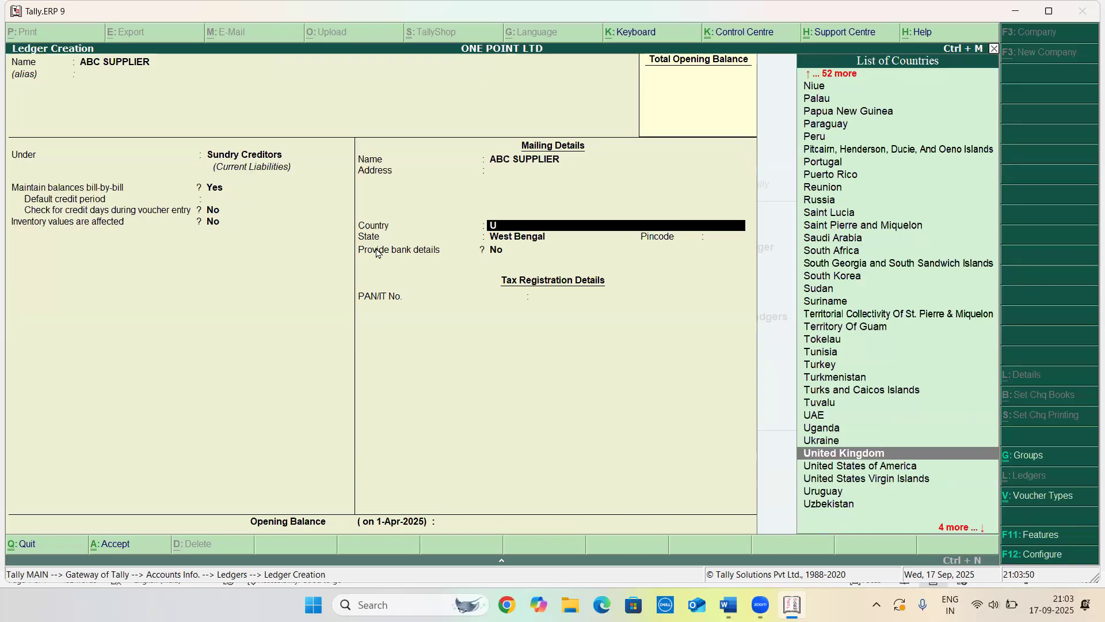
{"action": "key", "text": "Return"}
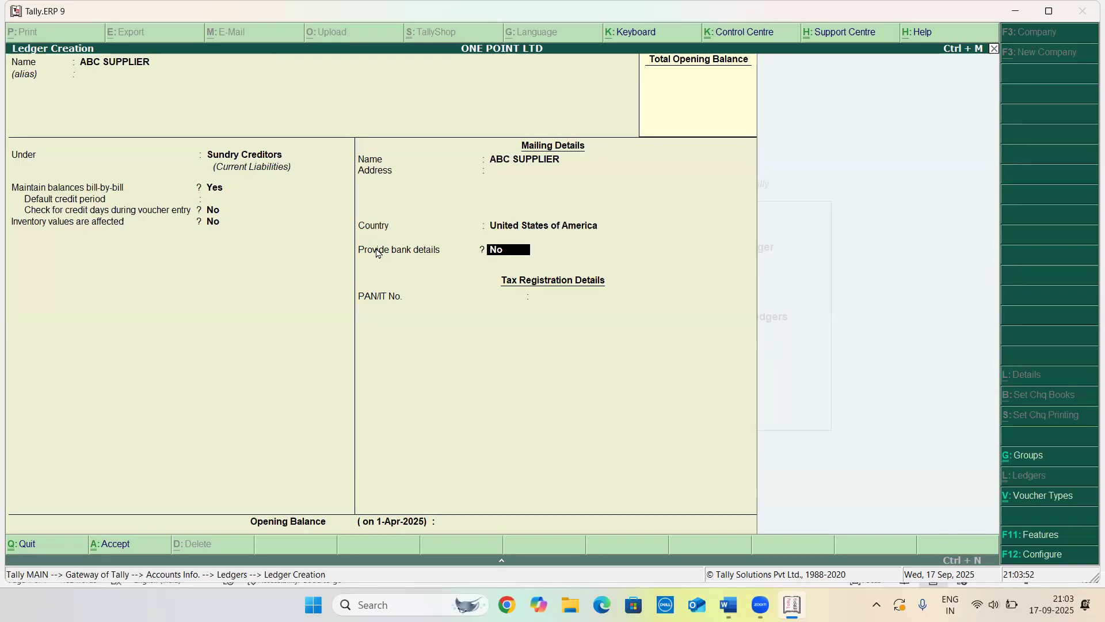
{"action": "key", "text": "Return"}
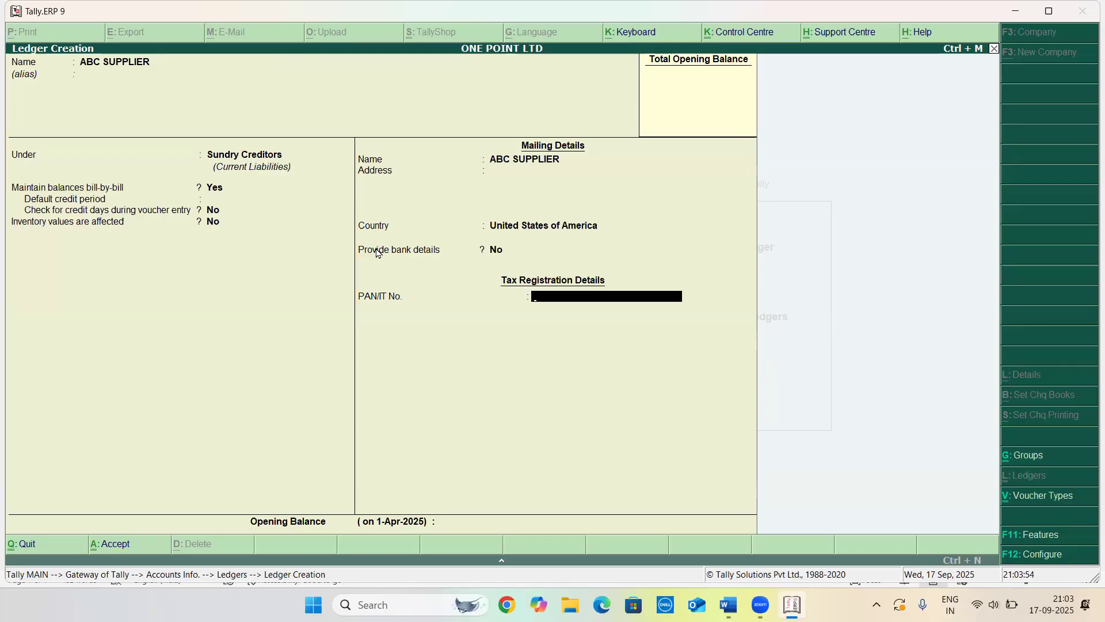
{"action": "key", "text": "Return"}
{"action": "key", "text": "Return"}
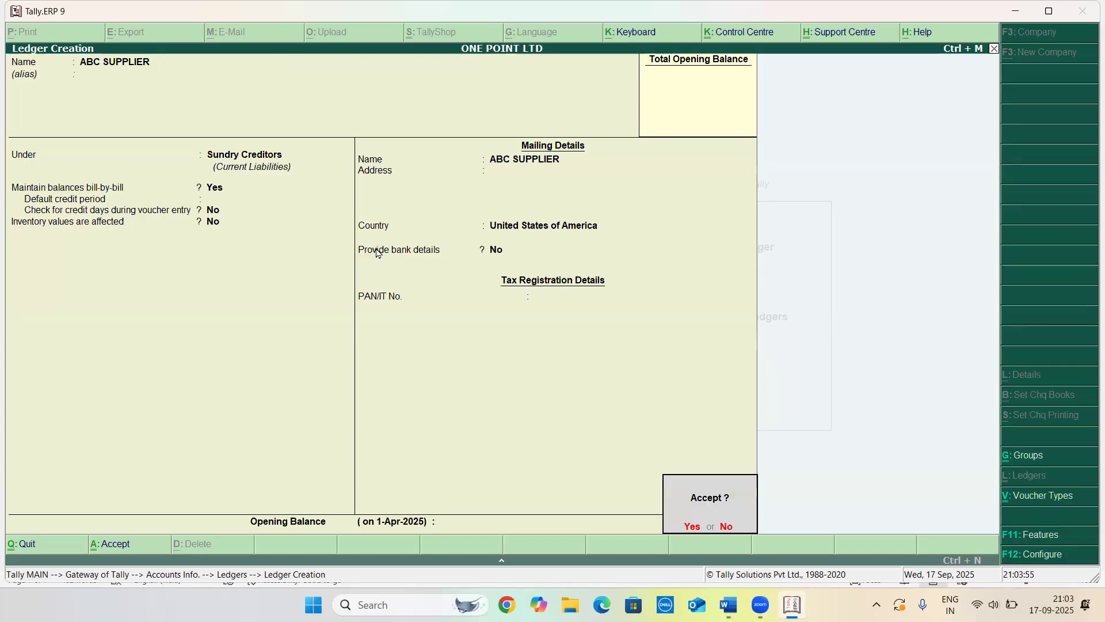
{"action": "key", "text": "Return"}
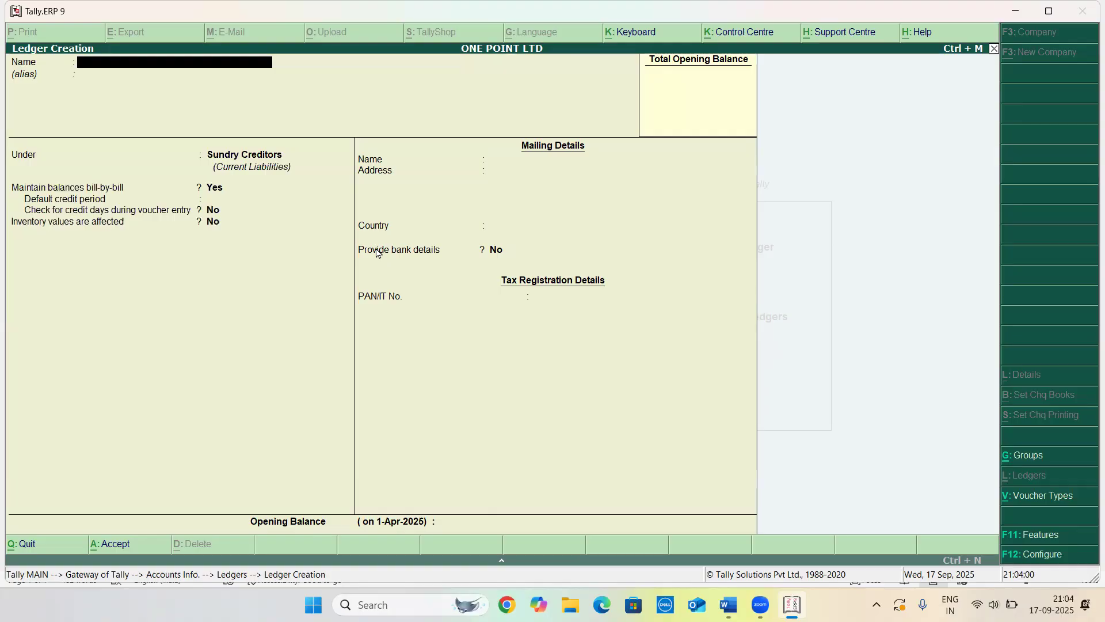
Leave ledger creation and open a new Purchase voucher
{"action": "key", "text": "Escape"}
{"action": "key", "text": "Escape"}
{"action": "key", "text": "Escape"}
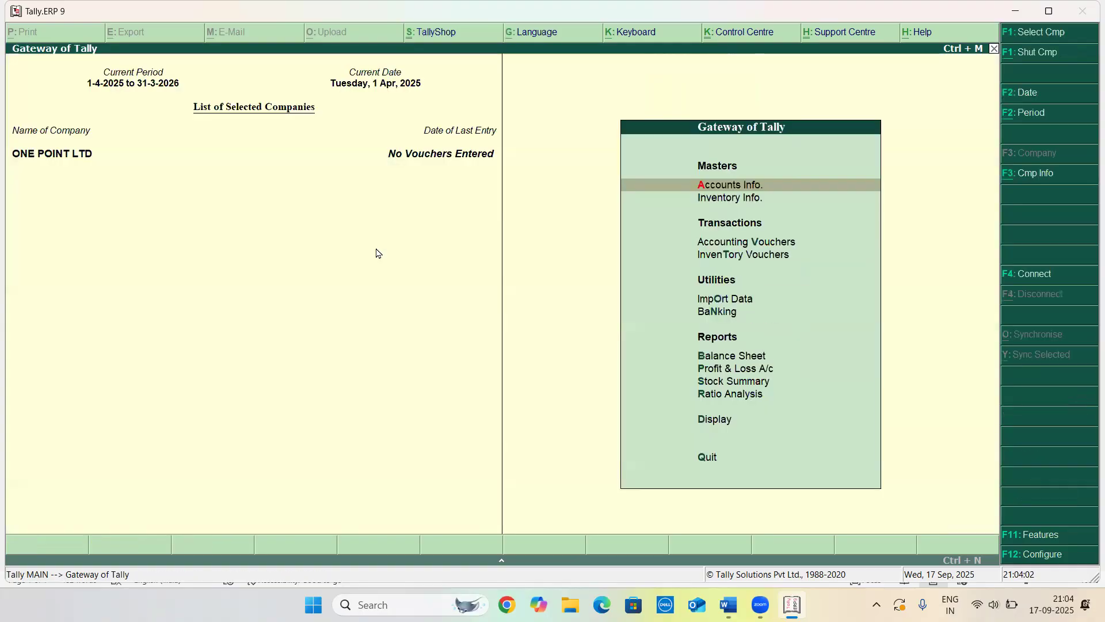
{"action": "key", "text": "Down"}
{"action": "key", "text": "Down"}
{"action": "key", "text": "Return"}
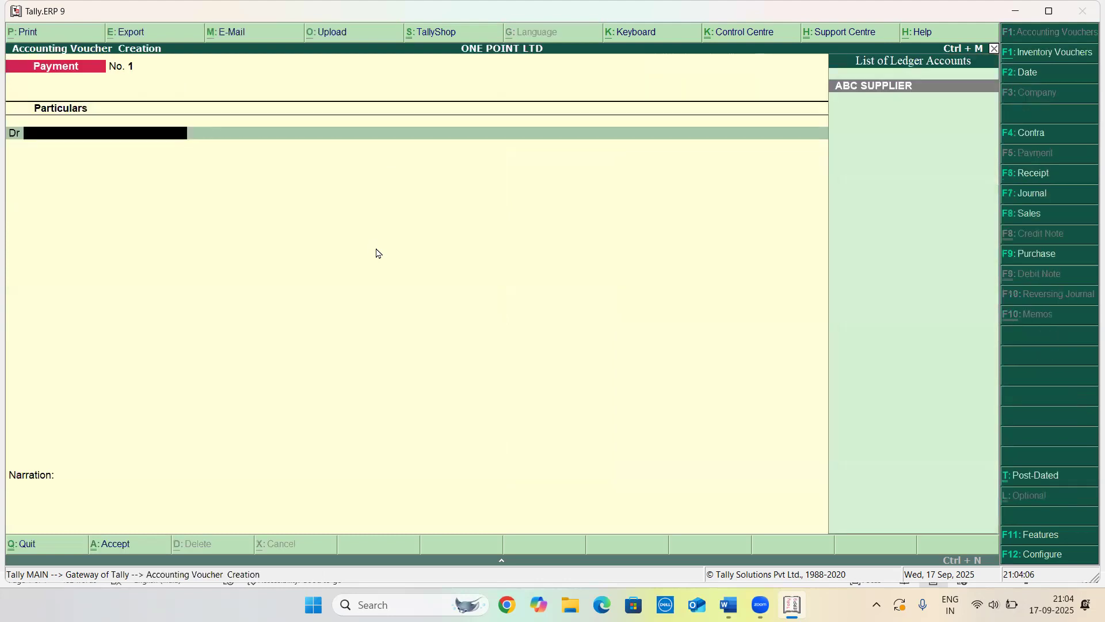
{"action": "key", "text": "F9"}
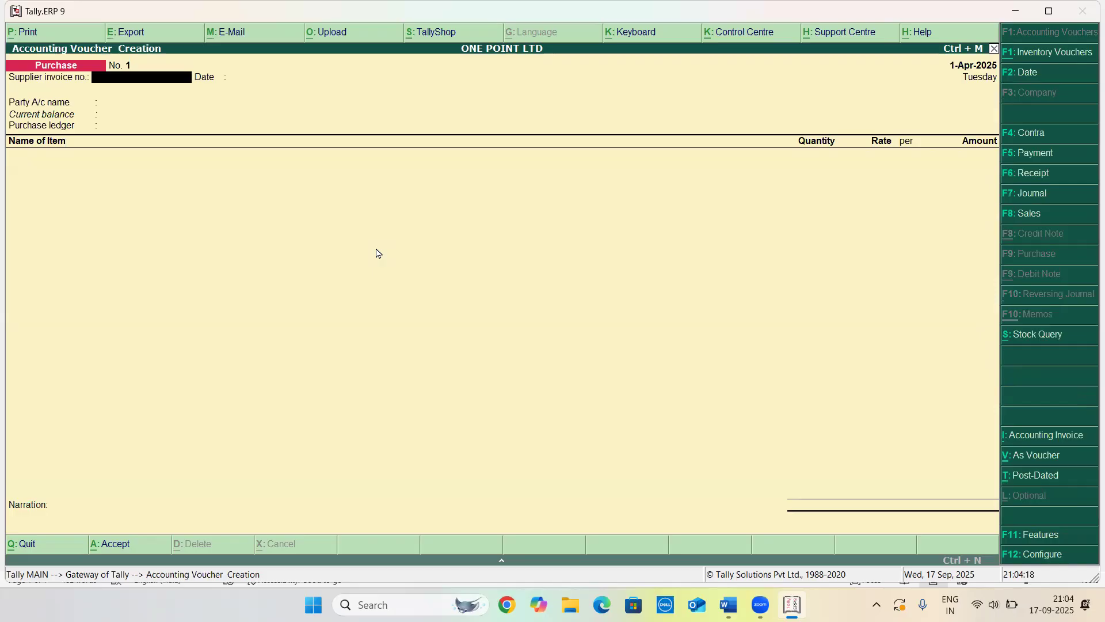
Enter supplier invoice number 001, keep the date, and select ABC SUPPLIER as the party account
{"action": "type", "text": "001"}
{"action": "key", "text": "Return"}
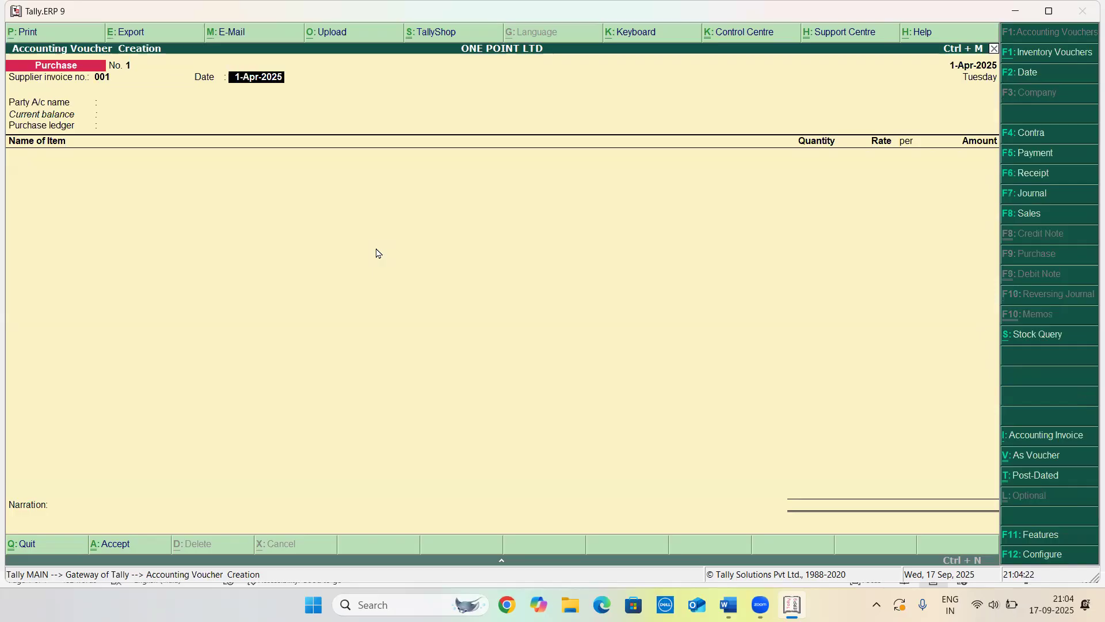
{"action": "key", "text": "Return"}
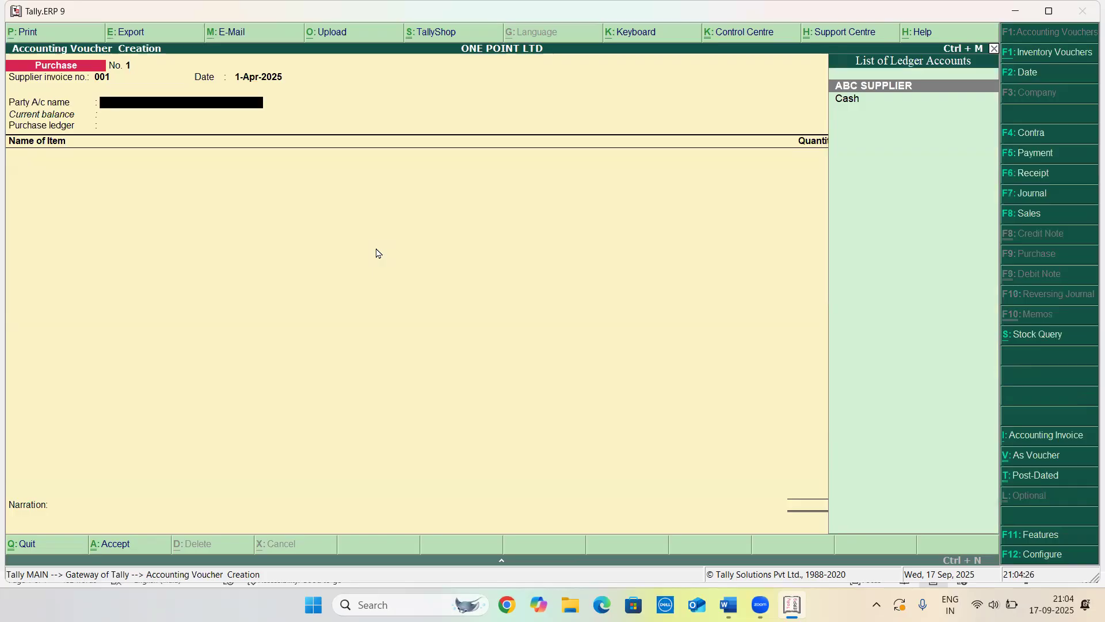
{"action": "key", "text": "Return"}
{"action": "key", "text": "Return"}
{"action": "key", "text": "Return"}
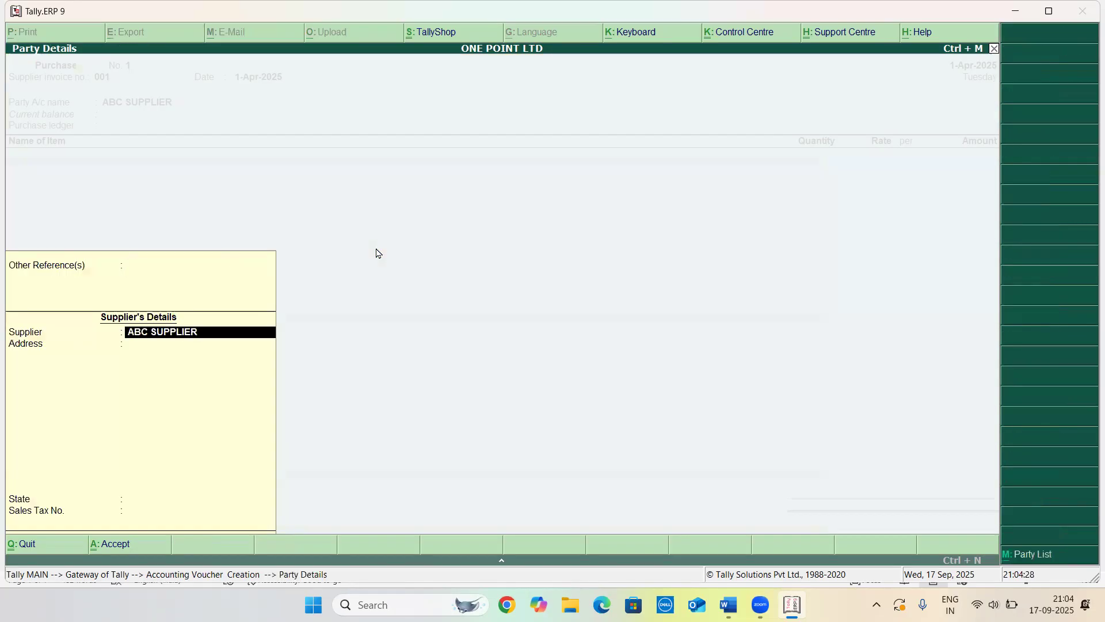
{"action": "key", "text": "Return"}
{"action": "key", "text": "Return"}
{"action": "key", "text": "Return"}
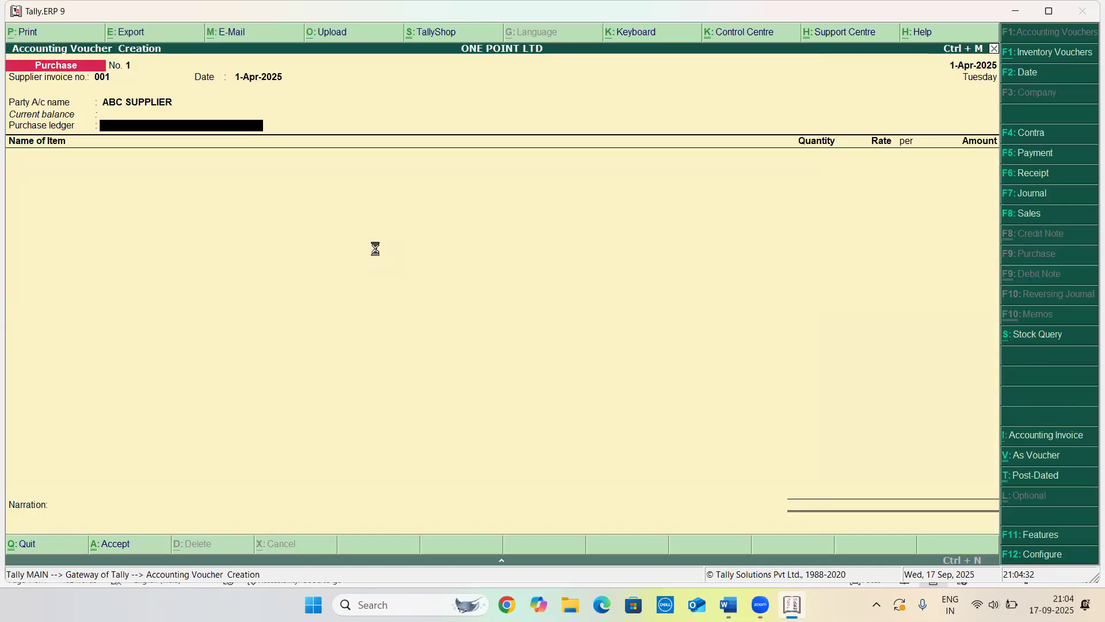
Create a purchase ledger named PURCHASED under Purchase Accounts from within the voucher
{"action": "key", "text": "alt+c"}
{"action": "type", "text": "PURCHASED"}
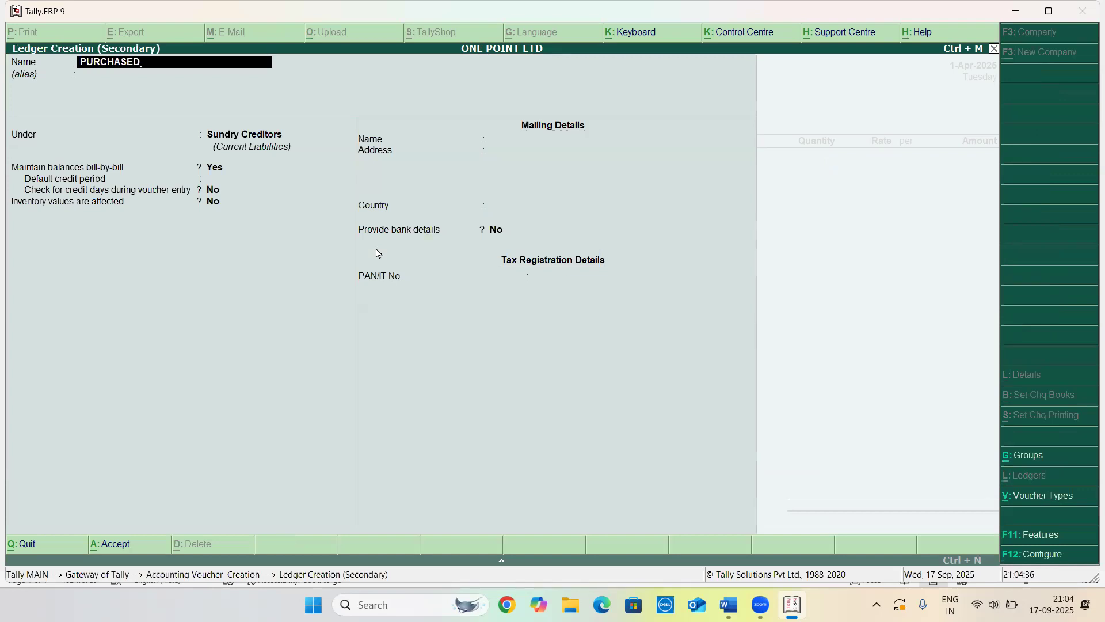
{"action": "key", "text": "Return"}
{"action": "type", "text": "PU"}
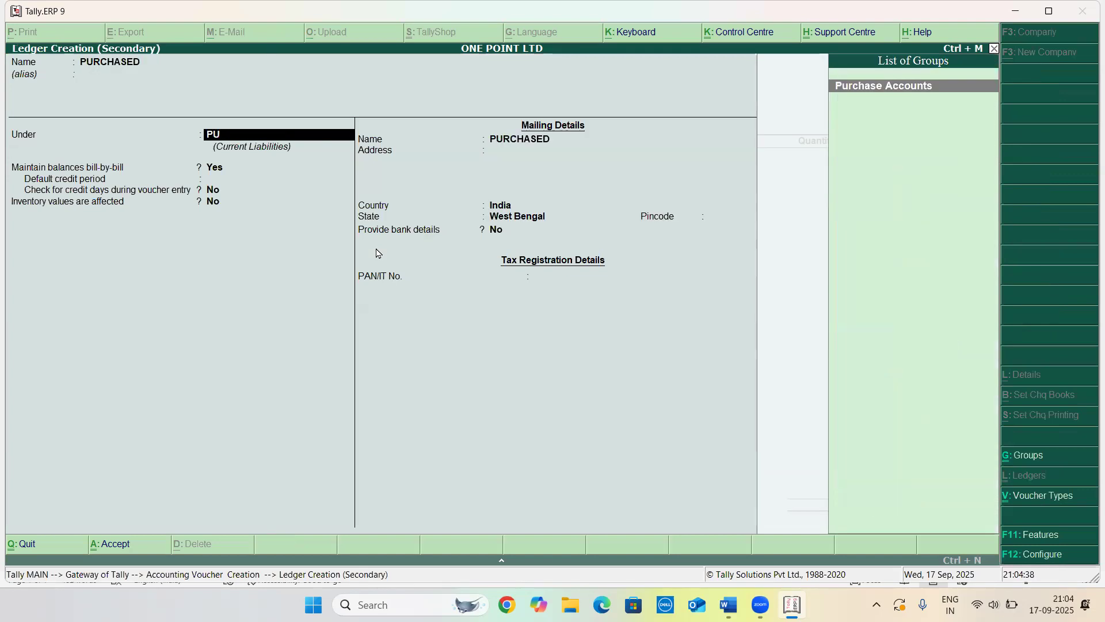
{"action": "key", "text": "Return"}
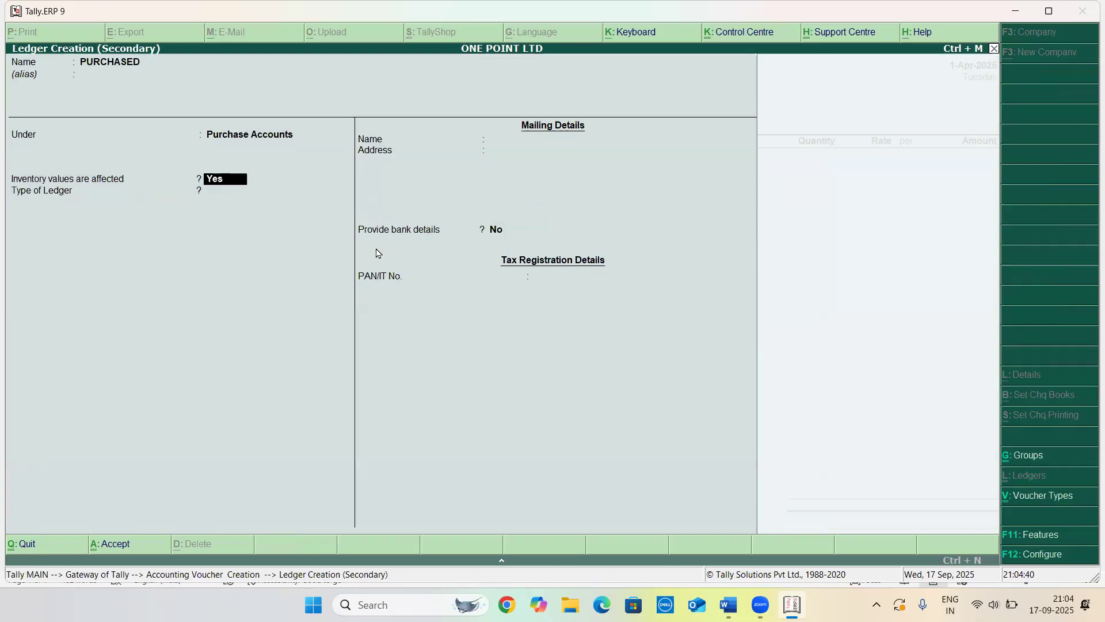
{"action": "key", "text": "ctrl+a"}
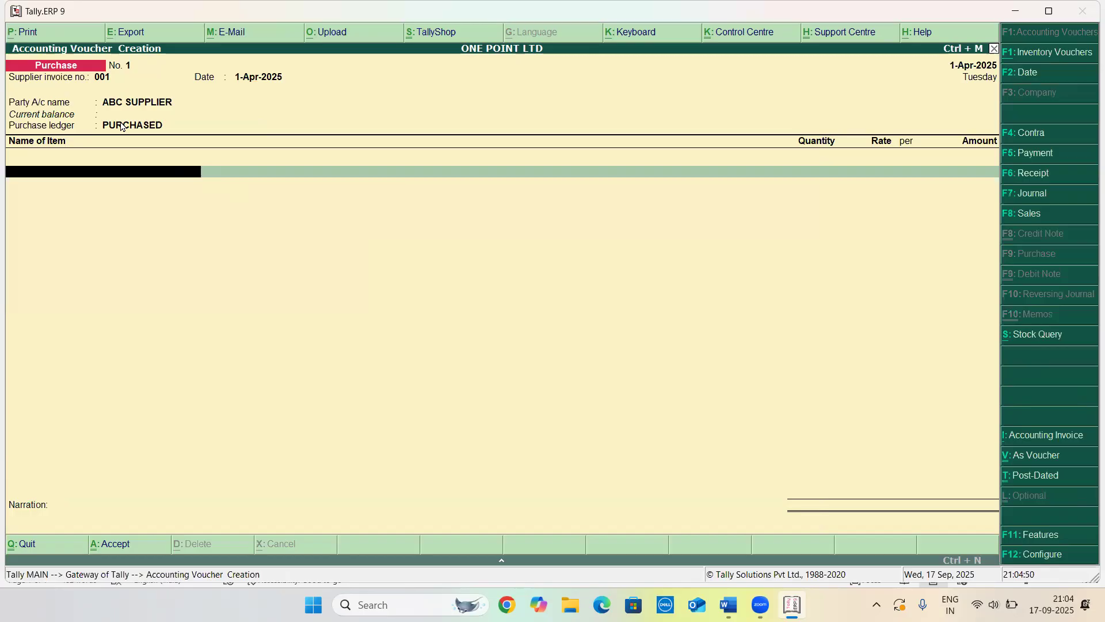
Turn off the common ledger account for item allocation in the voucher configuration
{"action": "key", "text": "F12"}
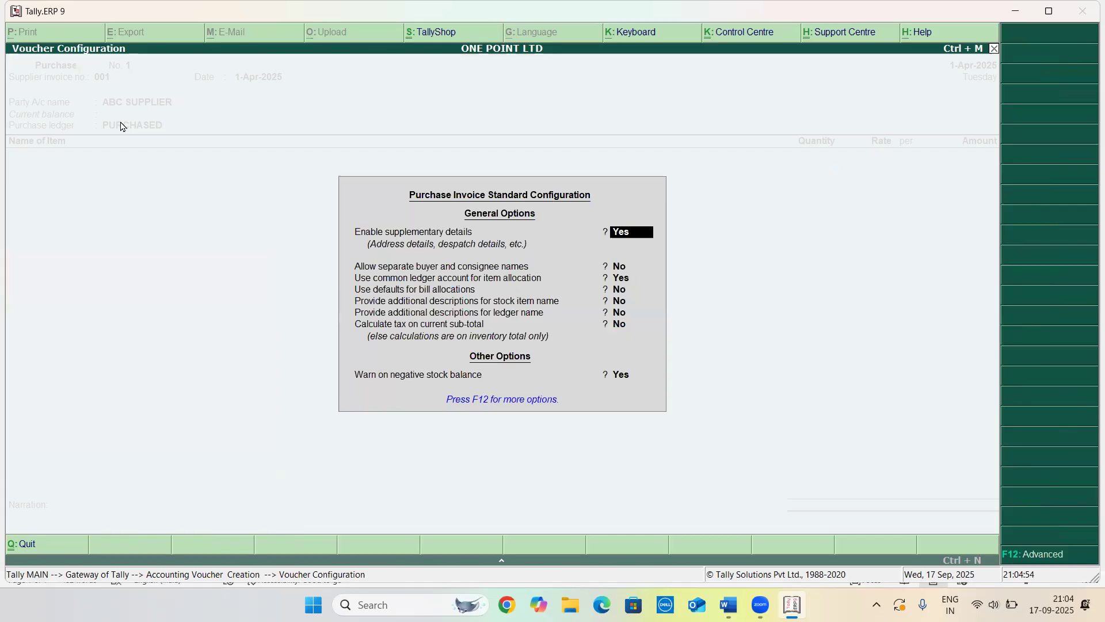
{"action": "key", "text": "Return"}
{"action": "key", "text": "Return"}
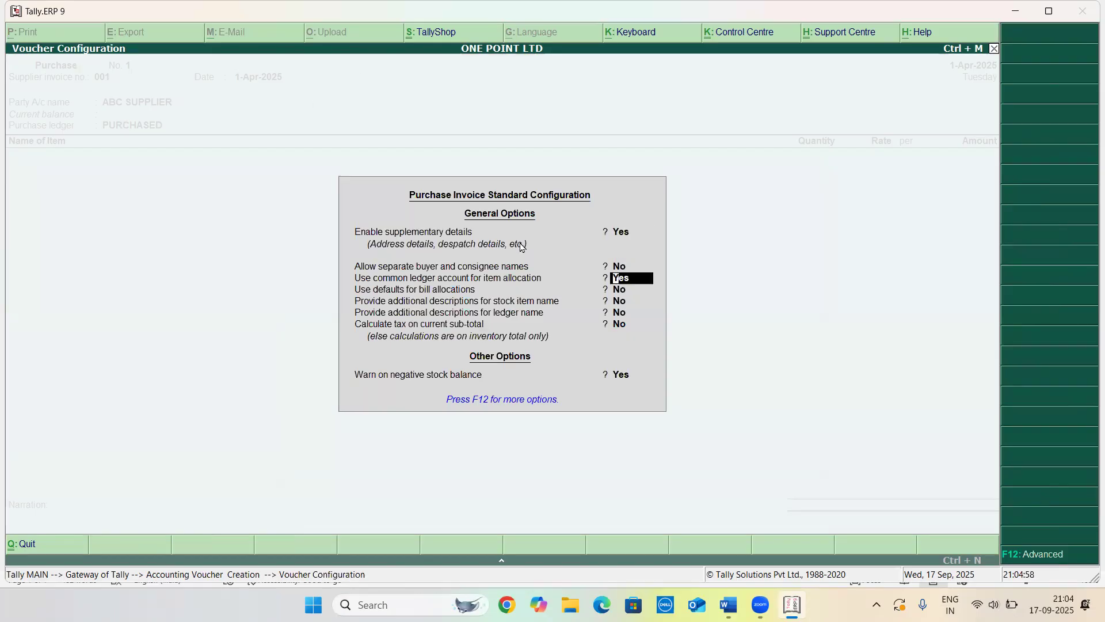
{"action": "key", "text": "n"}
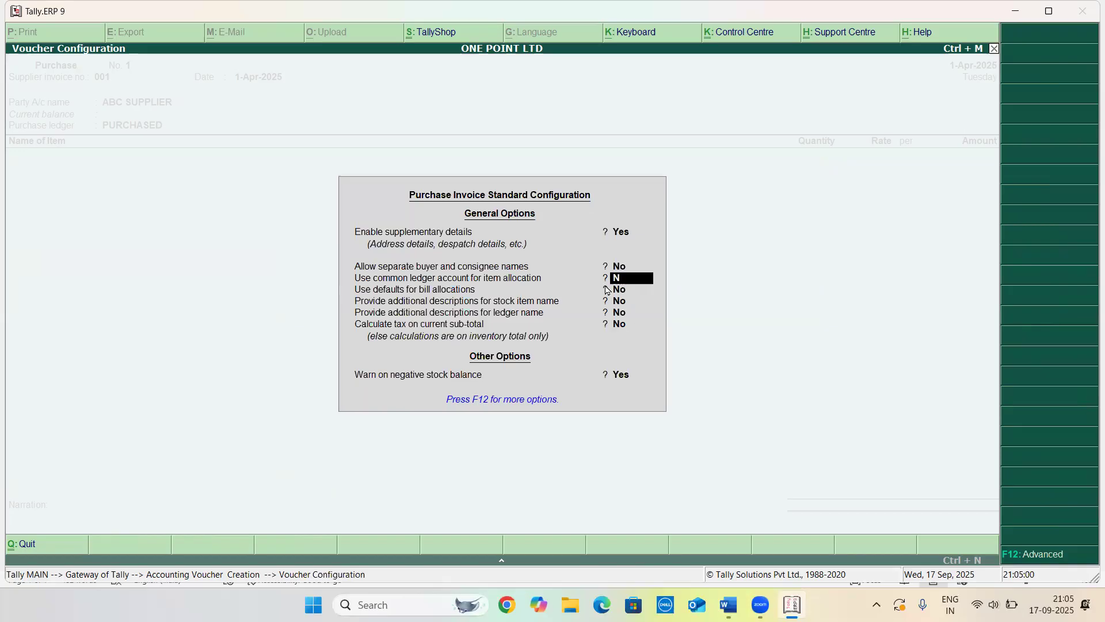
{"action": "key", "text": "Return"}
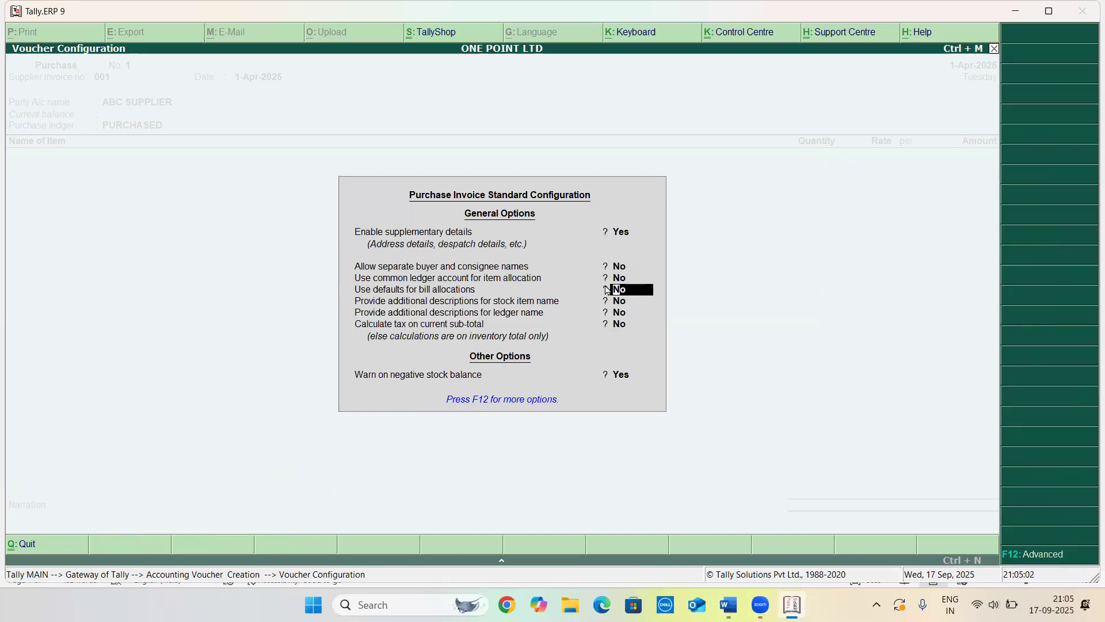
{"action": "key", "text": "ctrl+a"}
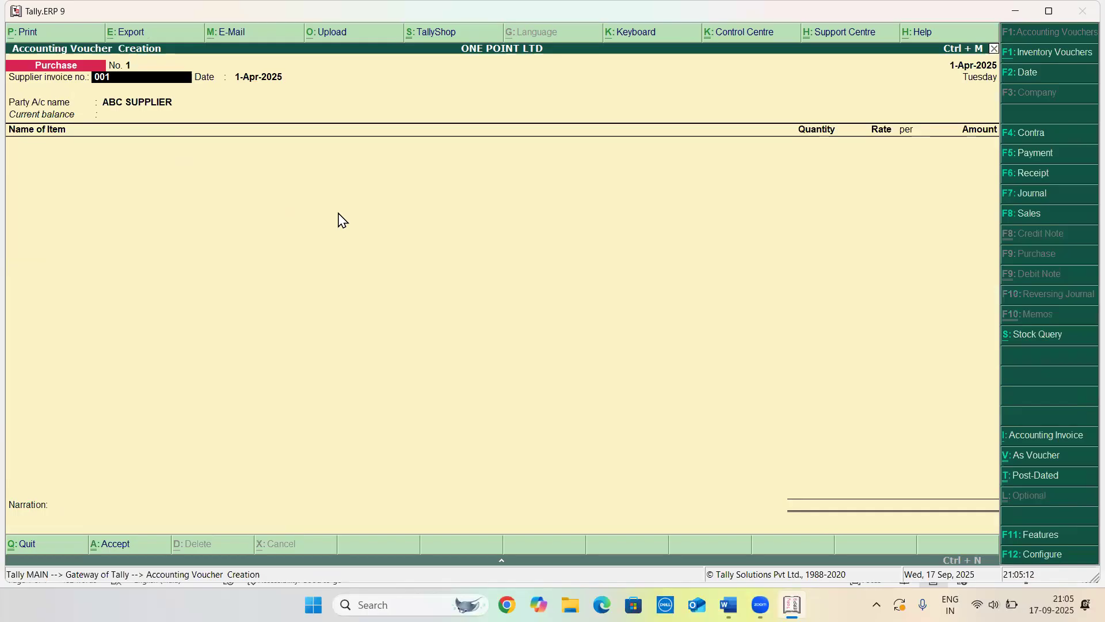
{"action": "key", "text": "F12"}
{"action": "key", "text": "Return"}
{"action": "key", "text": "Return"}
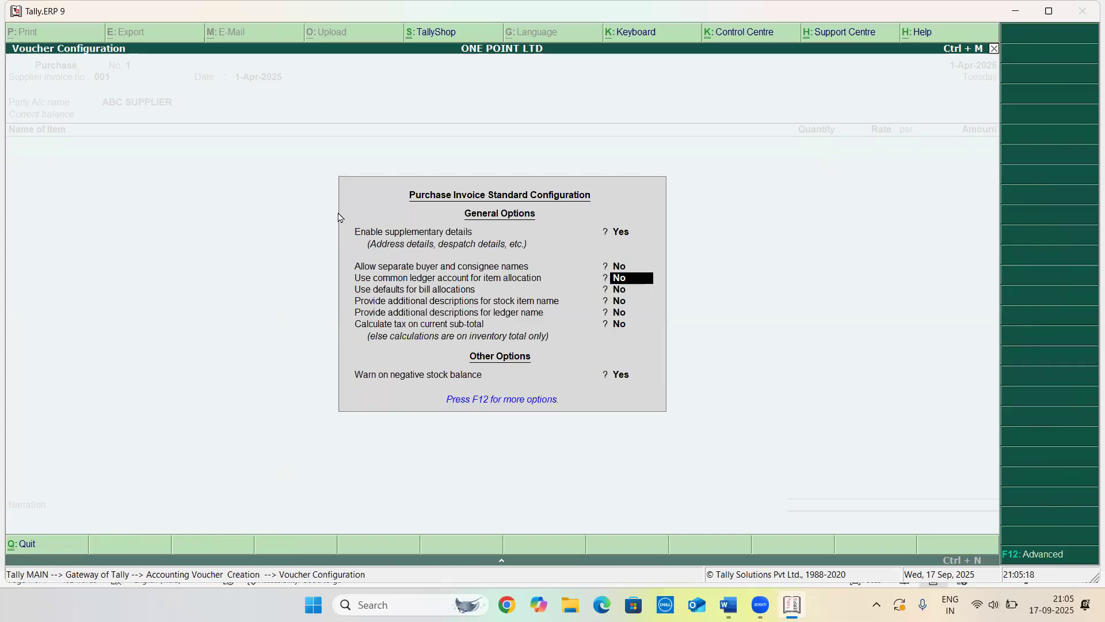
{"action": "key", "text": "Escape"}
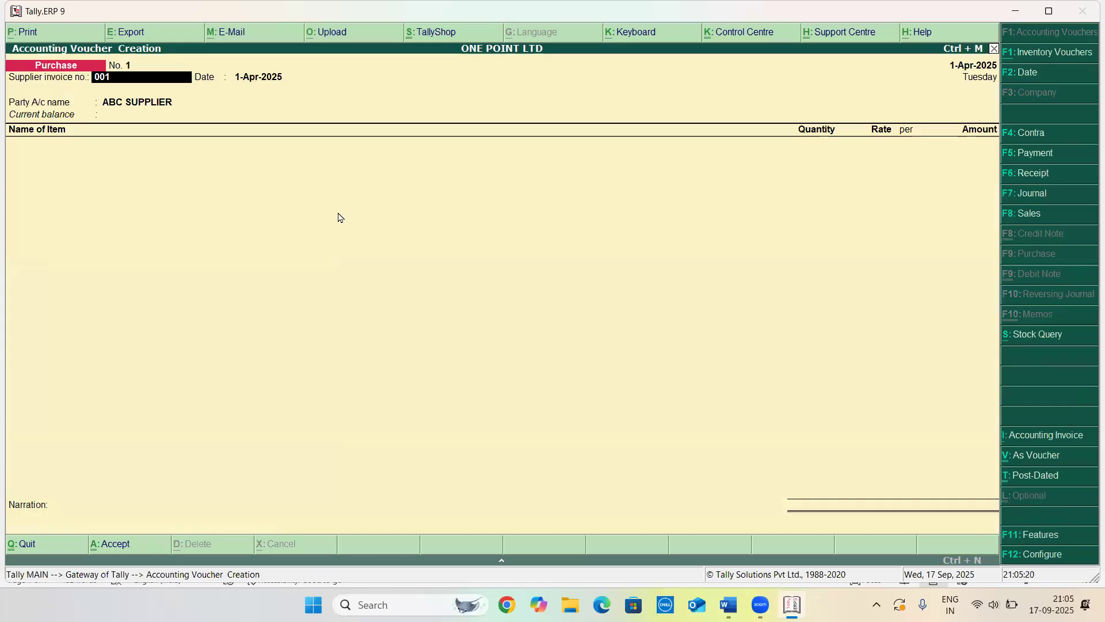
Move to the item line and start creating a new stock item named MOUSE
{"action": "key", "text": "Return"}
{"action": "key", "text": "Return"}
{"action": "key", "text": "Return"}
{"action": "key", "text": "Return"}
{"action": "key", "text": "Return"}
{"action": "key", "text": "Return"}
{"action": "key", "text": "Return"}
{"action": "key", "text": "Return"}
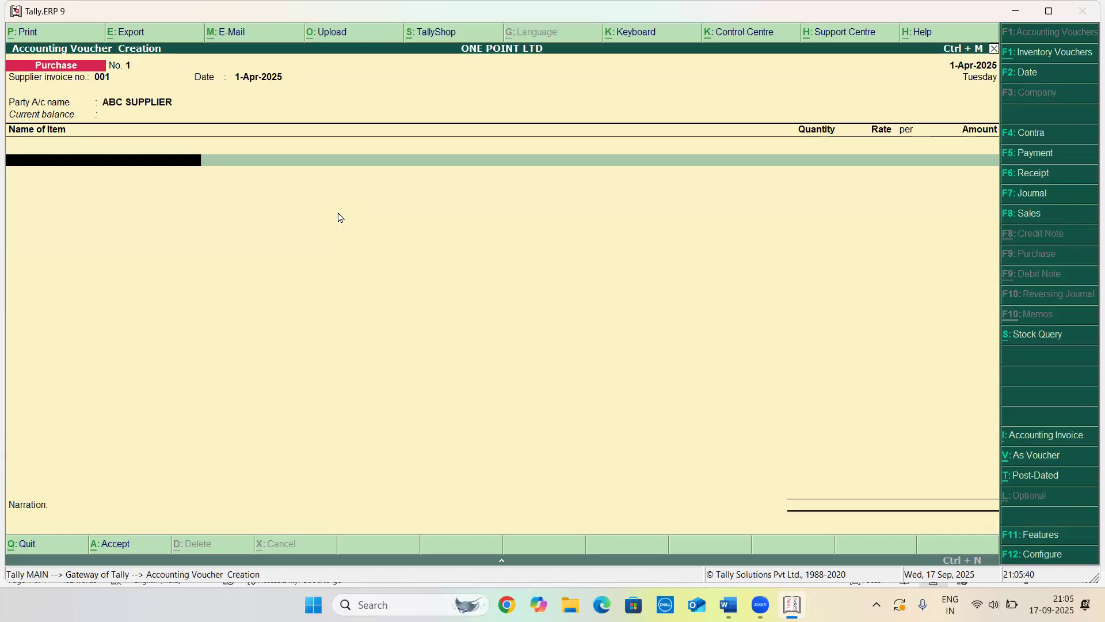
{"action": "key", "text": "Return"}
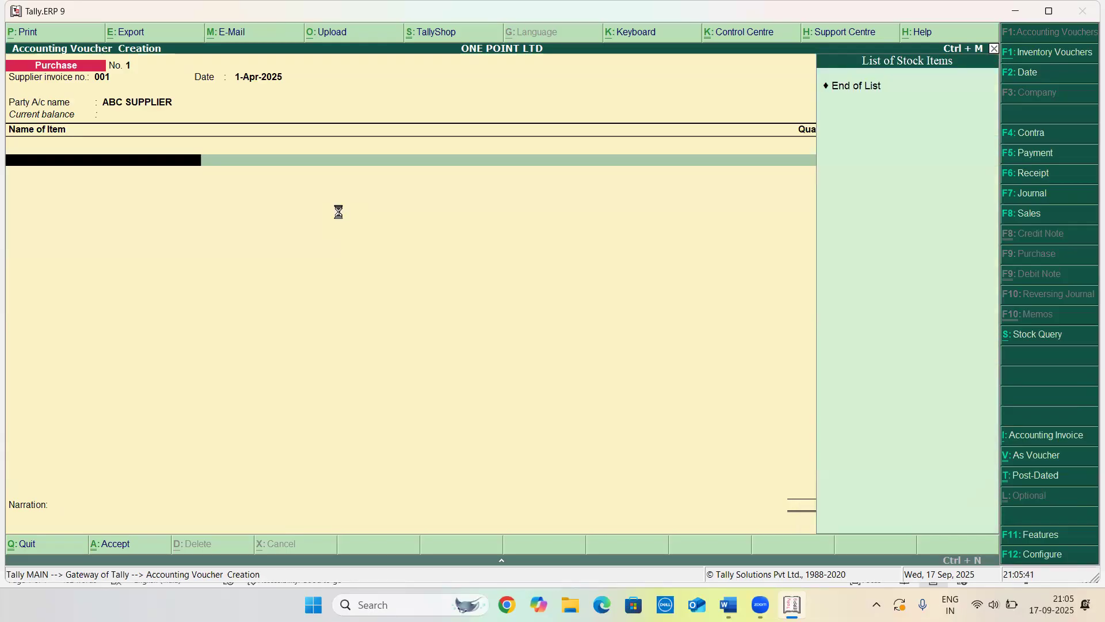
{"action": "key", "text": "alt+c"}
{"action": "type", "text": "MU"}
{"action": "key", "text": "BackSpace"}
{"action": "type", "text": "OU"}
{"action": "type", "text": "SR"}
{"action": "key", "text": "BackSpace"}
{"action": "type", "text": "E"}
{"action": "key", "text": "Return"}
Create a simple unit NOS with formal name NUMBERS and save the MOUSE stock item
{"action": "key", "text": "Return"}
{"action": "key", "text": "Return"}
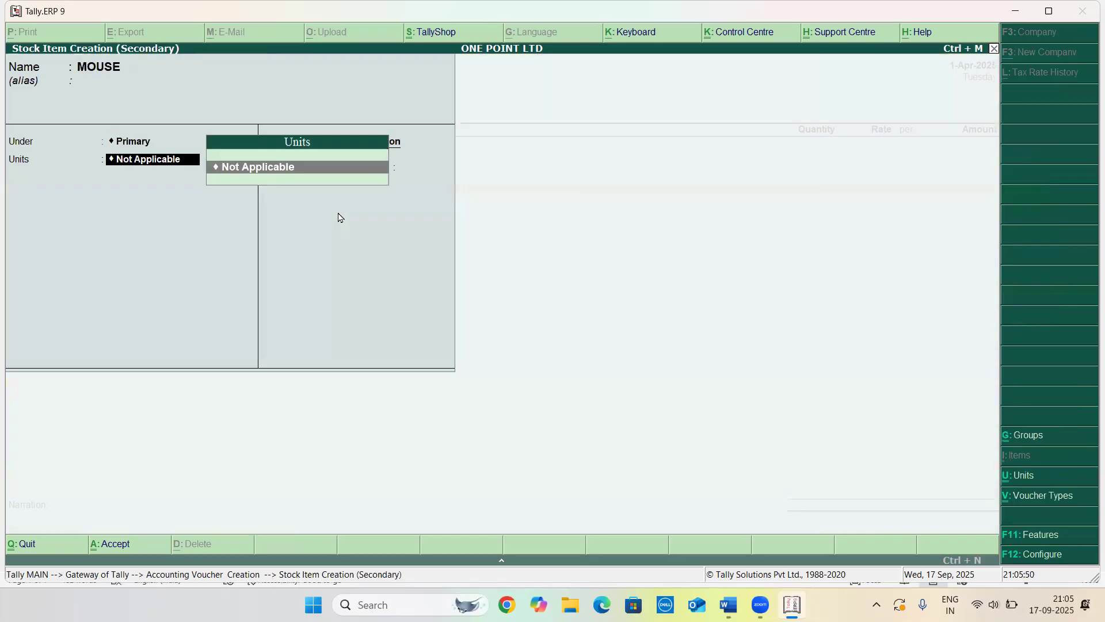
{"action": "key", "text": "alt+c"}
{"action": "type", "text": "NOS"}
{"action": "key", "text": "Return"}
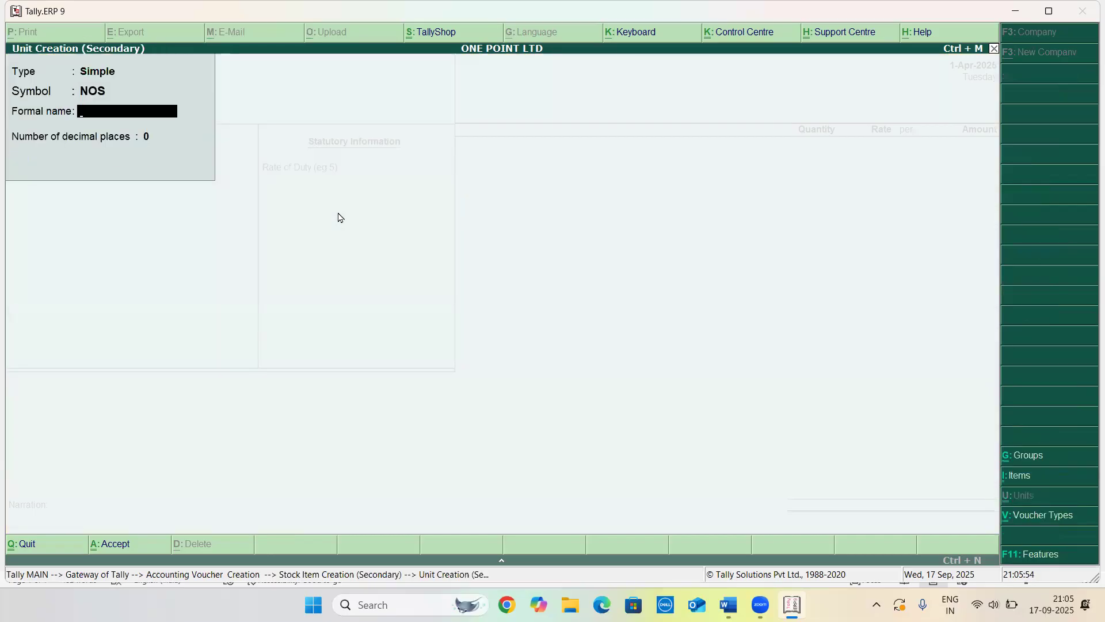
{"action": "type", "text": "NUMBERS"}
{"action": "key", "text": "Return"}
{"action": "key", "text": "Return"}
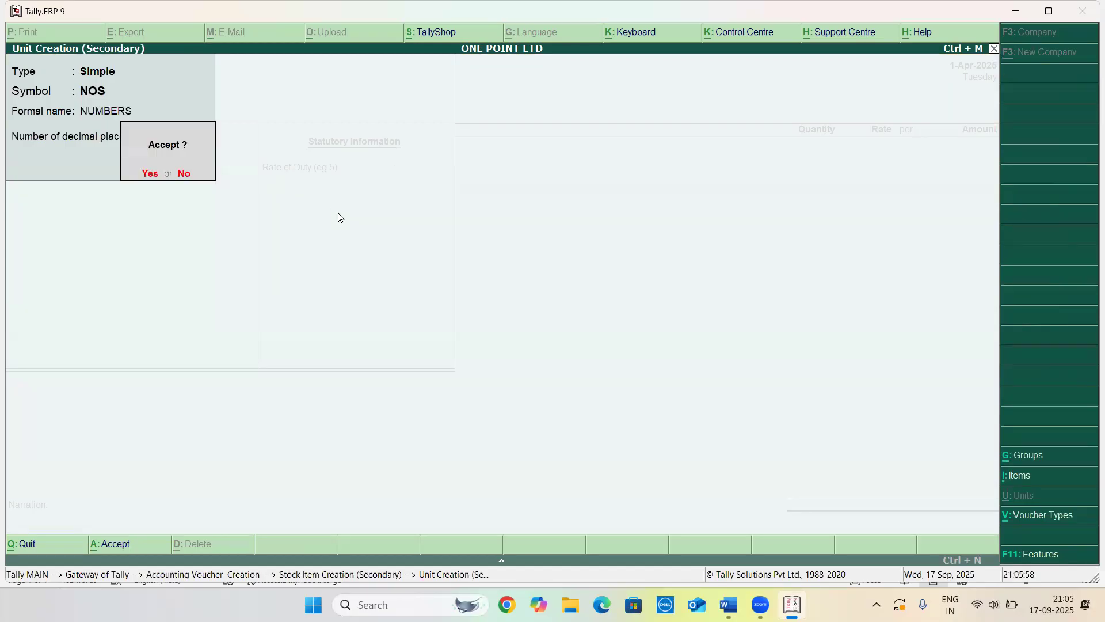
{"action": "key", "text": "Return"}
{"action": "key", "text": "Return"}
{"action": "key", "text": "Return"}
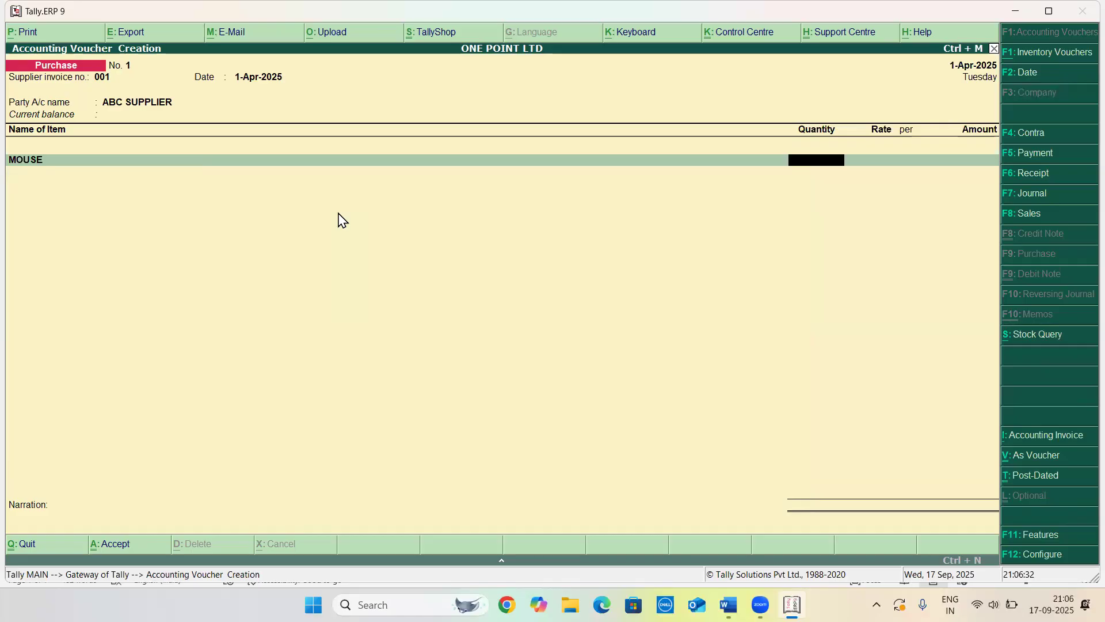
{"action": "key", "text": "ctrl+v"}
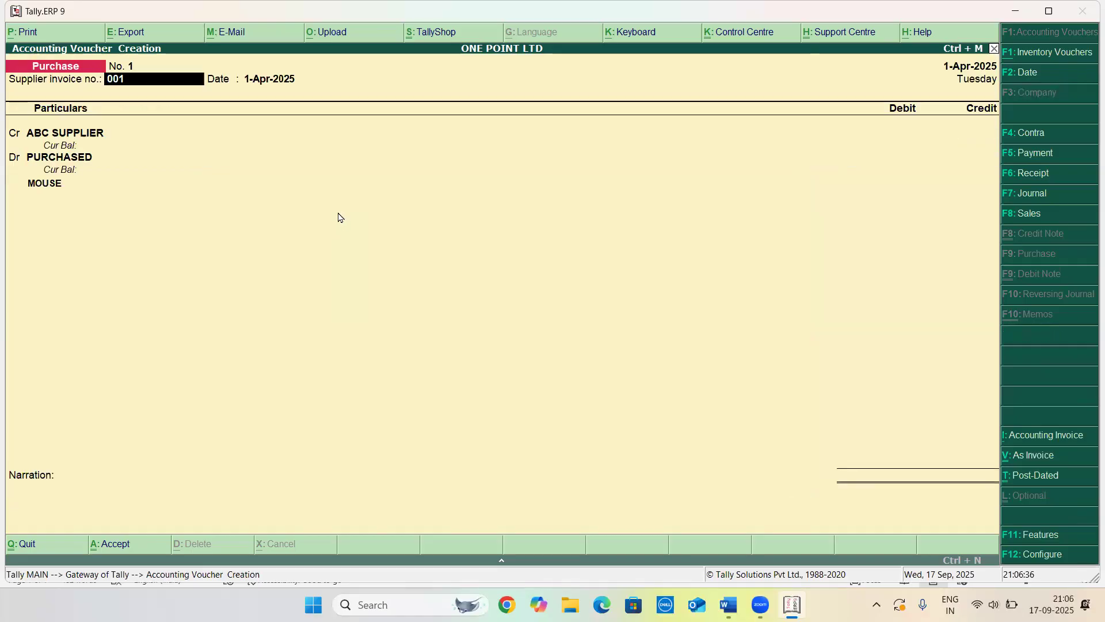
{"action": "key", "text": "ctrl+v"}
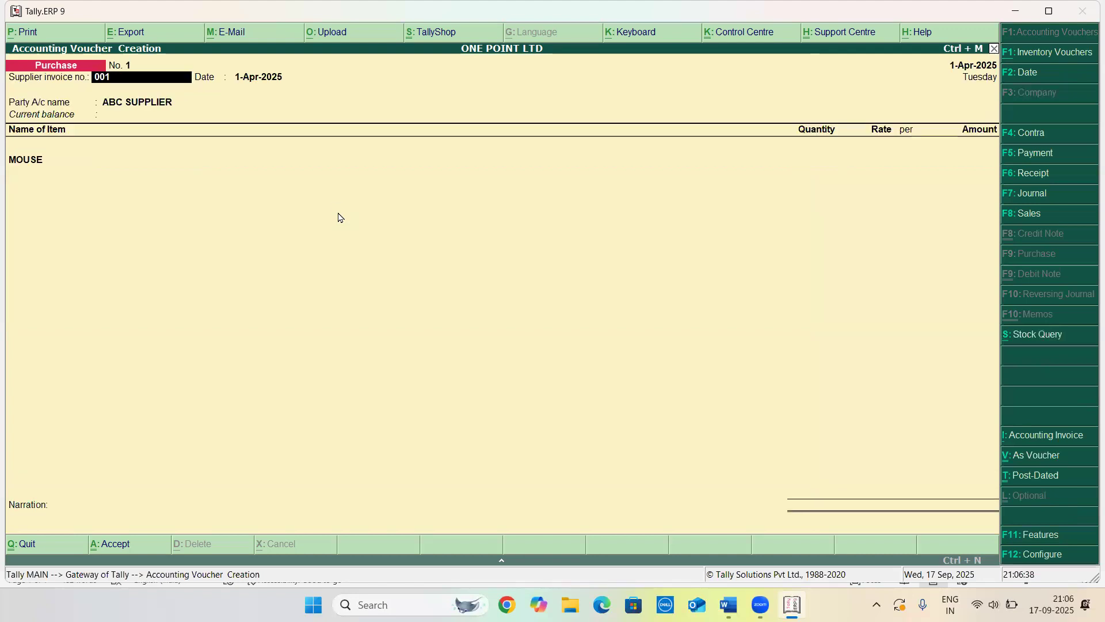
{"action": "key", "text": "Return"}
{"action": "key", "text": "Return"}
{"action": "key", "text": "Return"}
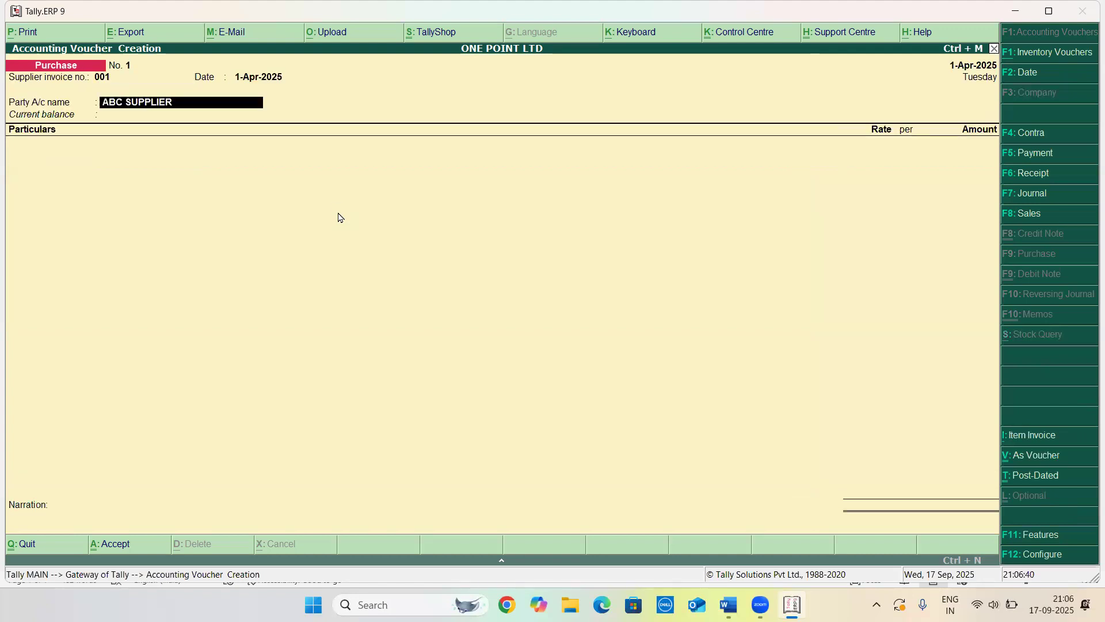
{"action": "key", "text": "Return"}
{"action": "key", "text": "Return"}
{"action": "key", "text": "Return"}
{"action": "key", "text": "Return"}
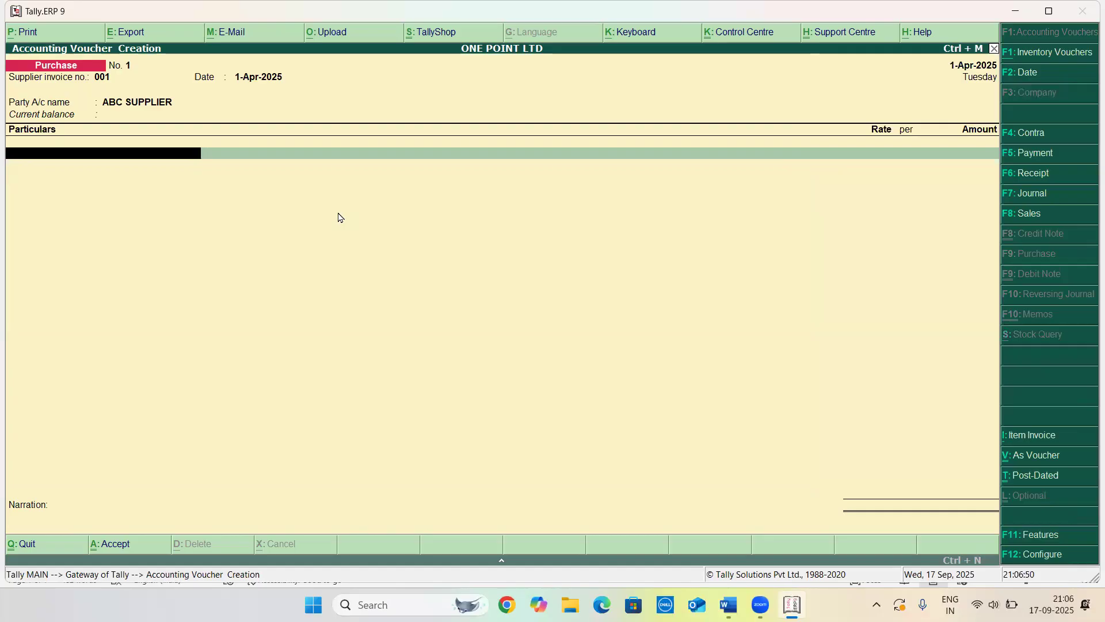
{"action": "key", "text": "ctrl+v"}
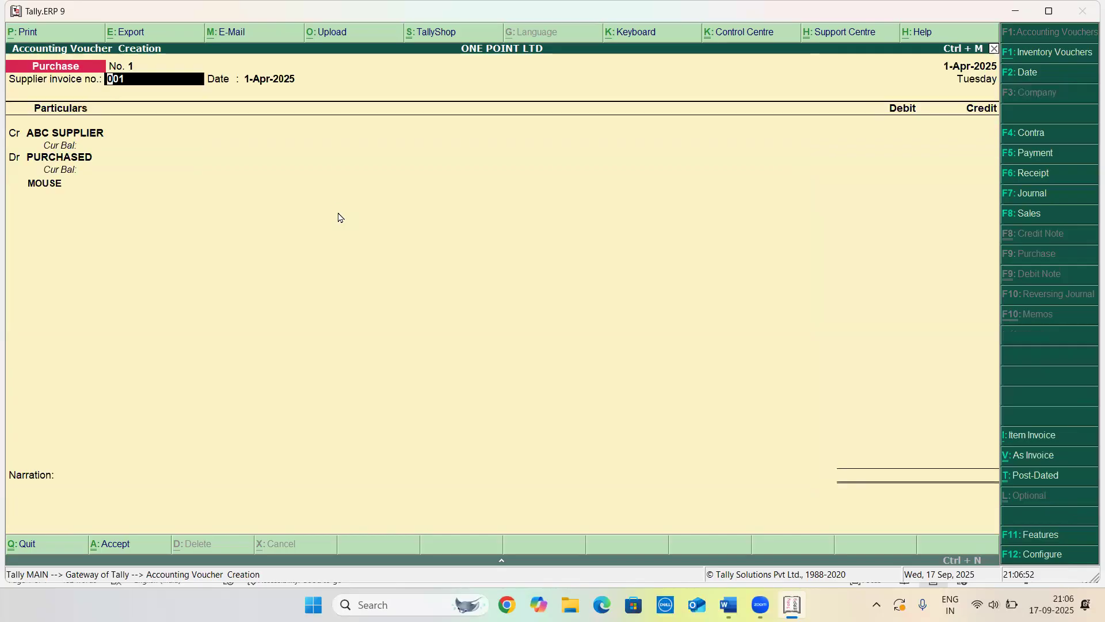
{"action": "key", "text": "Return"}
{"action": "key", "text": "Return"}
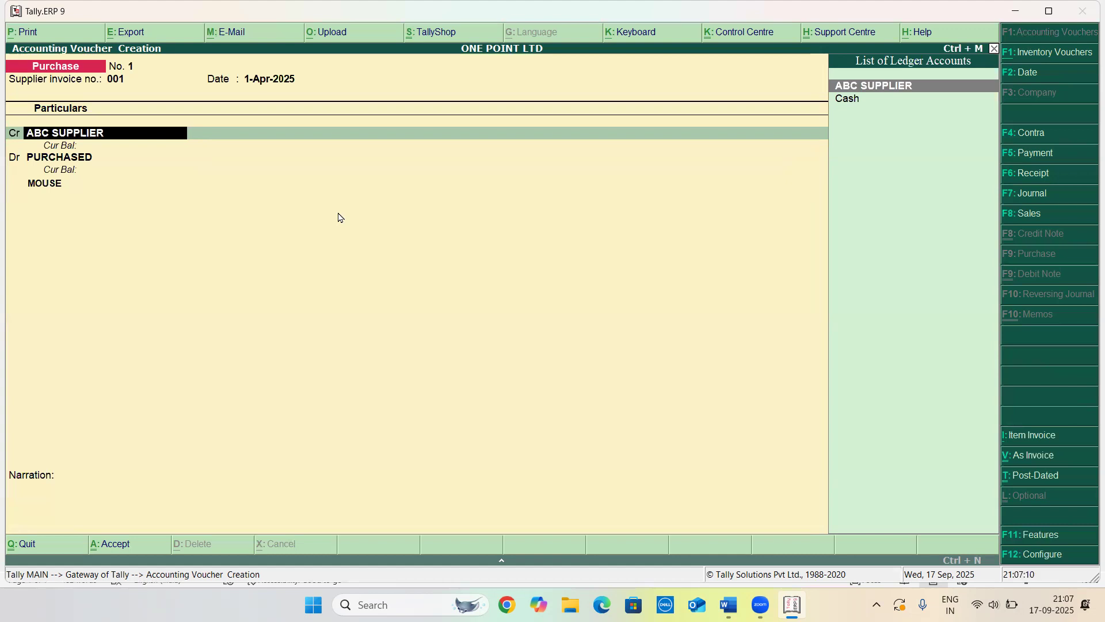
{"action": "key", "text": "alt+i"}
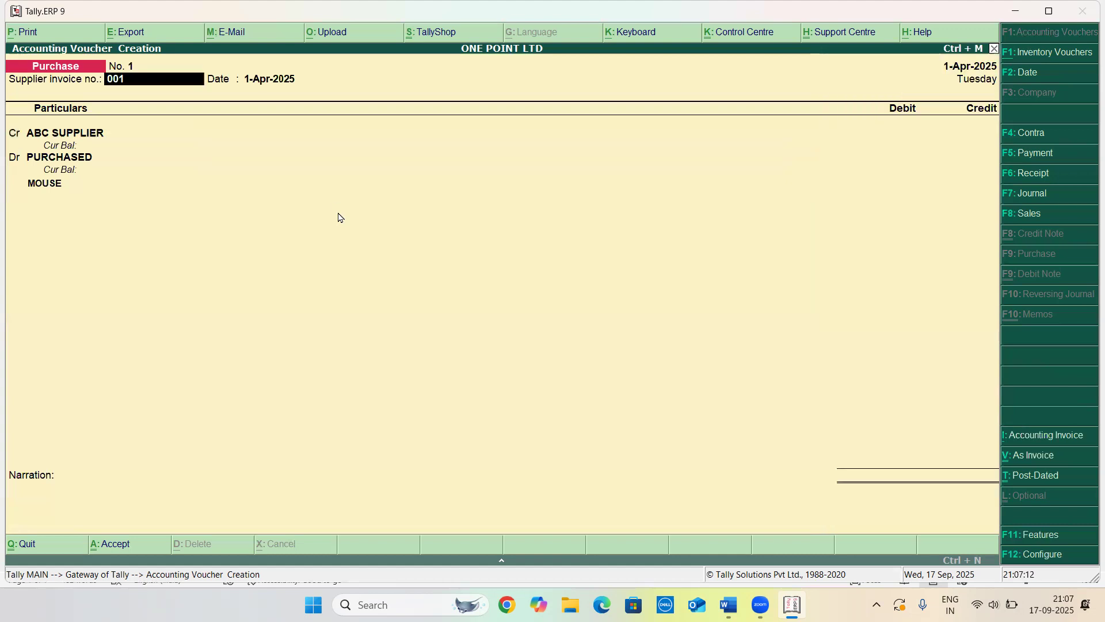
{"action": "key", "text": "alt+i"}
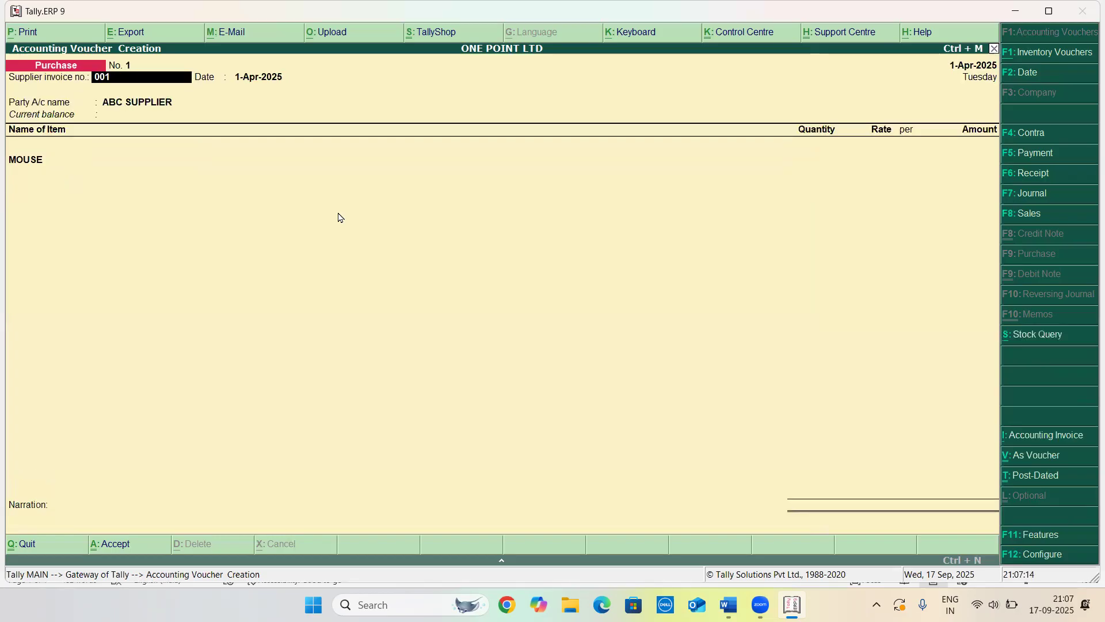
{"action": "key", "text": "Return"}
{"action": "key", "text": "Return"}
{"action": "key", "text": "Return"}
{"action": "key", "text": "Return"}
{"action": "key", "text": "Return"}
{"action": "key", "text": "Return"}
{"action": "key", "text": "Return"}
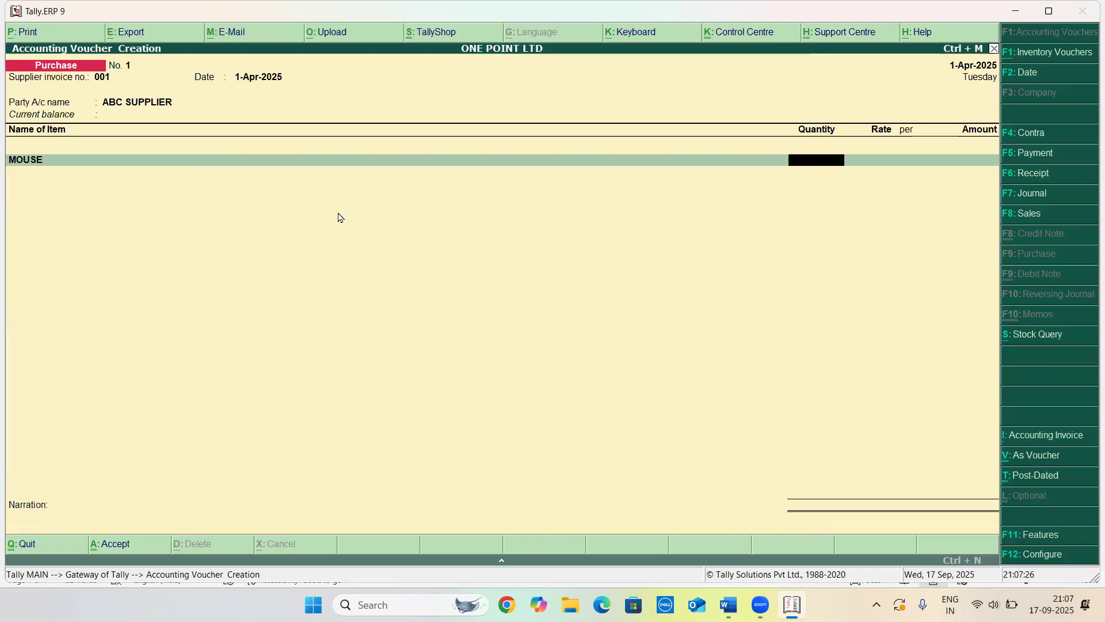
Enter 50 as the MOUSE quantity and try to enter a rate of $100
{"action": "type", "text": "50"}
{"action": "key", "text": "Return"}
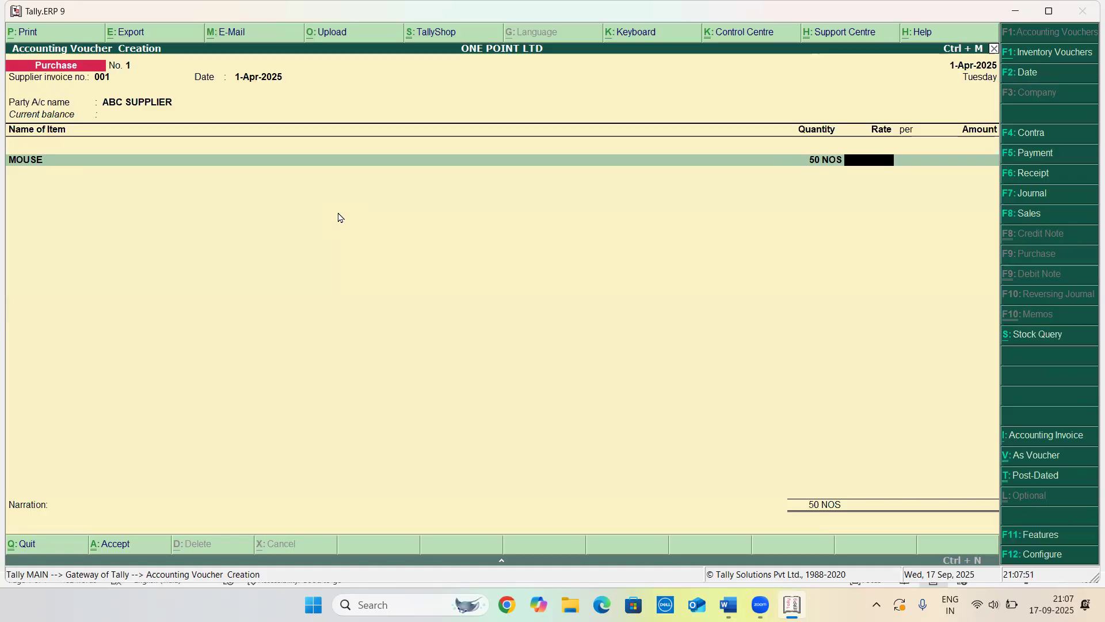
{"action": "type", "text": "$100"}
Review the multi-currency option in the company accounting features and quit the unsaved purchase voucher
{"action": "key", "text": "F11"}
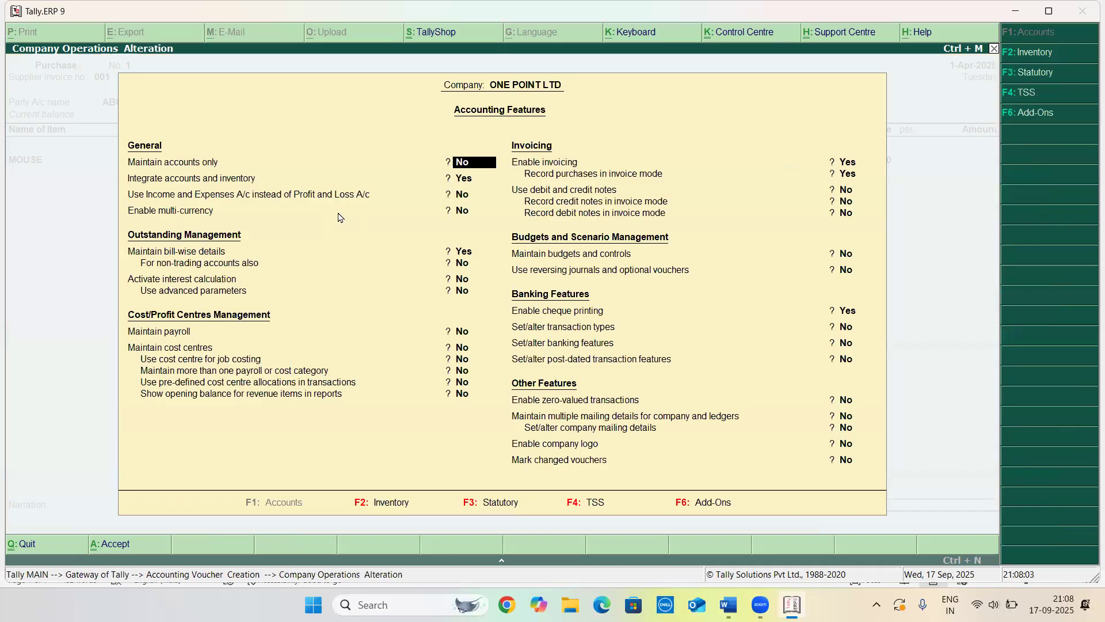
{"action": "key", "text": "Return"}
{"action": "key", "text": "Return"}
{"action": "key", "text": "Return"}
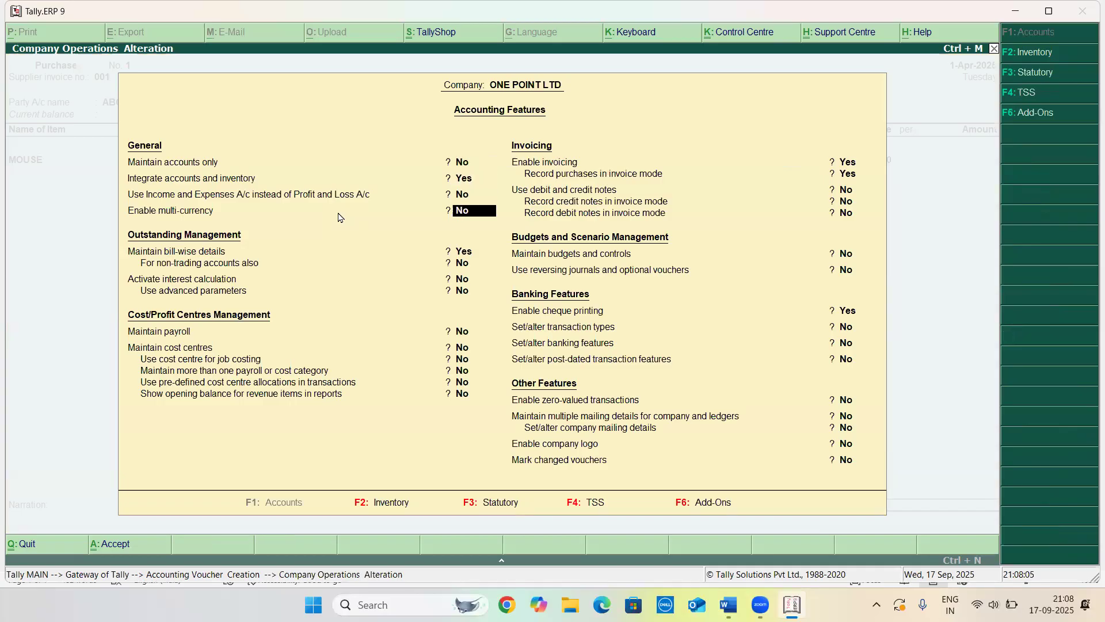
{"action": "key", "text": "Return"}
{"action": "key", "text": "ctrl+a"}
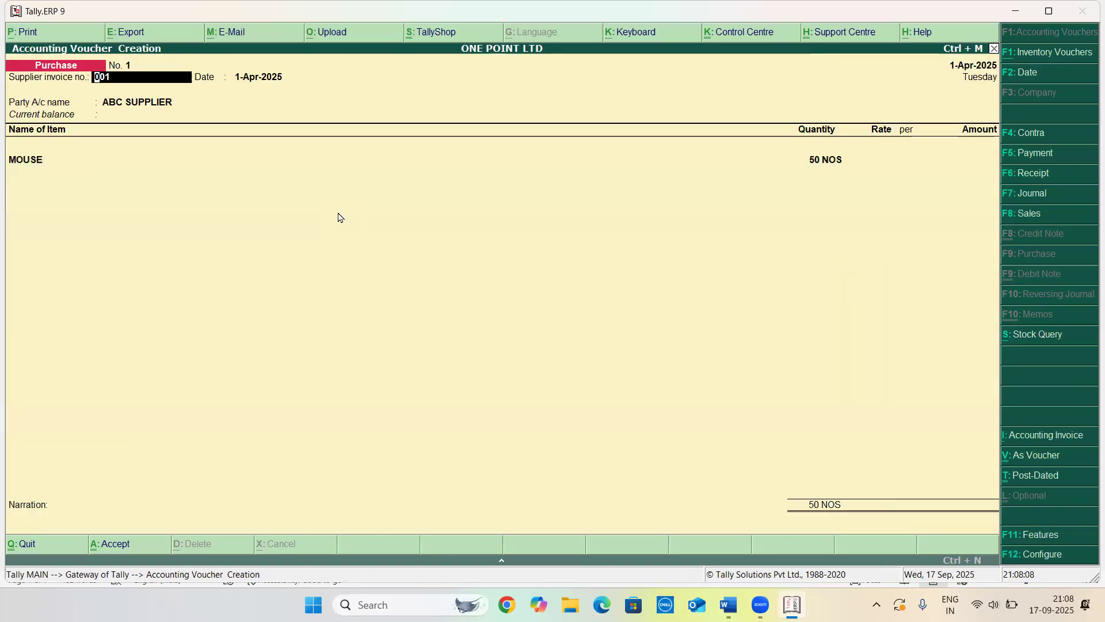
{"action": "key", "text": "Escape"}
{"action": "key", "text": "Return"}
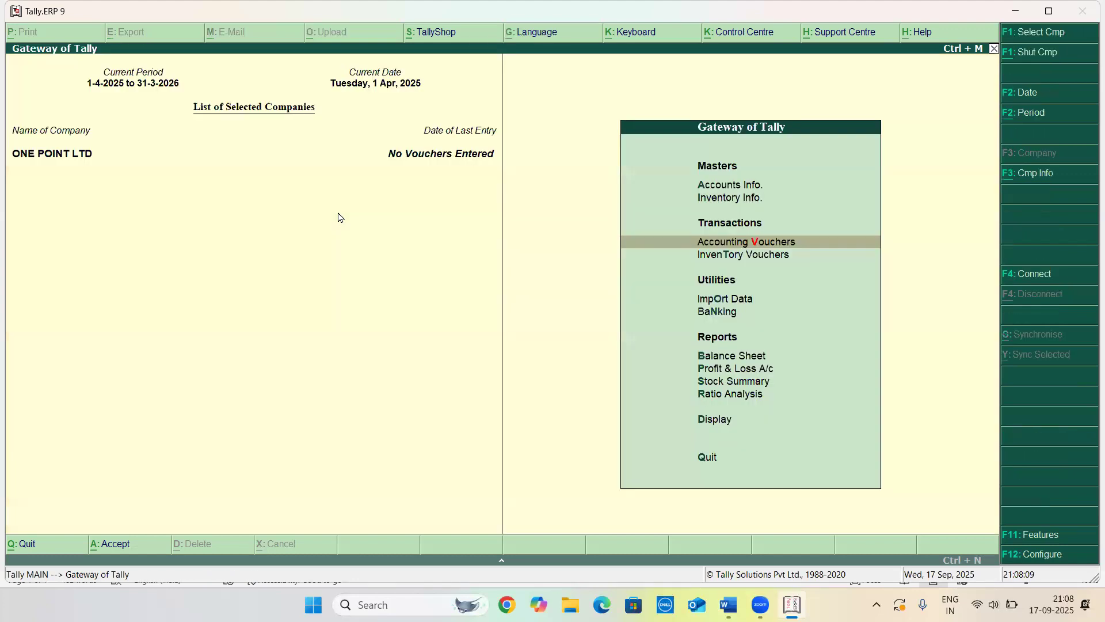
Create a currency with symbol $ and formal name DOLLAR, keeping the other settings at their defaults
{"action": "key", "text": "Up"}
{"action": "key", "text": "Up"}
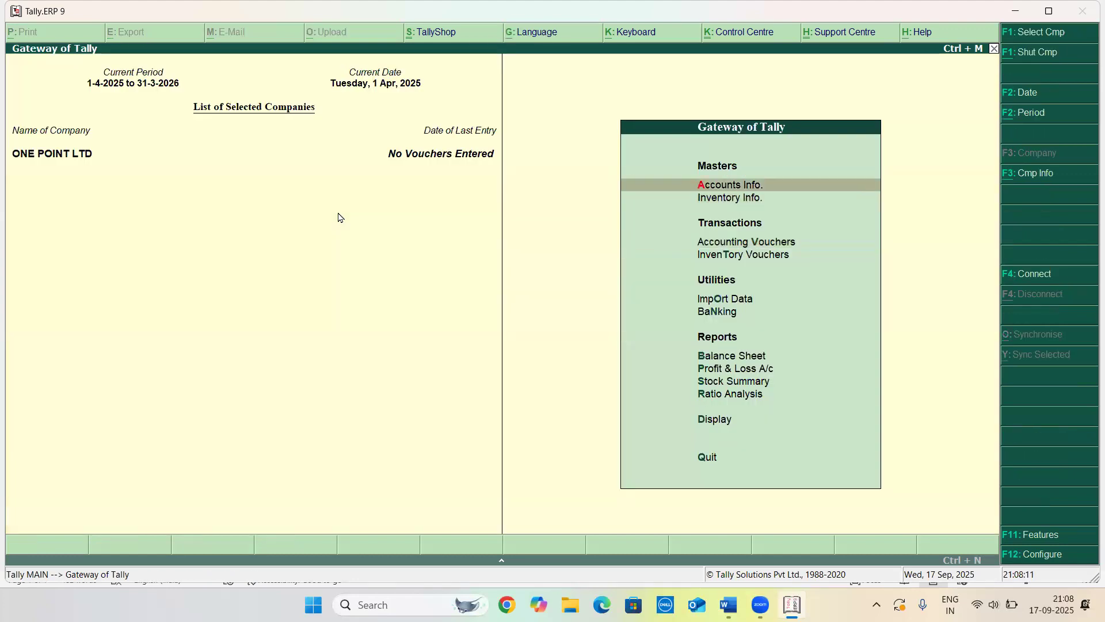
{"action": "key", "text": "Return"}
{"action": "key", "text": "Down"}
{"action": "key", "text": "Down"}
{"action": "key", "text": "Return"}
{"action": "key", "text": "Down"}
{"action": "key", "text": "Down"}
{"action": "key", "text": "Up"}
{"action": "key", "text": "Up"}
{"action": "key", "text": "Return"}
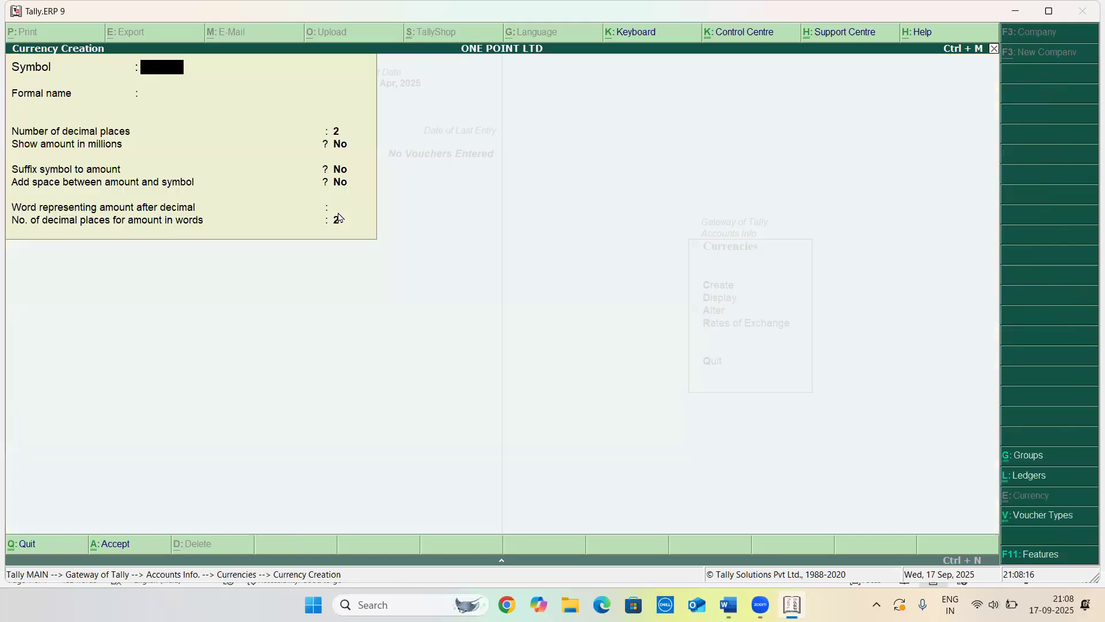
{"action": "type", "text": "$"}
{"action": "key", "text": "Return"}
{"action": "type", "text": "DOLLAR"}
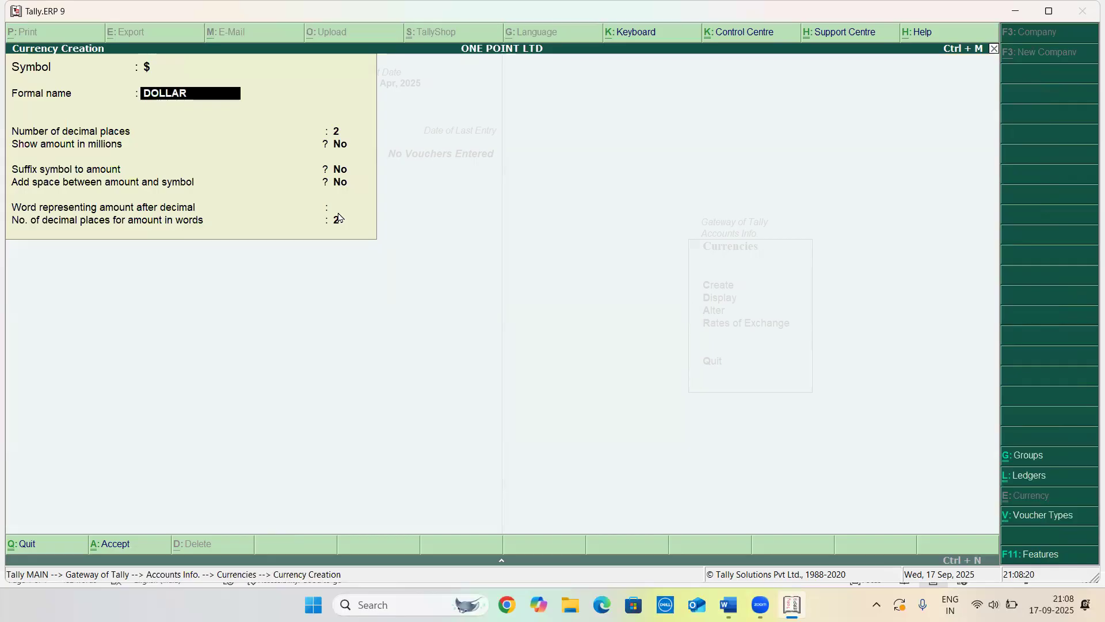
{"action": "key", "text": "Return"}
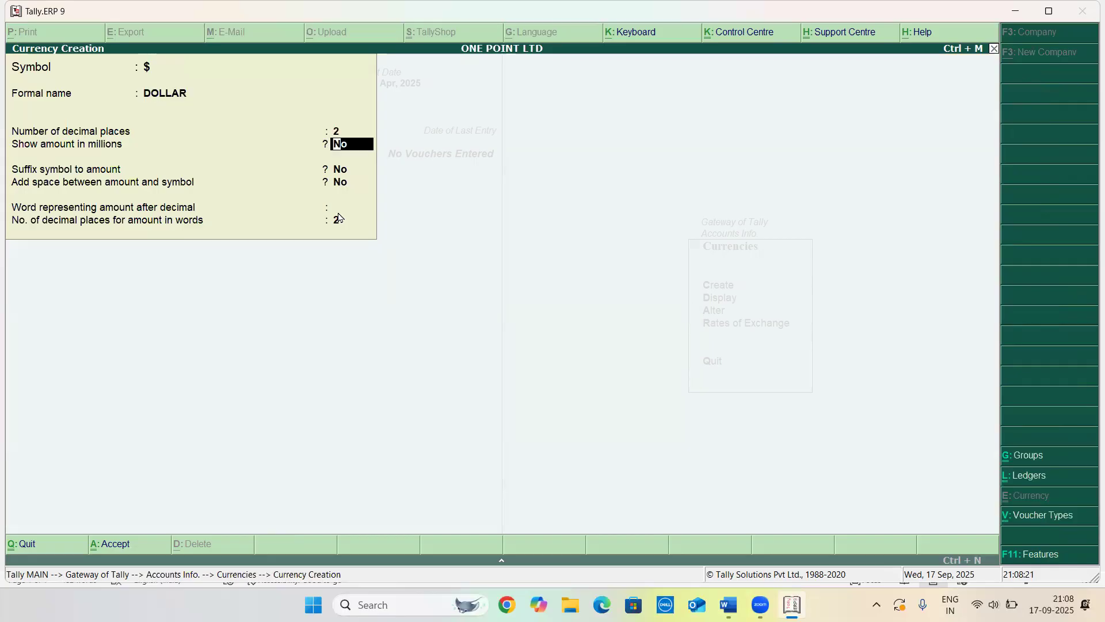
{"action": "key", "text": "Return"}
{"action": "key", "text": "Return"}
{"action": "key", "text": "Return"}
{"action": "key", "text": "Return"}
{"action": "key", "text": "Return"}
{"action": "key", "text": "Escape"}
{"action": "key", "text": "Escape"}
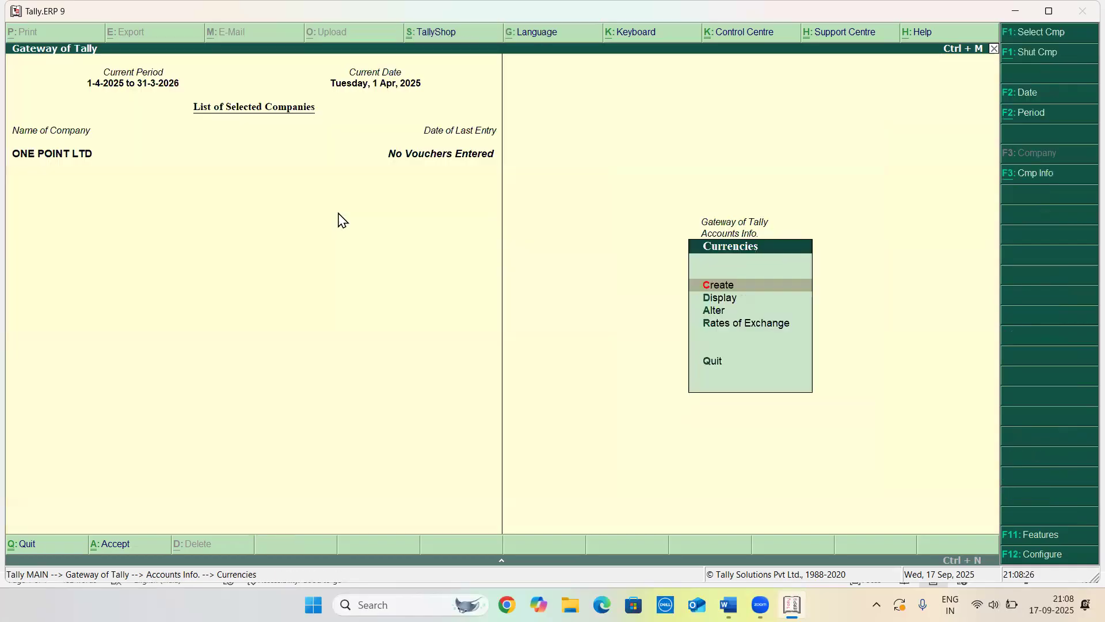
Start a new purchase voucher with supplier invoice number 001 and party ABC SUPPLIER
{"action": "type", "text": "v"}
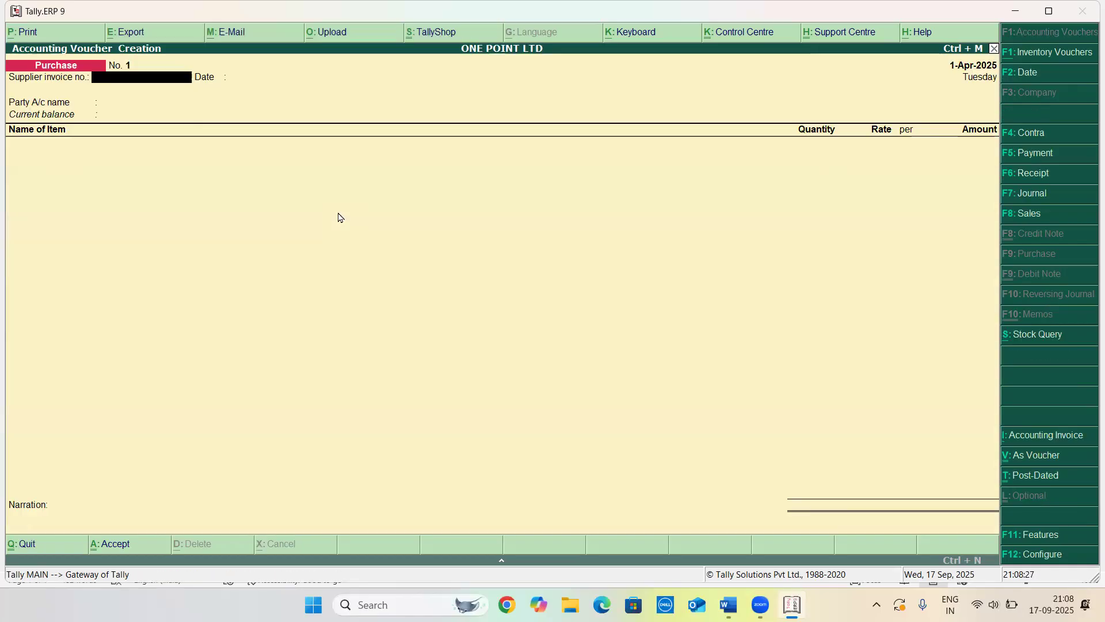
{"action": "type", "text": "001"}
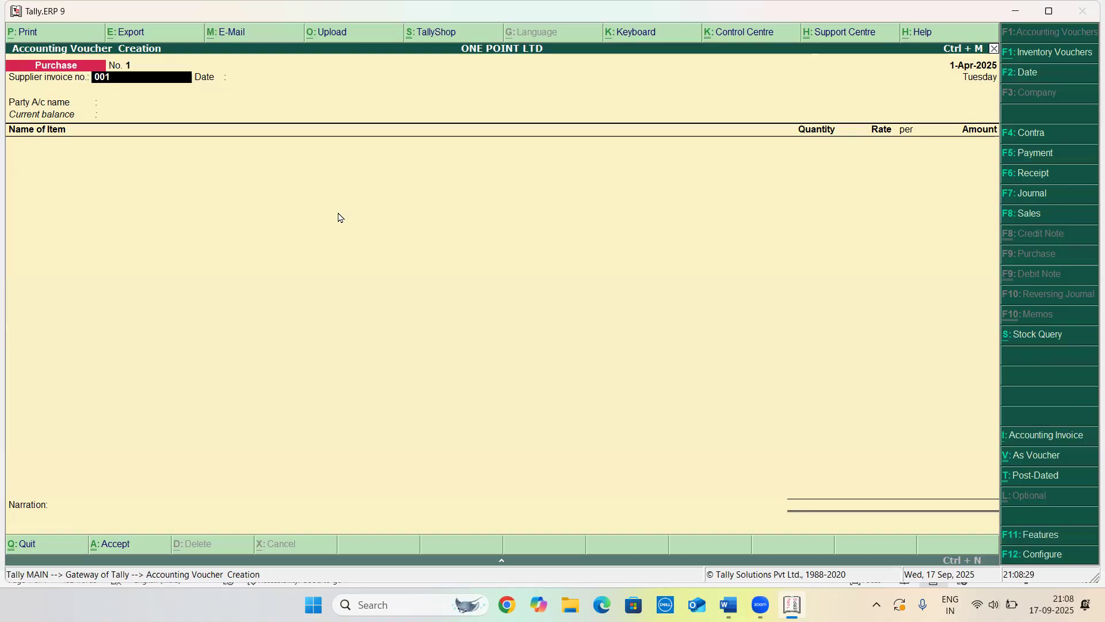
{"action": "key", "text": "Return"}
{"action": "key", "text": "Return"}
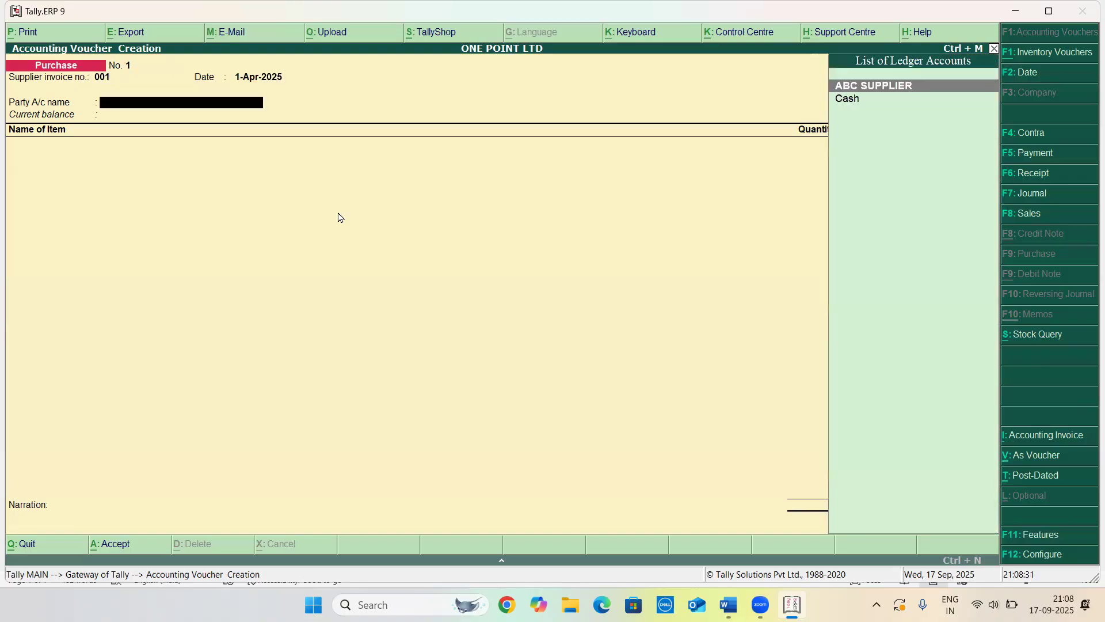
{"action": "key", "text": "Return"}
{"action": "key", "text": "Return"}
{"action": "key", "text": "Return"}
{"action": "key", "text": "Return"}
{"action": "key", "text": "Return"}
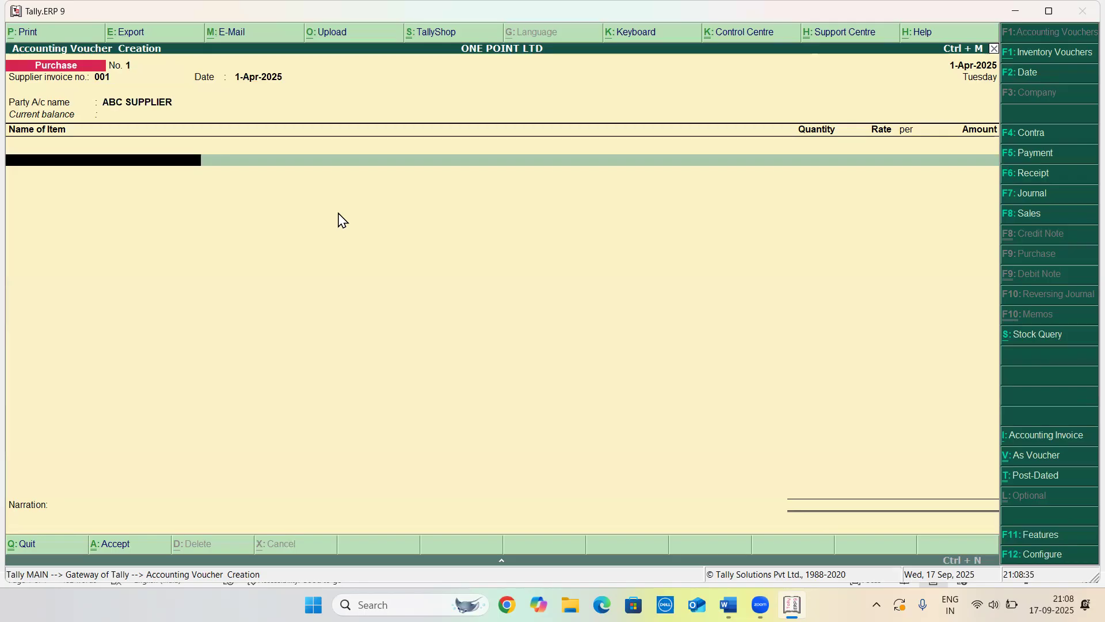
Select the stock item MOUSE on the first item line with a quantity of 50
{"action": "key", "text": "Return"}
{"action": "key", "text": "Return"}
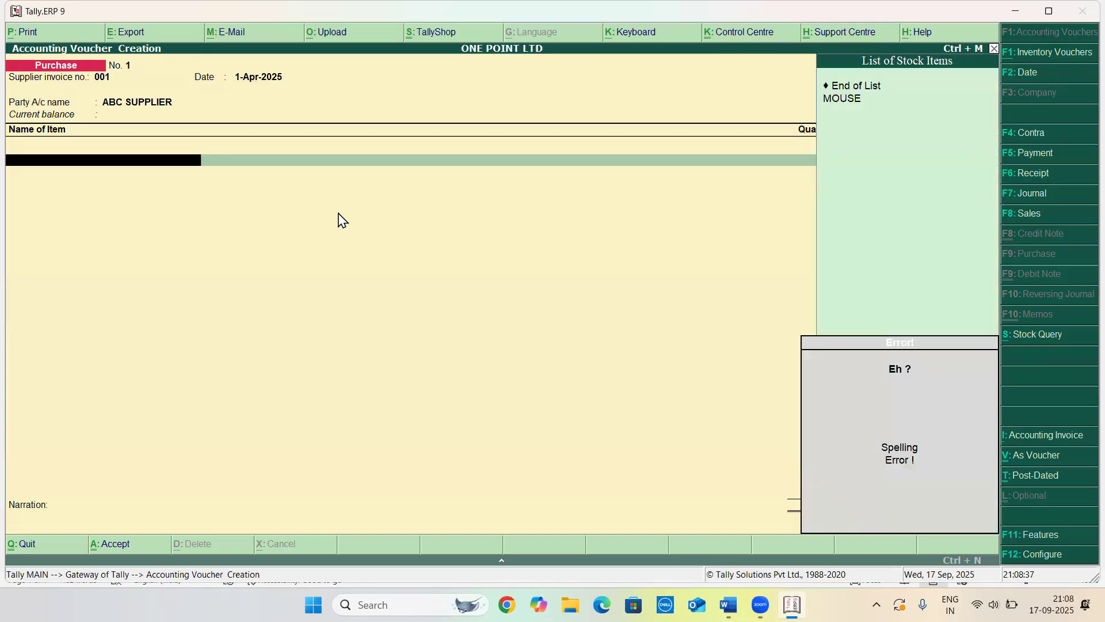
{"action": "type", "text": "M"}
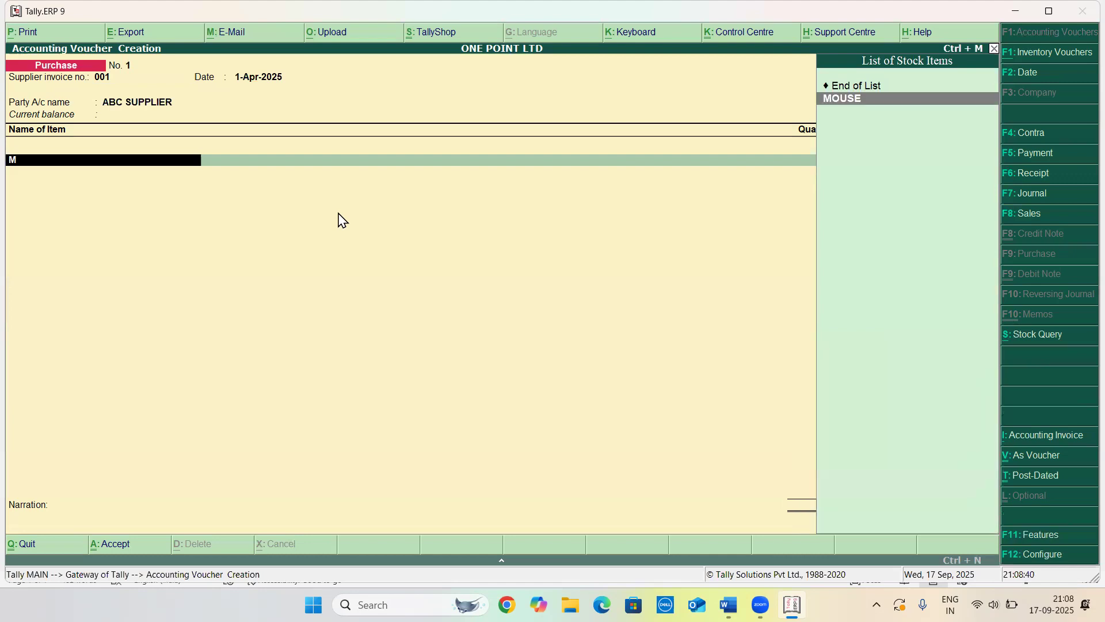
{"action": "key", "text": "Return"}
{"action": "type", "text": "50"}
{"action": "key", "text": "Return"}
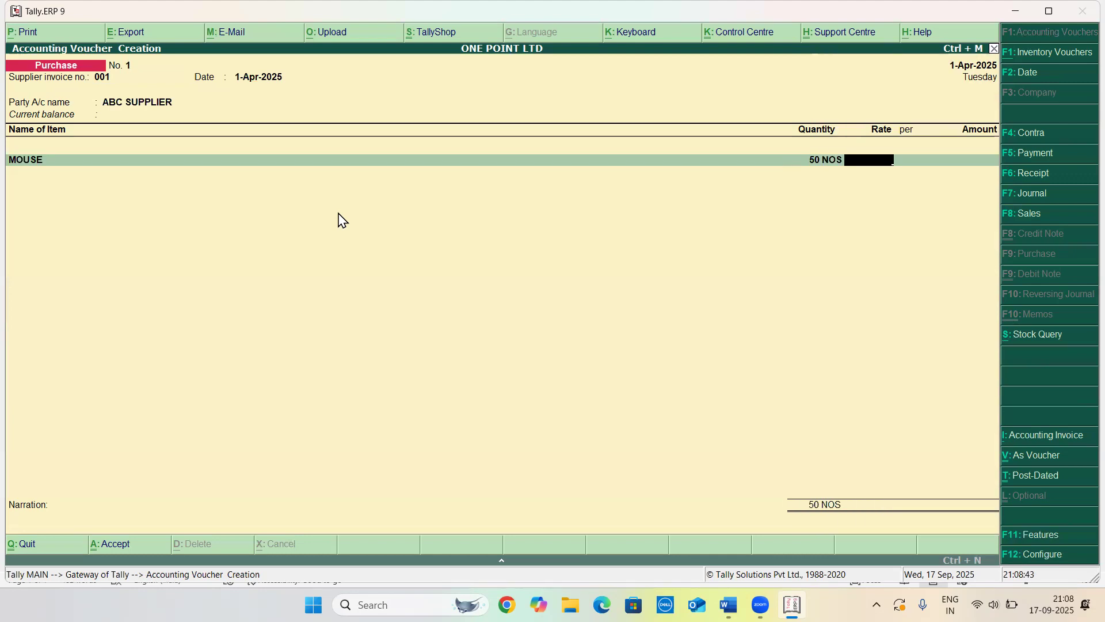
Enter a rate of $100 for MOUSE and set the rate of exchange to ₹83/$
{"action": "type", "text": "$100"}
{"action": "key", "text": "Return"}
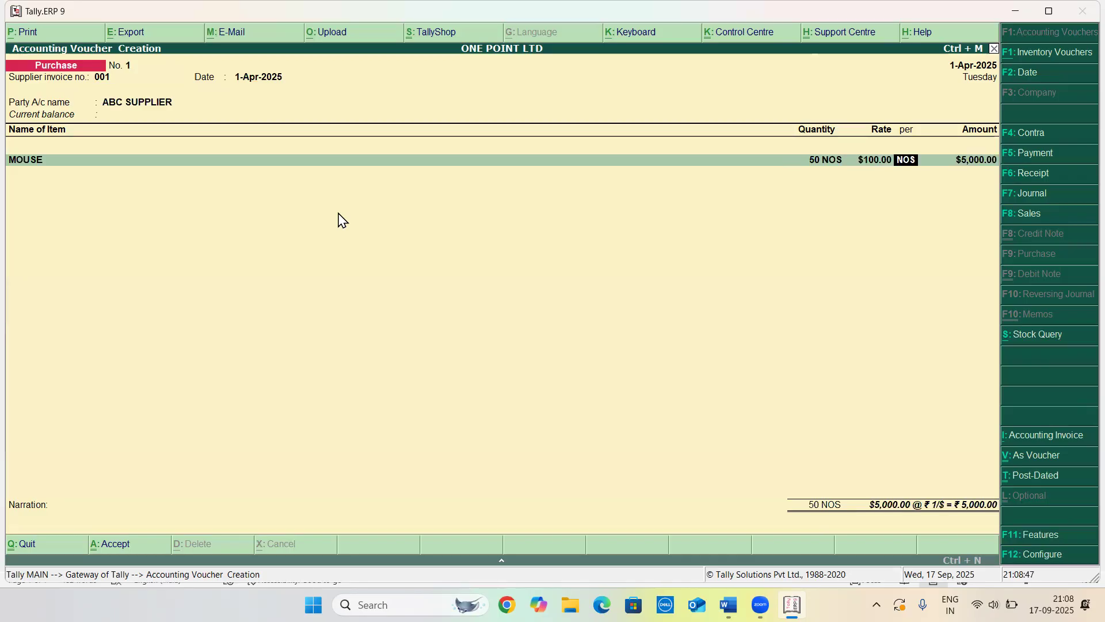
{"action": "key", "text": "Return"}
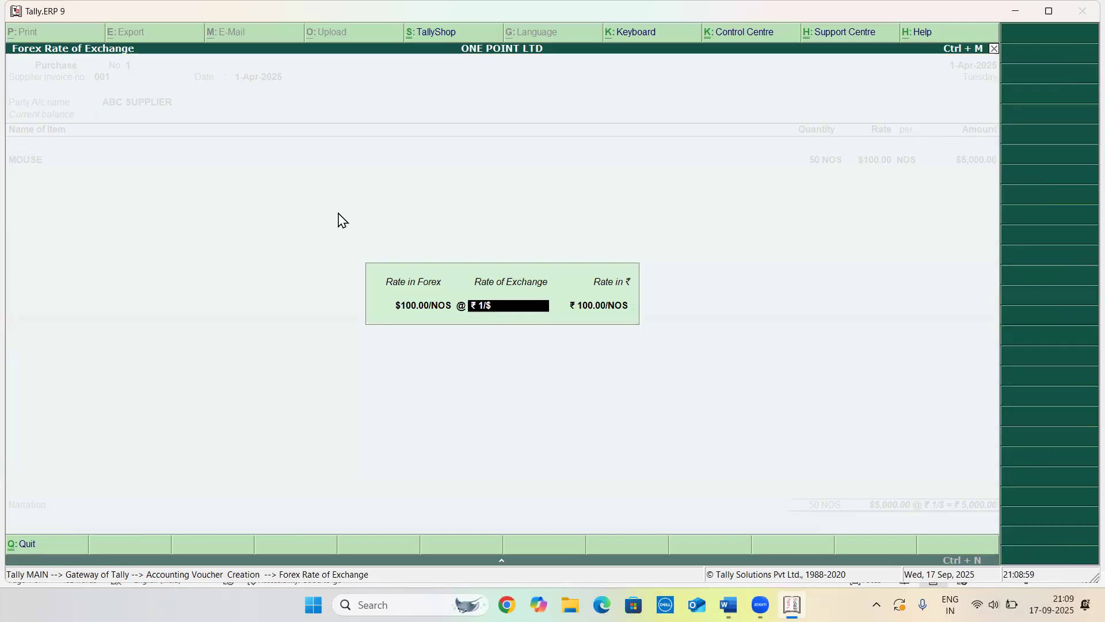
{"action": "type", "text": "83/$"}
{"action": "key", "text": "Return"}
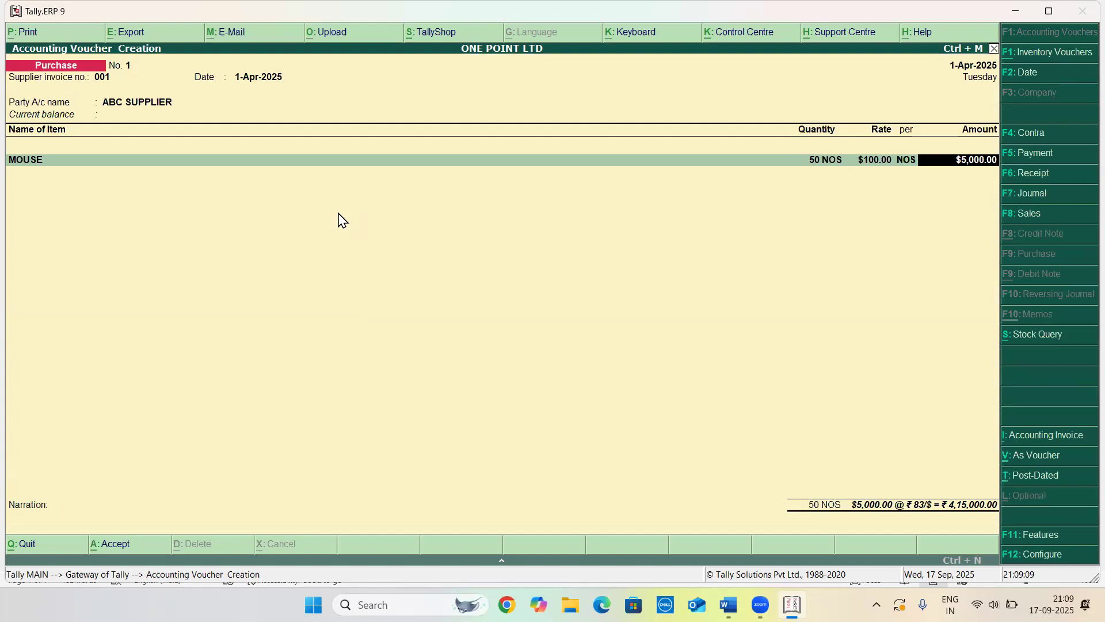
Switch to the Word document and read the first practice question's purchase amount and rate
{"action": "key", "text": "alt+Tab"}
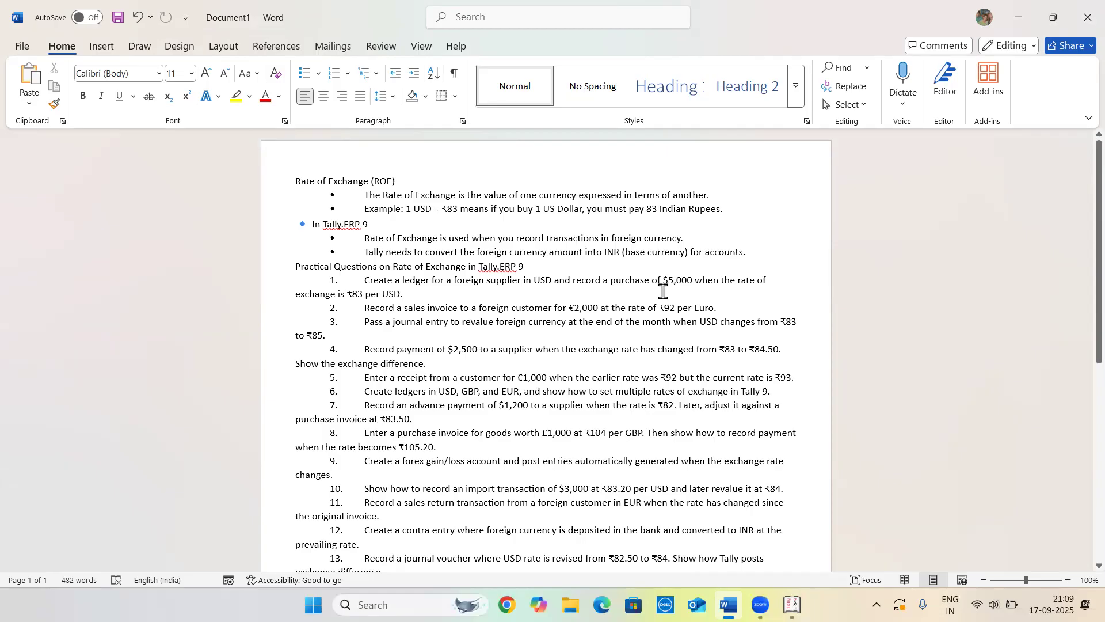
{"action": "left_click_drag", "start_coordinate": [663, 281], "coordinate": [704, 284]}
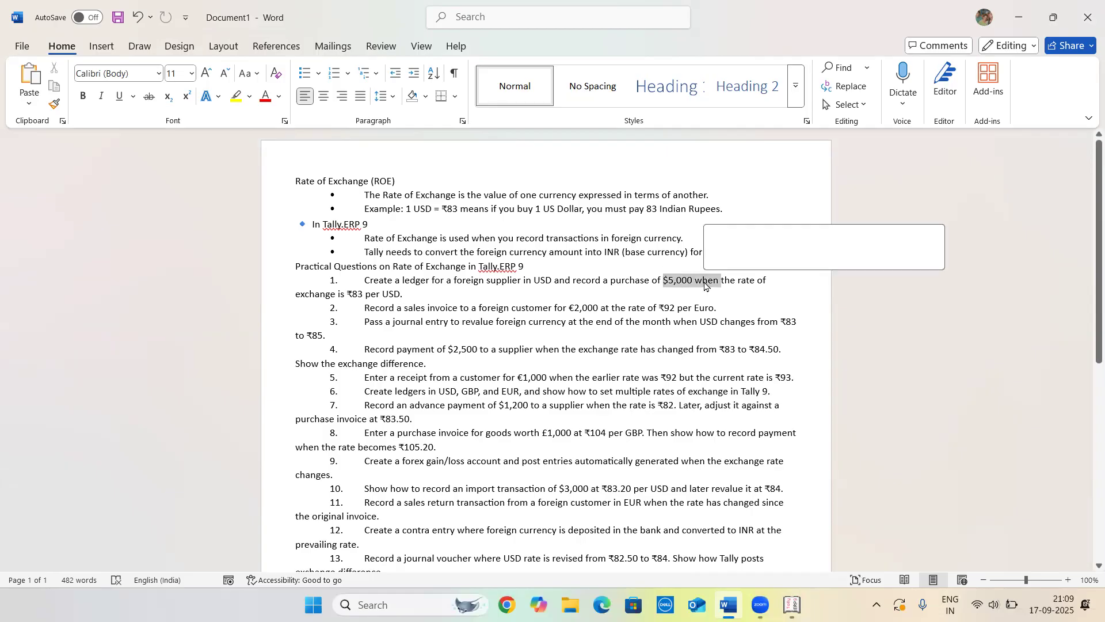
{"action": "left_click", "coordinate": [704, 283]}
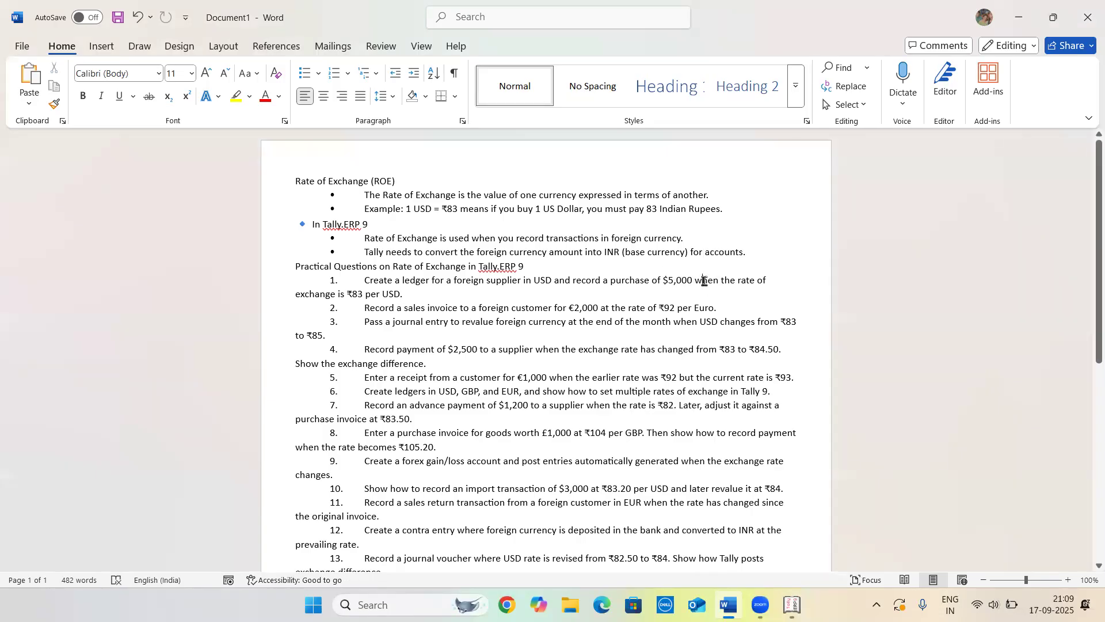
{"action": "key", "text": "alt+Tab"}
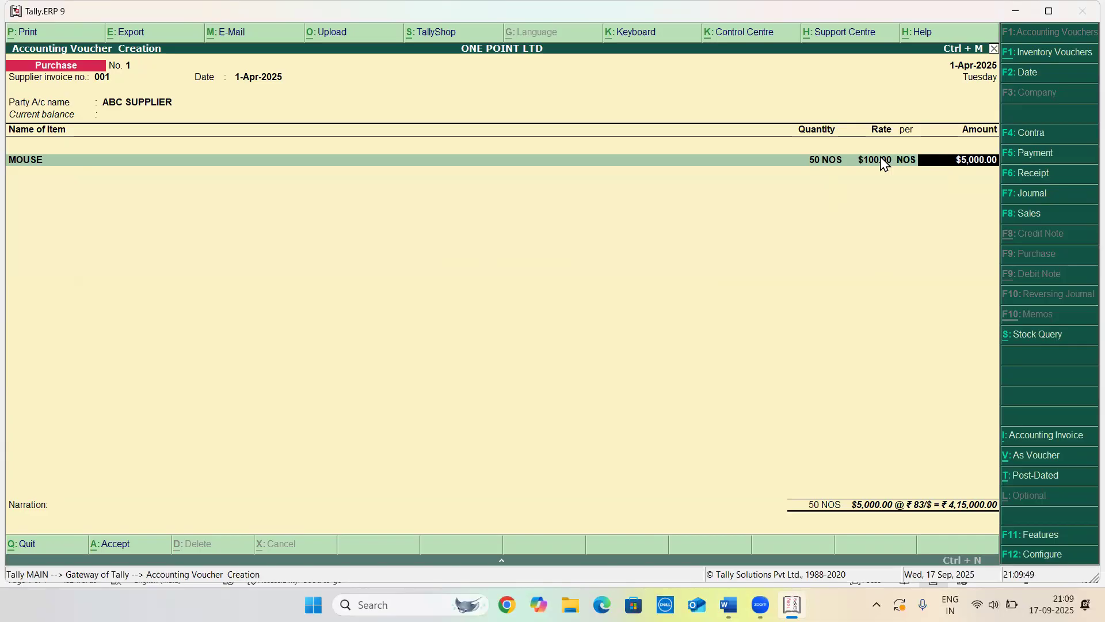
Step back through the MOUSE line and re-accept the ₹83/$ rate of exchange
{"action": "key", "text": "BackSpace"}
{"action": "key", "text": "Return"}
{"action": "key", "text": "Return"}
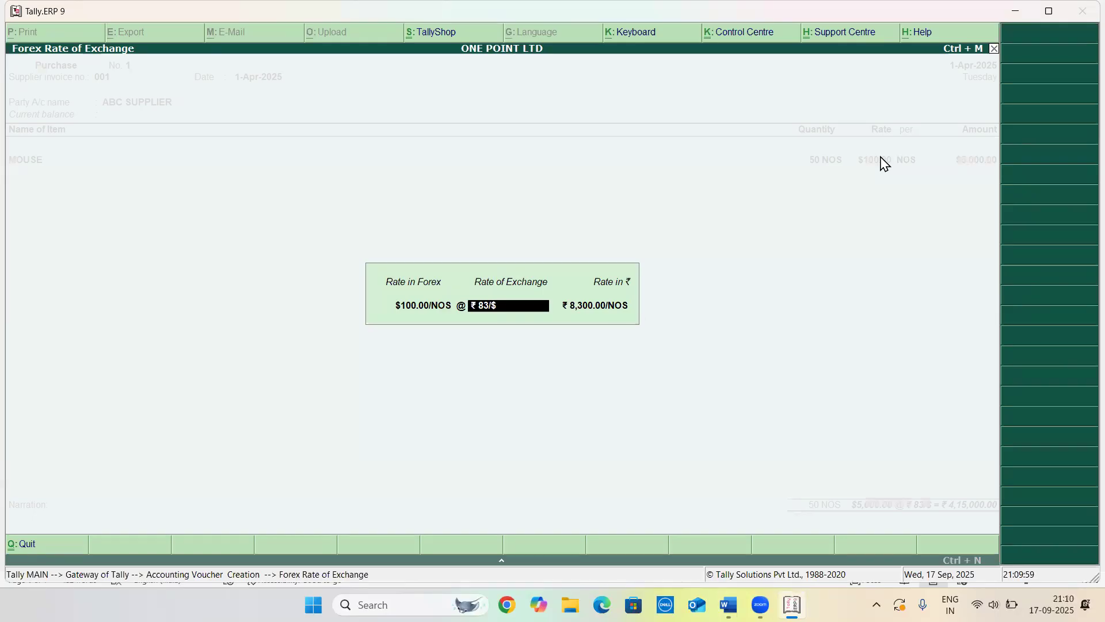
{"action": "key", "text": "Return"}
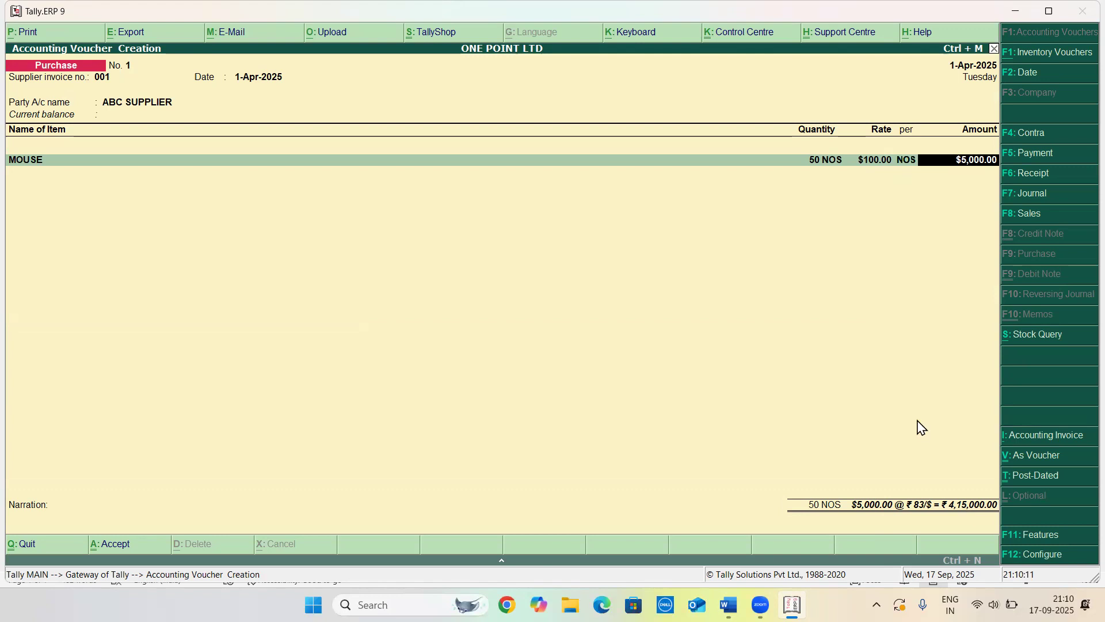
Allocate the MOUSE amount to the purchase ledger in the item's accounting details
{"action": "key", "text": "Return"}
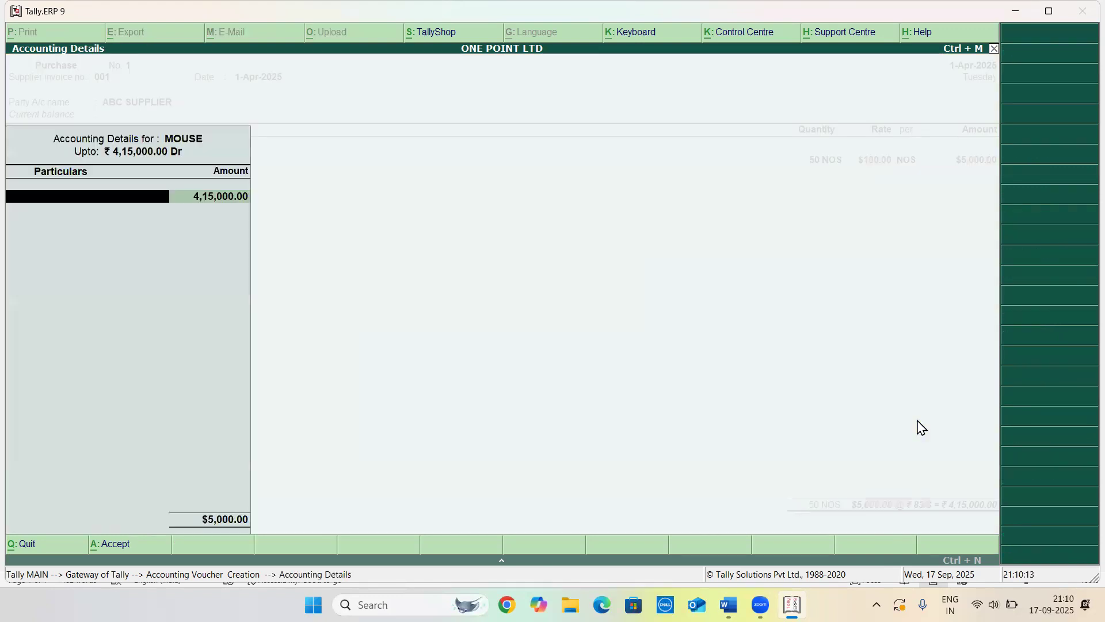
{"action": "type", "text": "P"}
{"action": "key", "text": "Return"}
{"action": "key", "text": "Return"}
{"action": "key", "text": "Return"}
Accept the bill-wise new reference 001 for $5,000 Cr and save the purchase voucher
{"action": "key", "text": "Return"}
{"action": "key", "text": "Return"}
{"action": "key", "text": "Return"}
{"action": "key", "text": "Return"}
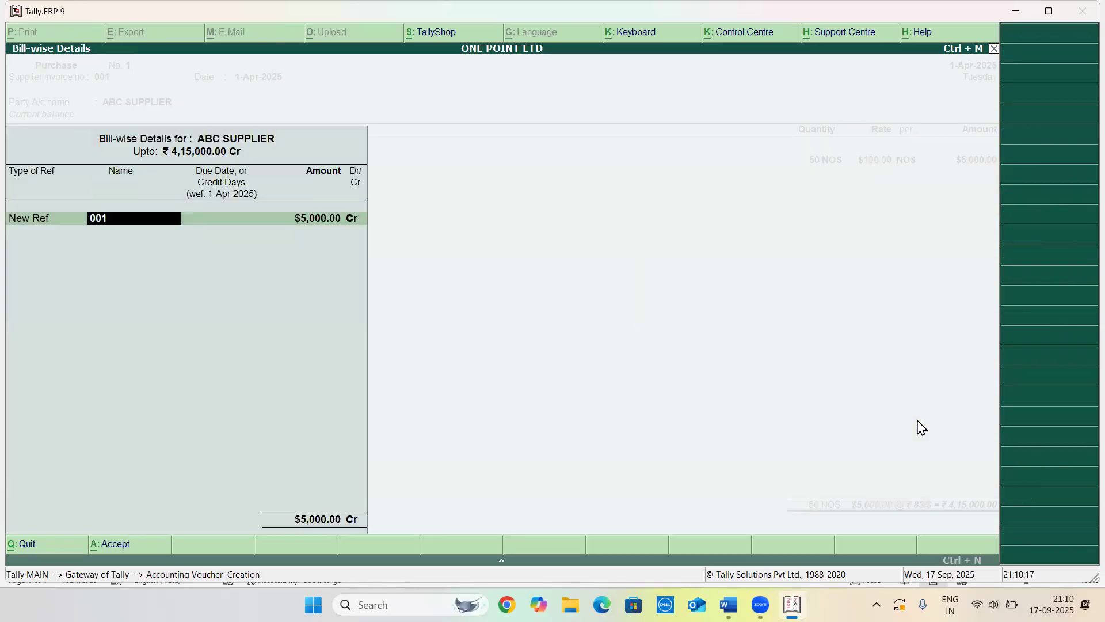
{"action": "key", "text": "Return"}
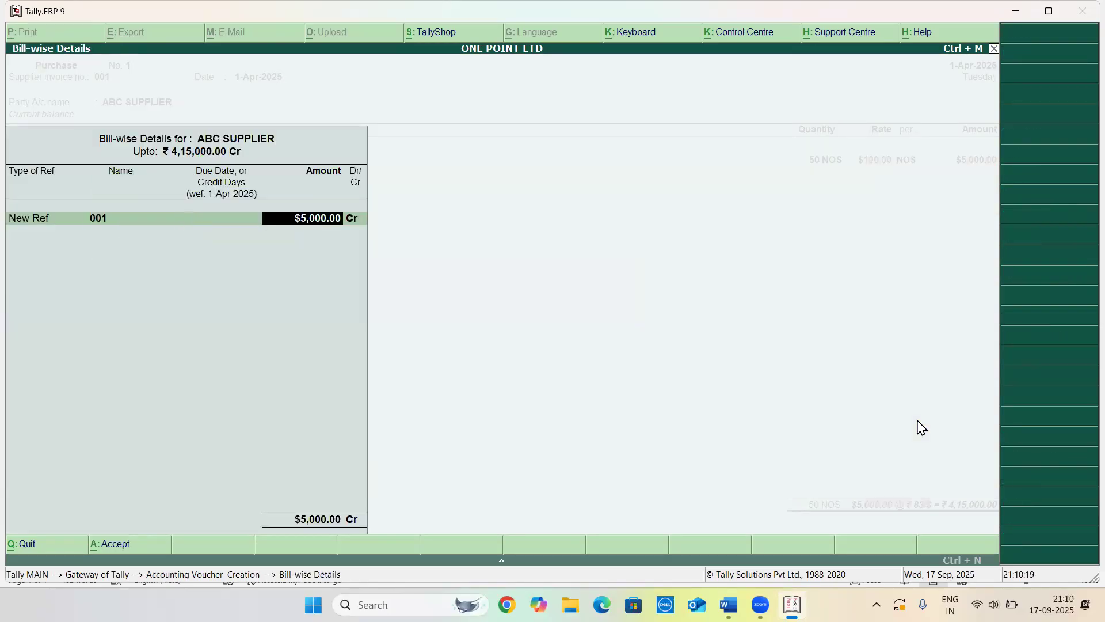
{"action": "key", "text": "Return"}
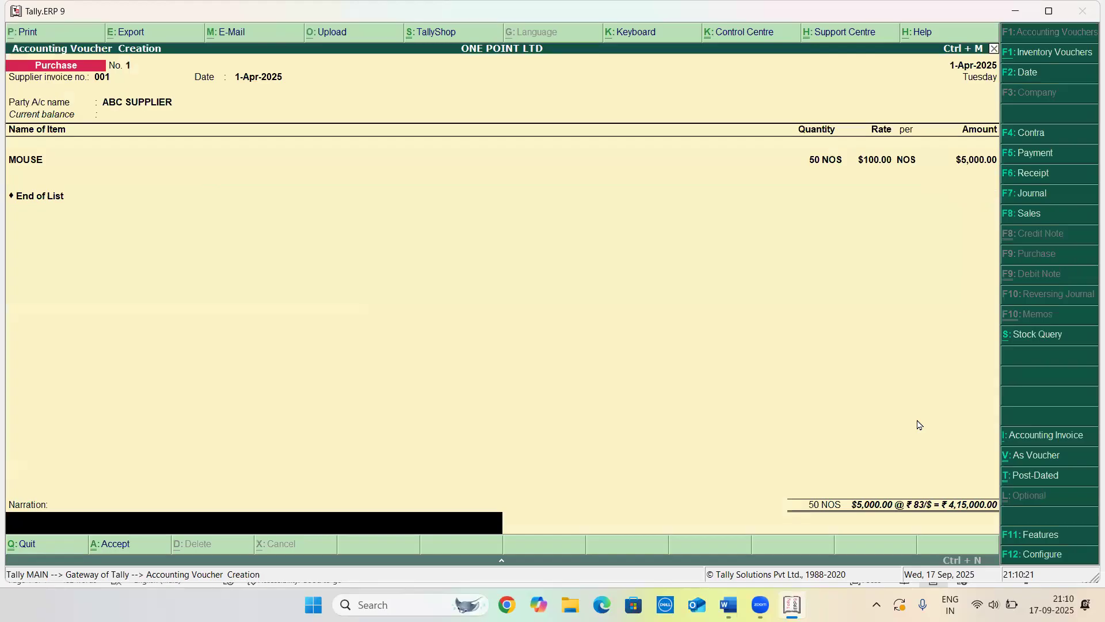
{"action": "key", "text": "Return"}
{"action": "key", "text": "Return"}
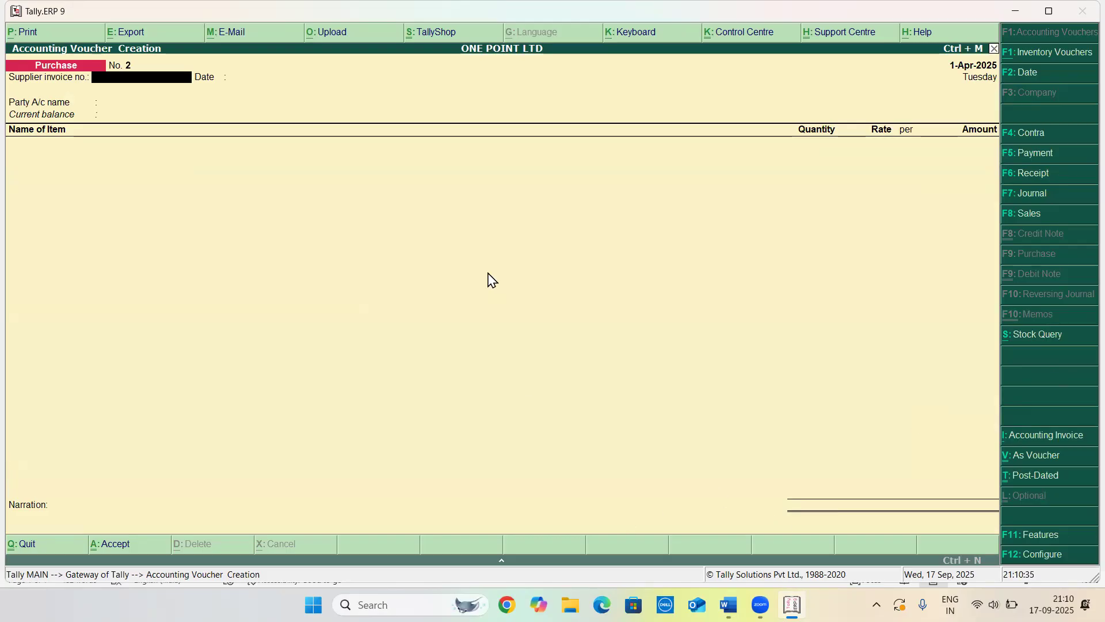
Leave voucher creation and switch to the Word document to read the second practice question
{"action": "key", "text": "Escape"}
{"action": "key", "text": "Return"}
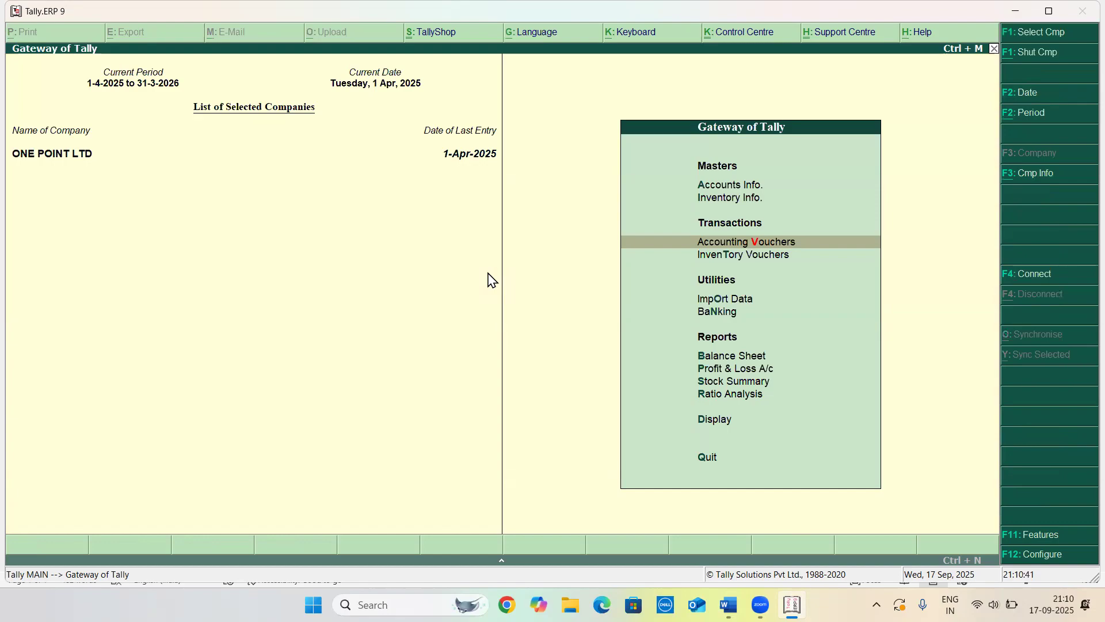
{"action": "key", "text": "alt+Tab"}
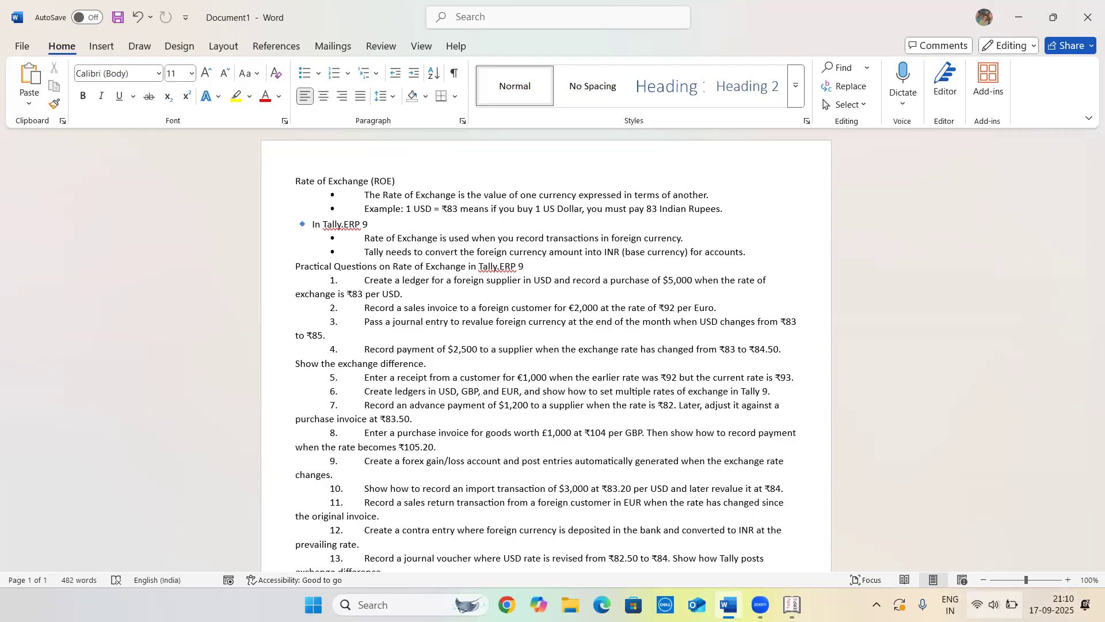
{"action": "left_click", "coordinate": [994, 604]}
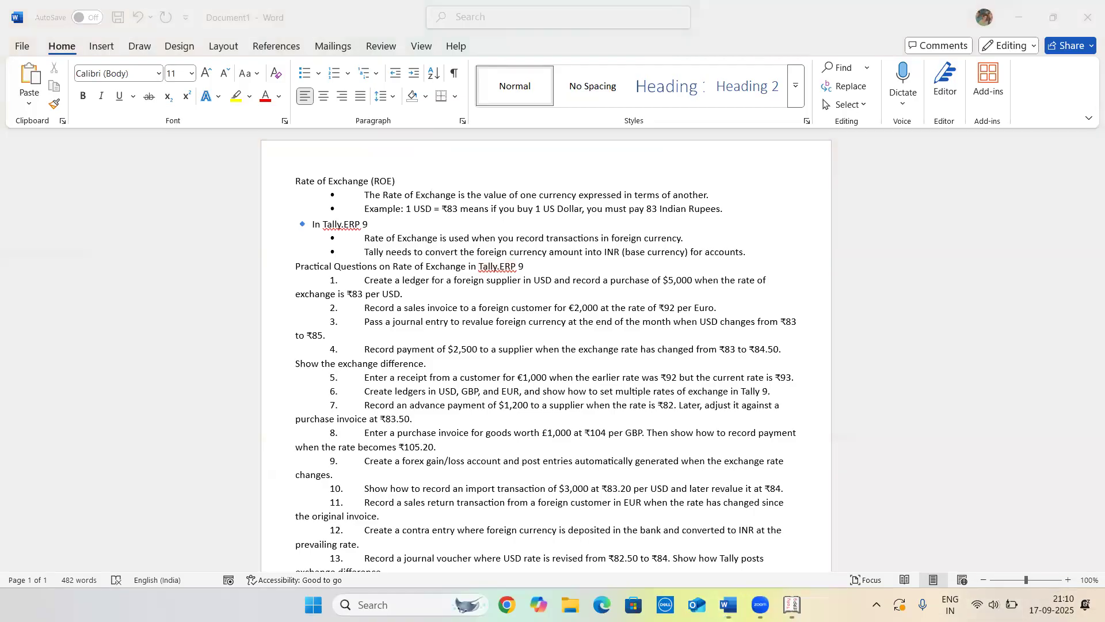
{"action": "left_click", "coordinate": [994, 605]}
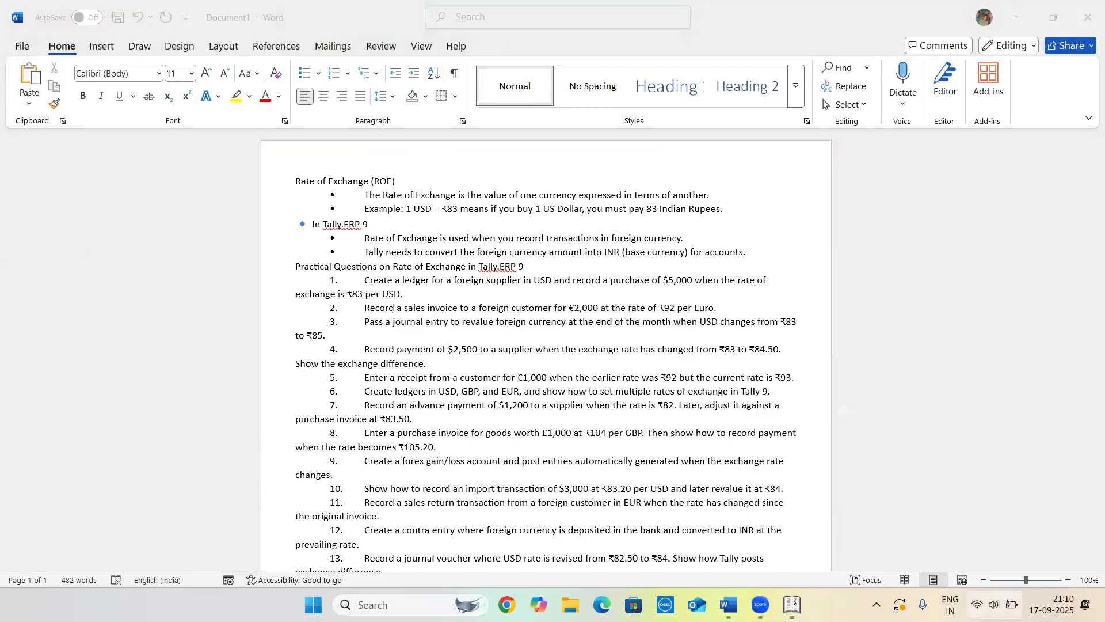
{"action": "left_click", "coordinate": [403, 296]}
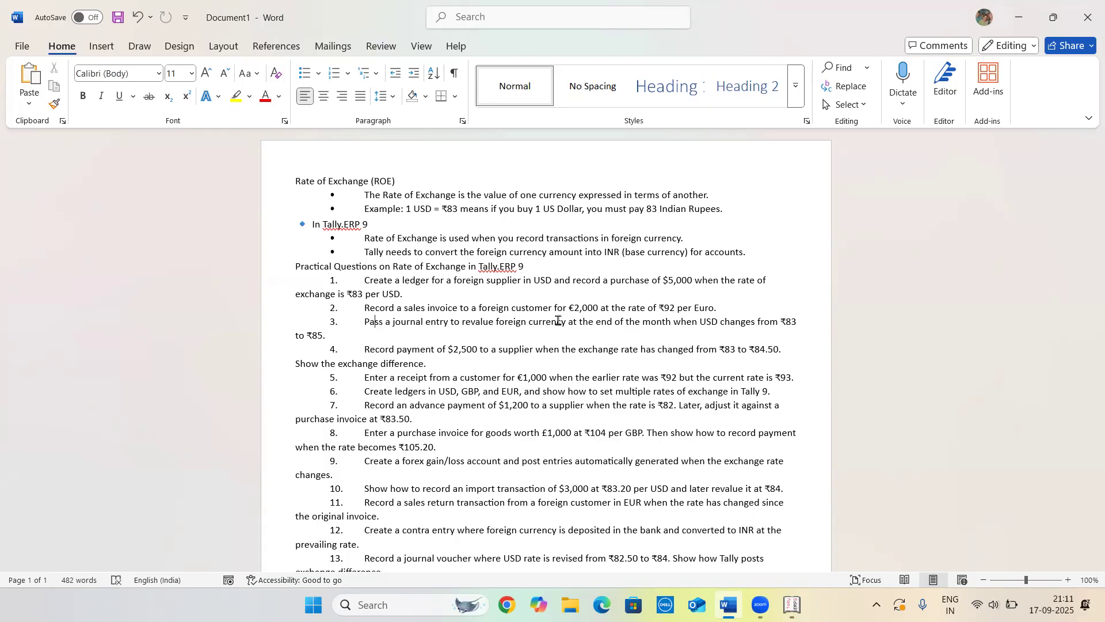
Create a new currency with symbol € and formal name EURO, keeping the default settings
{"action": "key", "text": "alt+Tab"}
{"action": "key", "text": "Up"}
{"action": "key", "text": "Up"}
{"action": "key", "text": "Return"}
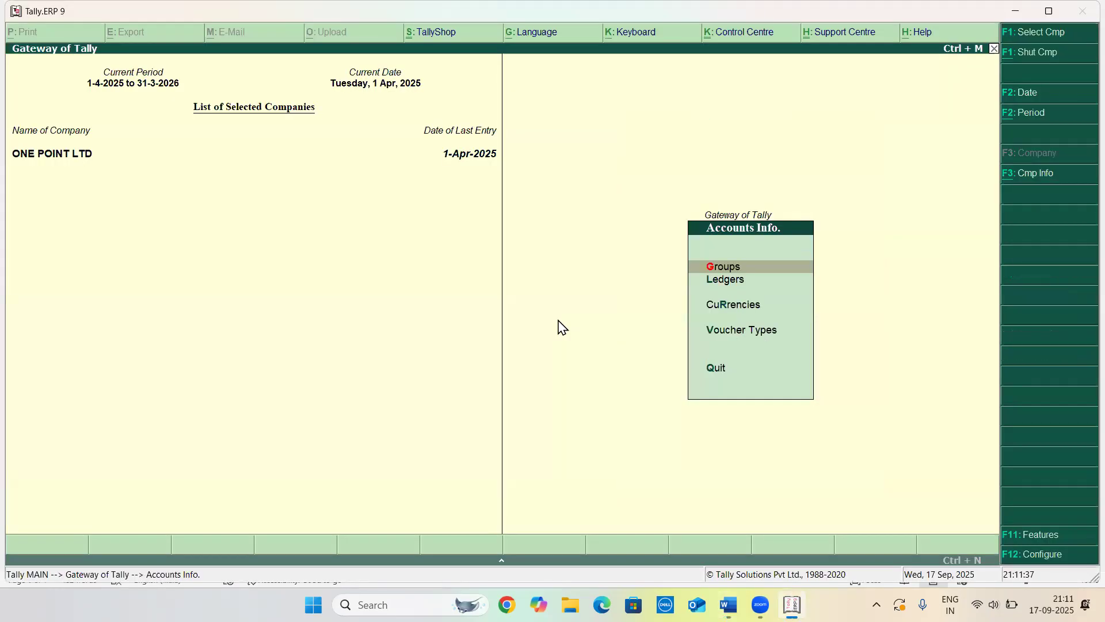
{"action": "key", "text": "Down"}
{"action": "key", "text": "Down"}
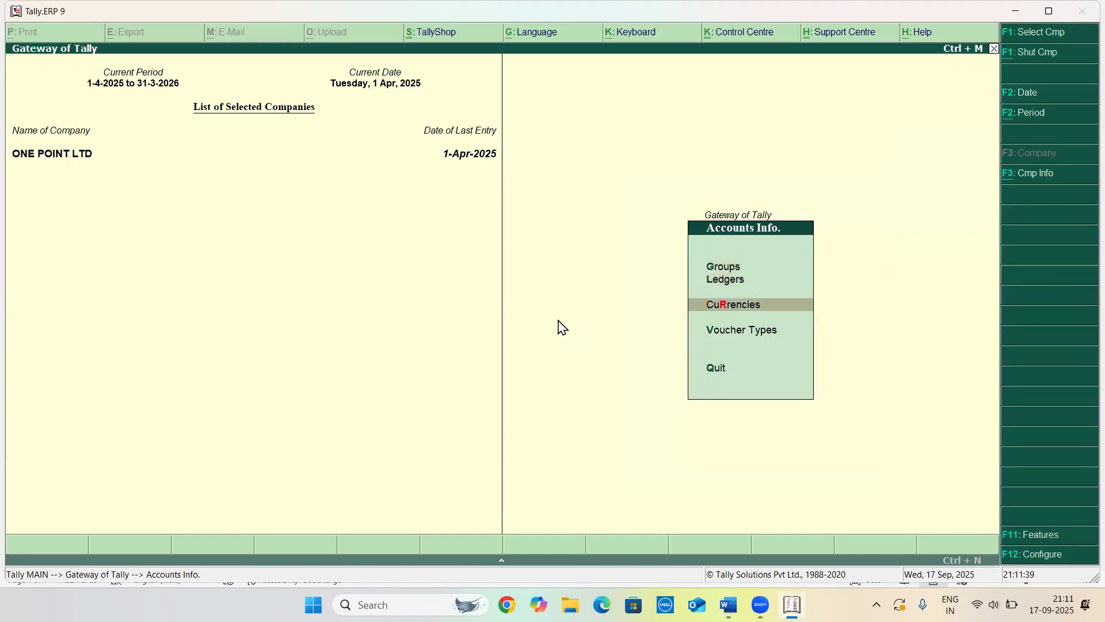
{"action": "key", "text": "Return"}
{"action": "key", "text": "Return"}
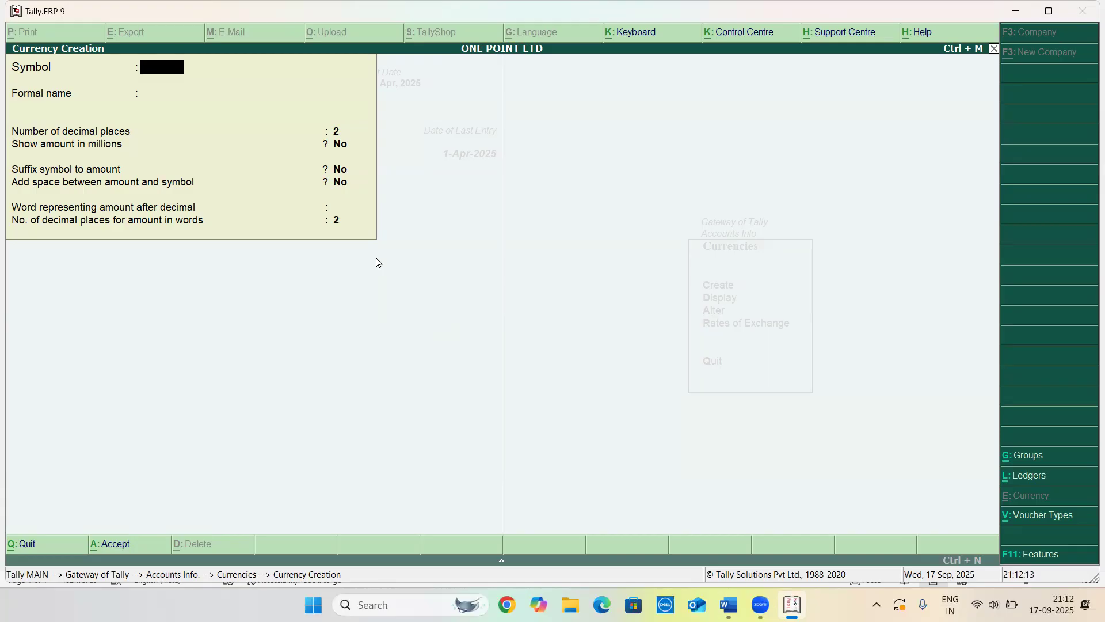
{"action": "type", "text": "€"}
{"action": "key", "text": "Return"}
{"action": "type", "text": "EURO"}
{"action": "key", "text": "Return"}
{"action": "key", "text": "Return"}
{"action": "key", "text": "Return"}
{"action": "key", "text": "Return"}
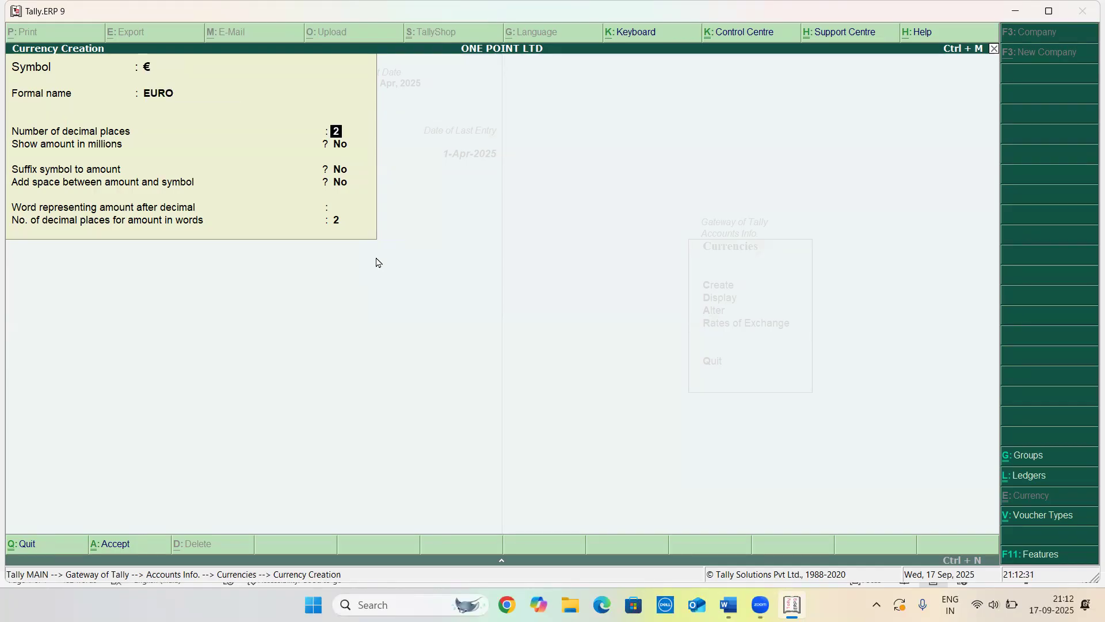
{"action": "key", "text": "Return"}
{"action": "key", "text": "Return"}
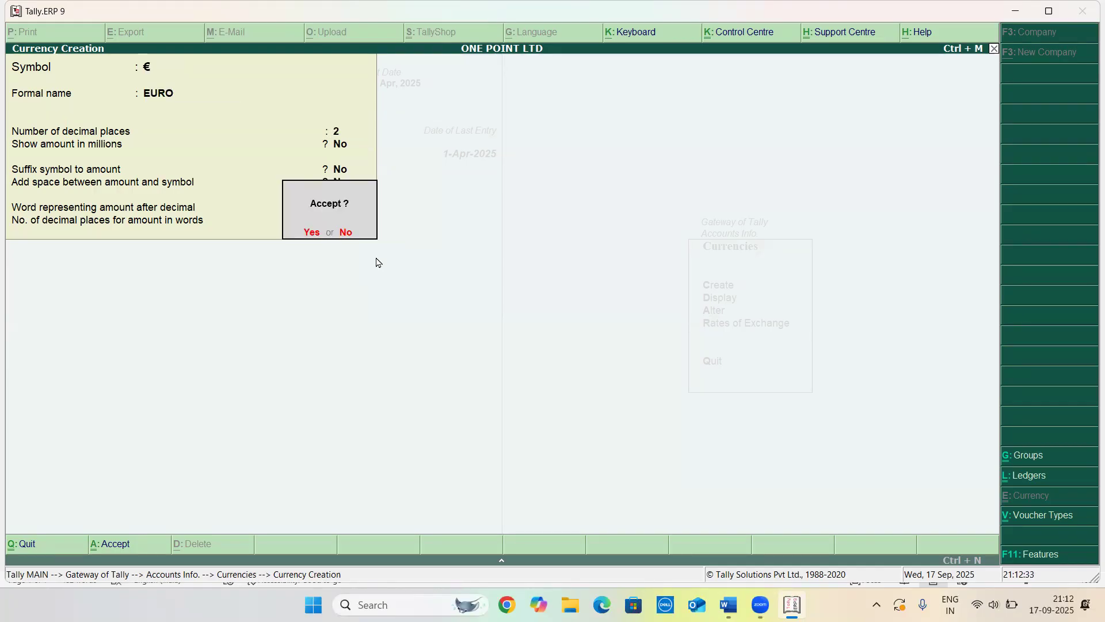
{"action": "key", "text": "Return"}
{"action": "key", "text": "Escape"}
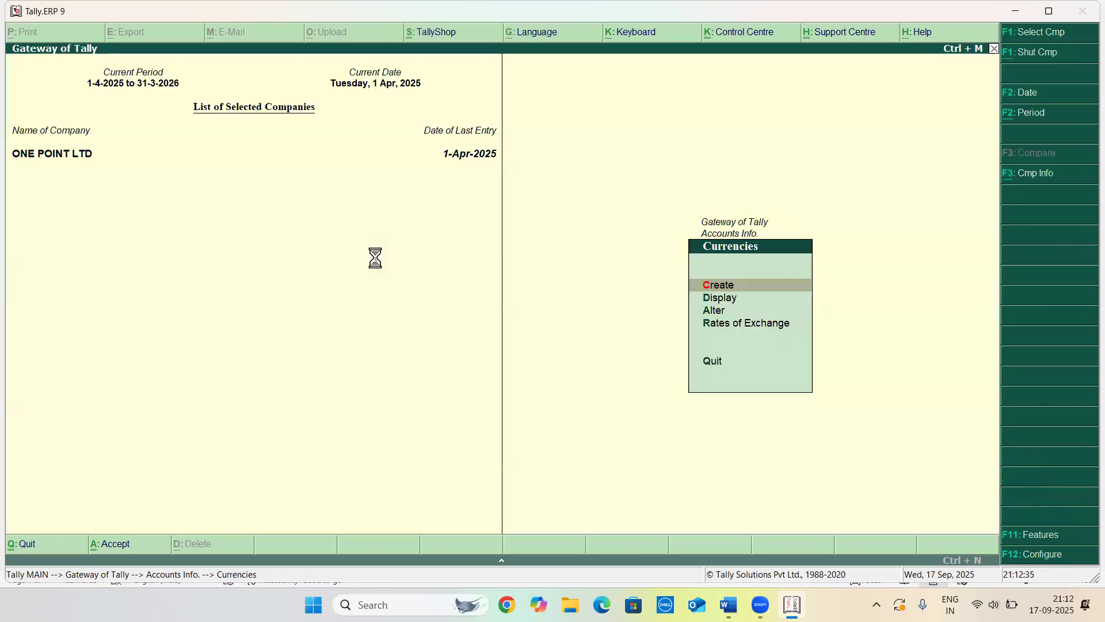
Start a new single ledger named XYZ EXPORTER
{"action": "key", "text": "Escape"}
{"action": "key", "text": "Escape"}
{"action": "key", "text": "Return"}
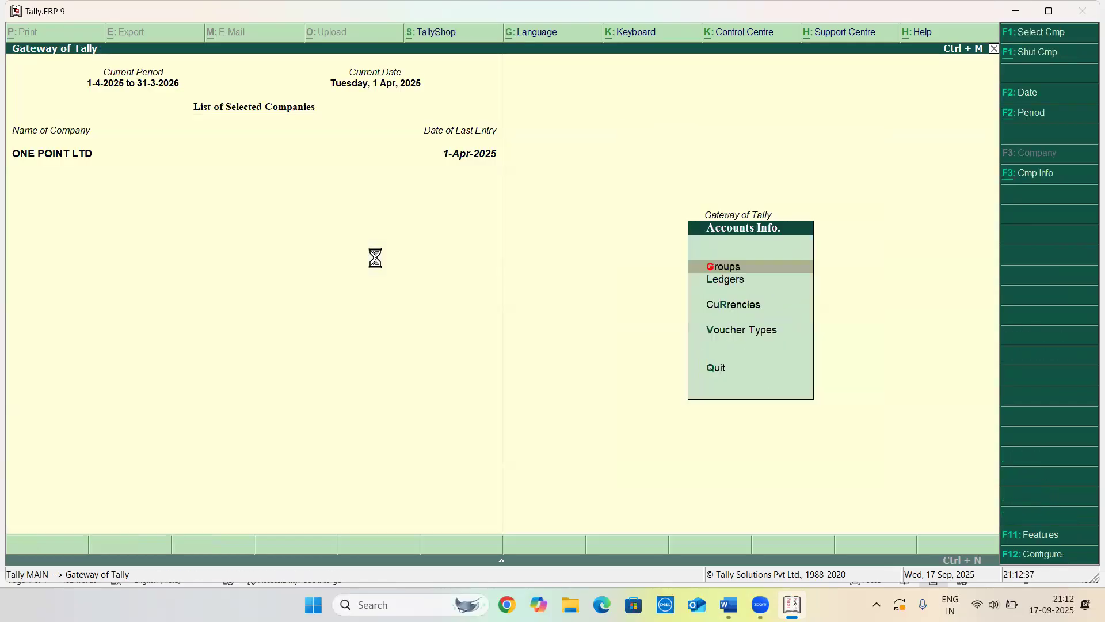
{"action": "key", "text": "Down"}
{"action": "key", "text": "Return"}
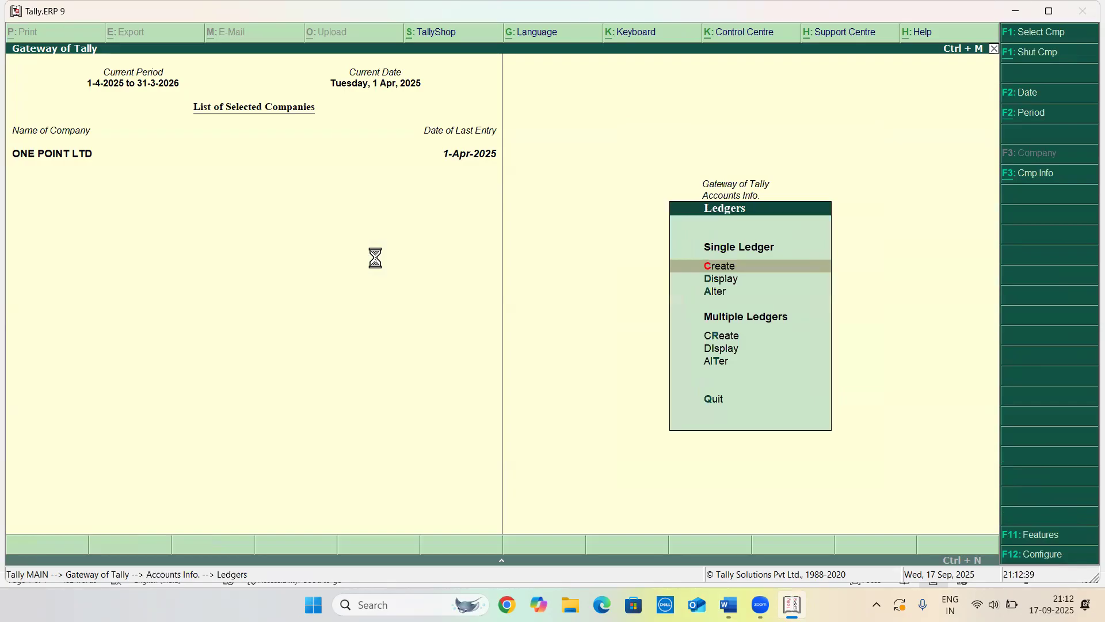
{"action": "key", "text": "Return"}
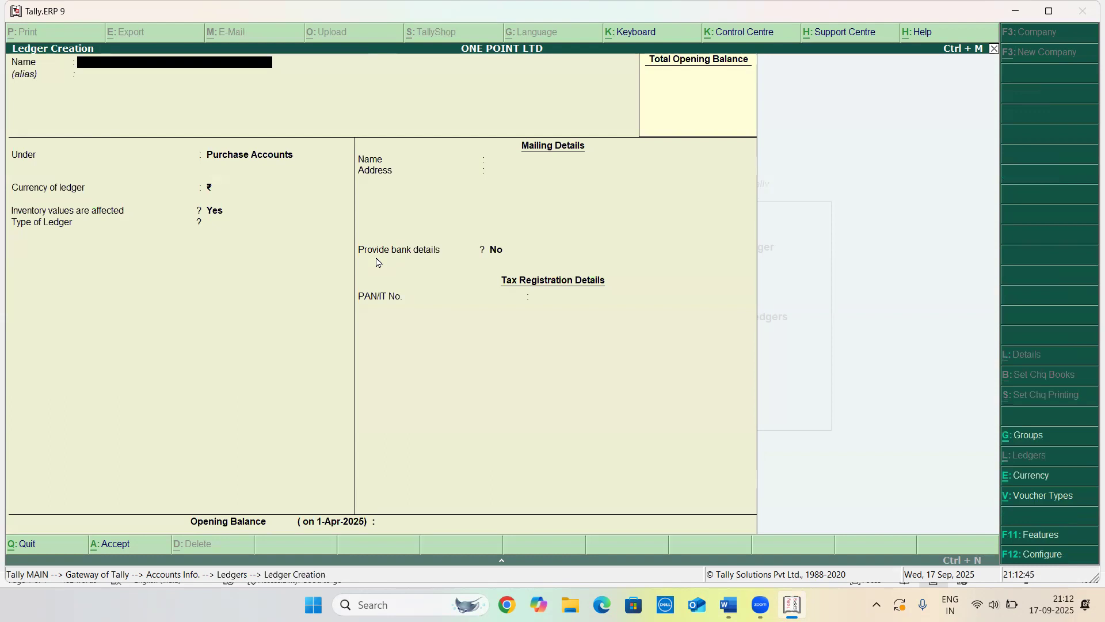
{"action": "type", "text": "XYZ EXPORTER"}
{"action": "key", "text": "Return"}
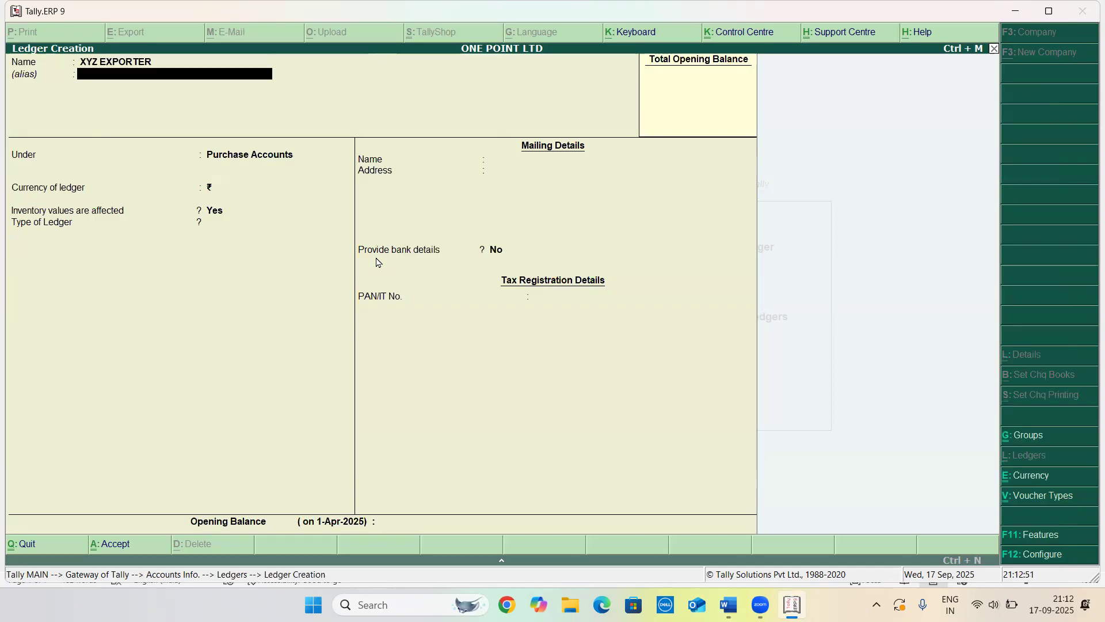
Place the XYZ EXPORTER ledger under Sundry Debtors and turn on bill-by-bill balances
{"action": "key", "text": "Return"}
{"action": "type", "text": "SUN"}
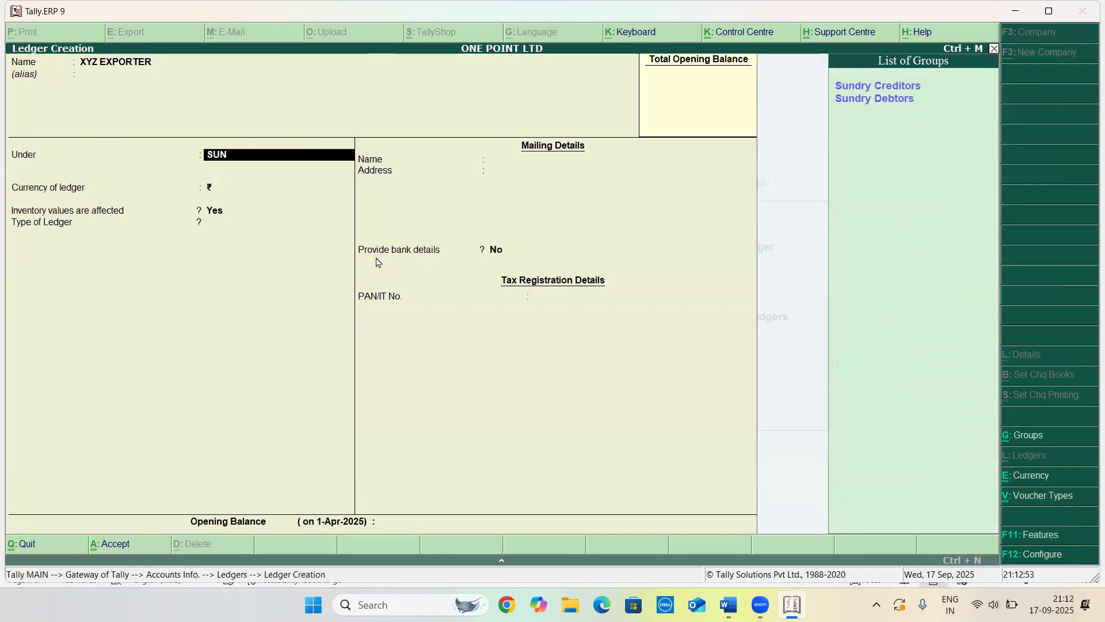
{"action": "key", "text": "Down"}
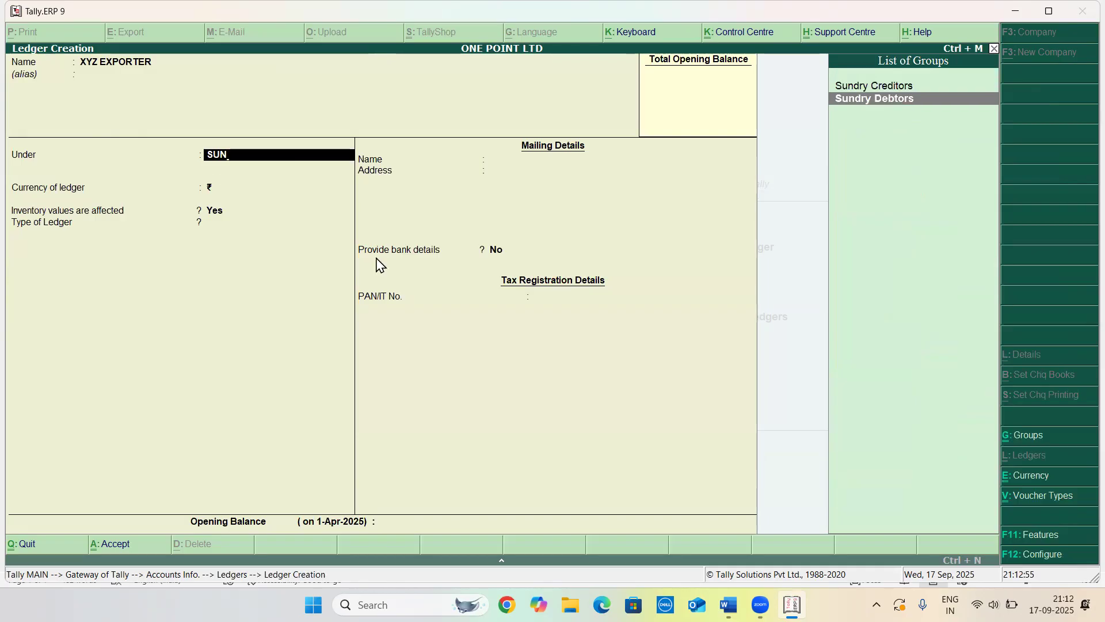
{"action": "key", "text": "Return"}
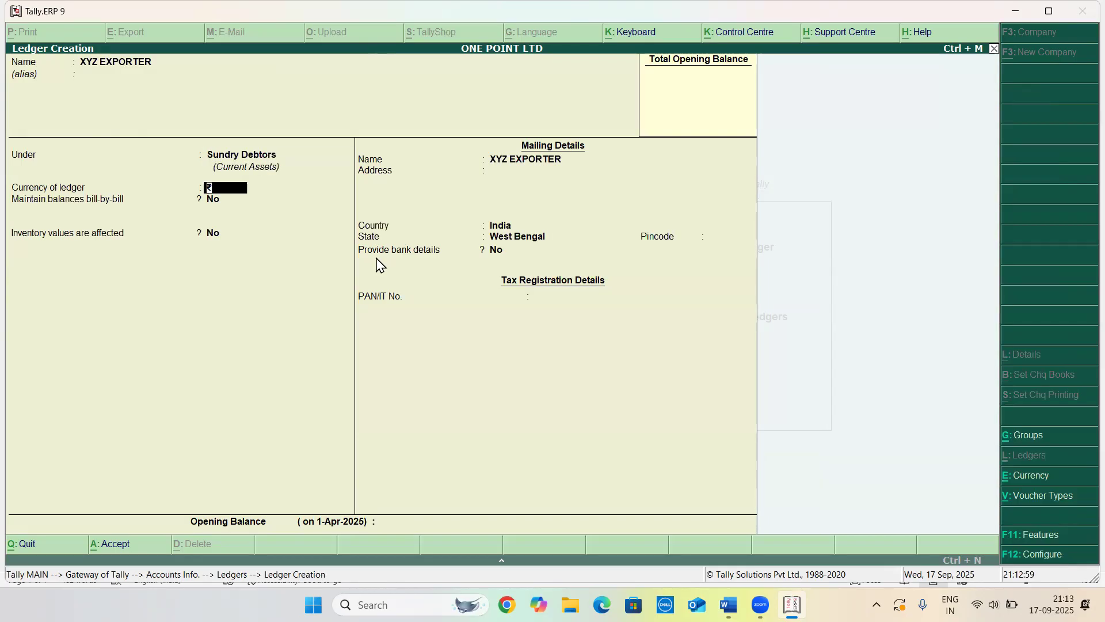
{"action": "key", "text": "Return"}
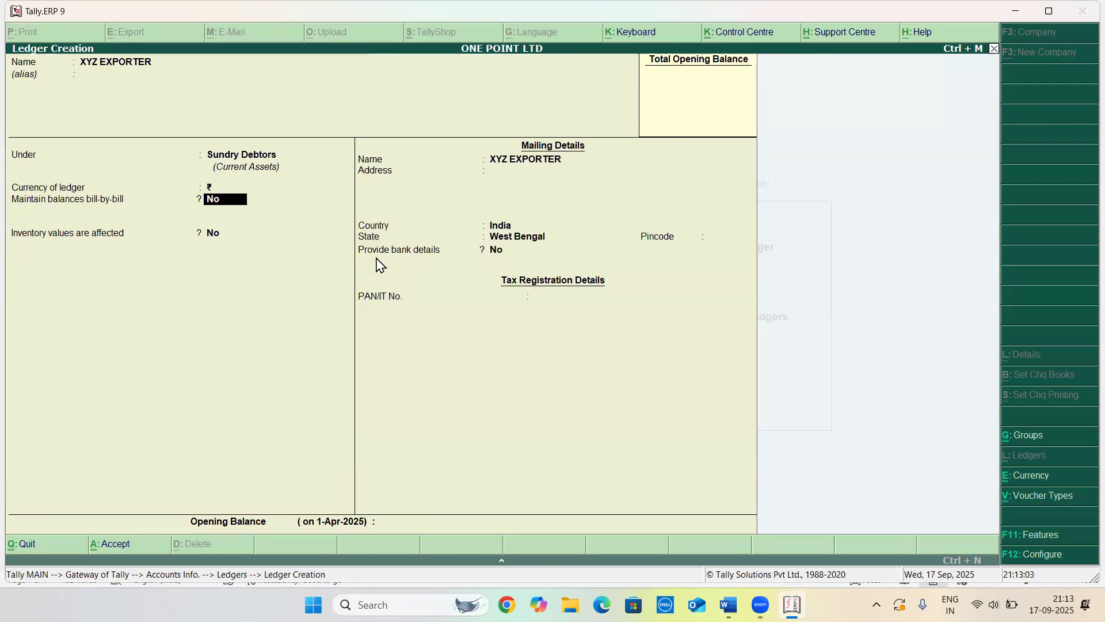
{"action": "type", "text": "Y"}
{"action": "key", "text": "Return"}
{"action": "key", "text": "Return"}
{"action": "key", "text": "Return"}
{"action": "key", "text": "Return"}
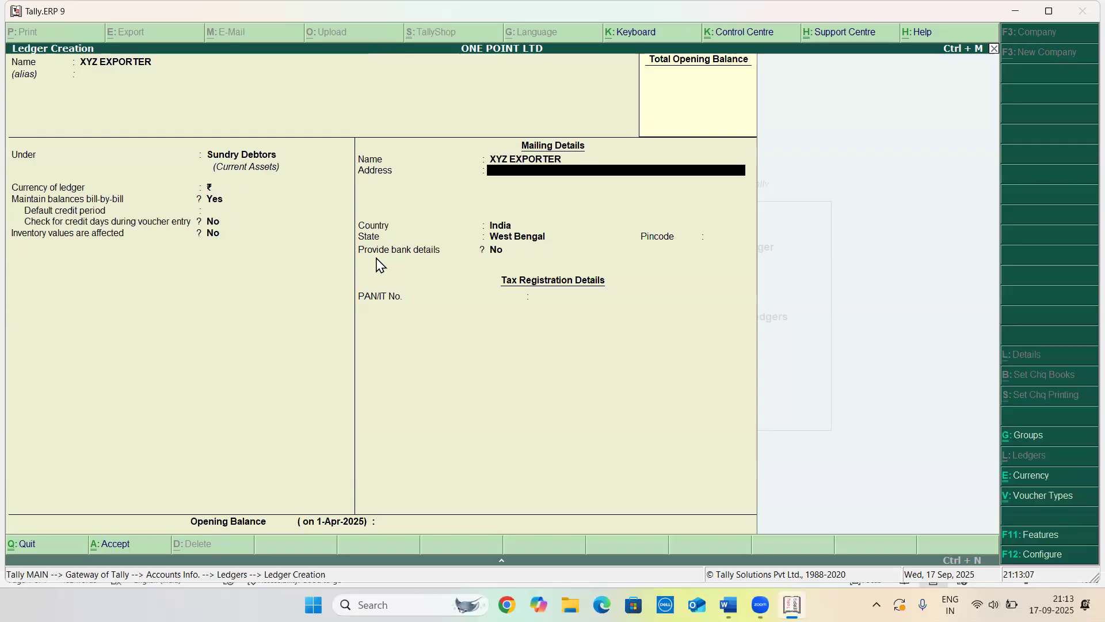
{"action": "type", "text": "EU"}
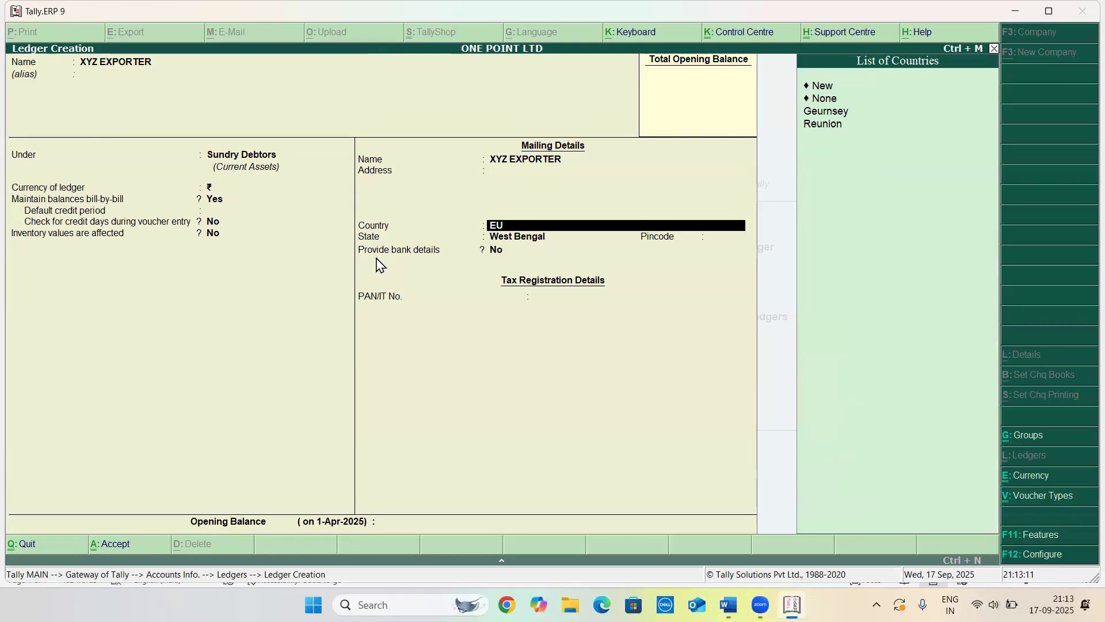
{"action": "key", "text": "BackSpace"}
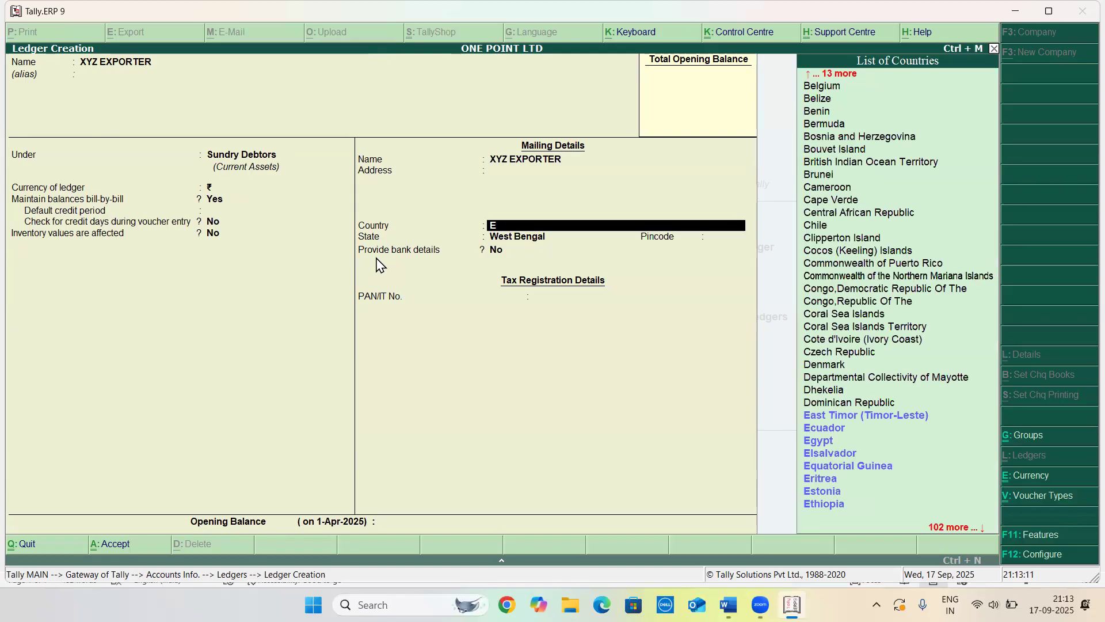
{"action": "key", "text": "Down"}
{"action": "key", "text": "Down"}
{"action": "key", "text": "Down"}
{"action": "key", "text": "Up"}
{"action": "key", "text": "Up"}
{"action": "key", "text": "Up"}
Set the ledger's currency to € (EURO)
{"action": "key", "text": "BackSpace"}
{"action": "key", "text": "BackSpace"}
{"action": "key", "text": "BackSpace"}
{"action": "key", "text": "BackSpace"}
{"action": "key", "text": "BackSpace"}
{"action": "key", "text": "BackSpace"}
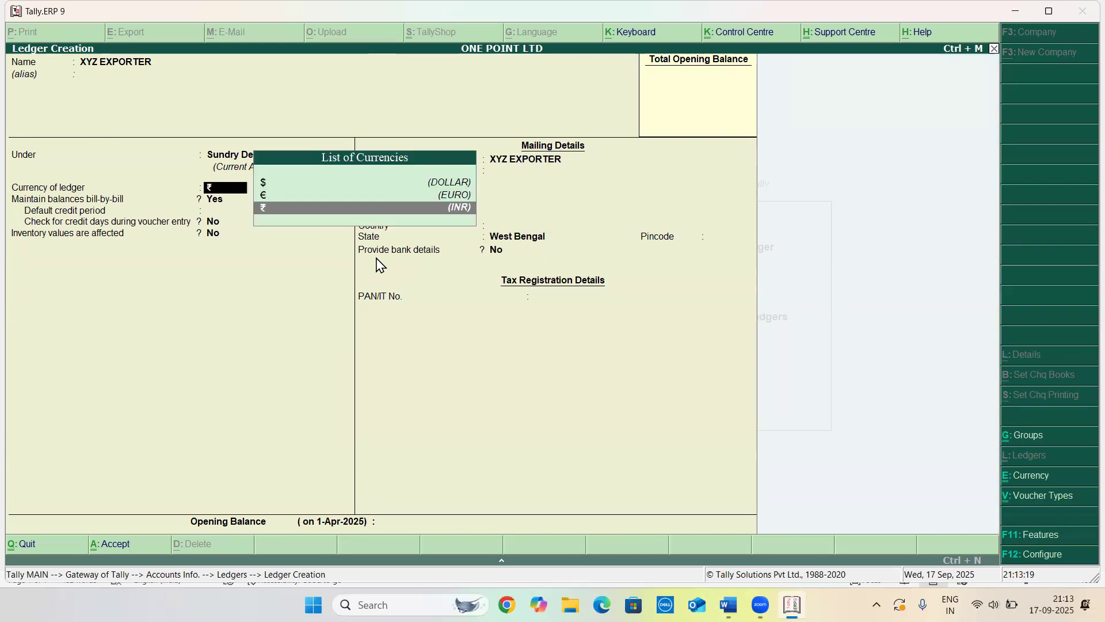
{"action": "key", "text": "Up"}
{"action": "key", "text": "Return"}
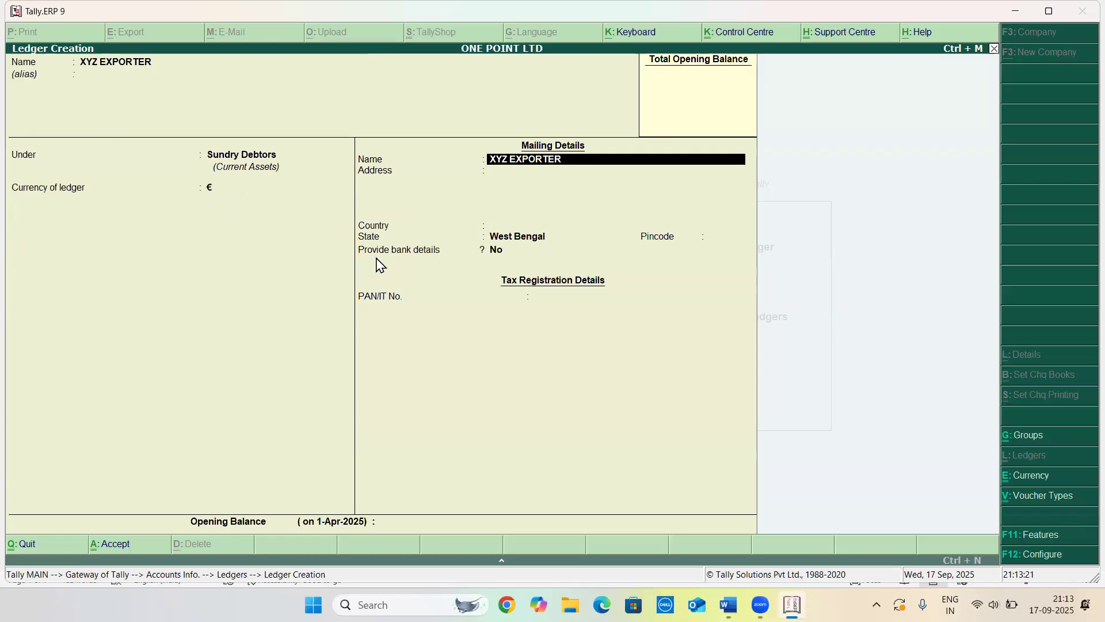
Set the ledger's country to None and save the XYZ EXPORTER ledger
{"action": "key", "text": "Return"}
{"action": "key", "text": "Return"}
{"action": "key", "text": "Return"}
{"action": "key", "text": "Escape"}
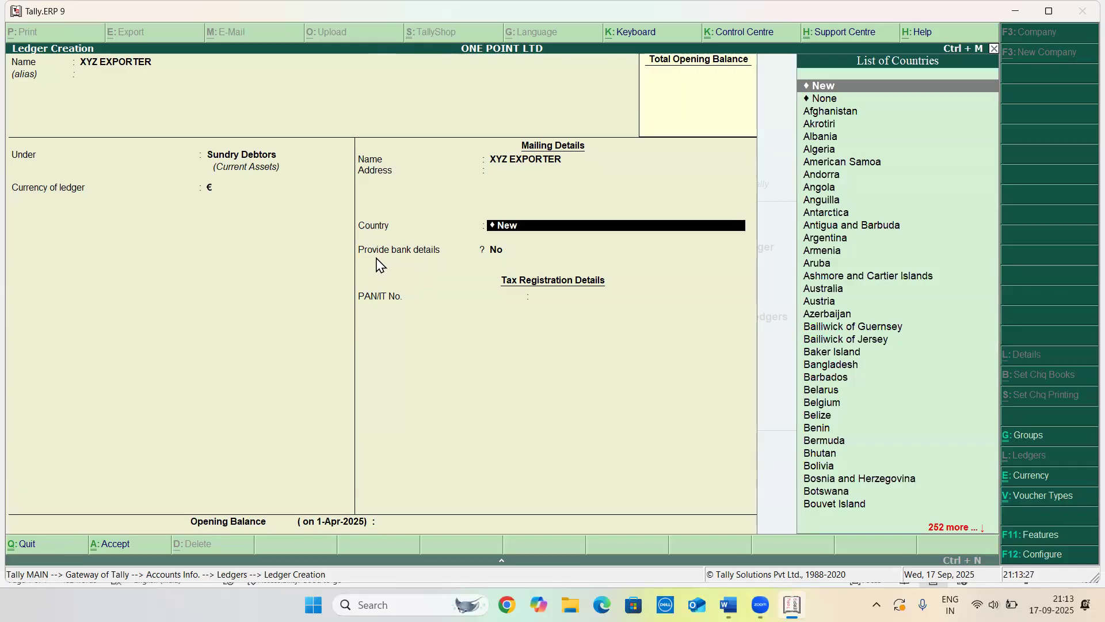
{"action": "key", "text": "BackSpace"}
{"action": "key", "text": "BackSpace"}
{"action": "key", "text": "BackSpace"}
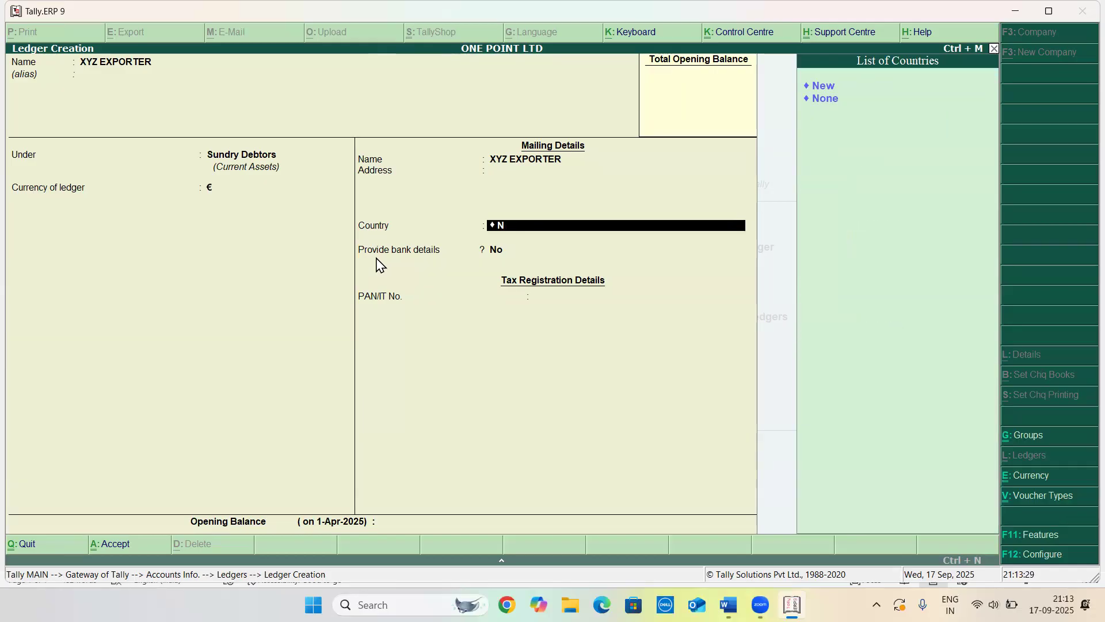
{"action": "key", "text": "Return"}
{"action": "key", "text": "Return"}
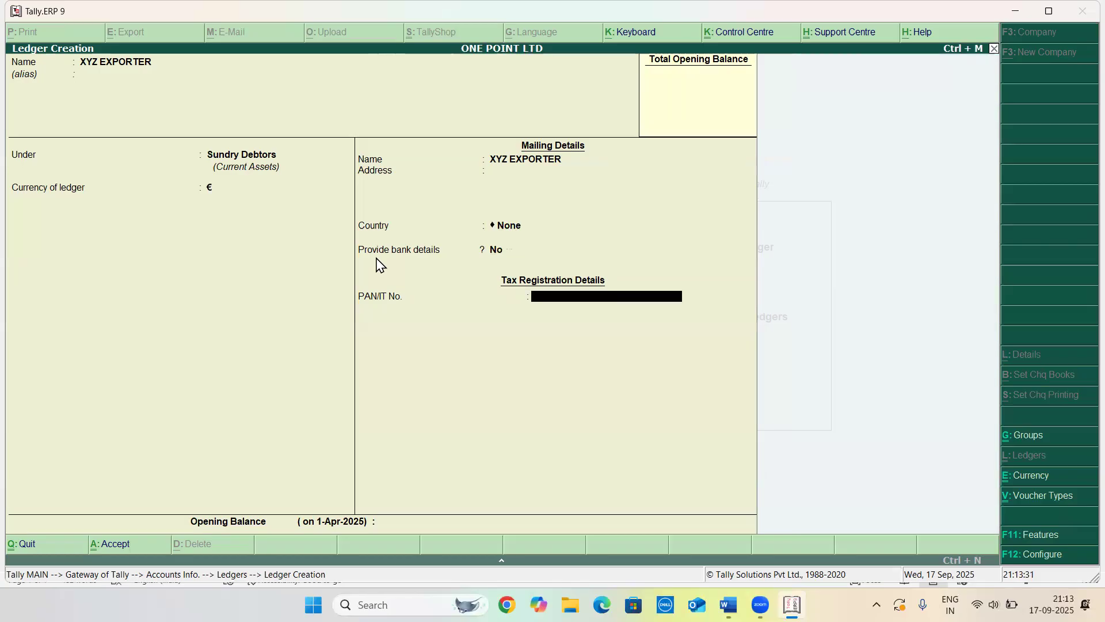
{"action": "key", "text": "Return"}
{"action": "key", "text": "Return"}
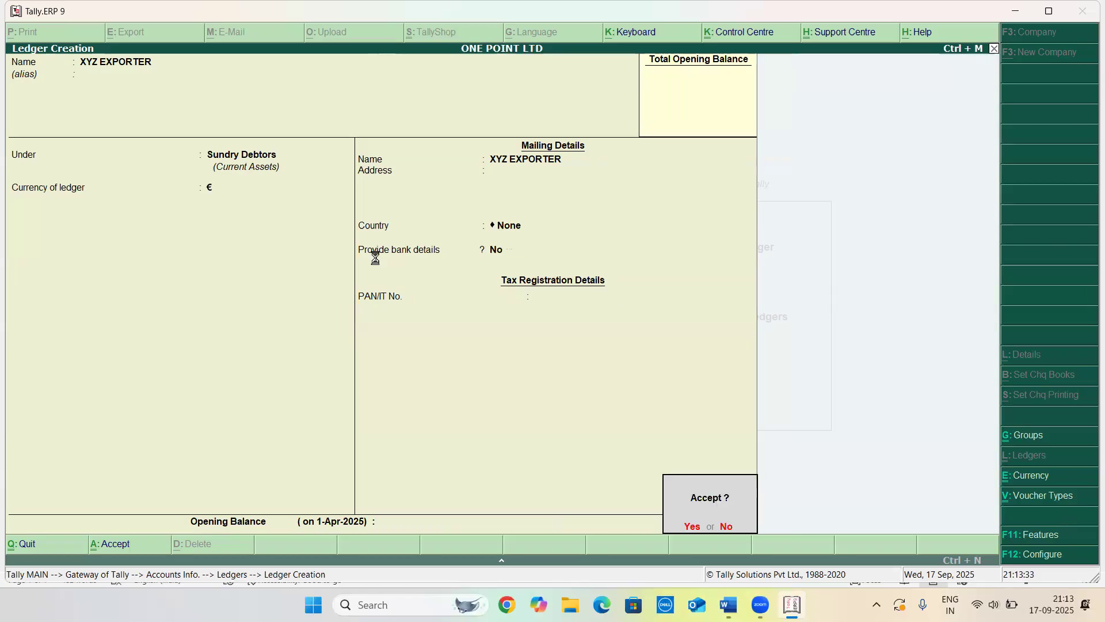
{"action": "key", "text": "Return"}
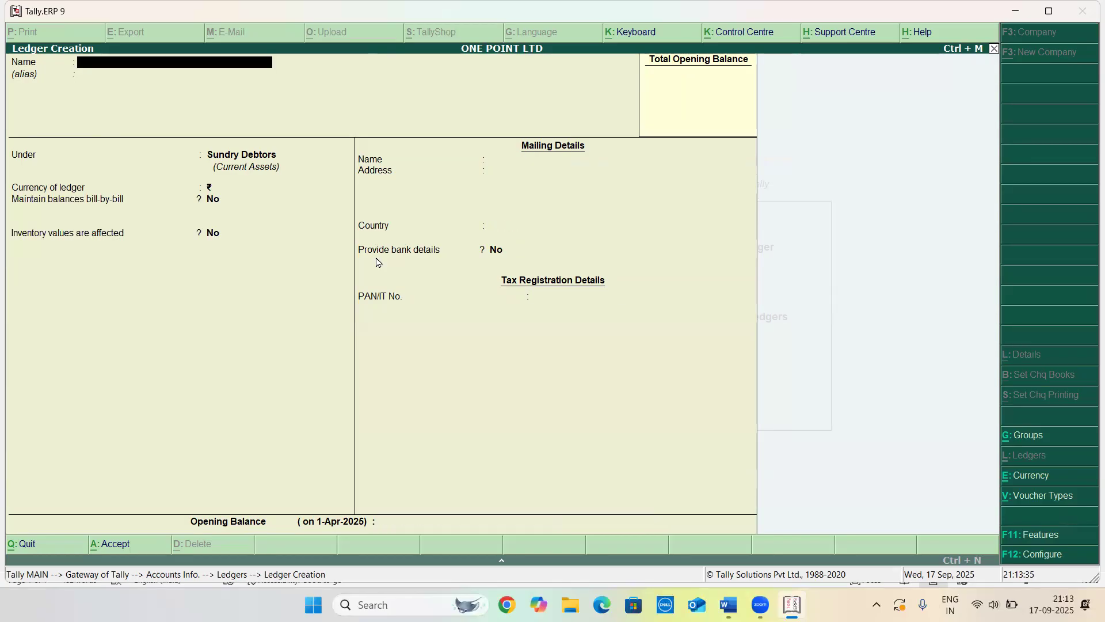
{"action": "key", "text": "Escape"}
{"action": "key", "text": "Return"}
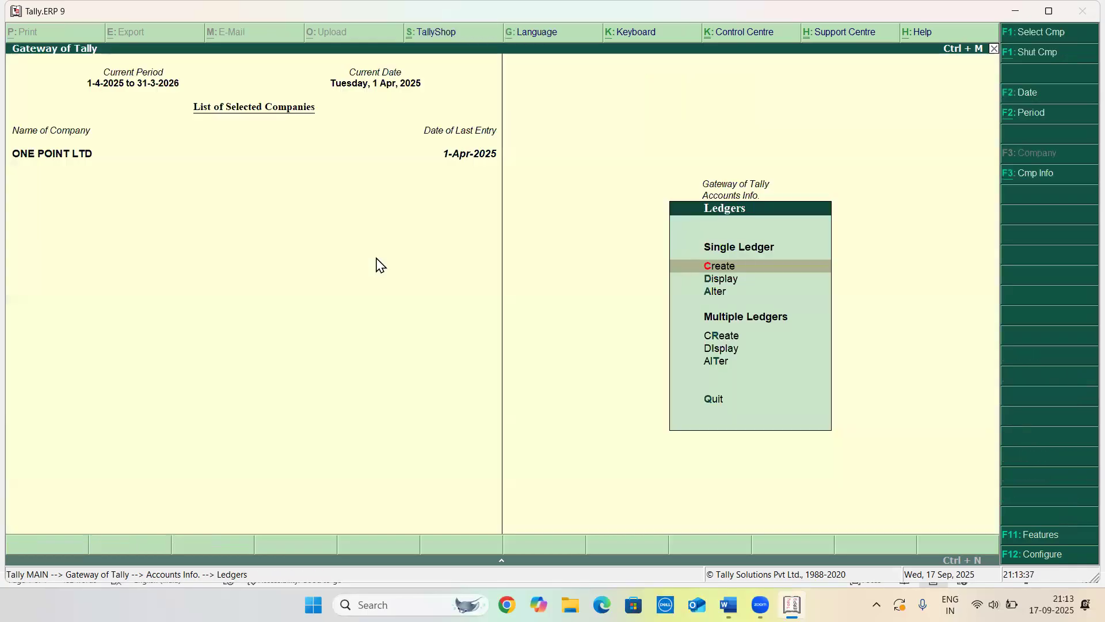
Open a new Sales voucher and enter reference number 002
{"action": "key", "text": "Escape"}
{"action": "key", "text": "Escape"}
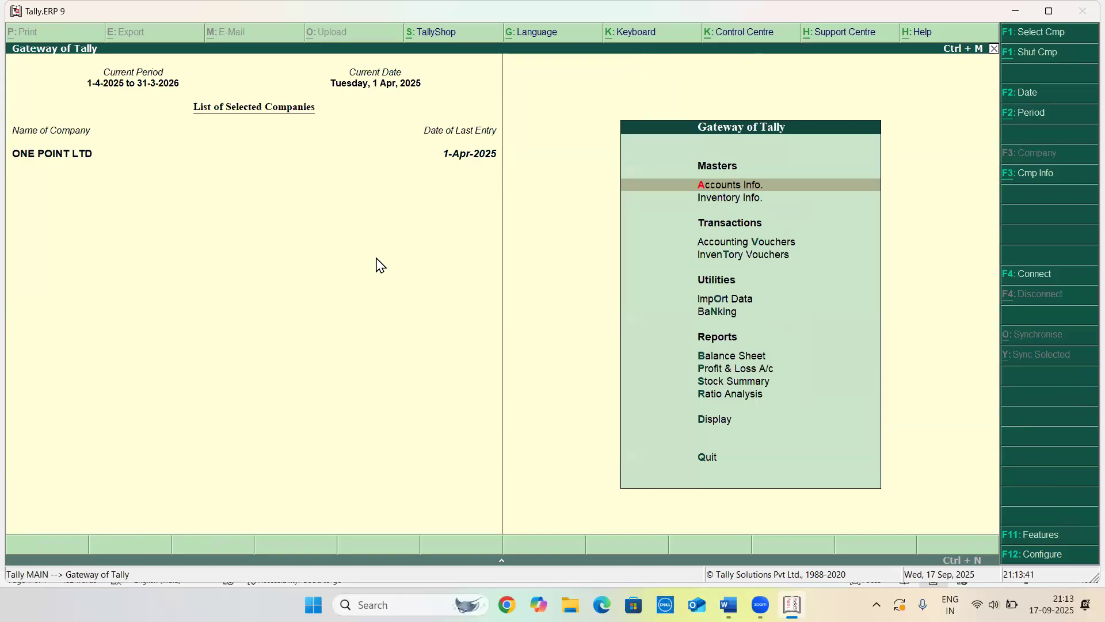
{"action": "key", "text": "Down"}
{"action": "key", "text": "Down"}
{"action": "key", "text": "Return"}
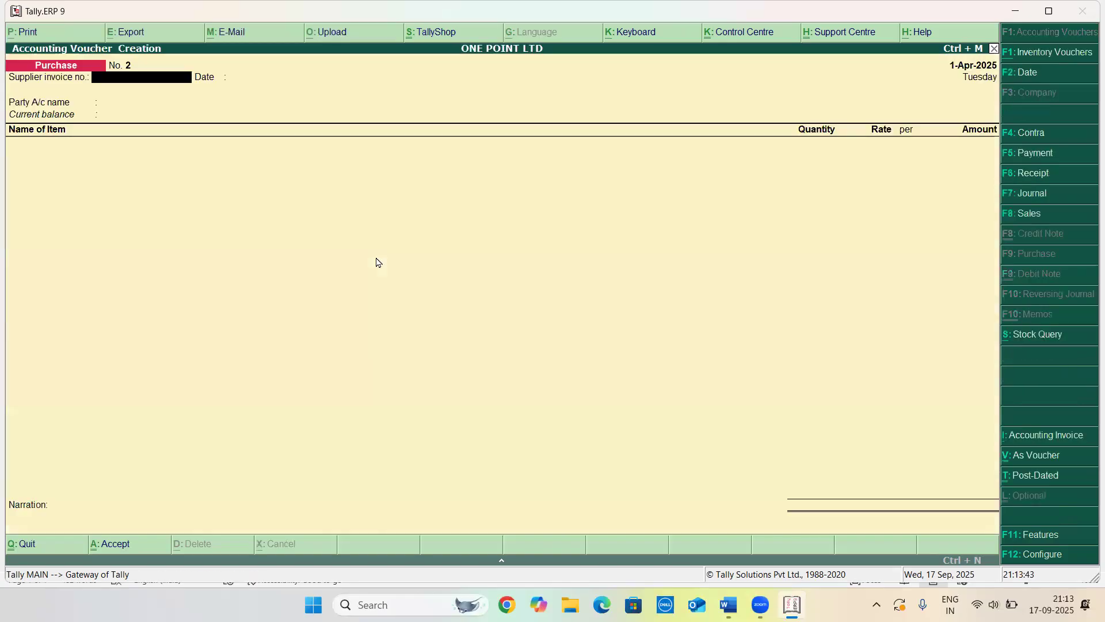
{"action": "key", "text": "F8"}
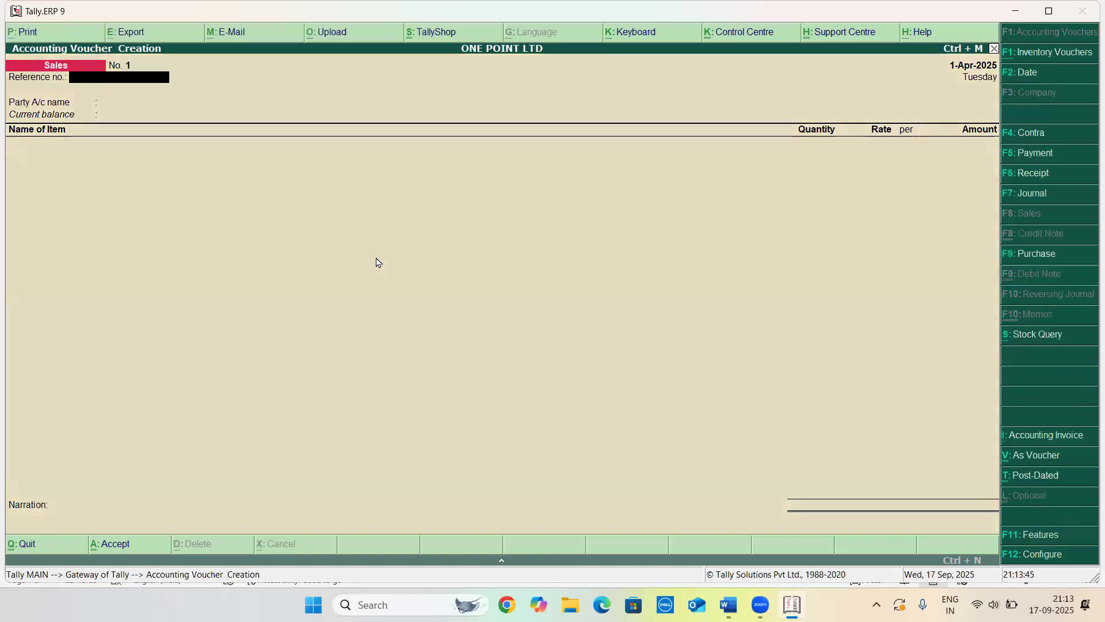
{"action": "type", "text": "002"}
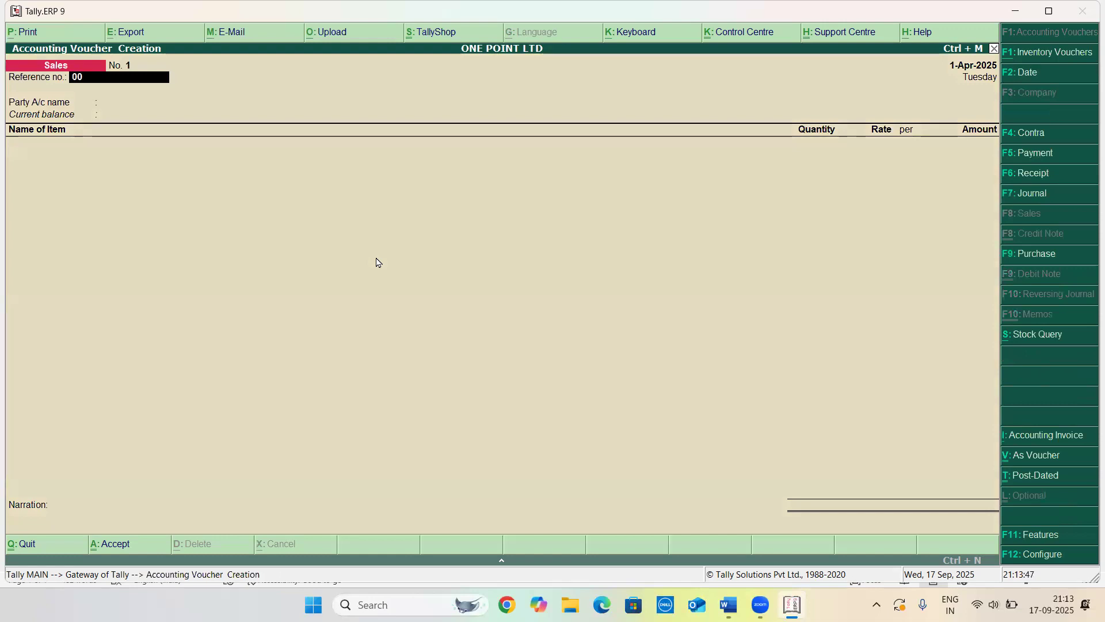
{"action": "key", "text": "Return"}
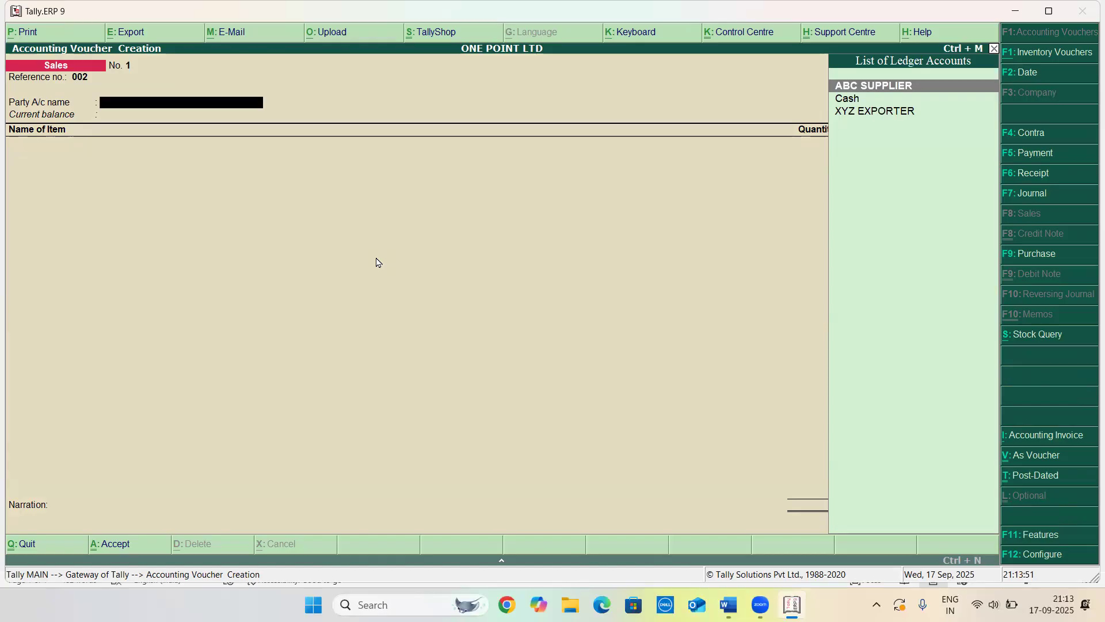
Select XYZ EXPORTER as the party account for the sales voucher
{"action": "key", "text": "Down"}
{"action": "key", "text": "Down"}
{"action": "key", "text": "Return"}
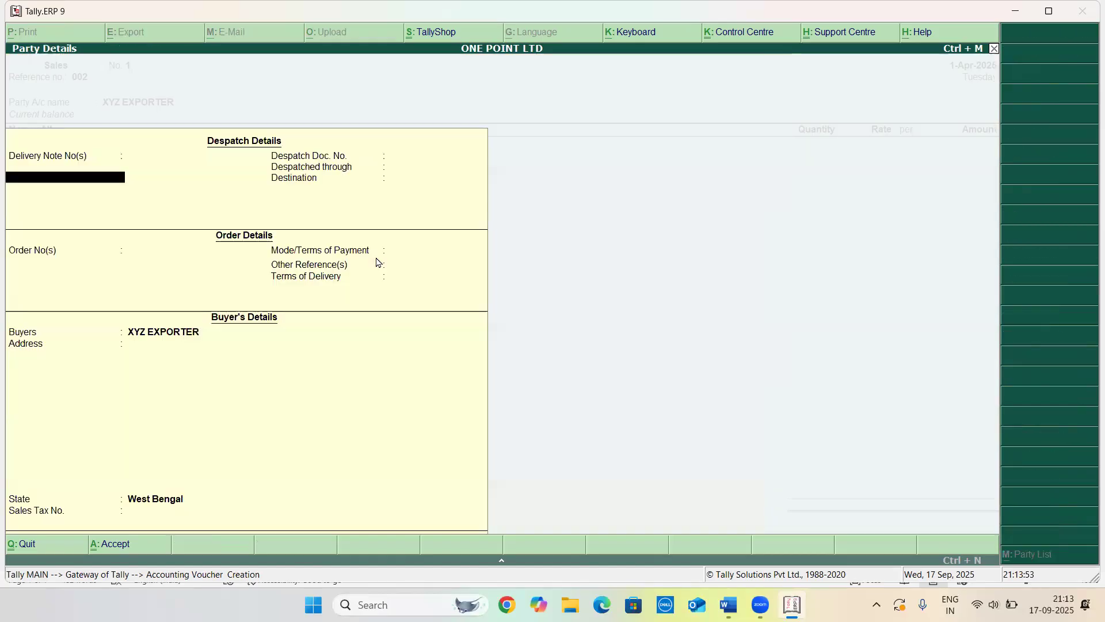
Pick a different state in the buyer's details and accept the party details
{"action": "key", "text": "Return"}
{"action": "key", "text": "Return"}
{"action": "key", "text": "Return"}
{"action": "key", "text": "Return"}
{"action": "key", "text": "Return"}
{"action": "key", "text": "Return"}
{"action": "key", "text": "Return"}
{"action": "key", "text": "Return"}
{"action": "key", "text": "Return"}
{"action": "key", "text": "Return"}
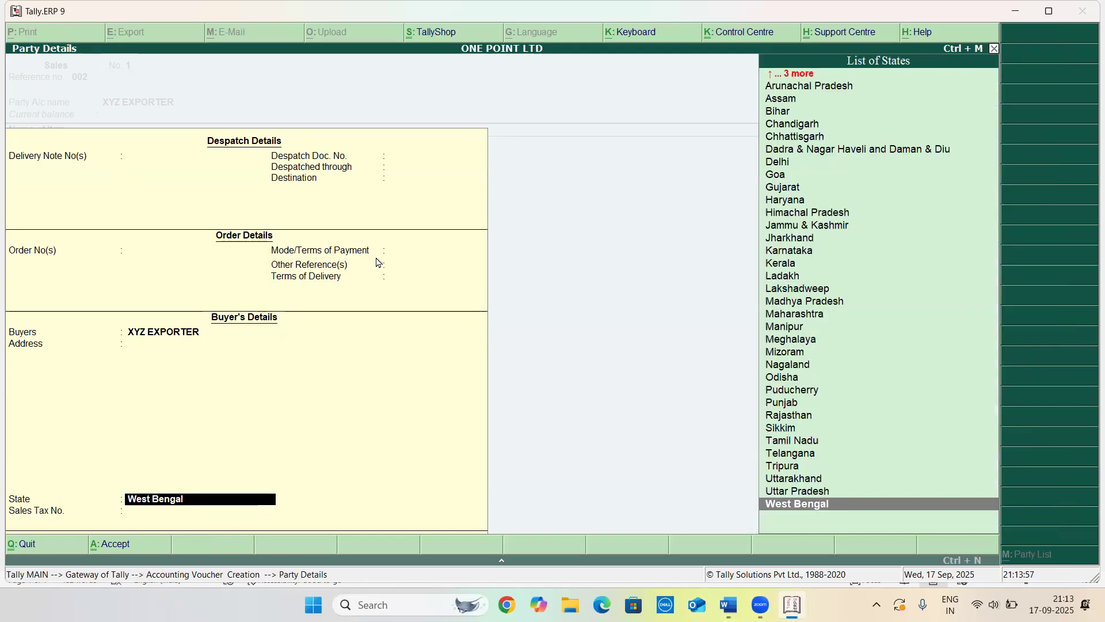
{"action": "key", "text": "Up"}
{"action": "key", "text": "Up"}
{"action": "key", "text": "Up"}
{"action": "key", "text": "Up"}
{"action": "key", "text": "Up"}
{"action": "key", "text": "Up"}
{"action": "key", "text": "Up"}
{"action": "key", "text": "Up"}
{"action": "key", "text": "Up"}
{"action": "key", "text": "Up"}
{"action": "key", "text": "Up"}
{"action": "key", "text": "Up"}
{"action": "key", "text": "Up"}
{"action": "key", "text": "Up"}
{"action": "key", "text": "Up"}
{"action": "key", "text": "Up"}
{"action": "key", "text": "Up"}
{"action": "key", "text": "Up"}
{"action": "key", "text": "Up"}
{"action": "key", "text": "Up"}
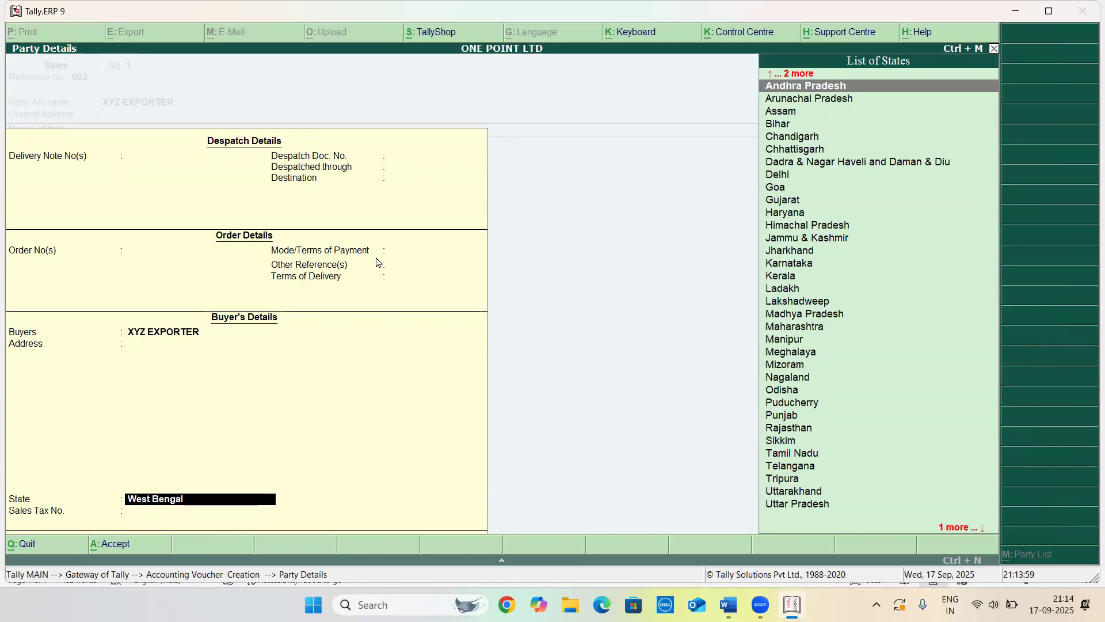
{"action": "key", "text": "Up"}
{"action": "key", "text": "Up"}
{"action": "key", "text": "Return"}
{"action": "key", "text": "Return"}
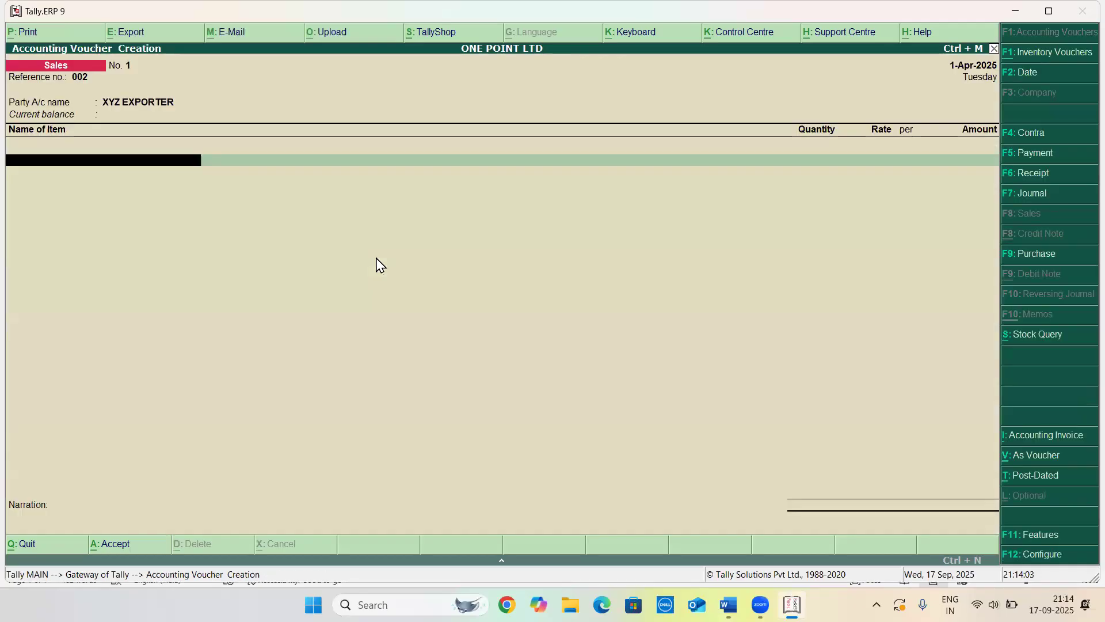
Add the MOUSE item with a quantity of 50 NOS at a rate of $40
{"action": "type", "text": "MOU"}
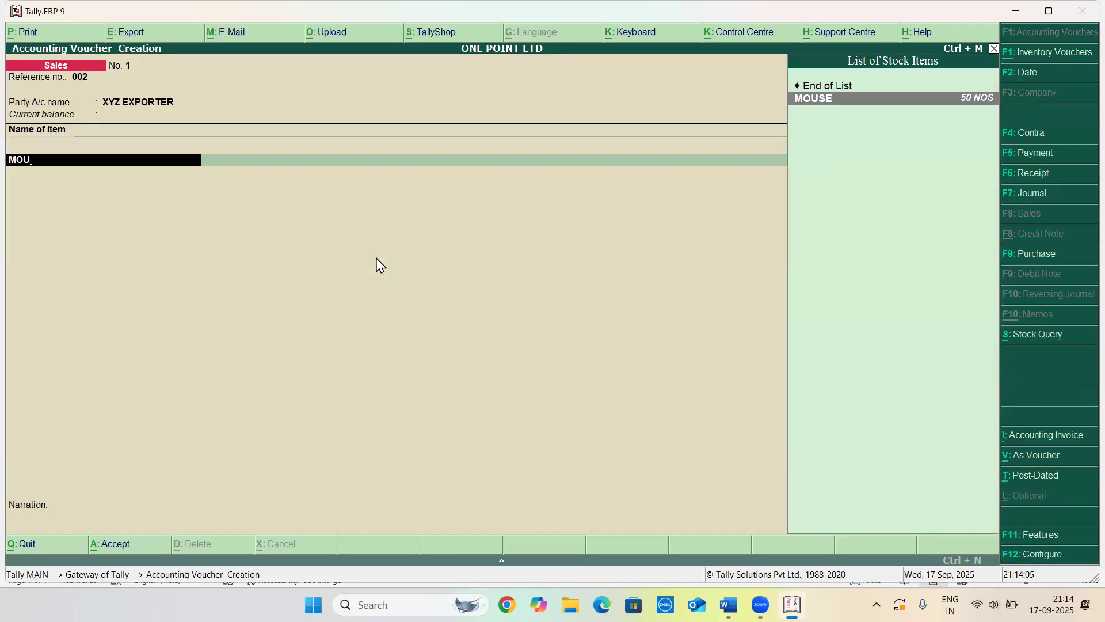
{"action": "key", "text": "Return"}
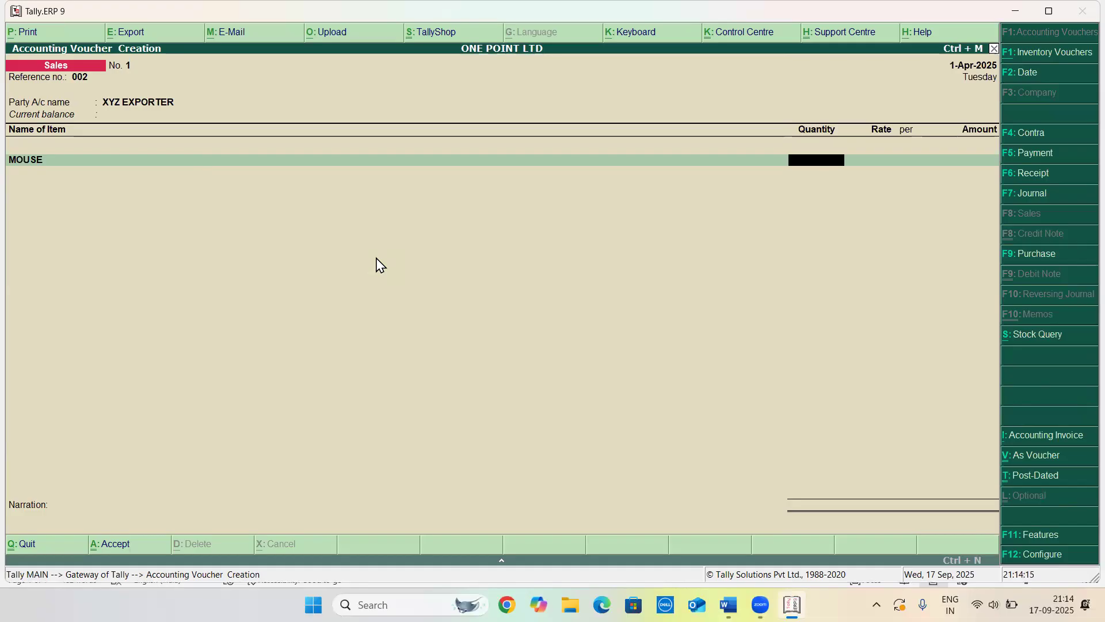
{"action": "type", "text": "1"}
{"action": "key", "text": "BackSpace"}
{"action": "type", "text": "50"}
{"action": "key", "text": "Return"}
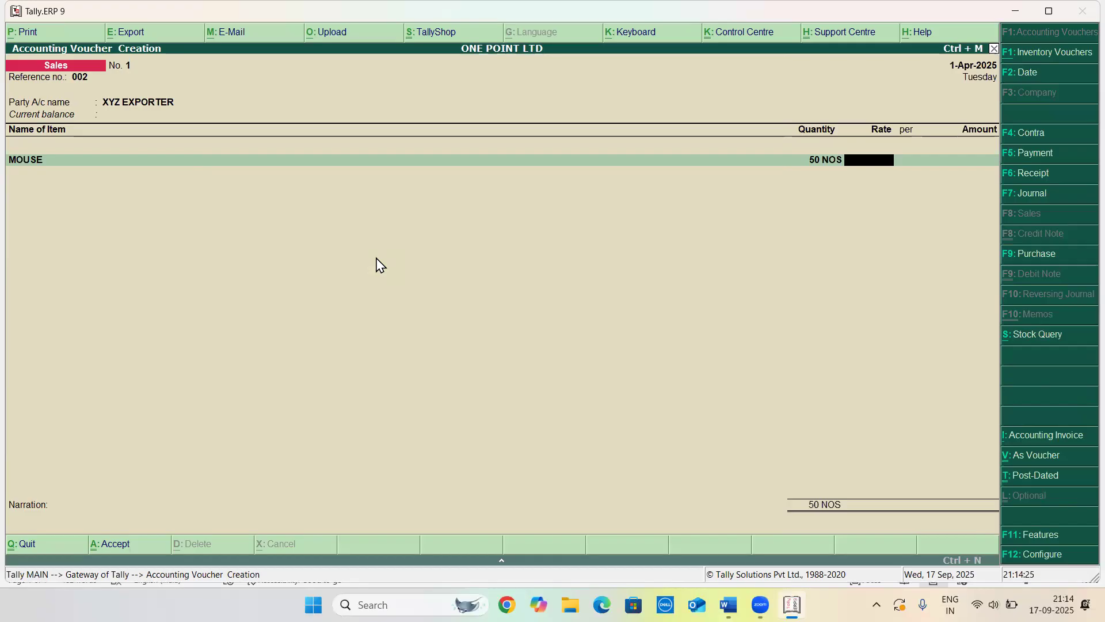
{"action": "type", "text": "40"}
{"action": "key", "text": "Return"}
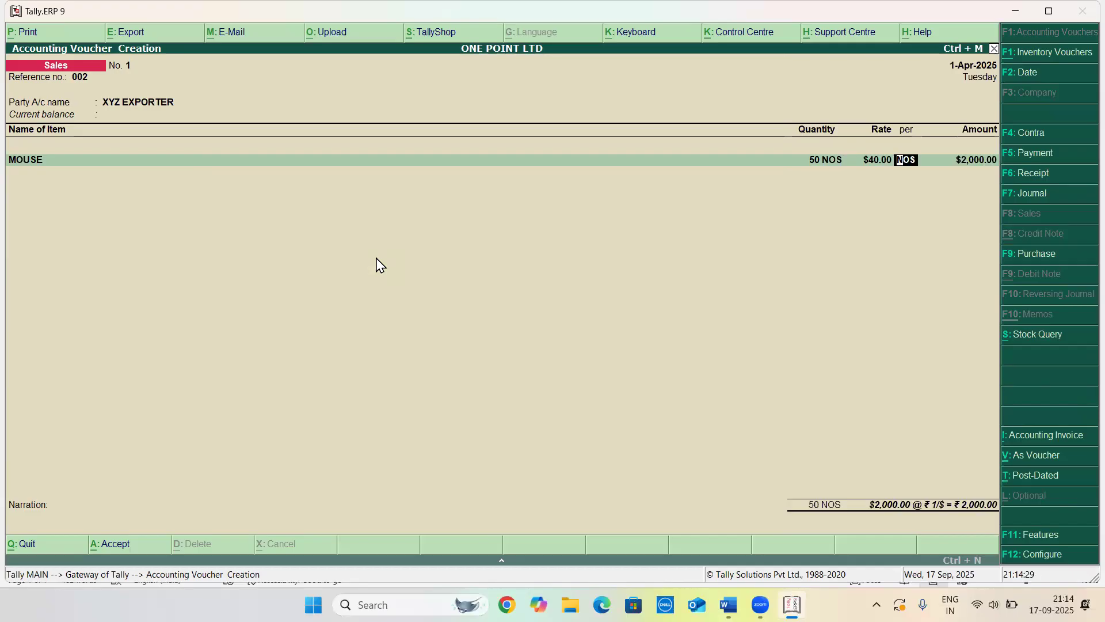
Set the item's rate of exchange to ₹92/$
{"action": "key", "text": "Return"}
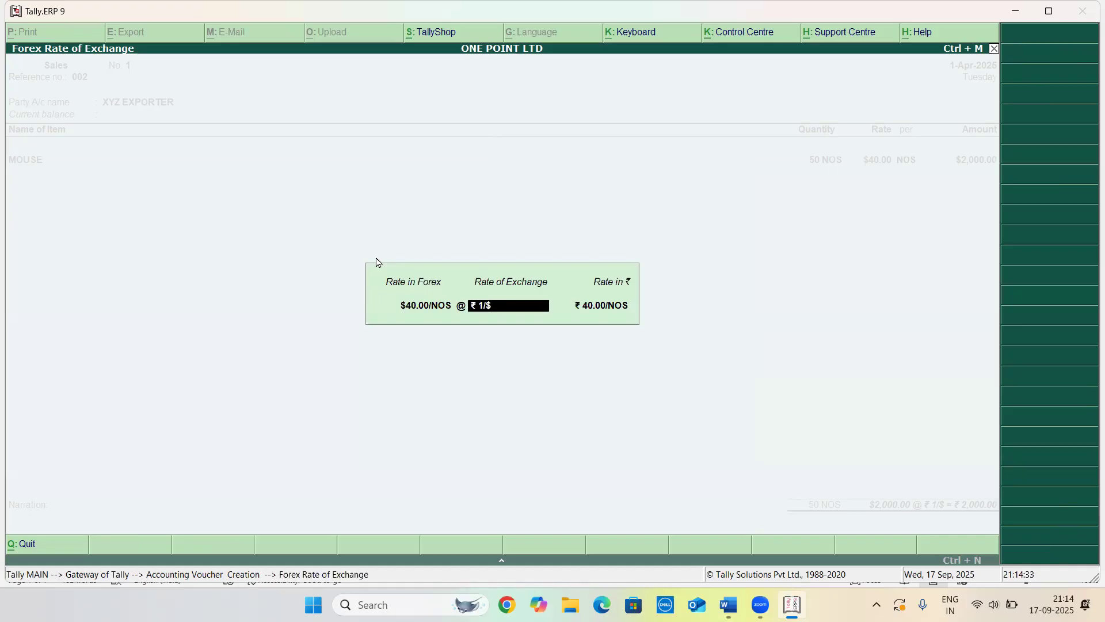
{"action": "type", "text": "92/$"}
{"action": "key", "text": "Return"}
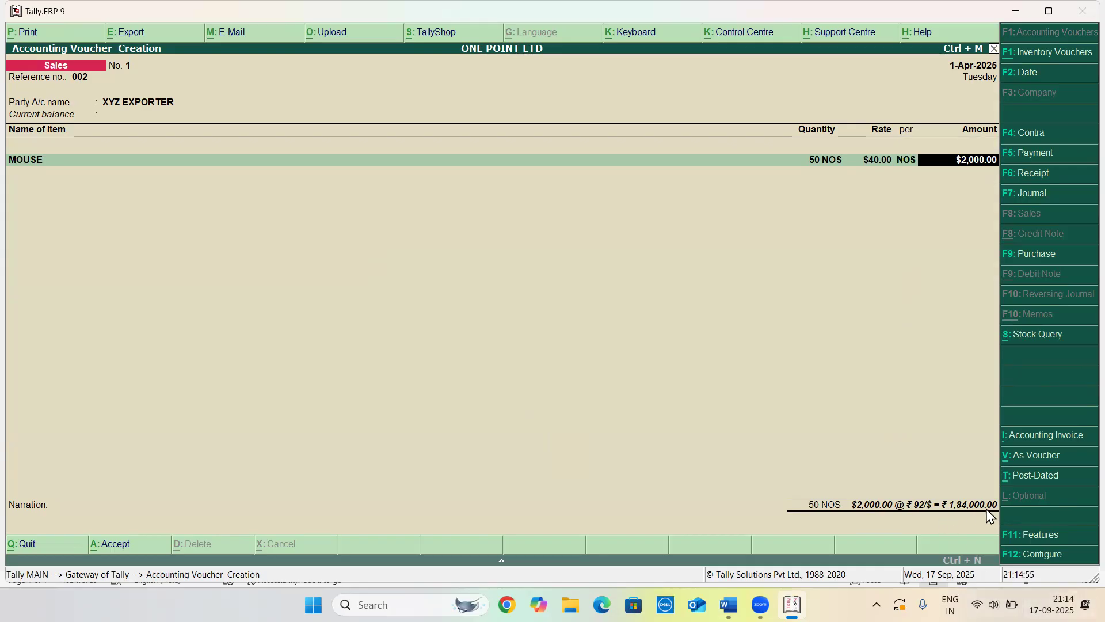
Create a SALES ledger under Sales Accounts and allocate the item amount to it
{"action": "key", "text": "Return"}
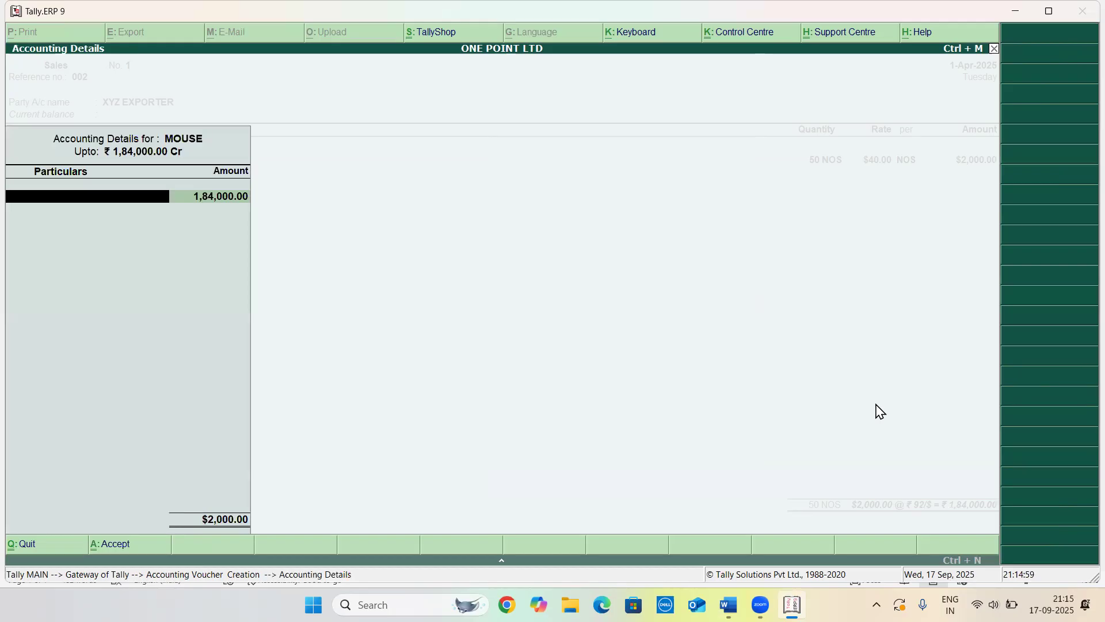
{"action": "key", "text": "alt+c"}
{"action": "type", "text": "SALES"}
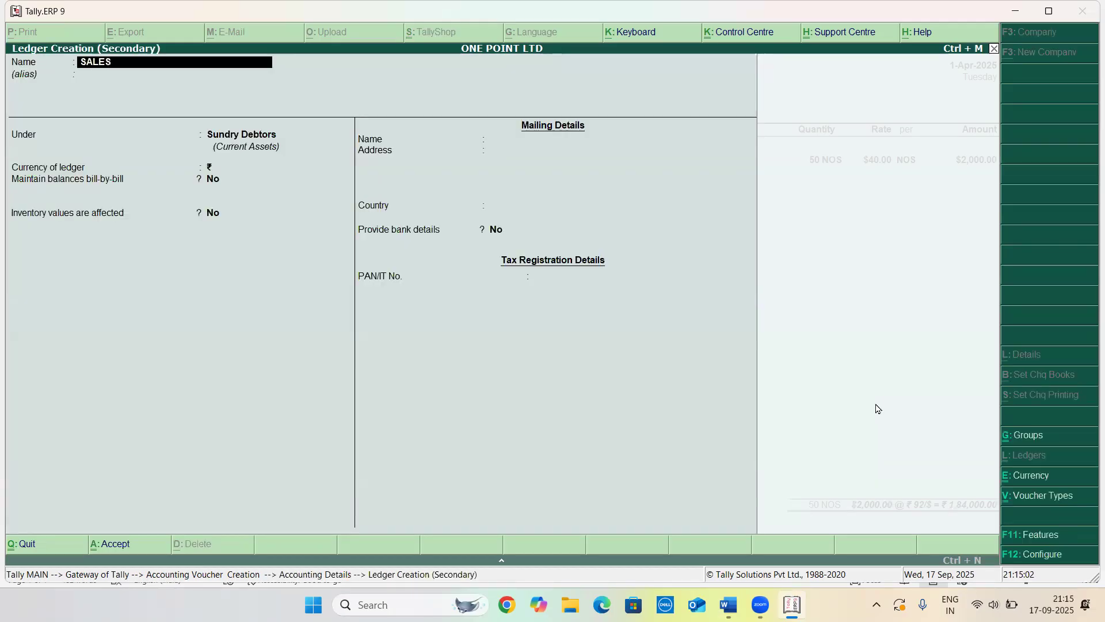
{"action": "key", "text": "Return"}
{"action": "type", "text": "SAL"}
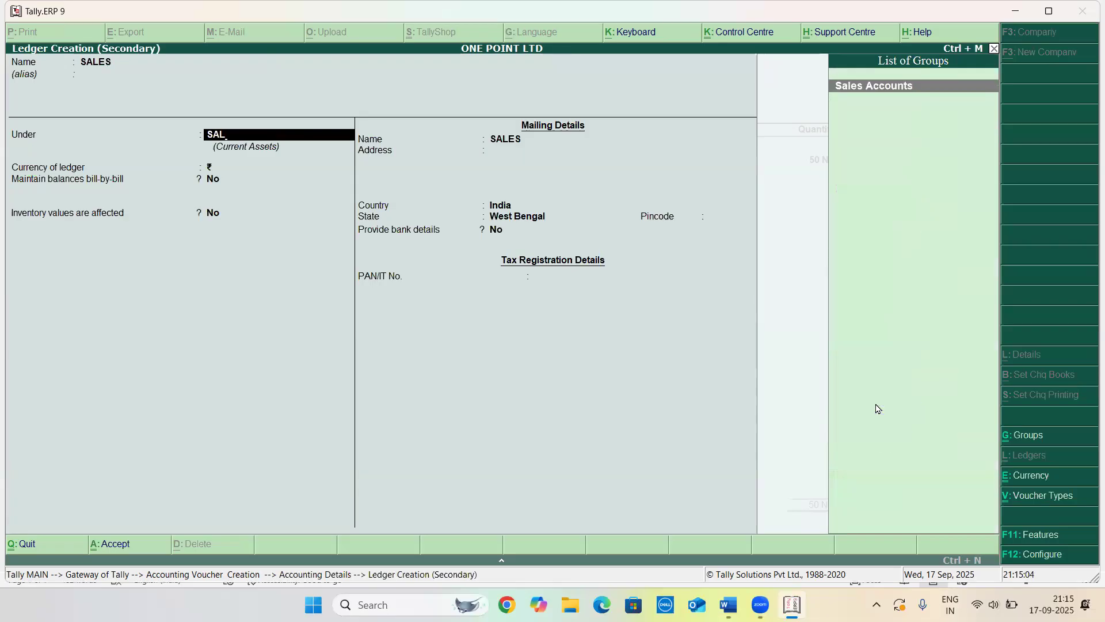
{"action": "key", "text": "Return"}
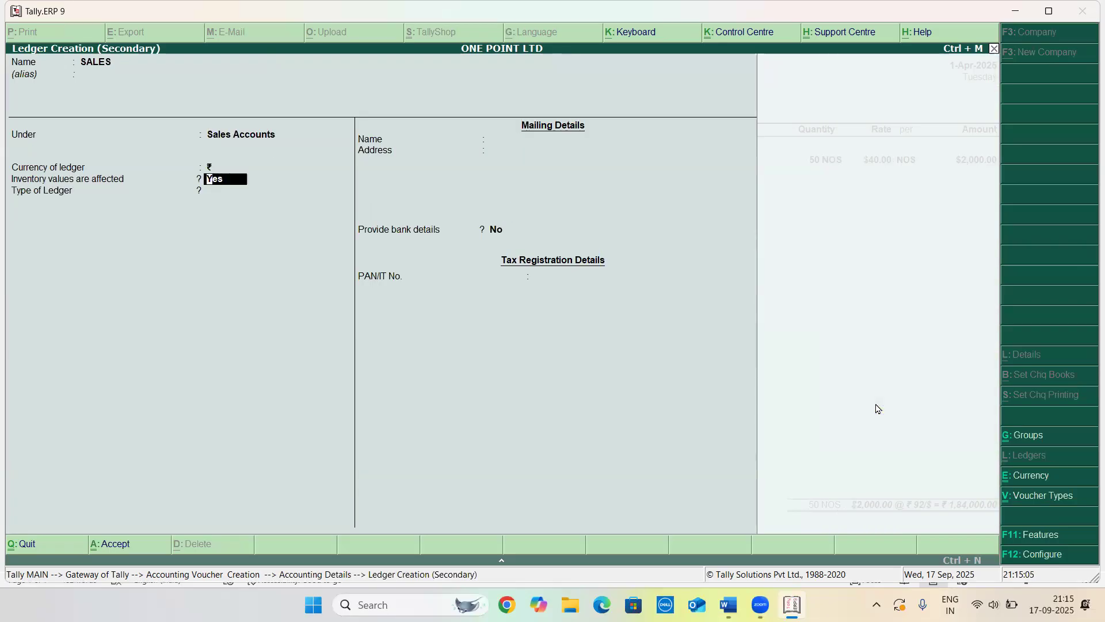
{"action": "key", "text": "ctrl+a"}
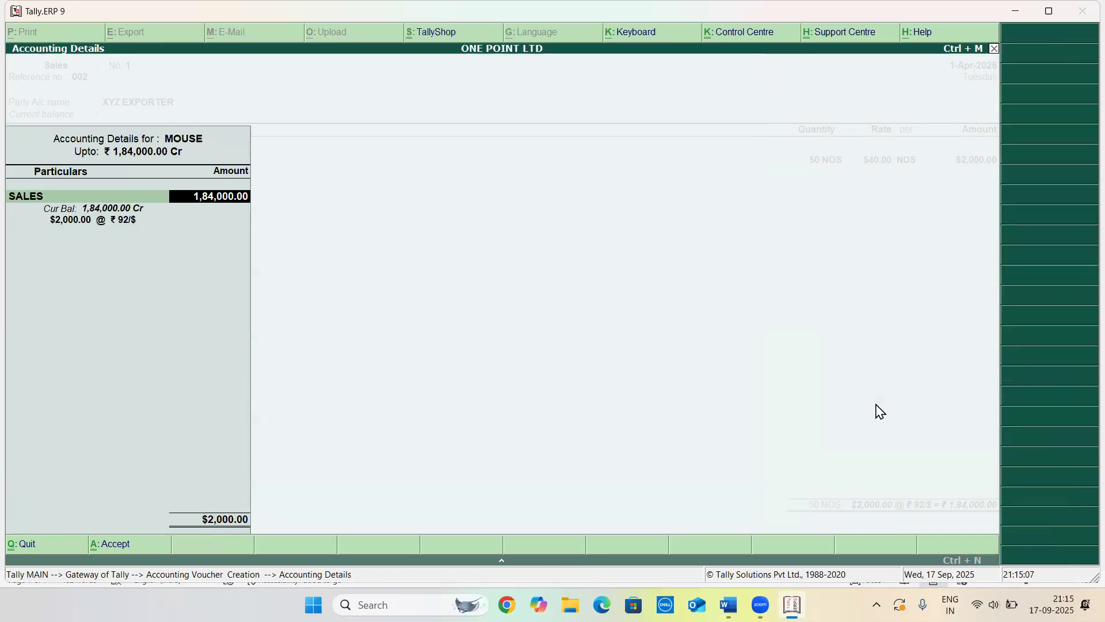
{"action": "key", "text": "Return"}
Try to accept the sales voucher
{"action": "key", "text": "Return"}
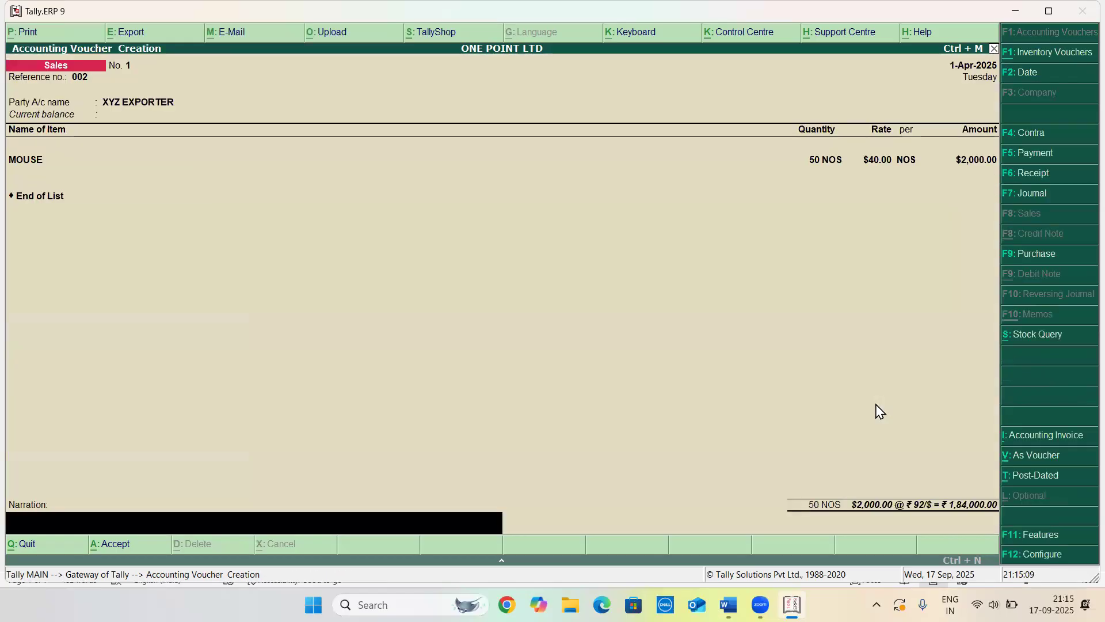
{"action": "key", "text": "Return"}
{"action": "key", "text": "Return"}
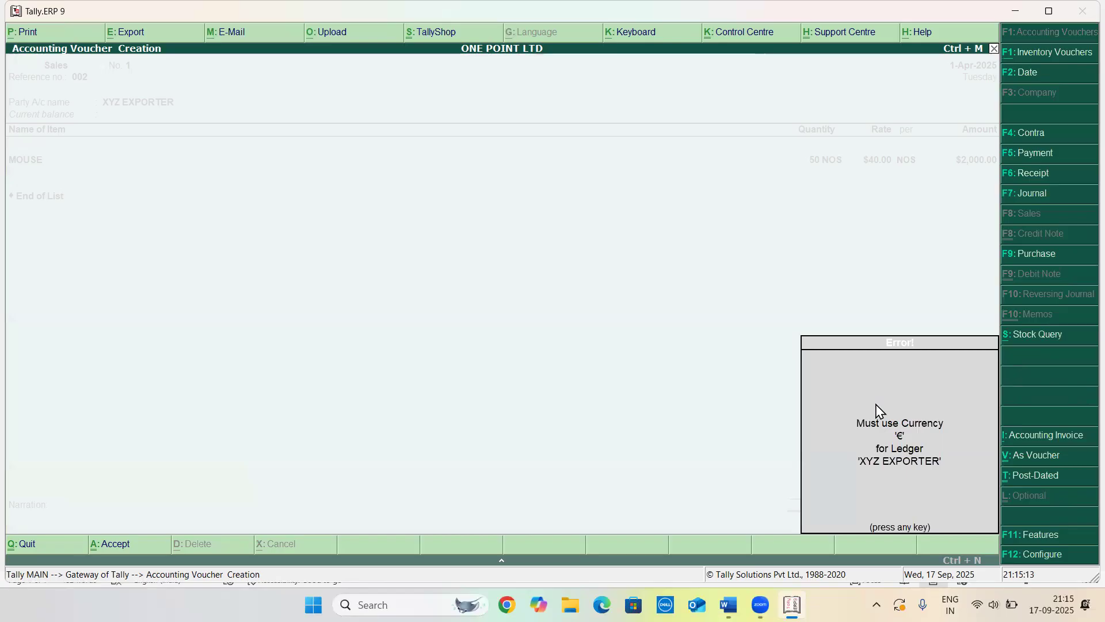
{"action": "key", "text": "Return"}
Alter the XYZ EXPORTER ledger to set its country to Austria and save it
{"action": "key", "text": "Return"}
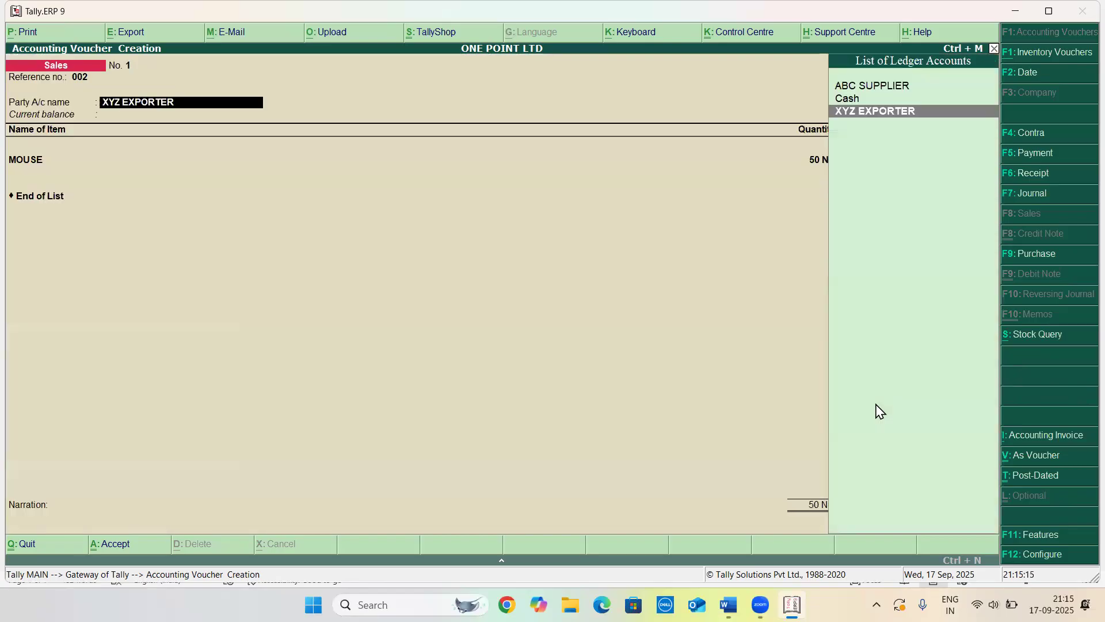
{"action": "key", "text": "ctrl+Return"}
{"action": "key", "text": "Return"}
{"action": "key", "text": "Return"}
{"action": "key", "text": "Return"}
{"action": "key", "text": "Return"}
{"action": "key", "text": "Return"}
{"action": "key", "text": "Return"}
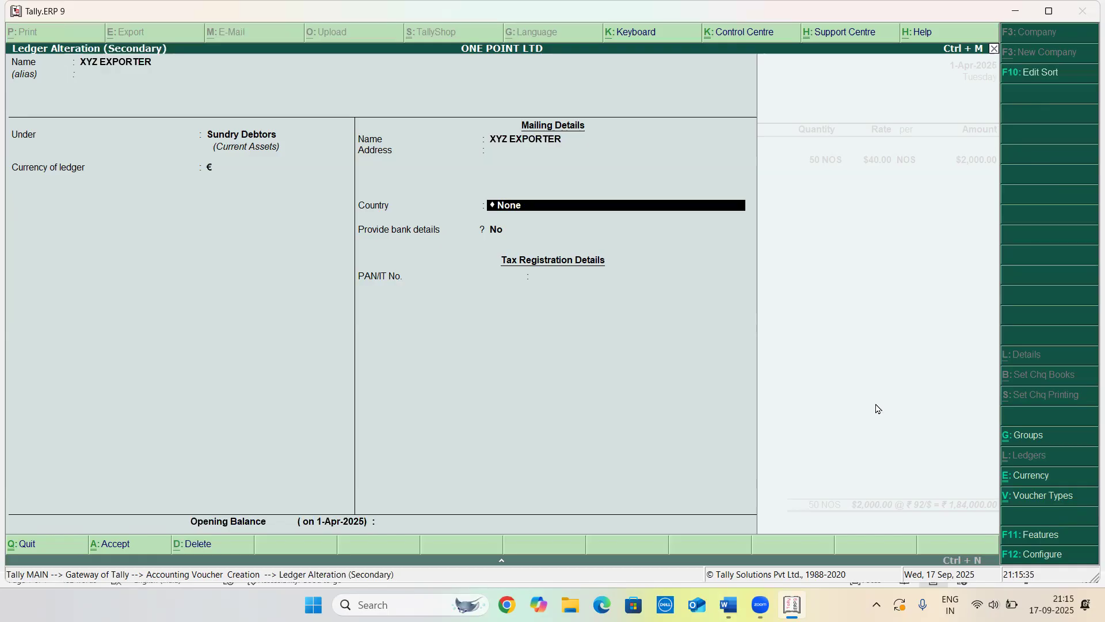
{"action": "type", "text": "AUS"}
{"action": "key", "text": "Down"}
{"action": "key", "text": "Return"}
{"action": "key", "text": "Return"}
{"action": "key", "text": "Return"}
{"action": "key", "text": "Return"}
Try to accept the sales voucher again
{"action": "key", "text": "Return"}
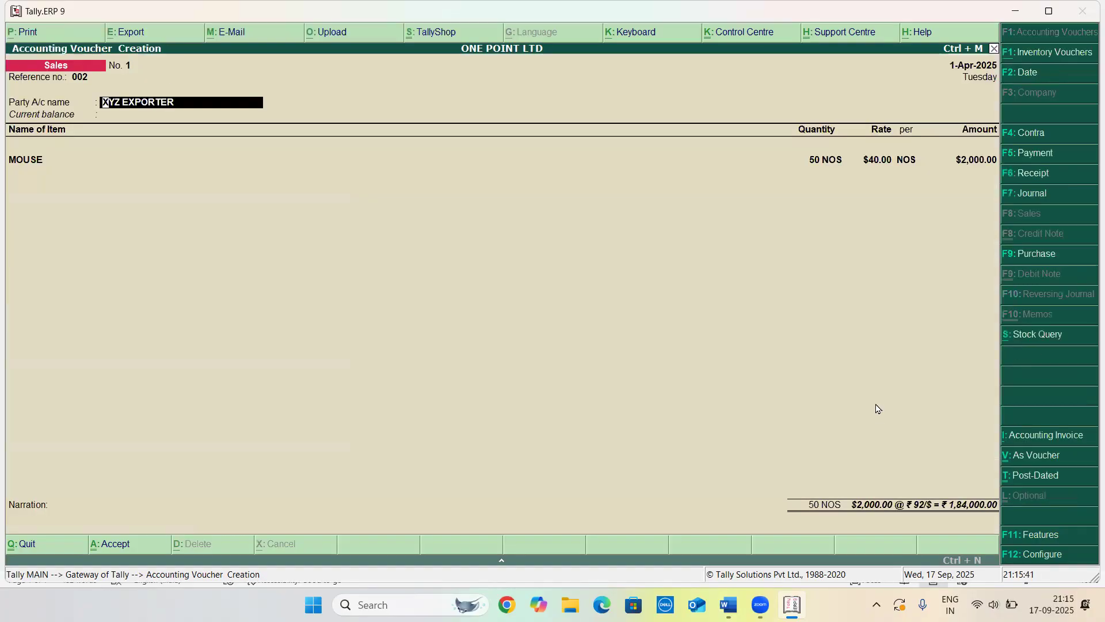
{"action": "key", "text": "Return"}
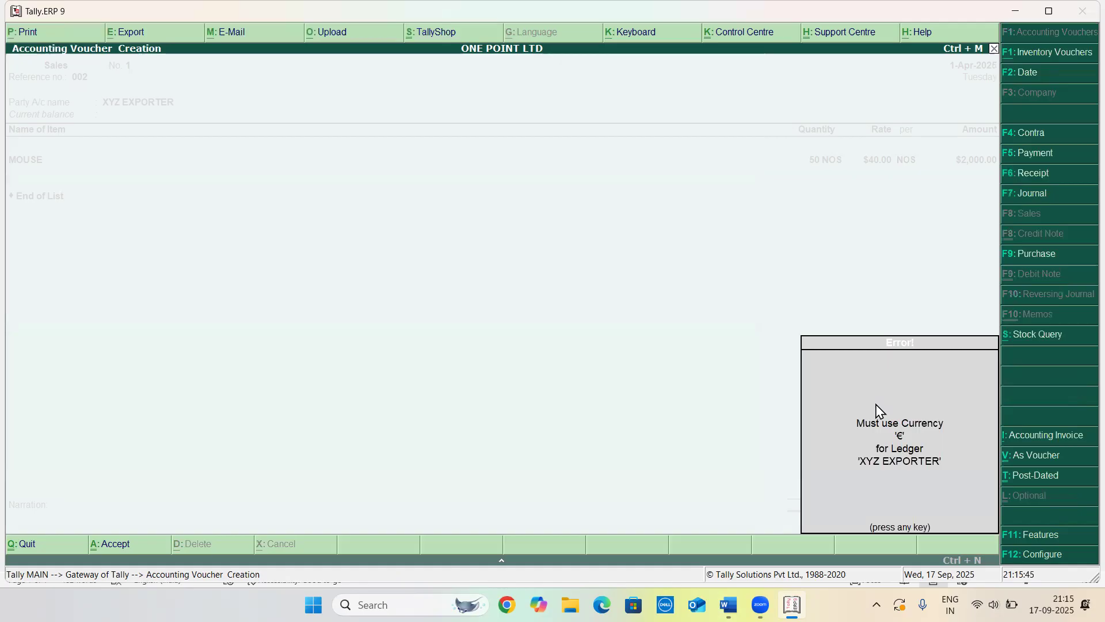
{"action": "key", "text": "Return"}
Change XYZ EXPORTER's ledger currency to ₹ (INR), save the ledger, and accept the sales voucher
{"action": "key", "text": "Return"}
{"action": "key", "text": "ctrl+Return"}
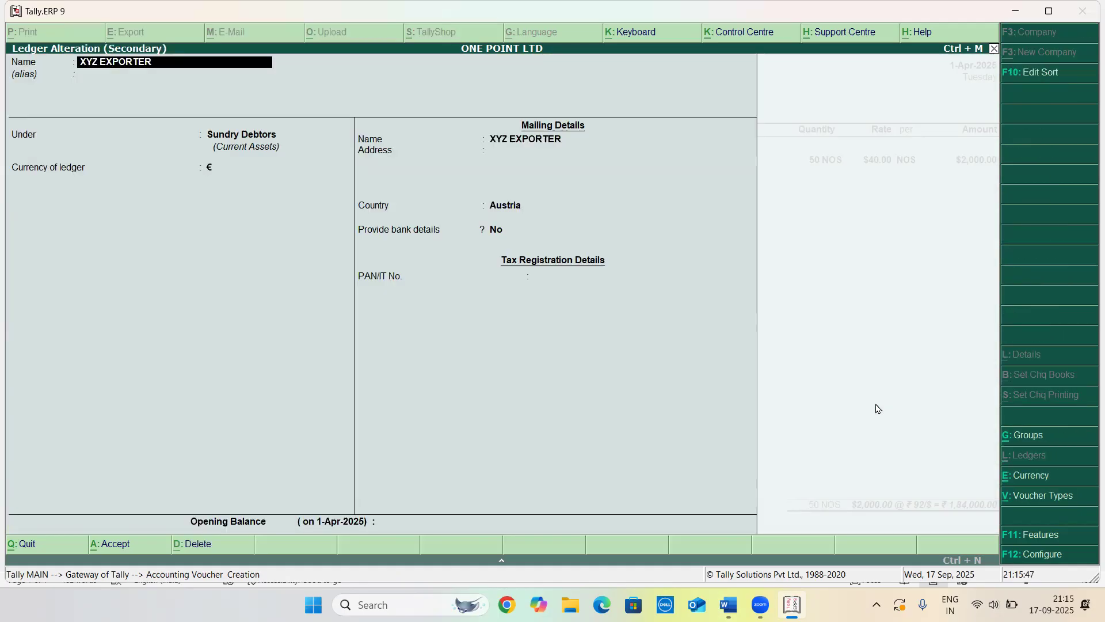
{"action": "key", "text": "Return"}
{"action": "key", "text": "Return"}
{"action": "key", "text": "Return"}
{"action": "key", "text": "Return"}
{"action": "key", "text": "BackSpace"}
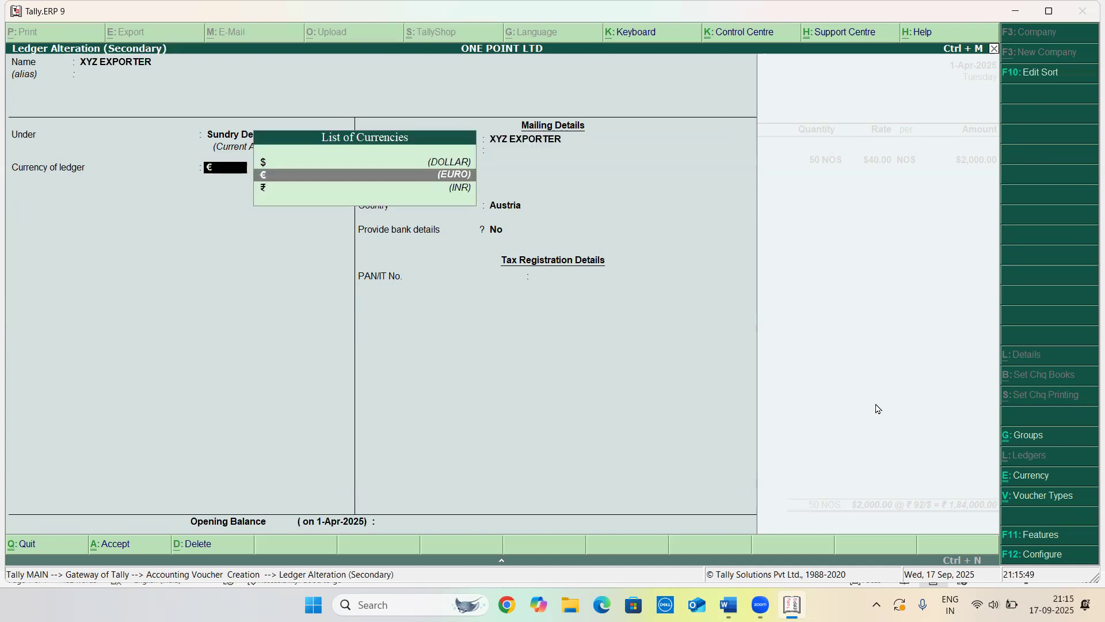
{"action": "key", "text": "Down"}
{"action": "key", "text": "Return"}
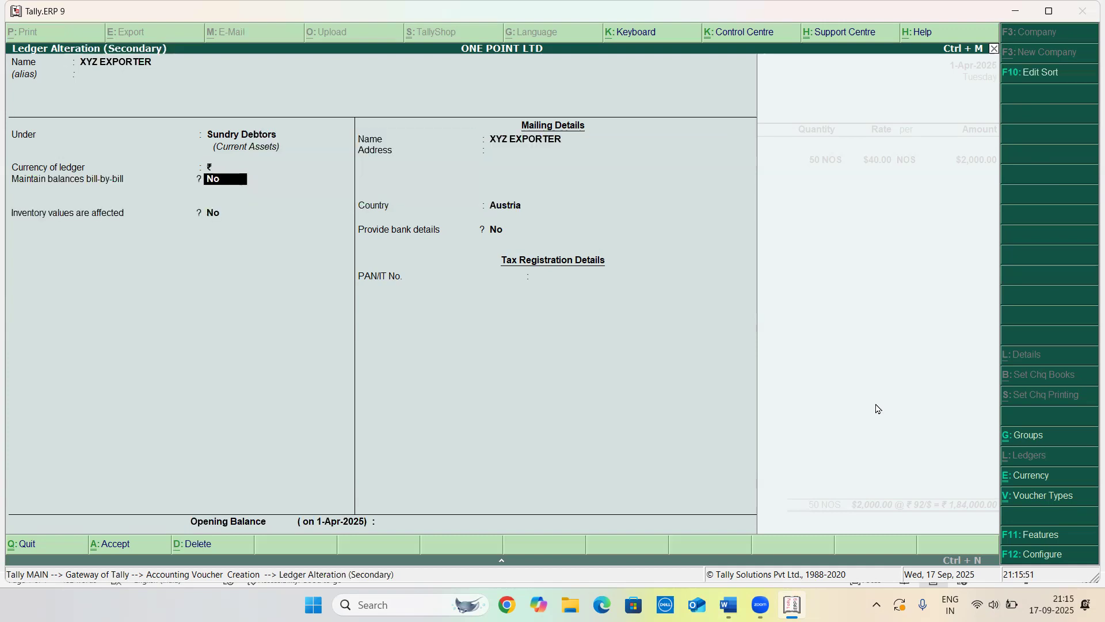
{"action": "key", "text": "Return"}
{"action": "key", "text": "Return"}
{"action": "key", "text": "Return"}
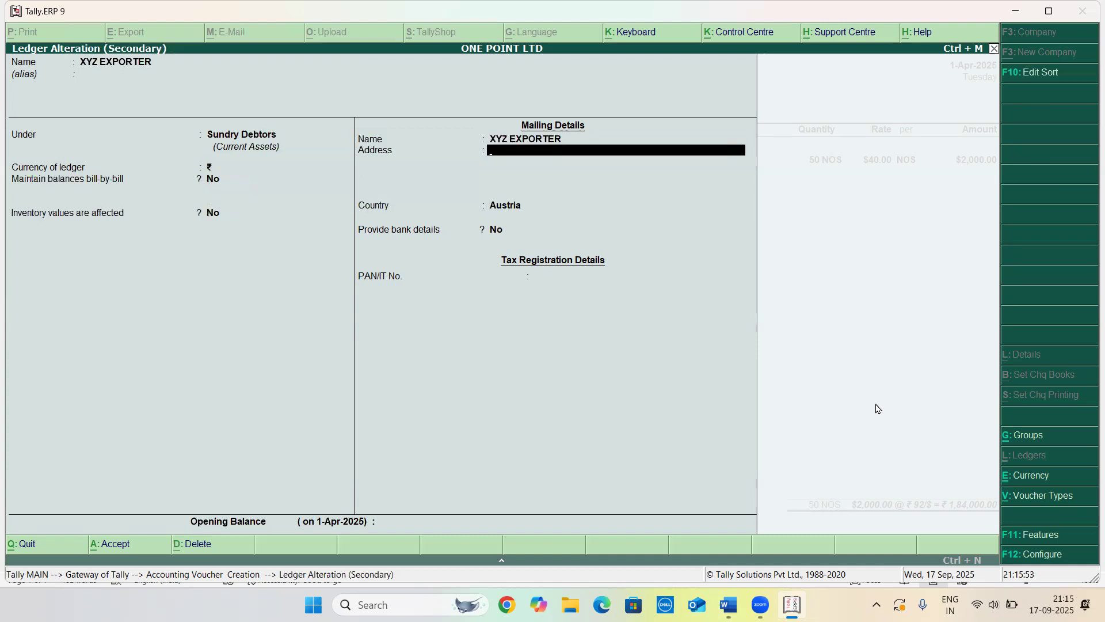
{"action": "key", "text": "ctrl+a"}
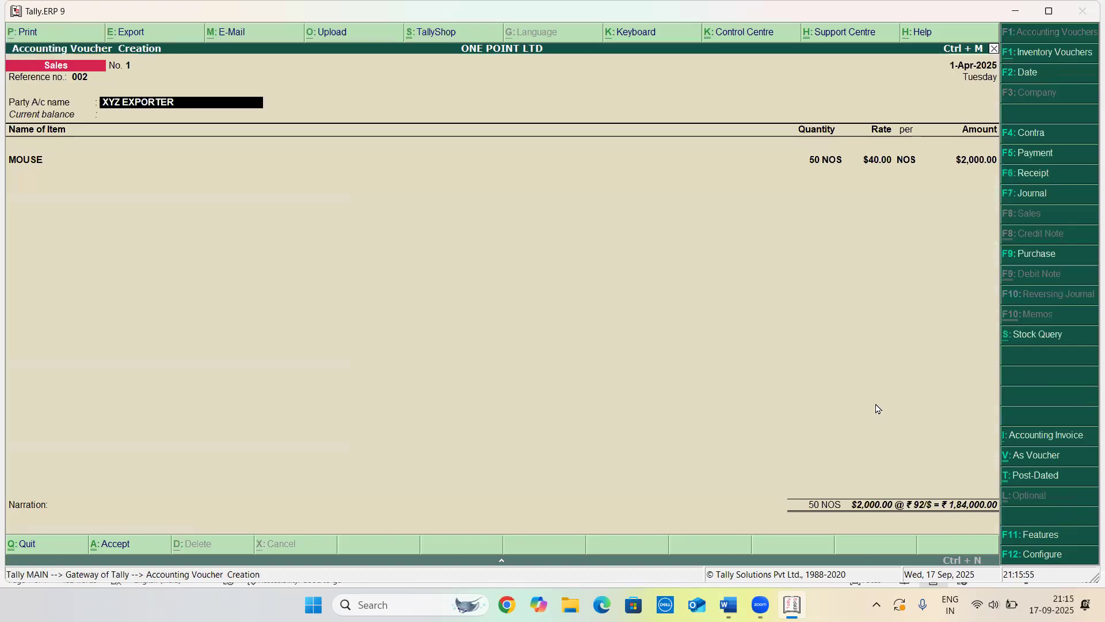
{"action": "key", "text": "ctrl+a"}
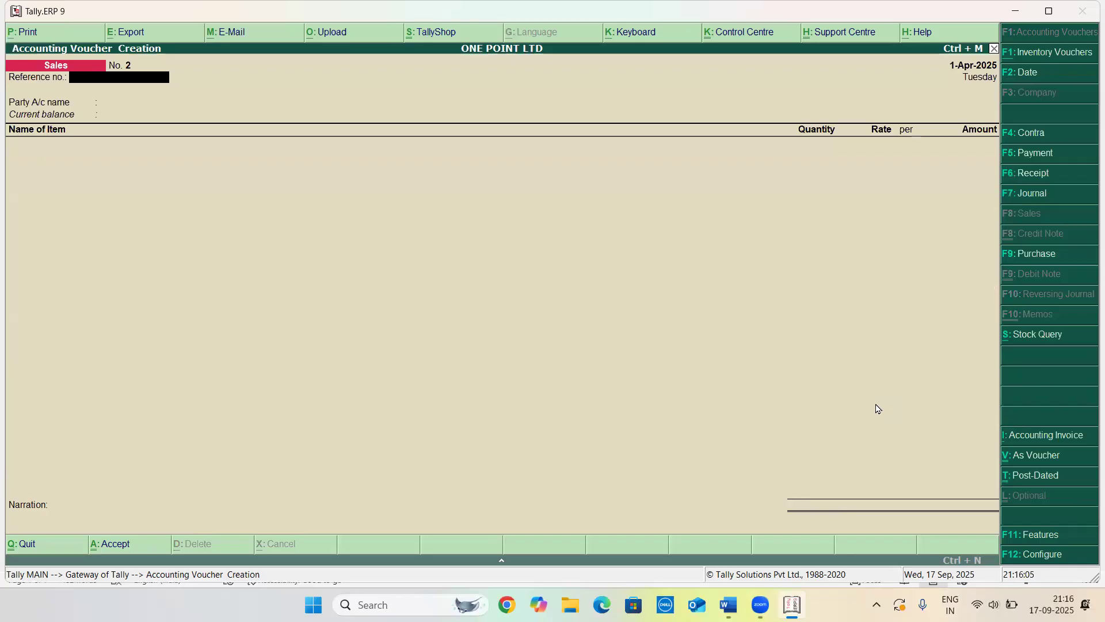
Switch to Word and read practice question 3 about revaluing foreign currency at month end
{"action": "key", "text": "alt+Tab"}
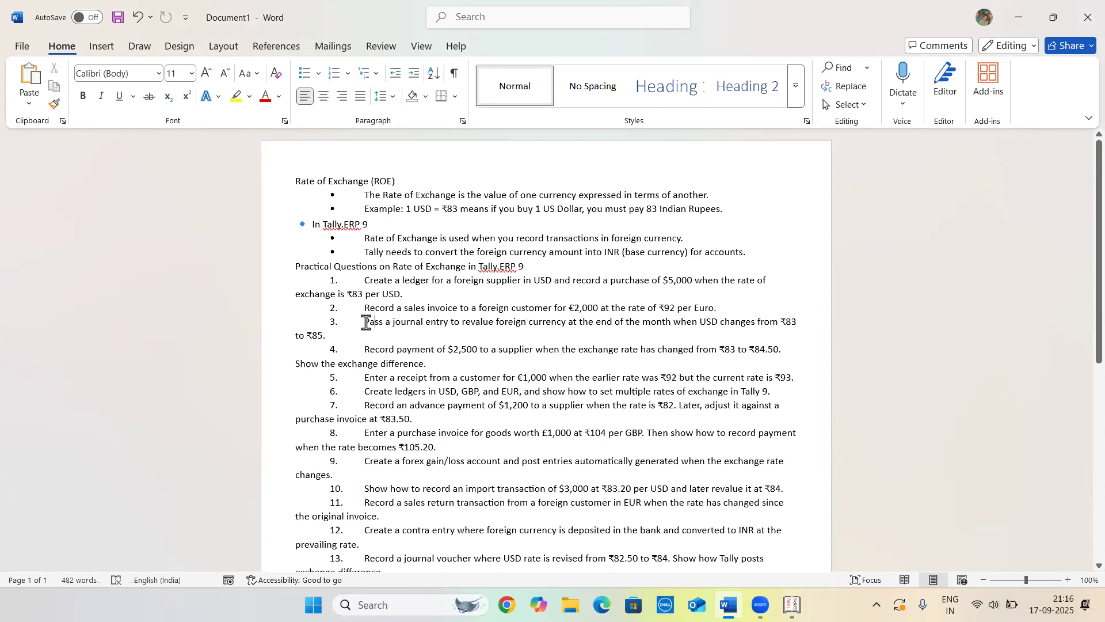
{"action": "left_click_drag", "start_coordinate": [366, 323], "coordinate": [519, 334]}
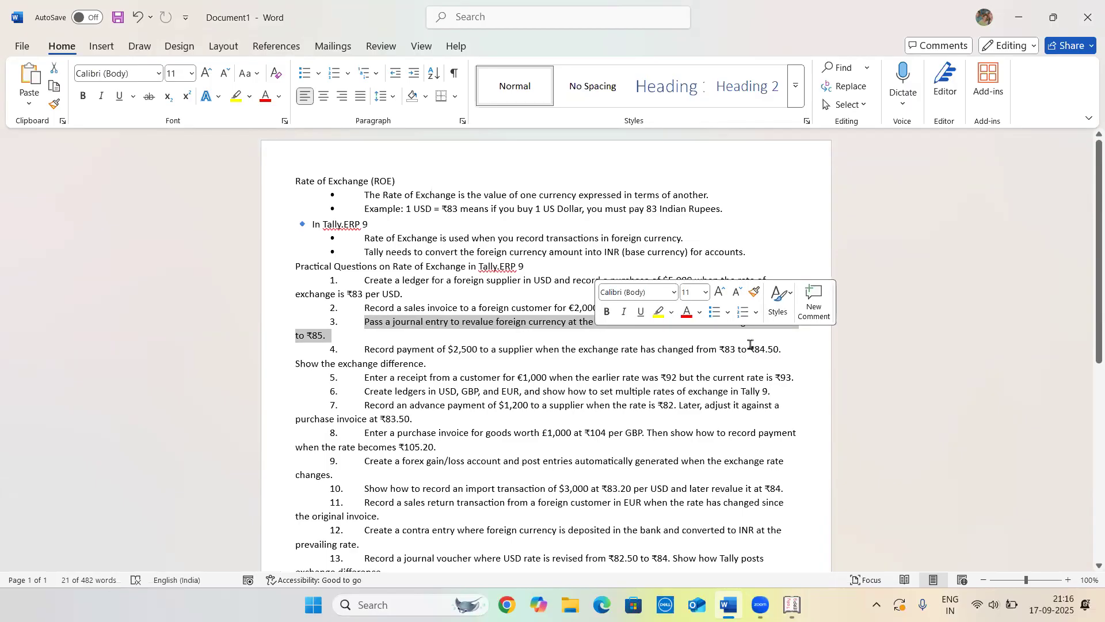
{"action": "left_click", "coordinate": [786, 340]}
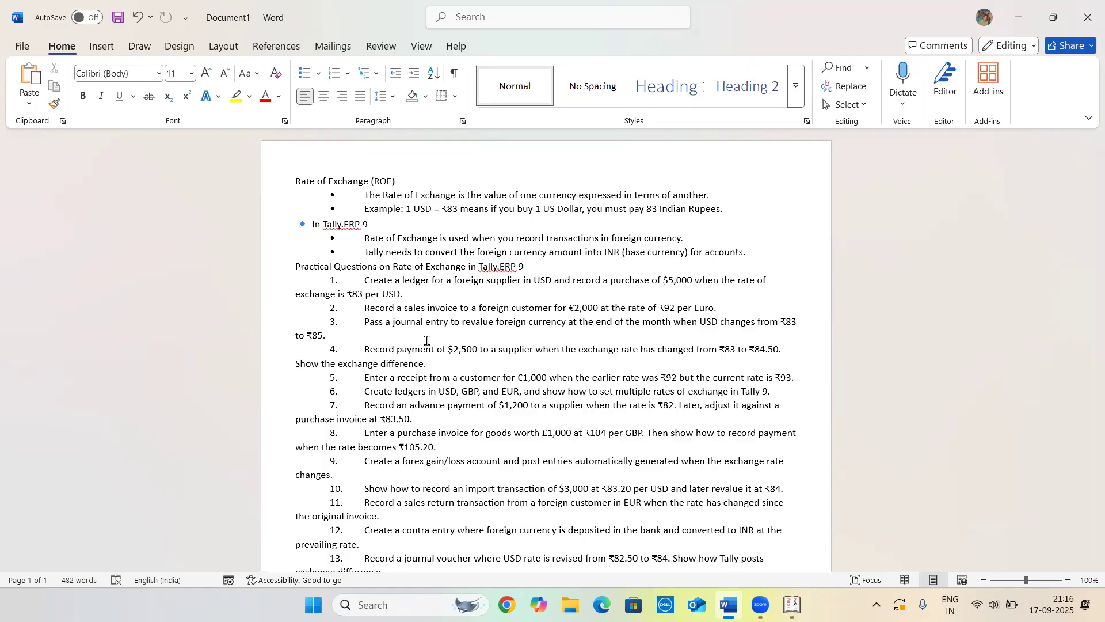
Switch back to Tally and return from the sales voucher screen to the accounts masters
{"action": "key", "text": "alt+Tab"}
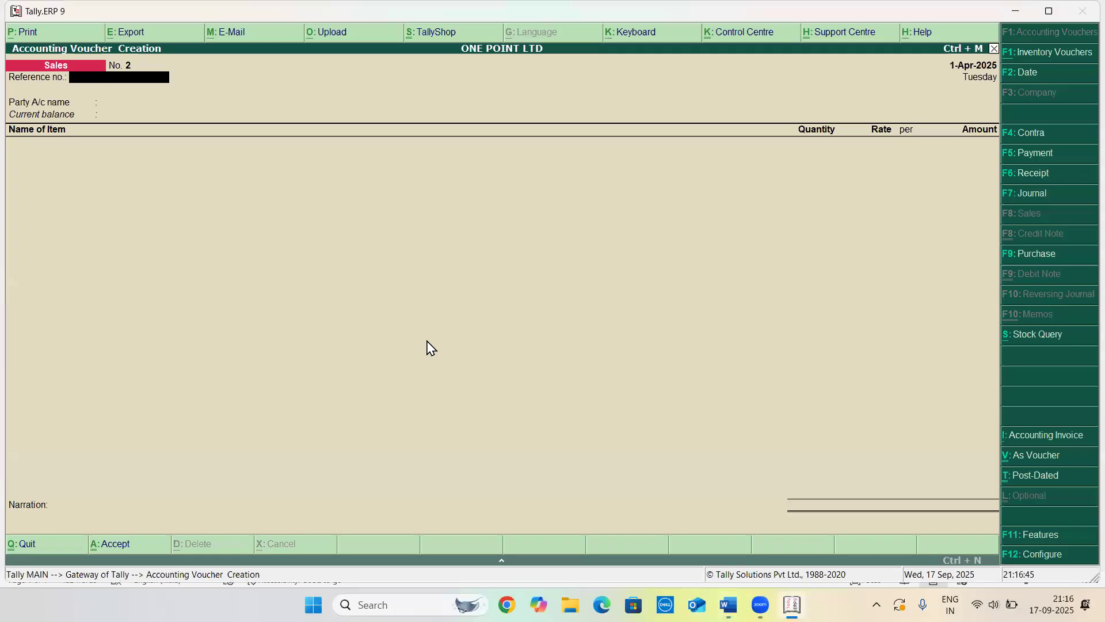
{"action": "key", "text": "Escape"}
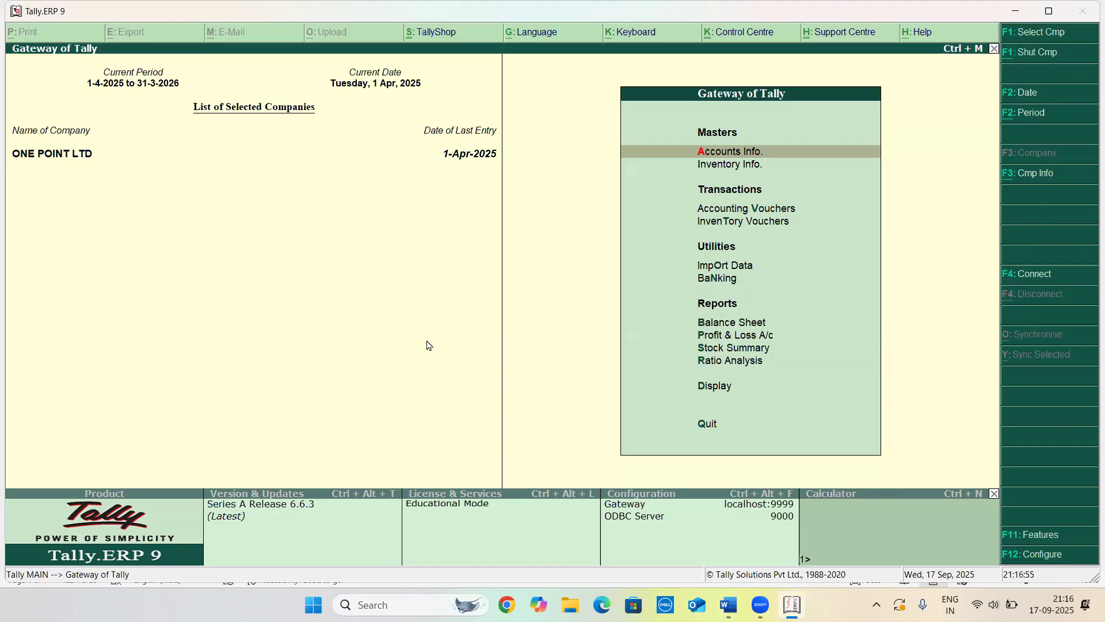
{"action": "key", "text": "Return"}
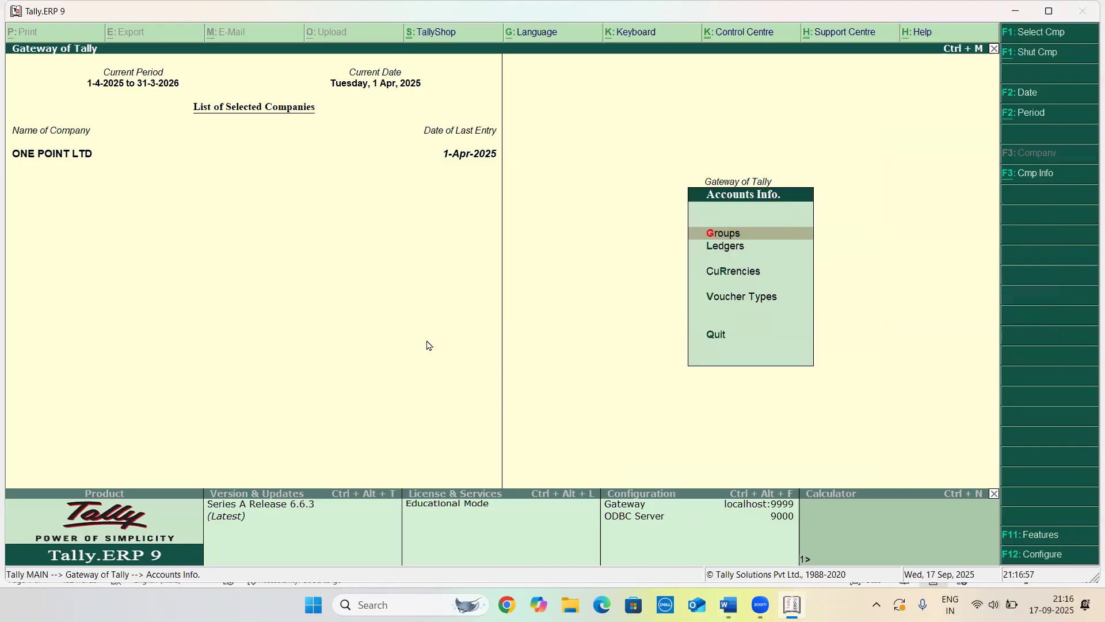
{"action": "key", "text": "Down"}
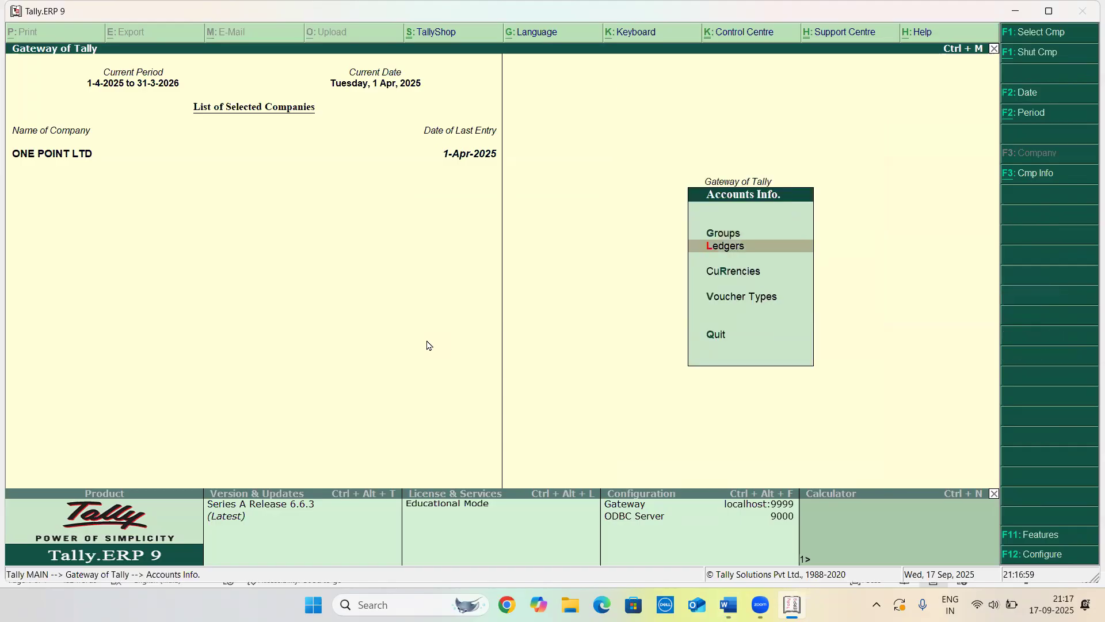
{"action": "key", "text": "Down"}
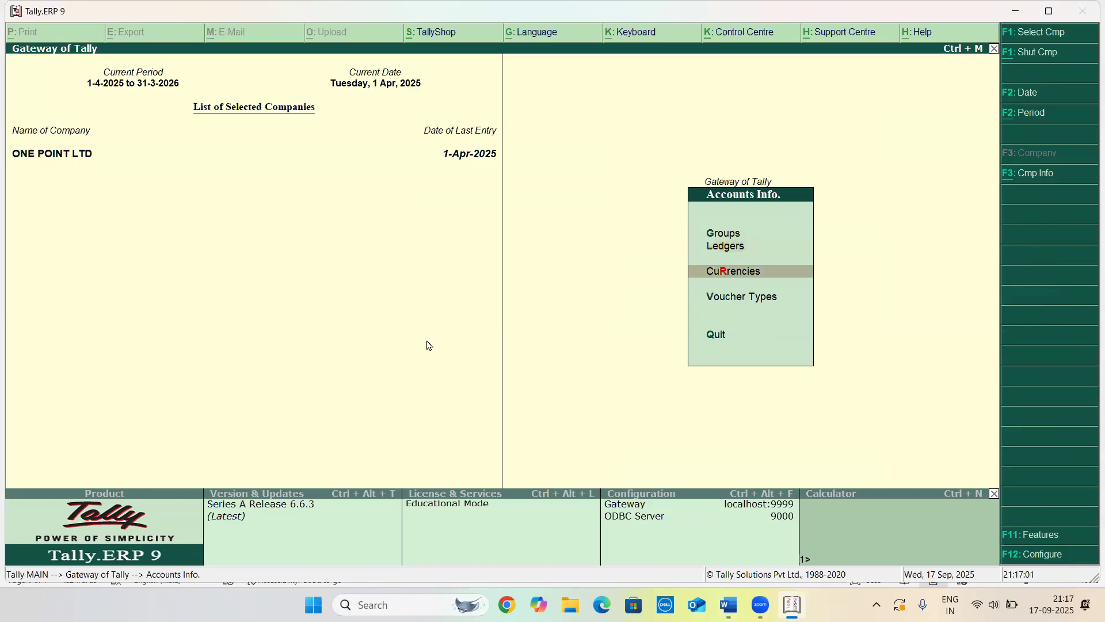
{"action": "key", "text": "Down"}
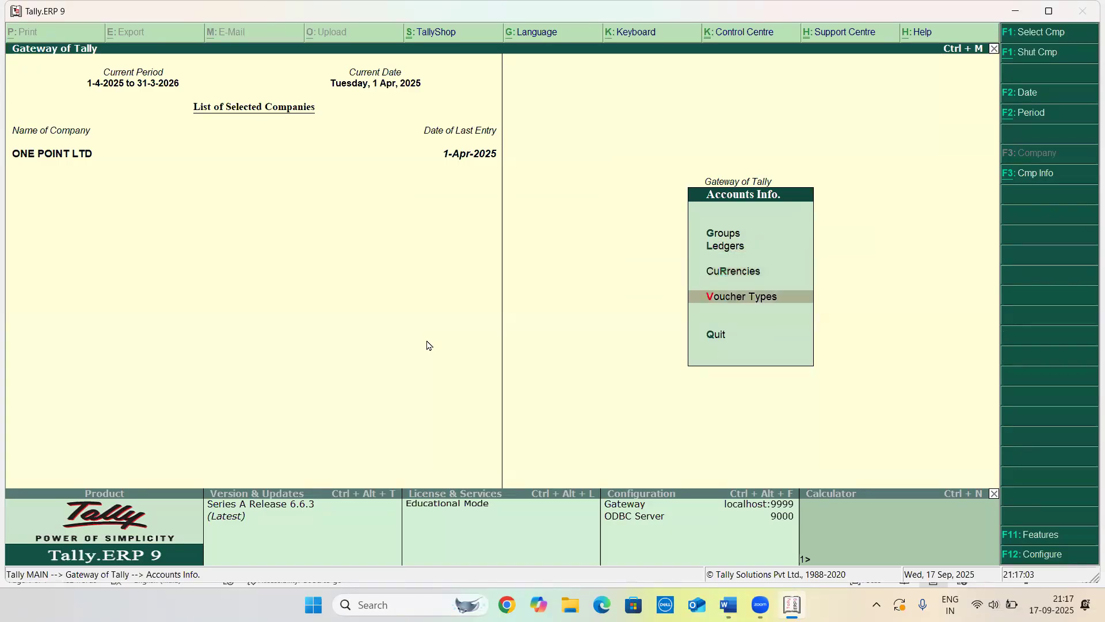
{"action": "key", "text": "Down"}
{"action": "key", "text": "Up"}
{"action": "key", "text": "Up"}
{"action": "key", "text": "Up"}
{"action": "key", "text": "Return"}
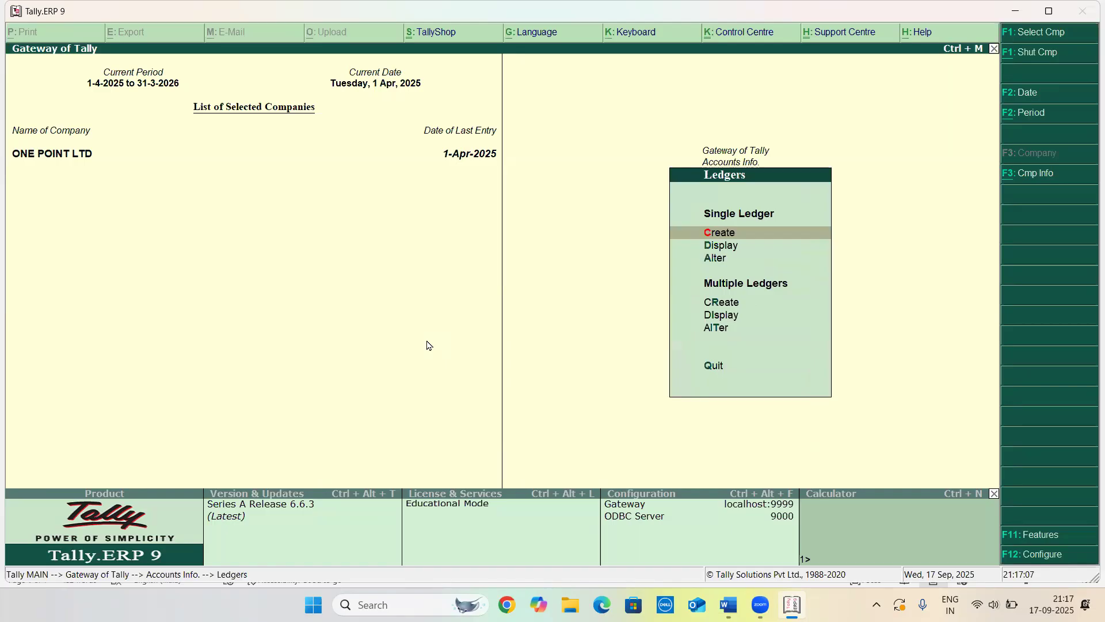
Alter the DOLLAR currency to add a standard rate of ₹85/$ dated 1-Apr-2025, save it and return to the Gateway
{"action": "key", "text": "Escape"}
{"action": "key", "text": "Down"}
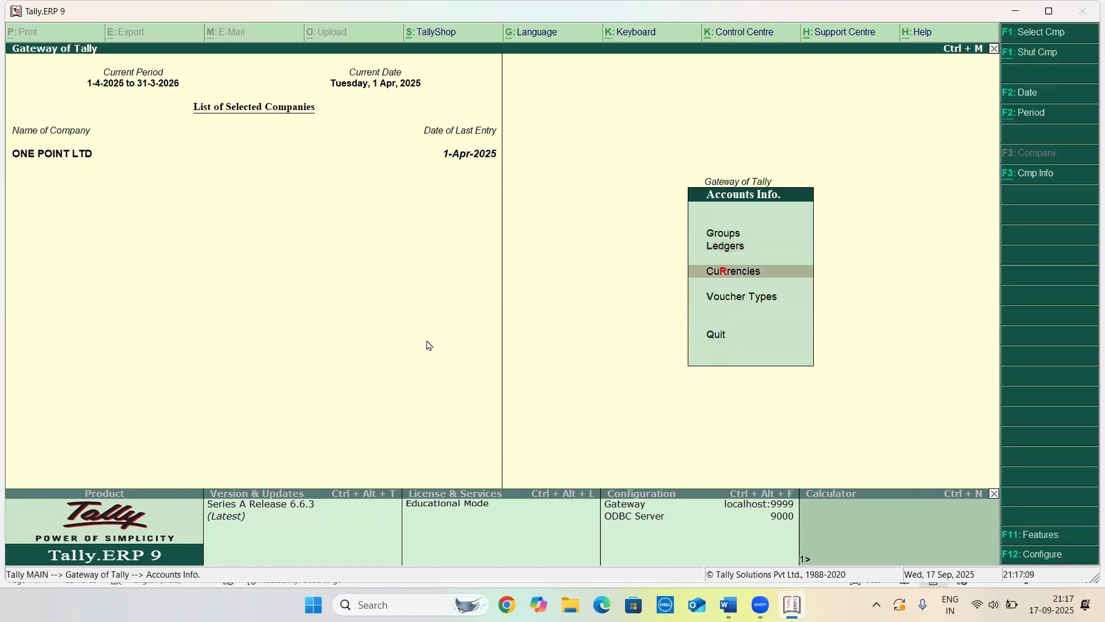
{"action": "key", "text": "Return"}
{"action": "key", "text": "Down"}
{"action": "key", "text": "Down"}
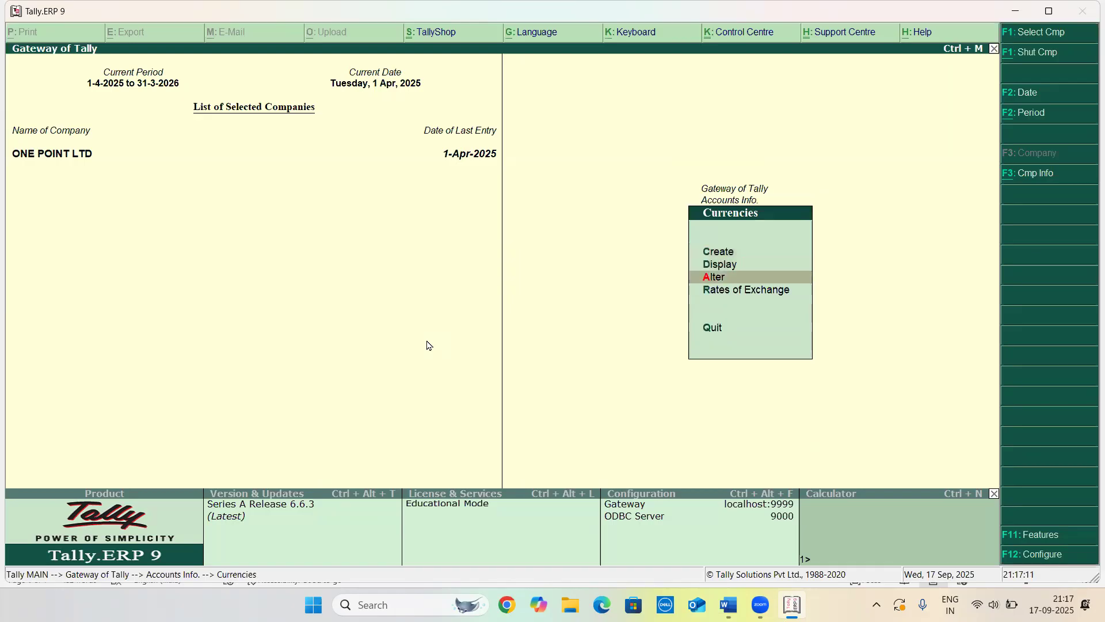
{"action": "key", "text": "Return"}
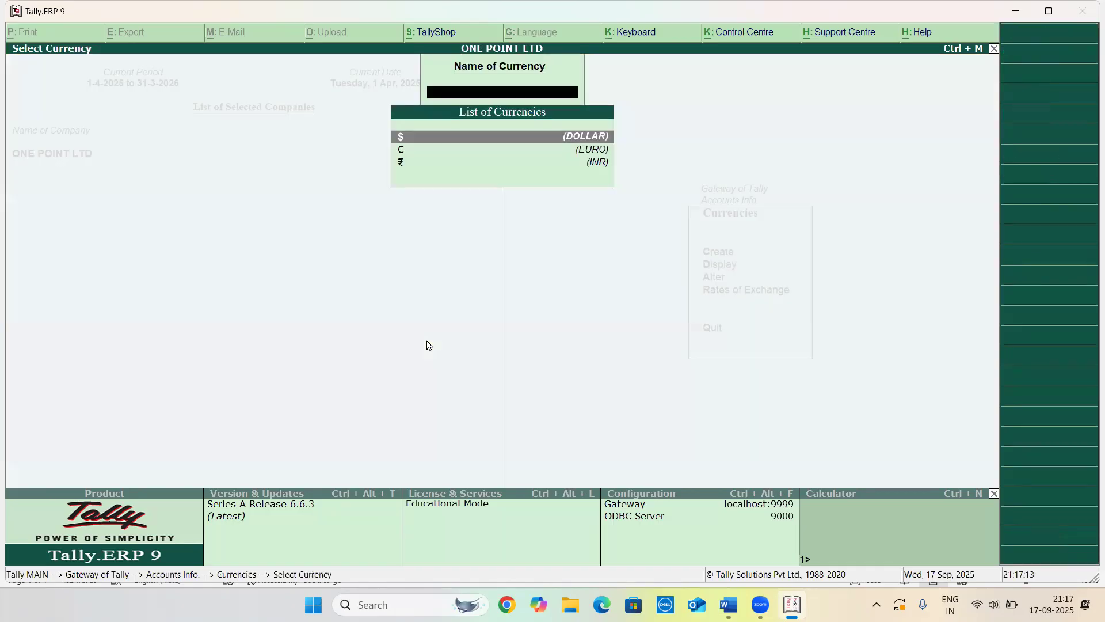
{"action": "key", "text": "Down"}
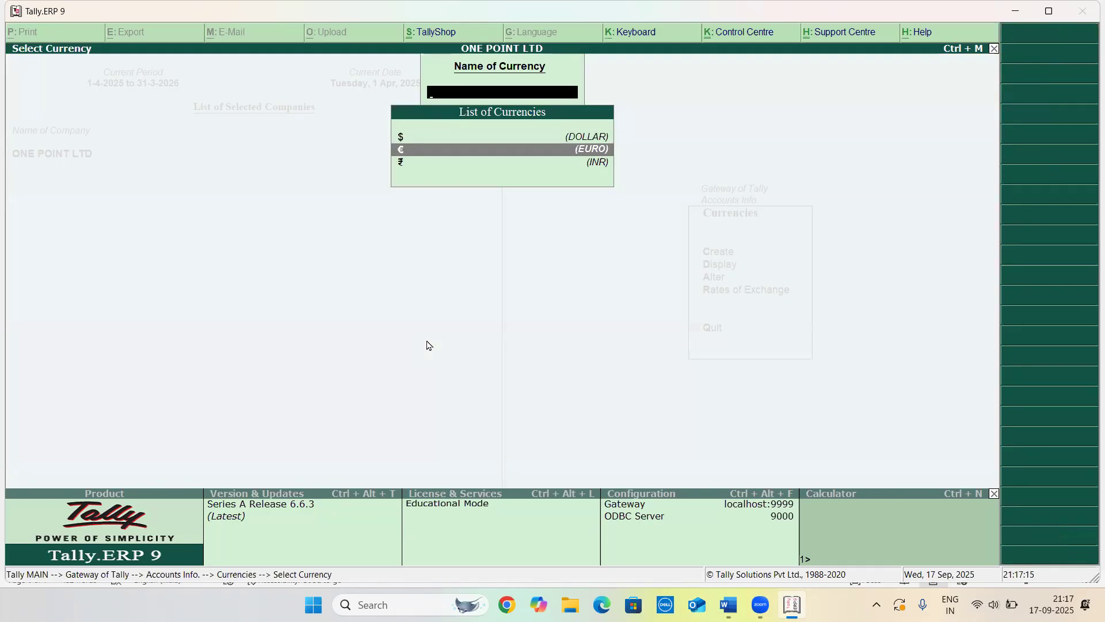
{"action": "key", "text": "Up"}
{"action": "key", "text": "Return"}
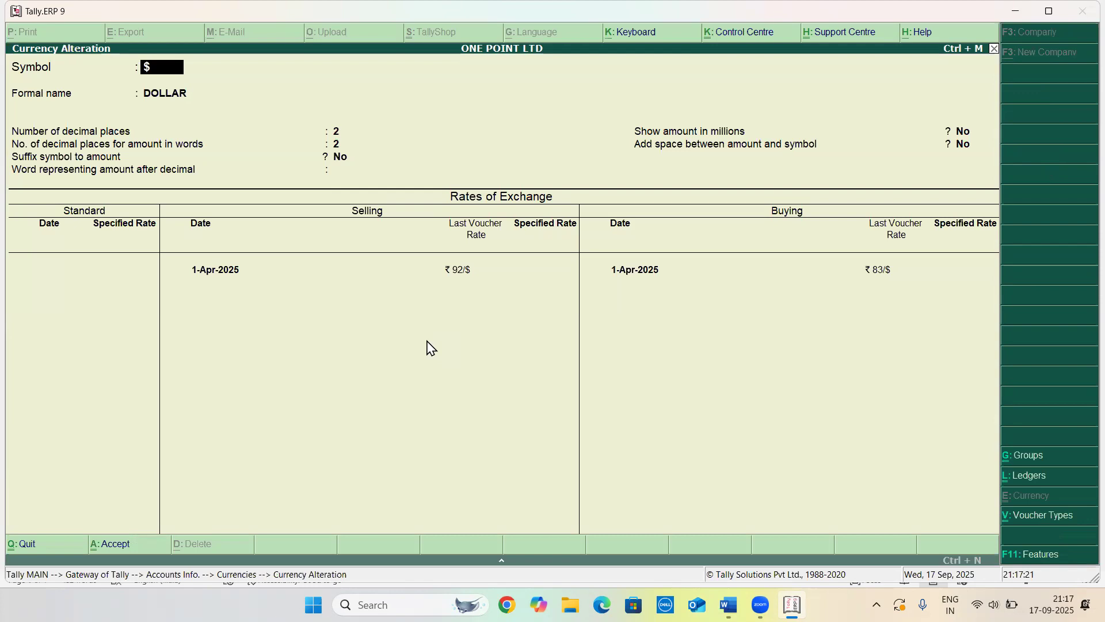
{"action": "key", "text": "Return"}
{"action": "key", "text": "Return"}
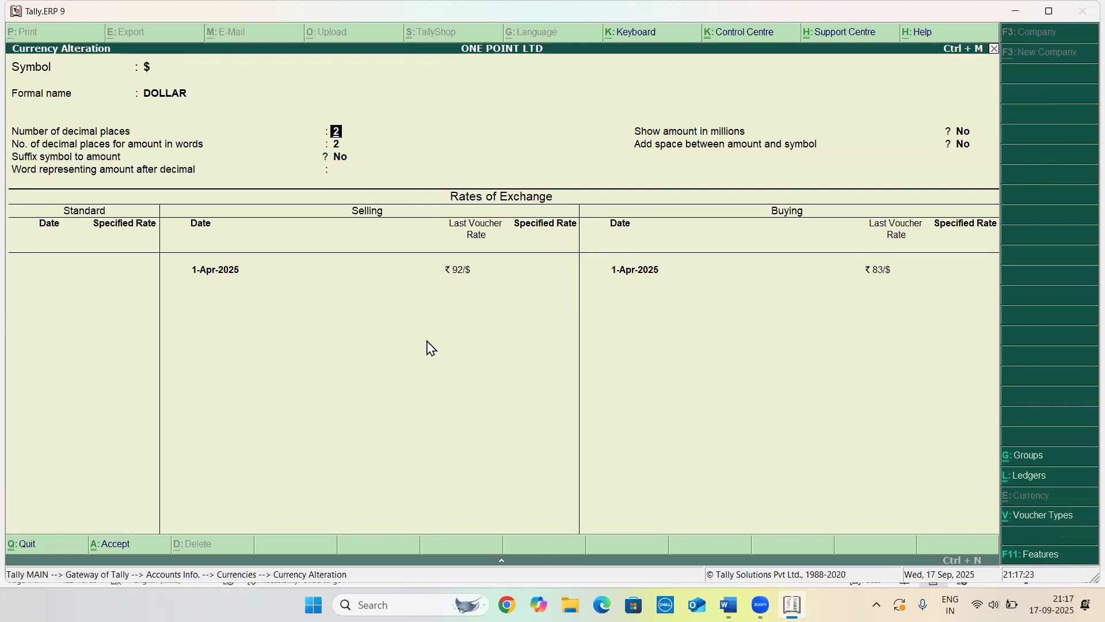
{"action": "key", "text": "Return"}
{"action": "key", "text": "Return"}
{"action": "key", "text": "Return"}
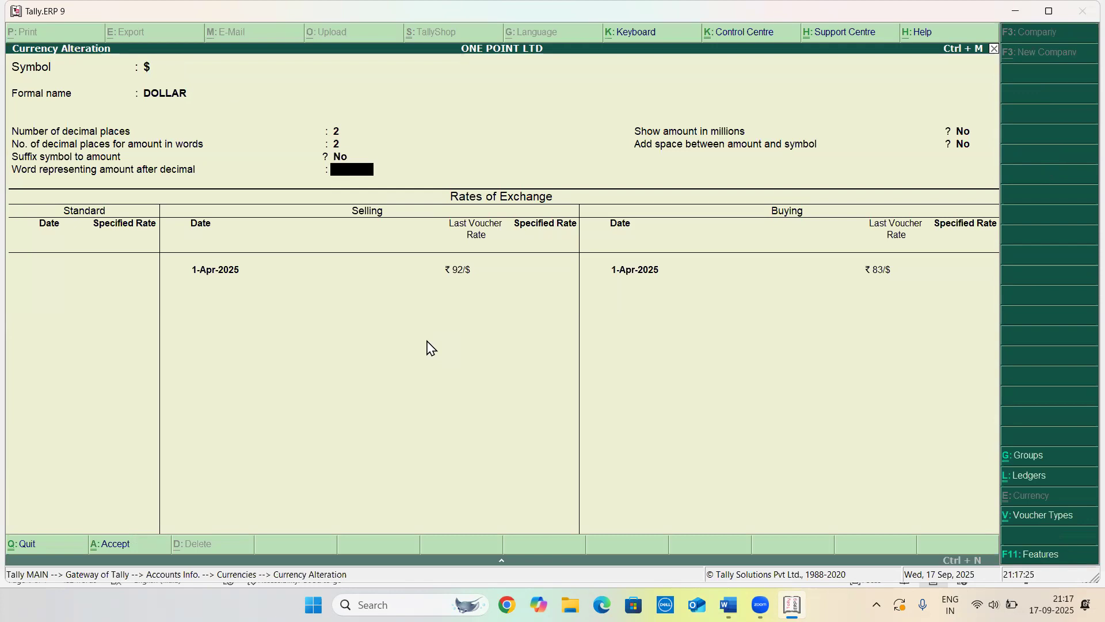
{"action": "key", "text": "Return"}
{"action": "key", "text": "Return"}
{"action": "key", "text": "Return"}
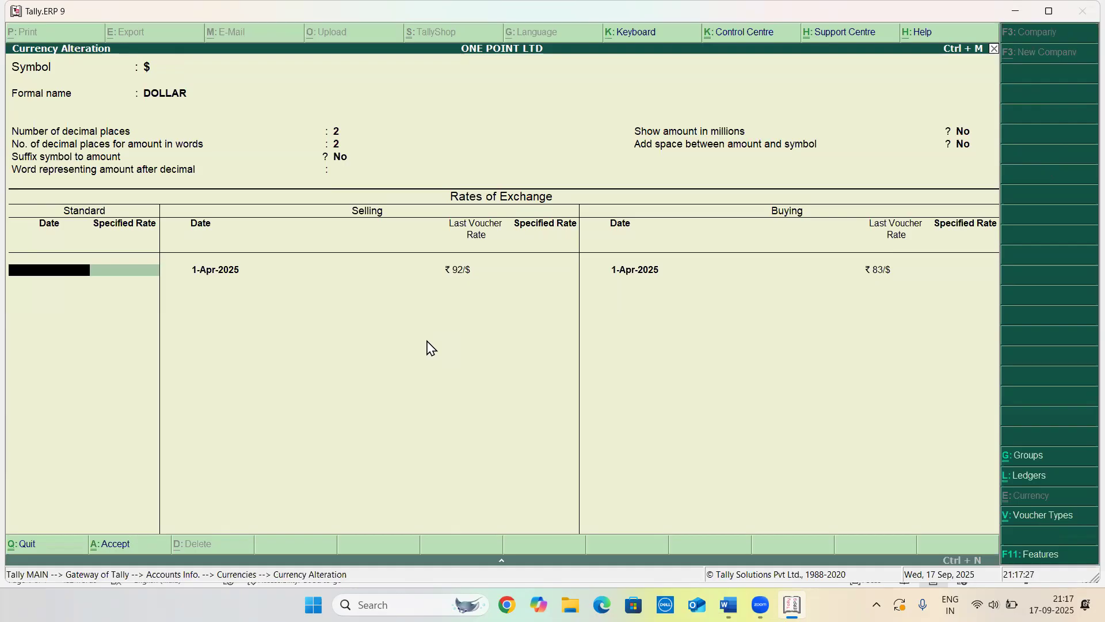
{"action": "type", "text": "1-4"}
{"action": "key", "text": "Return"}
{"action": "type", "text": "85/$"}
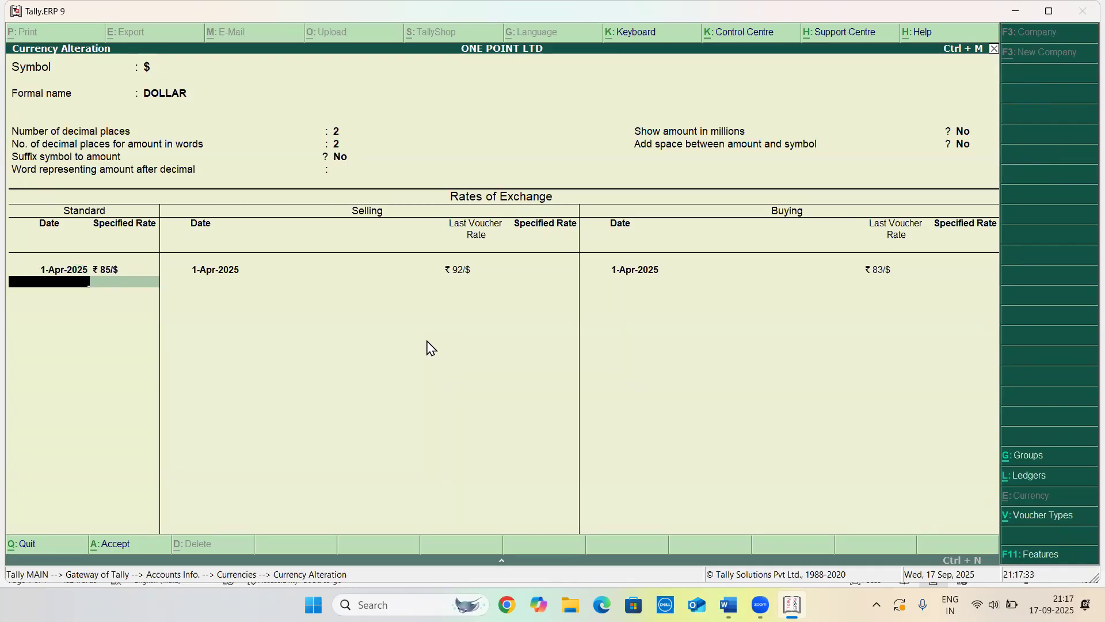
{"action": "key", "text": "Return"}
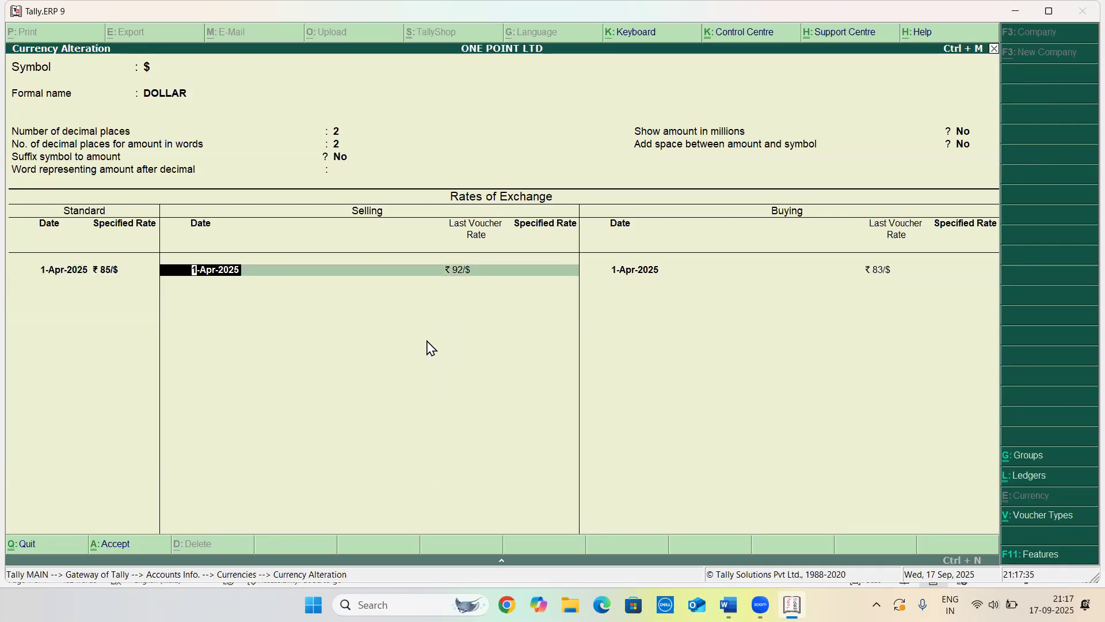
{"action": "key", "text": "Return"}
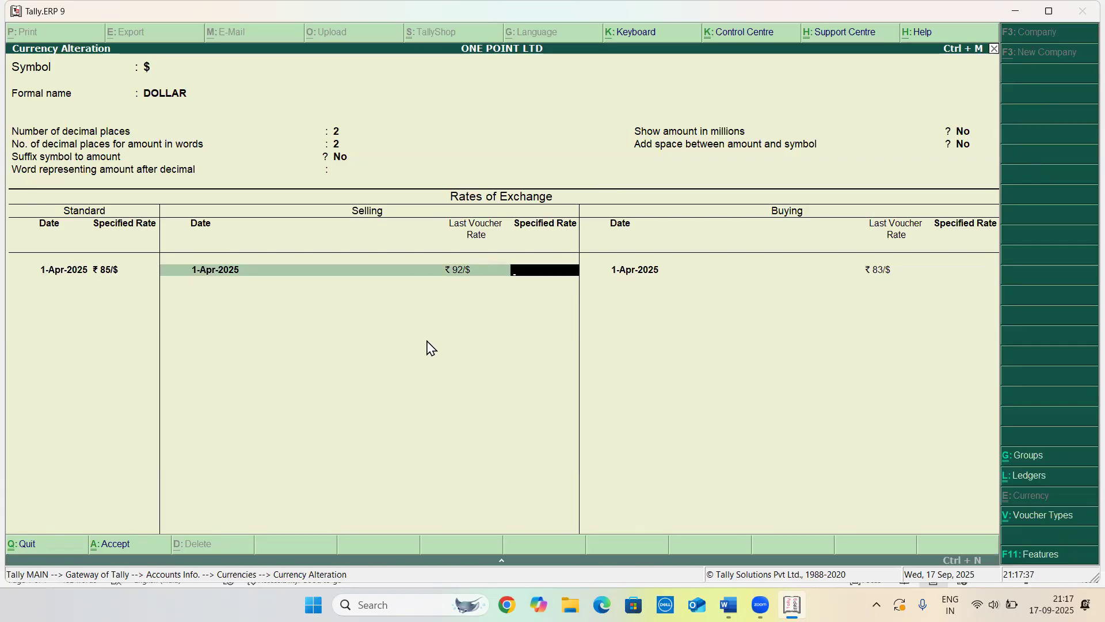
{"action": "key", "text": "Return"}
{"action": "key", "text": "Return"}
{"action": "key", "text": "Return"}
{"action": "key", "text": "Return"}
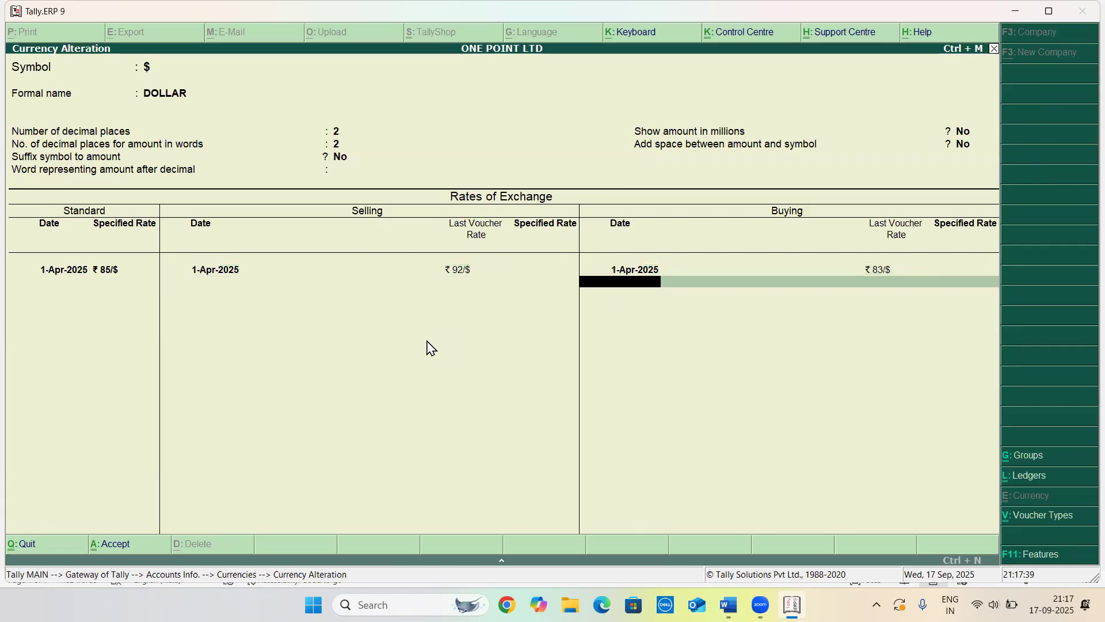
{"action": "key", "text": "Return"}
{"action": "key", "text": "Return"}
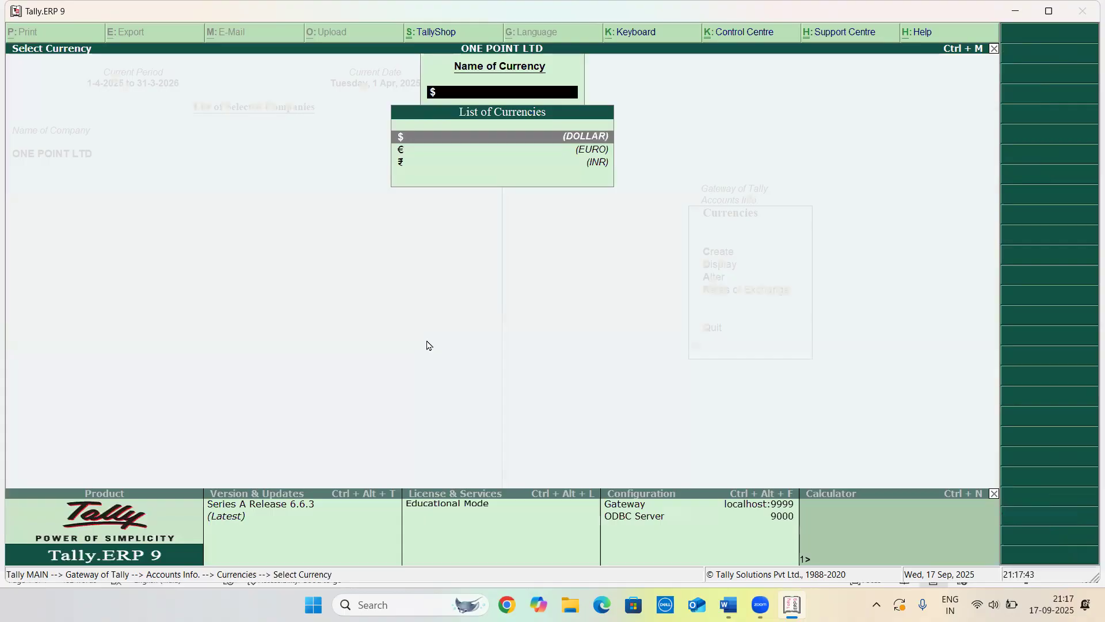
{"action": "key", "text": "Escape"}
{"action": "key", "text": "Escape"}
{"action": "key", "text": "Escape"}
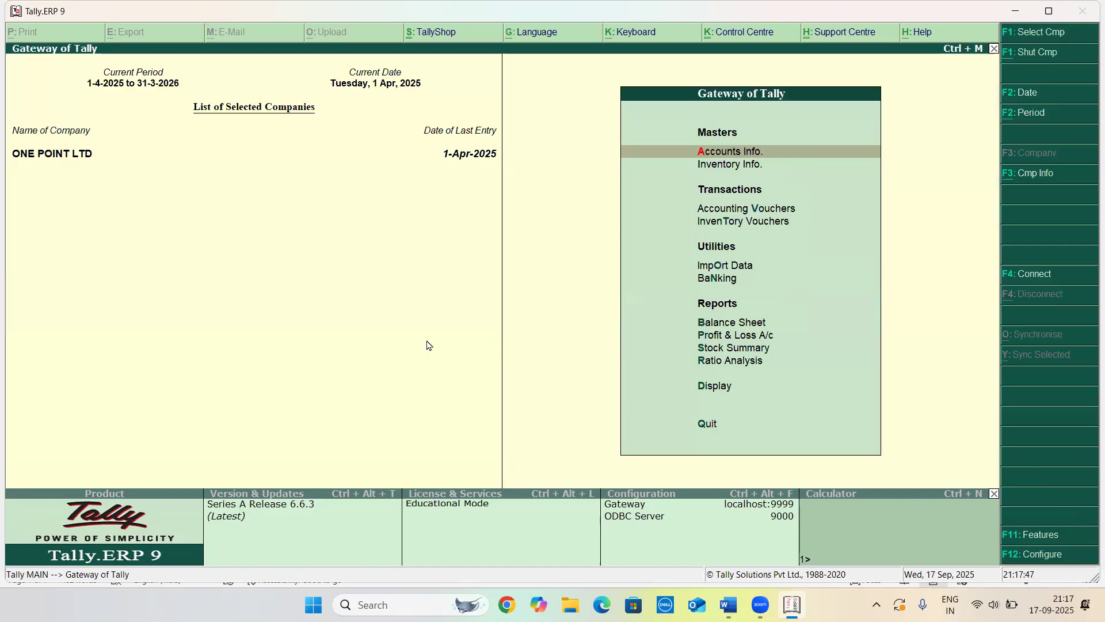
Open the Balance Sheet and drill into the Current Assets group
{"action": "key", "text": "Return"}
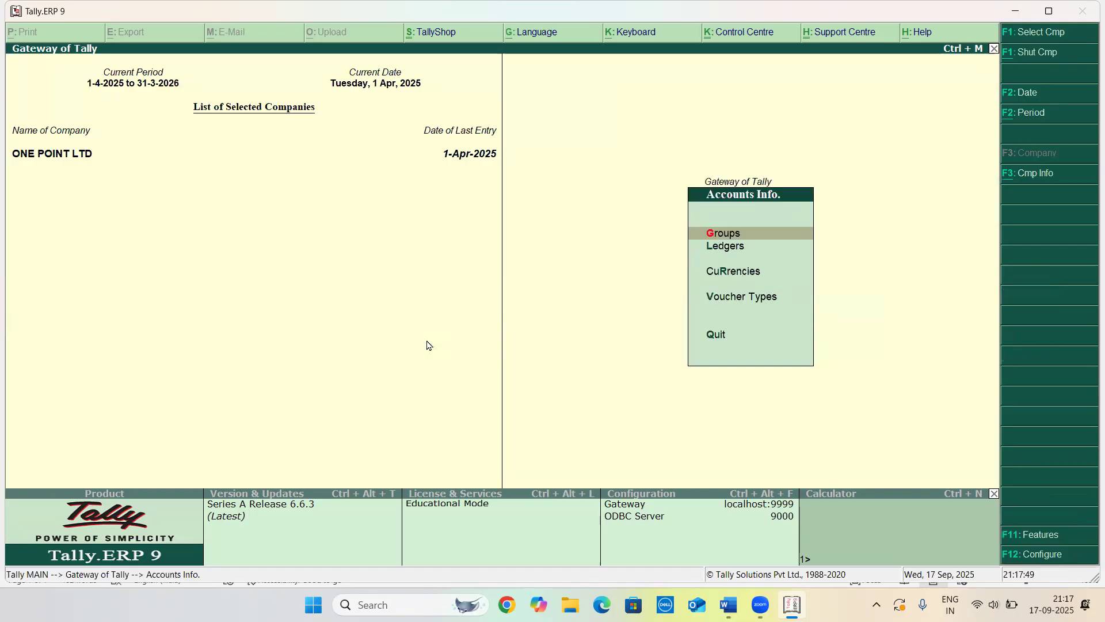
{"action": "key", "text": "Down"}
{"action": "key", "text": "Up"}
{"action": "key", "text": "Escape"}
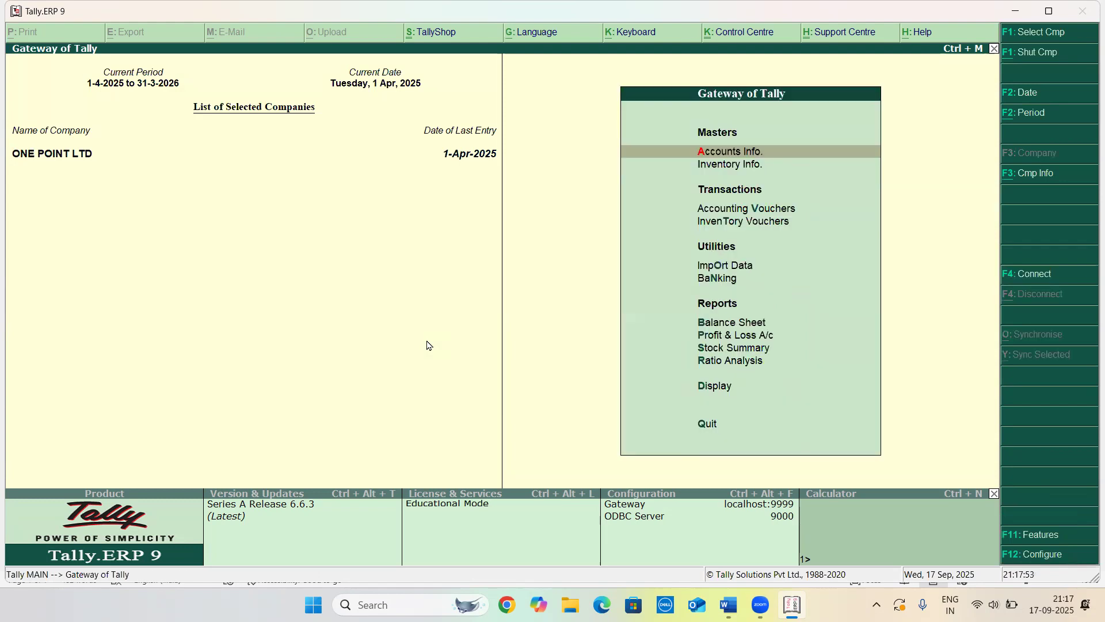
{"action": "key", "text": "Down"}
{"action": "key", "text": "Down"}
{"action": "key", "text": "Down"}
{"action": "key", "text": "Down"}
{"action": "key", "text": "Down"}
{"action": "key", "text": "Down"}
{"action": "key", "text": "Down"}
{"action": "key", "text": "Down"}
{"action": "key", "text": "Down"}
{"action": "key", "text": "Down"}
{"action": "key", "text": "Down"}
{"action": "key", "text": "Up"}
{"action": "key", "text": "Up"}
{"action": "key", "text": "Up"}
{"action": "key", "text": "Up"}
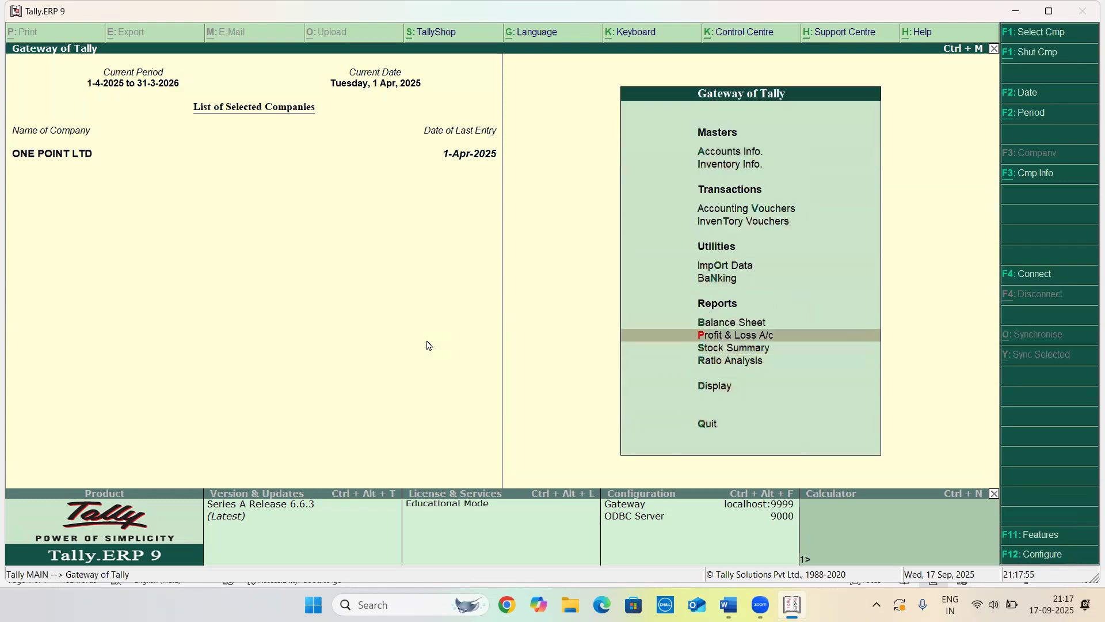
{"action": "key", "text": "Up"}
{"action": "key", "text": "Return"}
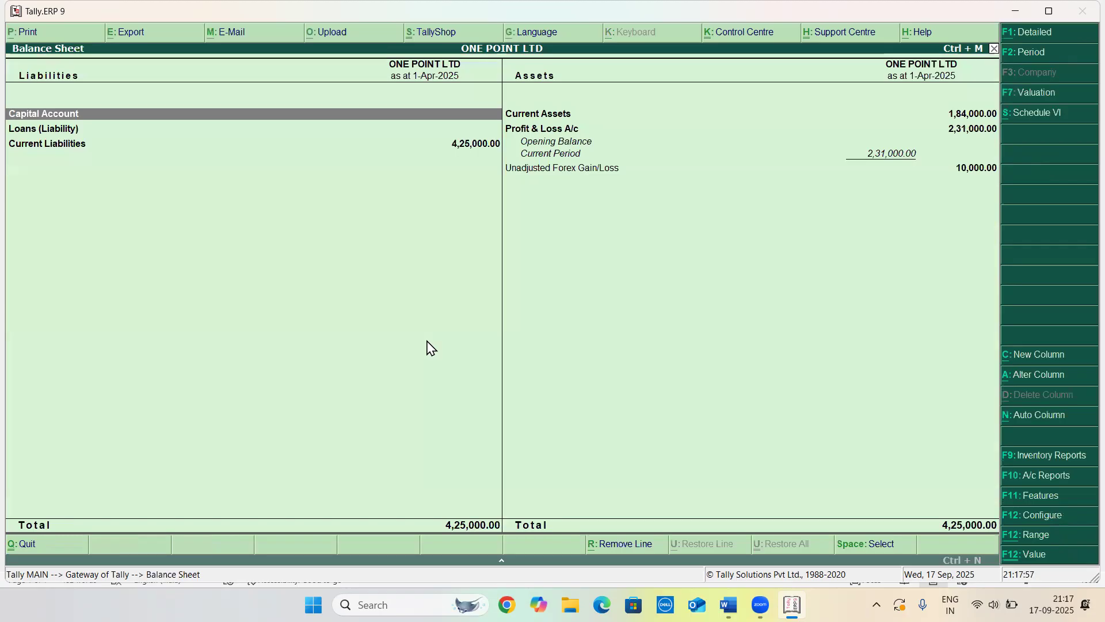
{"action": "key", "text": "Down"}
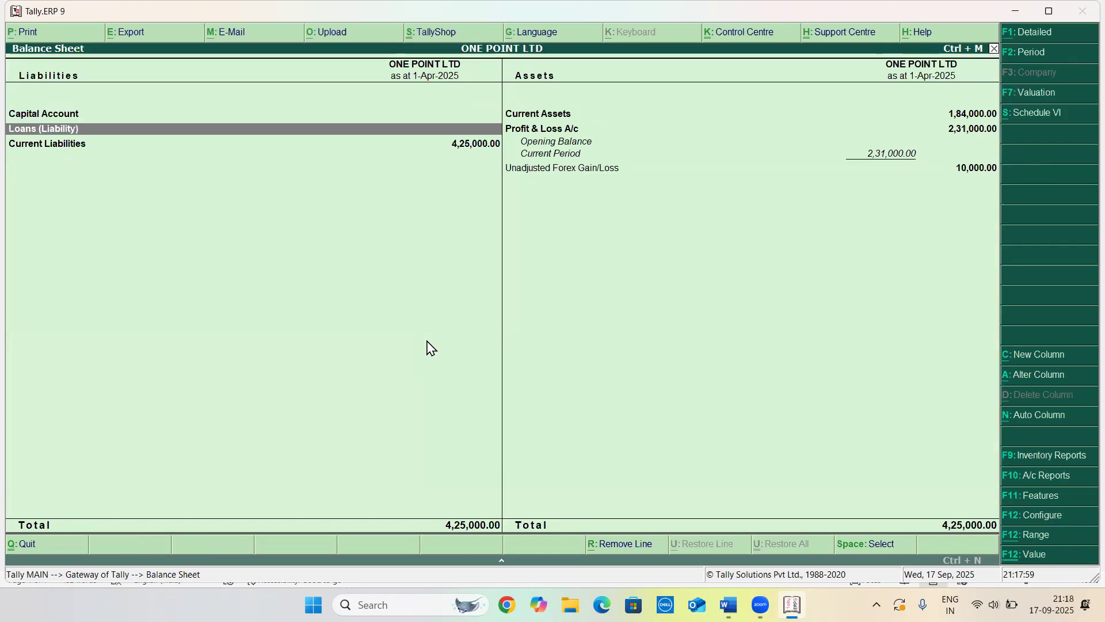
{"action": "key", "text": "Right"}
{"action": "key", "text": "Up"}
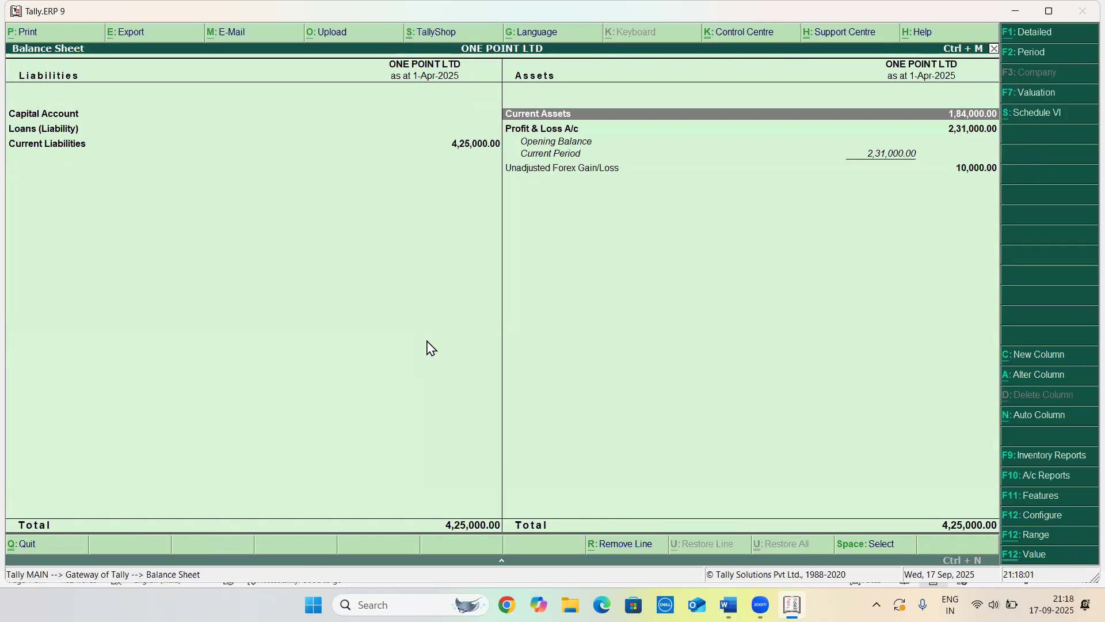
{"action": "key", "text": "Return"}
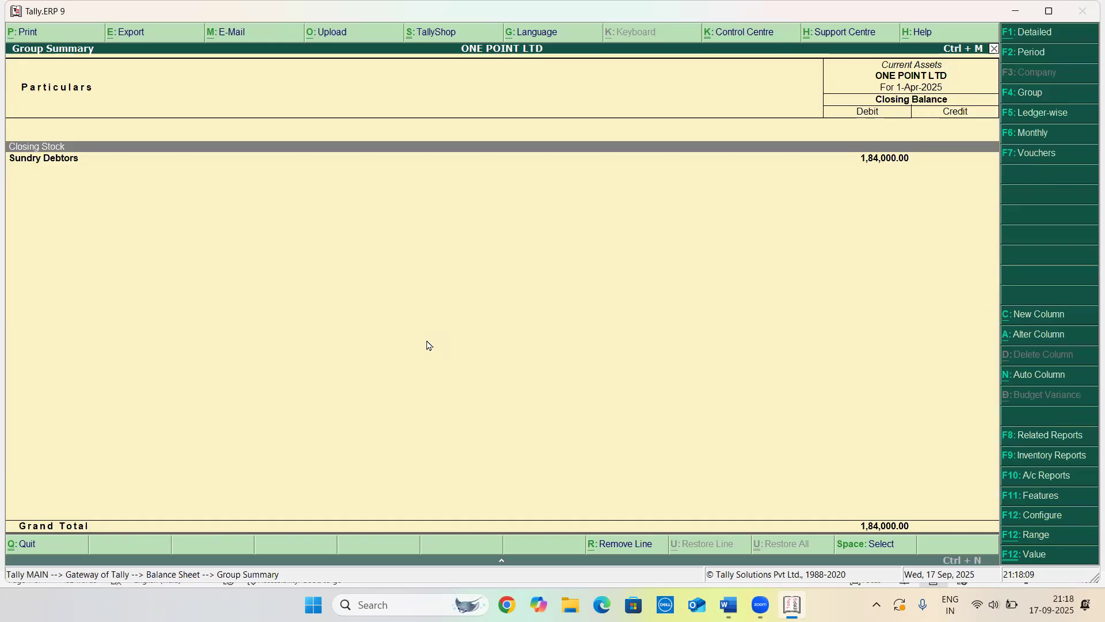
{"action": "left_click", "coordinate": [1048, 553]}
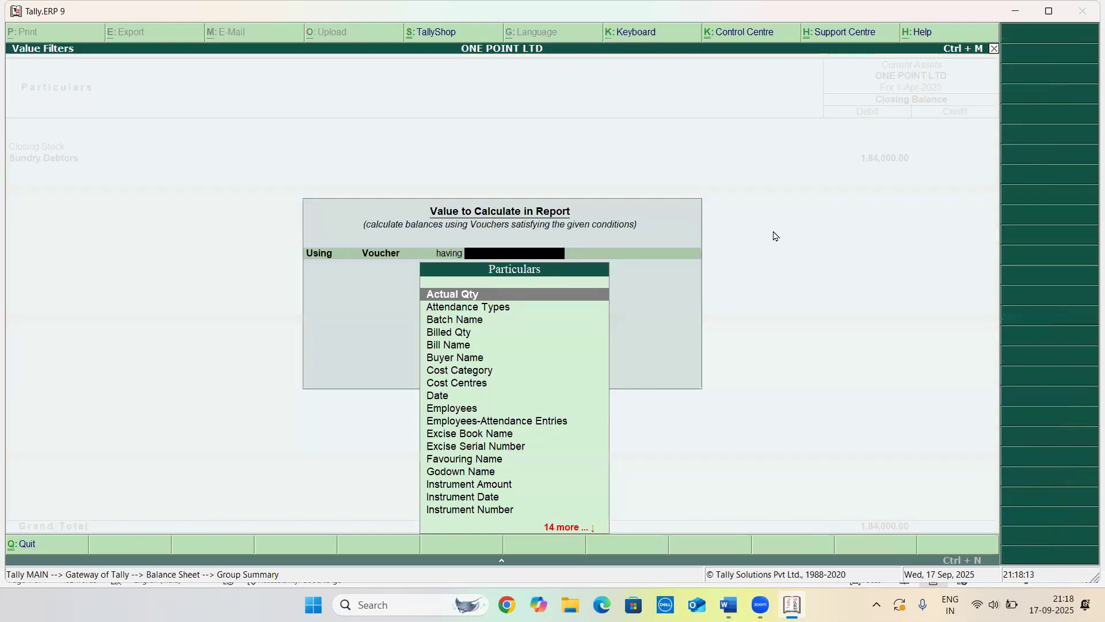
{"action": "key", "text": "Return"}
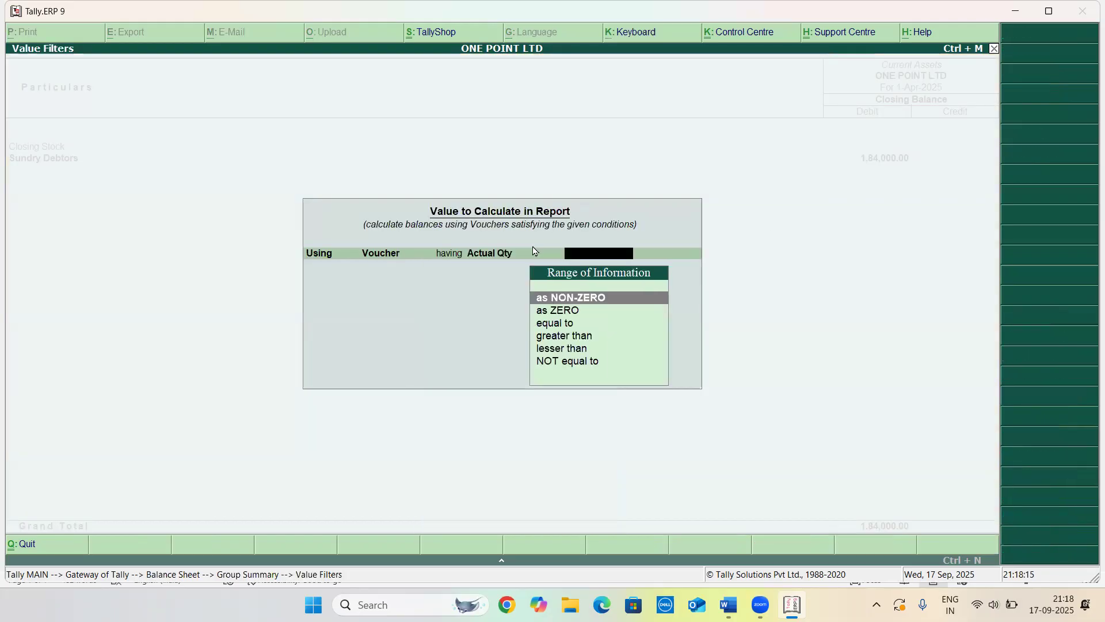
{"action": "key", "text": "Return"}
Drill from Current Assets through Sundry Debtors into the XYZ EXPORTER ledger's vouchers and monthly summary
{"action": "key", "text": "Return"}
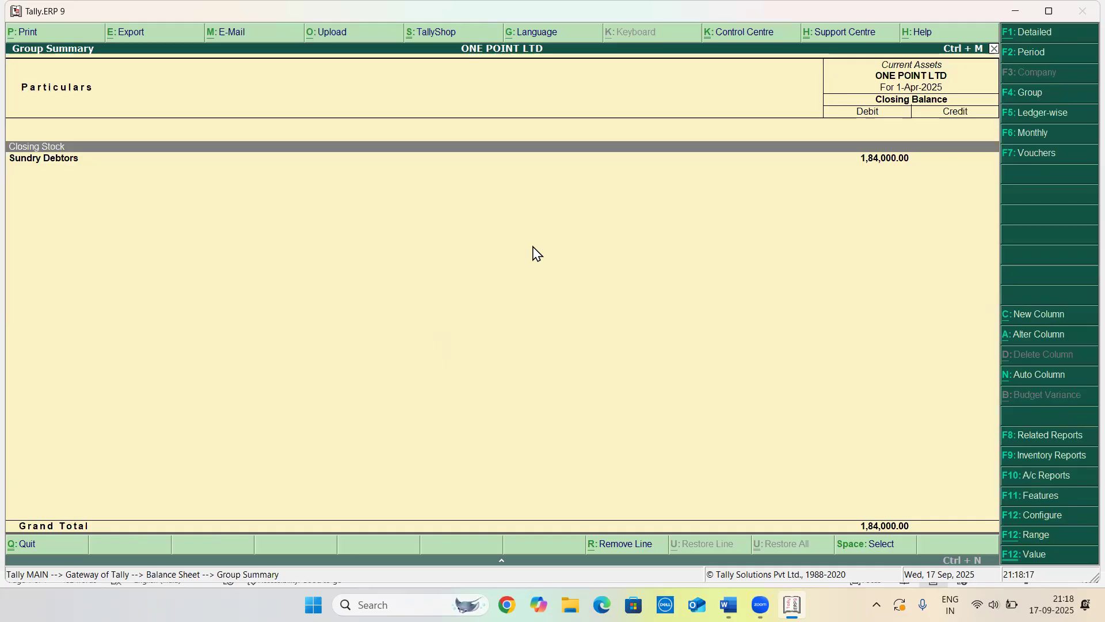
{"action": "key", "text": "Return"}
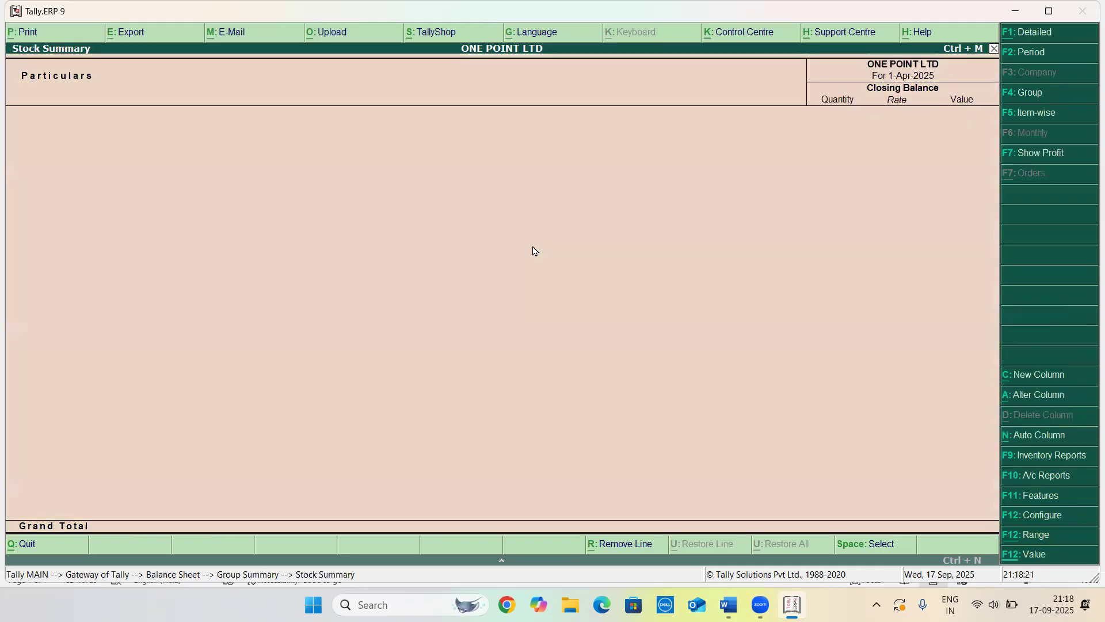
{"action": "key", "text": "Escape"}
{"action": "key", "text": "Down"}
{"action": "key", "text": "Return"}
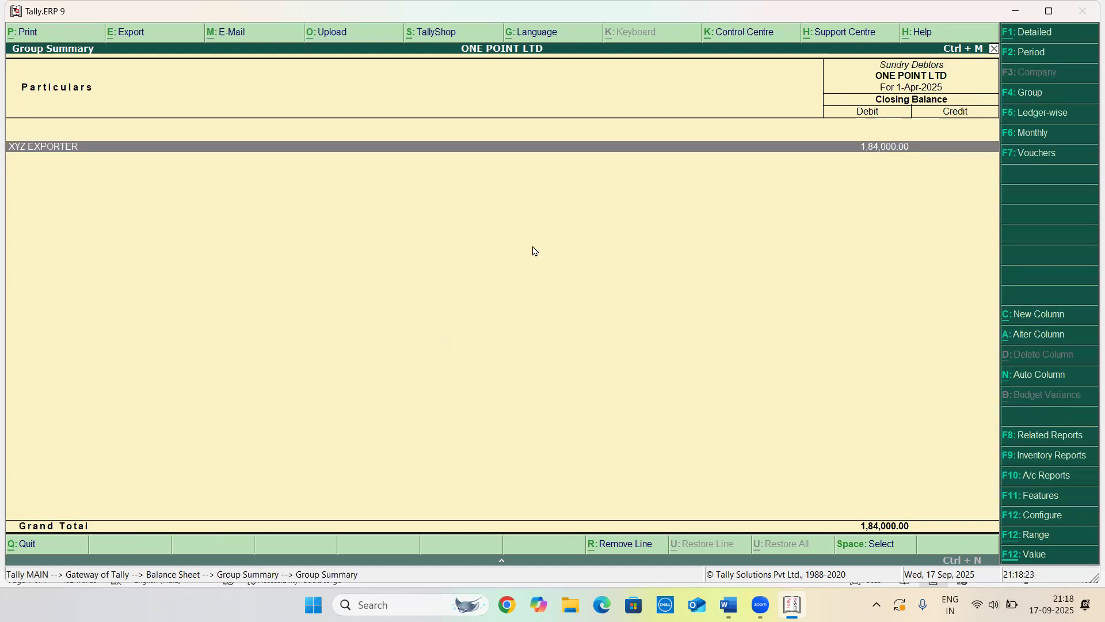
{"action": "key", "text": "Return"}
{"action": "key", "text": "Return"}
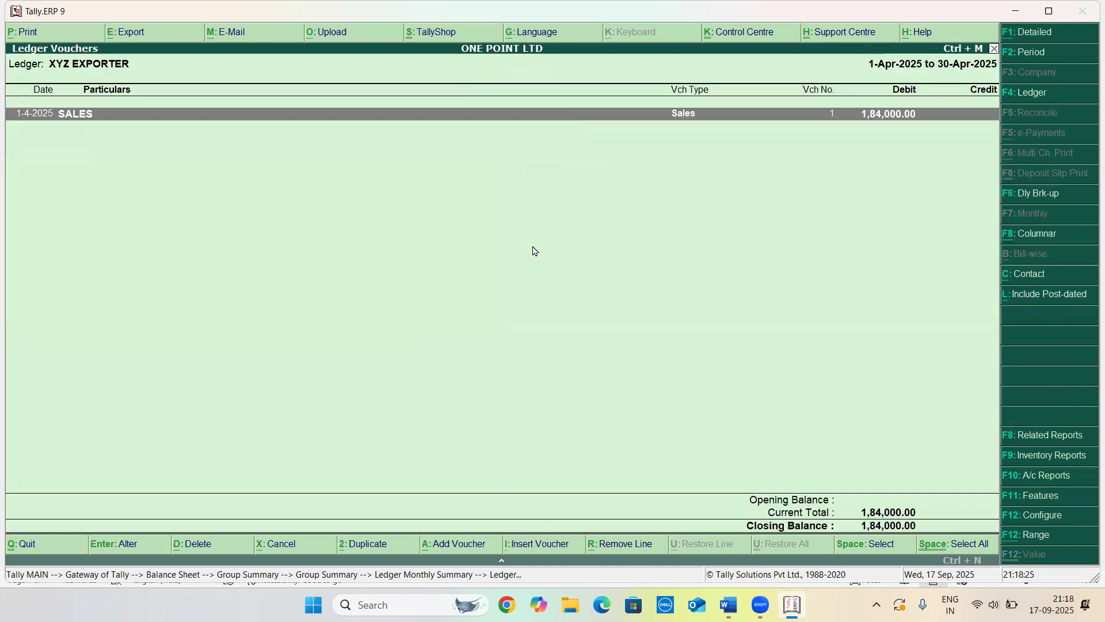
{"action": "key", "text": "Return"}
{"action": "key", "text": "Escape"}
{"action": "key", "text": "Escape"}
{"action": "key", "text": "Escape"}
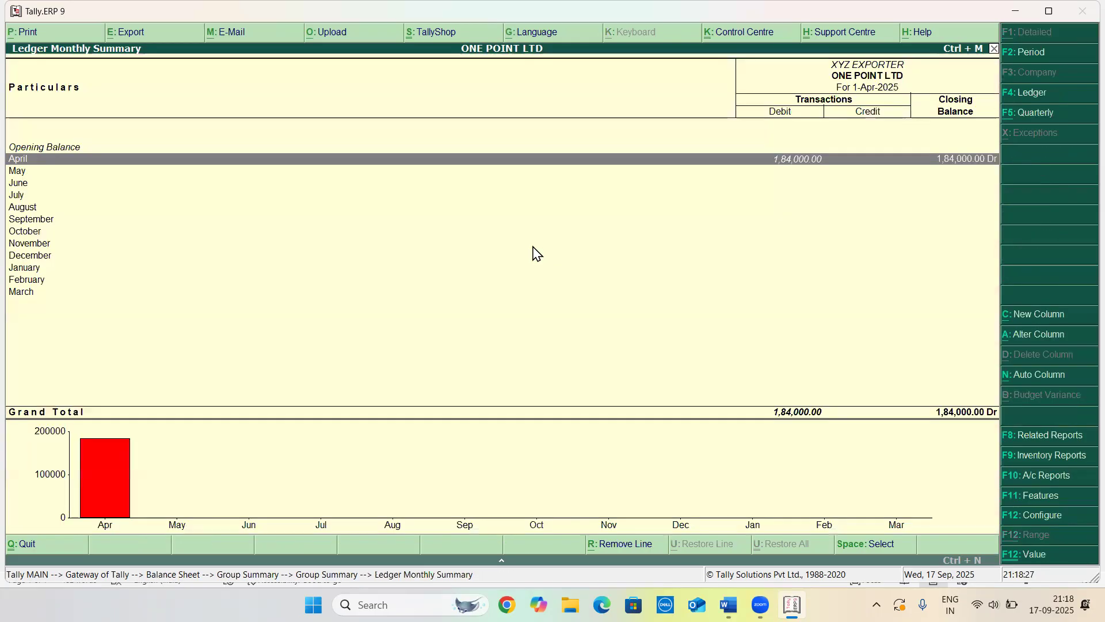
Return to the Balance Sheet and drill into Unadjusted Forex Gain/Loss down to ABC SUPPLIER's forex gain/loss details
{"action": "key", "text": "Escape"}
{"action": "key", "text": "Escape"}
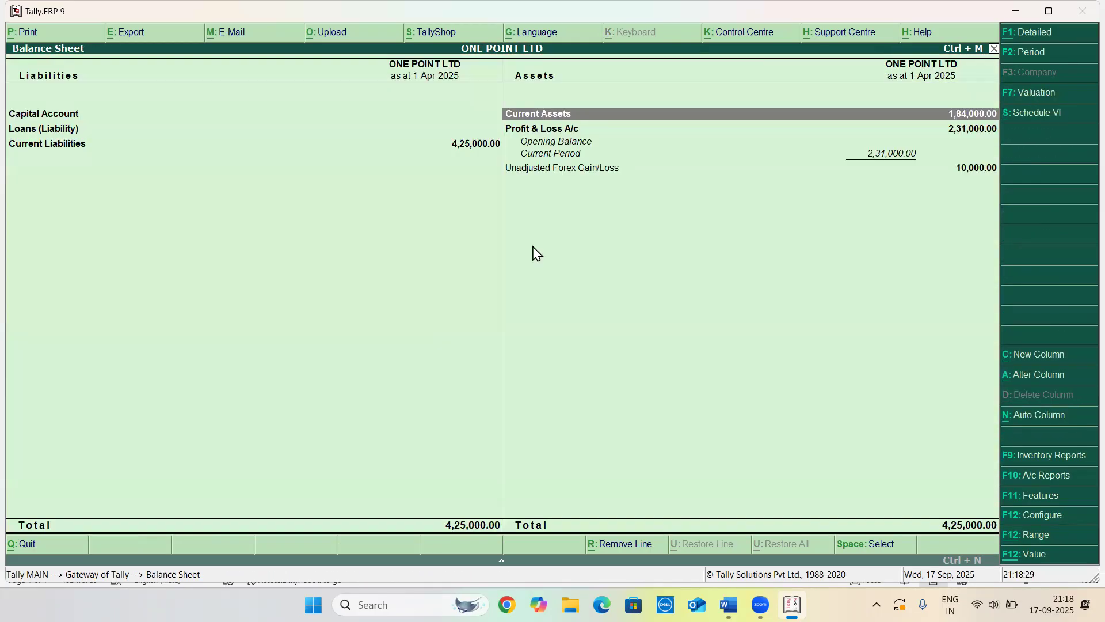
{"action": "key", "text": "Down"}
{"action": "key", "text": "Down"}
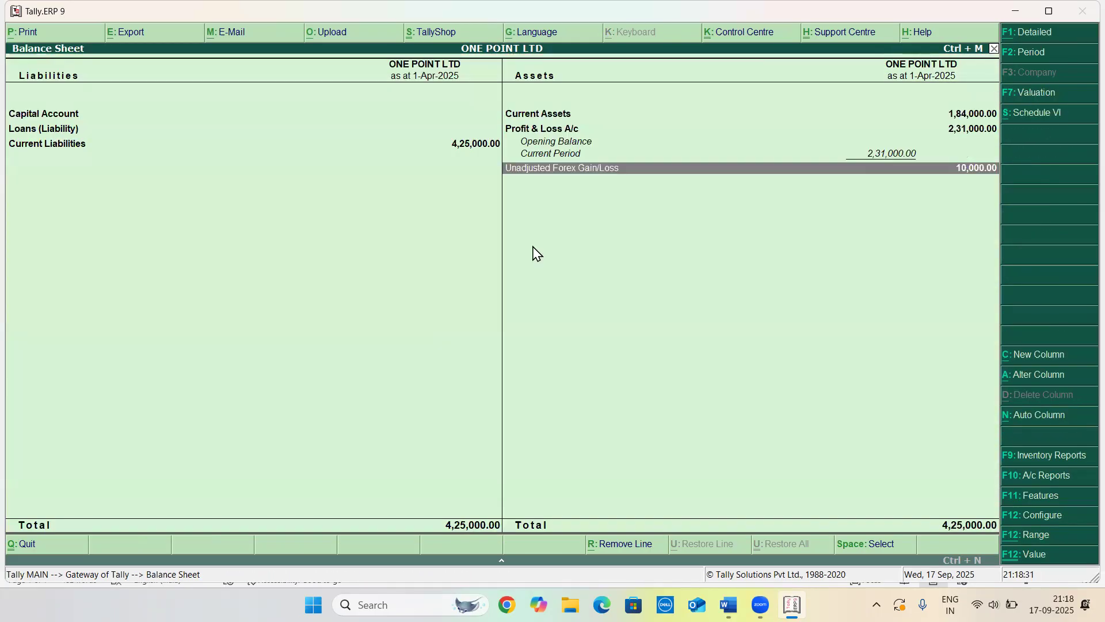
{"action": "key", "text": "Return"}
{"action": "key", "text": "Return"}
{"action": "key", "text": "Return"}
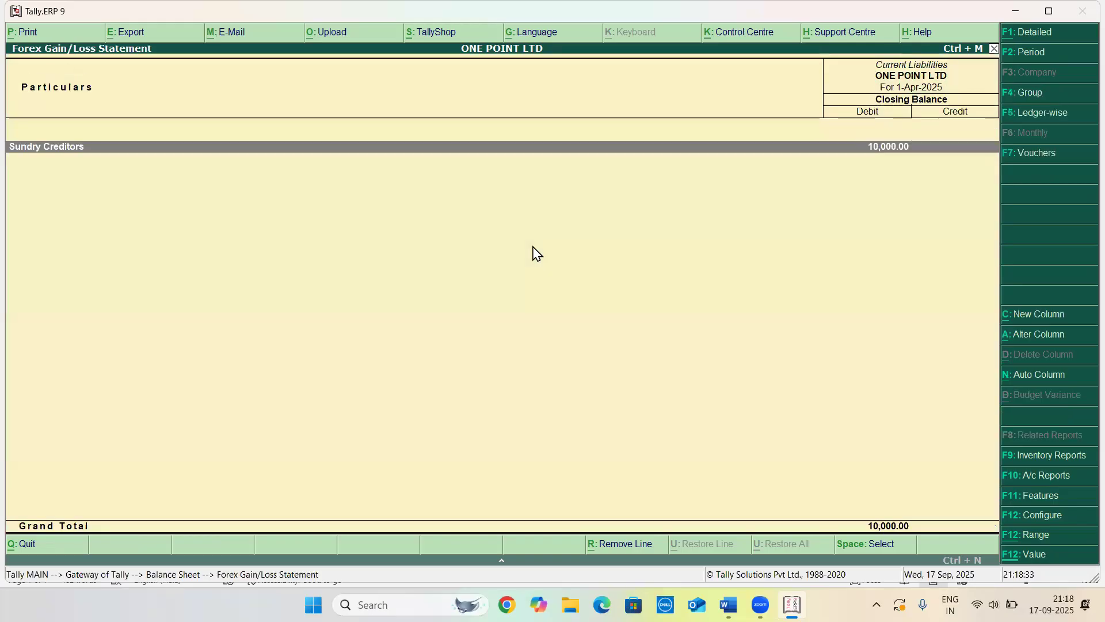
{"action": "key", "text": "Return"}
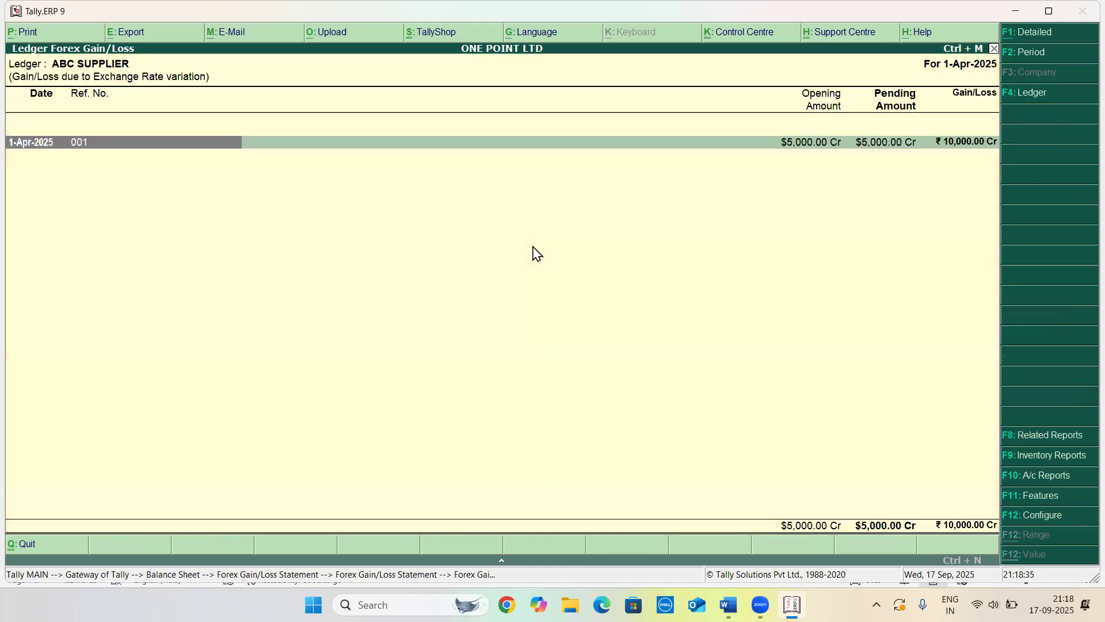
{"action": "key", "text": "shift+Return"}
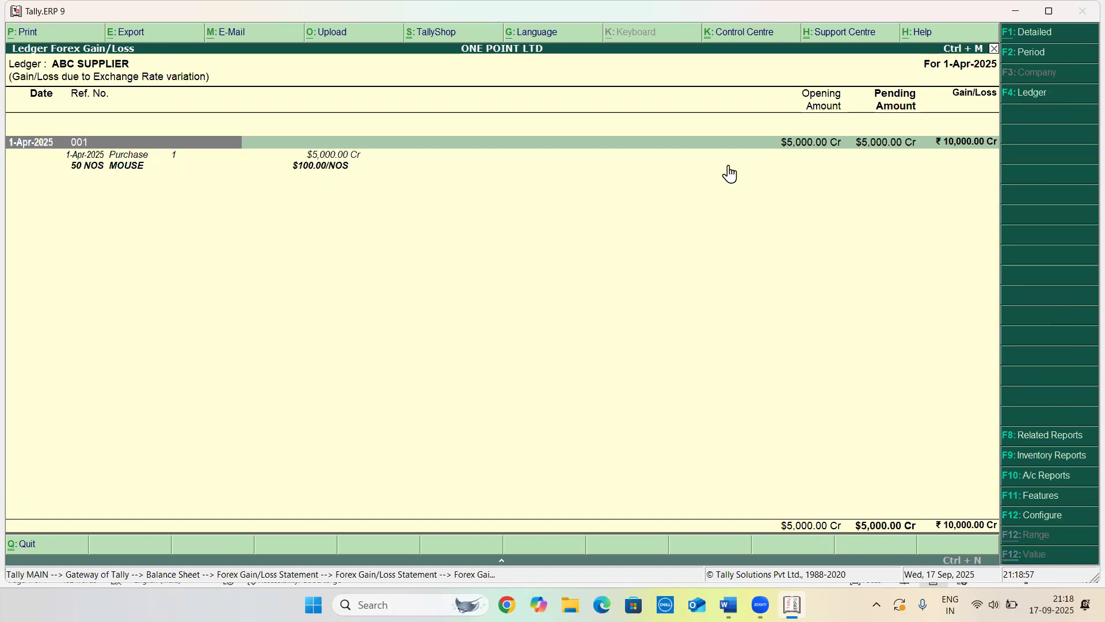
Back out to the Gateway and reopen the Balance Sheet
{"action": "key", "text": "Escape"}
{"action": "key", "text": "Escape"}
{"action": "key", "text": "Escape"}
{"action": "key", "text": "Escape"}
{"action": "key", "text": "Escape"}
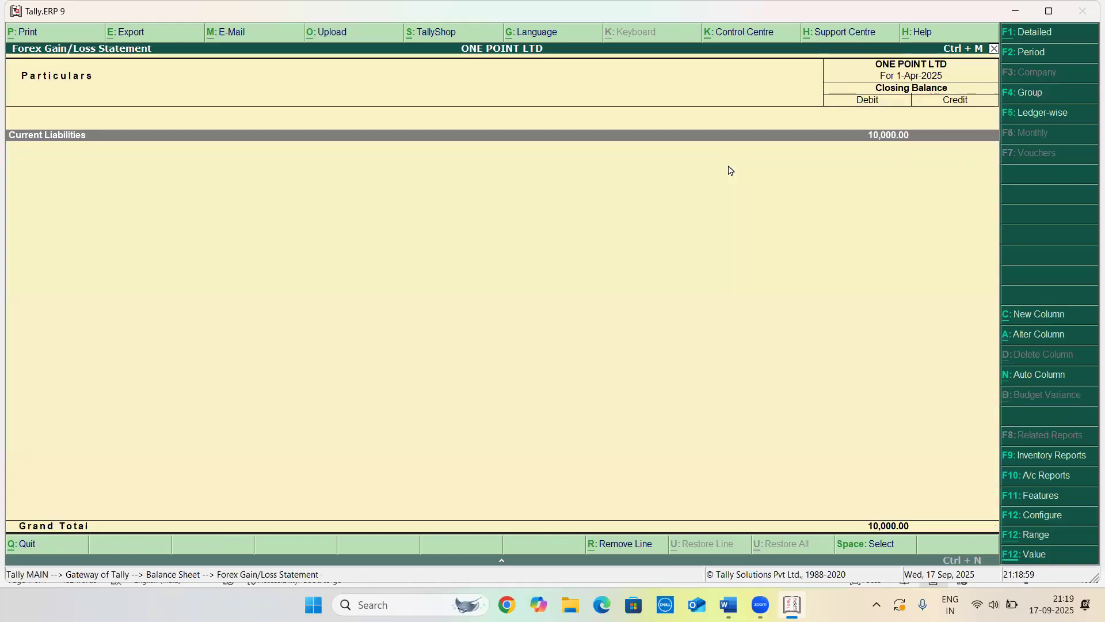
{"action": "key", "text": "n"}
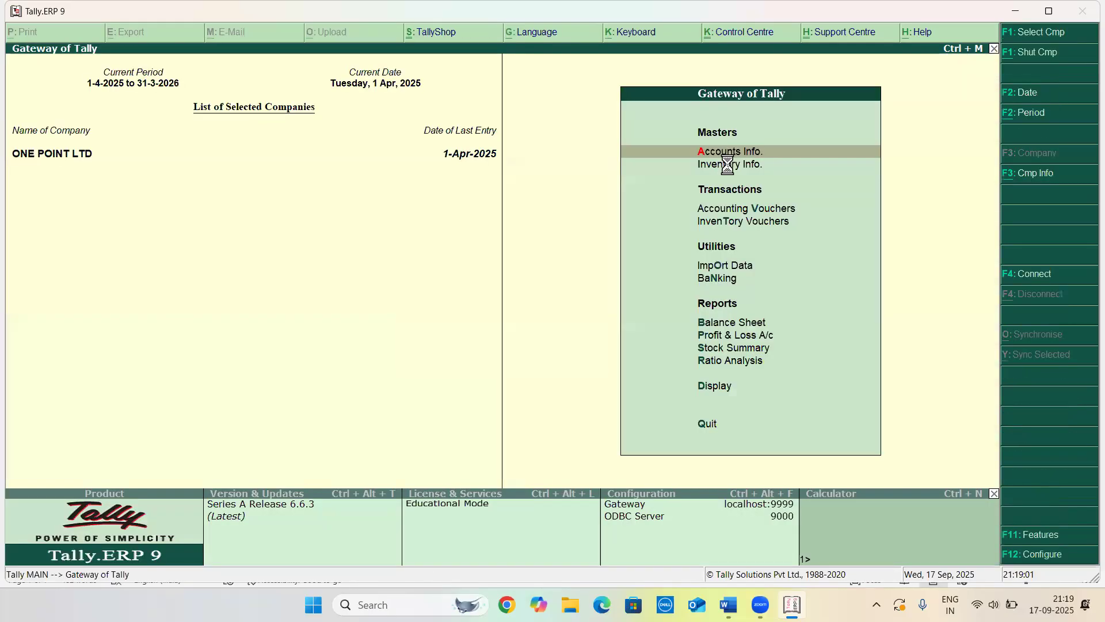
{"action": "key", "text": "Down"}
{"action": "key", "text": "Down"}
{"action": "key", "text": "Down"}
{"action": "key", "text": "Down"}
{"action": "key", "text": "Down"}
{"action": "key", "text": "Down"}
{"action": "key", "text": "Down"}
{"action": "key", "text": "Down"}
{"action": "key", "text": "Up"}
{"action": "key", "text": "Up"}
{"action": "key", "text": "Return"}
{"action": "key", "text": "Right"}
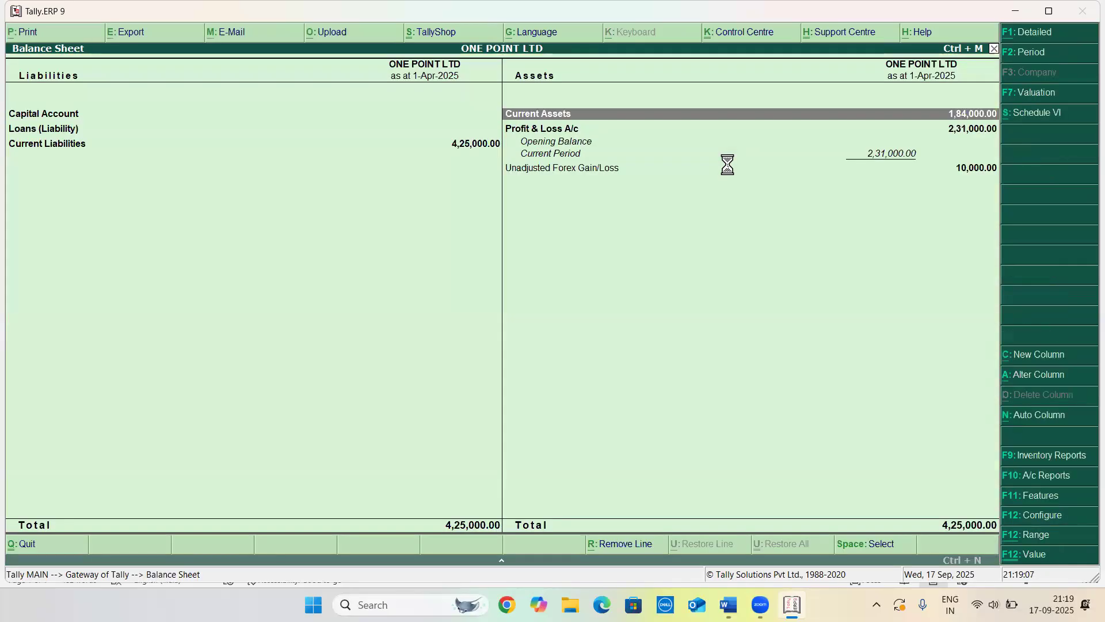
Drill into Unadjusted Forex Gain/Loss through Current Liabilities and Sundry Creditors to ABC SUPPLIER, then return to the Gateway
{"action": "key", "text": "Down"}
{"action": "key", "text": "Down"}
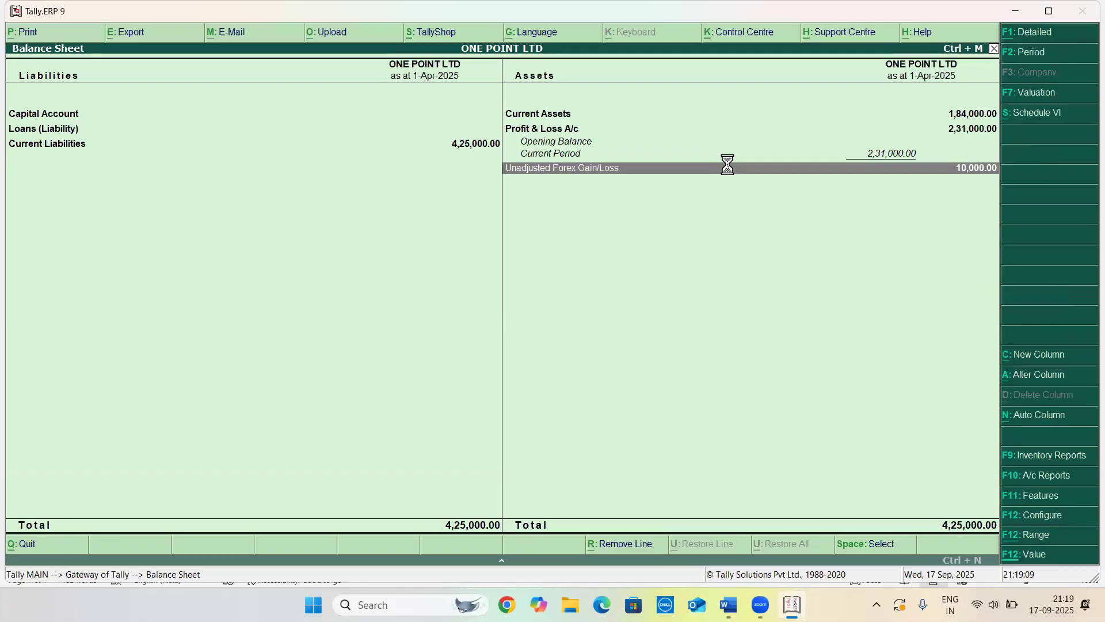
{"action": "key", "text": "Return"}
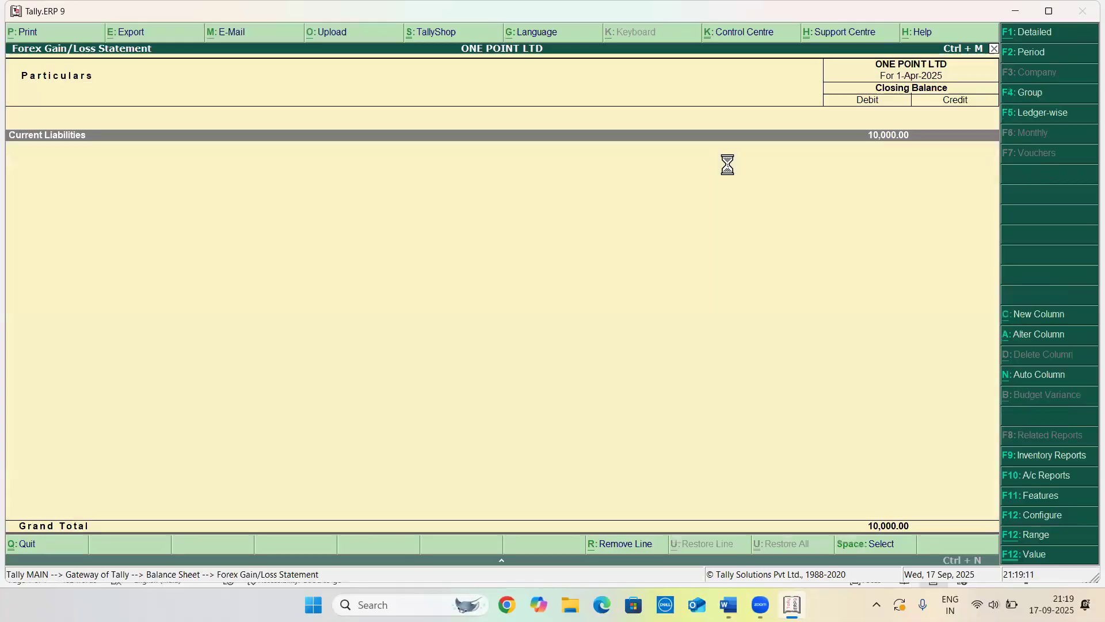
{"action": "key", "text": "Return"}
{"action": "key", "text": "Return"}
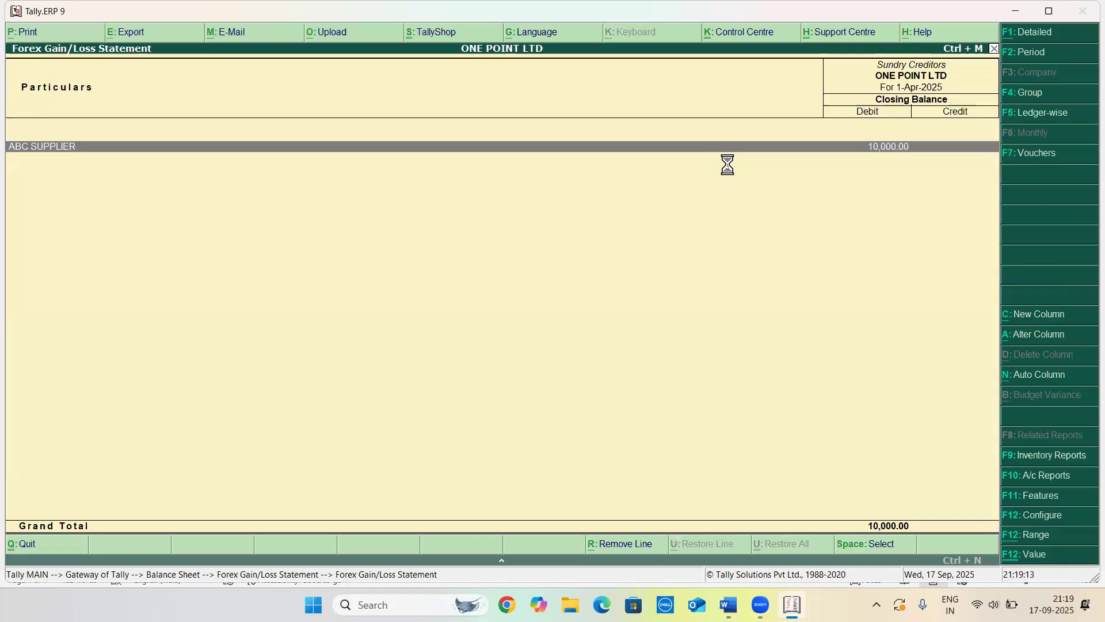
{"action": "key", "text": "Return"}
{"action": "key", "text": "Escape"}
{"action": "key", "text": "Escape"}
{"action": "key", "text": "Escape"}
{"action": "key", "text": "Escape"}
{"action": "key", "text": "Escape"}
{"action": "key", "text": "Escape"}
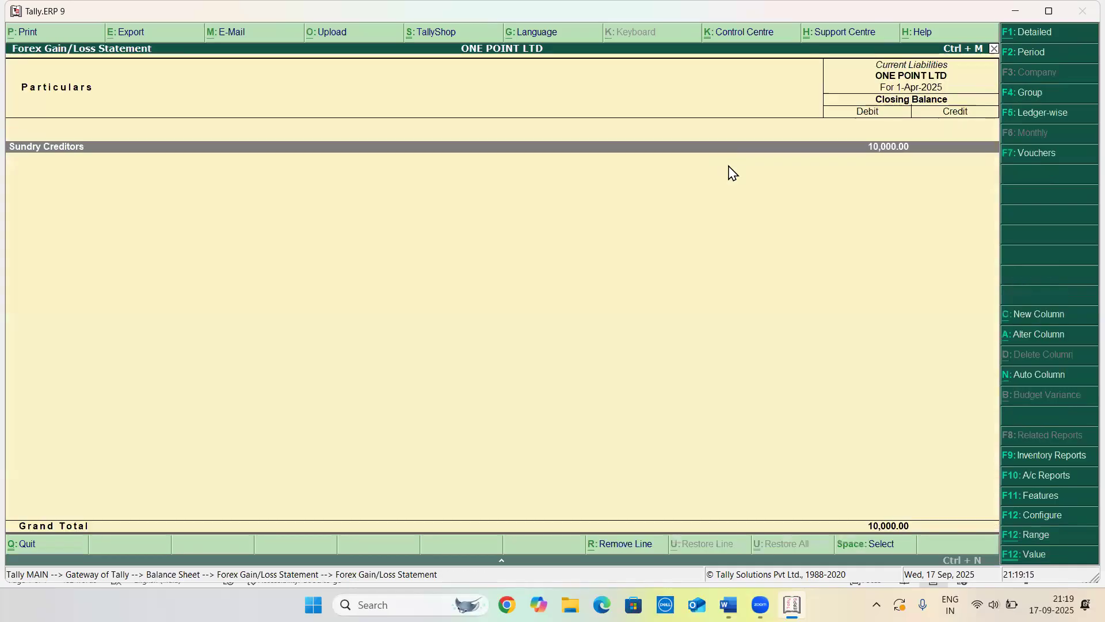
{"action": "key", "text": "Escape"}
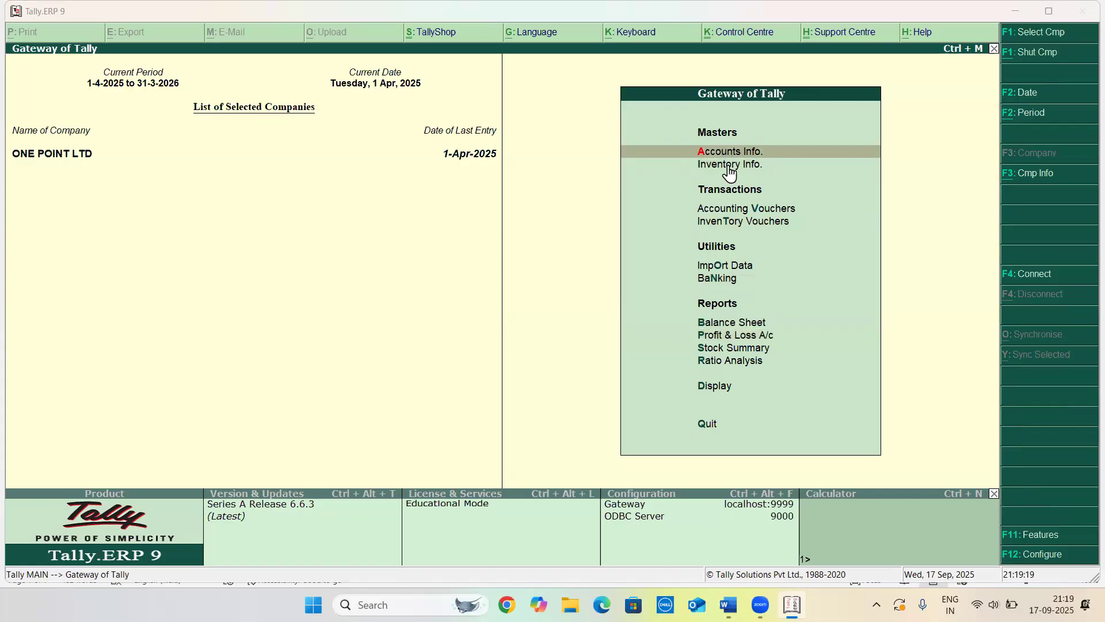
Switch to the Word document to read practice question 4 on the $2,500 supplier payment, then return to Tally
{"action": "key", "text": "alt+Tab"}
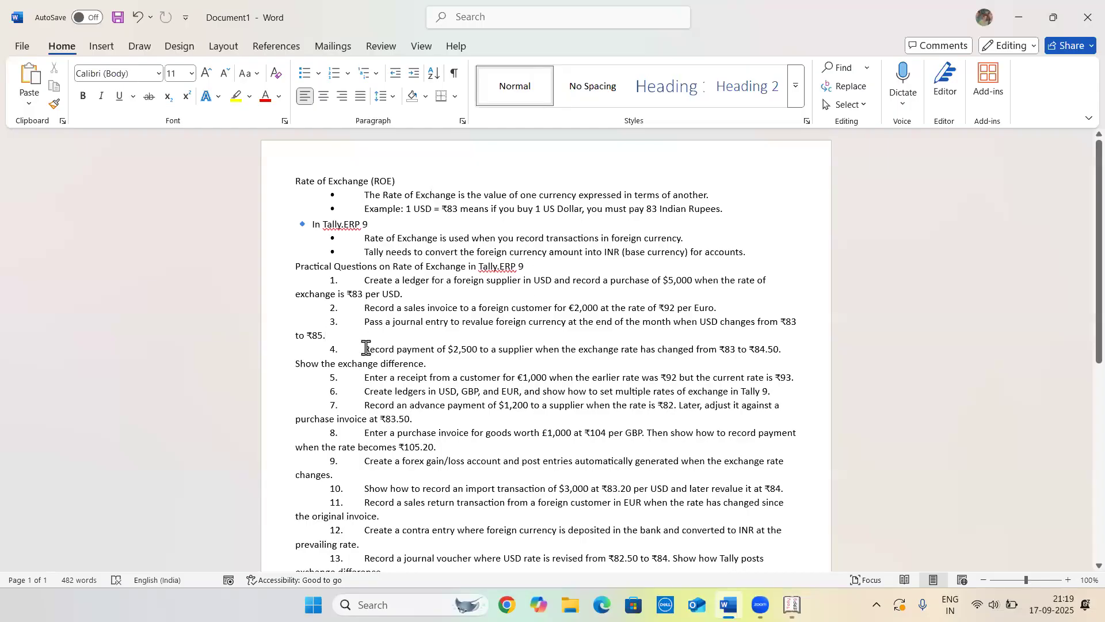
{"action": "left_click_drag", "start_coordinate": [364, 349], "coordinate": [452, 355]}
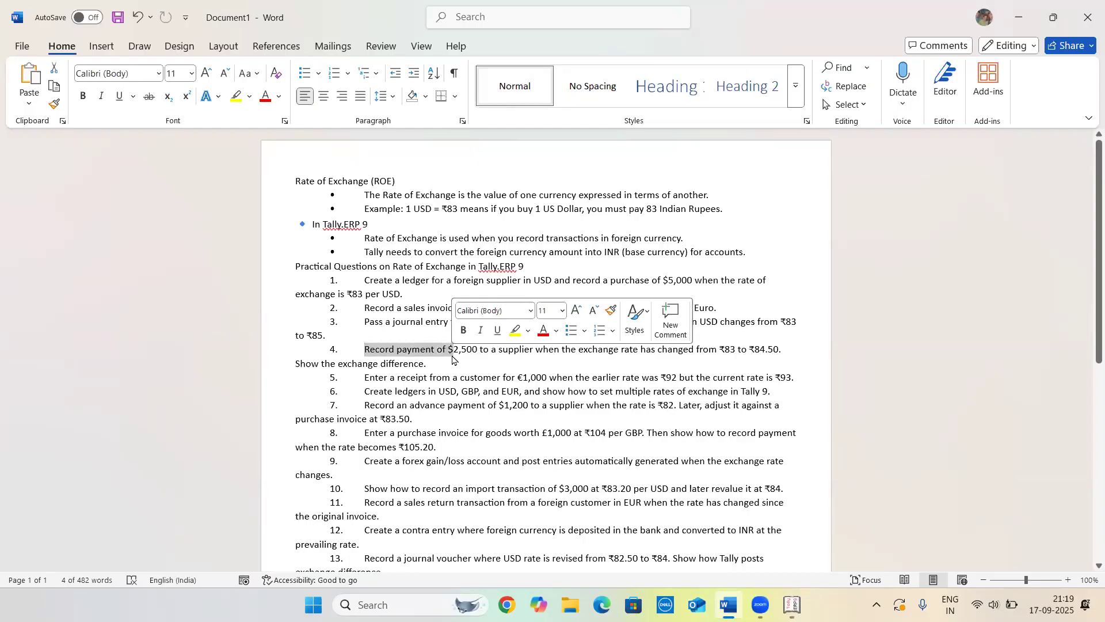
{"action": "left_click", "coordinate": [489, 350]}
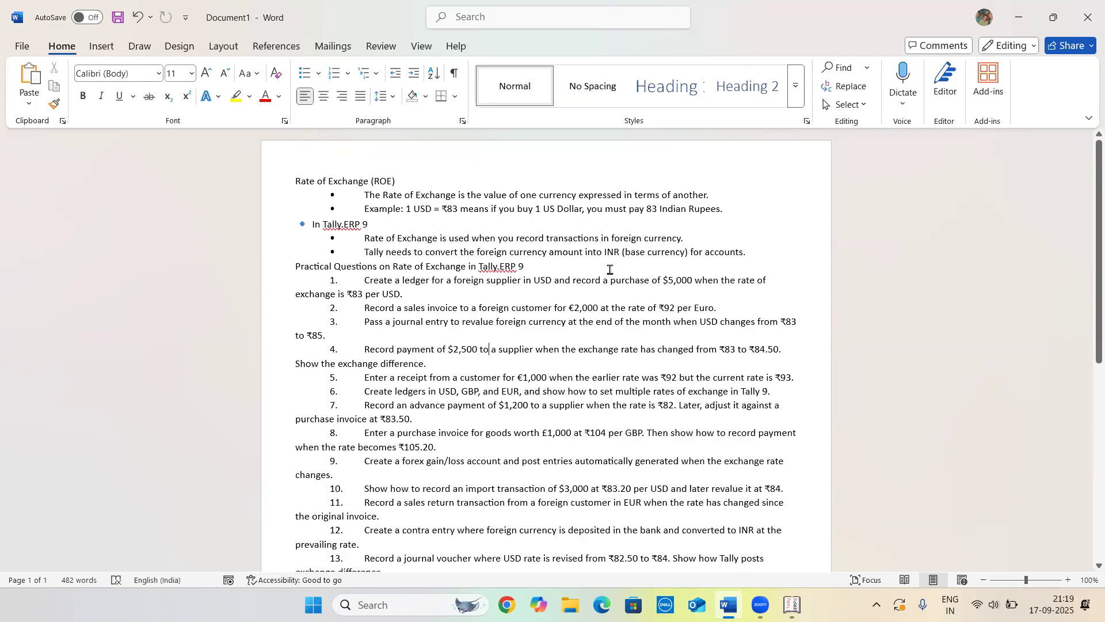
{"action": "left_click", "coordinate": [425, 281]}
{"action": "key", "text": "alt+Tab"}
Start a Payment voucher and debit the ABC SUPPLIER ledger
{"action": "key", "text": "Down"}
{"action": "key", "text": "Down"}
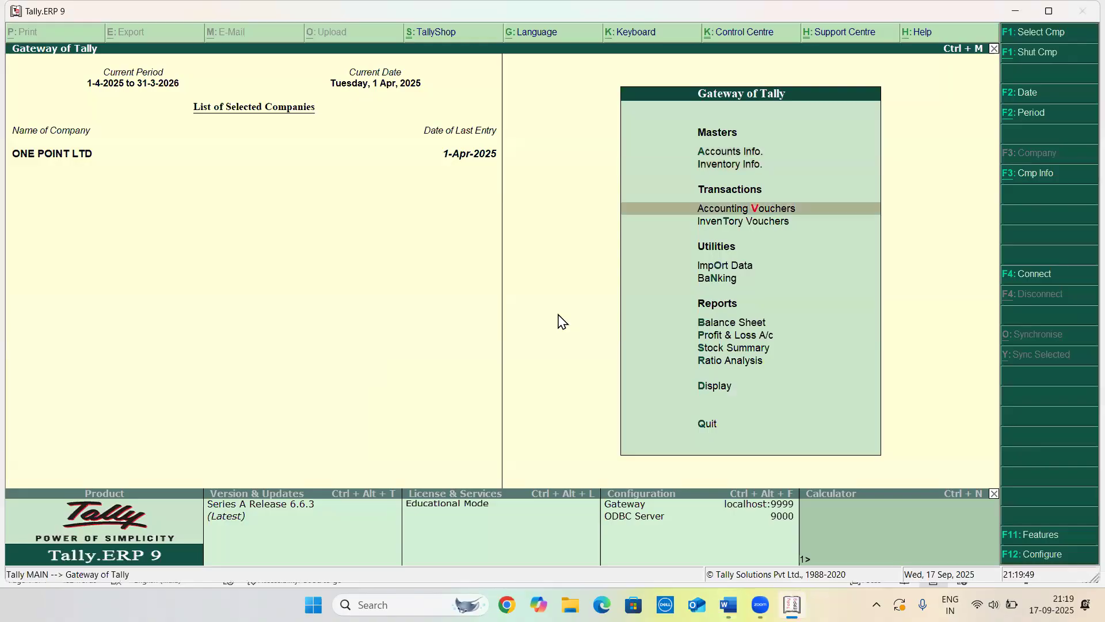
{"action": "key", "text": "Return"}
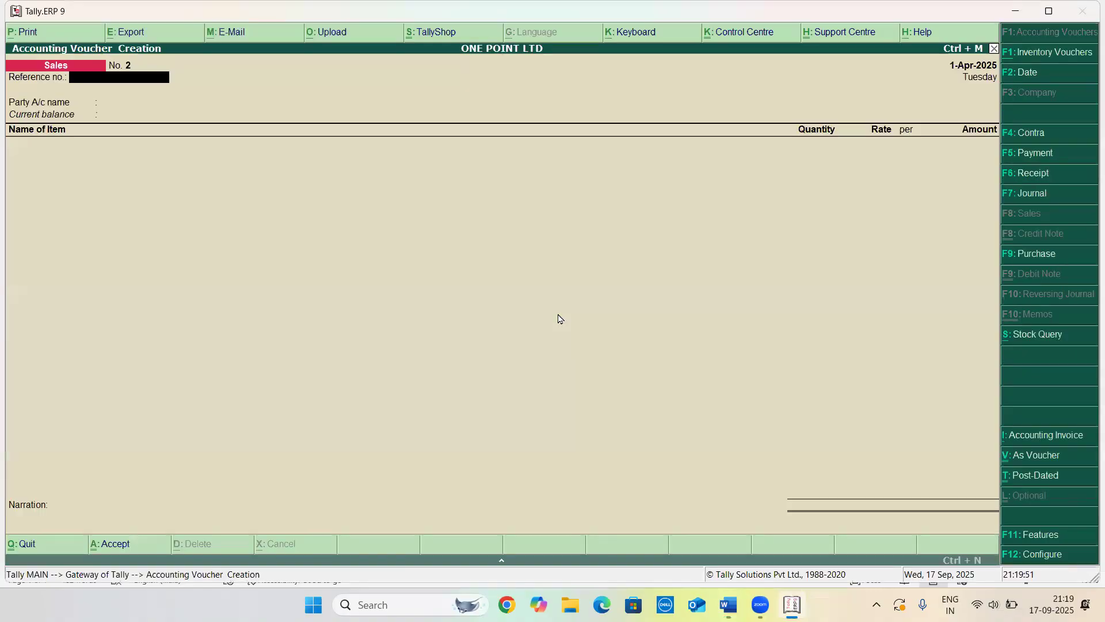
{"action": "key", "text": "F5"}
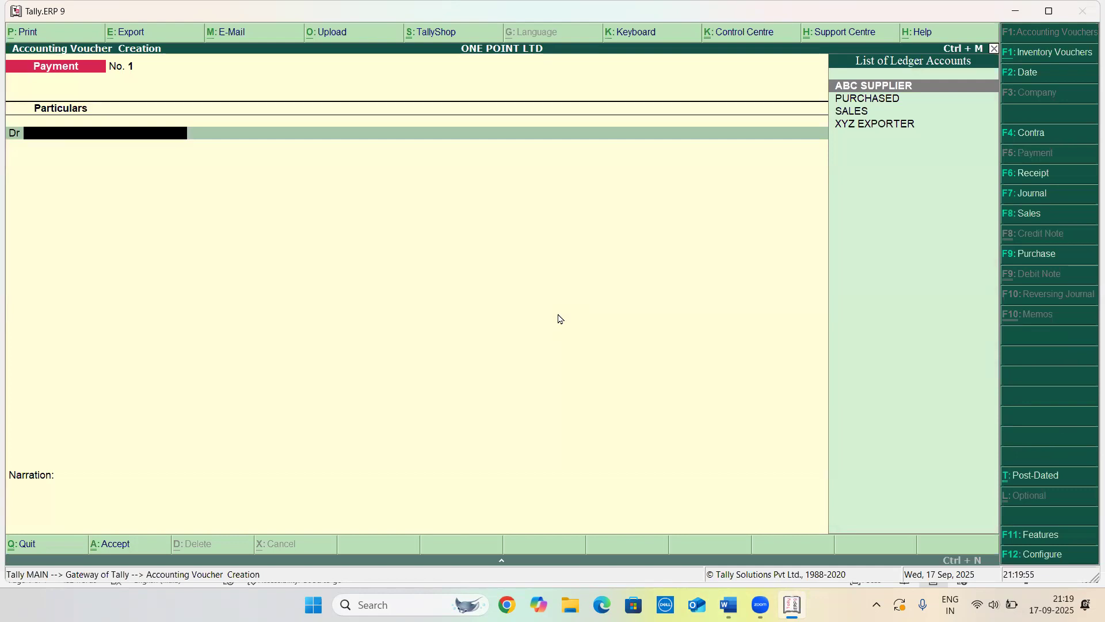
{"action": "type", "text": "AB"}
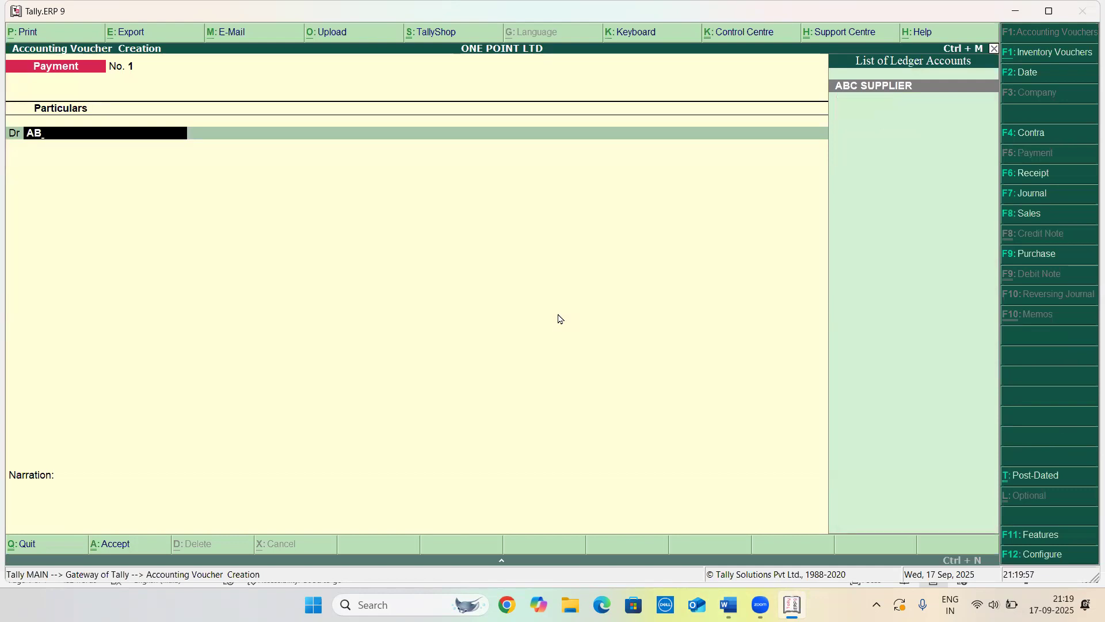
{"action": "key", "text": "Return"}
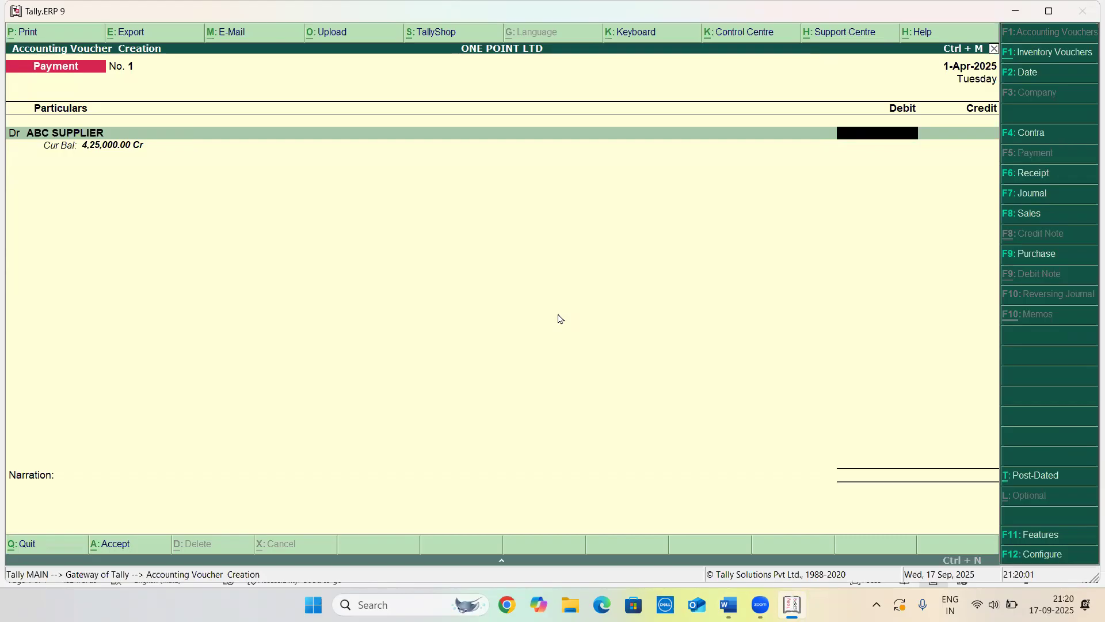
Enter the supplier debit as $2,500 at an exchange rate of ₹84.50/$
{"action": "type", "text": "$2500"}
{"action": "key", "text": "Return"}
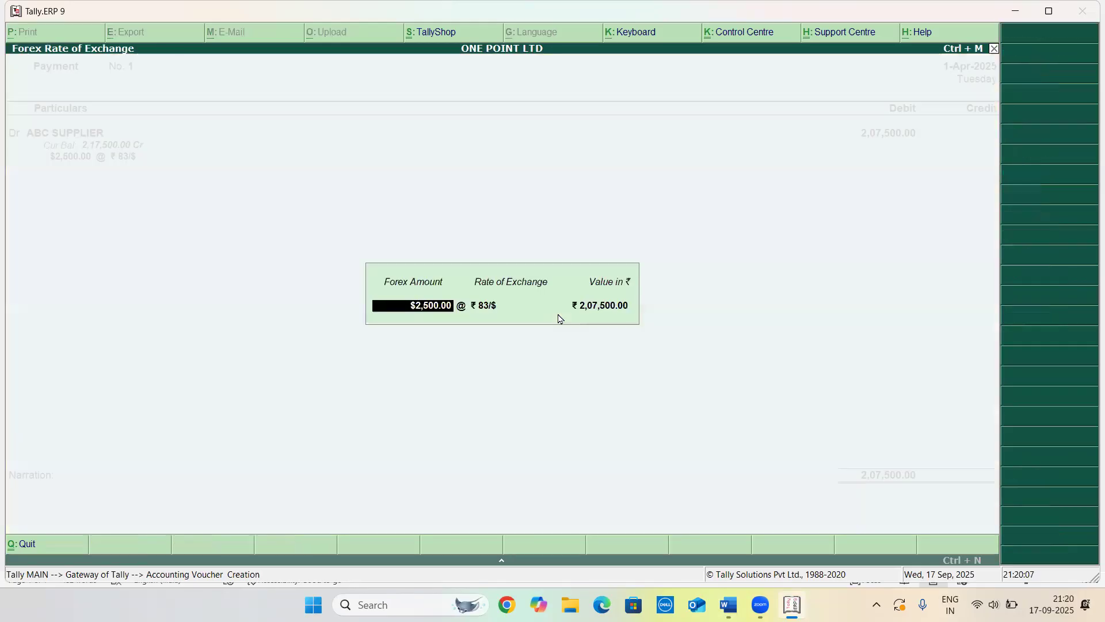
{"action": "key", "text": "Return"}
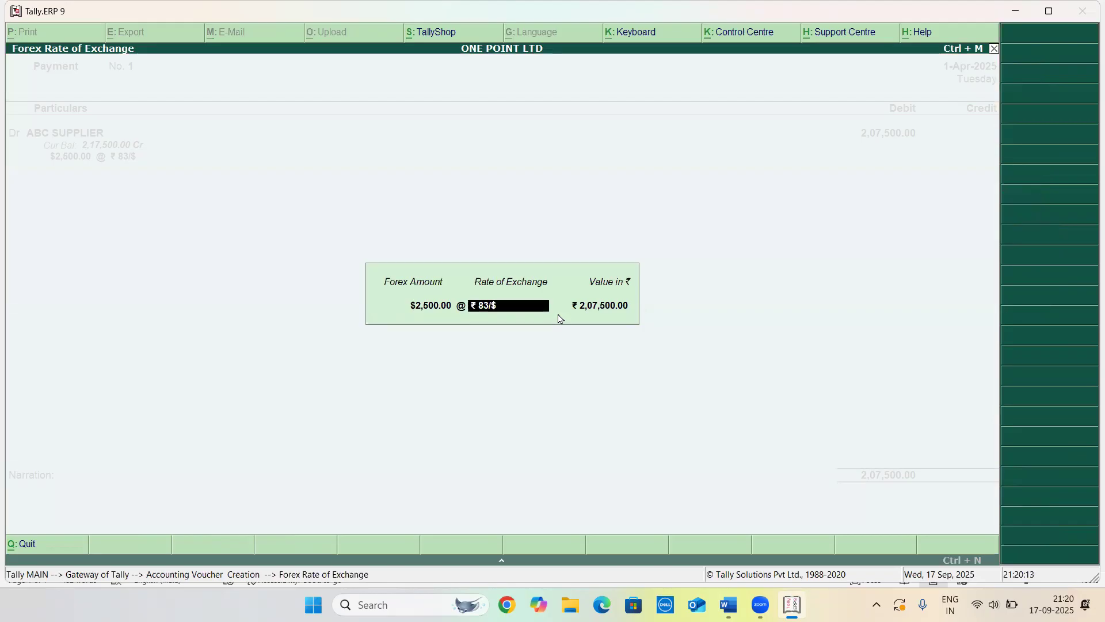
{"action": "type", "text": "84.50/$"}
{"action": "key", "text": "Return"}
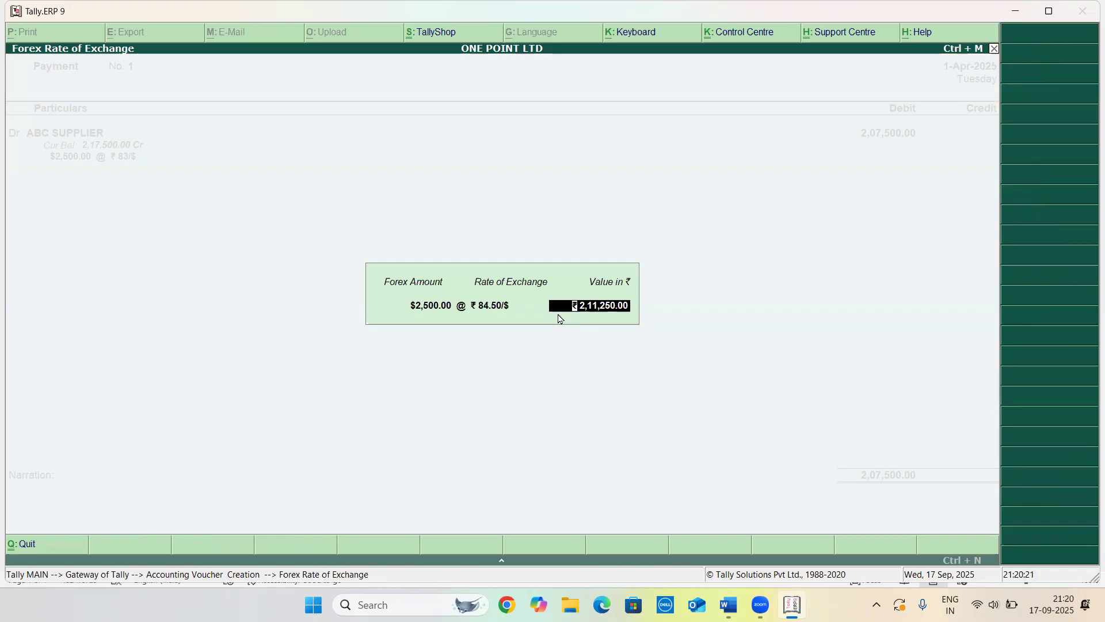
{"action": "key", "text": "Return"}
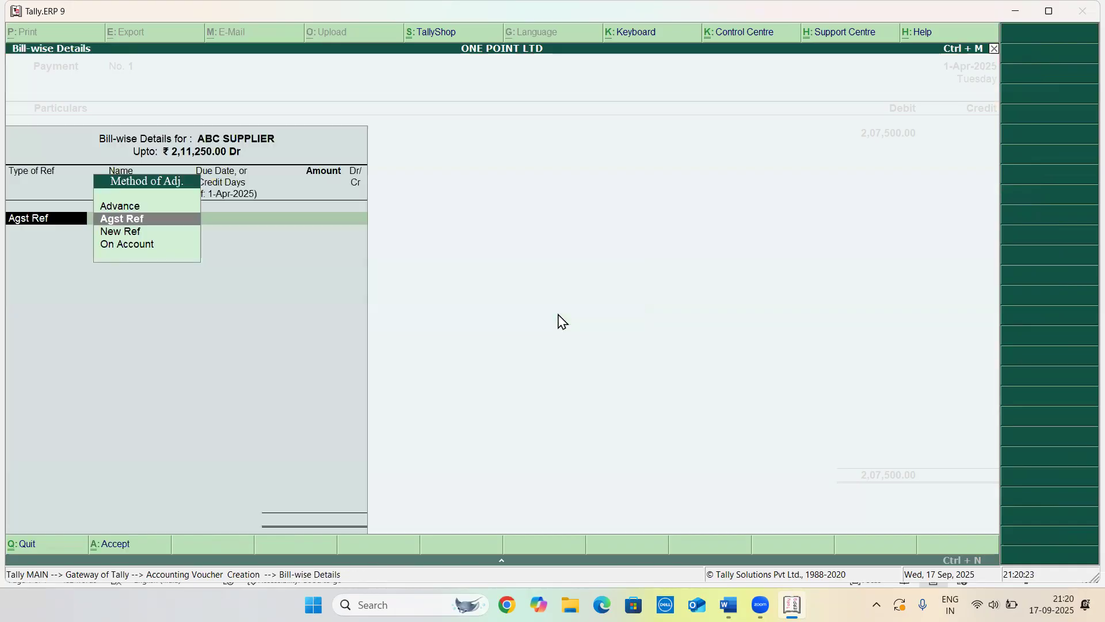
Adjust the payment against bill reference 001 in the bill-wise details
{"action": "key", "text": "Return"}
{"action": "key", "text": "Return"}
{"action": "key", "text": "Return"}
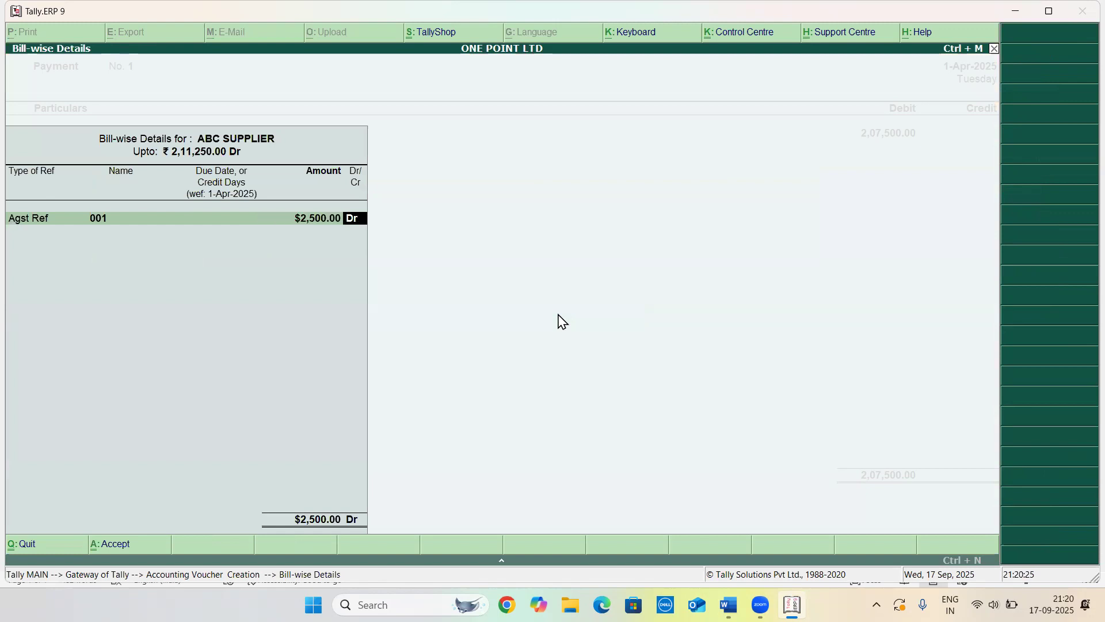
{"action": "key", "text": "Return"}
{"action": "key", "text": "Return"}
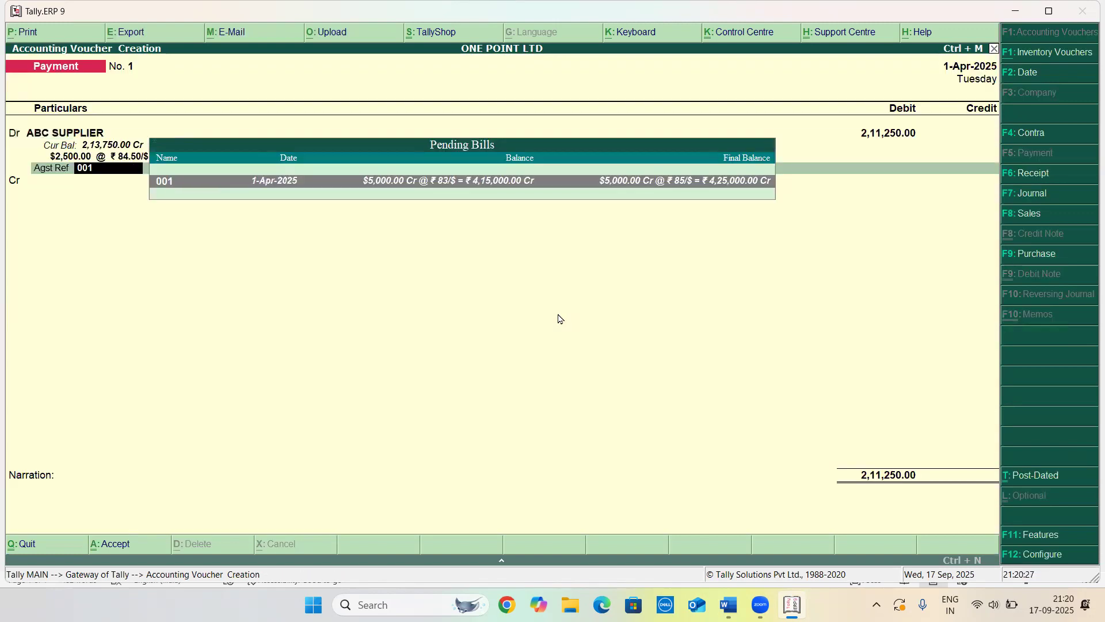
{"action": "key", "text": "Return"}
{"action": "key", "text": "Return"}
{"action": "key", "text": "Return"}
{"action": "key", "text": "Return"}
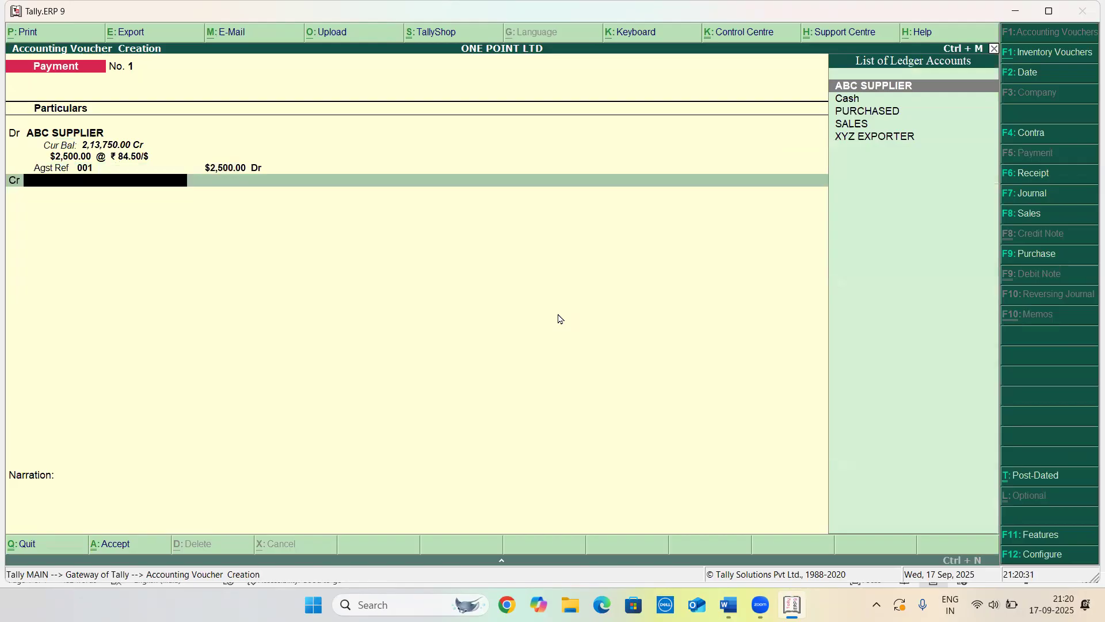
Credit the Cash ledger for the same amount at ₹84.50/$ and accept the payment voucher
{"action": "key", "text": "Down"}
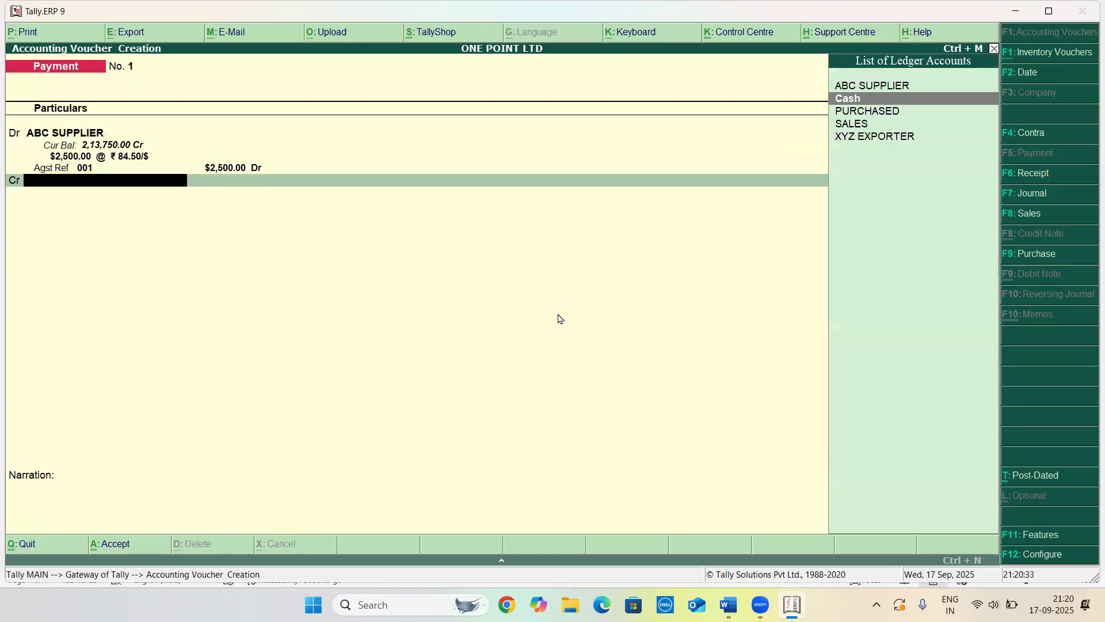
{"action": "key", "text": "Return"}
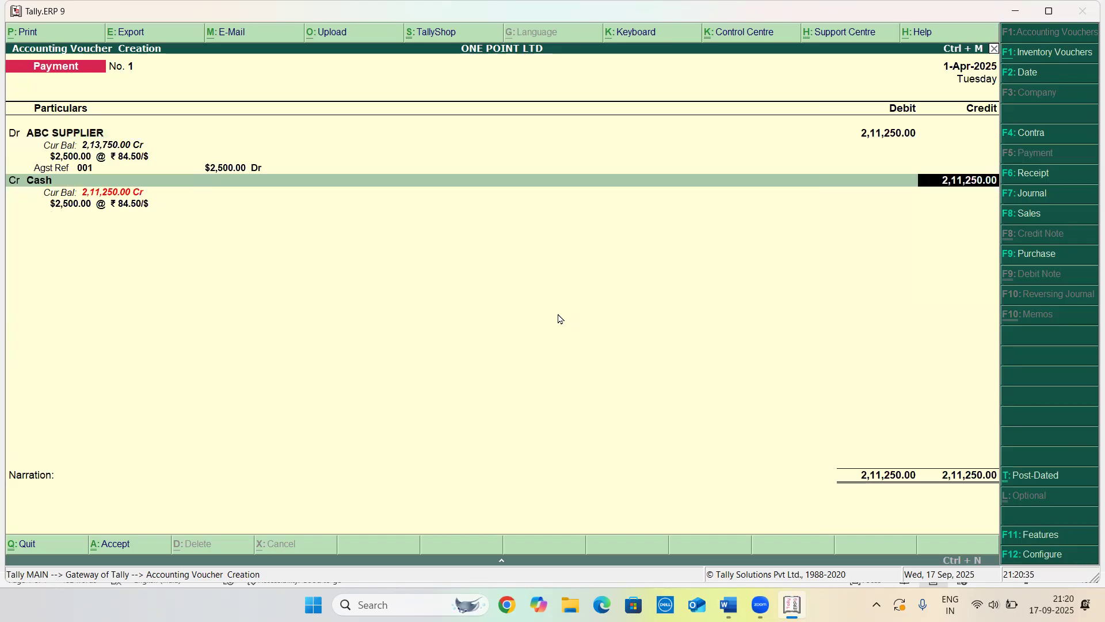
{"action": "key", "text": "Return"}
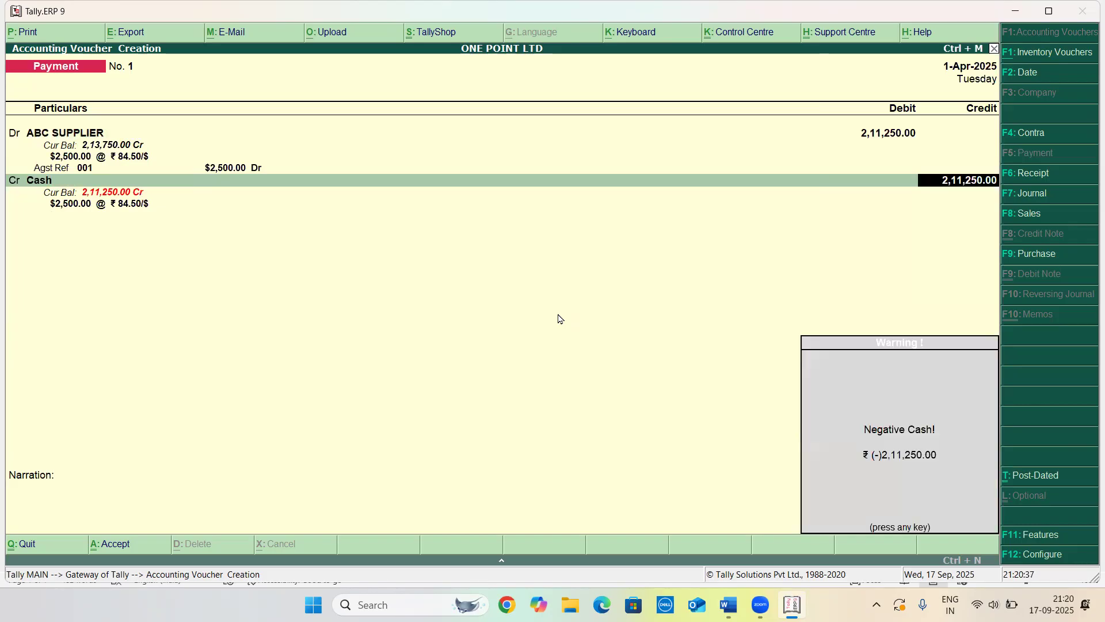
{"action": "key", "text": "Return"}
{"action": "key", "text": "Return"}
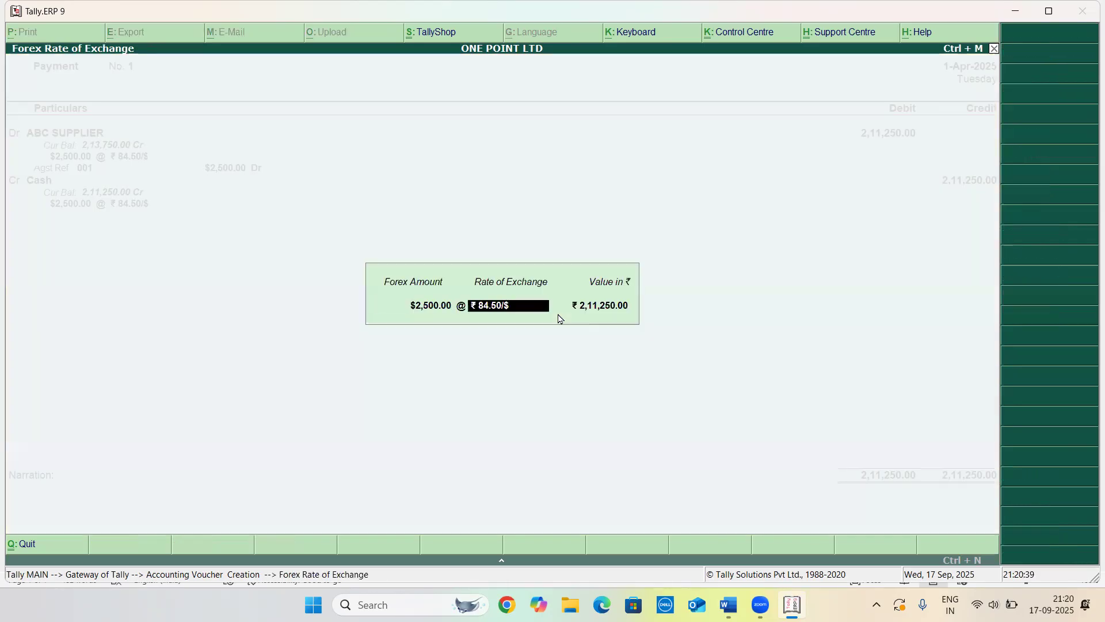
{"action": "key", "text": "Return"}
{"action": "key", "text": "Return"}
{"action": "key", "text": "Return"}
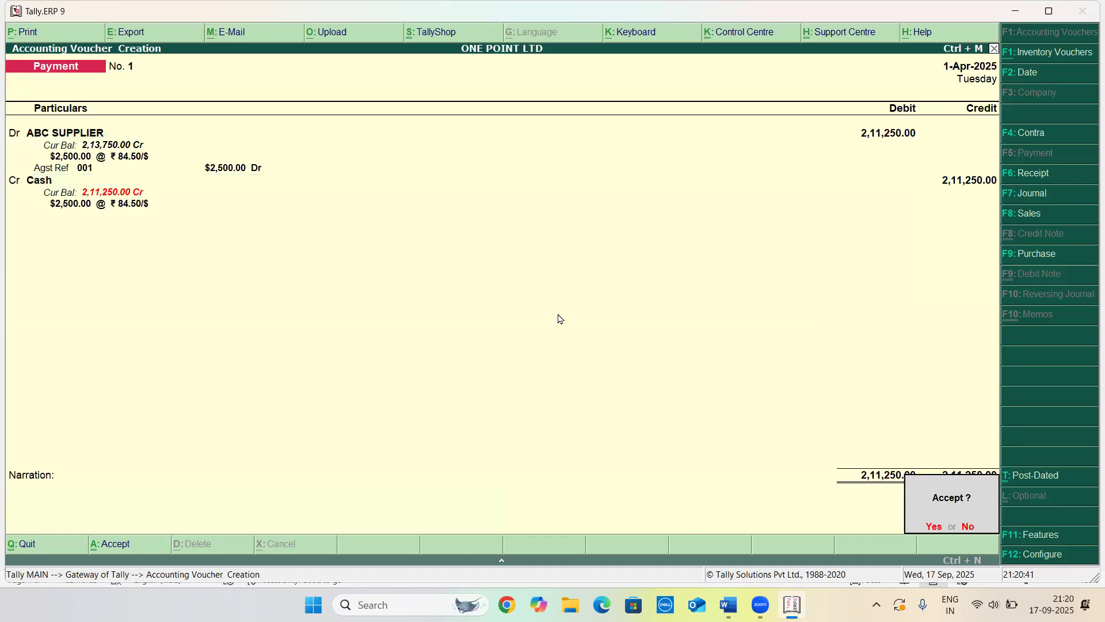
{"action": "key", "text": "Return"}
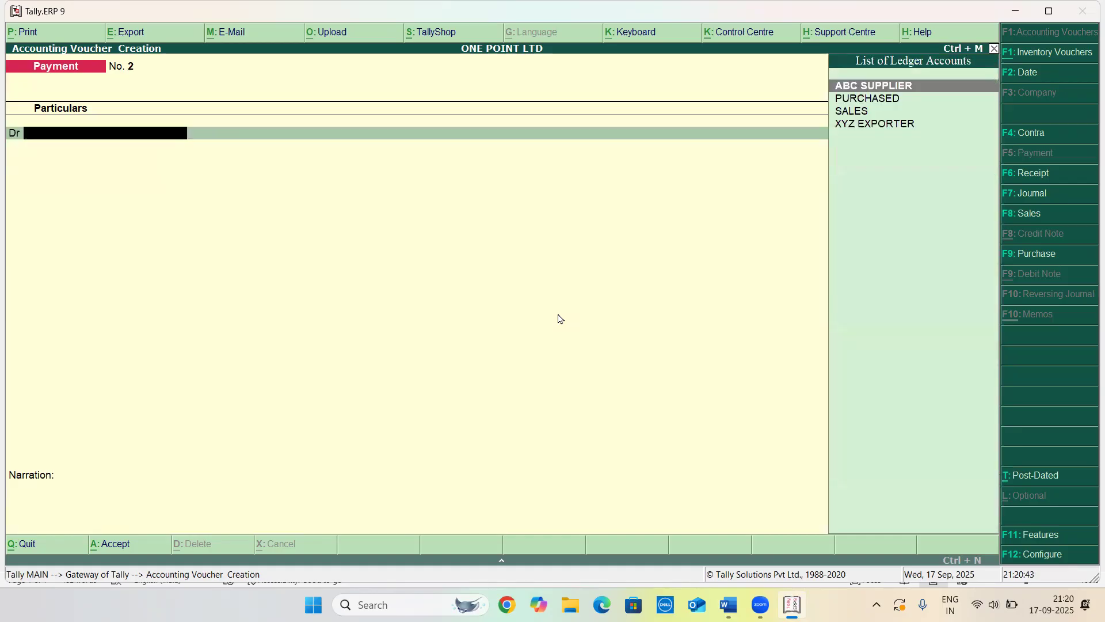
Leave the voucher screen and open the Profit & Loss A/c report
{"action": "key", "text": "Escape"}
{"action": "key", "text": "Down"}
{"action": "key", "text": "Down"}
{"action": "key", "text": "Down"}
{"action": "key", "text": "Down"}
{"action": "key", "text": "Down"}
{"action": "key", "text": "Down"}
{"action": "key", "text": "Up"}
{"action": "key", "text": "Return"}
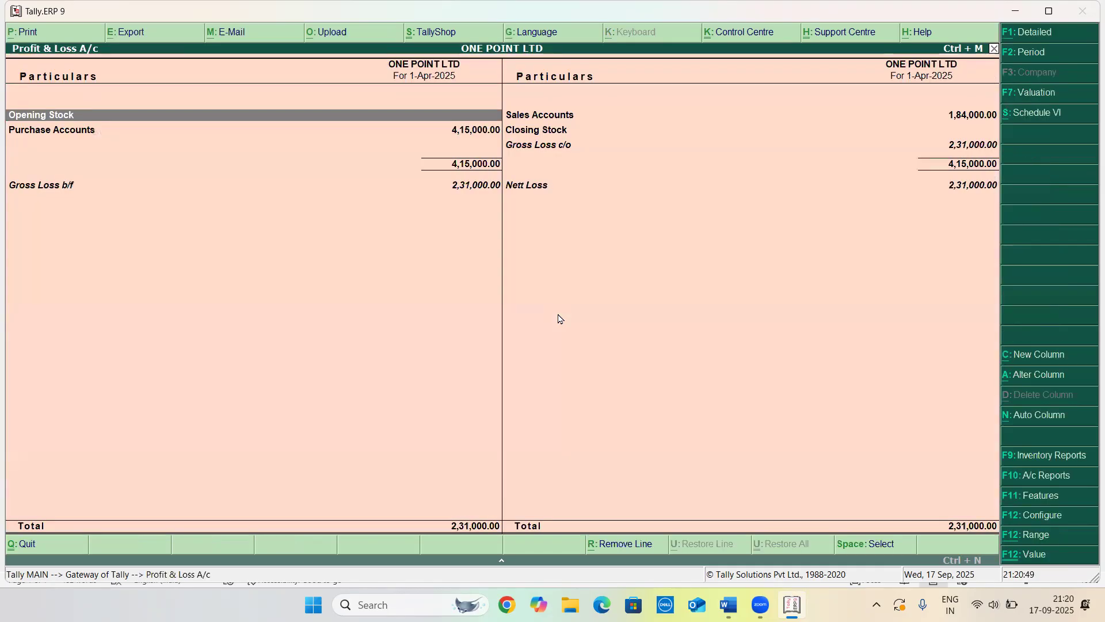
Leave the Profit & Loss report and open the Balance Sheet
{"action": "key", "text": "Escape"}
{"action": "key", "text": "Up"}
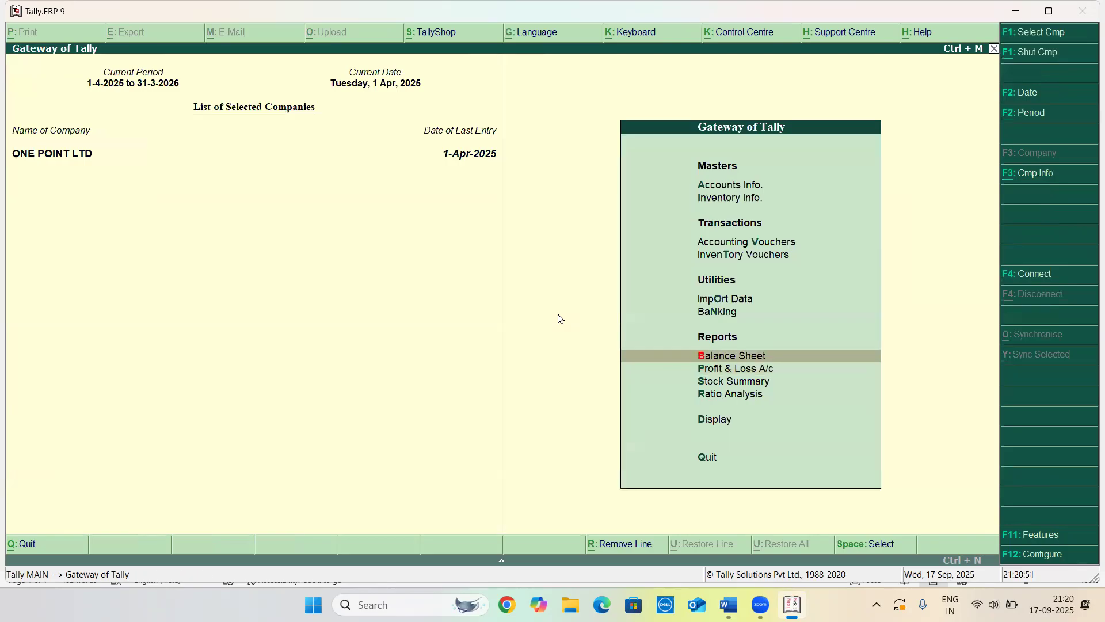
{"action": "key", "text": "Return"}
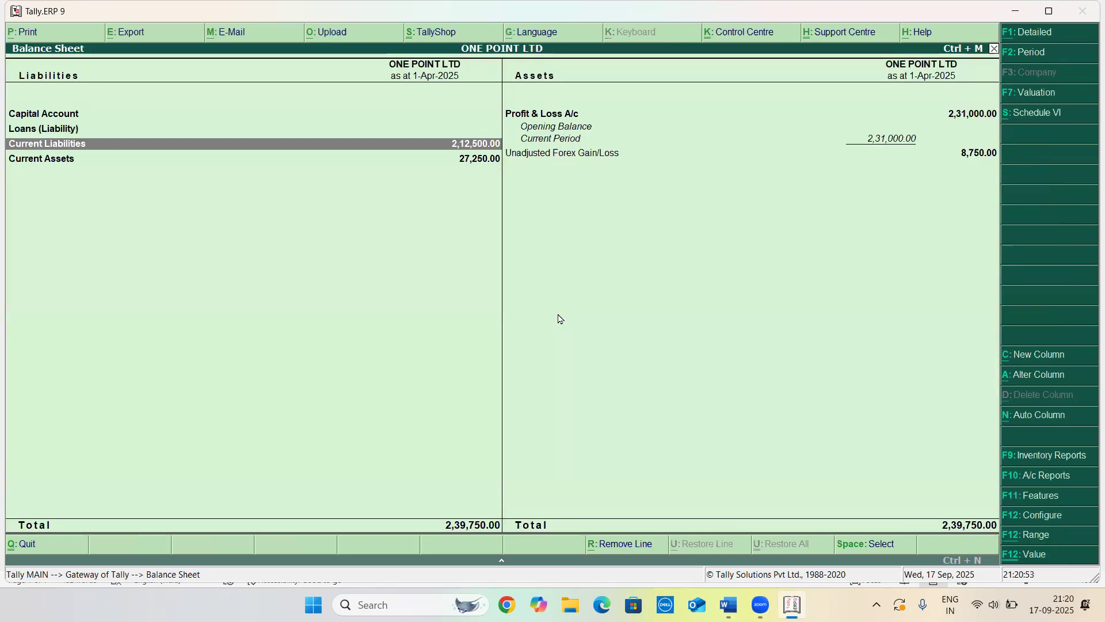
Drill into Unadjusted Forex Gain/Loss down to ABC SUPPLIER's bill 001 details, then return to the Gateway of Tally
{"action": "key", "text": "Right"}
{"action": "key", "text": "Return"}
{"action": "key", "text": "Return"}
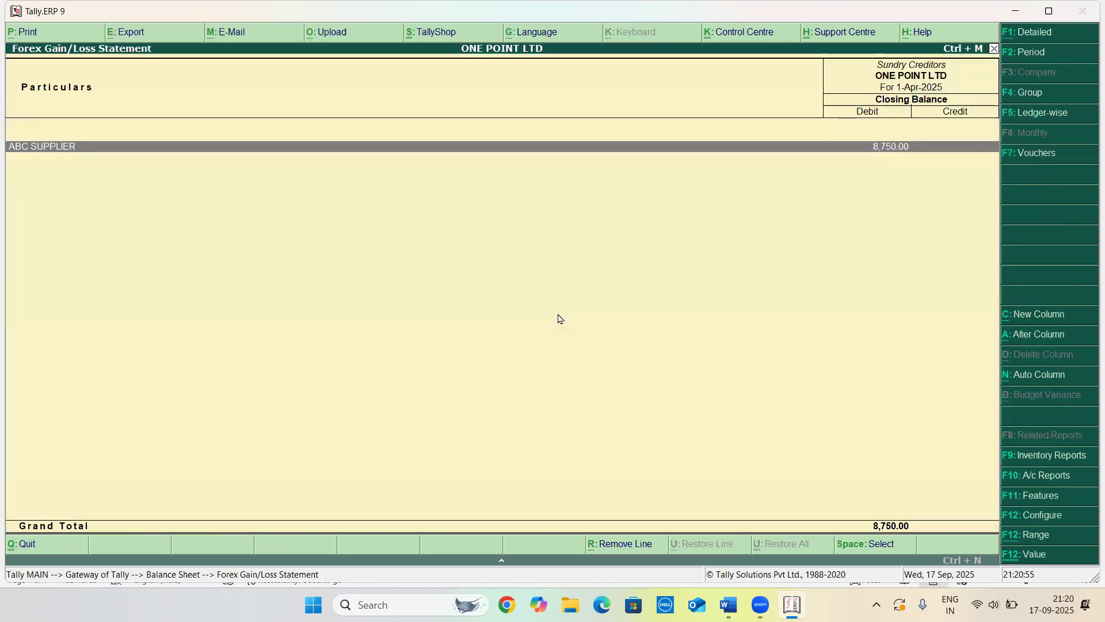
{"action": "key", "text": "Return"}
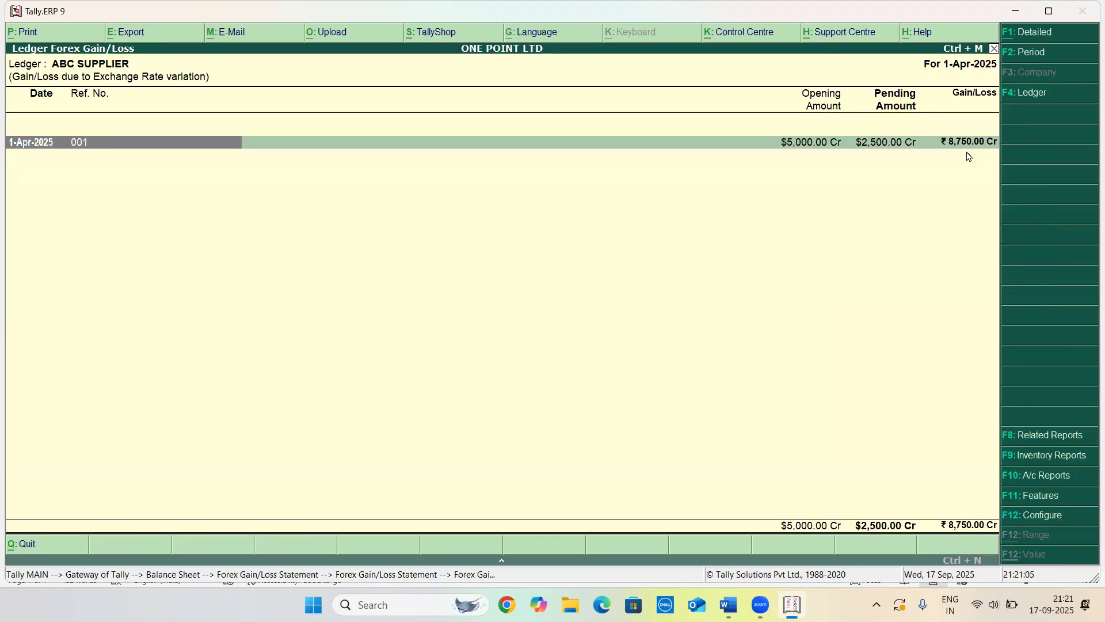
{"action": "key", "text": "shift+Return"}
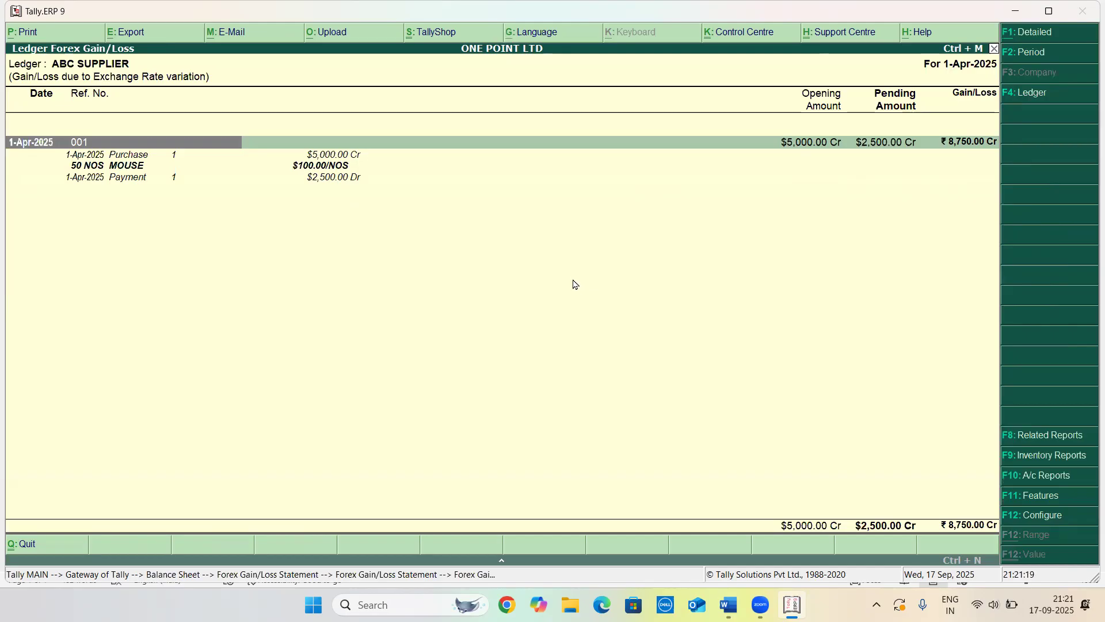
{"action": "key", "text": "Escape"}
{"action": "key", "text": "Escape"}
{"action": "key", "text": "Escape"}
{"action": "key", "text": "Escape"}
{"action": "key", "text": "Escape"}
{"action": "key", "text": "Escape"}
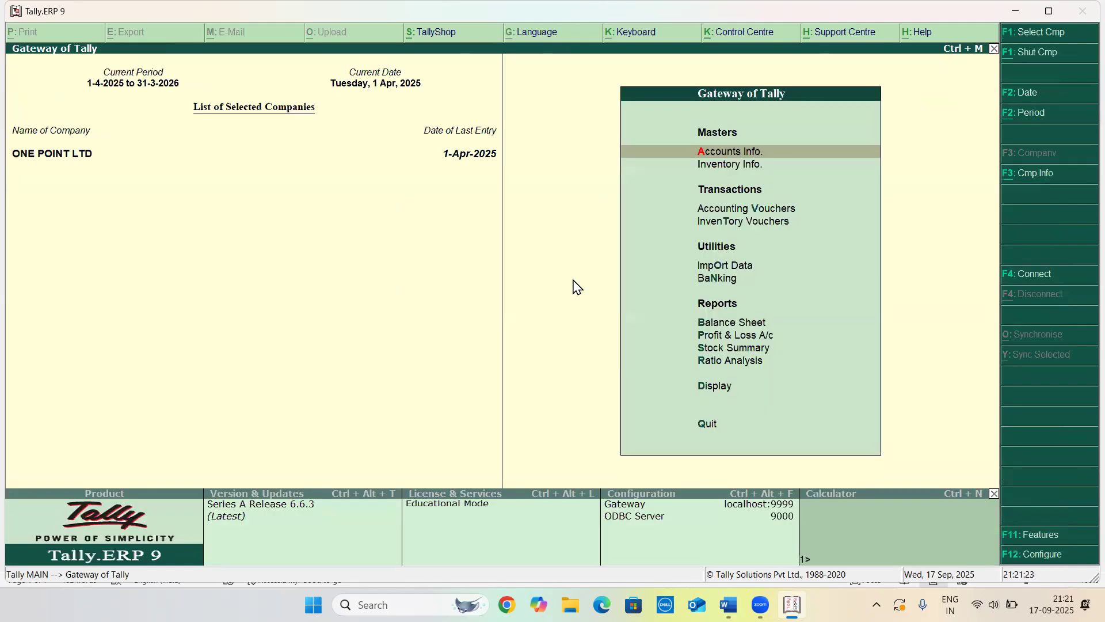
Switch to the Word document and scroll through the list of practice questions
{"action": "key", "text": "alt+Tab"}
{"action": "scroll", "coordinate": [432, 359], "scroll_direction": "down", "scroll_amount": 2}
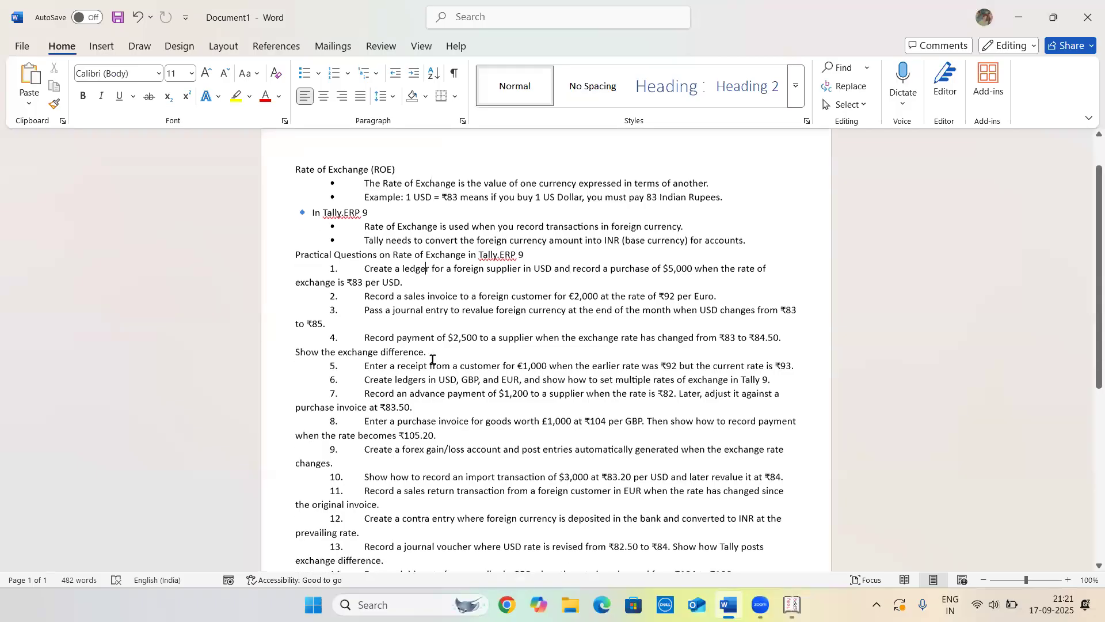
{"action": "scroll", "coordinate": [432, 359], "scroll_direction": "down", "scroll_amount": 2}
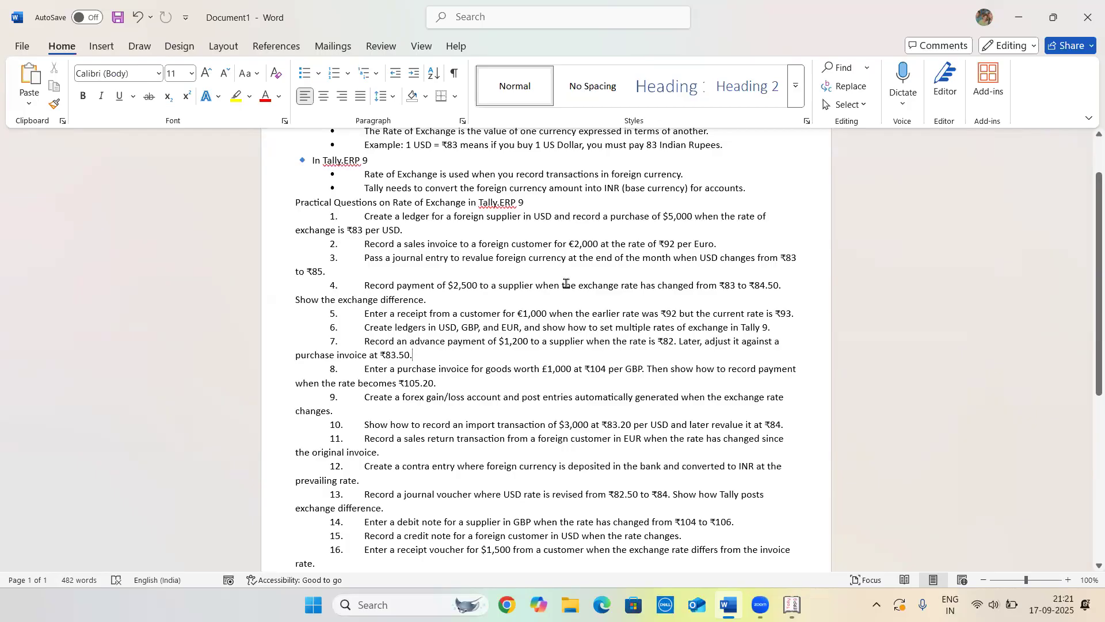
Switch back to Tally and open a new Receipt voucher
{"action": "key", "text": "alt+Tab"}
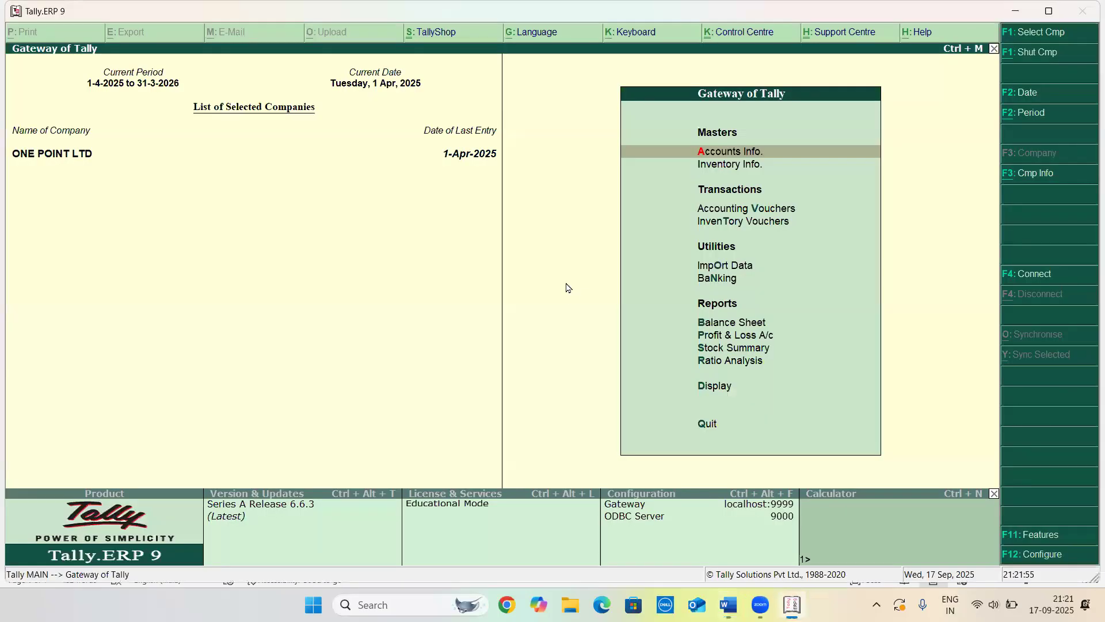
{"action": "key", "text": "Down"}
{"action": "key", "text": "Down"}
{"action": "key", "text": "Return"}
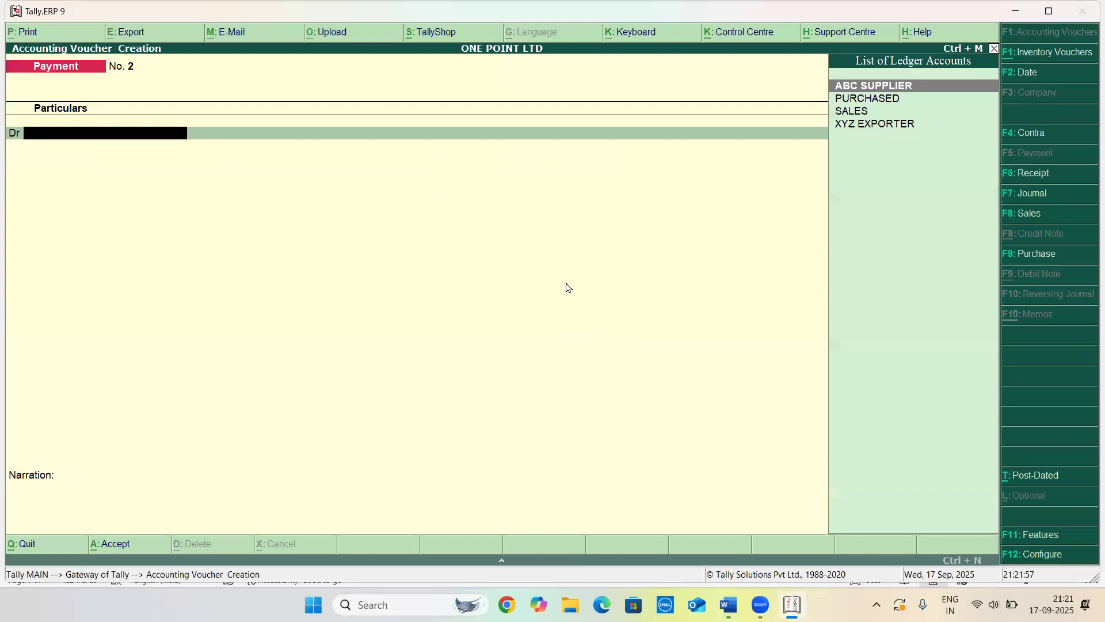
{"action": "key", "text": "F6"}
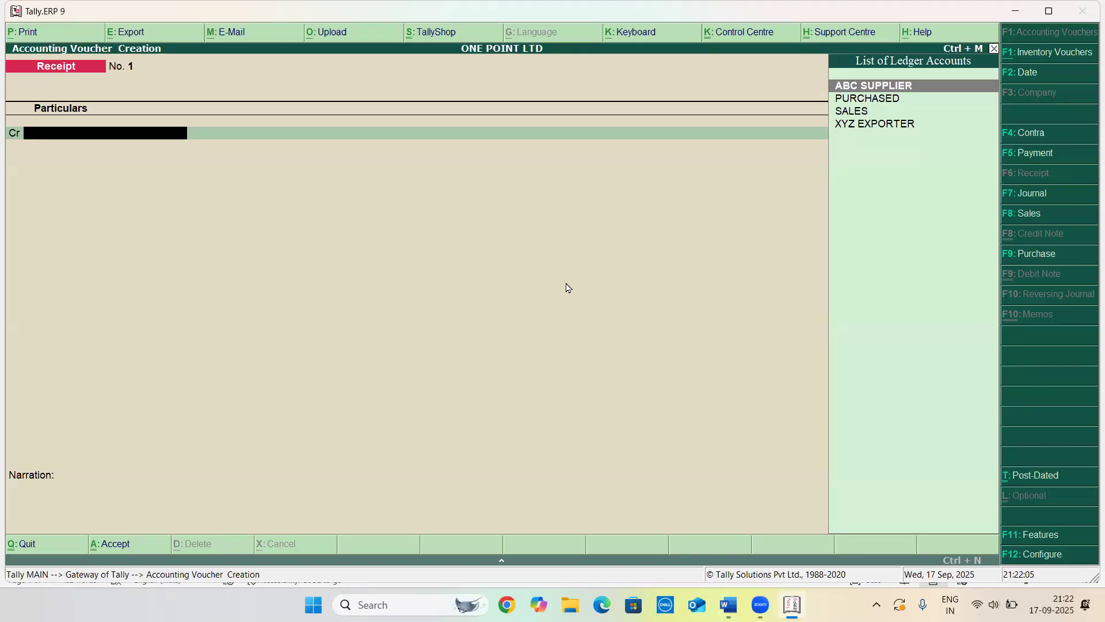
Credit XYZ EXPORTER with $1,000 at a rate of exchange of ₹93/$ in the receipt voucher
{"action": "key", "text": "Down"}
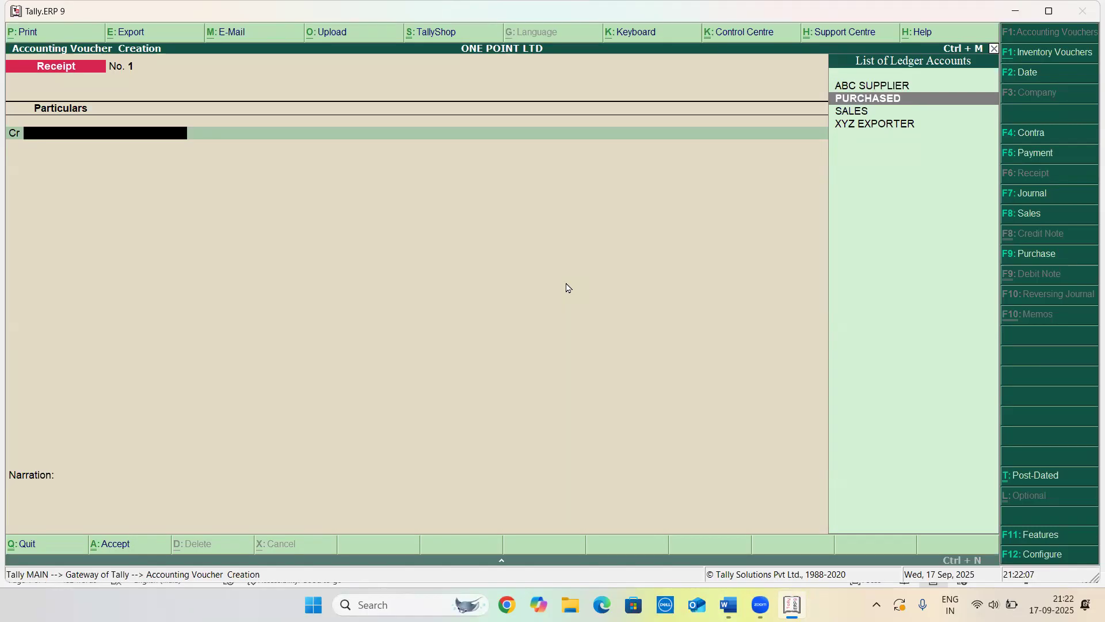
{"action": "key", "text": "Down"}
{"action": "key", "text": "Down"}
{"action": "key", "text": "Return"}
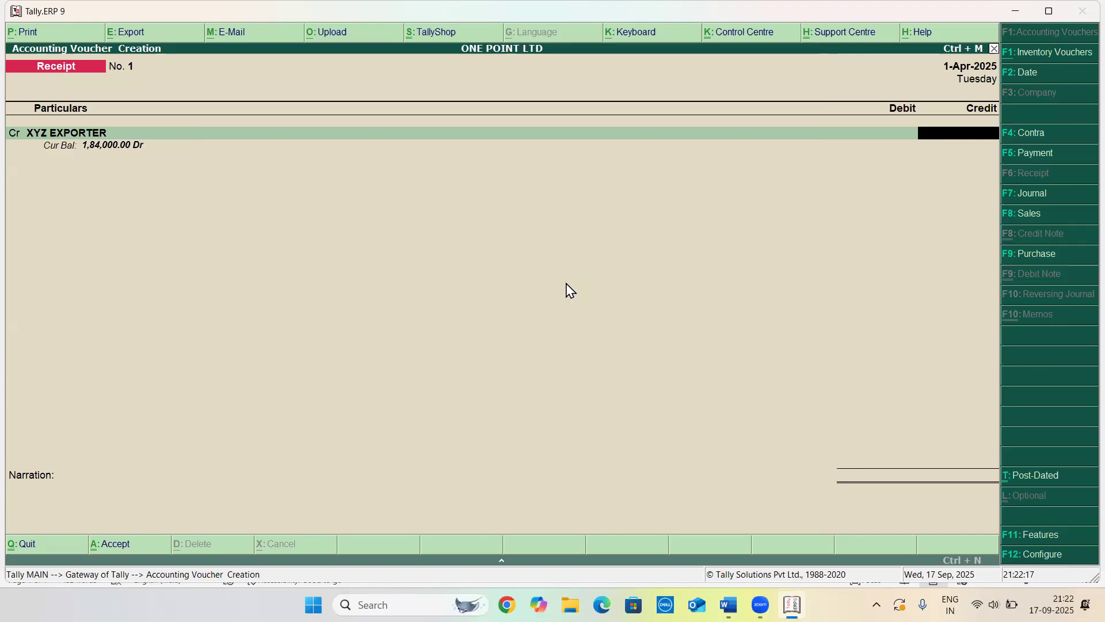
{"action": "type", "text": "$1000"}
{"action": "key", "text": "Return"}
{"action": "key", "text": "Return"}
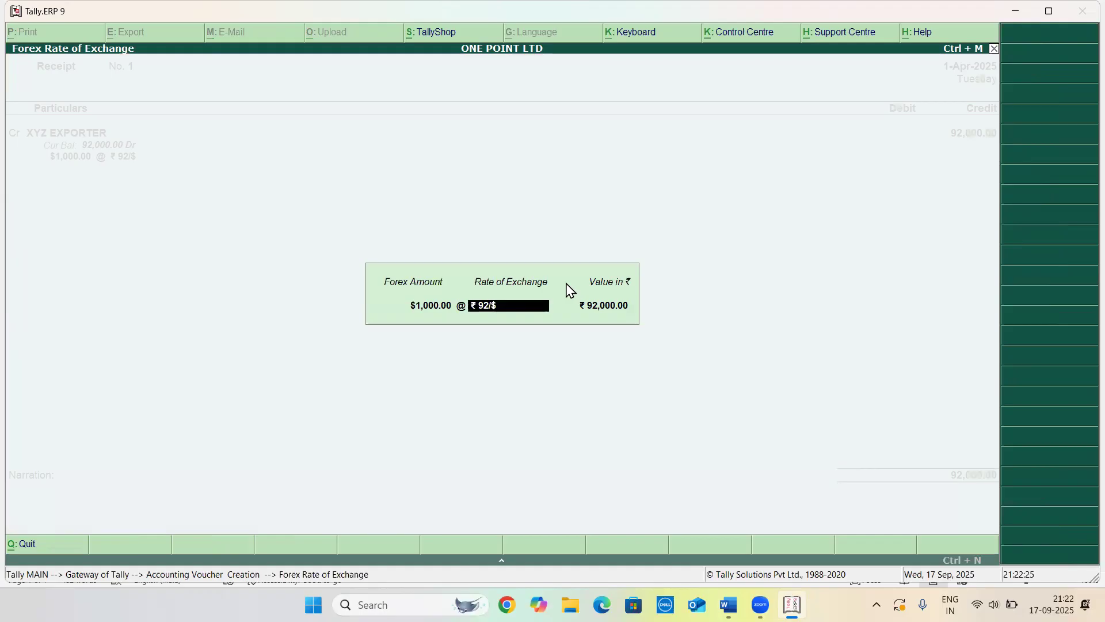
{"action": "type", "text": "93"}
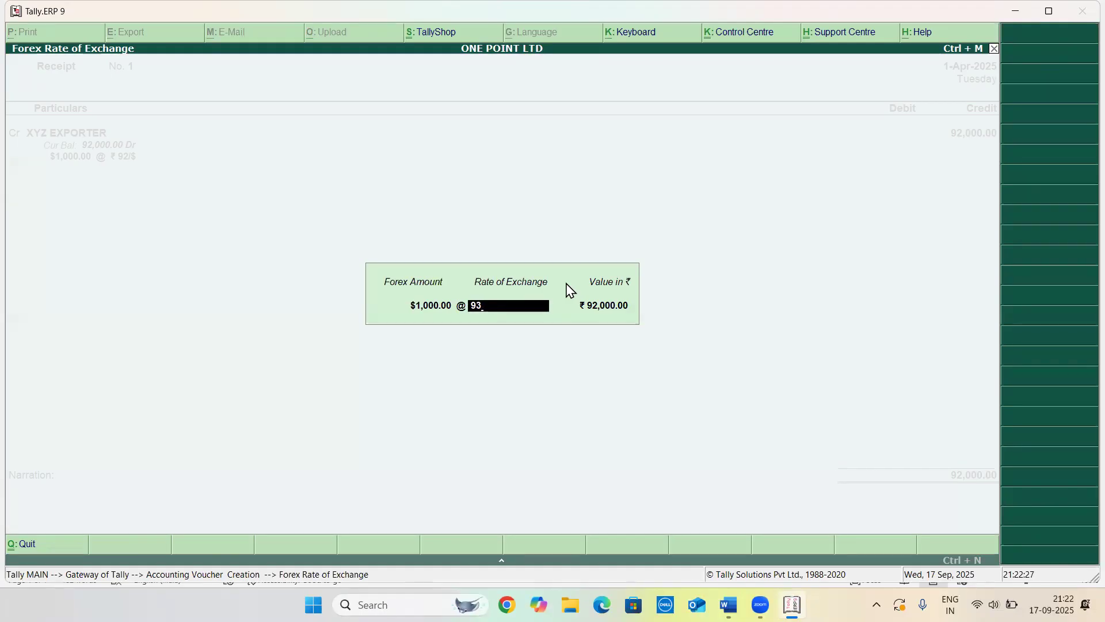
{"action": "type", "text": "/$"}
{"action": "key", "text": "Return"}
Debit Cash for the receipt amount and save the receipt voucher
{"action": "key", "text": "Return"}
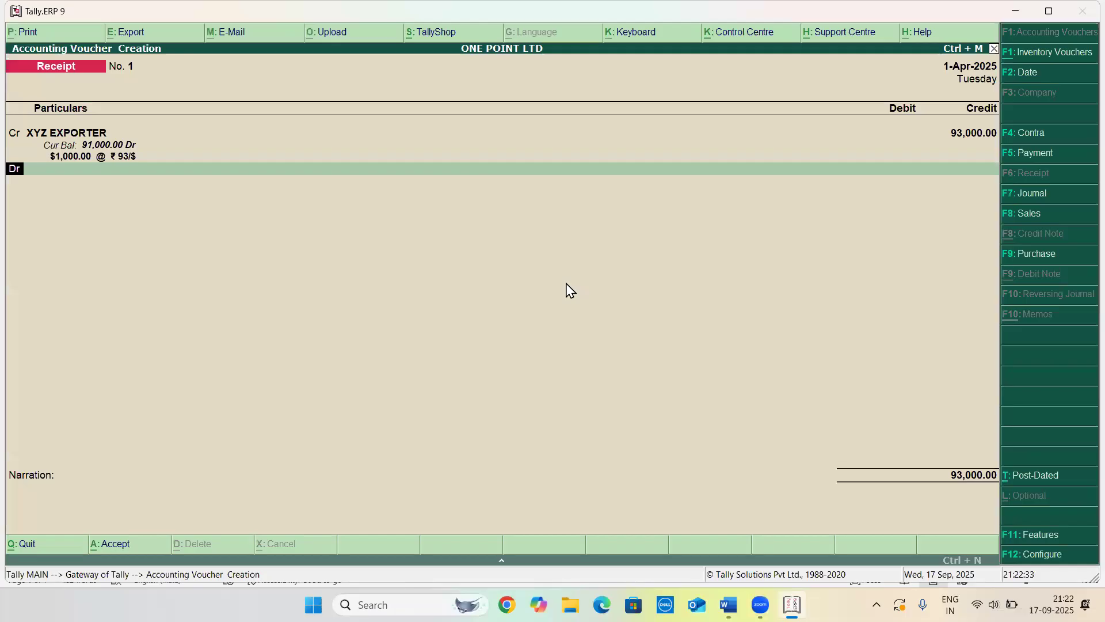
{"action": "key", "text": "Return"}
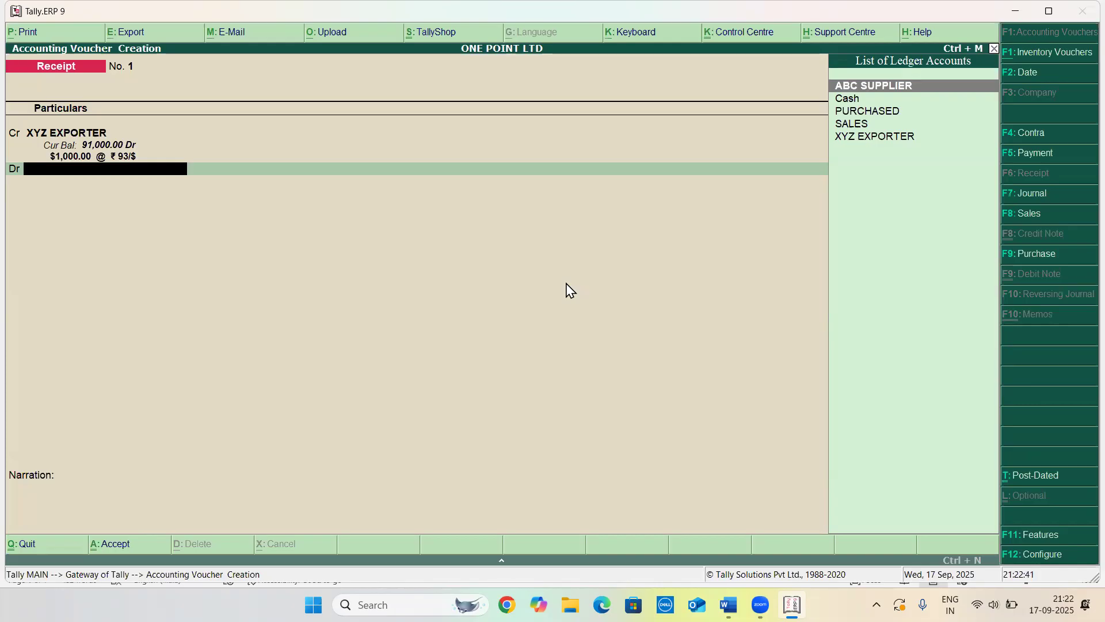
{"action": "key", "text": "Down"}
{"action": "key", "text": "Return"}
{"action": "key", "text": "Return"}
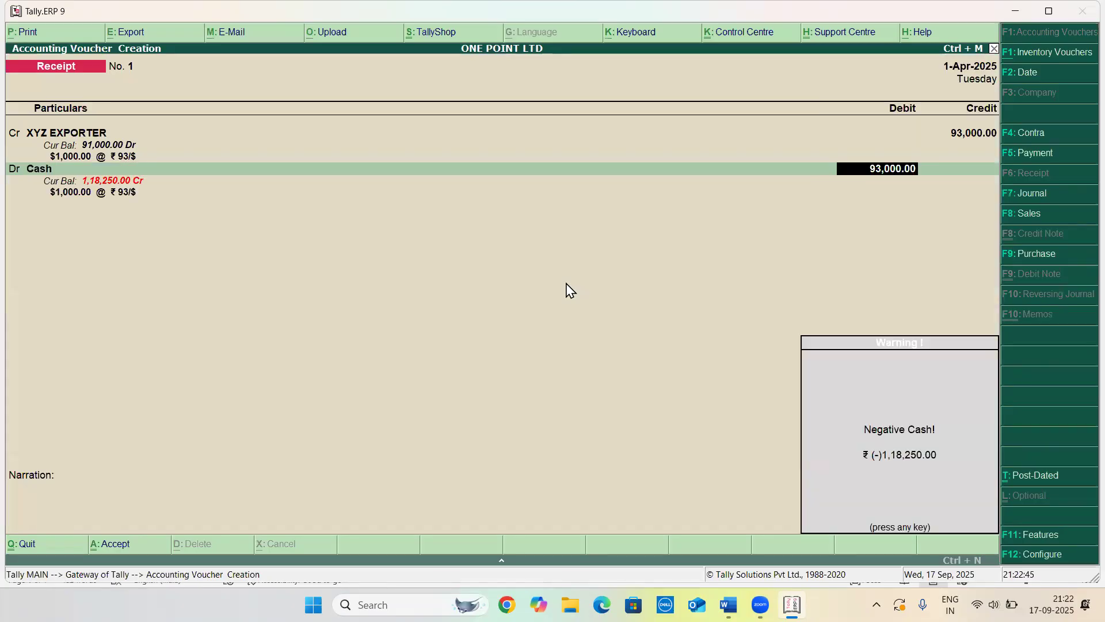
{"action": "key", "text": "Return"}
{"action": "key", "text": "Return"}
{"action": "key", "text": "Return"}
{"action": "key", "text": "Return"}
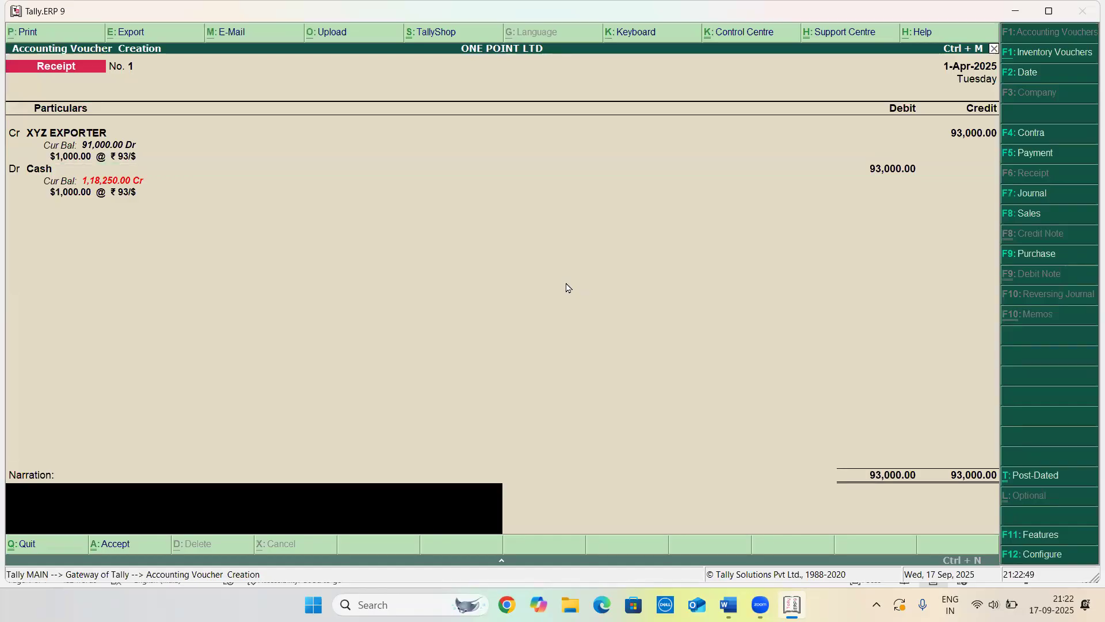
{"action": "key", "text": "Return"}
{"action": "key", "text": "Return"}
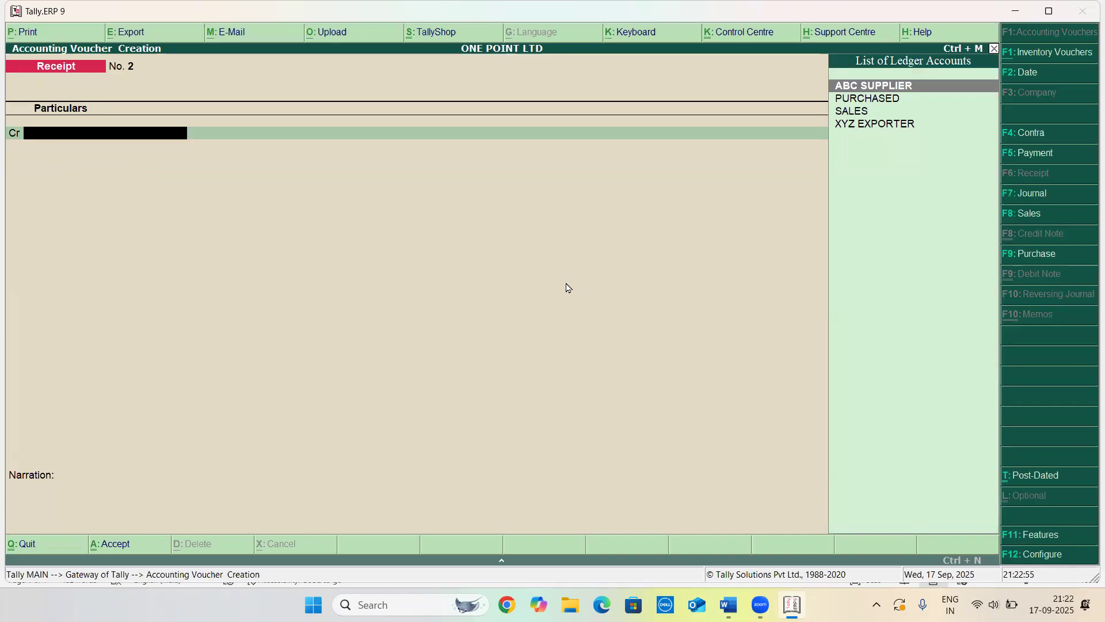
Review practice question 6 in the Word document, then return to the Gateway of Tally
{"action": "key", "text": "alt+Tab"}
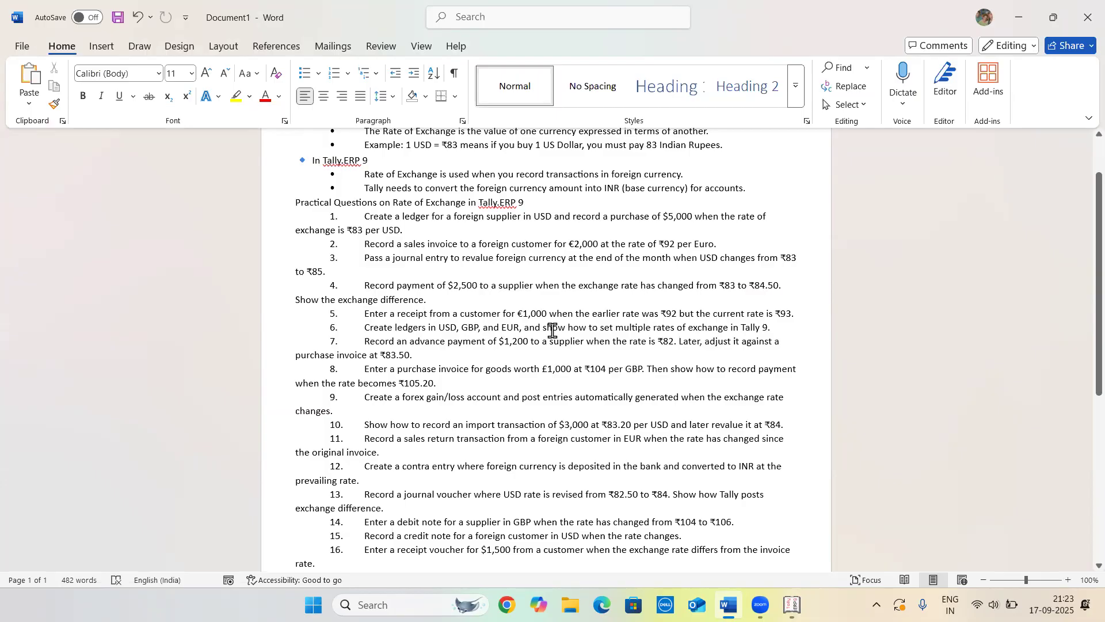
{"action": "left_click", "coordinate": [773, 330]}
{"action": "key", "text": "alt+Tab"}
{"action": "key", "text": "Escape"}
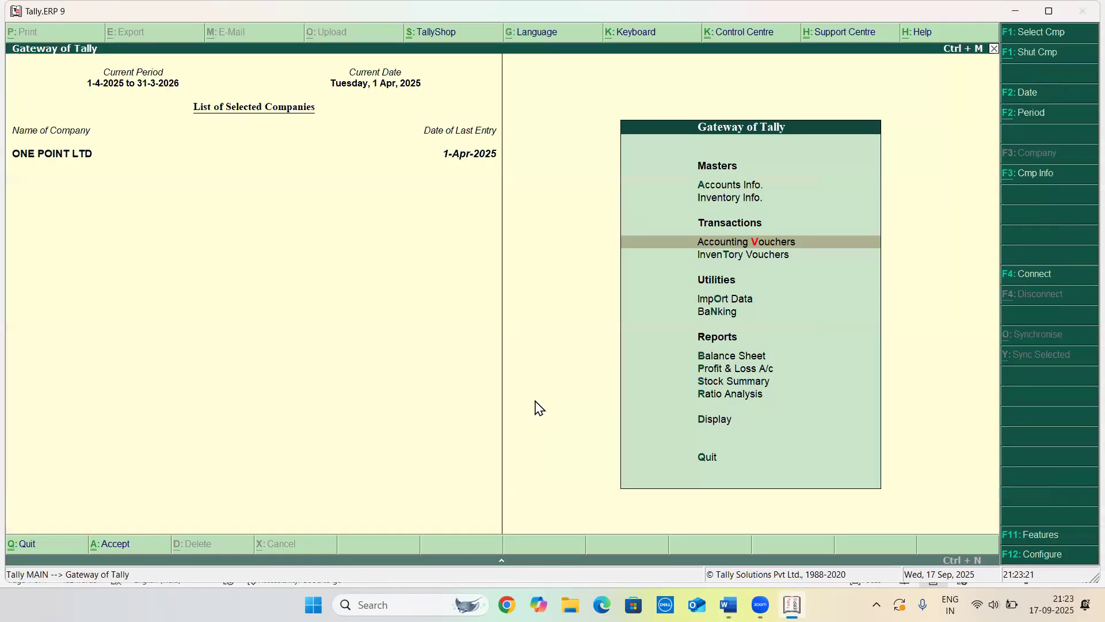
{"action": "key", "text": "Escape"}
{"action": "key", "text": "Escape"}
{"action": "key", "text": "Return"}
{"action": "key", "text": "Down"}
{"action": "key", "text": "Return"}
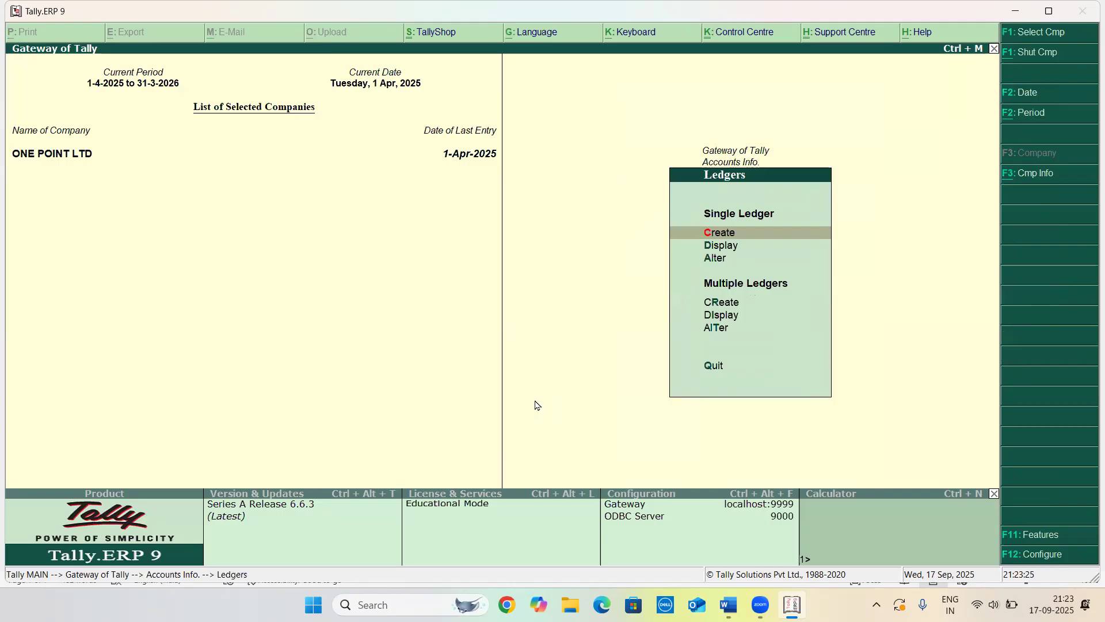
{"action": "key", "text": "Return"}
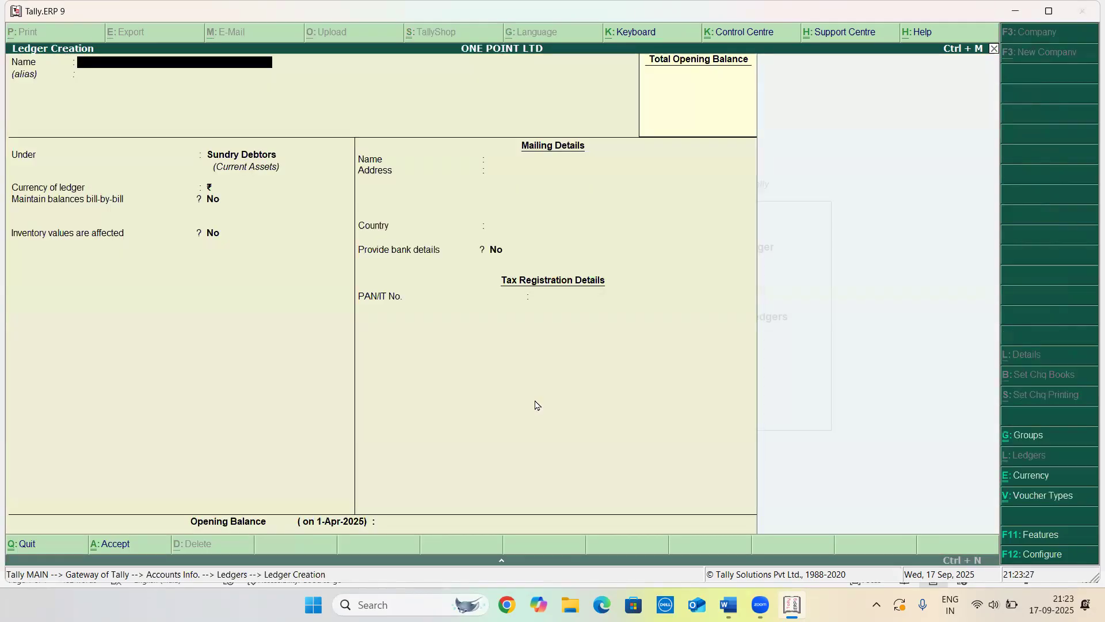
{"action": "key", "text": "Escape"}
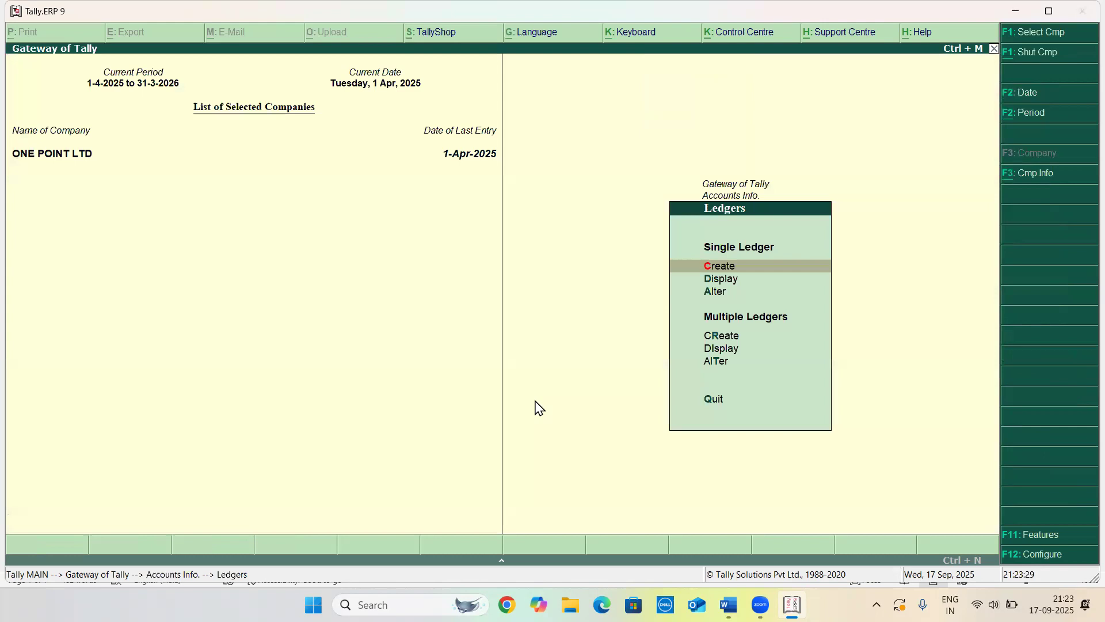
Open the list of currencies available for alteration to check the existing ones
{"action": "key", "text": "Escape"}
{"action": "key", "text": "Down"}
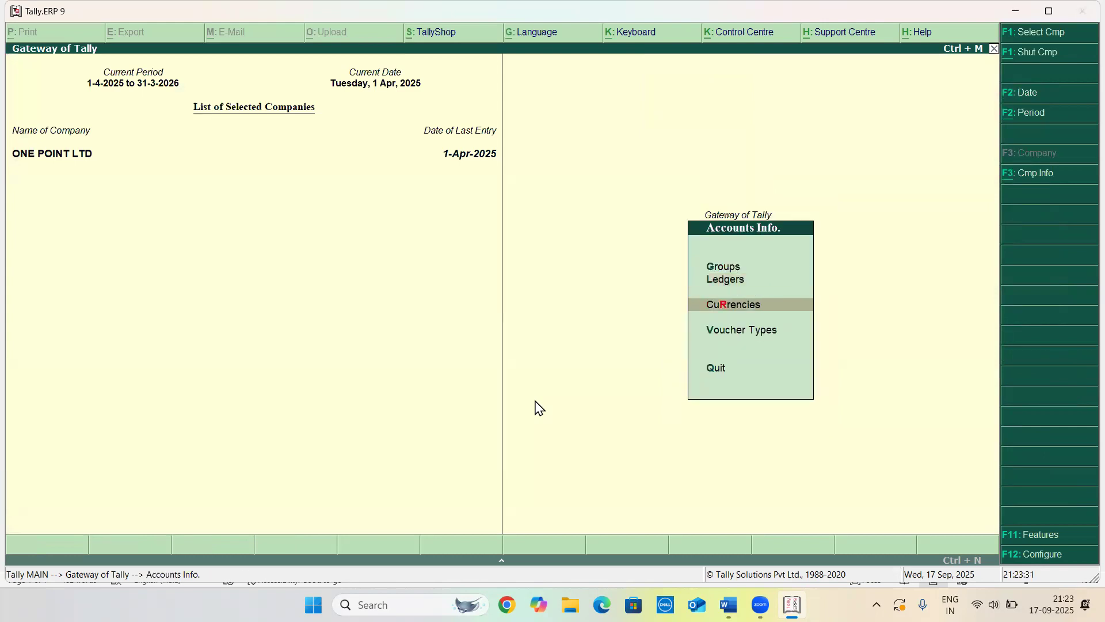
{"action": "key", "text": "Return"}
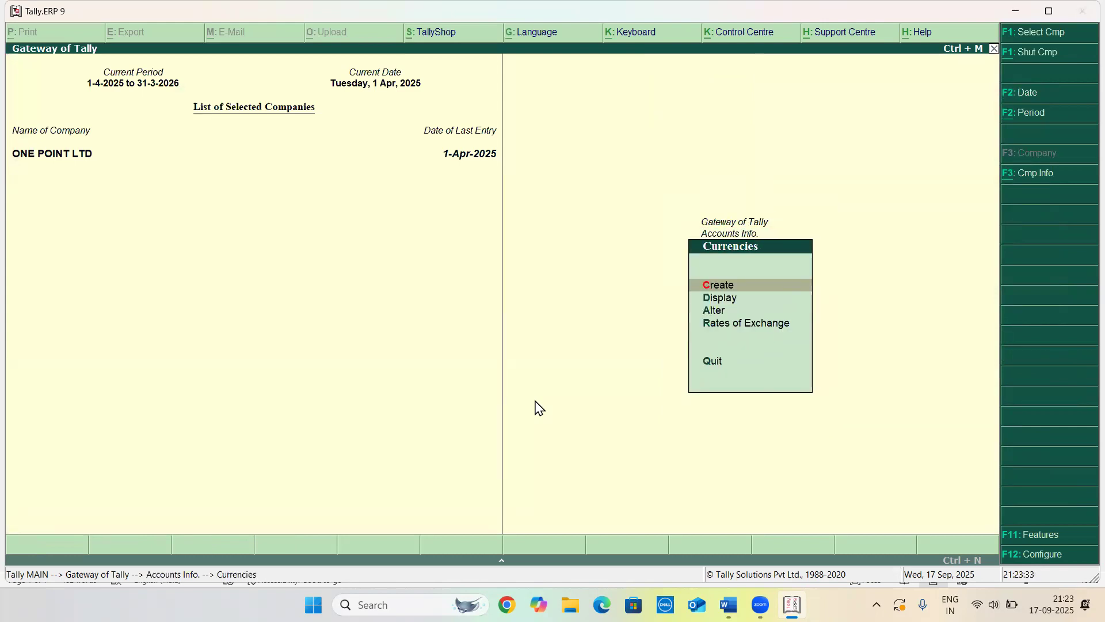
{"action": "key", "text": "Down"}
{"action": "key", "text": "Down"}
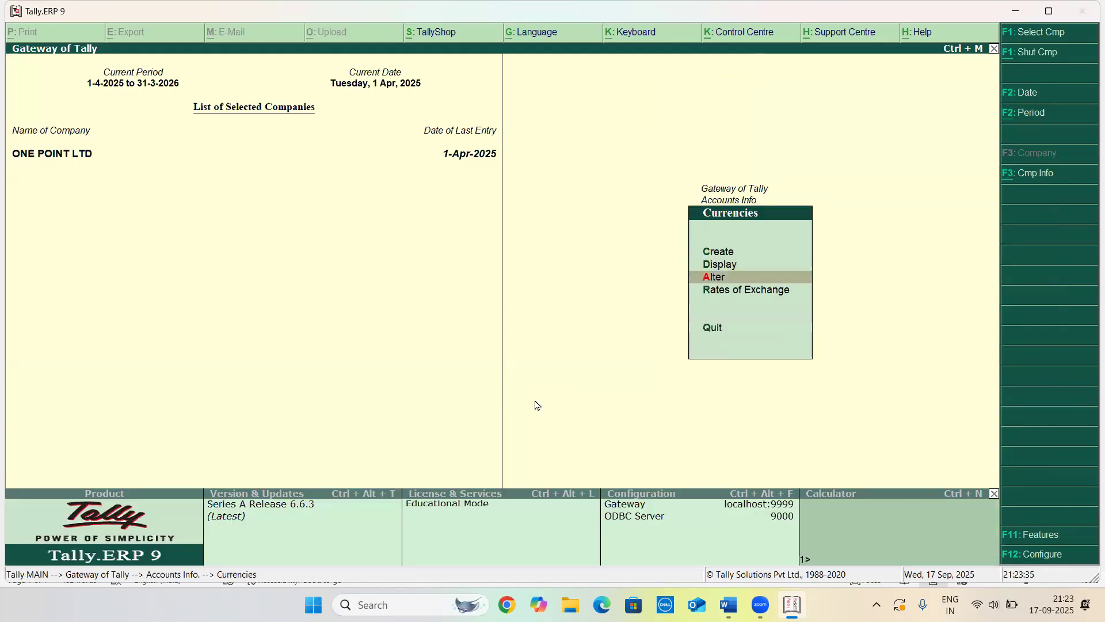
{"action": "key", "text": "Return"}
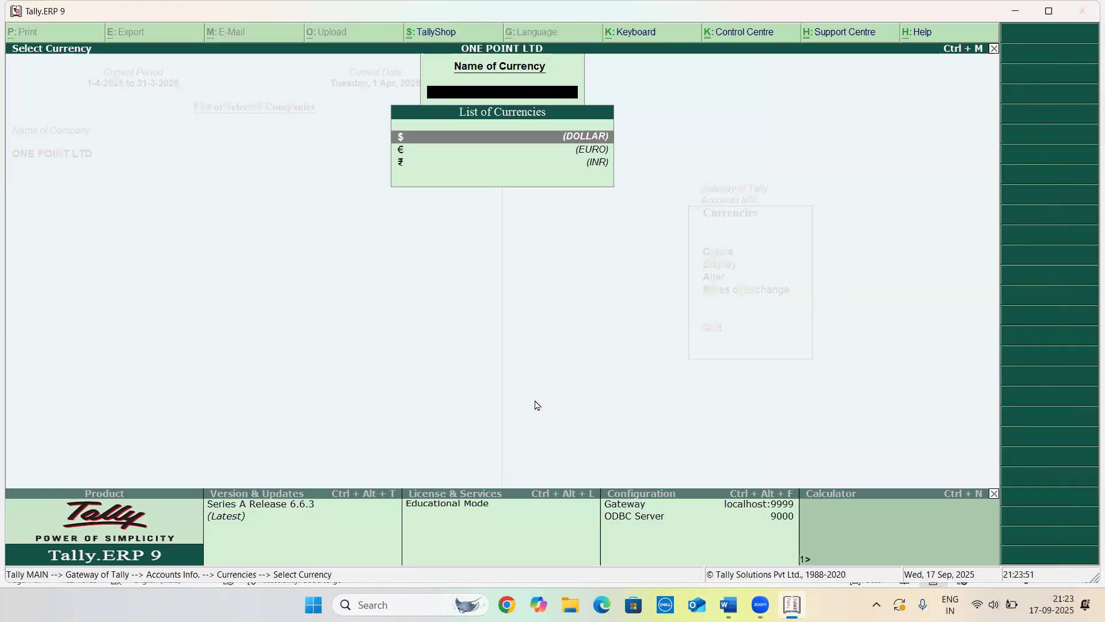
{"action": "key", "text": "Escape"}
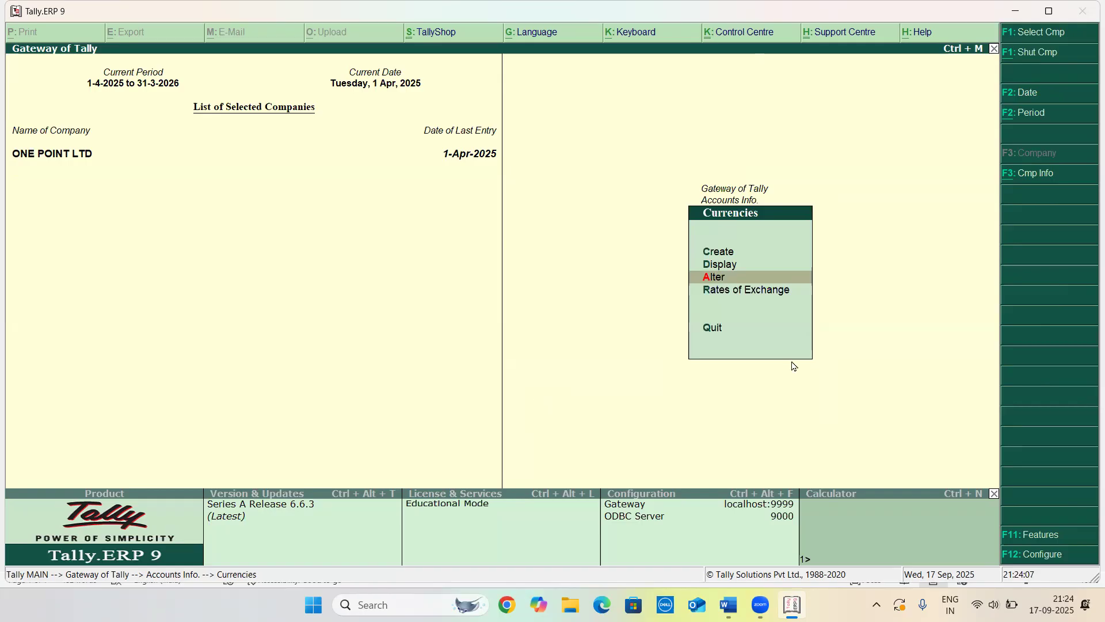
Create a new currency with symbol £ and formal name GBP
{"action": "key", "text": "Up"}
{"action": "key", "text": "Up"}
{"action": "key", "text": "Return"}
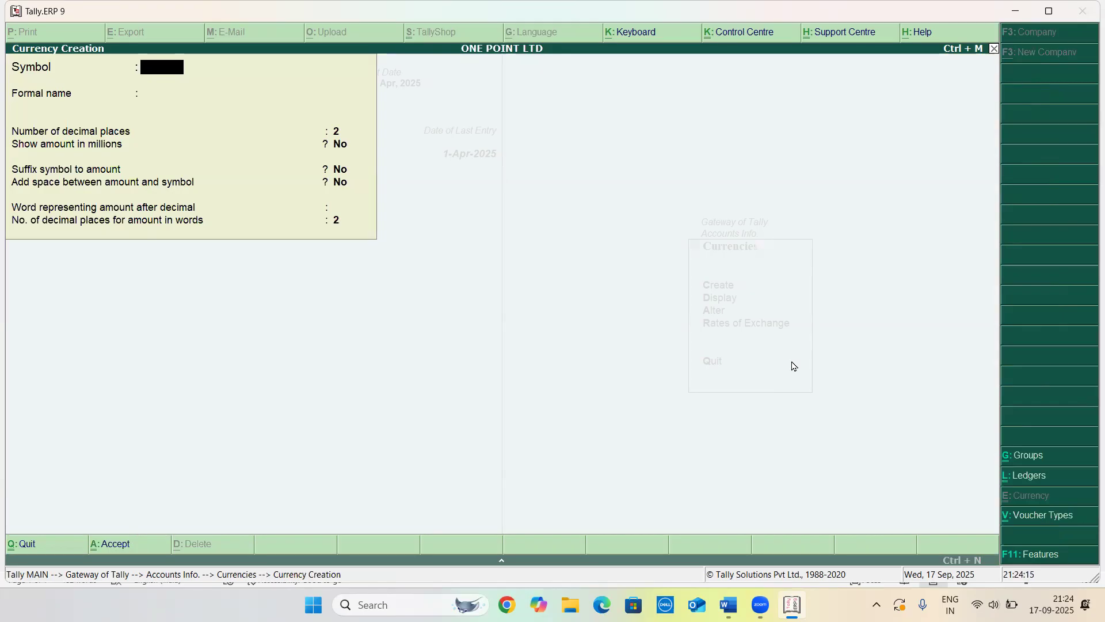
{"action": "type", "text": "£"}
{"action": "key", "text": "Return"}
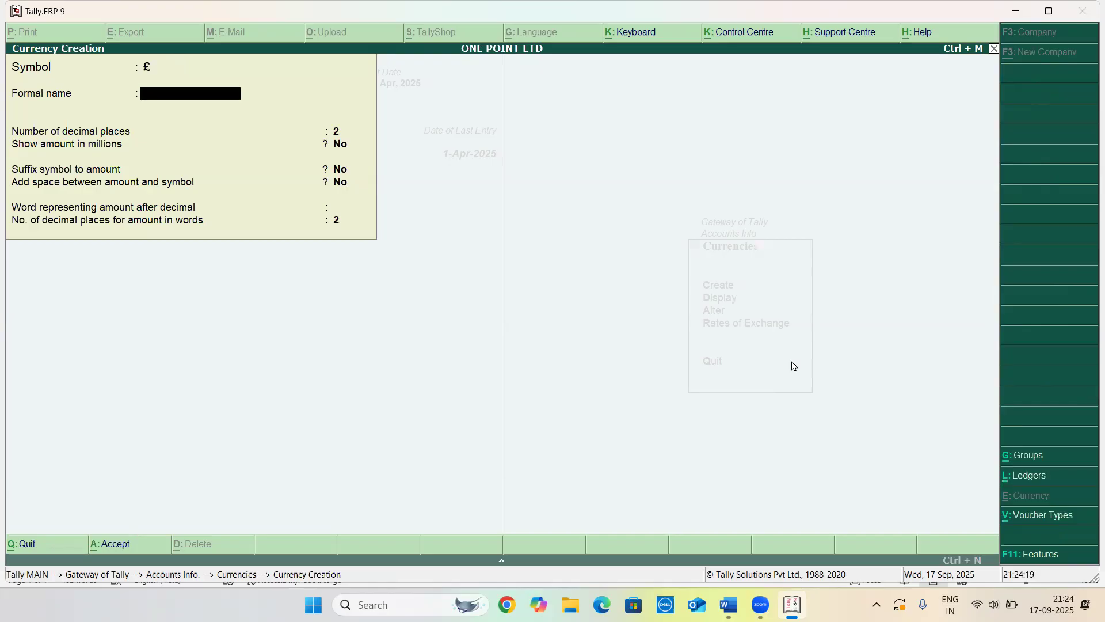
{"action": "type", "text": "GBP"}
{"action": "key", "text": "Return"}
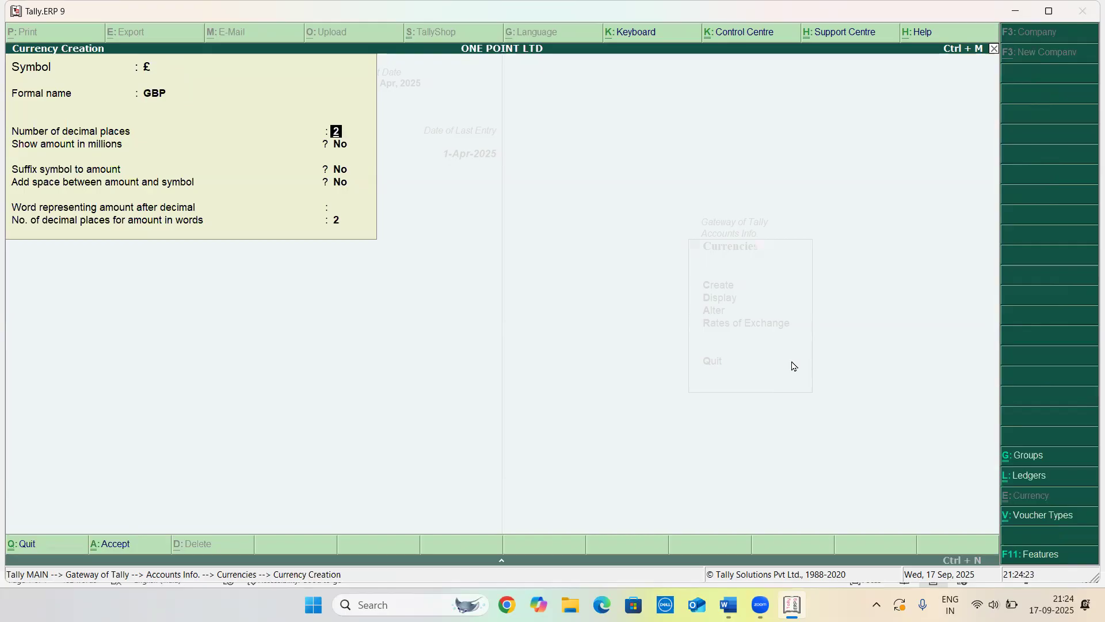
{"action": "key", "text": "ctrl+a"}
{"action": "key", "text": "Escape"}
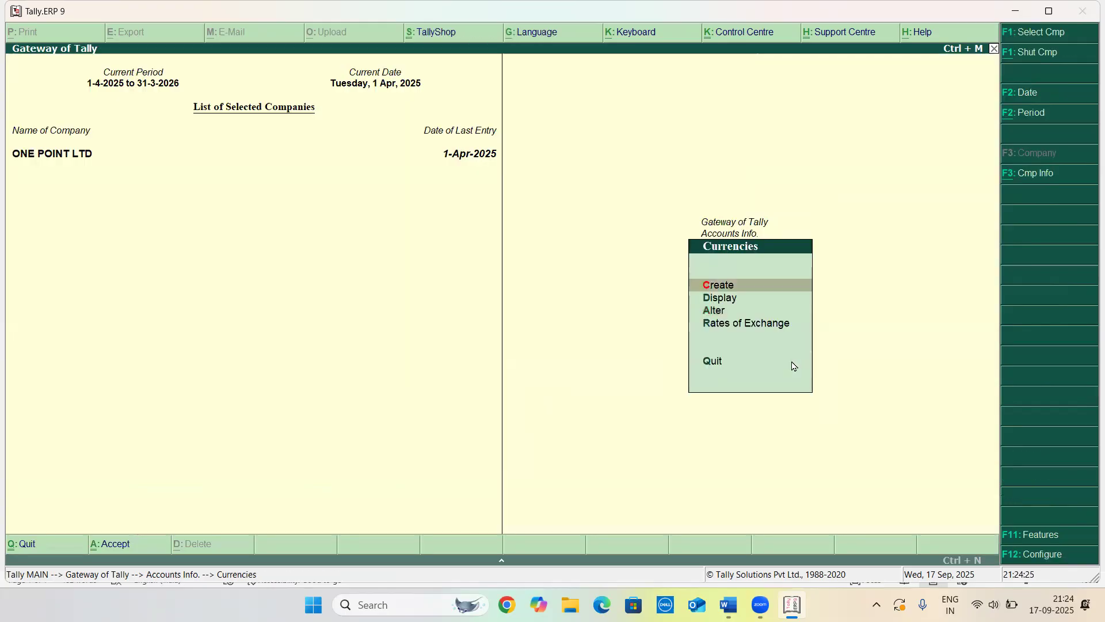
{"action": "key", "text": "Escape"}
{"action": "key", "text": "Escape"}
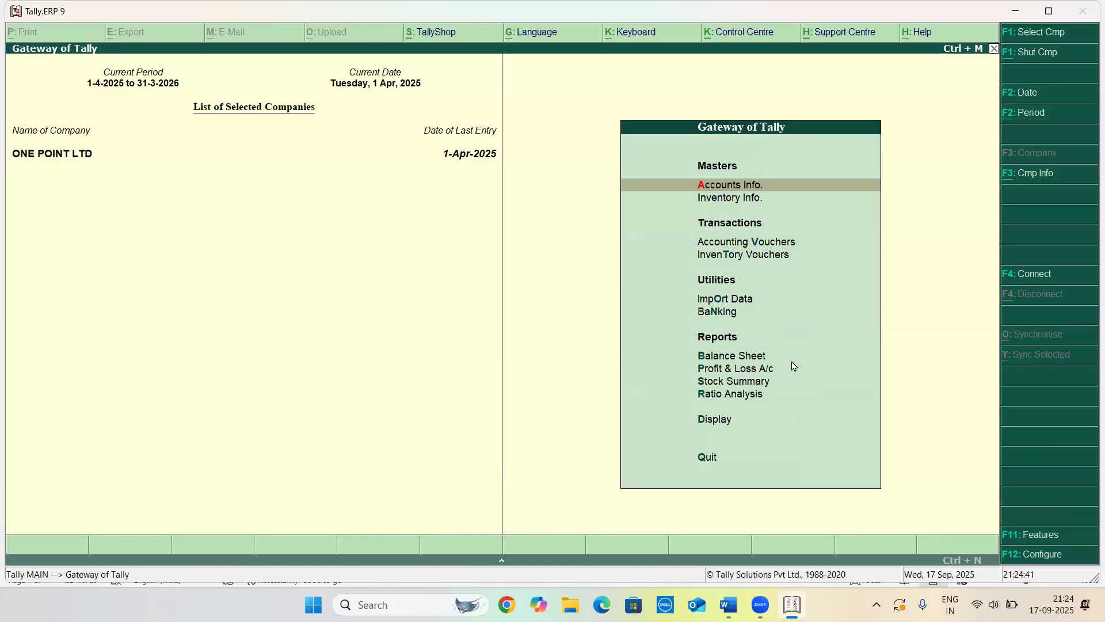
{"action": "key", "text": "Return"}
{"action": "key", "text": "Down"}
{"action": "key", "text": "Return"}
{"action": "key", "text": "Return"}
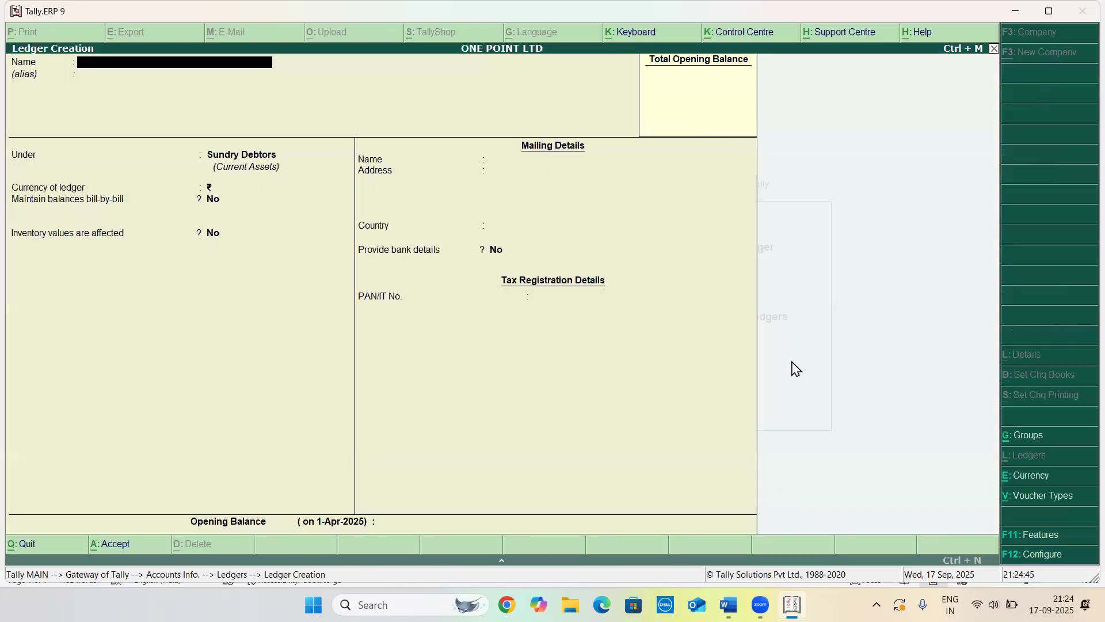
{"action": "type", "text": "USD SUPPLIER"}
{"action": "key", "text": "Escape"}
{"action": "key", "text": "Escape"}
{"action": "key", "text": "Return"}
{"action": "key", "text": "Escape"}
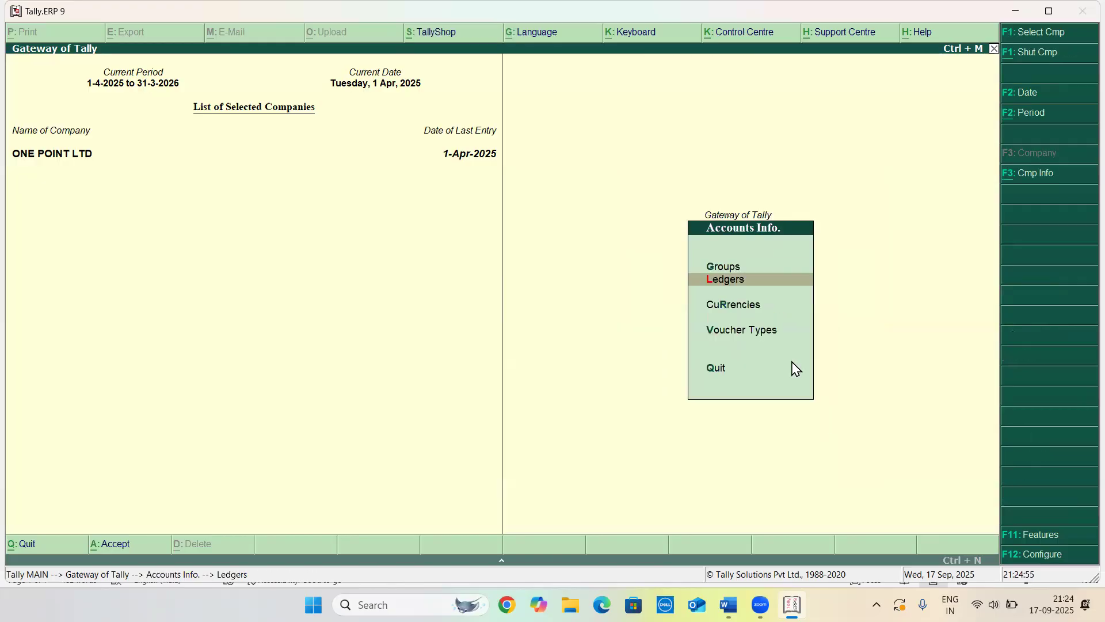
Open the Rates of Exchange table for 1-Apr-2025 and step through the currency rates
{"action": "key", "text": "r"}
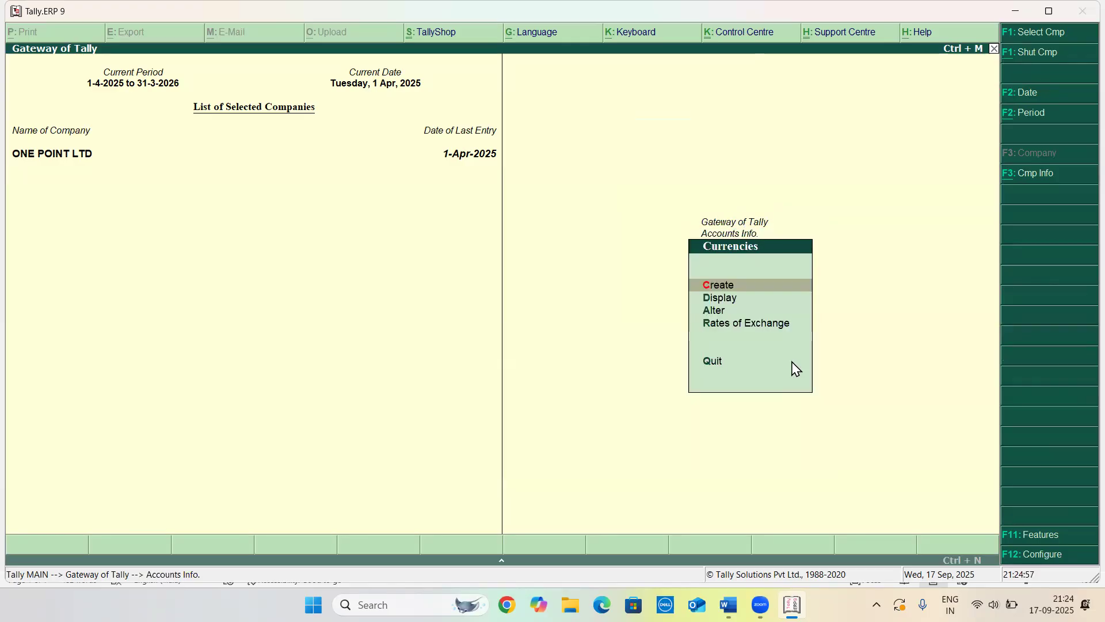
{"action": "key", "text": "Down"}
{"action": "key", "text": "Down"}
{"action": "key", "text": "Down"}
{"action": "key", "text": "Return"}
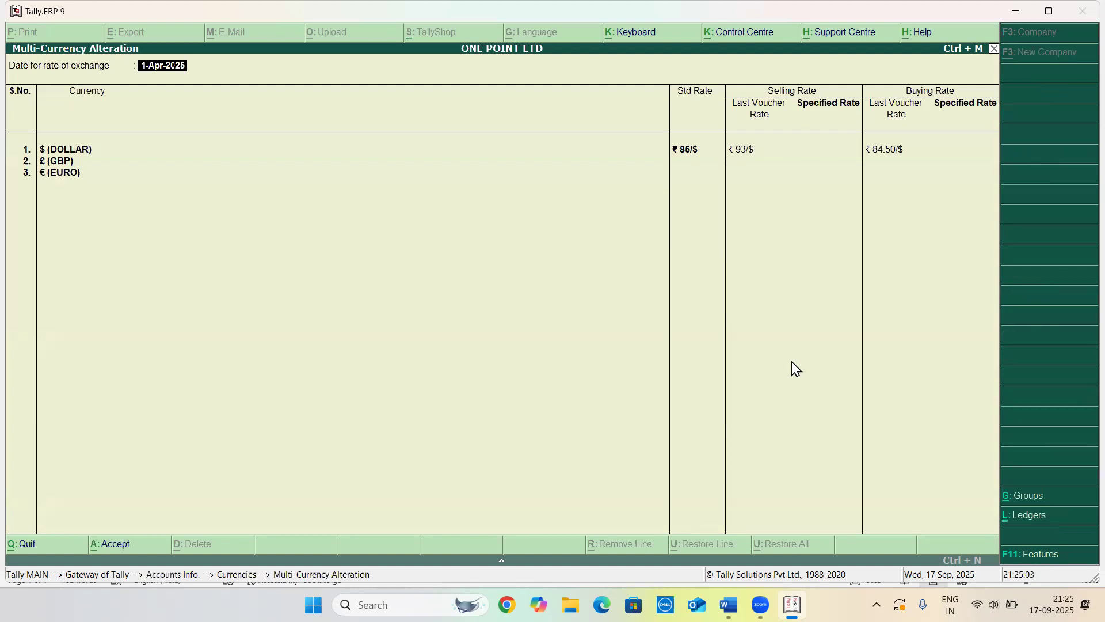
{"action": "key", "text": "Return"}
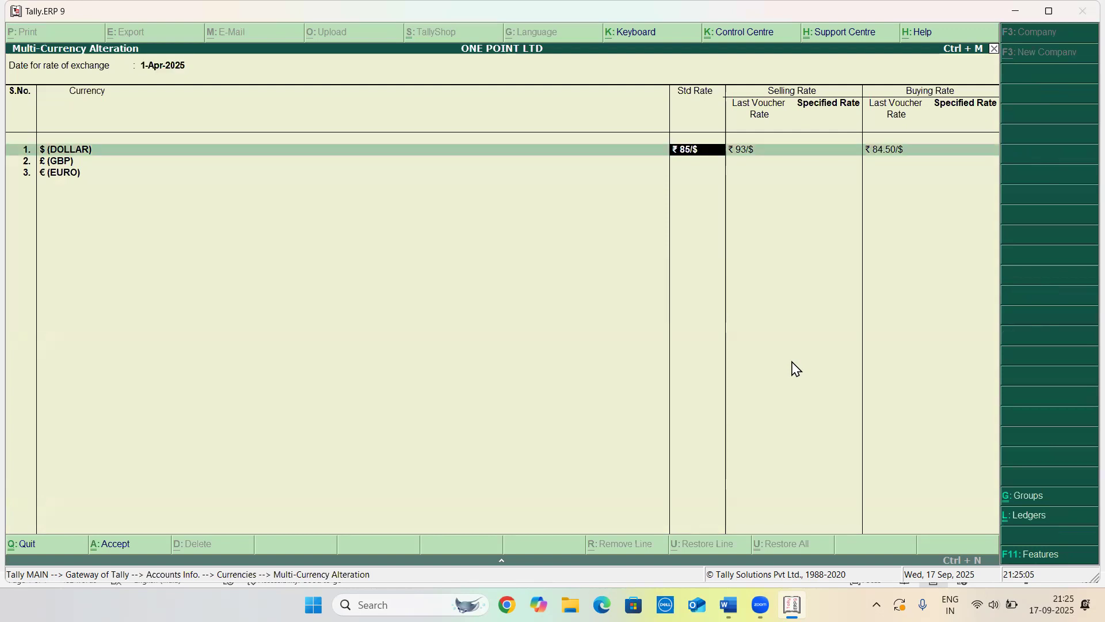
{"action": "key", "text": "Return"}
{"action": "key", "text": "Return"}
{"action": "key", "text": "Return"}
{"action": "key", "text": "Return"}
{"action": "key", "text": "Return"}
{"action": "key", "text": "Return"}
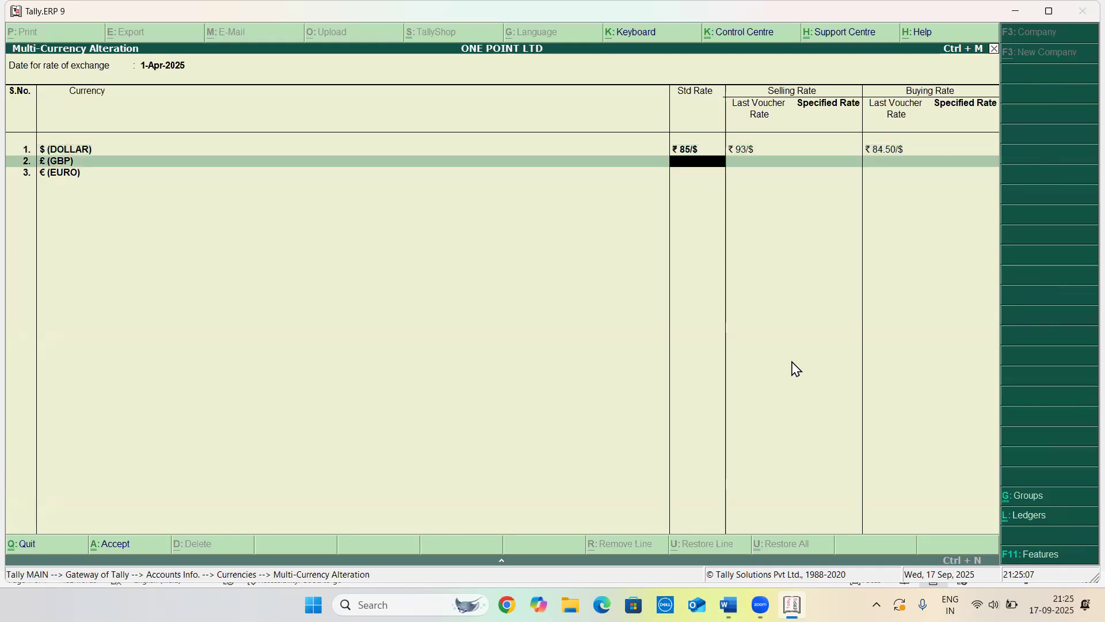
{"action": "key", "text": "Return"}
{"action": "key", "text": "Return"}
{"action": "key", "text": "Return"}
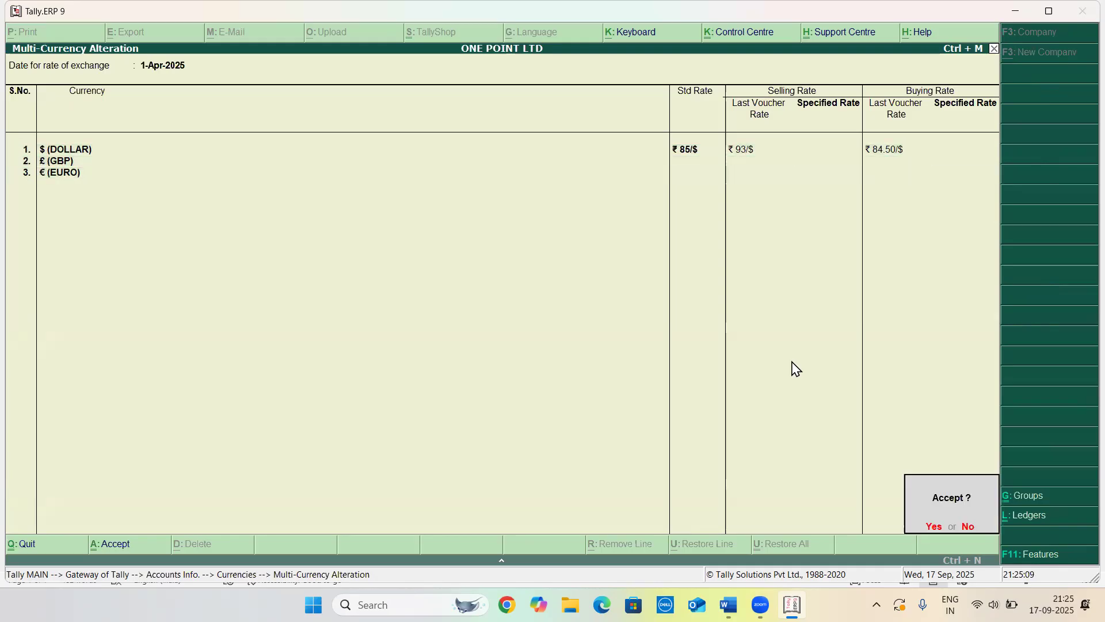
{"action": "key", "text": "Return"}
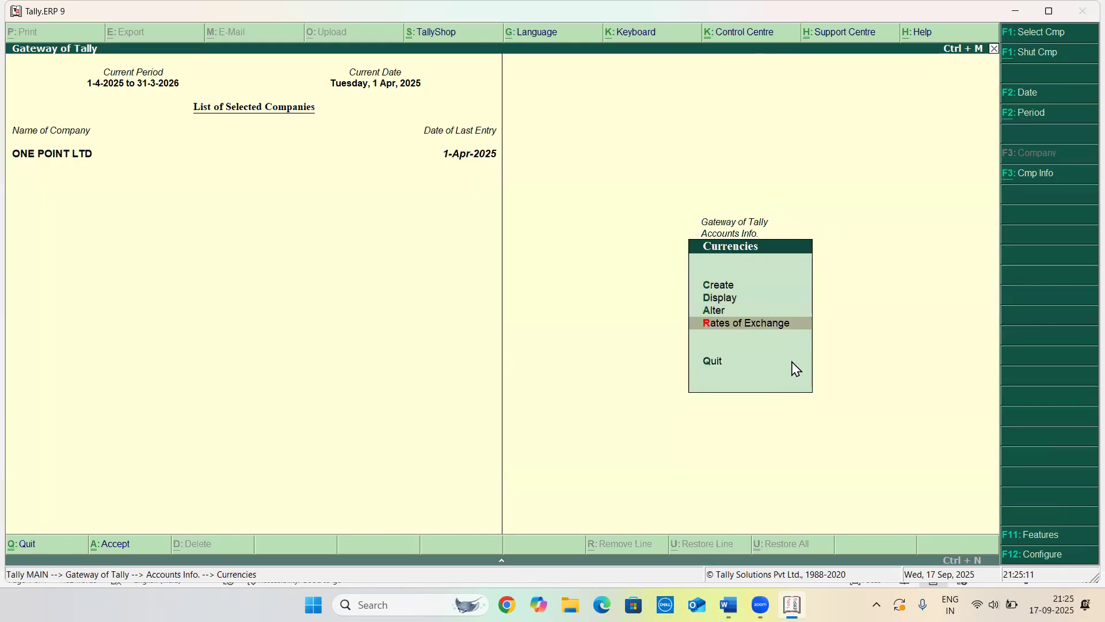
{"action": "key", "text": "Up"}
{"action": "key", "text": "Up"}
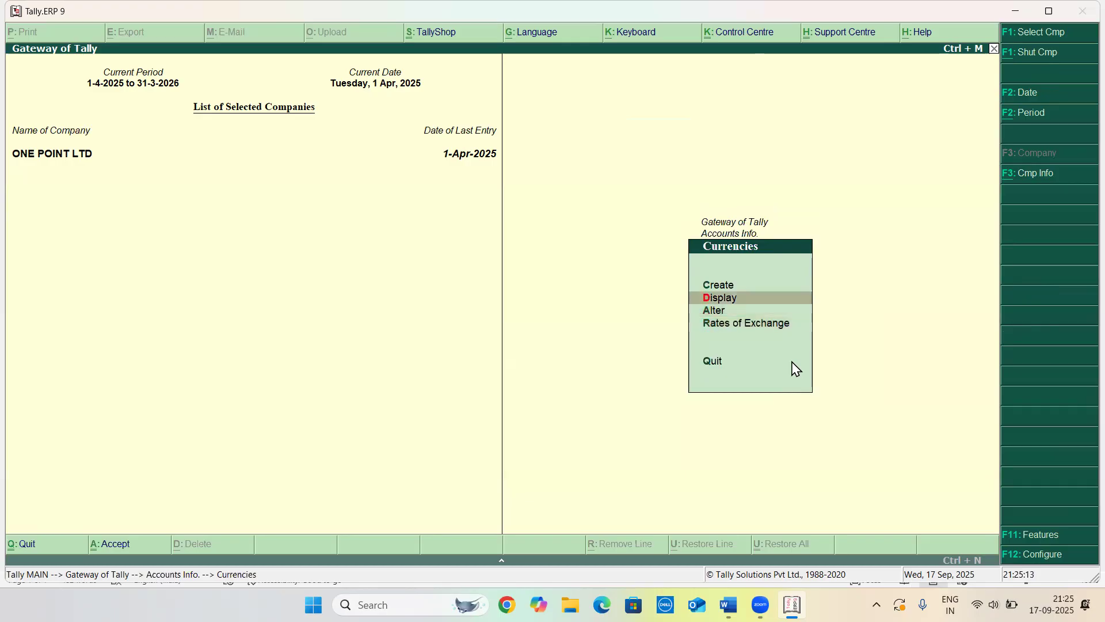
{"action": "key", "text": "Up"}
{"action": "key", "text": "Return"}
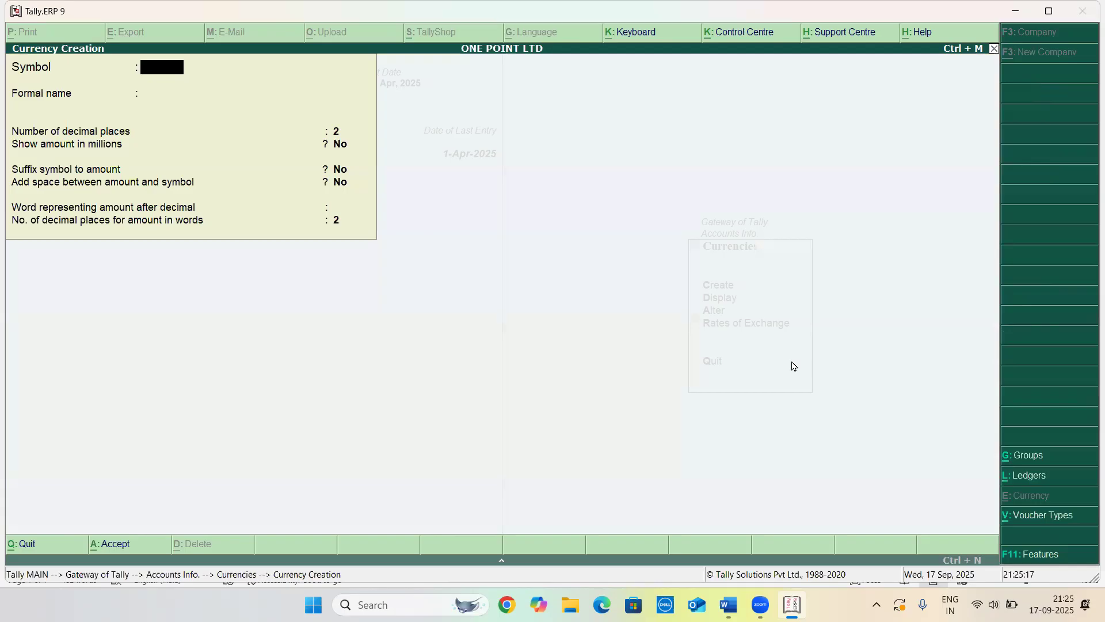
{"action": "key", "text": "Escape"}
{"action": "key", "text": "Escape"}
{"action": "key", "text": "Escape"}
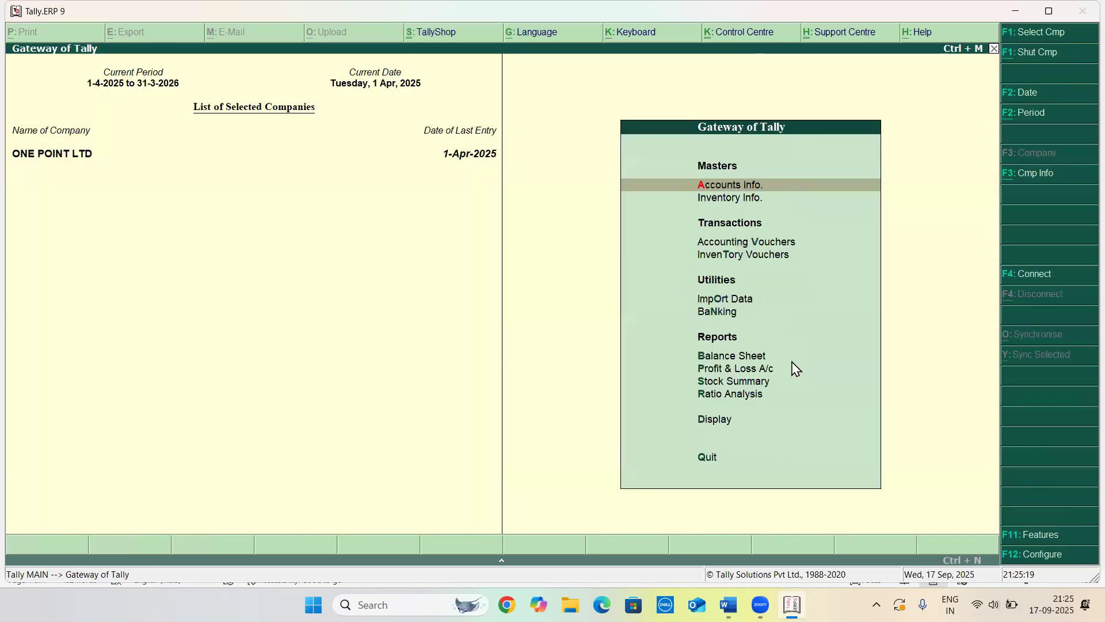
{"action": "key", "text": "Escape"}
{"action": "key", "text": "Escape"}
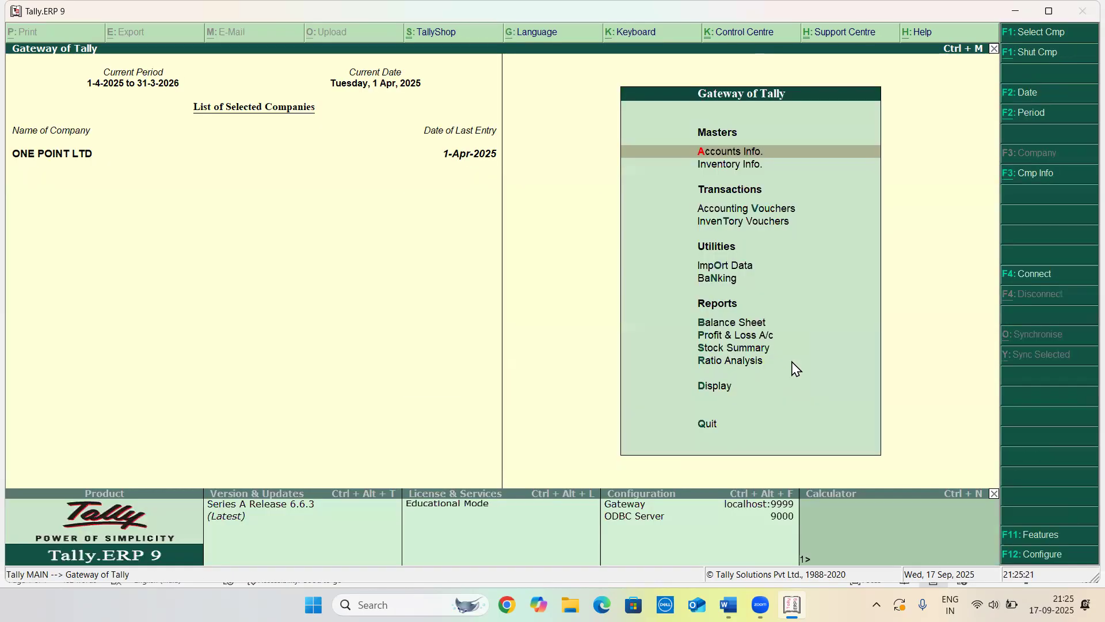
Review practice question 7 in the Word document, then return to the Gateway of Tally
{"action": "key", "text": "alt+Tab"}
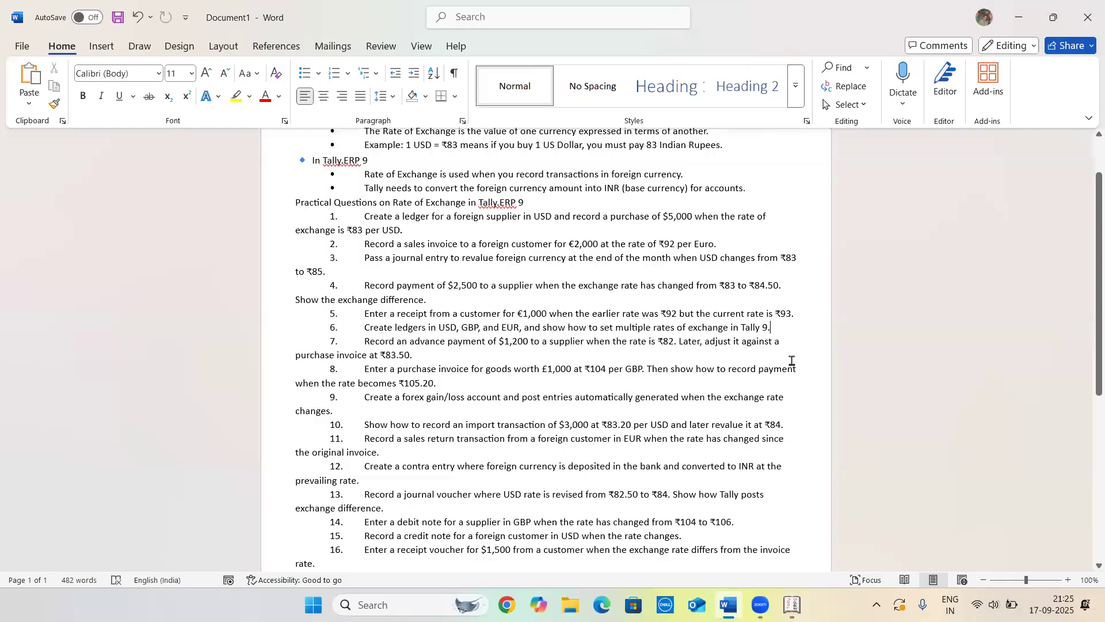
{"action": "left_click", "coordinate": [365, 340]}
{"action": "triple_click", "coordinate": [456, 348]}
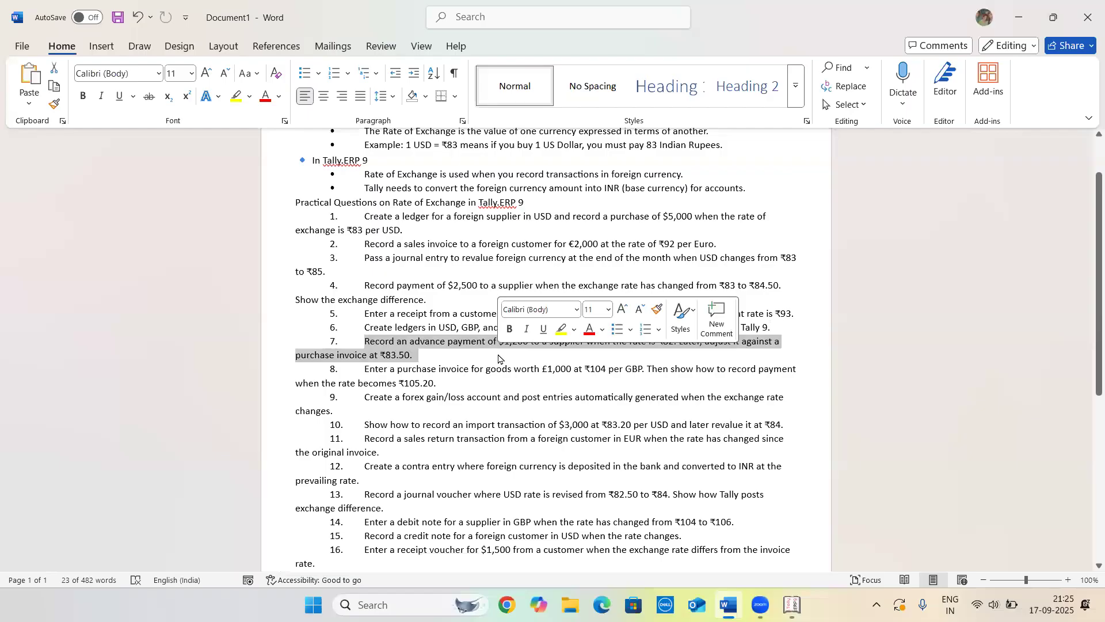
{"action": "left_click", "coordinate": [532, 358]}
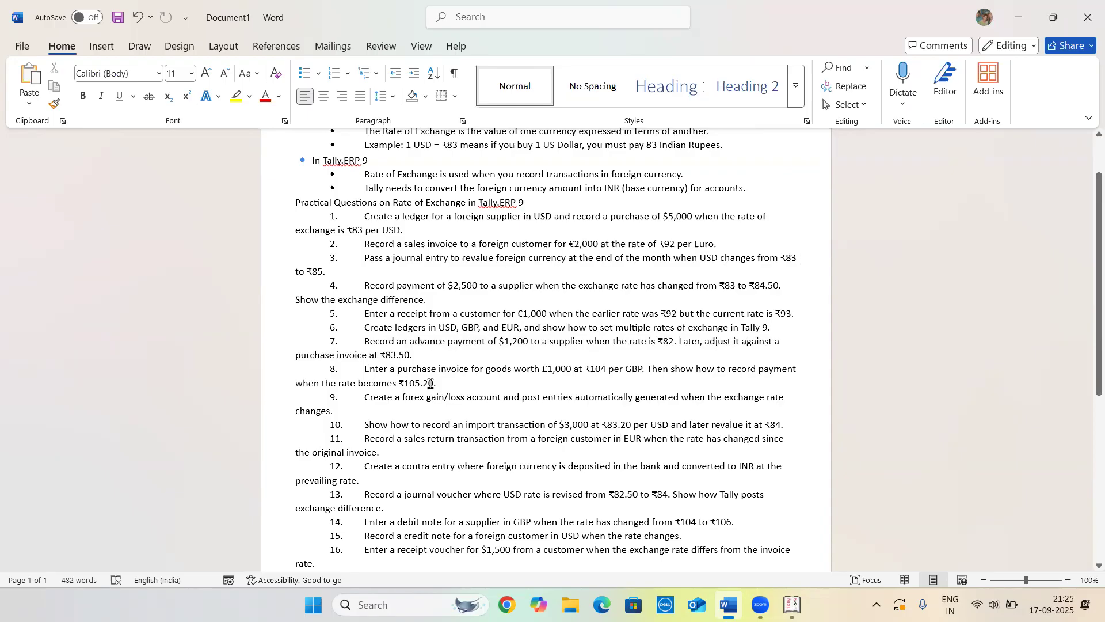
{"action": "key", "text": "alt+Tab"}
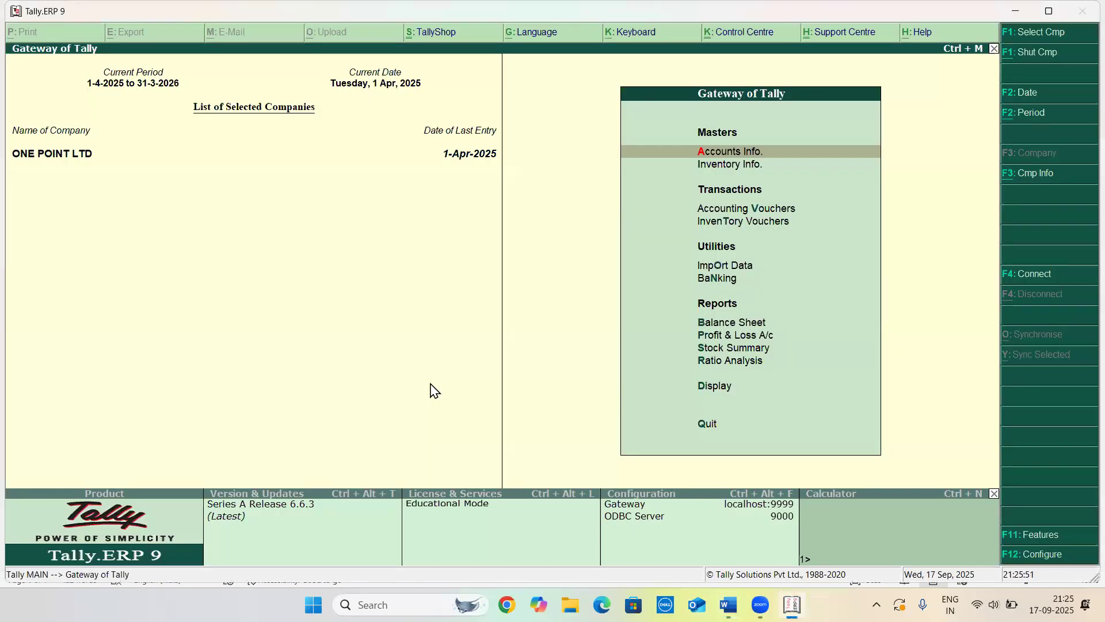
Open a new Payment voucher and pick ABC SUPPLIER as the debit ledger
{"action": "key", "text": "Down"}
{"action": "key", "text": "Down"}
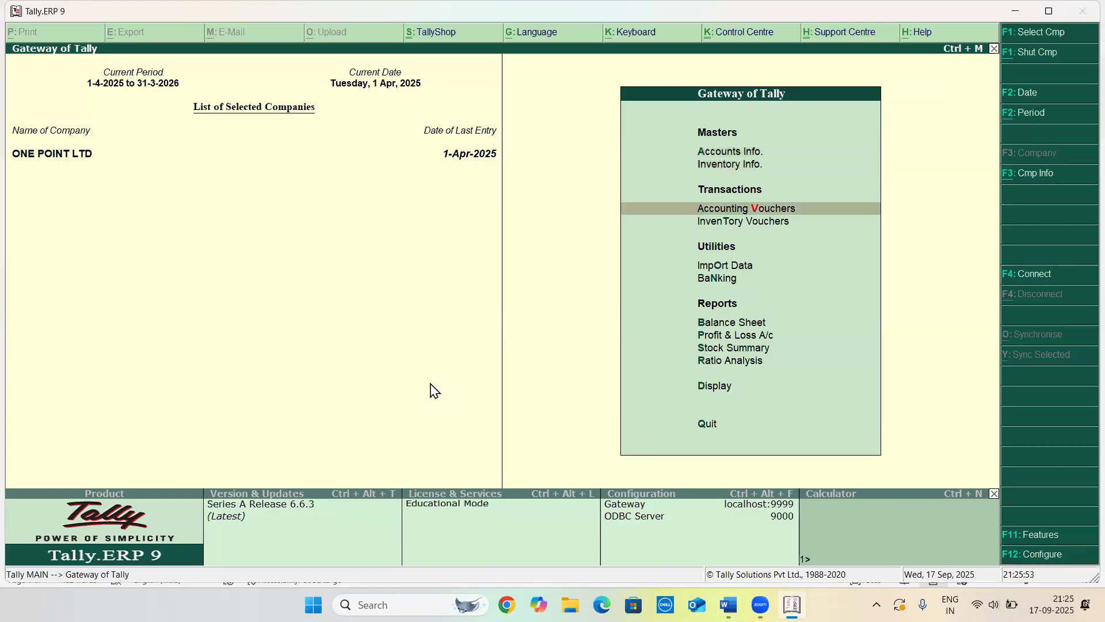
{"action": "key", "text": "Return"}
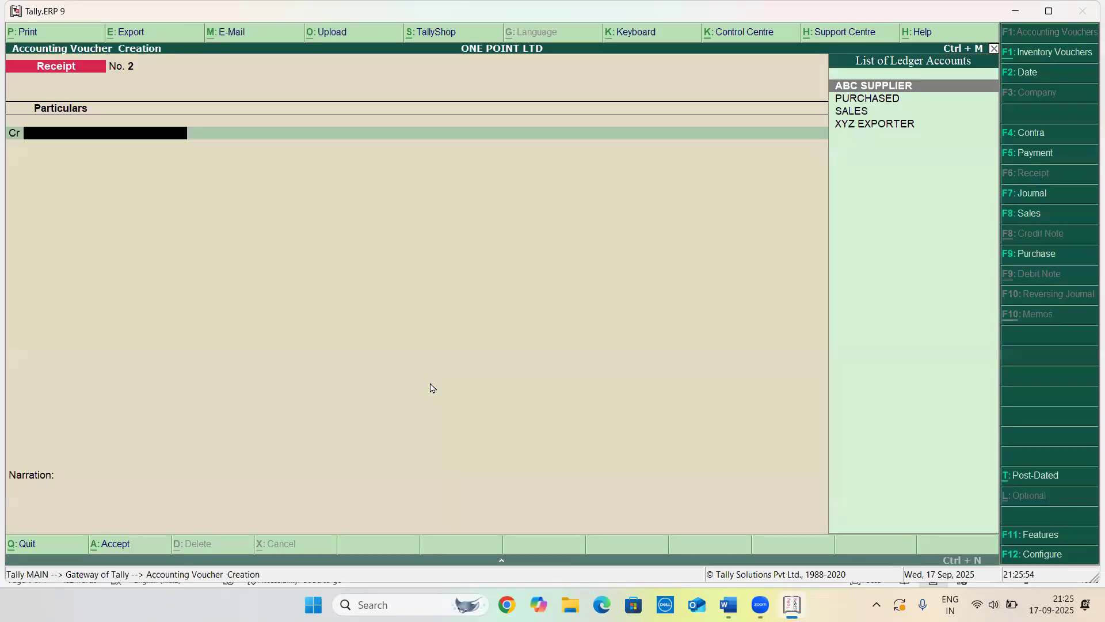
{"action": "key", "text": "F5"}
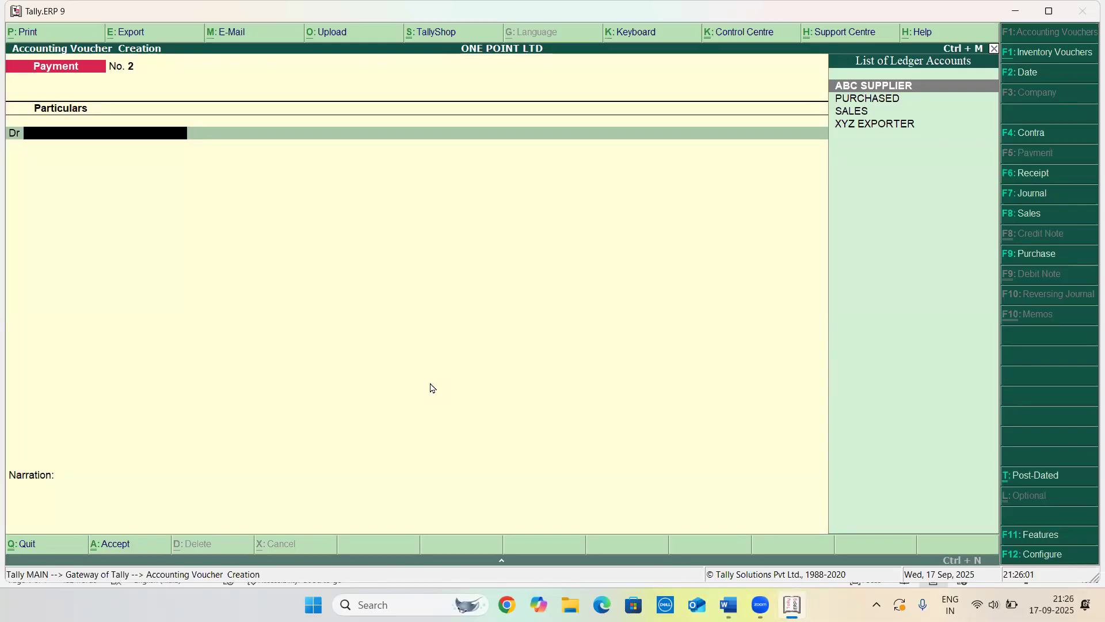
{"action": "key", "text": "Return"}
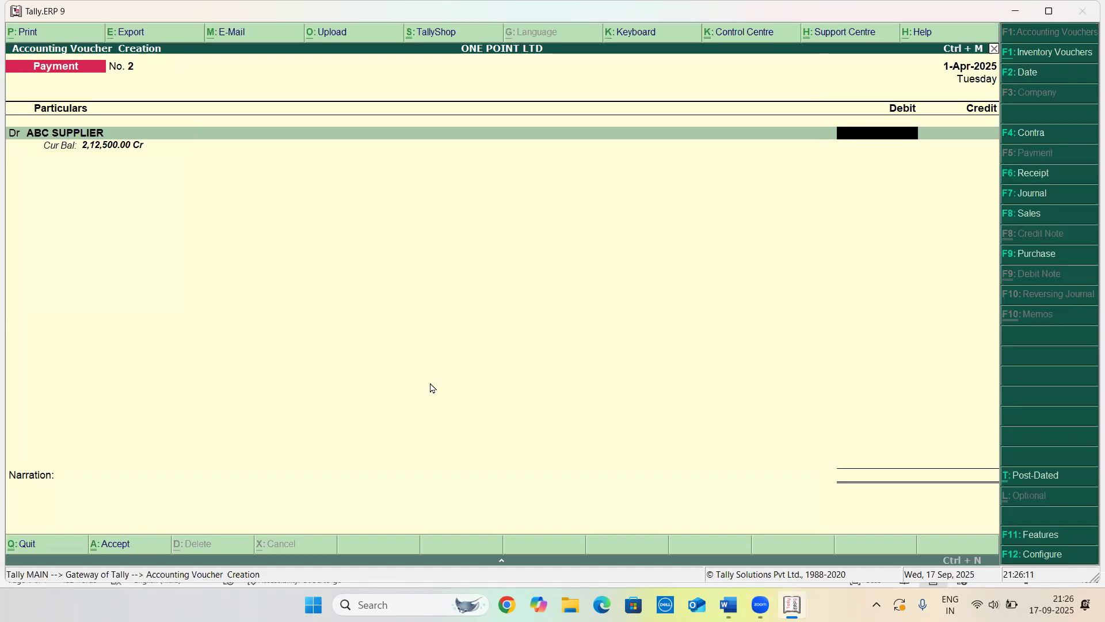
{"action": "type", "text": "412"}
Enter the debit amount as $1200 at a rate of exchange of 82/$
{"action": "key", "text": "BackSpace"}
{"action": "key", "text": "BackSpace"}
{"action": "key", "text": "BackSpace"}
{"action": "type", "text": "4"}
{"action": "key", "text": "BackSpace"}
{"action": "type", "text": "$1200"}
{"action": "key", "text": "Return"}
{"action": "key", "text": "Return"}
{"action": "type", "text": "82/$"}
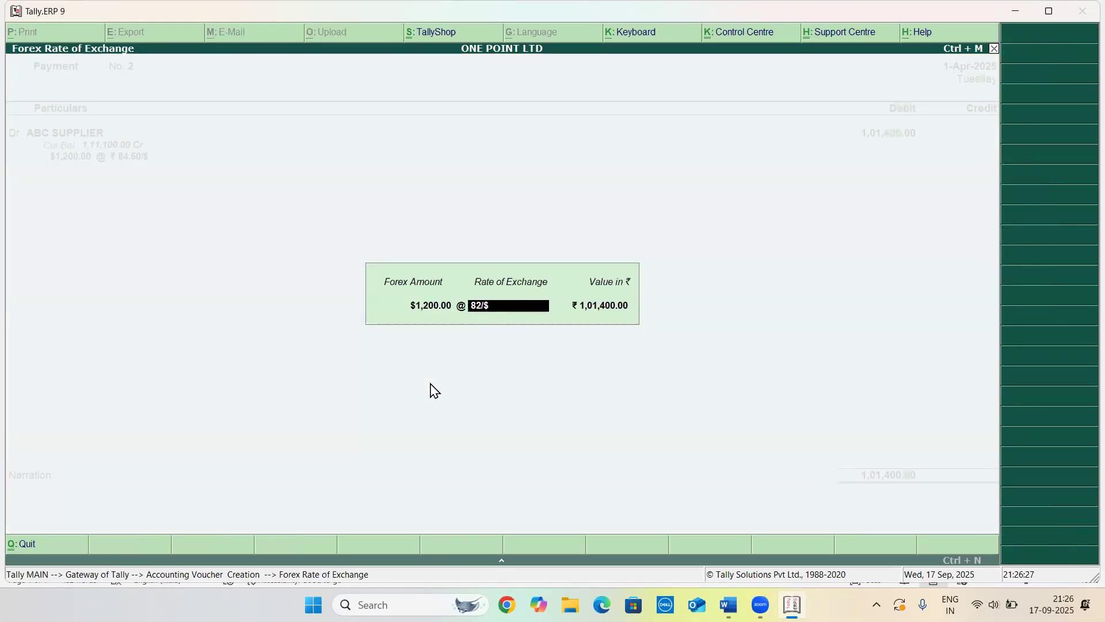
{"action": "key", "text": "Return"}
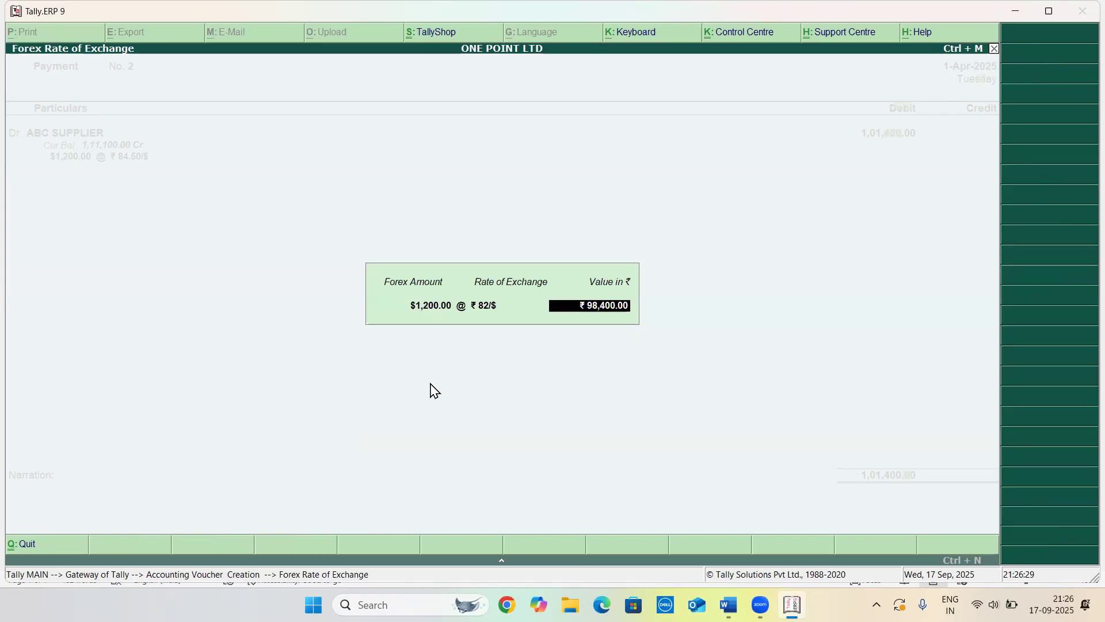
Record the bill-wise details as a new reference 2 for $1,200 Dr
{"action": "key", "text": "Return"}
{"action": "key", "text": "Return"}
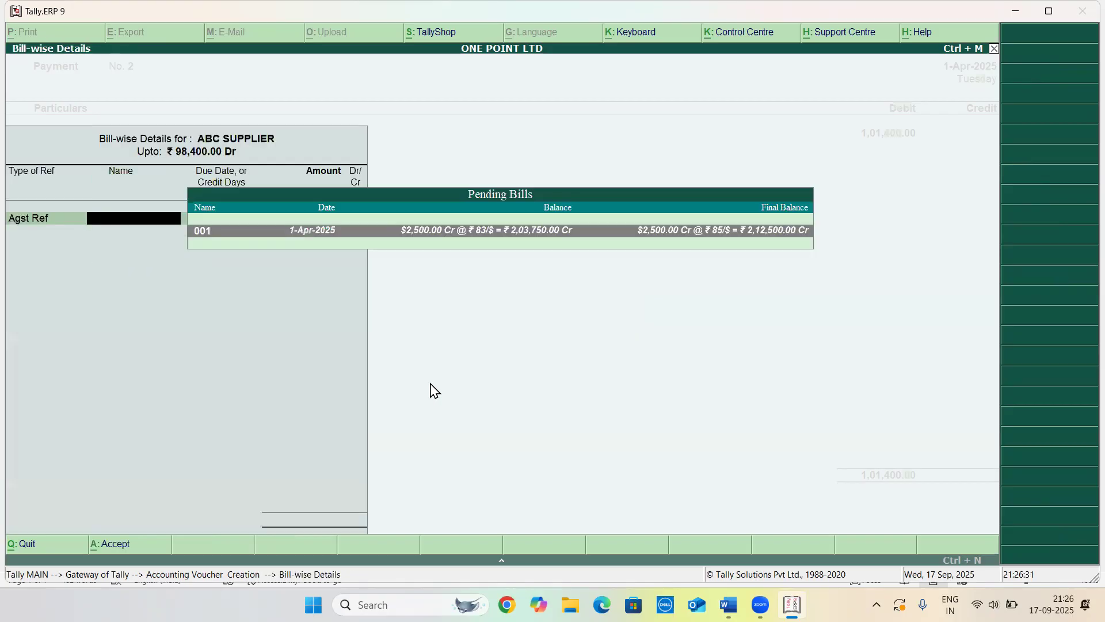
{"action": "key", "text": "BackSpace"}
{"action": "key", "text": "Down"}
Credit Cash for the same amount and save the payment voucher
{"action": "key", "text": "Return"}
{"action": "key", "text": "Return"}
{"action": "key", "text": "Return"}
{"action": "key", "text": "Return"}
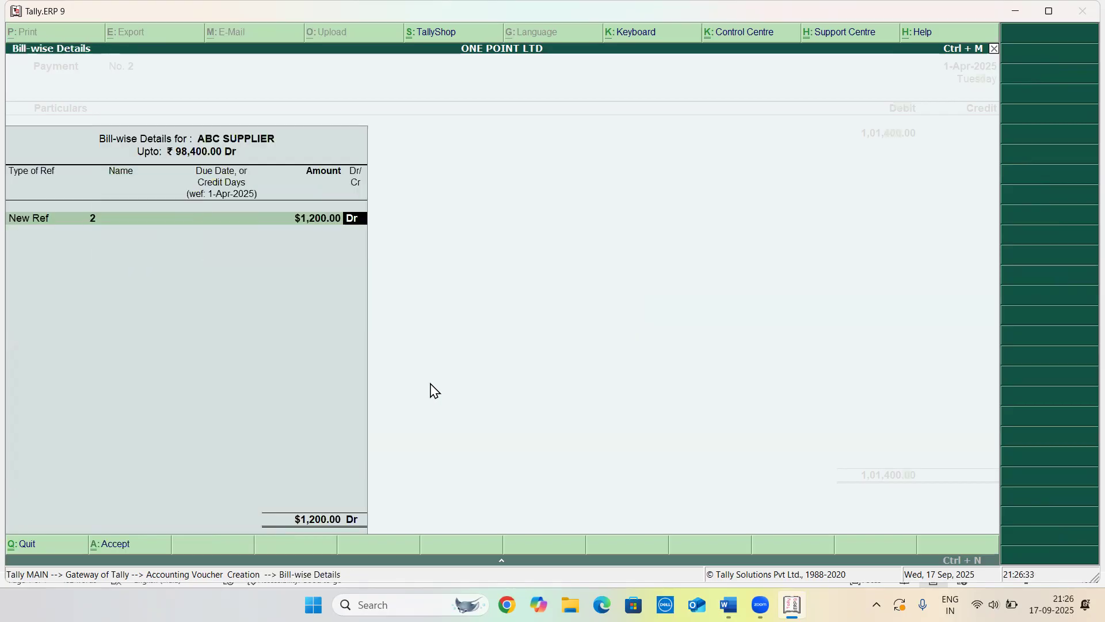
{"action": "key", "text": "Return"}
{"action": "key", "text": "Return"}
{"action": "key", "text": "Return"}
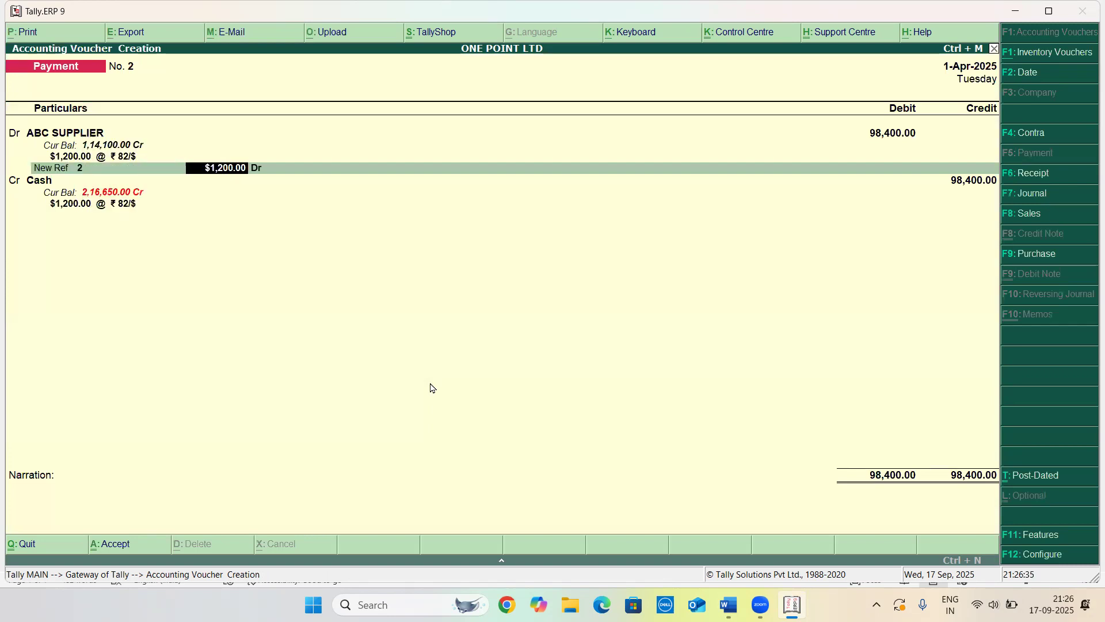
{"action": "key", "text": "Return"}
{"action": "key", "text": "Return"}
{"action": "key", "text": "Return"}
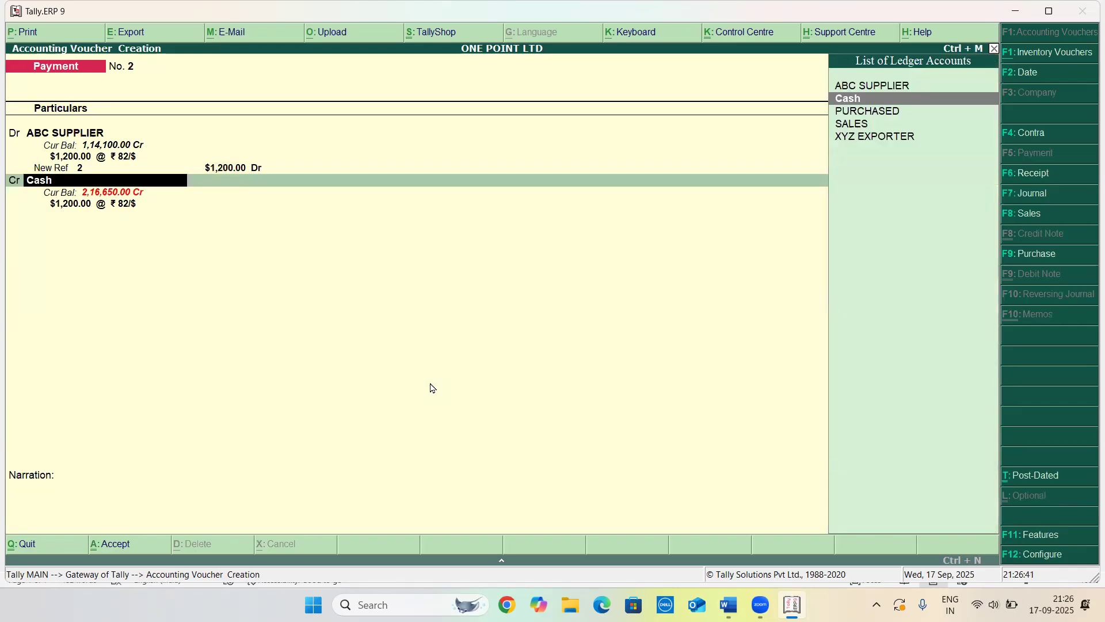
{"action": "key", "text": "Return"}
{"action": "key", "text": "Return"}
{"action": "key", "text": "Return"}
{"action": "key", "text": "Return"}
{"action": "key", "text": "Return"}
{"action": "key", "text": "Return"}
{"action": "key", "text": "Return"}
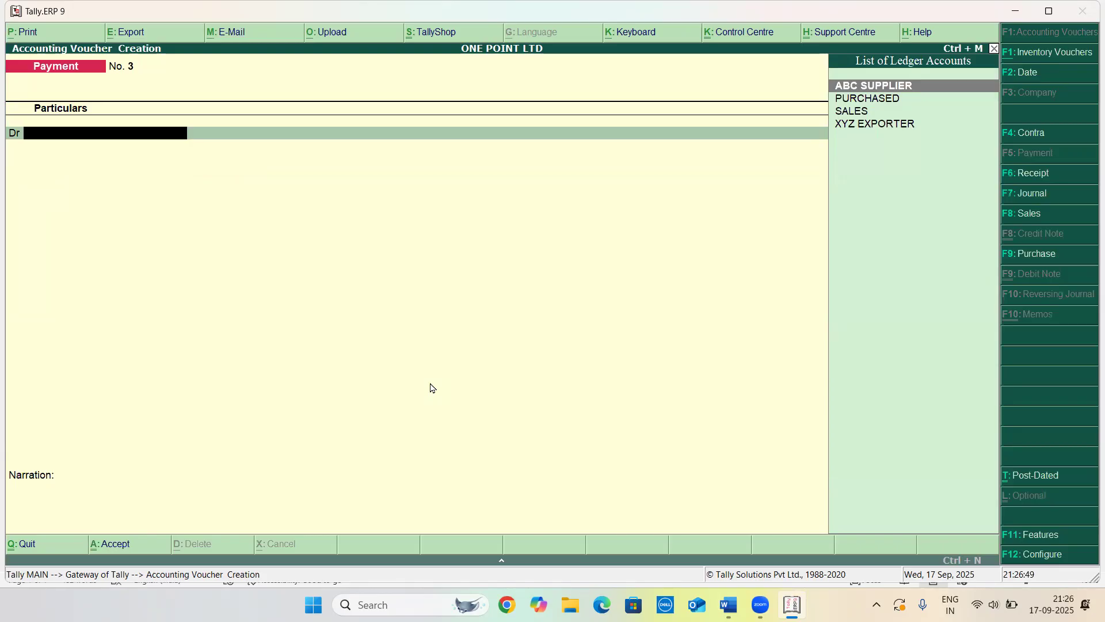
Open a Purchase voucher with supplier invoice no. 003 and party ABC SUPPLIER
{"action": "key", "text": "F9"}
{"action": "type", "text": "003"}
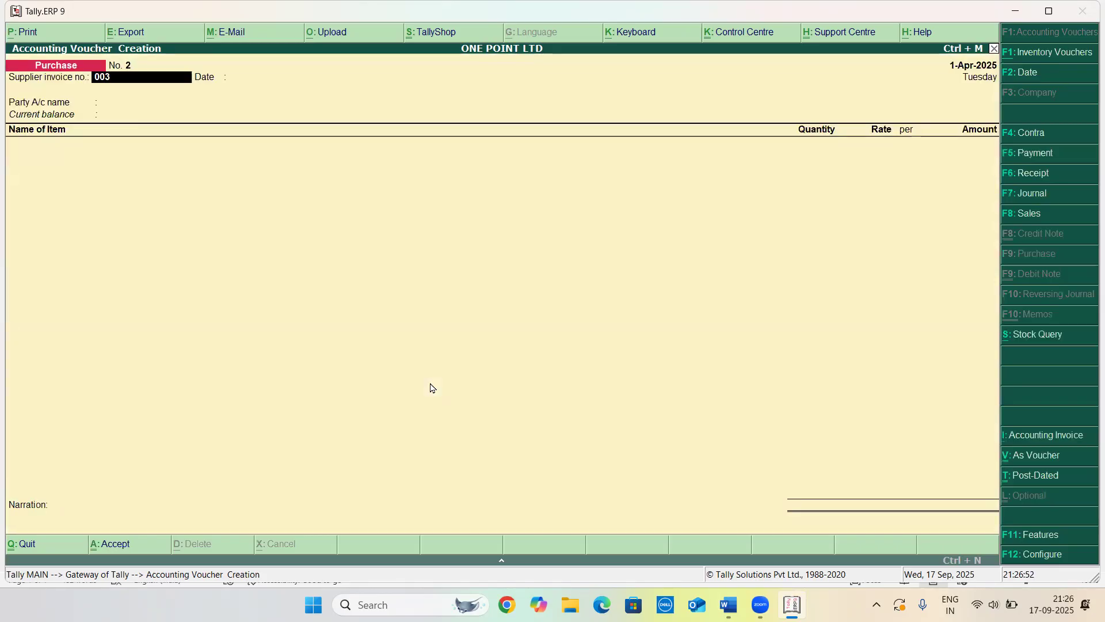
{"action": "key", "text": "Return"}
{"action": "key", "text": "Return"}
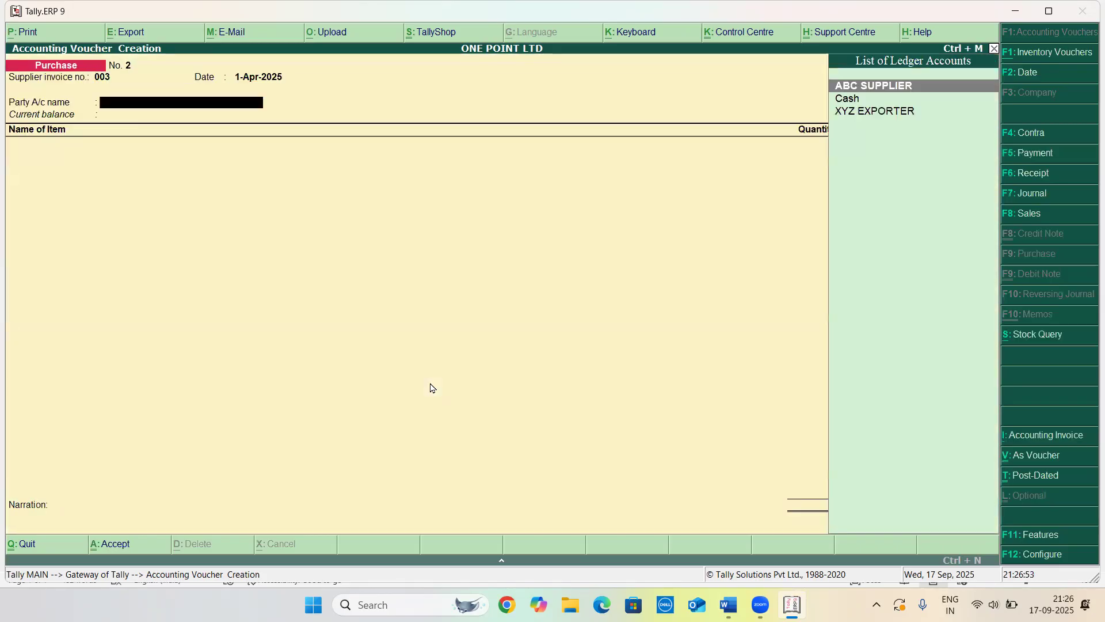
{"action": "key", "text": "Return"}
{"action": "key", "text": "Return"}
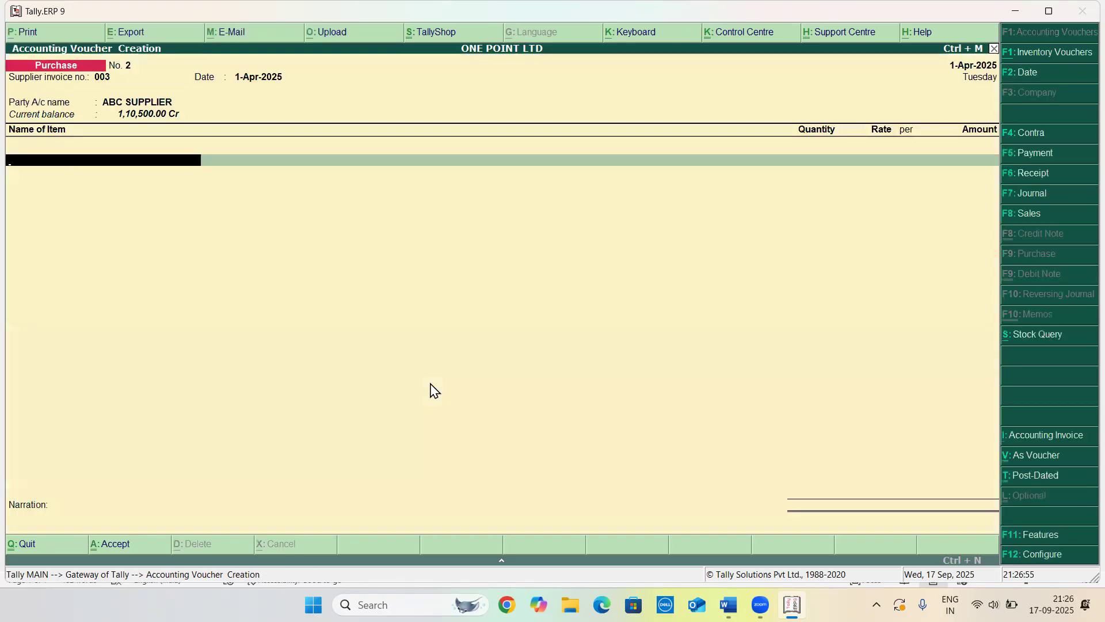
Add the stock item MOUSE with a quantity of 10 NOS
{"action": "type", "text": "MO"}
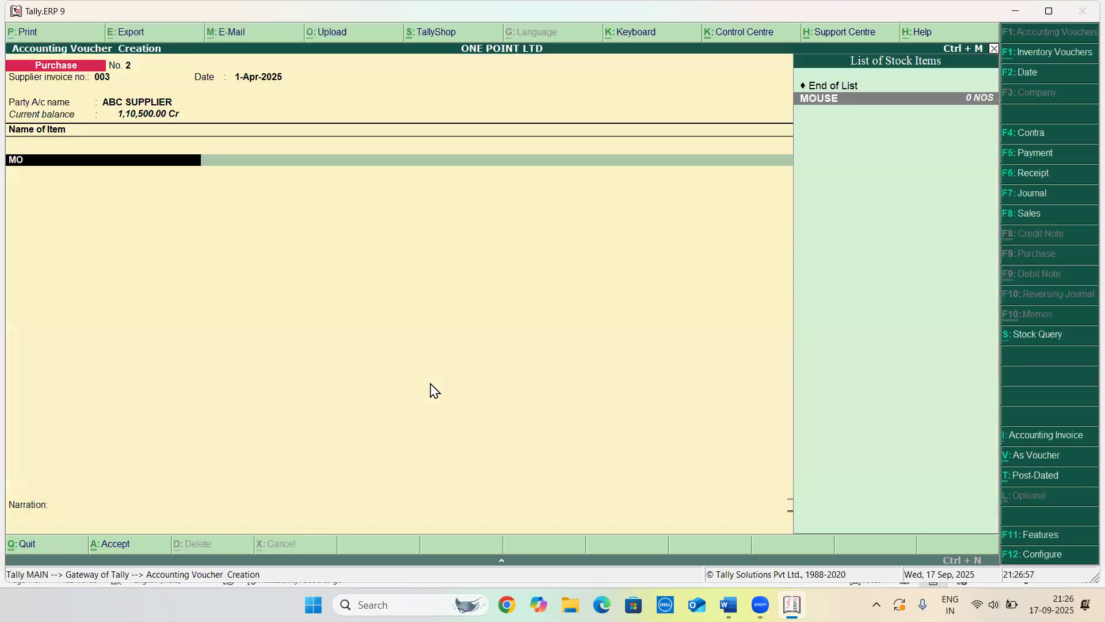
{"action": "key", "text": "Return"}
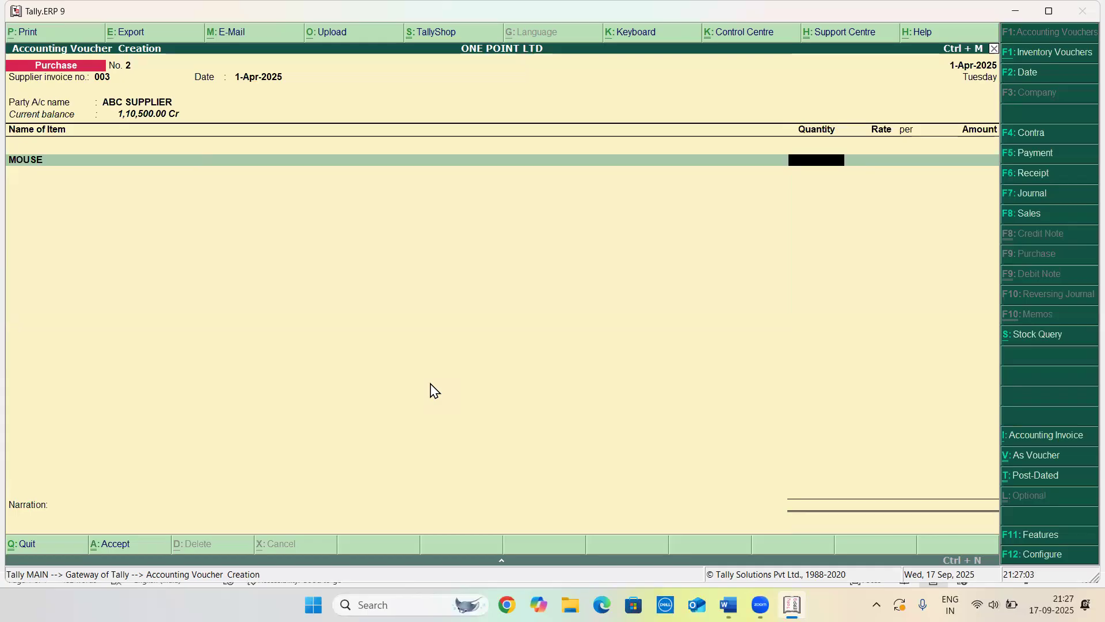
{"action": "left_click", "coordinate": [1047, 12]}
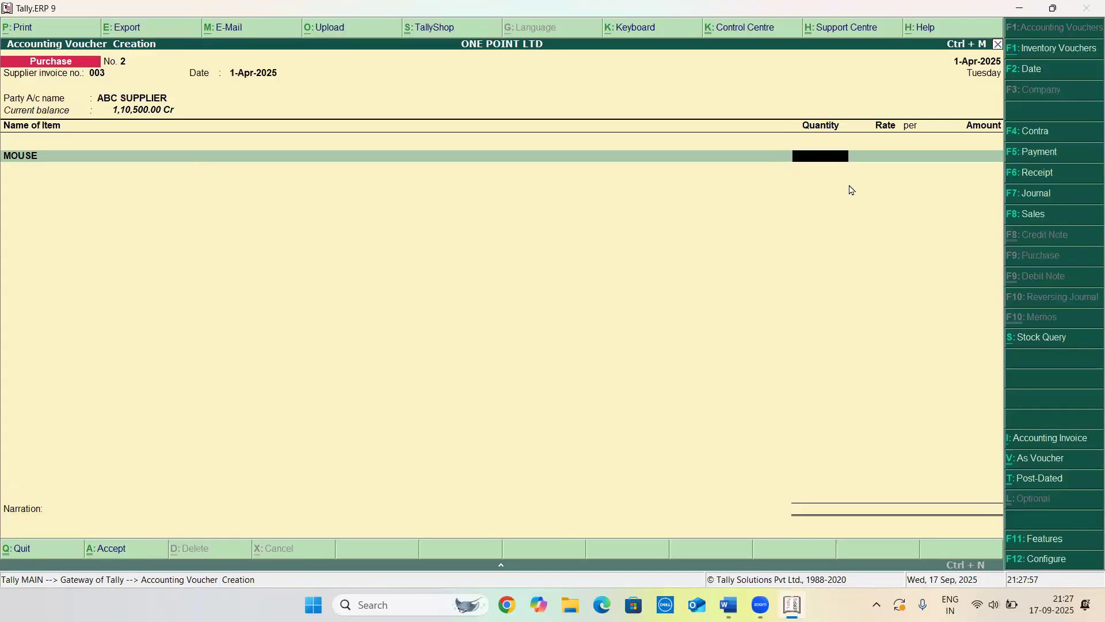
{"action": "type", "text": "0"}
{"action": "key", "text": "Return"}
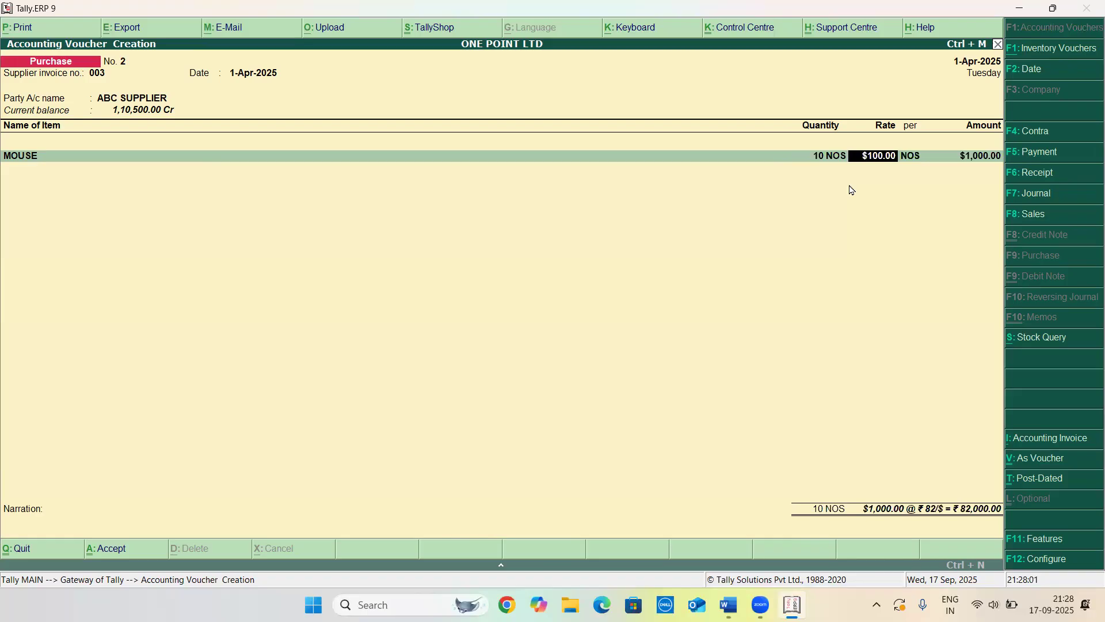
Set the mouse rate to $120 per NOS at an exchange rate of 83.50/$
{"action": "type", "text": "12"}
{"action": "key", "text": "Return"}
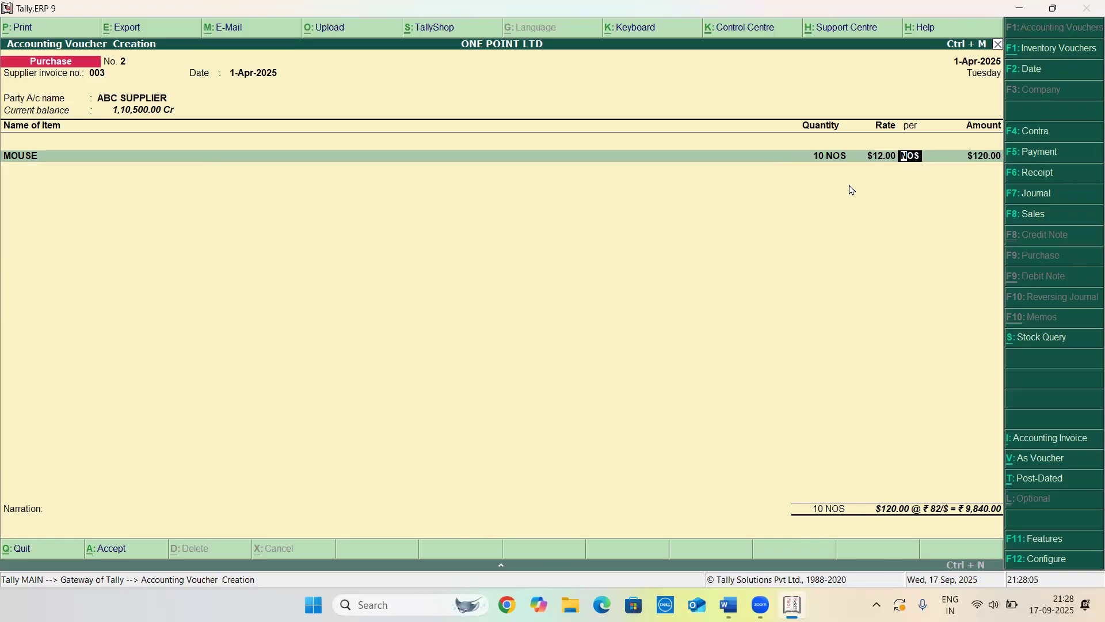
{"action": "key", "text": "BackSpace"}
{"action": "type", "text": "$120"}
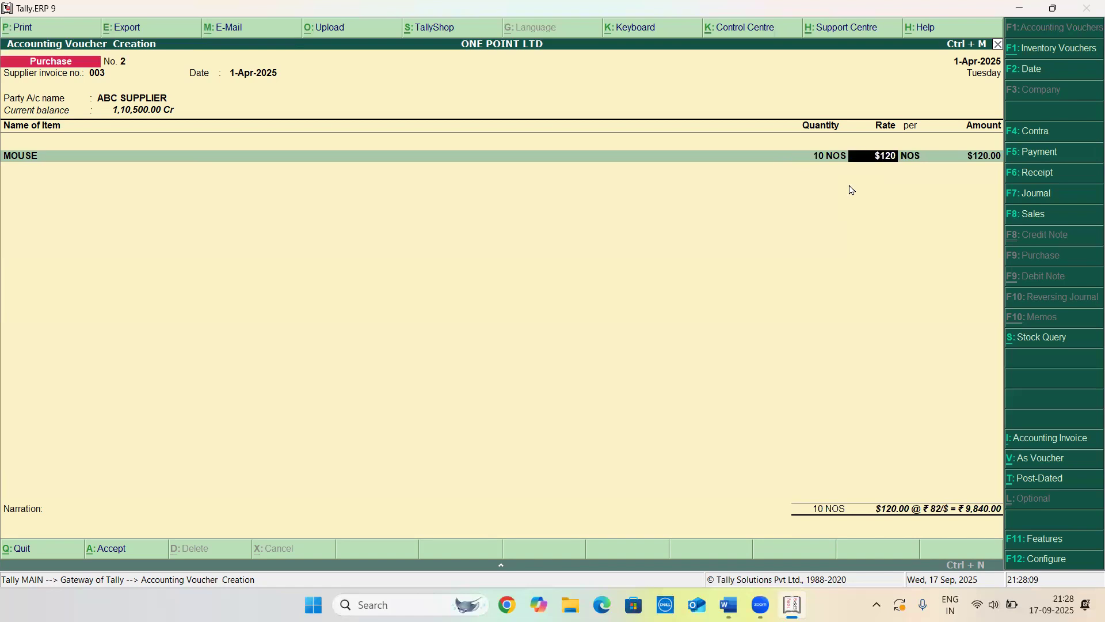
{"action": "key", "text": "Return"}
{"action": "key", "text": "Return"}
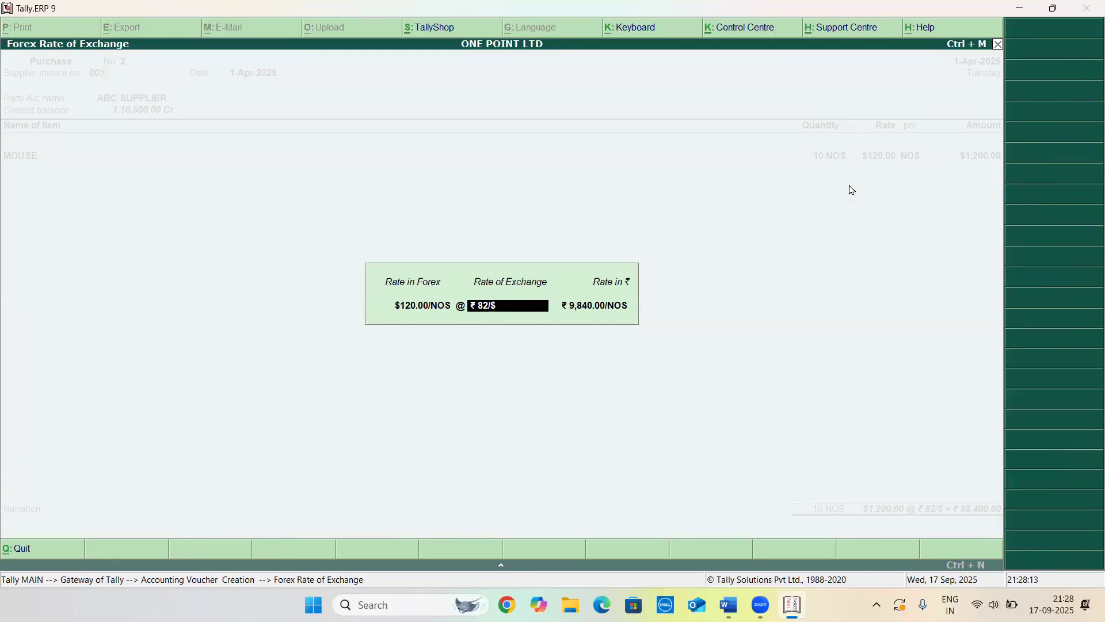
{"action": "key", "text": "BackSpace"}
{"action": "type", "text": "83.50/$"}
{"action": "key", "text": "Return"}
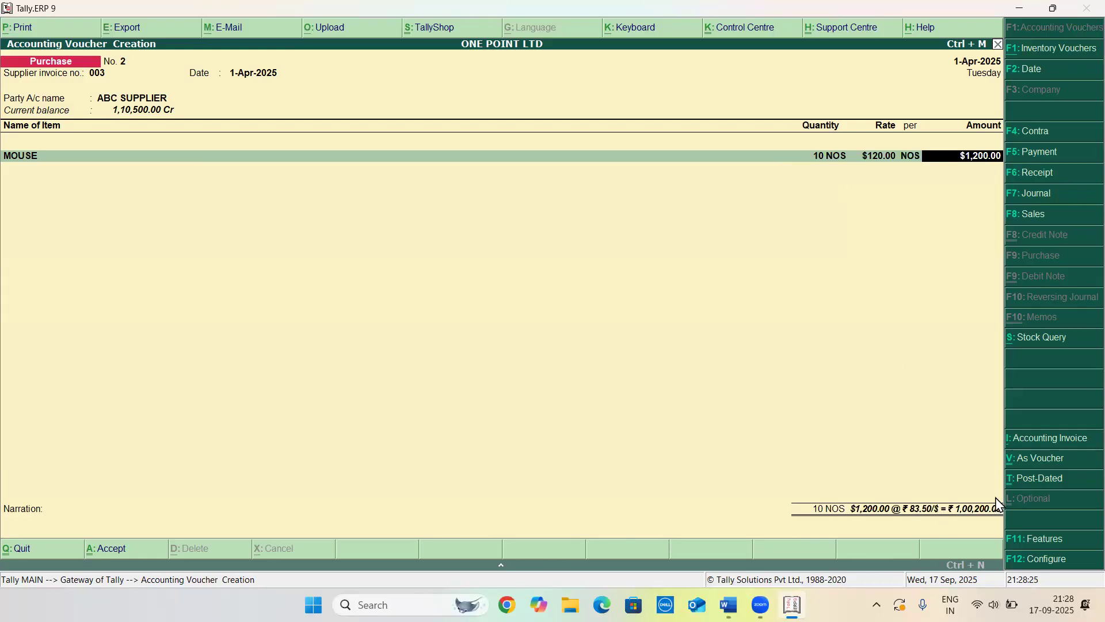
Accept the PURCHASED ledger allocation and adjust the ABC SUPPLIER bill against the pending advance reference 2
{"action": "key", "text": "Return"}
{"action": "key", "text": "Return"}
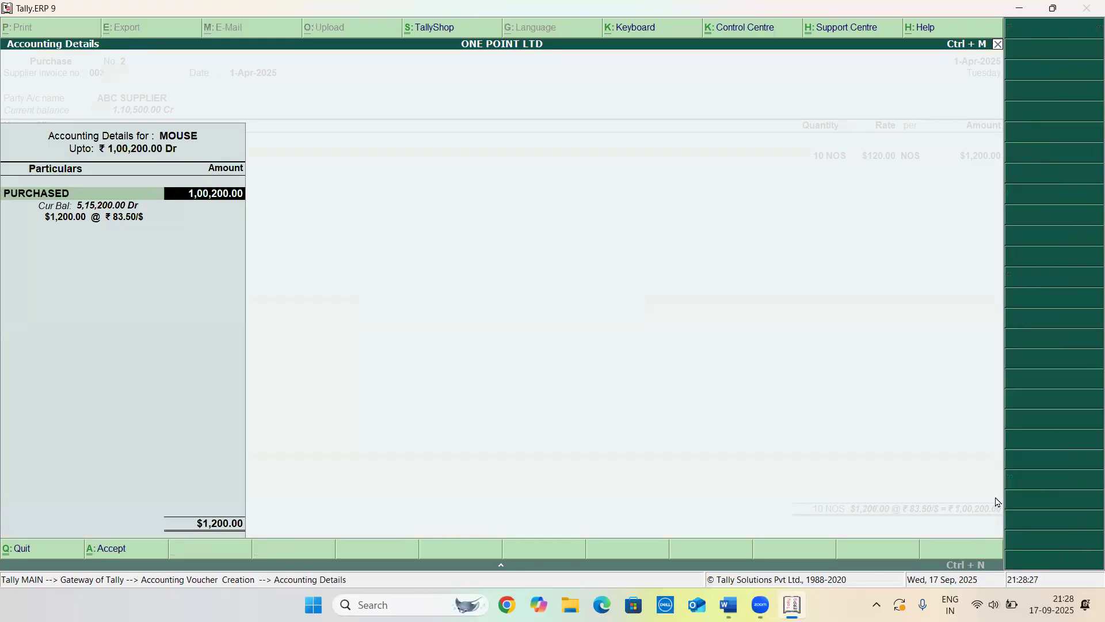
{"action": "key", "text": "Return"}
{"action": "key", "text": "Return"}
{"action": "key", "text": "Return"}
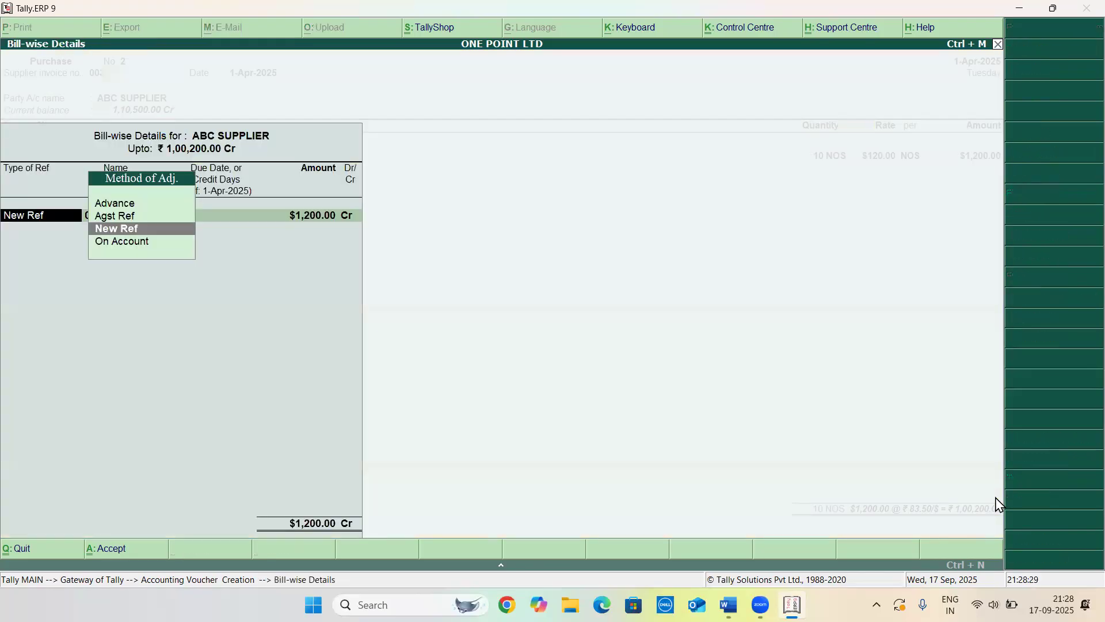
{"action": "key", "text": "Up"}
{"action": "key", "text": "Return"}
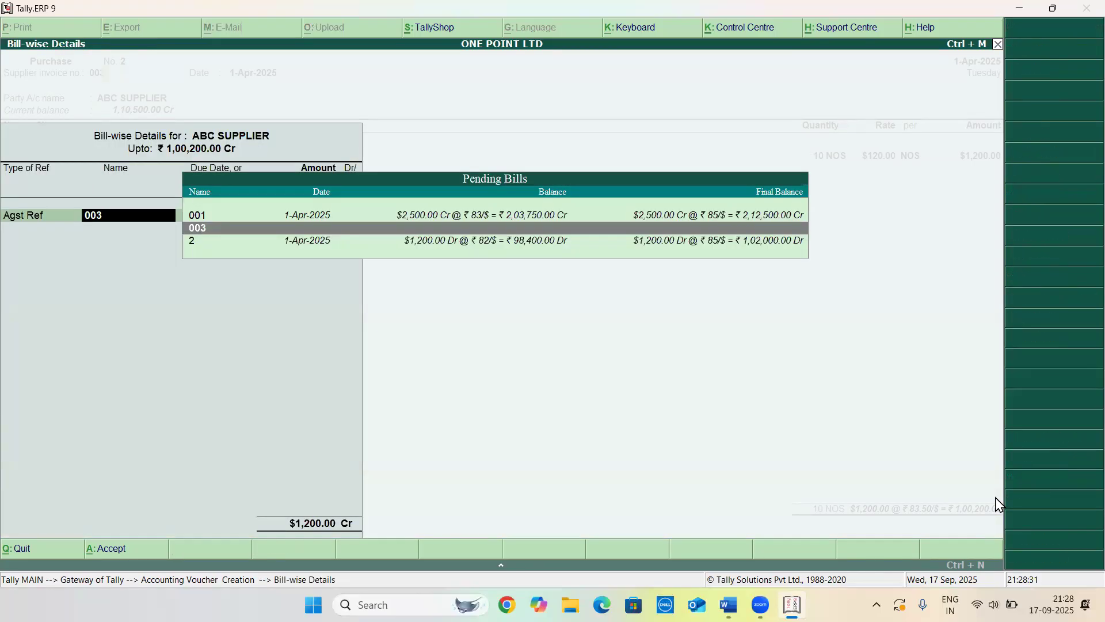
{"action": "key", "text": "Down"}
{"action": "key", "text": "Return"}
{"action": "key", "text": "Return"}
{"action": "key", "text": "Return"}
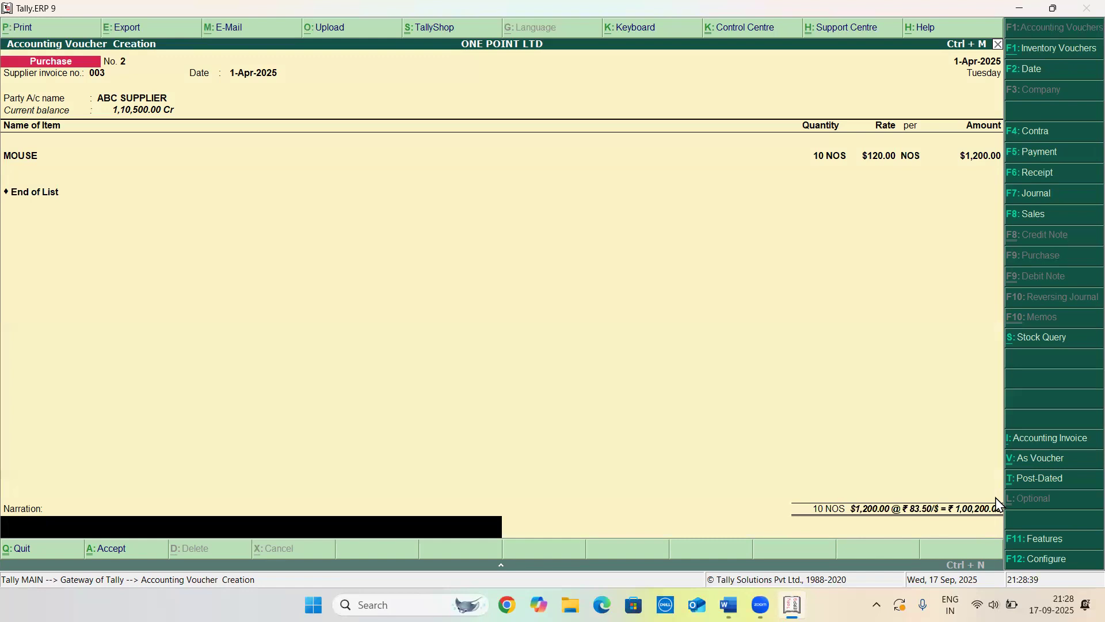
Save the purchase voucher and leave voucher entry
{"action": "key", "text": "Return"}
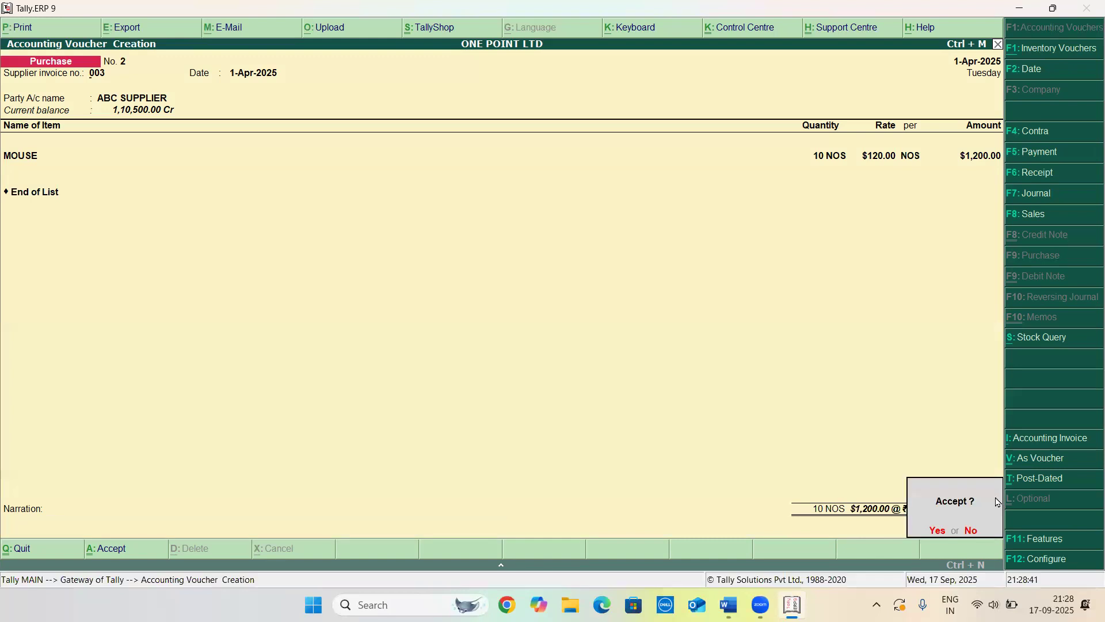
{"action": "key", "text": "Return"}
{"action": "key", "text": "Escape"}
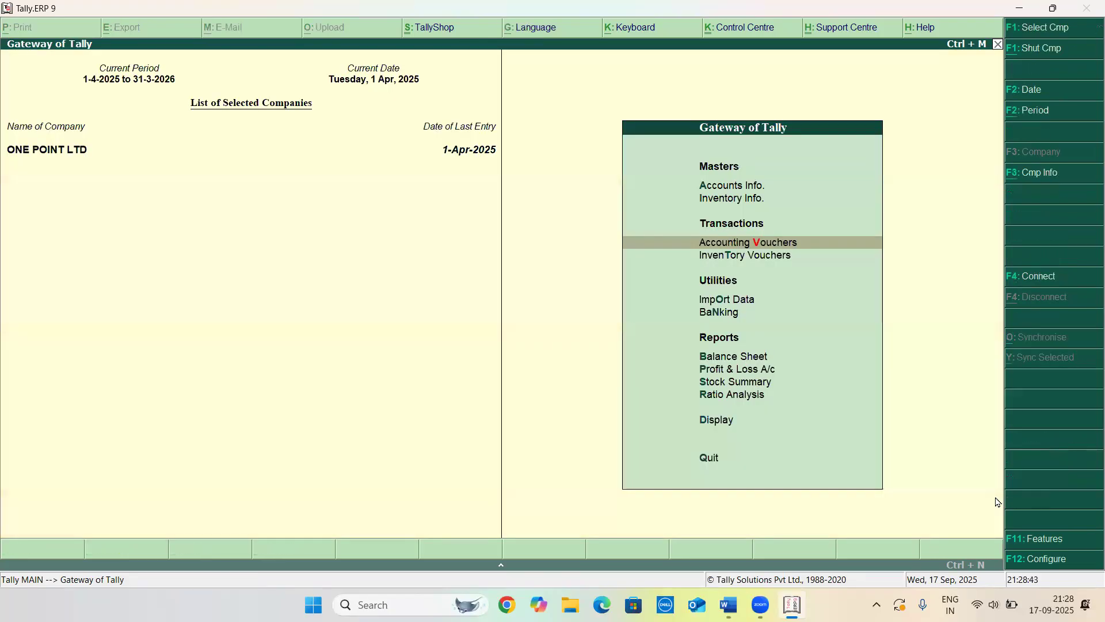
Open the Balance Sheet and drill into the Unadjusted Forex Gain/Loss statement for ABC SUPPLIER
{"action": "key", "text": "Down"}
{"action": "key", "text": "Down"}
{"action": "key", "text": "Down"}
{"action": "key", "text": "Down"}
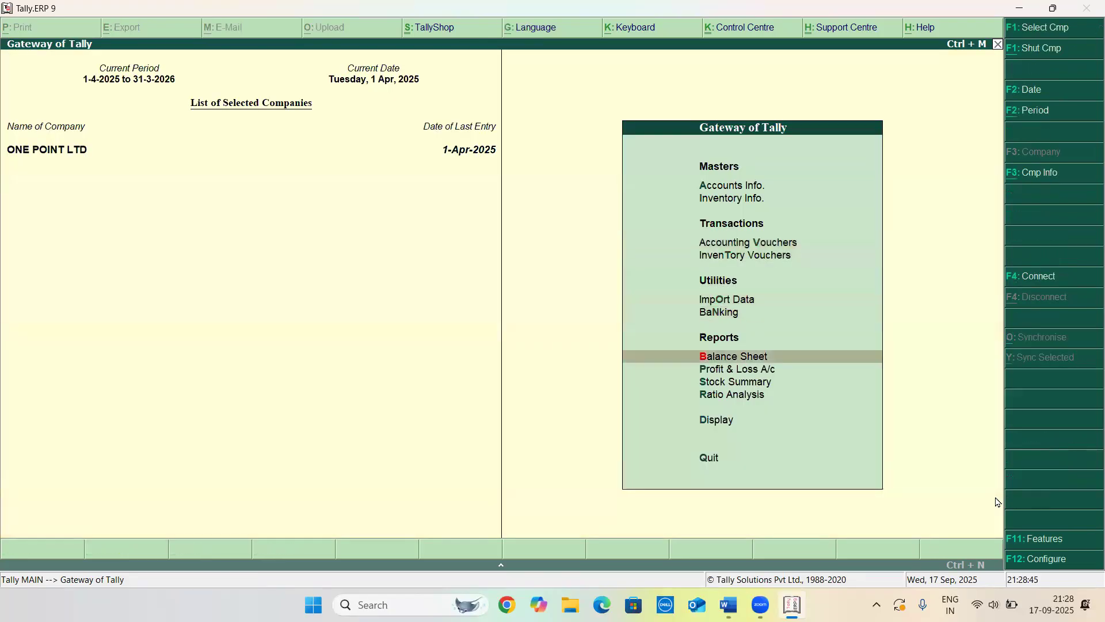
{"action": "key", "text": "Return"}
{"action": "key", "text": "Down"}
{"action": "key", "text": "Down"}
{"action": "key", "text": "Down"}
{"action": "key", "text": "Return"}
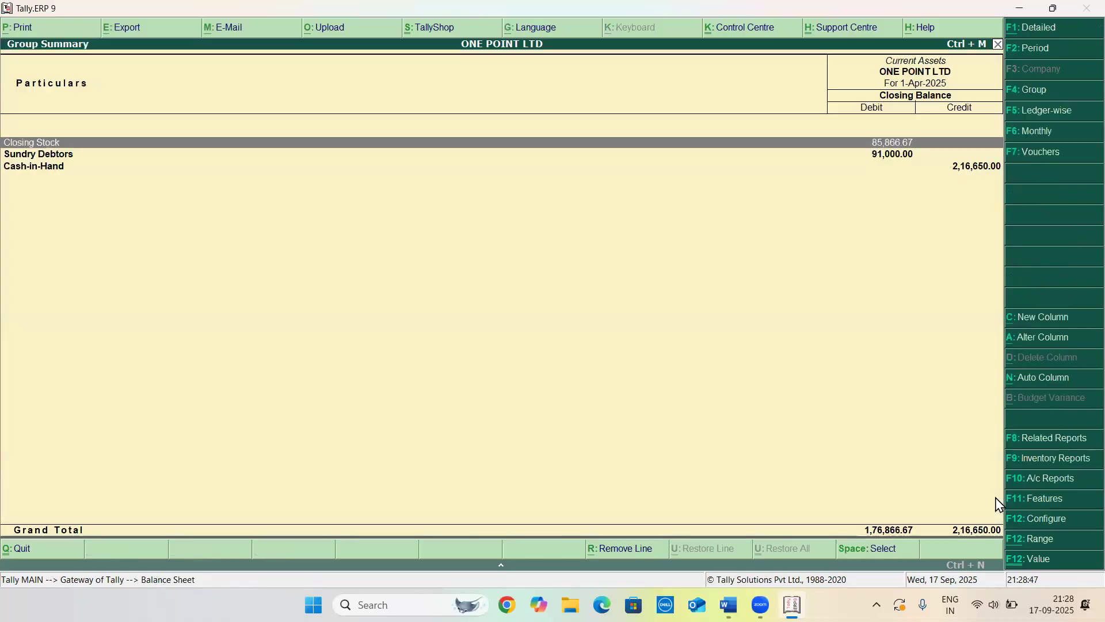
{"action": "key", "text": "Escape"}
{"action": "key", "text": "Right"}
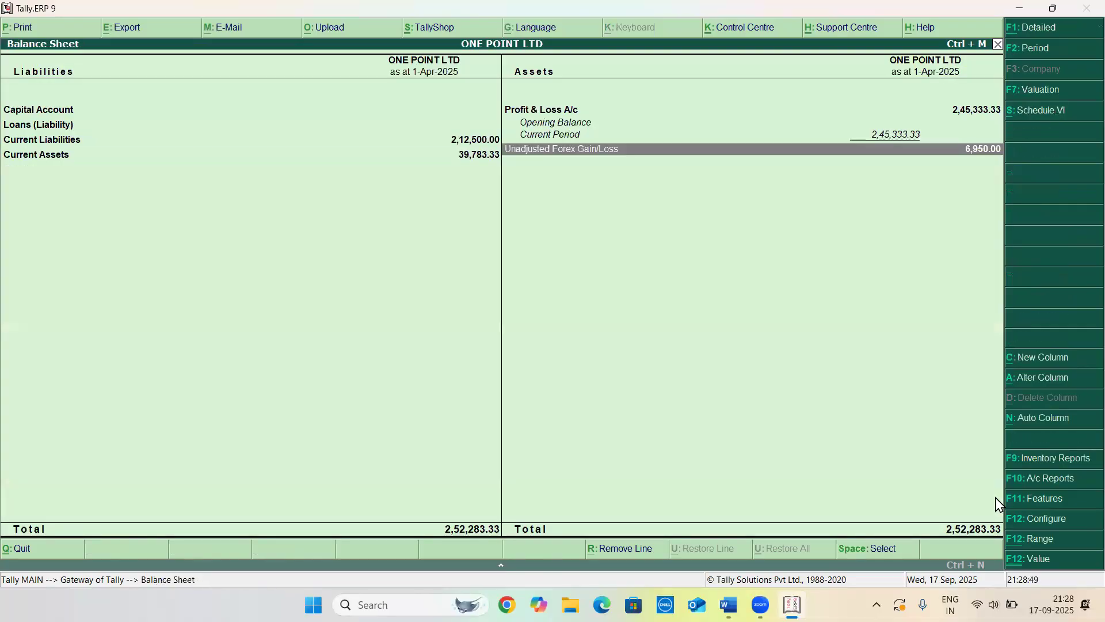
{"action": "key", "text": "Return"}
{"action": "key", "text": "Return"}
{"action": "key", "text": "Return"}
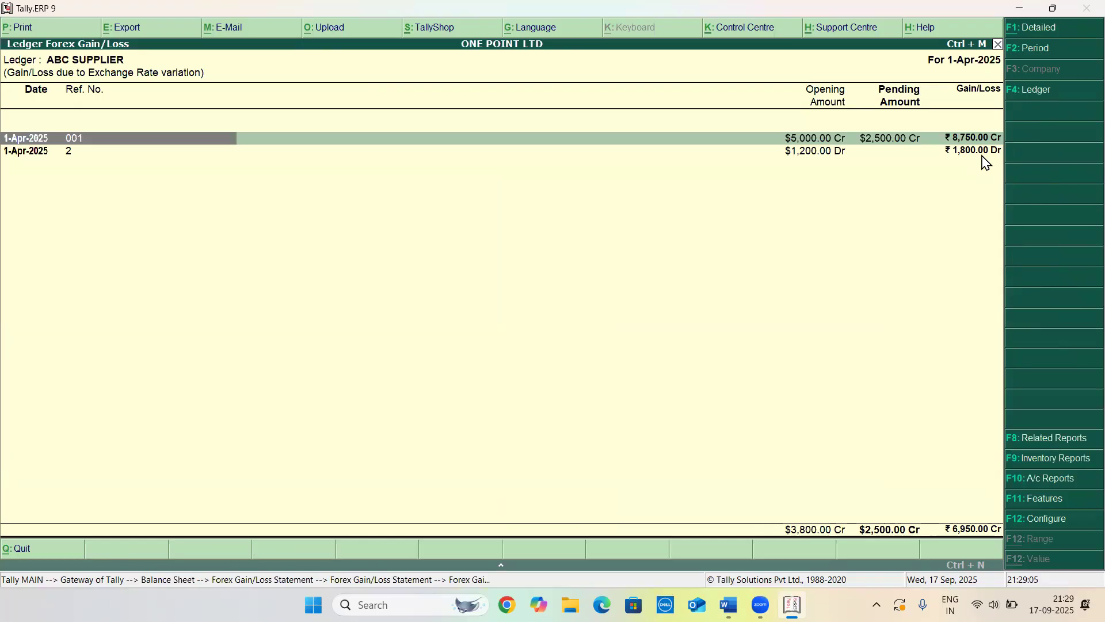
{"action": "key", "text": "Escape"}
{"action": "key", "text": "Escape"}
{"action": "key", "text": "Escape"}
{"action": "key", "text": "Escape"}
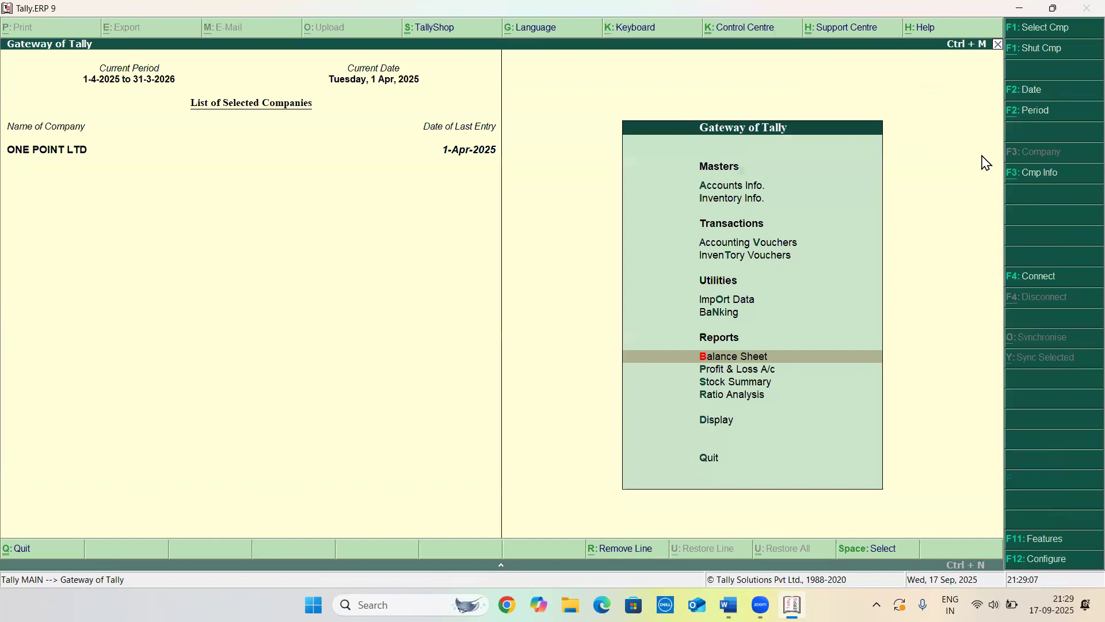
{"action": "key", "text": "Escape"}
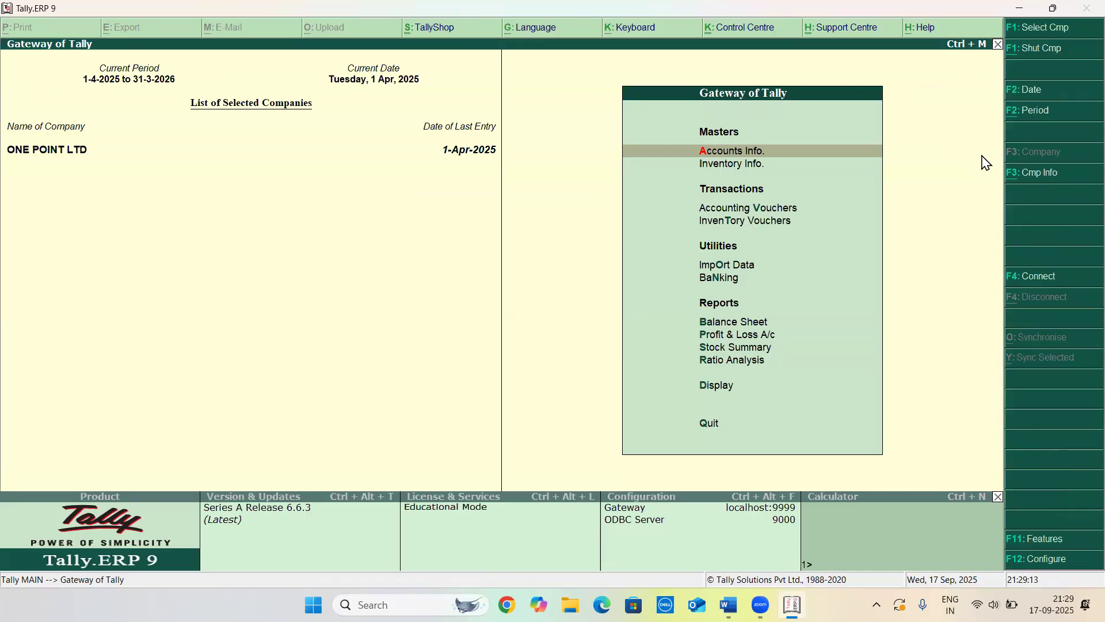
Switch to Word to review the practice questions on rate of exchange, then return to Tally
{"action": "key", "text": "alt+Tab"}
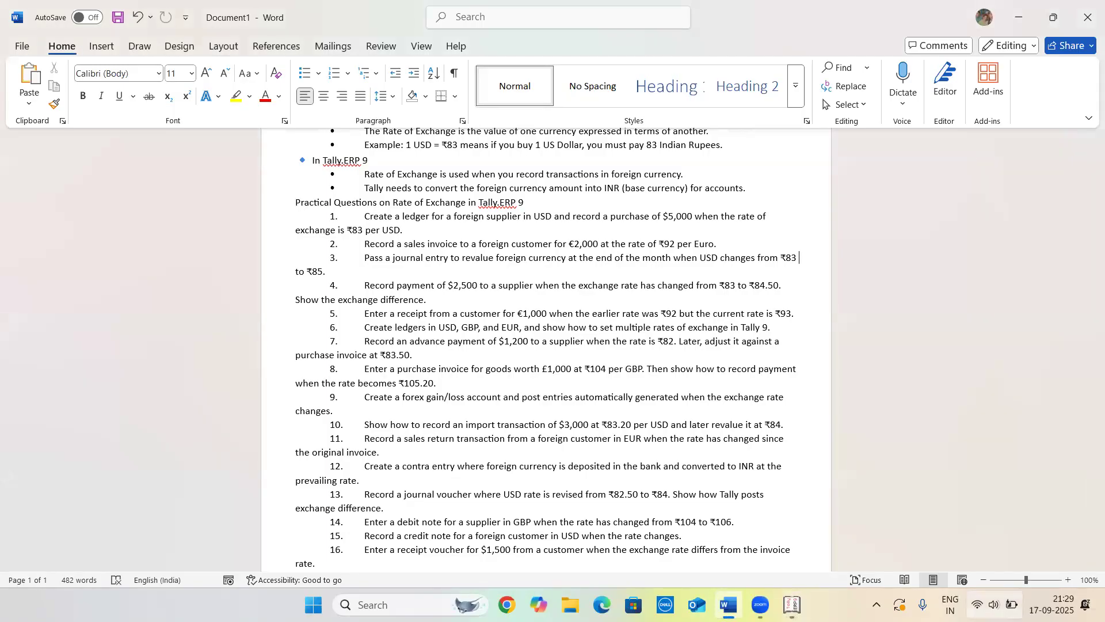
{"action": "left_click", "coordinate": [1006, 605]}
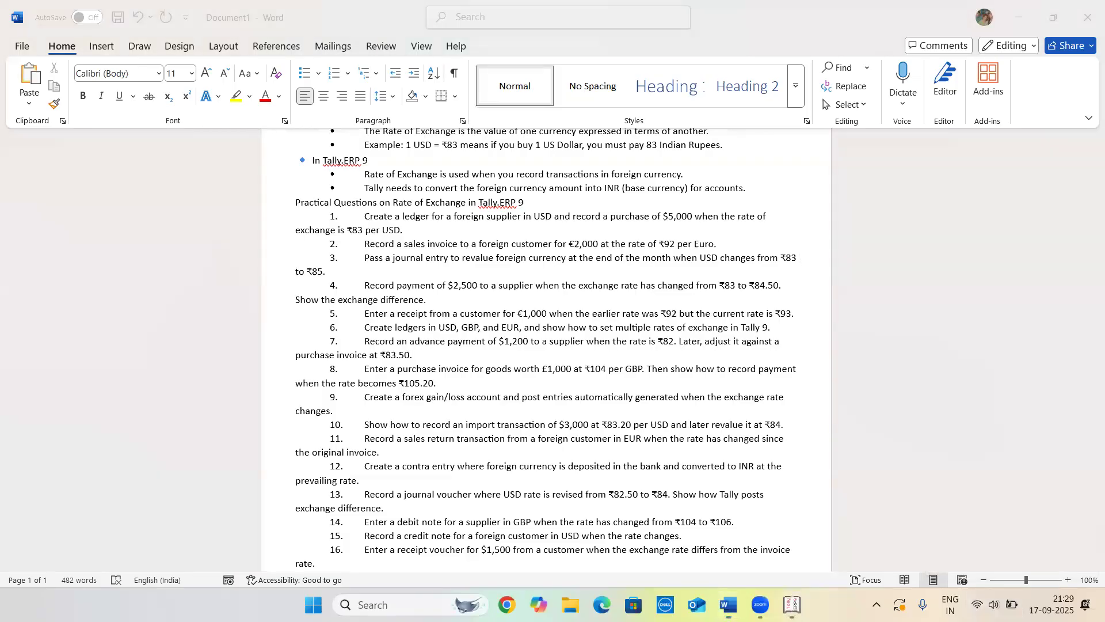
{"action": "left_click", "coordinate": [1003, 605]}
{"action": "left_click", "coordinate": [971, 433]}
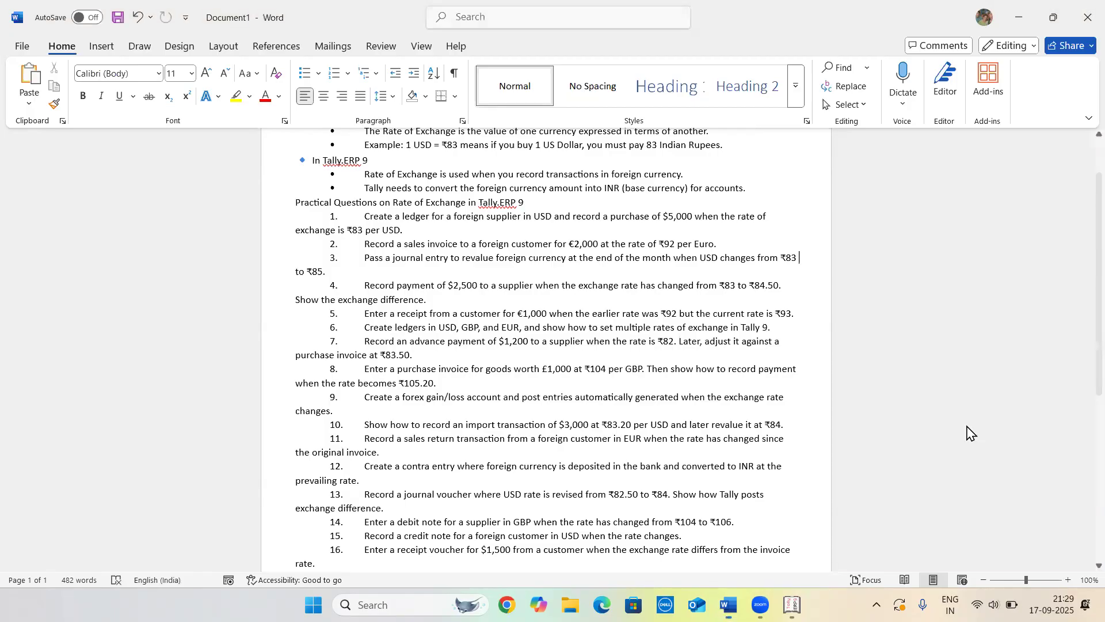
{"action": "key", "text": "alt+Tab"}
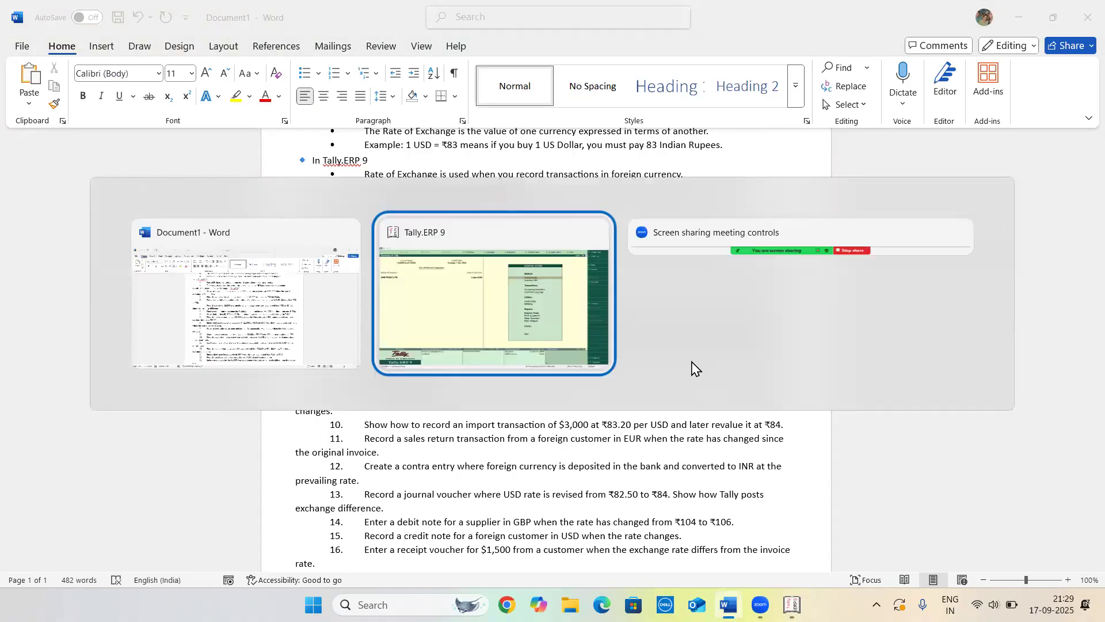
Open a new Purchase voucher with supplier invoice no. 005 and party XYZ EXPORTER
{"action": "key", "text": "Down"}
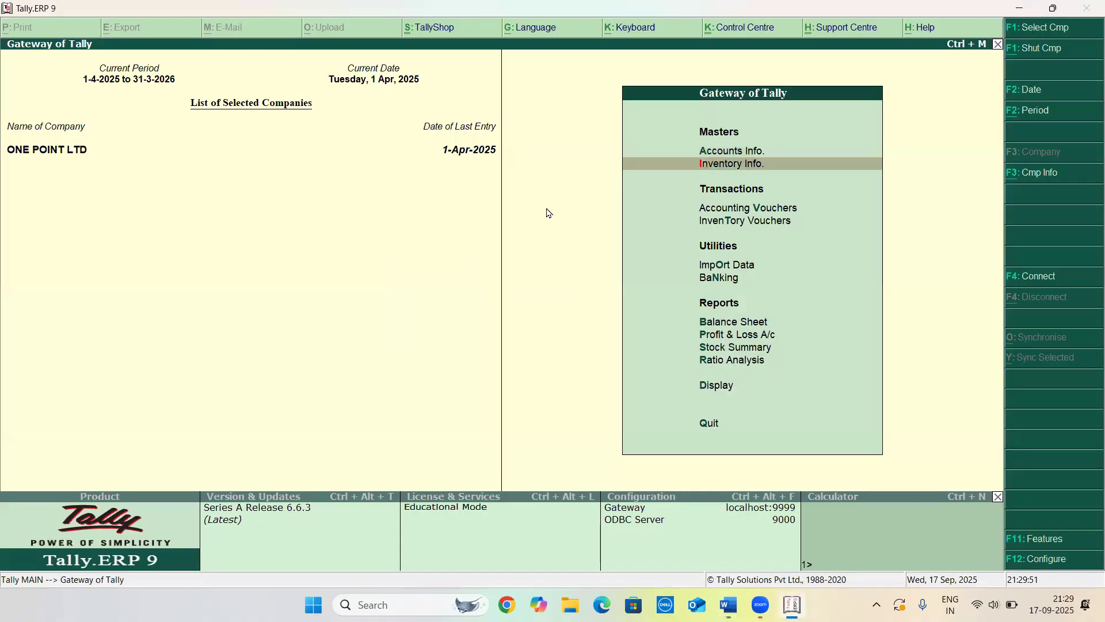
{"action": "key", "text": "Down"}
{"action": "key", "text": "Down"}
{"action": "key", "text": "Up"}
{"action": "key", "text": "Return"}
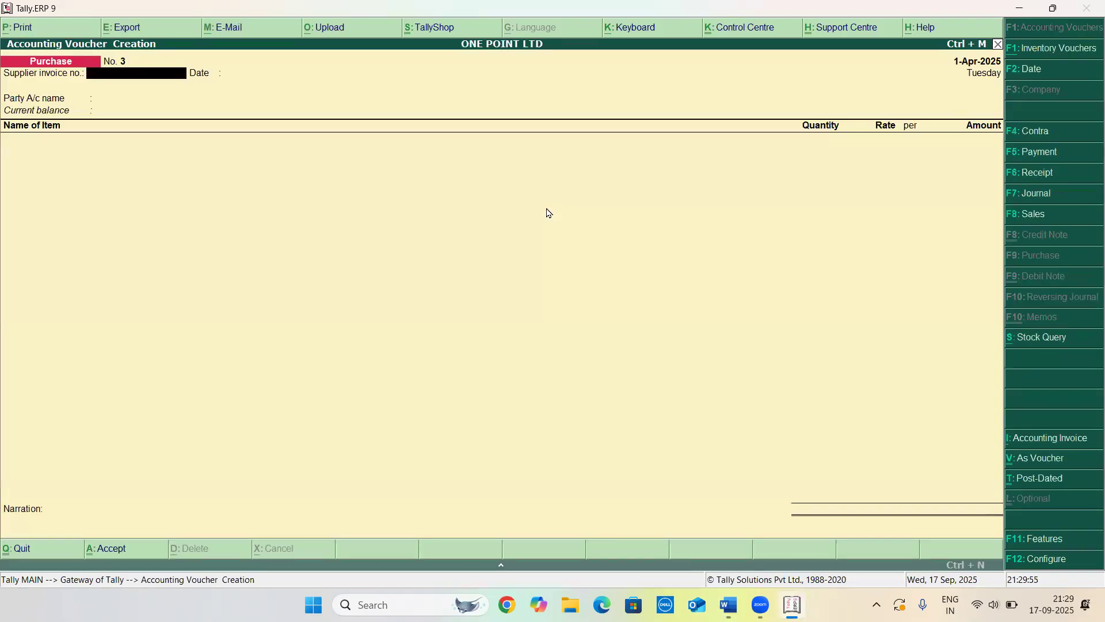
{"action": "type", "text": "005"}
{"action": "key", "text": "Return"}
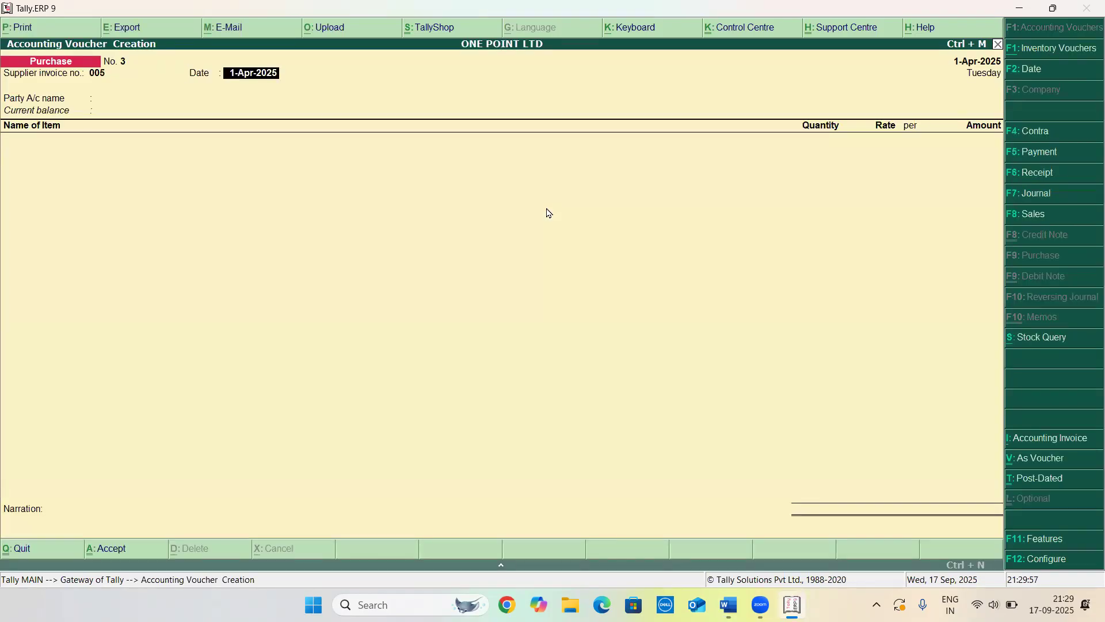
{"action": "key", "text": "Return"}
{"action": "key", "text": "Down"}
{"action": "key", "text": "Down"}
{"action": "key", "text": "Return"}
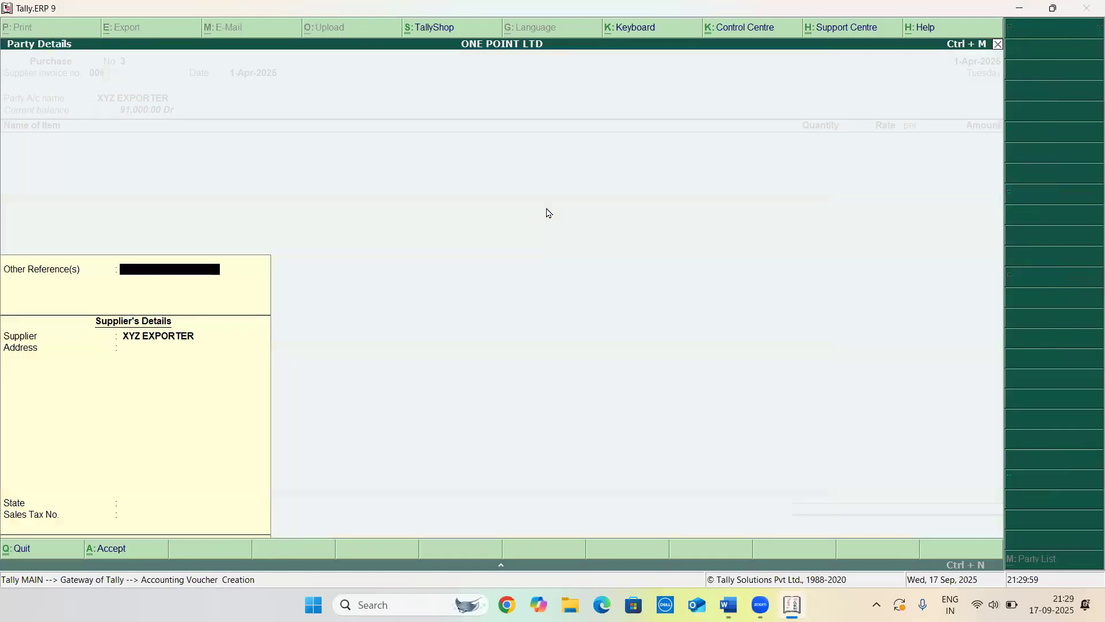
{"action": "key", "text": "Return"}
Add the stock item MOUSE with a quantity of 10 NOS at $100 per NOS
{"action": "type", "text": "MOU"}
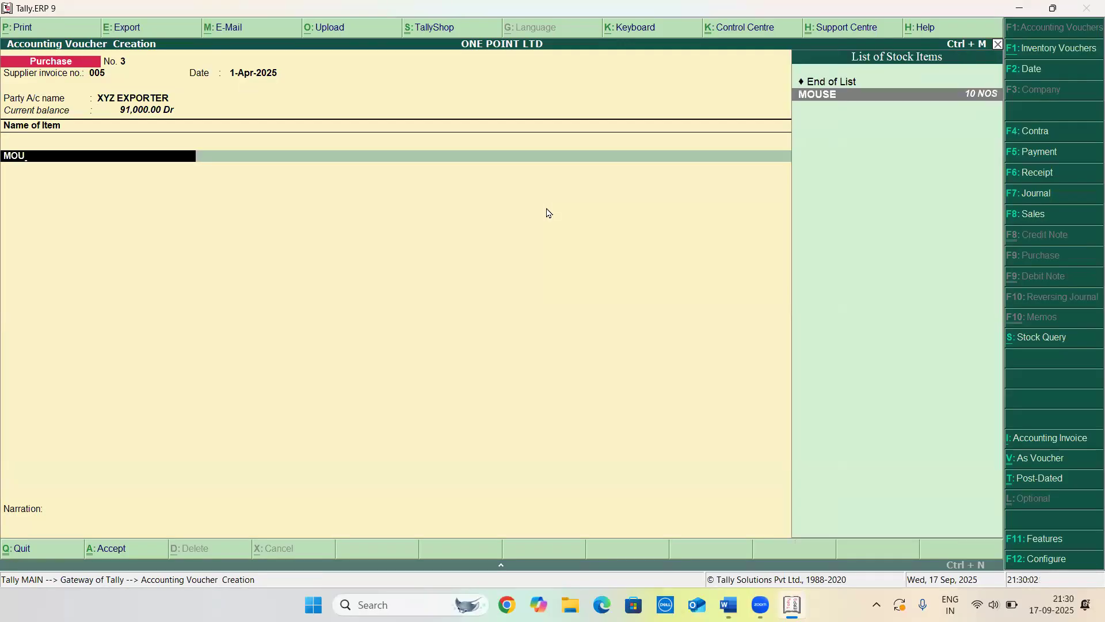
{"action": "key", "text": "Return"}
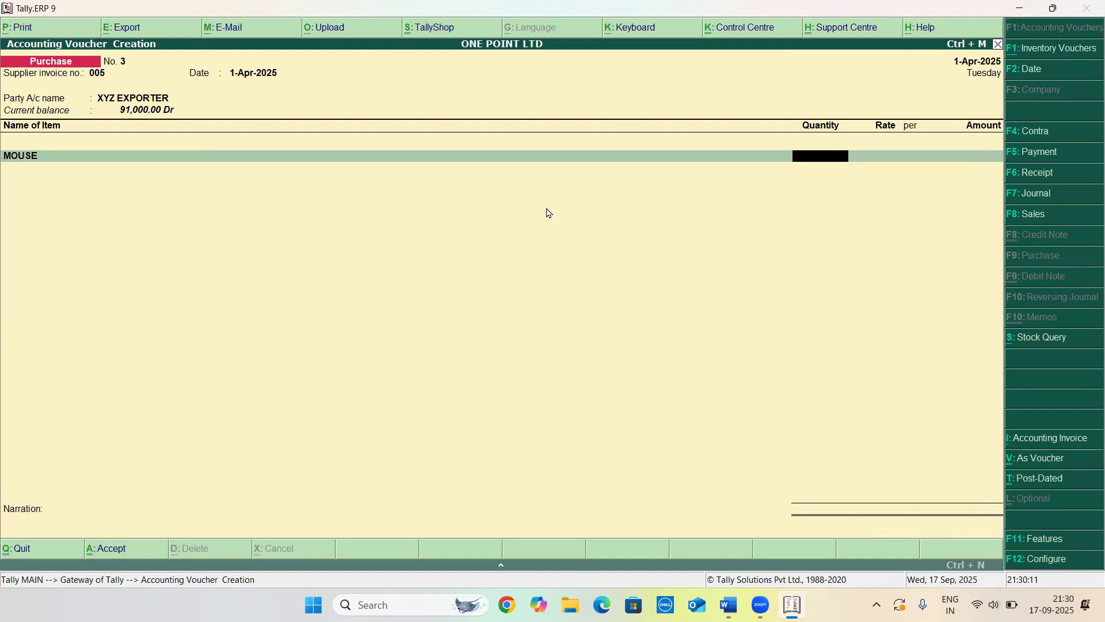
{"action": "type", "text": "0"}
{"action": "key", "text": "Return"}
{"action": "type", "text": "100"}
{"action": "key", "text": "Return"}
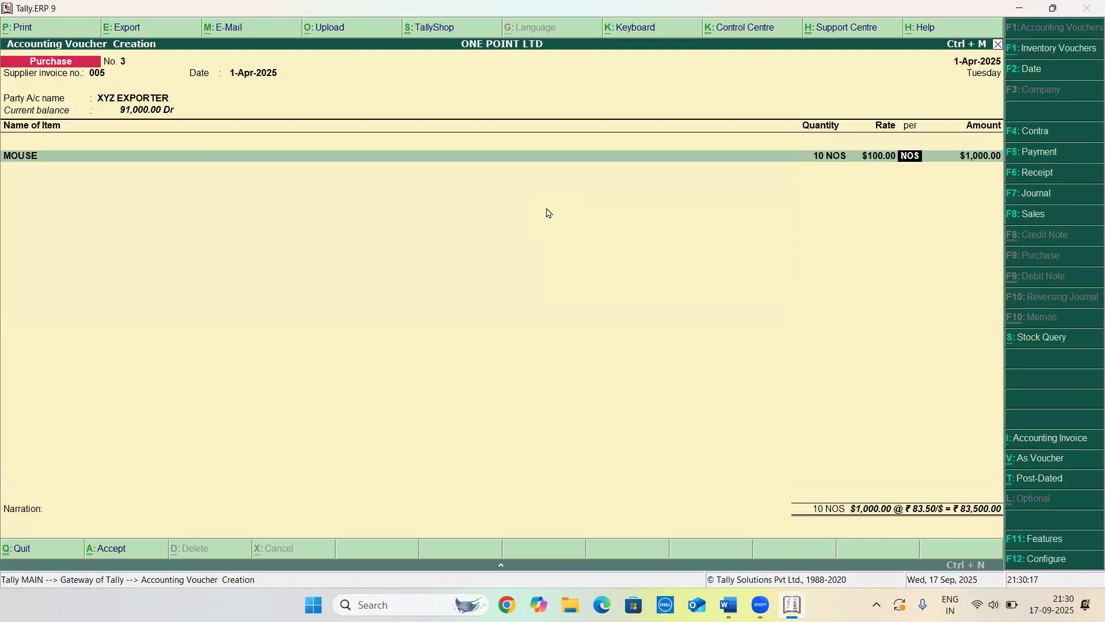
Set the exchange rate for the mouse rate to ₹104/$
{"action": "key", "text": "Return"}
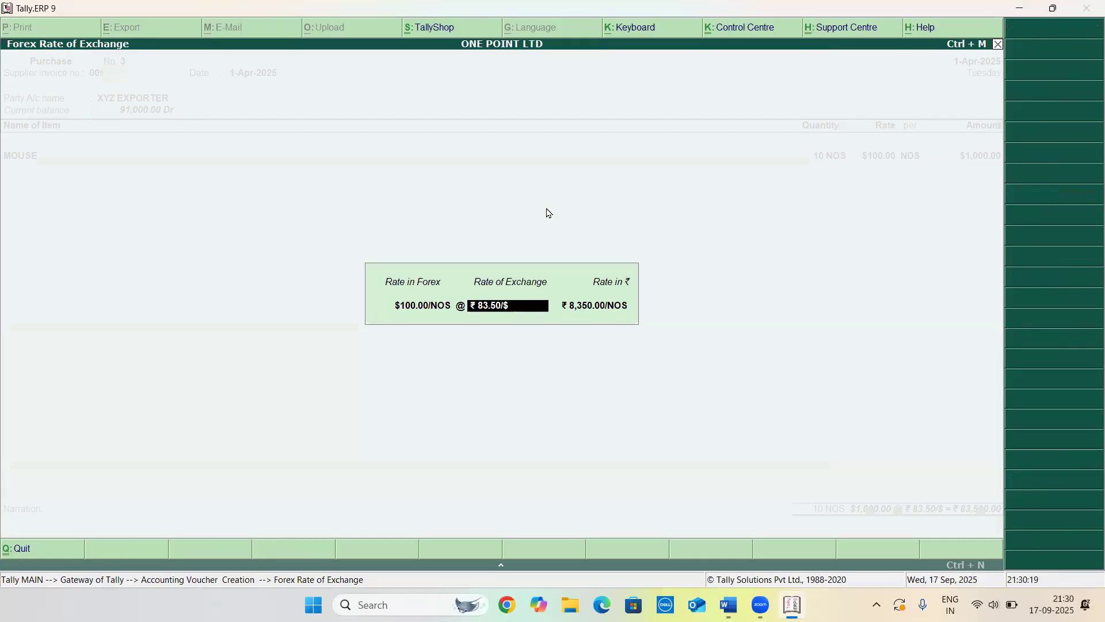
{"action": "type", "text": "104/"}
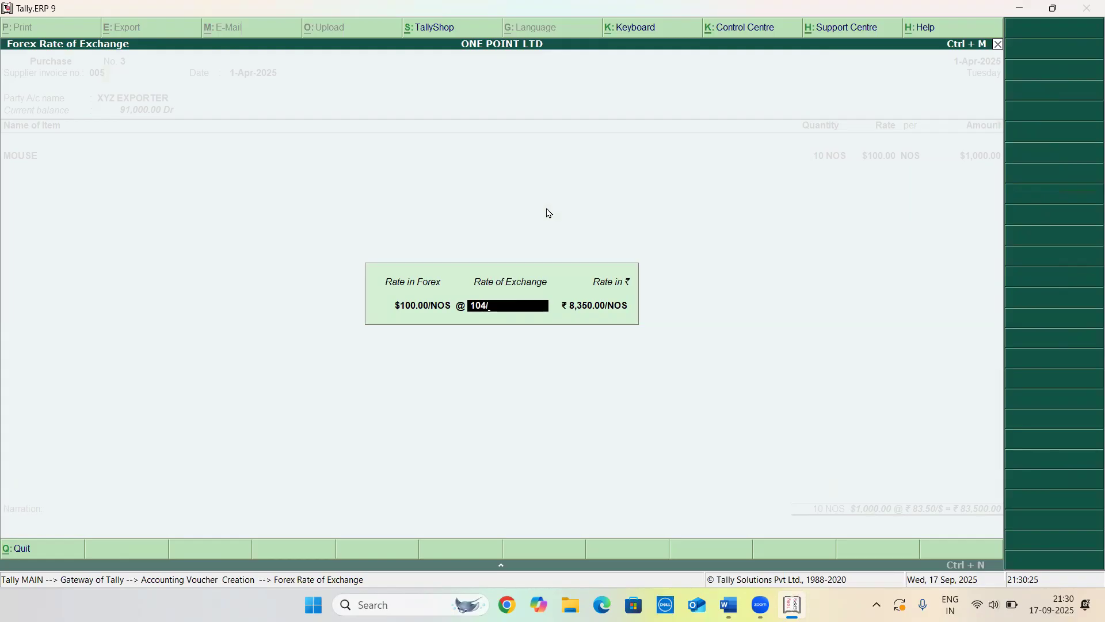
{"action": "key", "text": "Return"}
{"action": "key", "text": "Return"}
{"action": "key", "text": "Return"}
{"action": "key", "text": "Return"}
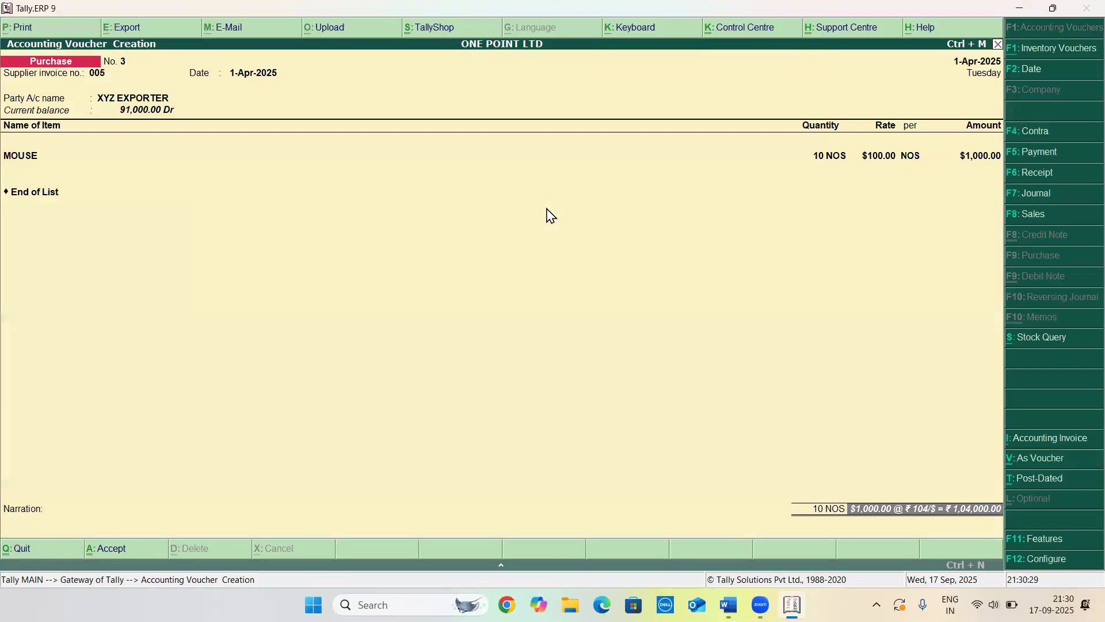
Save the XYZ EXPORTER purchase voucher and glance at the question list in Word
{"action": "key", "text": "Return"}
{"action": "key", "text": "Return"}
{"action": "key", "text": "Return"}
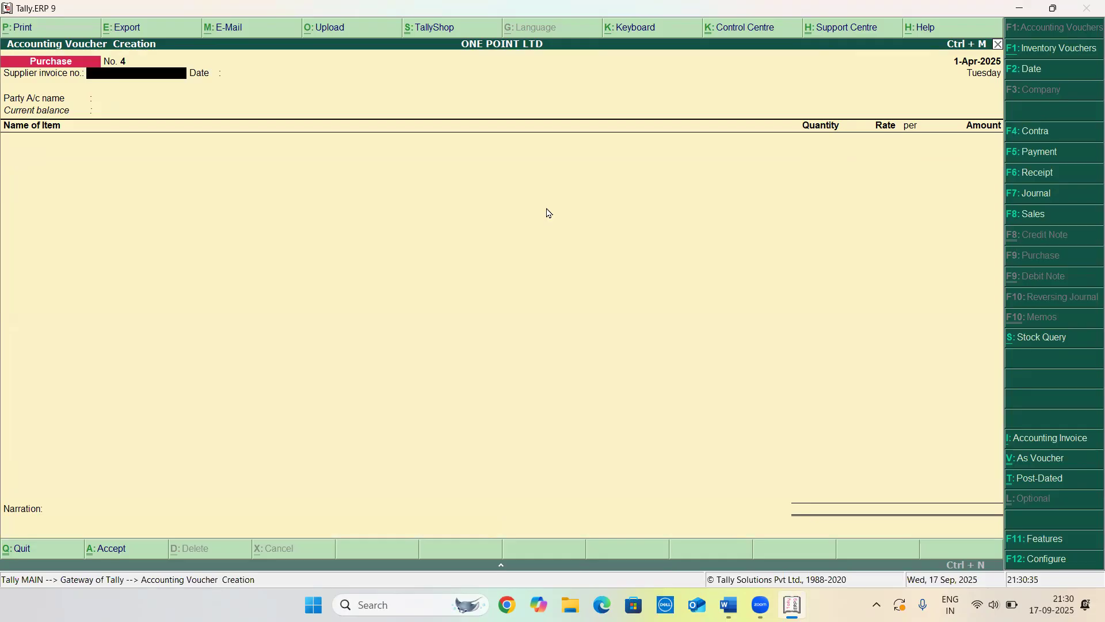
{"action": "key", "text": "alt+Tab"}
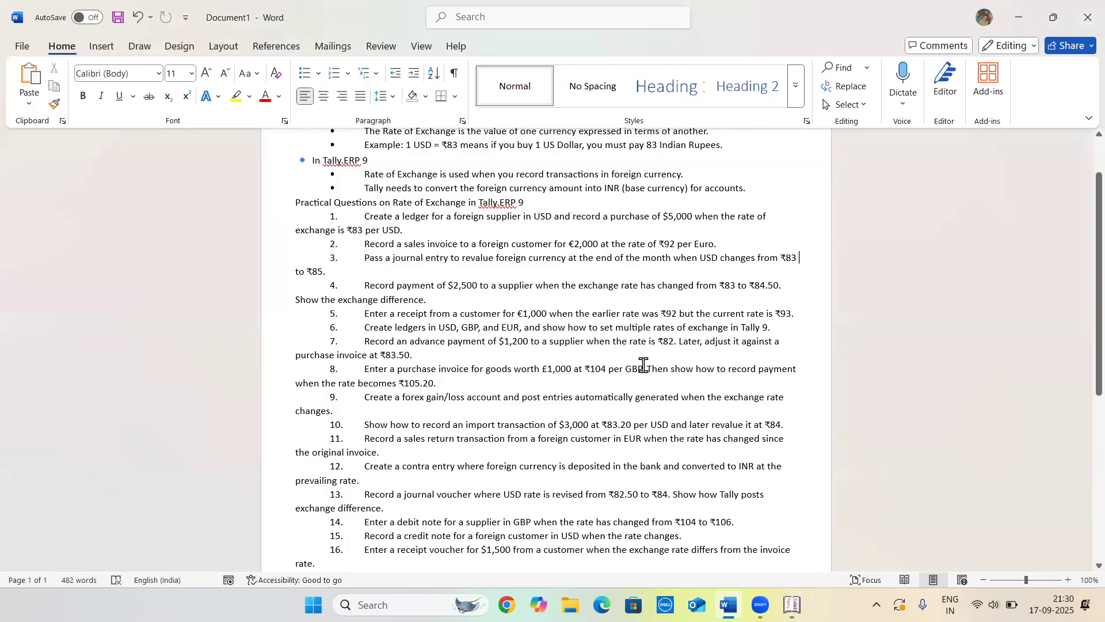
{"action": "key", "text": "alt+Tab"}
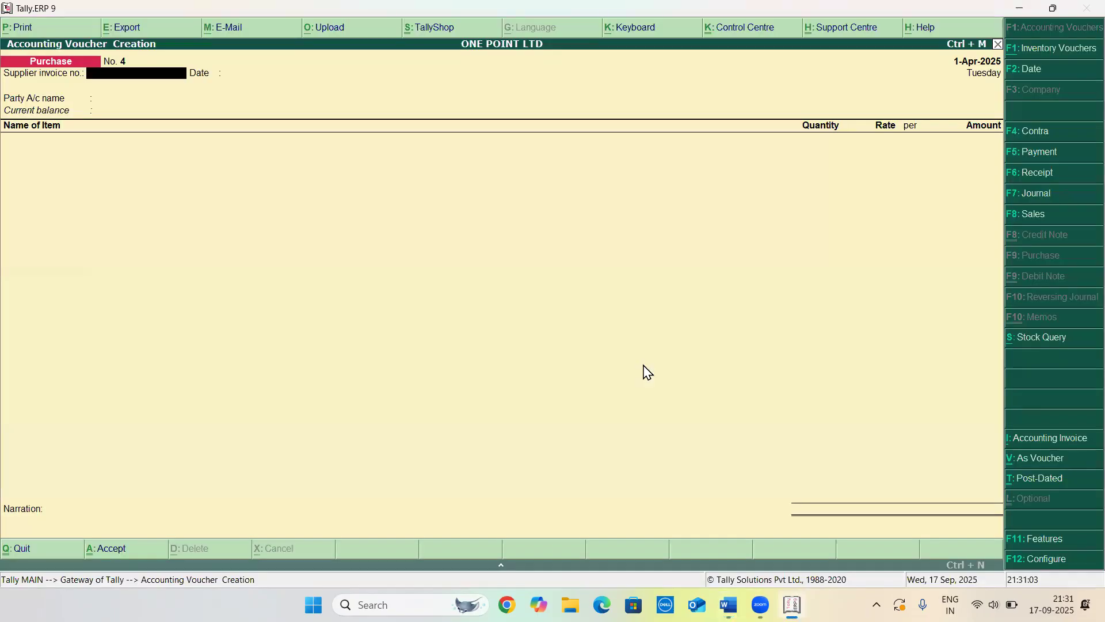
Reopen XYZ EXPORTER's purchase voucher no. 3 from the Day Book and change the mouse rate to €100 per NOS
{"action": "key", "text": "Escape"}
{"action": "key", "text": "d"}
{"action": "key", "text": "d"}
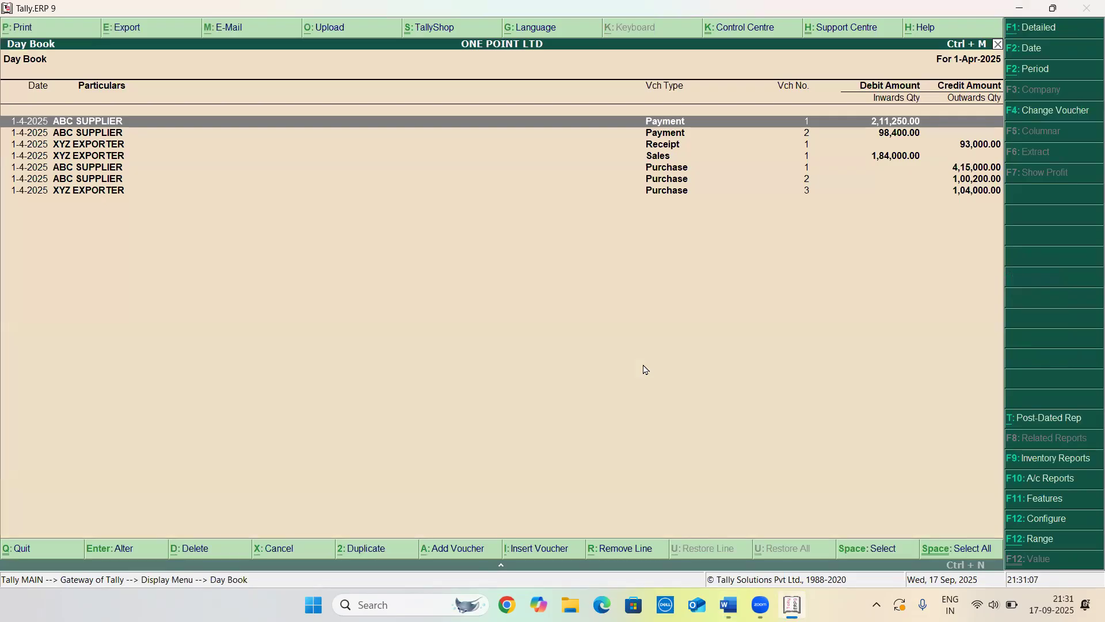
{"action": "key", "text": "Down"}
{"action": "key", "text": "Down"}
{"action": "key", "text": "Down"}
{"action": "key", "text": "Down"}
{"action": "key", "text": "Down"}
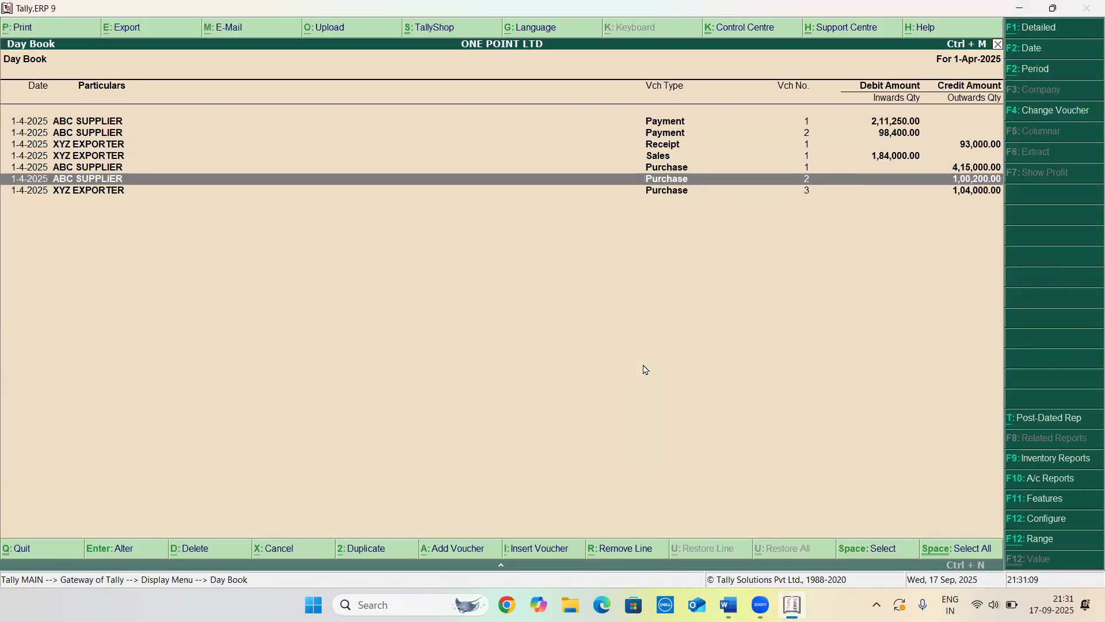
{"action": "key", "text": "Down"}
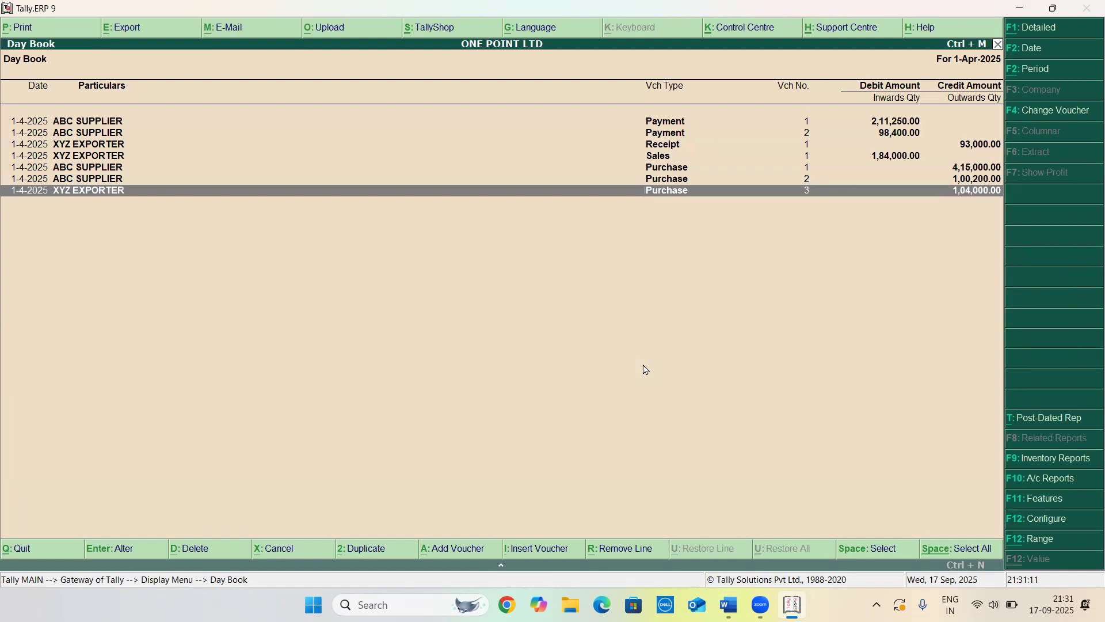
{"action": "key", "text": "Return"}
{"action": "key", "text": "Return"}
{"action": "key", "text": "Return"}
{"action": "key", "text": "Return"}
{"action": "key", "text": "Return"}
{"action": "key", "text": "Return"}
{"action": "key", "text": "Return"}
{"action": "key", "text": "Return"}
{"action": "key", "text": "Return"}
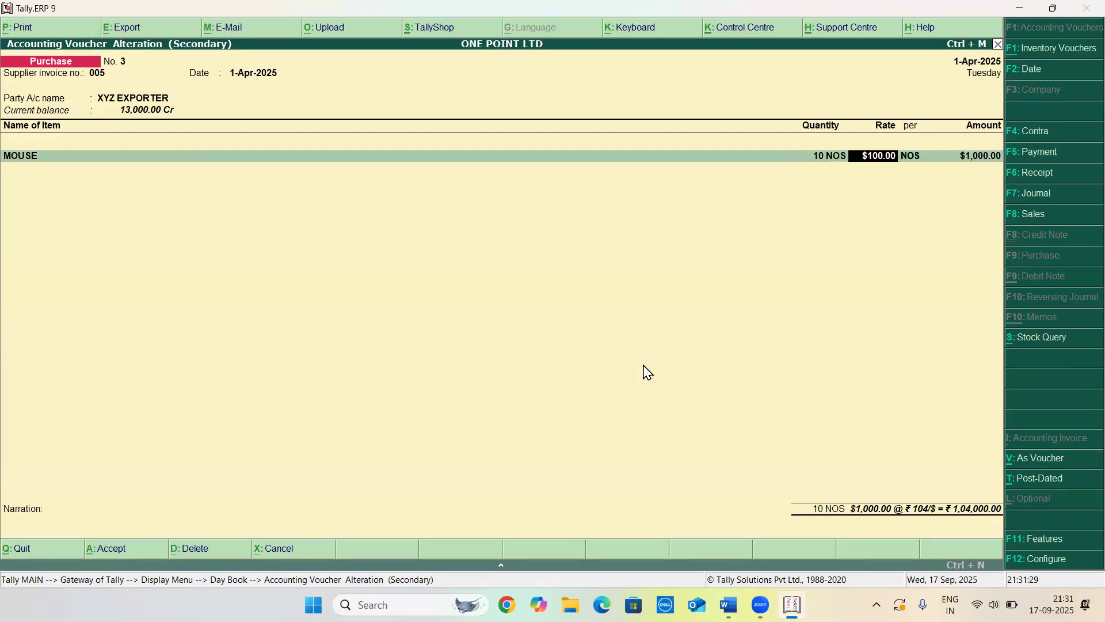
{"action": "type", "text": "€"}
{"action": "type", "text": "100"}
{"action": "key", "text": "Return"}
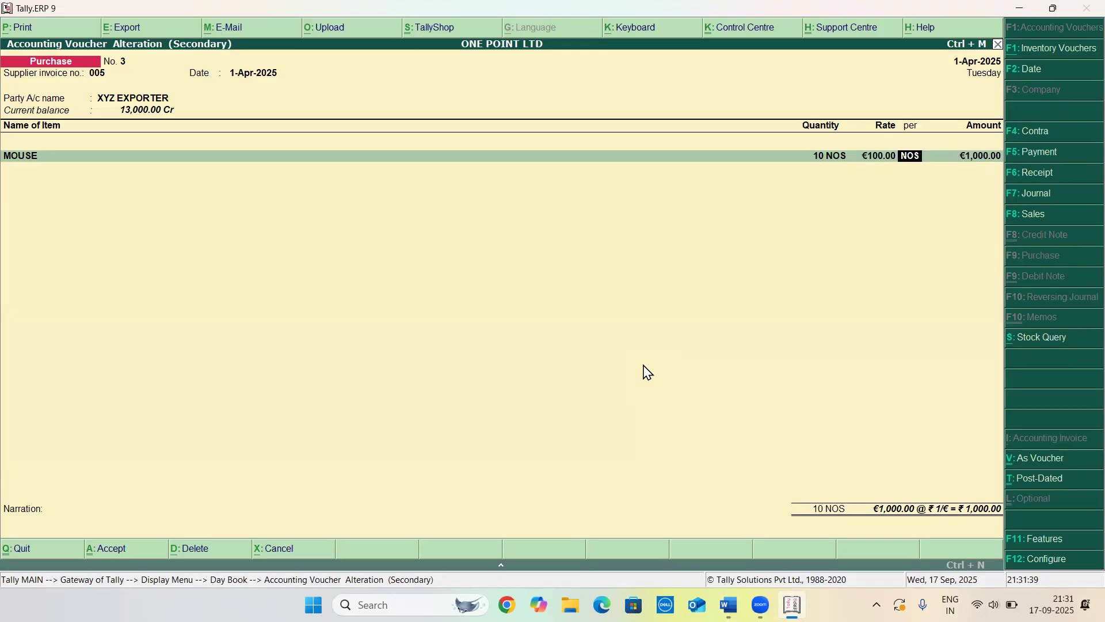
Set the mouse's exchange rate to ₹104/€ and save XYZ EXPORTER's altered purchase voucher
{"action": "key", "text": "Return"}
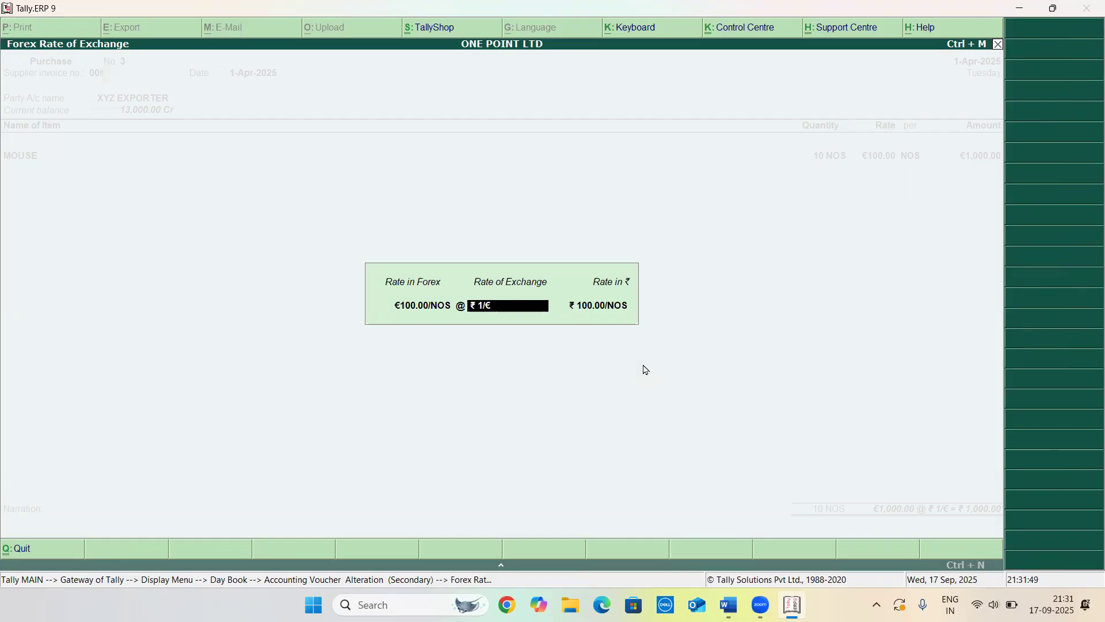
{"action": "type", "text": "104/€"}
{"action": "key", "text": "Return"}
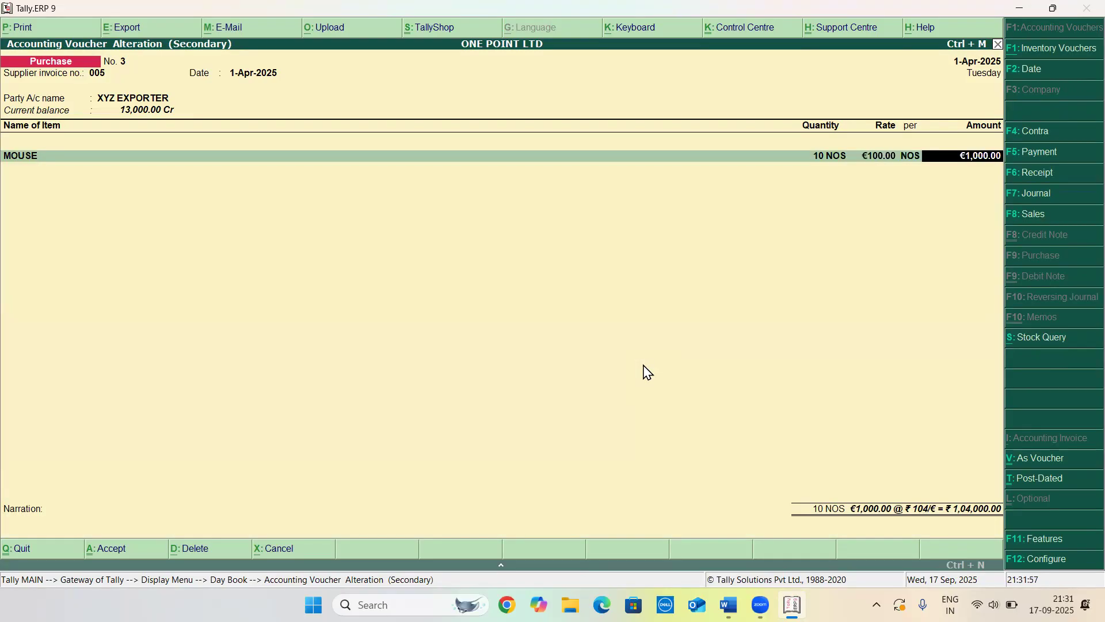
{"action": "key", "text": "Return"}
{"action": "key", "text": "Return"}
{"action": "key", "text": "Return"}
{"action": "key", "text": "Return"}
{"action": "key", "text": "Return"}
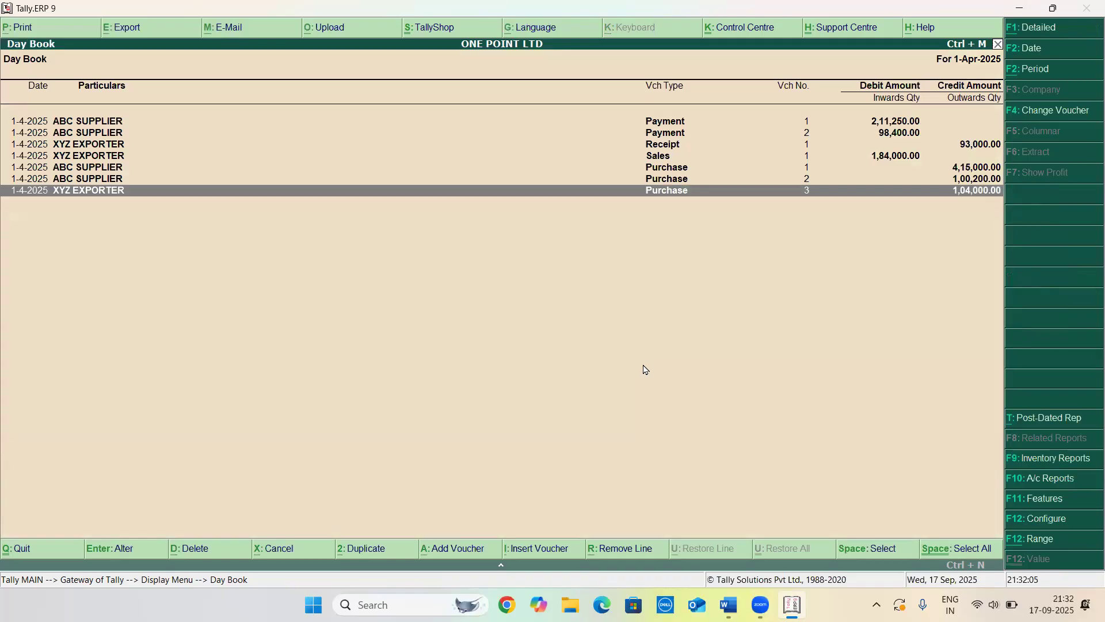
{"action": "key", "text": "Escape"}
{"action": "key", "text": "Escape"}
{"action": "key", "text": "Down"}
{"action": "key", "text": "Down"}
{"action": "key", "text": "Down"}
{"action": "key", "text": "Down"}
{"action": "key", "text": "Down"}
{"action": "key", "text": "Up"}
{"action": "key", "text": "Return"}
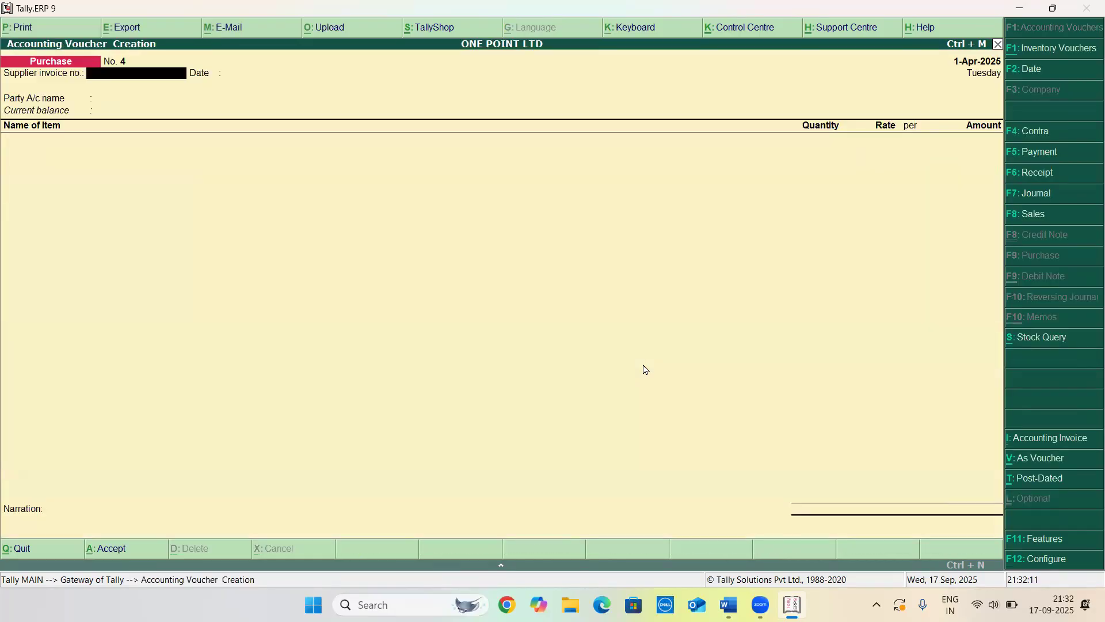
{"action": "key", "text": "F5"}
{"action": "key", "text": "Down"}
{"action": "key", "text": "Down"}
{"action": "key", "text": "Down"}
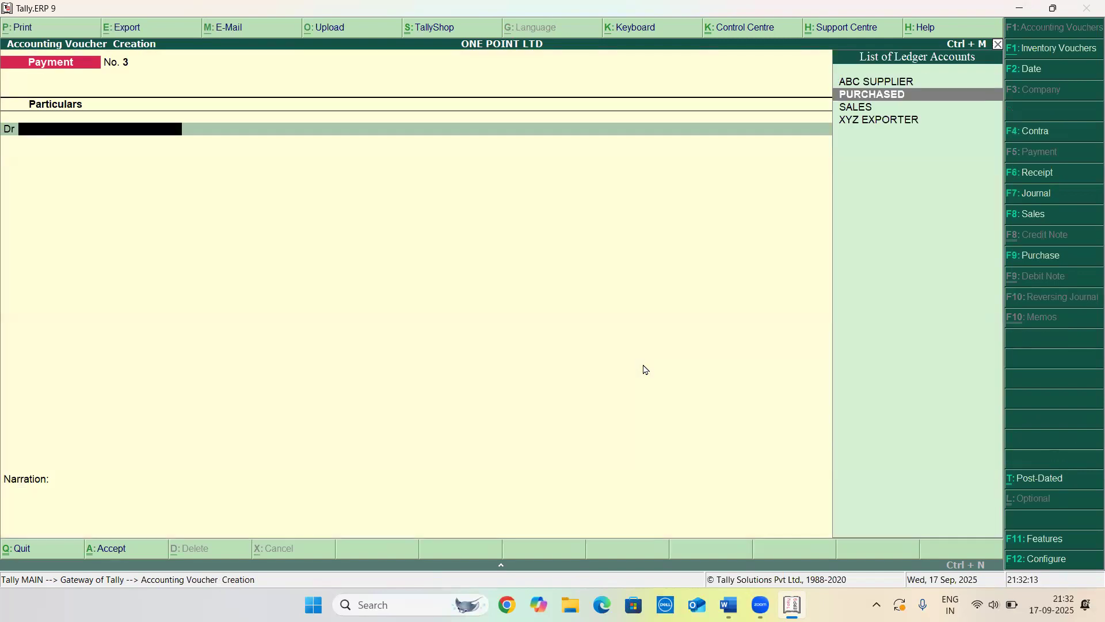
{"action": "key", "text": "Return"}
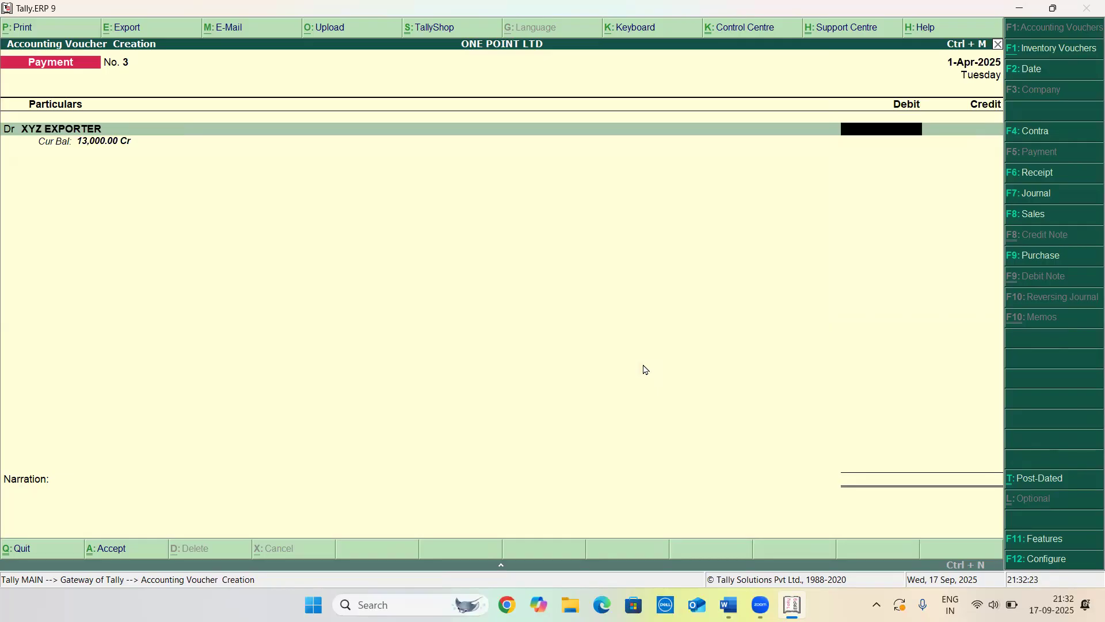
{"action": "key", "text": "Escape"}
Open the Stock Summary to check the mouse stock value
{"action": "key", "text": "Escape"}
{"action": "key", "text": "n"}
{"action": "key", "text": "s"}
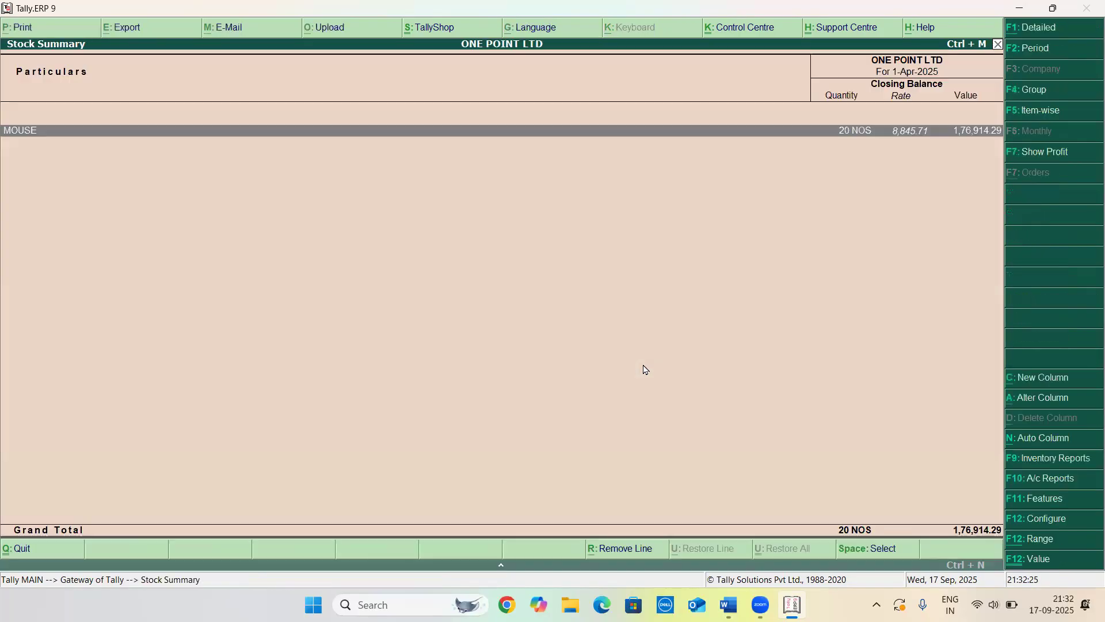
{"action": "key", "text": "Escape"}
Review the purchase vouchers no. 2 and no. 3 in the Day Book, then return to the Gateway of Tally
{"action": "key", "text": "d"}
{"action": "key", "text": "d"}
{"action": "key", "text": "Down"}
{"action": "key", "text": "Down"}
{"action": "key", "text": "Down"}
{"action": "key", "text": "Down"}
{"action": "key", "text": "Down"}
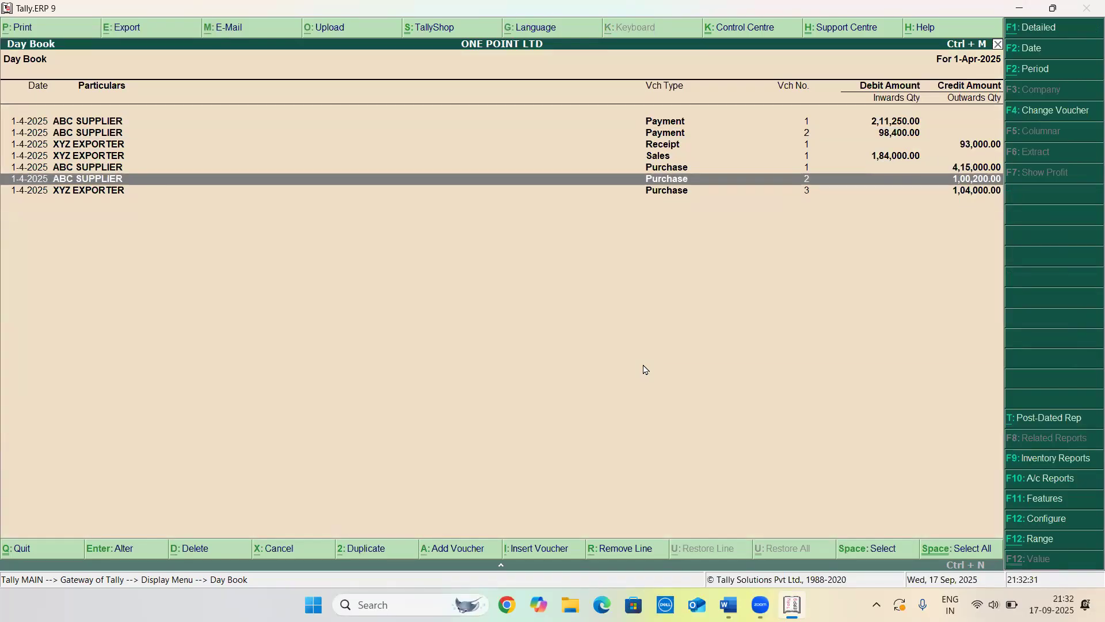
{"action": "key", "text": "Return"}
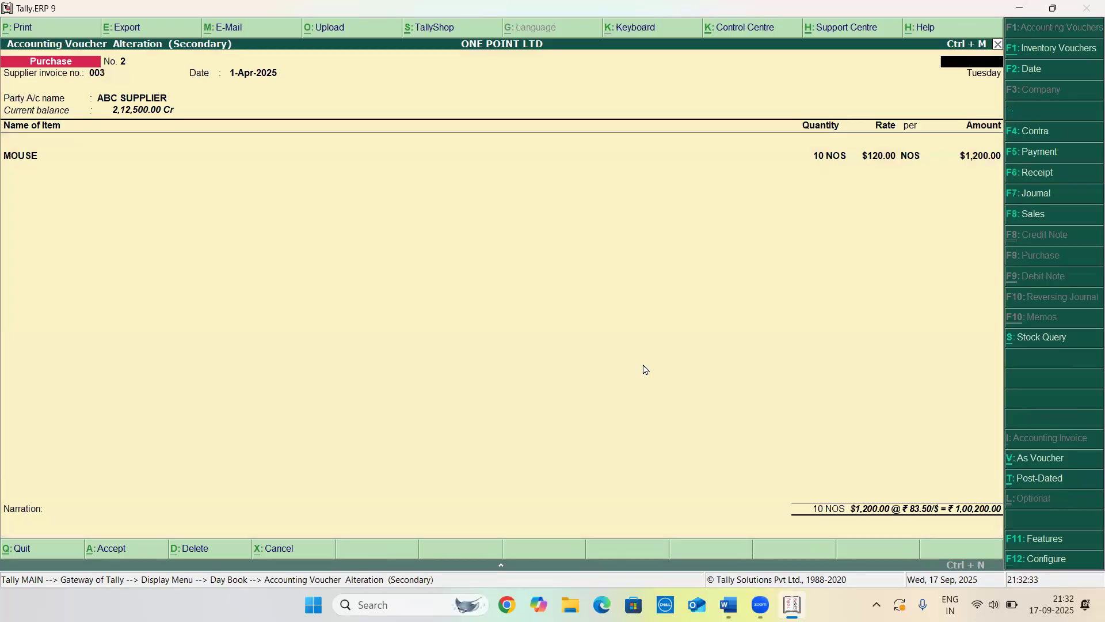
{"action": "key", "text": "Escape"}
{"action": "key", "text": "y"}
{"action": "key", "text": "Down"}
{"action": "key", "text": "Return"}
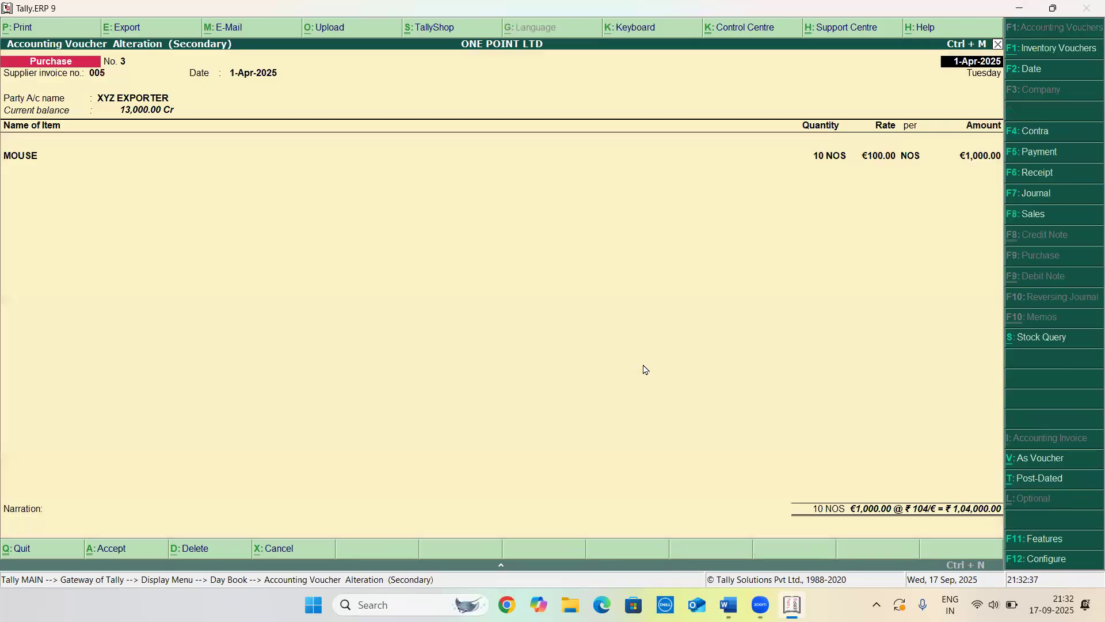
{"action": "key", "text": "Escape"}
{"action": "key", "text": "y"}
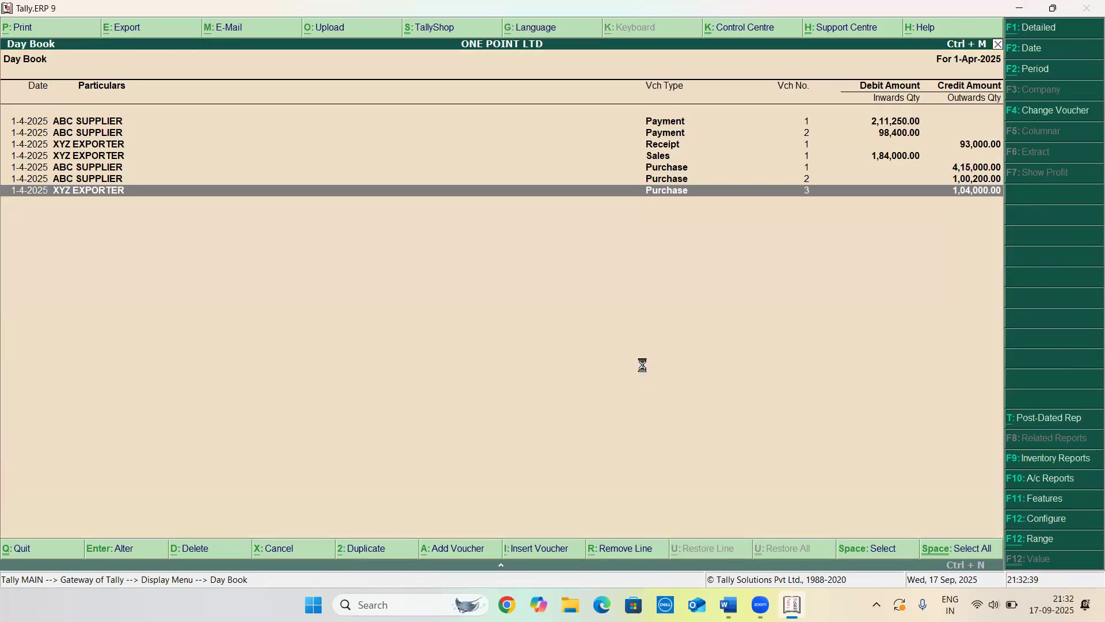
{"action": "key", "text": "Escape"}
{"action": "key", "text": "Escape"}
{"action": "key", "text": "y"}
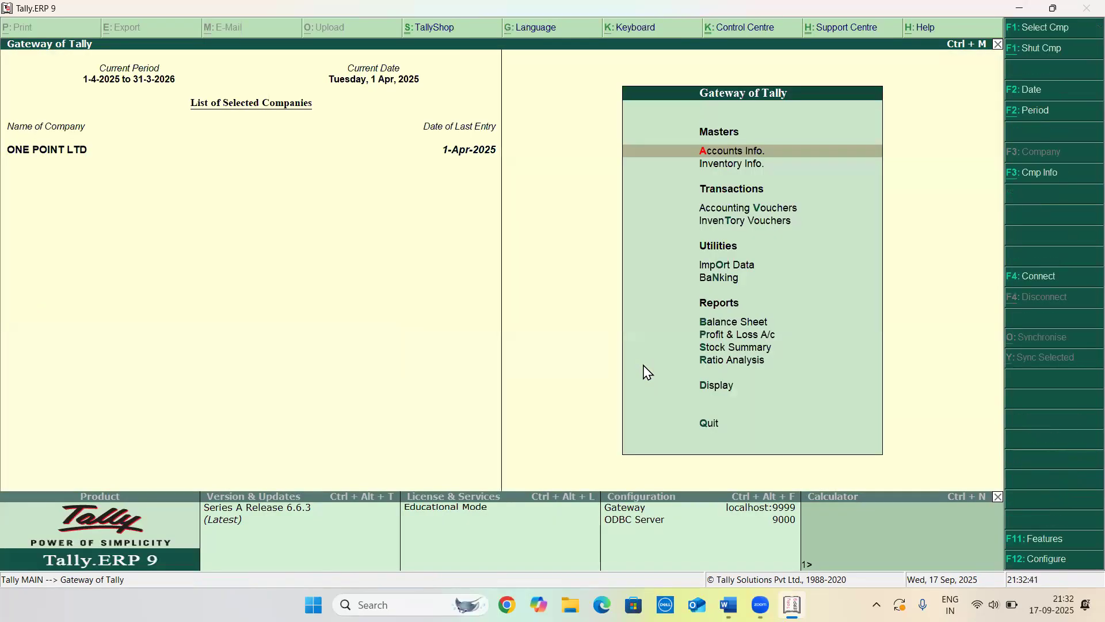
Start a payment voucher debiting XYZ EXPORTER €1,000 at an exchange rate of ₹105.20/€
{"action": "key", "text": "v"}
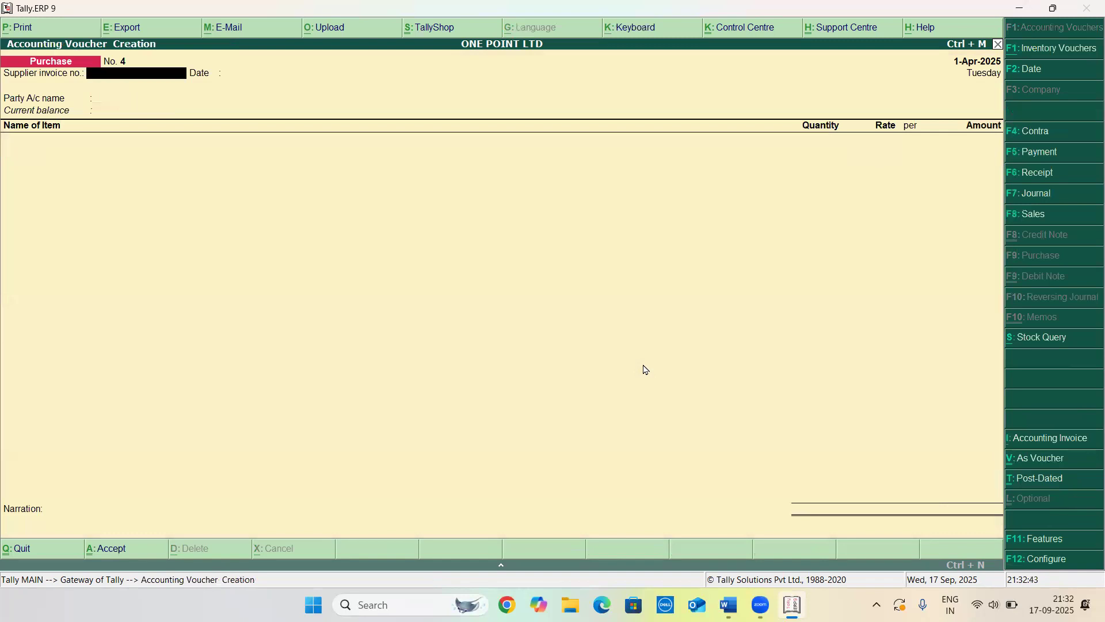
{"action": "key", "text": "F5"}
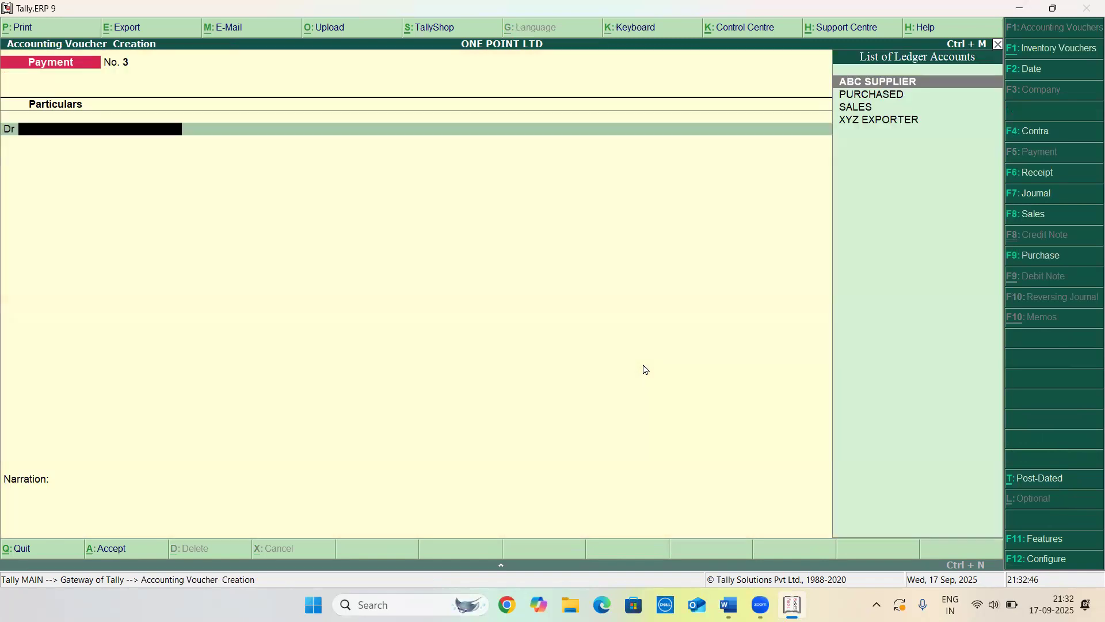
{"action": "key", "text": "Return"}
{"action": "key", "text": "BackSpace"}
{"action": "key", "text": "Down"}
{"action": "key", "text": "Down"}
{"action": "key", "text": "Down"}
{"action": "key", "text": "Return"}
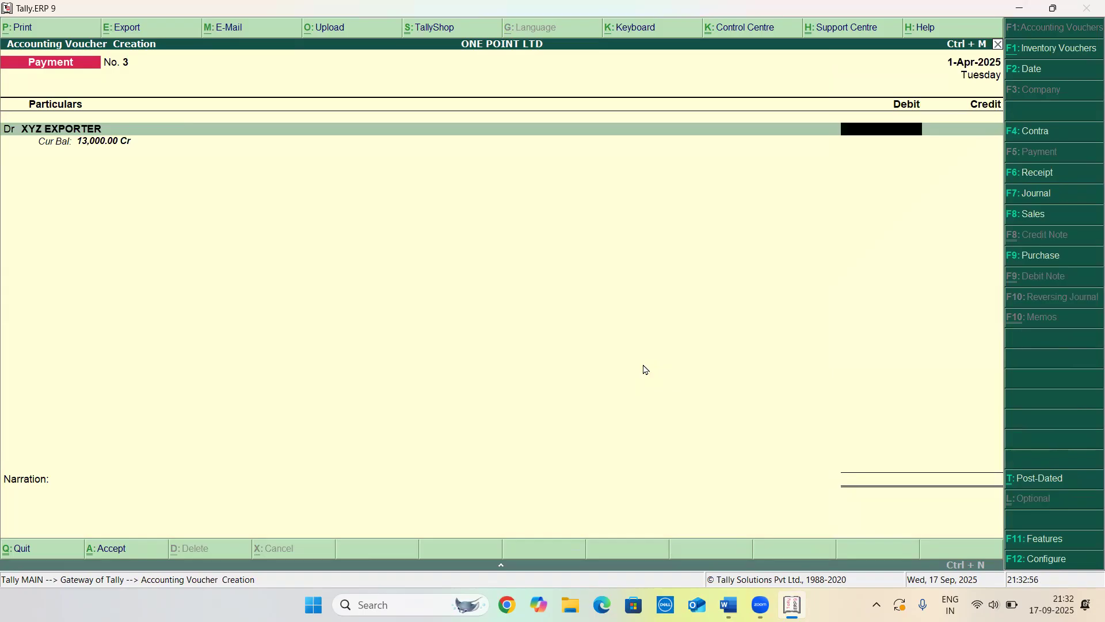
{"action": "type", "text": "€1,000"}
{"action": "key", "text": "Return"}
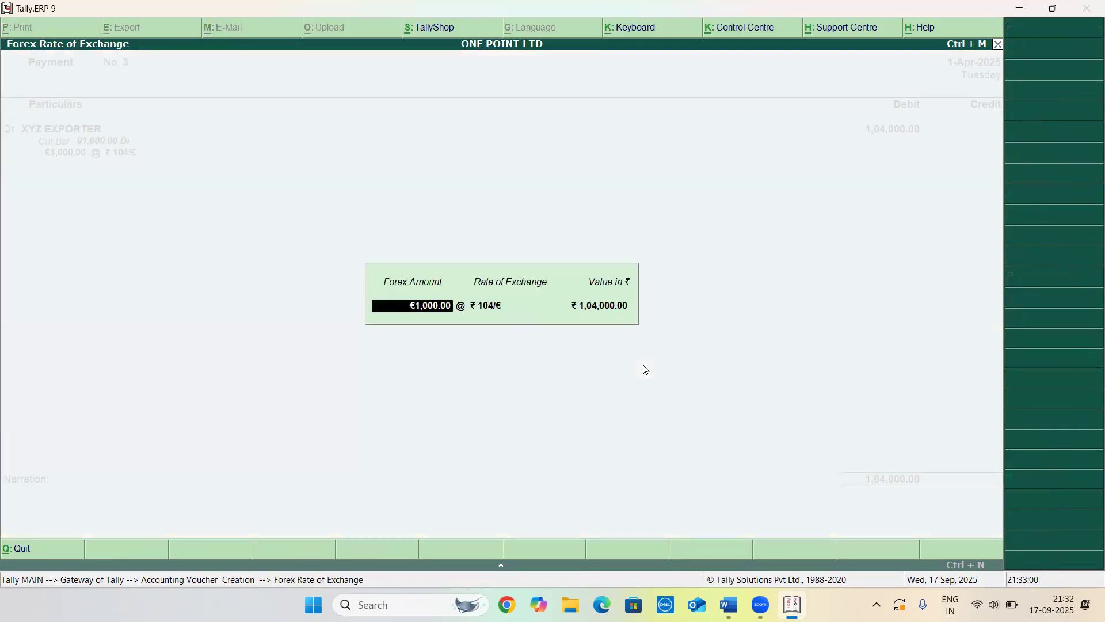
{"action": "key", "text": "Return"}
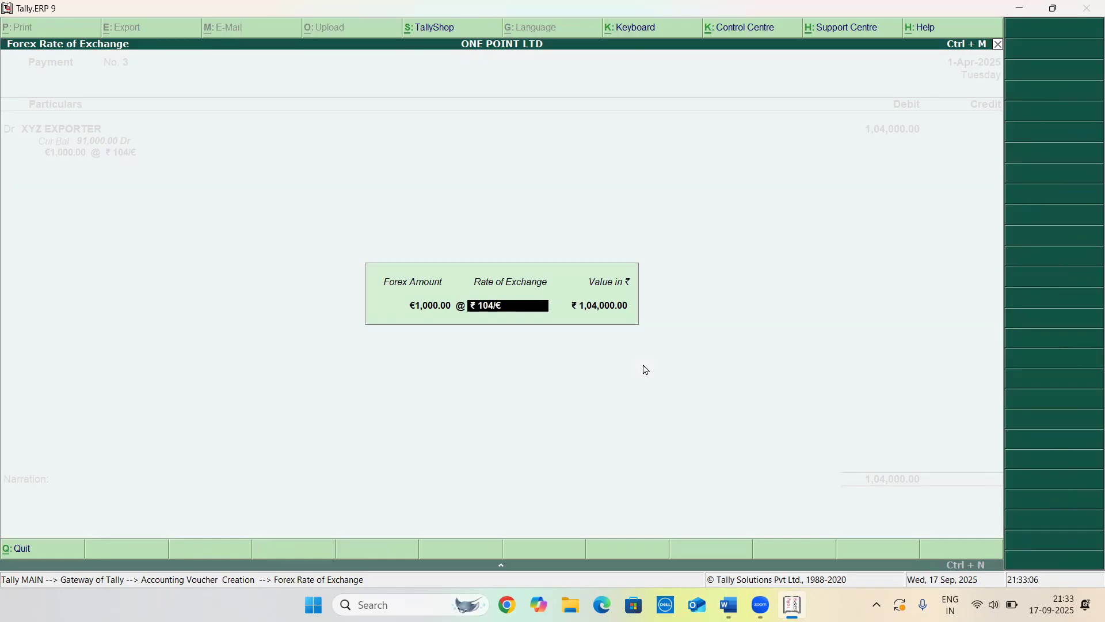
{"action": "key", "text": "BackSpace"}
{"action": "type", "text": "105.20"}
{"action": "type", "text": "/"}
{"action": "key", "text": "Return"}
Credit Cash for €1,000 at ₹105.20/€ and save the payment voucher
{"action": "key", "text": "Return"}
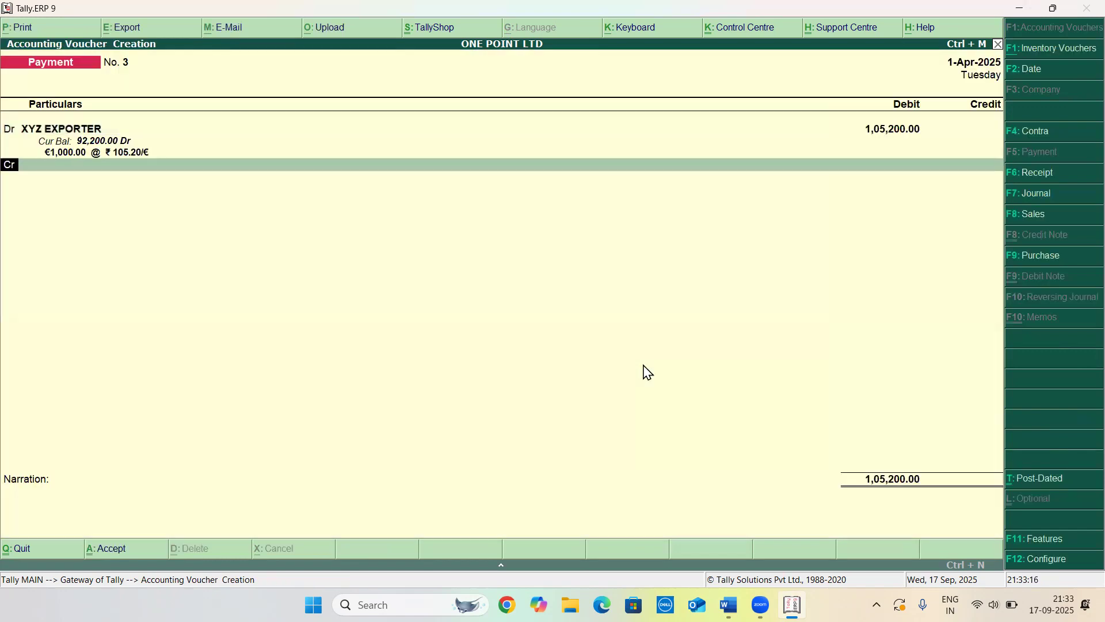
{"action": "key", "text": "Return"}
{"action": "key", "text": "Down"}
{"action": "key", "text": "Return"}
{"action": "key", "text": "Return"}
{"action": "key", "text": "Return"}
{"action": "key", "text": "Return"}
{"action": "key", "text": "Return"}
{"action": "key", "text": "Return"}
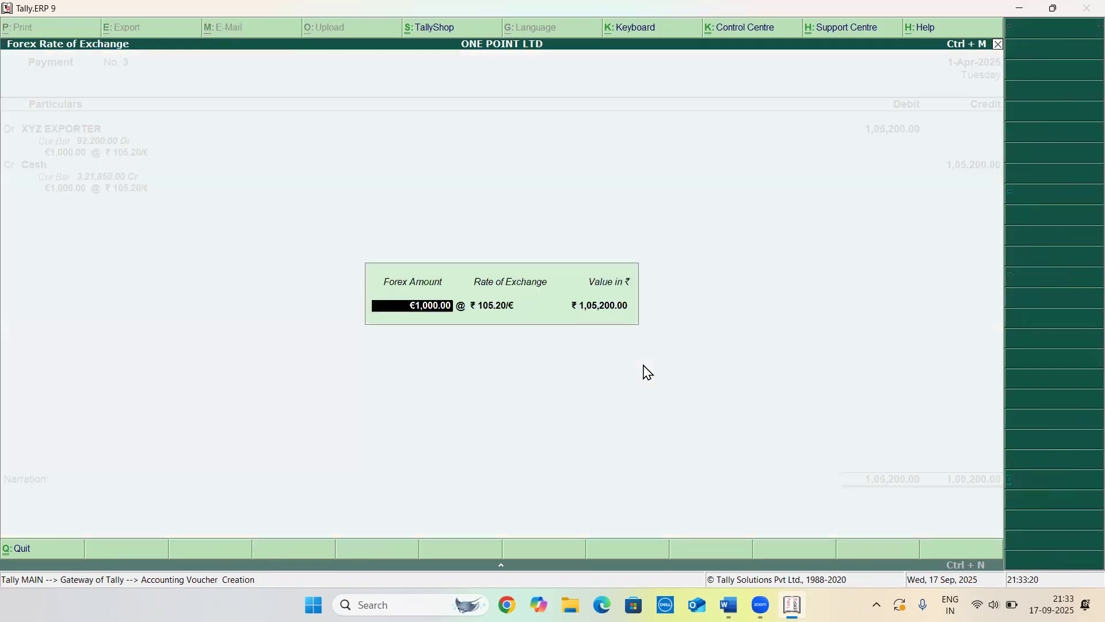
{"action": "key", "text": "Return"}
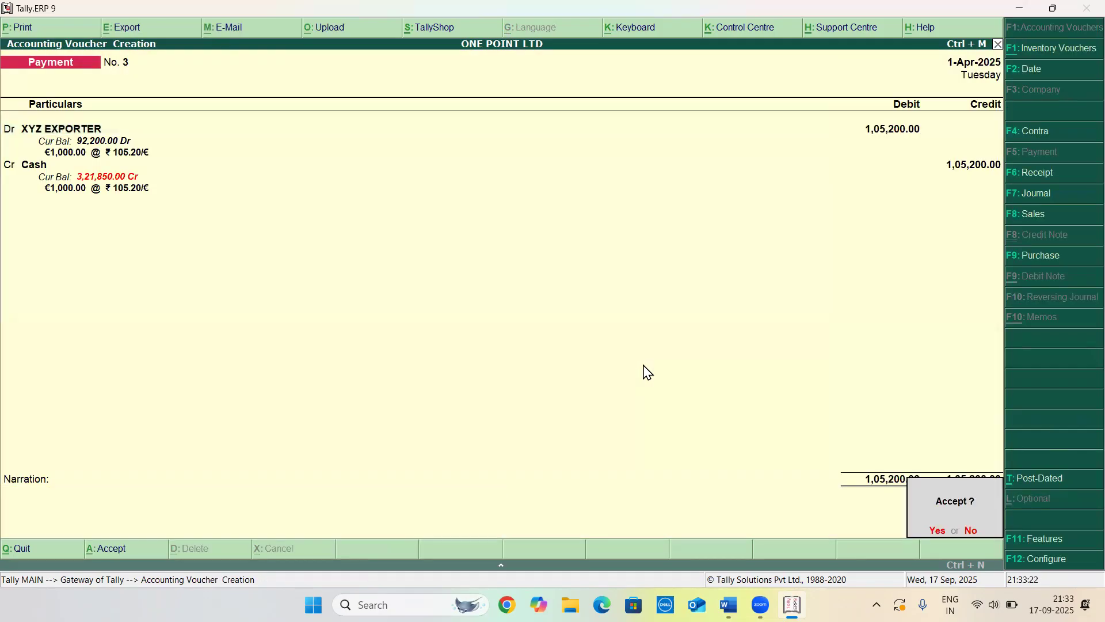
{"action": "key", "text": "Return"}
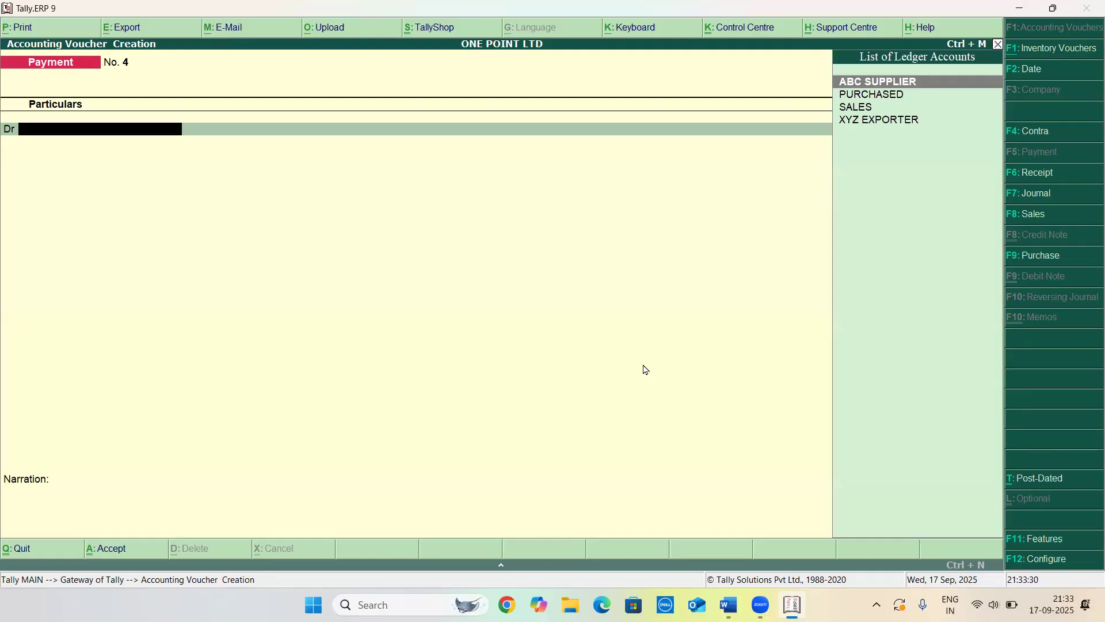
Check the question list in Word and start a new ledger named FOREX GAIN/LOSS
{"action": "key", "text": "alt+Tab"}
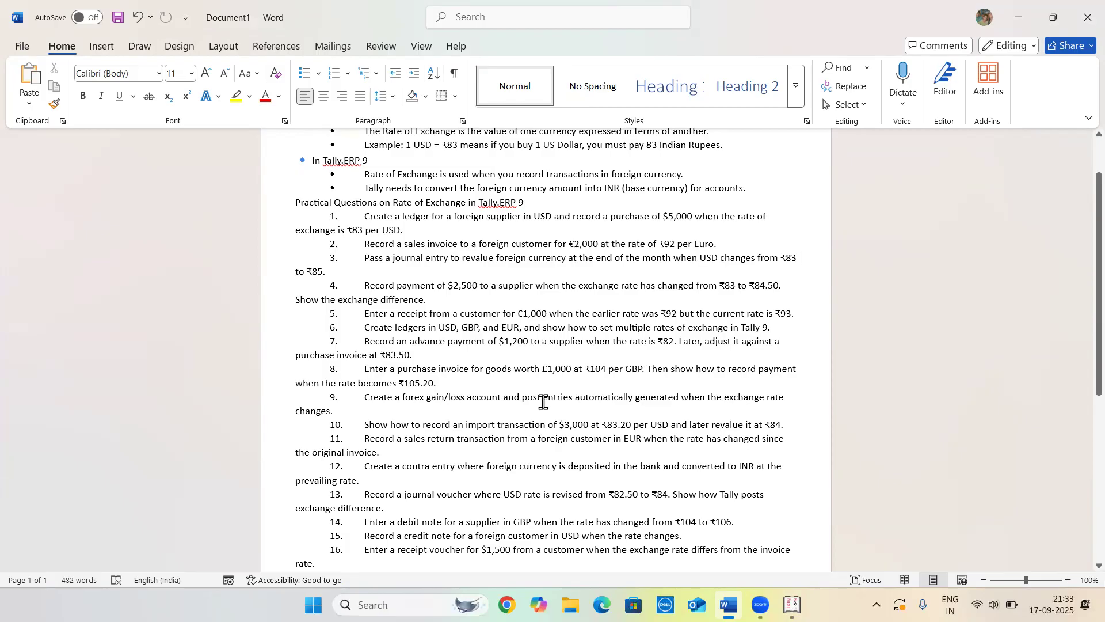
{"action": "key", "text": "alt+Tab"}
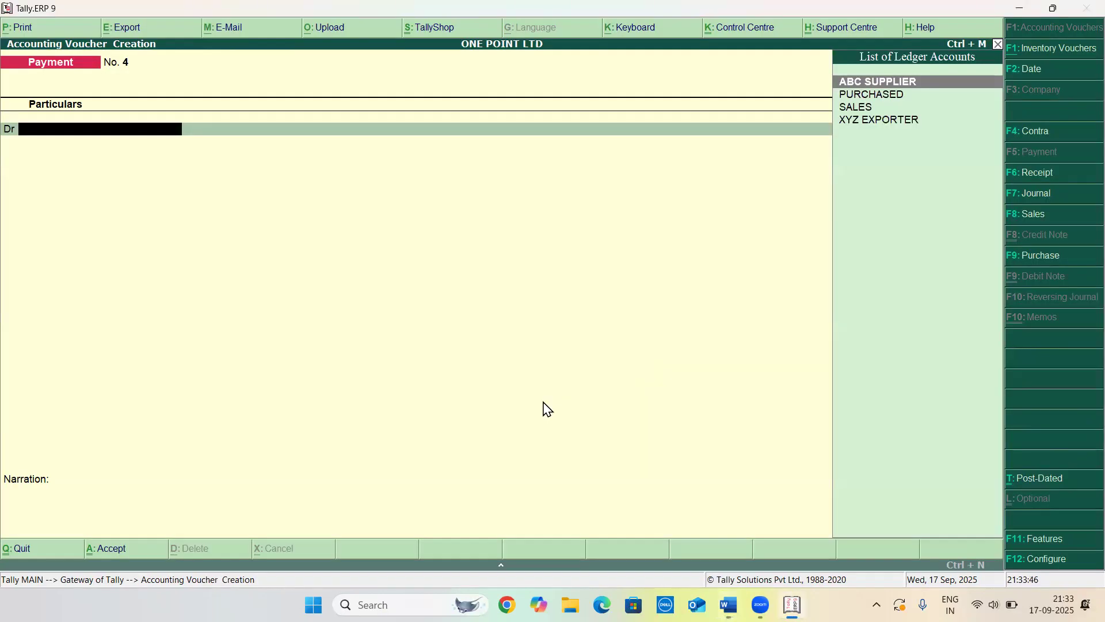
{"action": "key", "text": "Escape"}
{"action": "key", "text": "Up"}
{"action": "key", "text": "Up"}
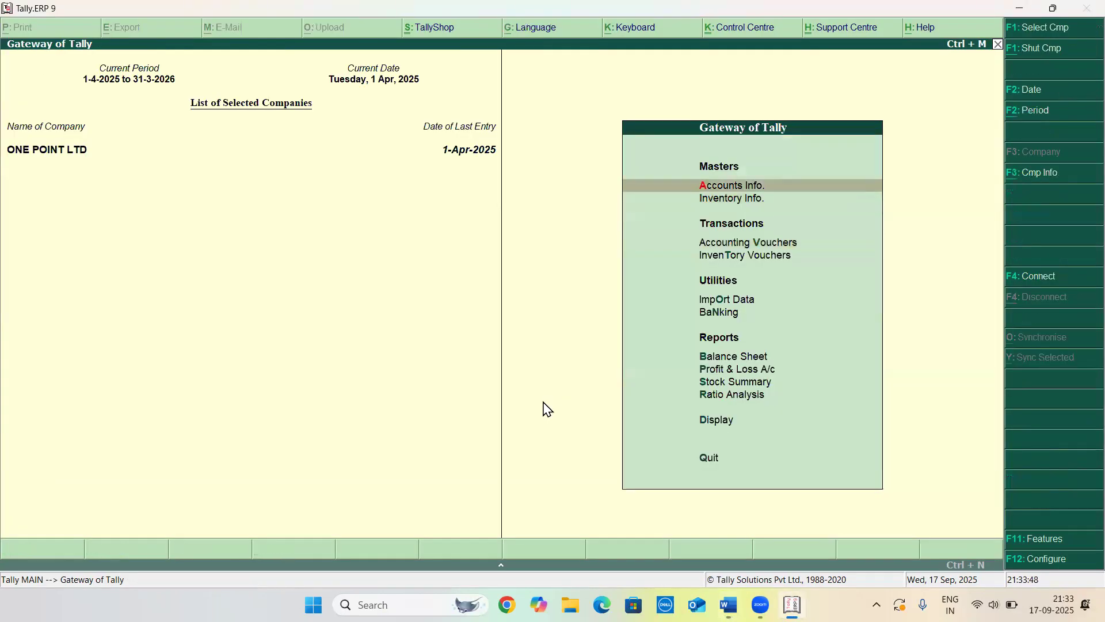
{"action": "key", "text": "Return"}
{"action": "key", "text": "Down"}
{"action": "key", "text": "Return"}
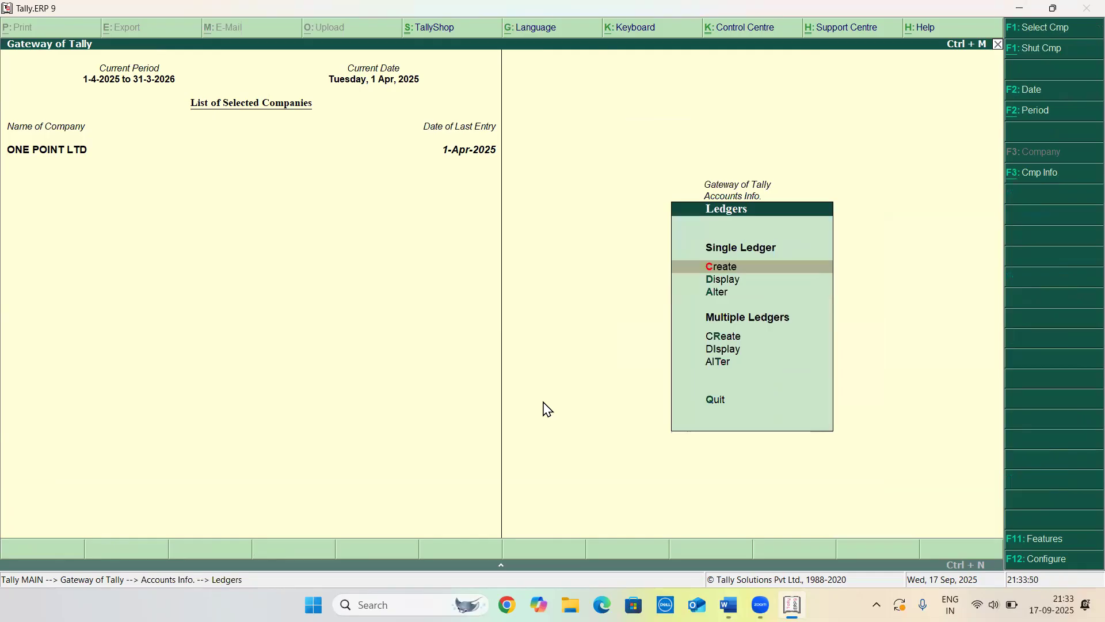
{"action": "key", "text": "Return"}
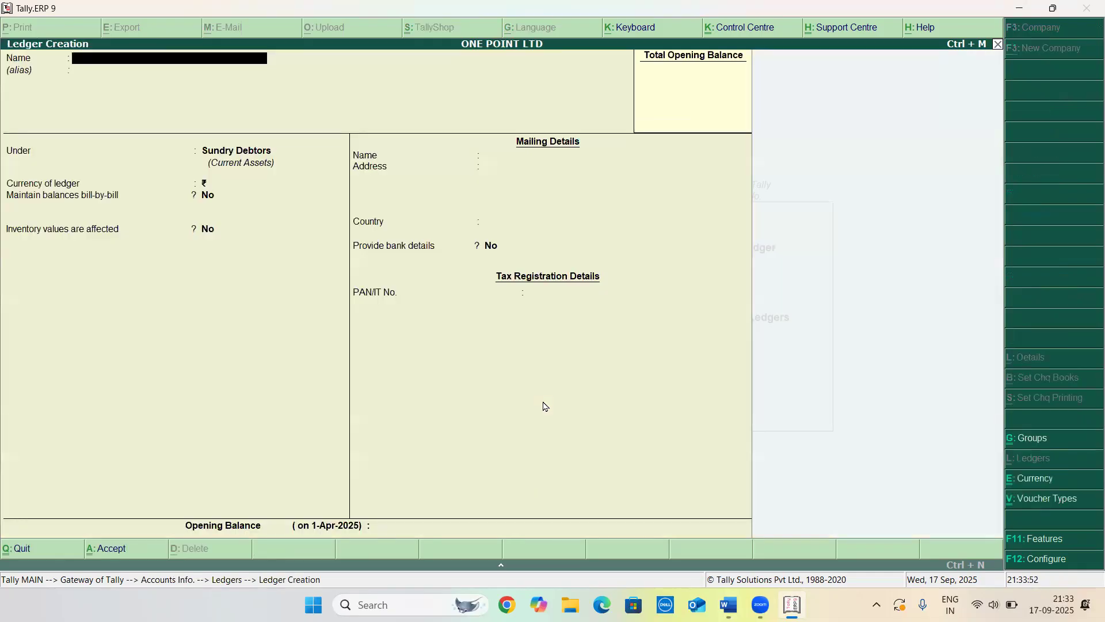
{"action": "type", "text": "FOREX GAIN/LOSS"}
{"action": "key", "text": "Return"}
{"action": "key", "text": "Return"}
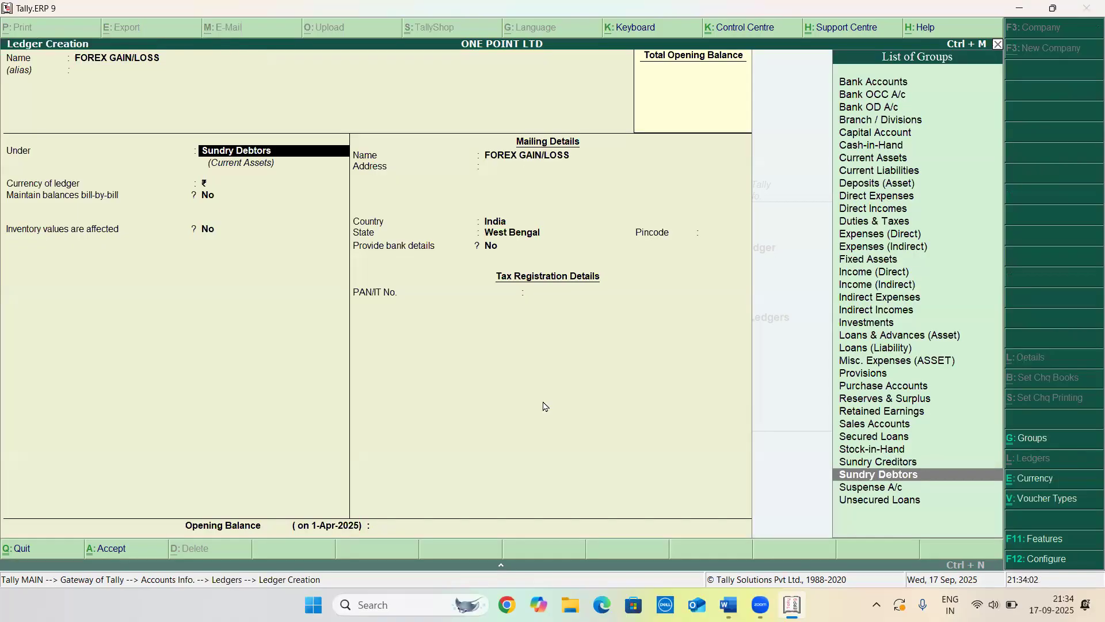
Place the FOREX GAIN/LOSS ledger under Indirect Expenses and save it
{"action": "type", "text": "IND"}
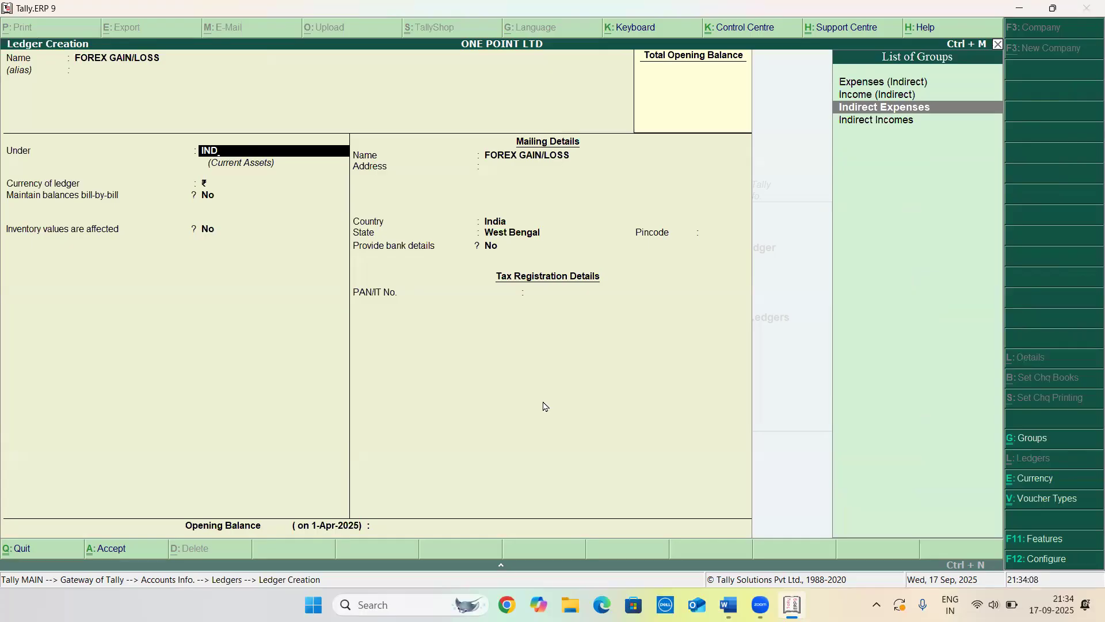
{"action": "key", "text": "Return"}
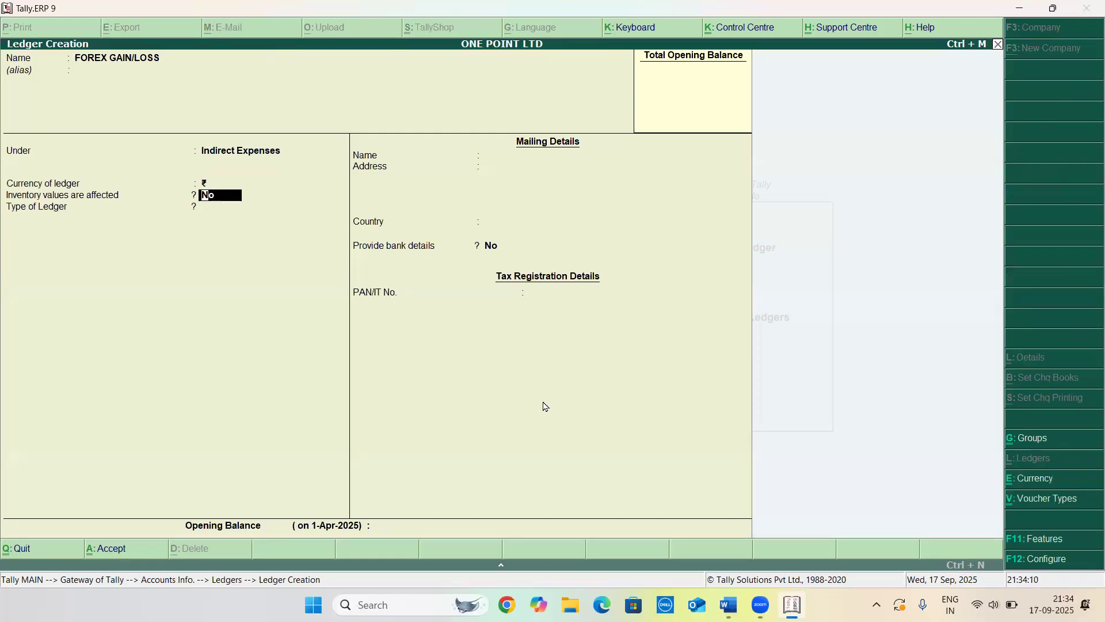
{"action": "key", "text": "Return"}
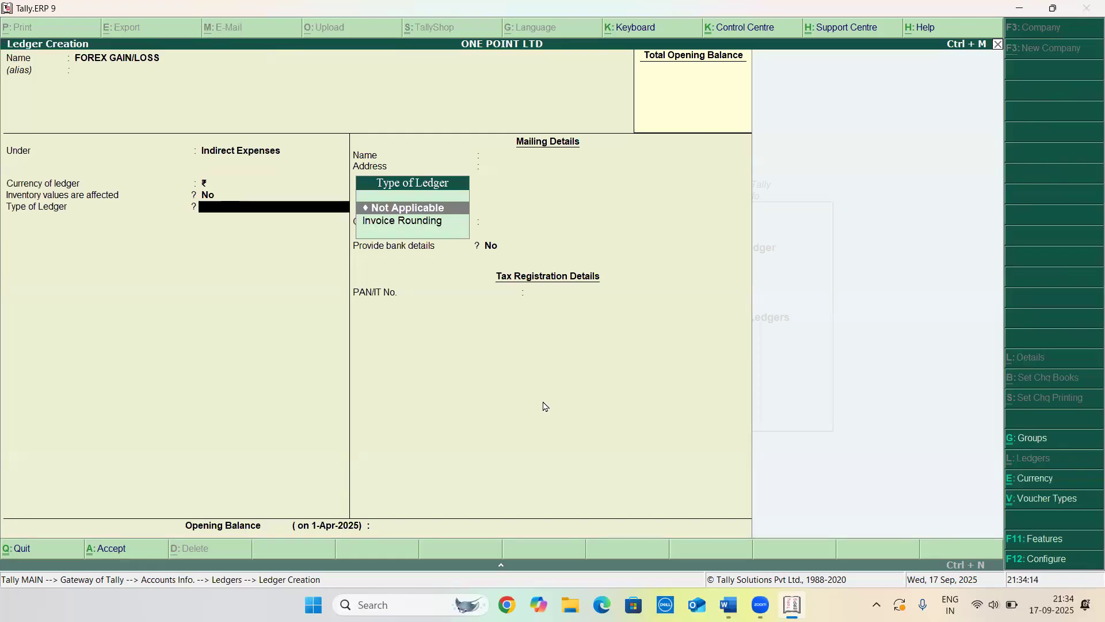
{"action": "key", "text": "Return"}
{"action": "key", "text": "ctrl+a"}
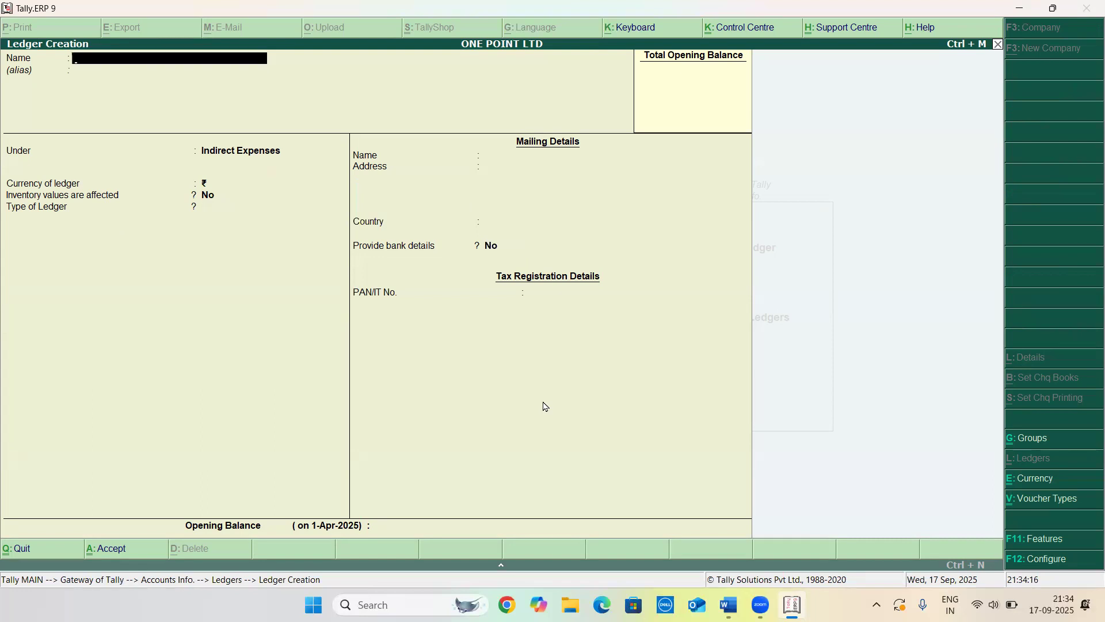
{"action": "key", "text": "Escape"}
{"action": "key", "text": "Escape"}
{"action": "key", "text": "Escape"}
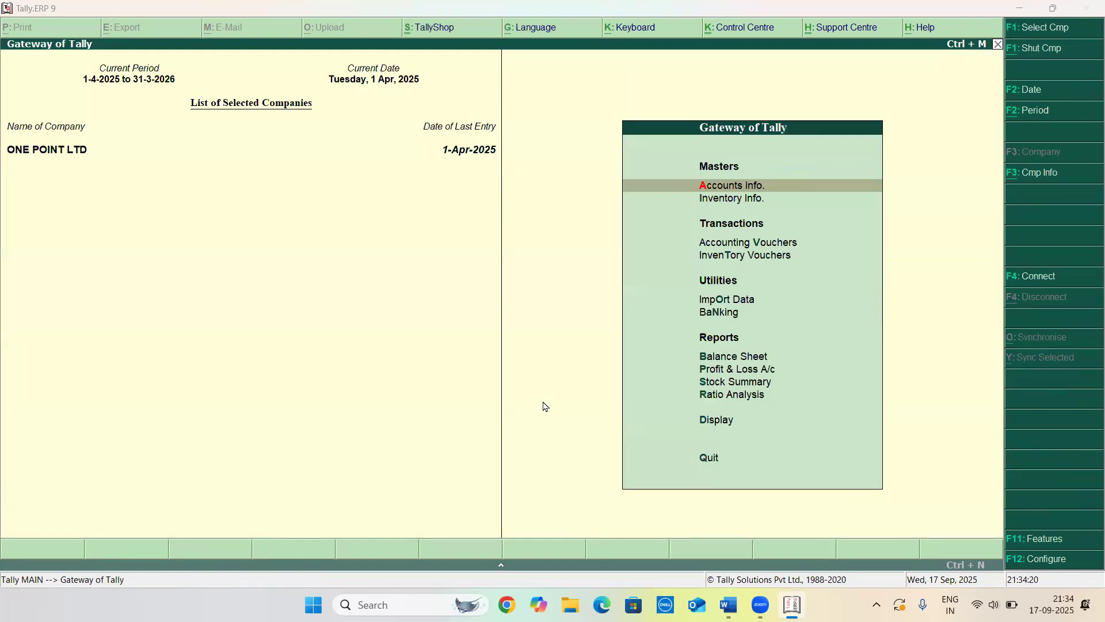
Reread the practical questions in Word and return to the Gateway of Tally
{"action": "key", "text": "alt+Tab"}
{"action": "scroll", "coordinate": [523, 481], "scroll_direction": "down", "scroll_amount": 1}
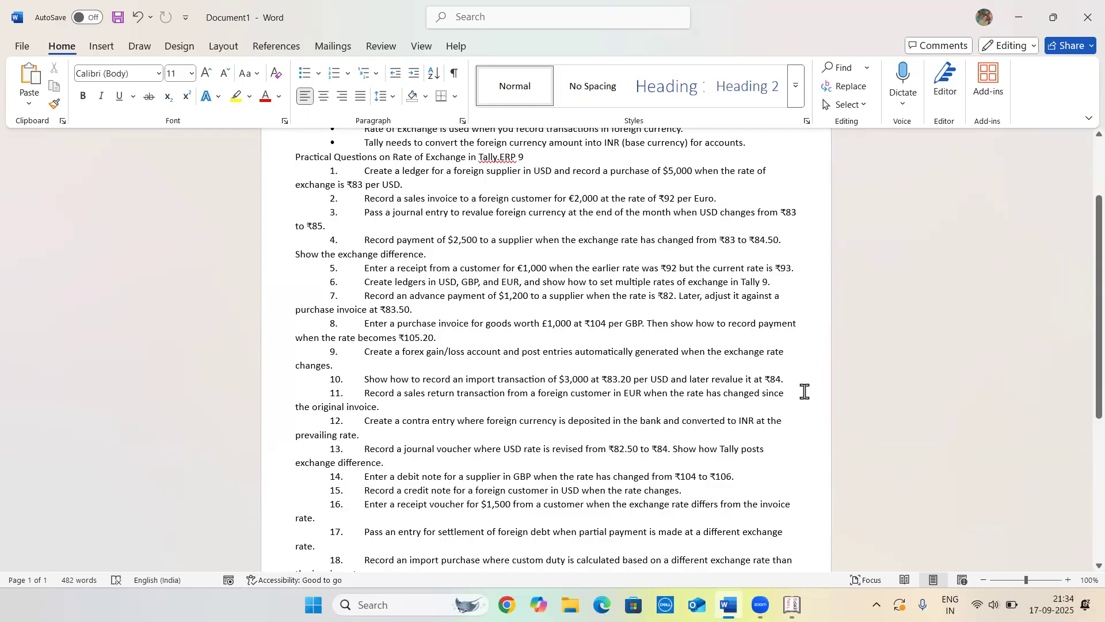
{"action": "key", "text": "alt+Tab"}
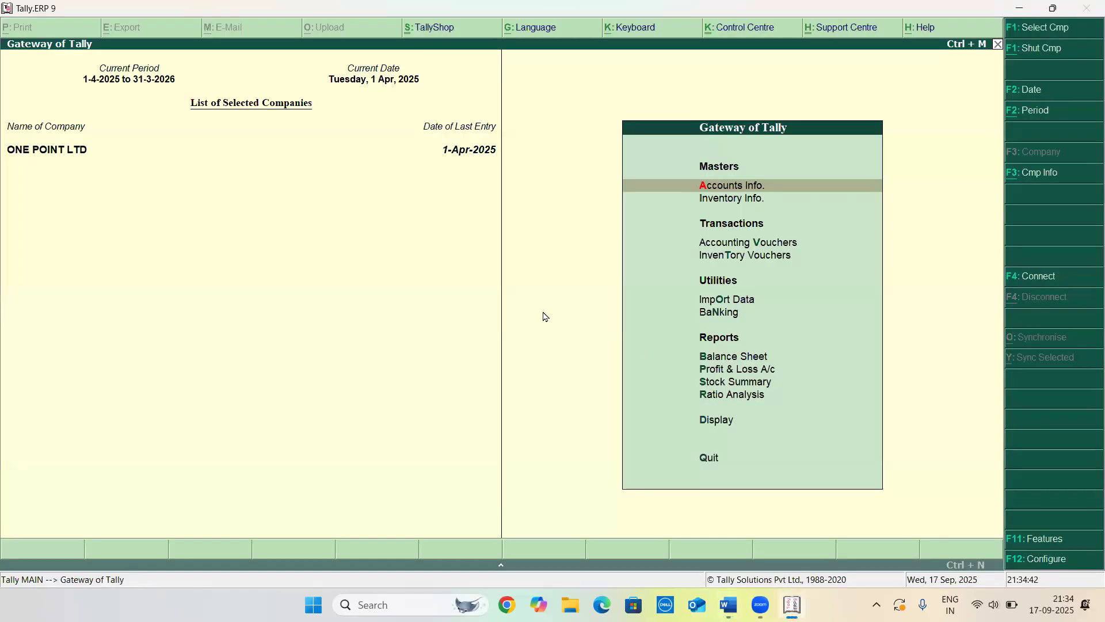
{"action": "key", "text": "Down"}
{"action": "key", "text": "Down"}
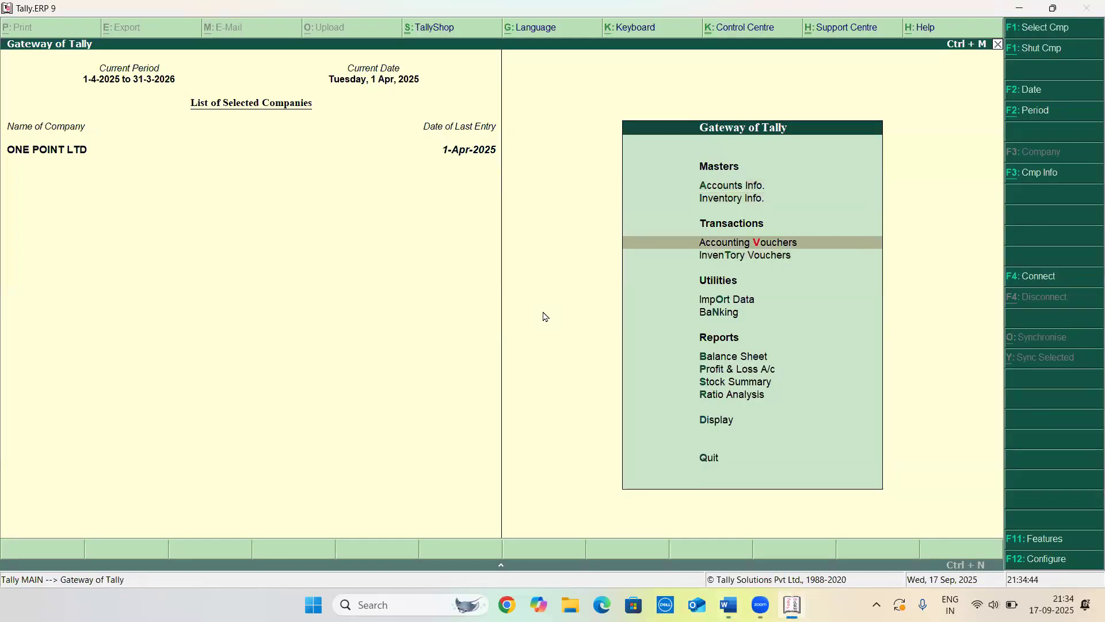
Start a purchase voucher with supplier invoice number 006 dated 1-Apr-2025 for party ABC SUPPLIER
{"action": "key", "text": "Return"}
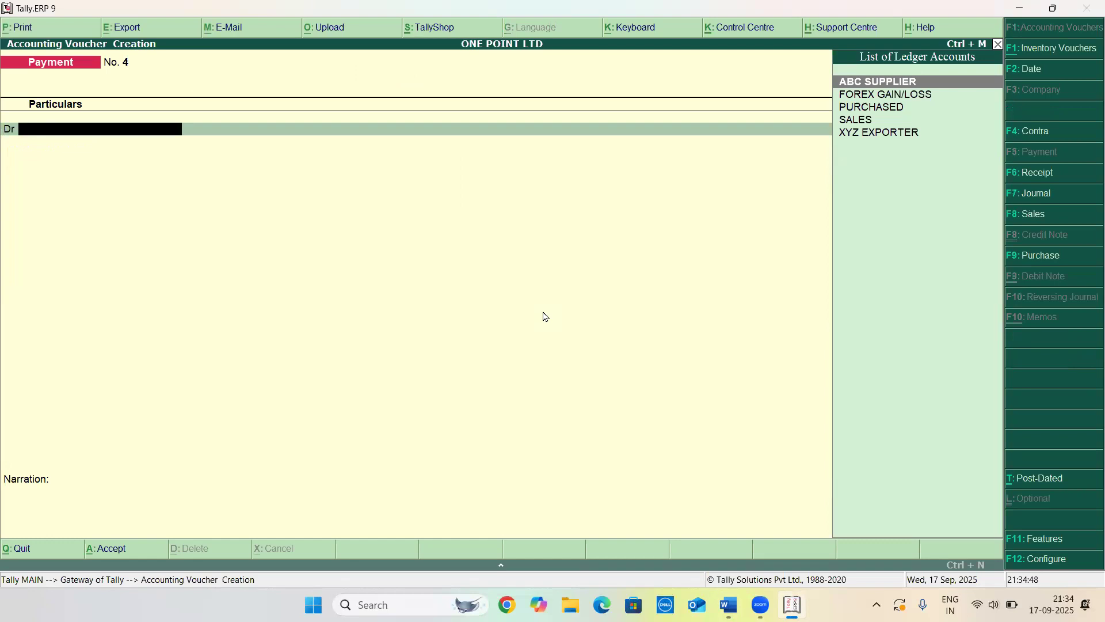
{"action": "key", "text": "F9"}
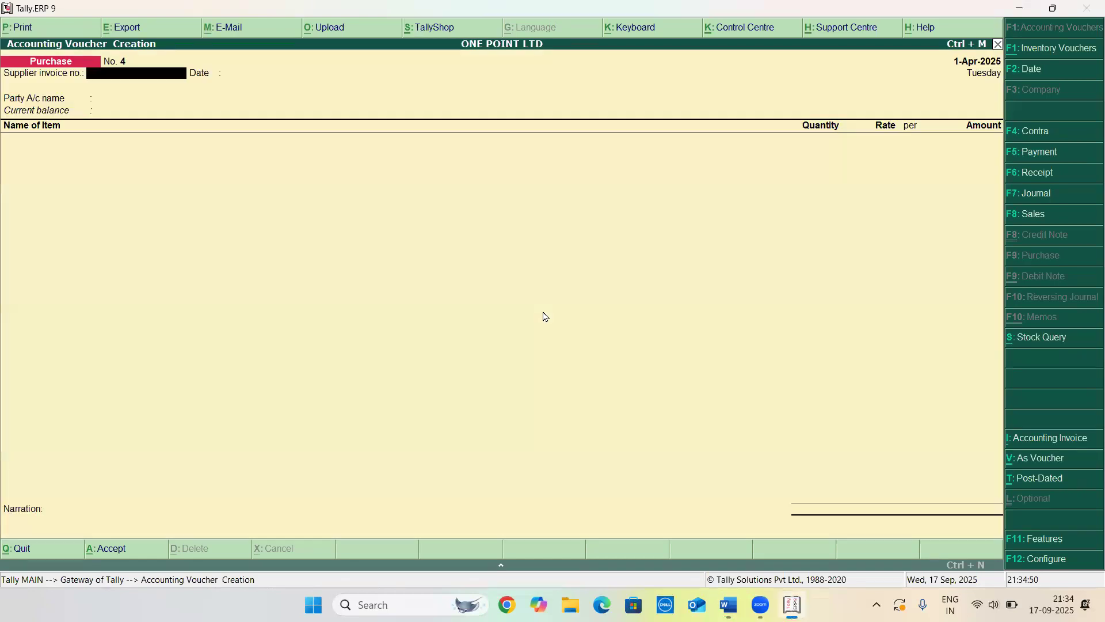
{"action": "type", "text": "006"}
{"action": "key", "text": "Return"}
{"action": "key", "text": "Return"}
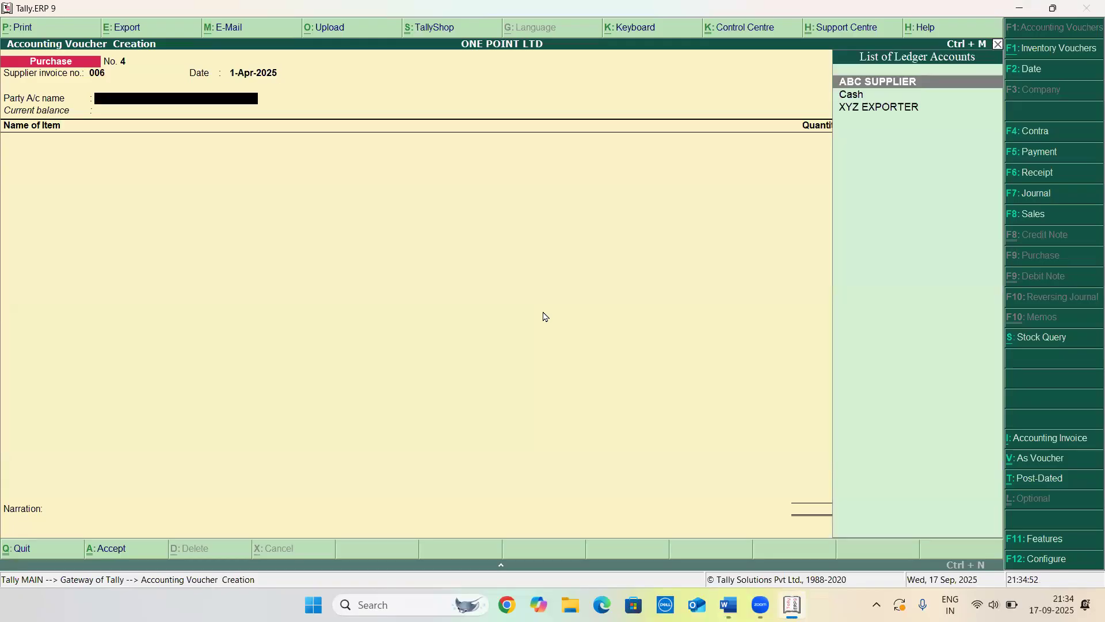
{"action": "key", "text": "Down"}
{"action": "key", "text": "Down"}
{"action": "key", "text": "Up"}
{"action": "key", "text": "Up"}
{"action": "key", "text": "Return"}
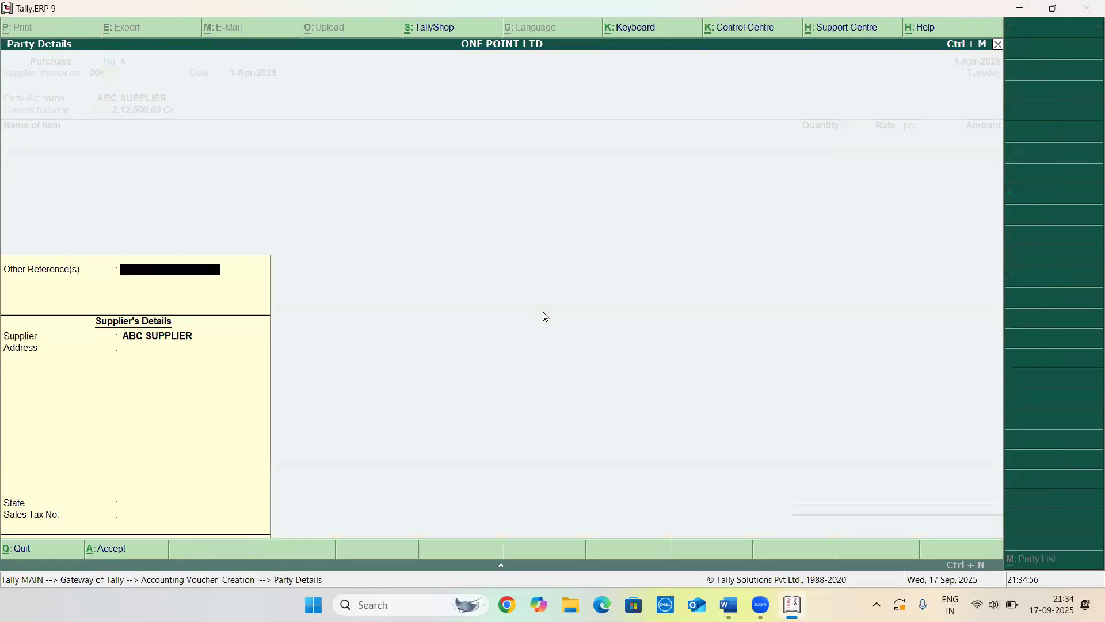
{"action": "key", "text": "Return"}
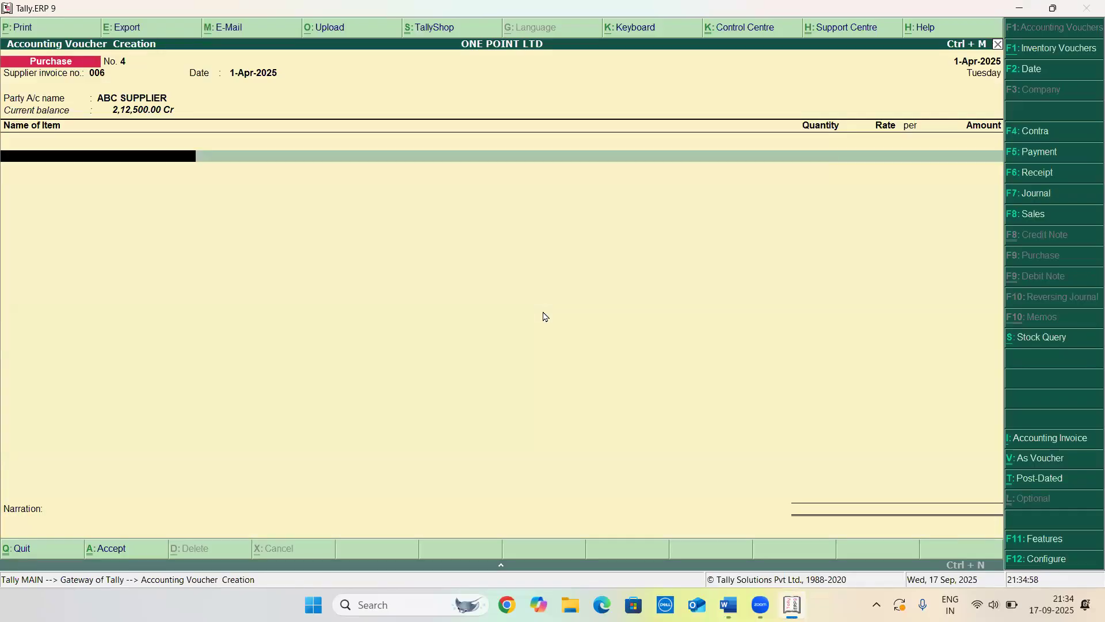
Add the stock item MOUSE with a quantity of 10
{"action": "type", "text": "MO"}
{"action": "key", "text": "Return"}
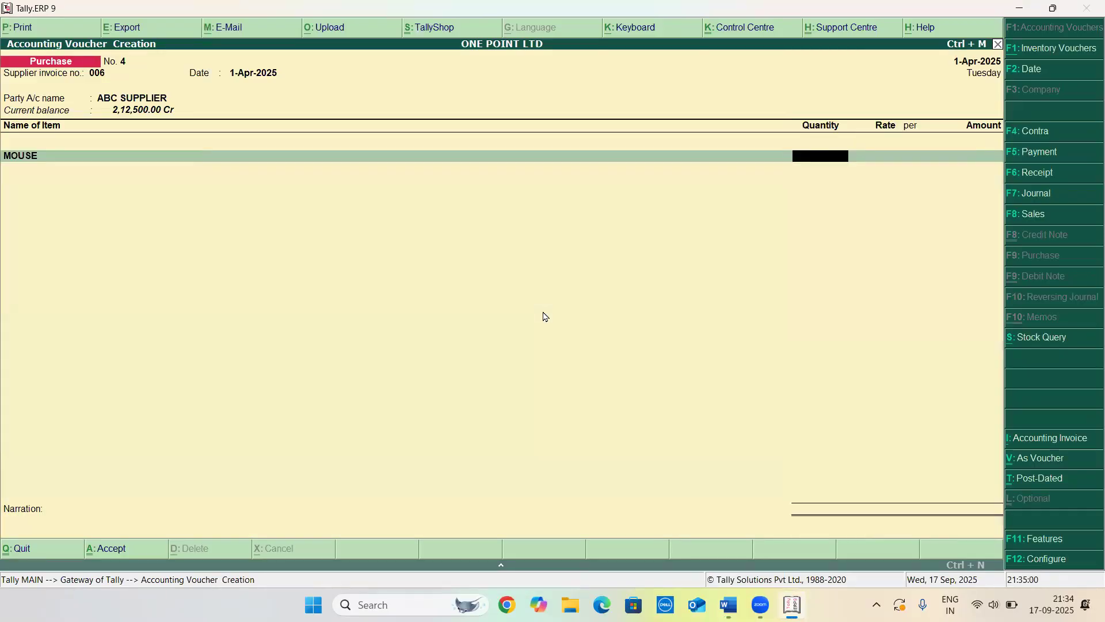
{"action": "type", "text": "100"}
{"action": "key", "text": "BackSpace"}
{"action": "key", "text": "Return"}
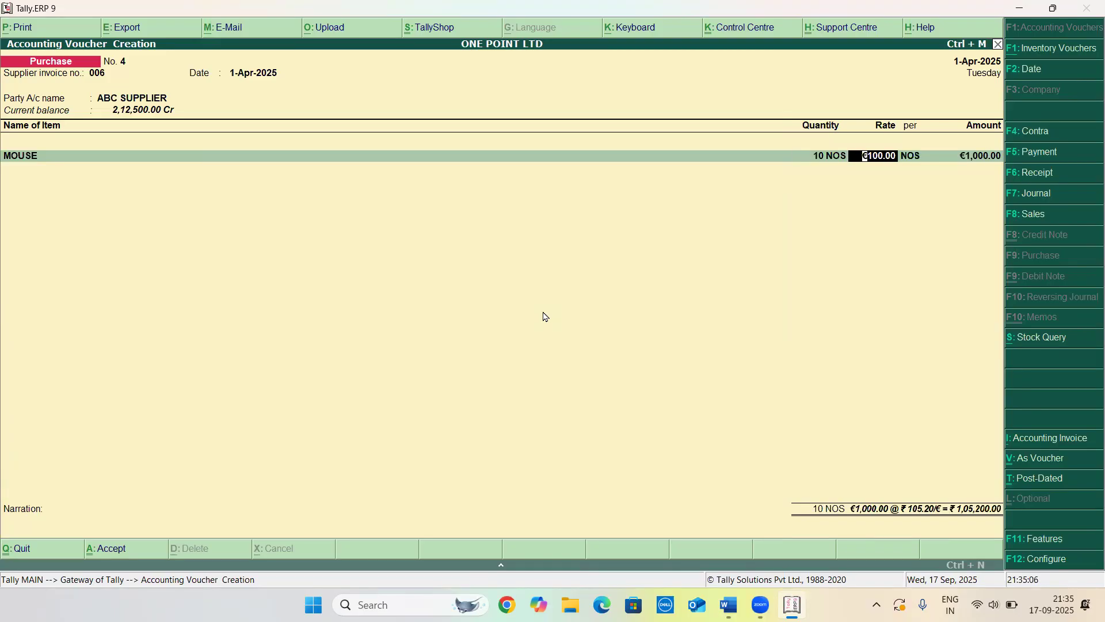
Set the mouse rate to $300 per unit at an exchange rate of ₹83.20/$
{"action": "type", "text": "$300"}
{"action": "key", "text": "Return"}
{"action": "key", "text": "Return"}
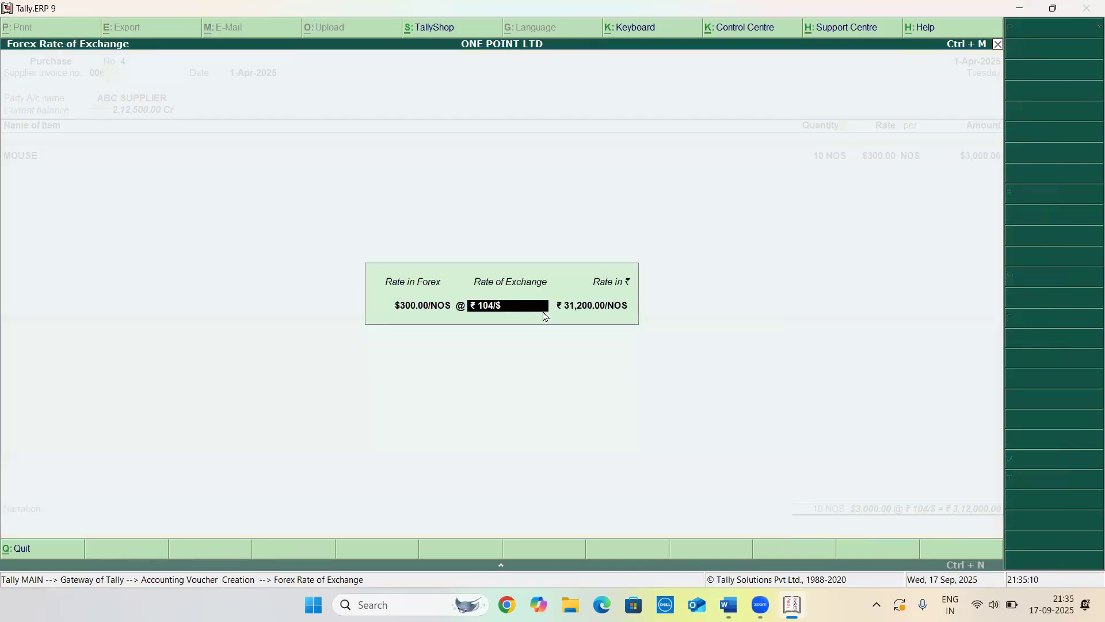
{"action": "type", "text": "83.20/$"}
Allocate the item amount to the PURCHASED ledger and save the purchase voucher
{"action": "key", "text": "Return"}
{"action": "key", "text": "Return"}
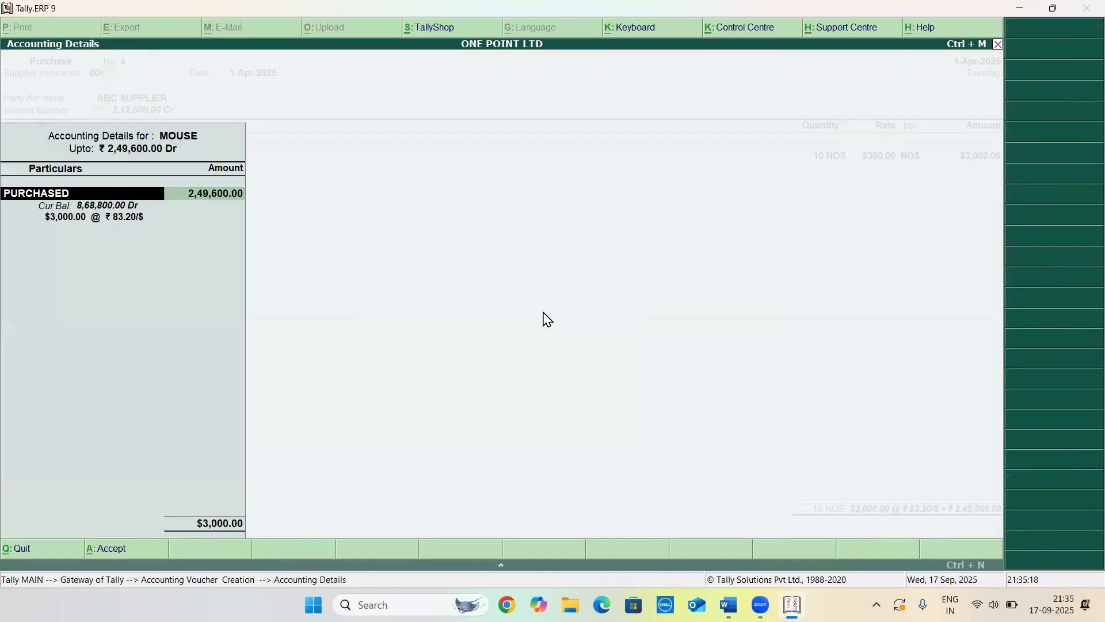
{"action": "key", "text": "Return"}
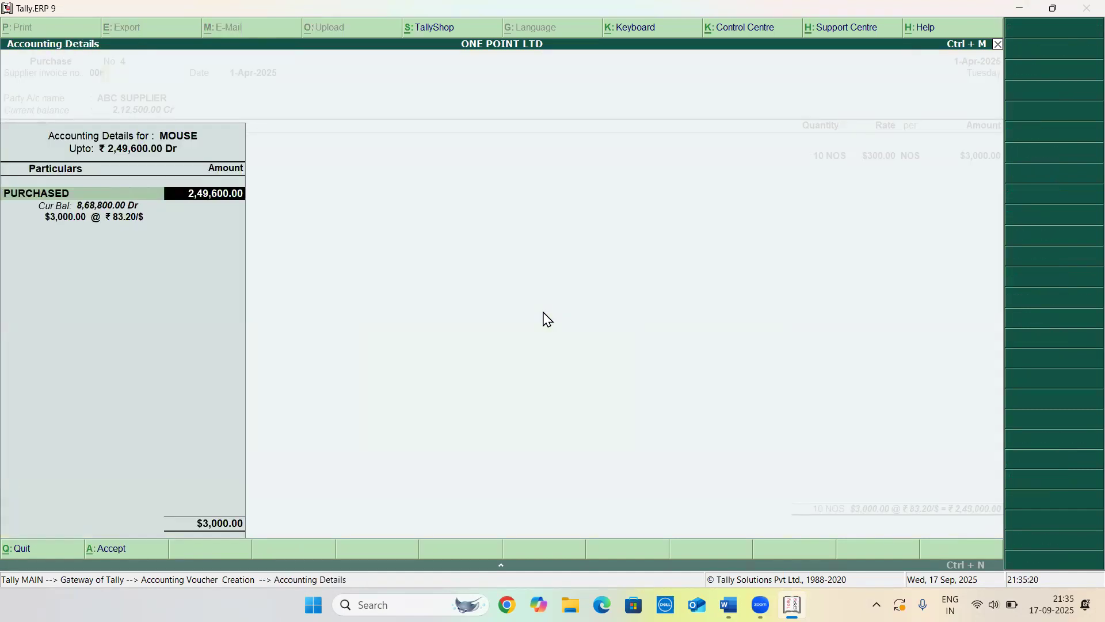
{"action": "key", "text": "Return"}
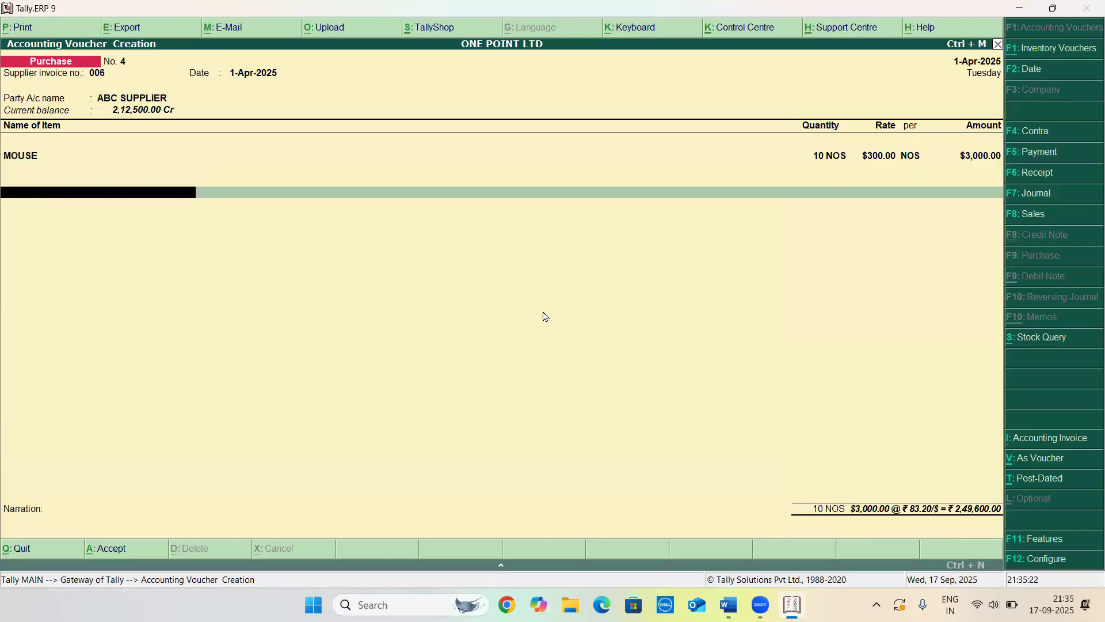
{"action": "key", "text": "Return"}
{"action": "key", "text": "Return"}
{"action": "key", "text": "Return"}
{"action": "key", "text": "Return"}
{"action": "key", "text": "Return"}
{"action": "key", "text": "Return"}
{"action": "key", "text": "Return"}
{"action": "key", "text": "Return"}
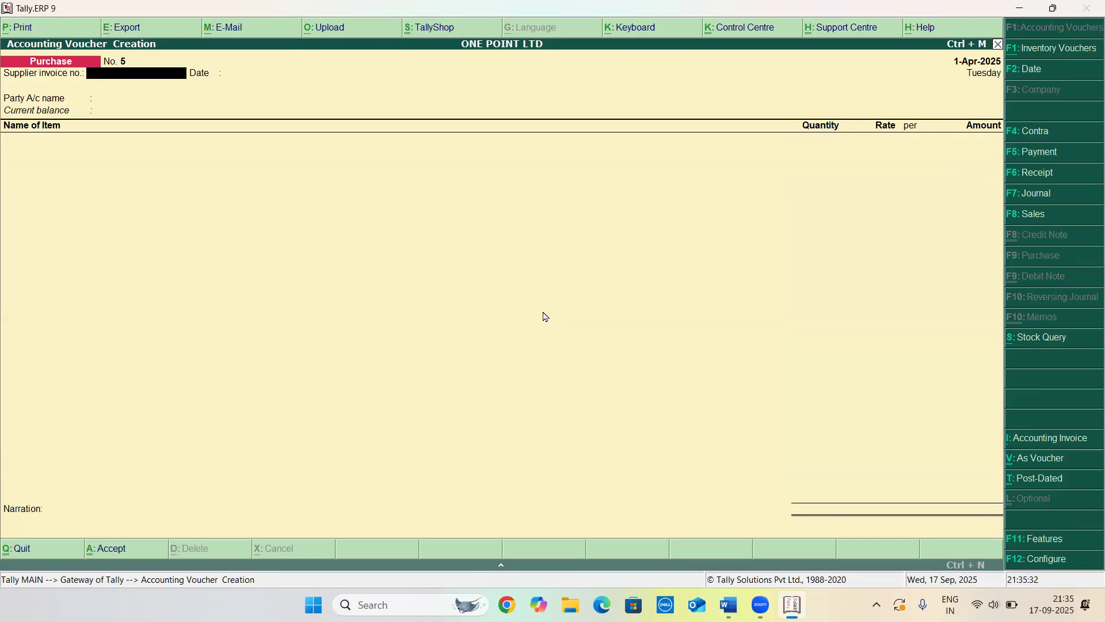
Check the import question in Word, then start a payment voucher debiting ABC SUPPLIER $3,000
{"action": "key", "text": "alt+Tab"}
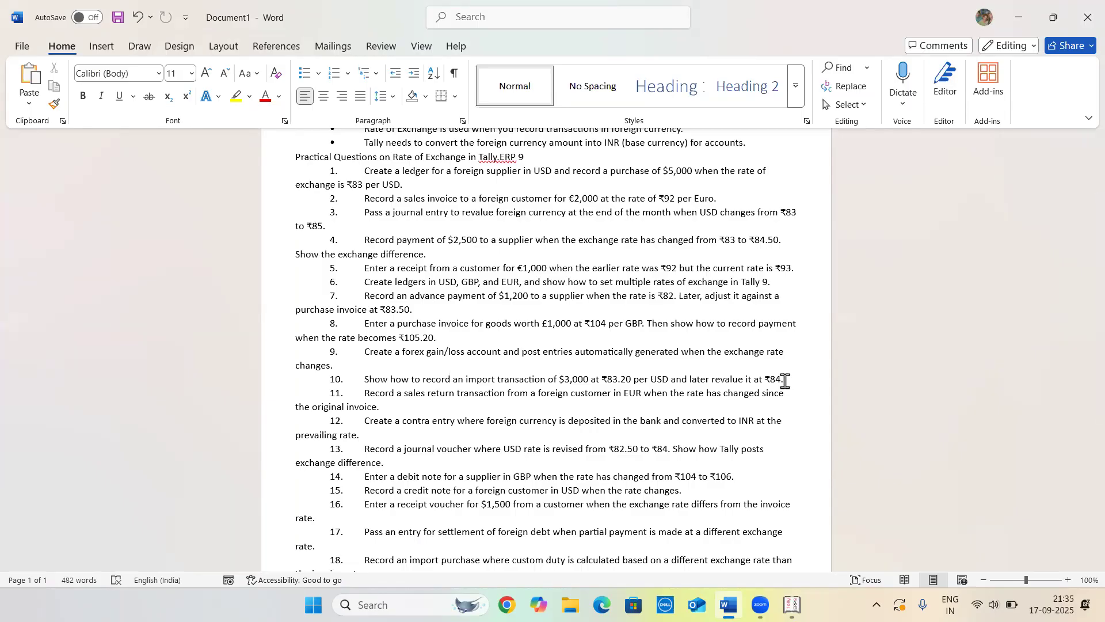
{"action": "key", "text": "alt+Tab"}
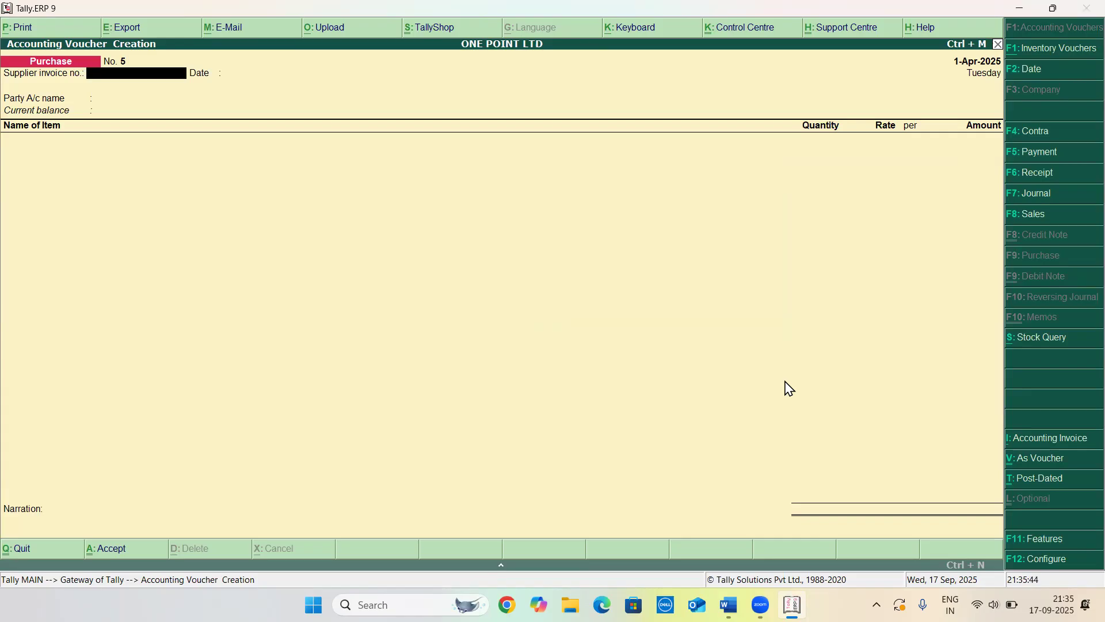
{"action": "key", "text": "F5"}
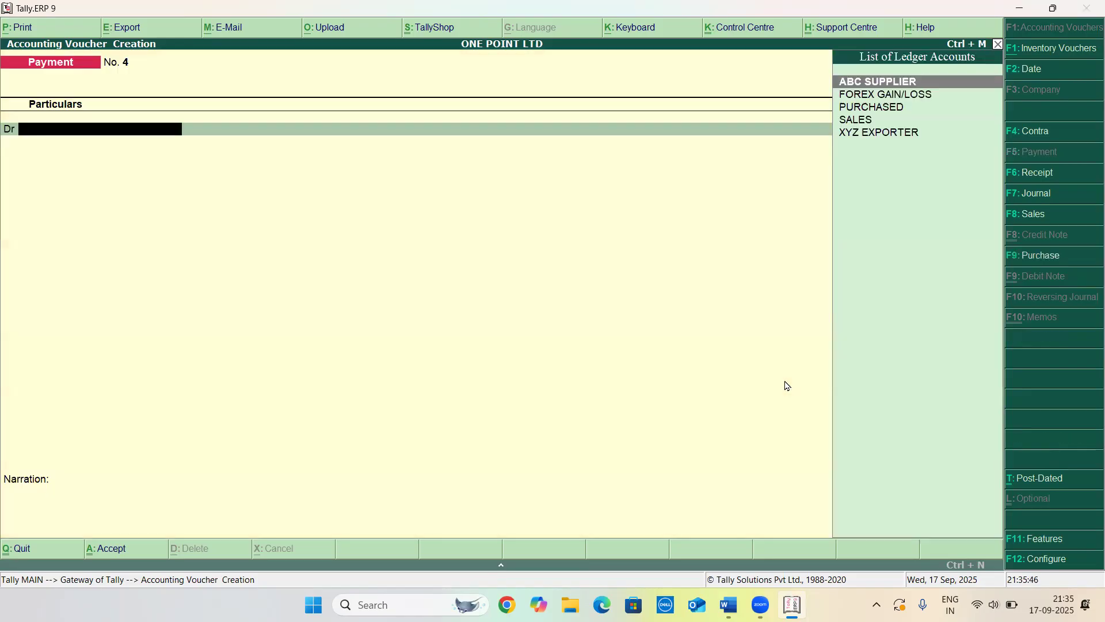
{"action": "key", "text": "Return"}
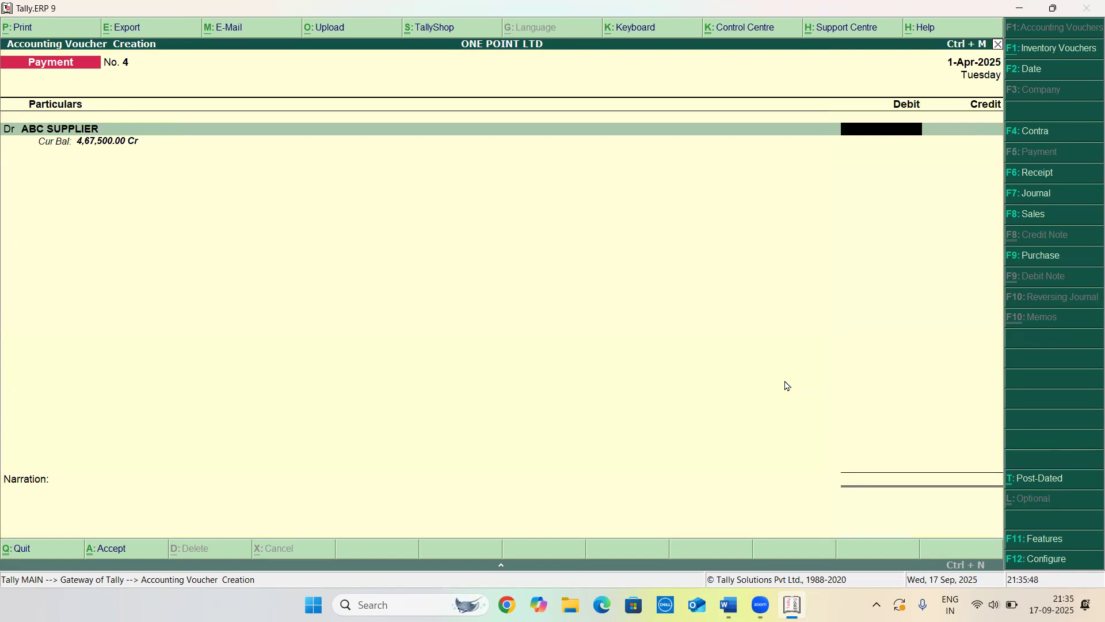
{"action": "type", "text": "30"}
{"action": "key", "text": "BackSpace"}
{"action": "key", "text": "BackSpace"}
{"action": "type", "text": "$"}
{"action": "type", "text": "3,000"}
{"action": "key", "text": "Return"}
{"action": "key", "text": "Return"}
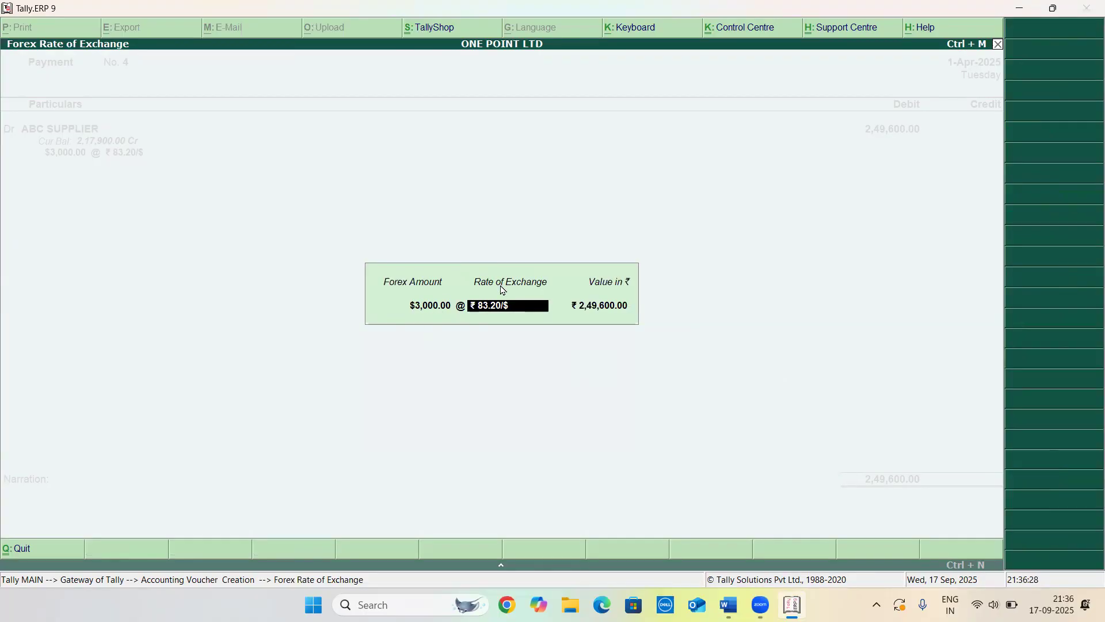
Set the payment exchange rate to ₹84/$ and adjust it against bill reference 006
{"action": "type", "text": "84/$"}
{"action": "key", "text": "Return"}
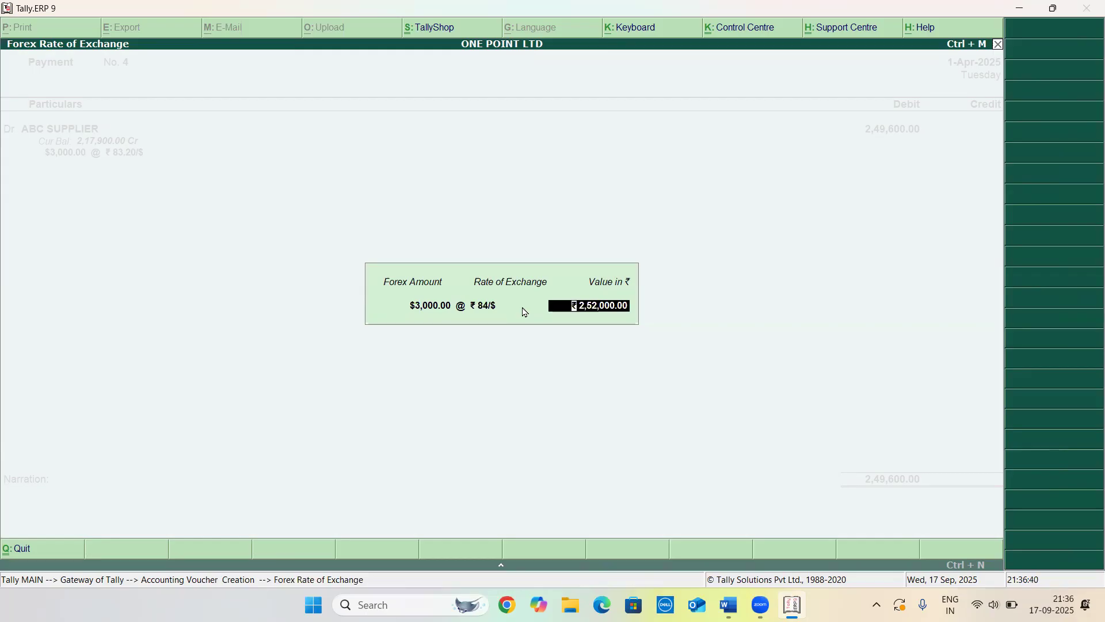
{"action": "key", "text": "Return"}
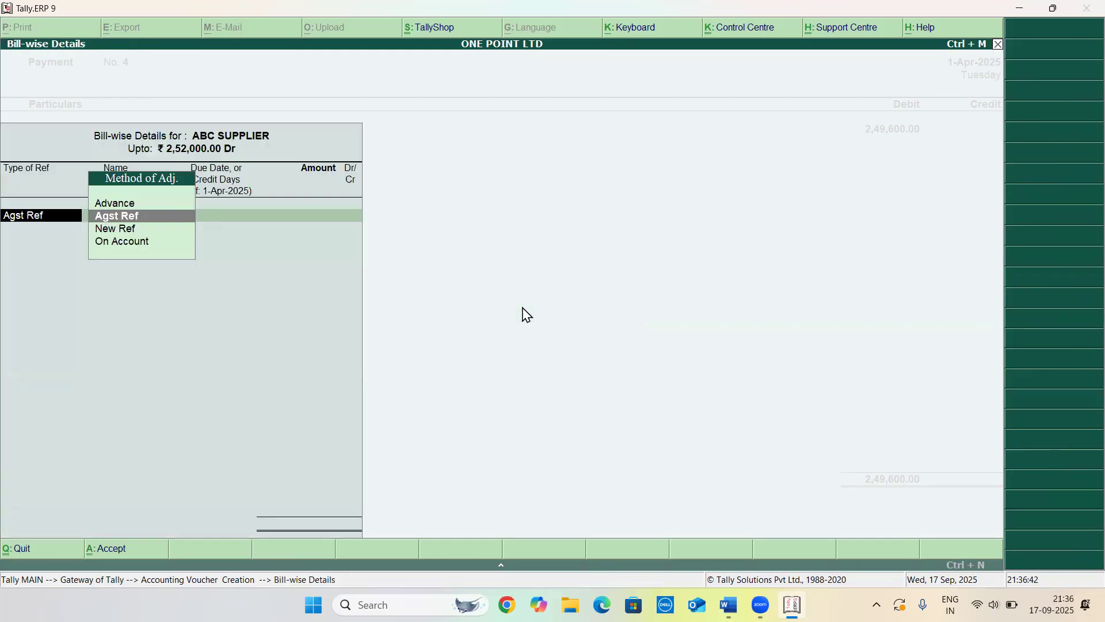
{"action": "key", "text": "Return"}
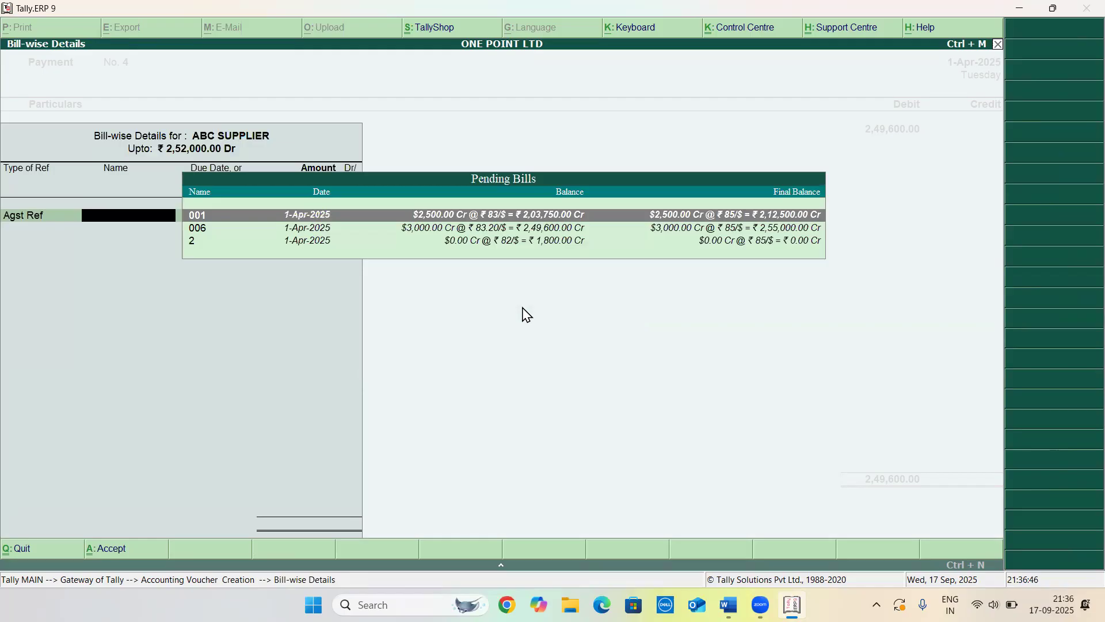
{"action": "key", "text": "Down"}
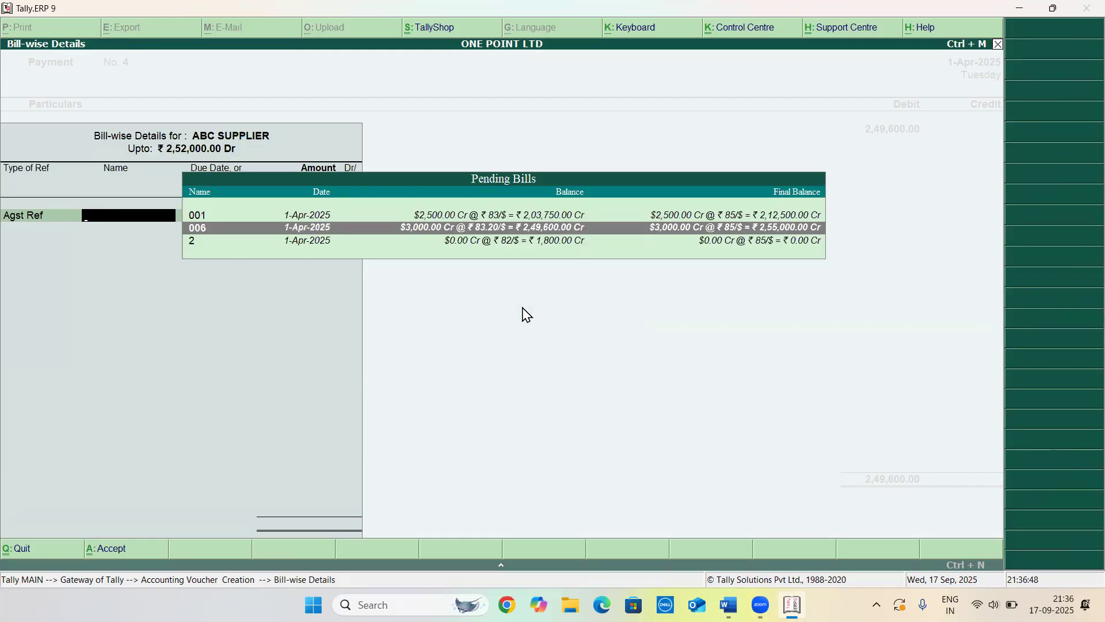
{"action": "key", "text": "Return"}
Credit Cash for the payment, save the voucher and leave voucher entry
{"action": "key", "text": "Return"}
{"action": "key", "text": "Return"}
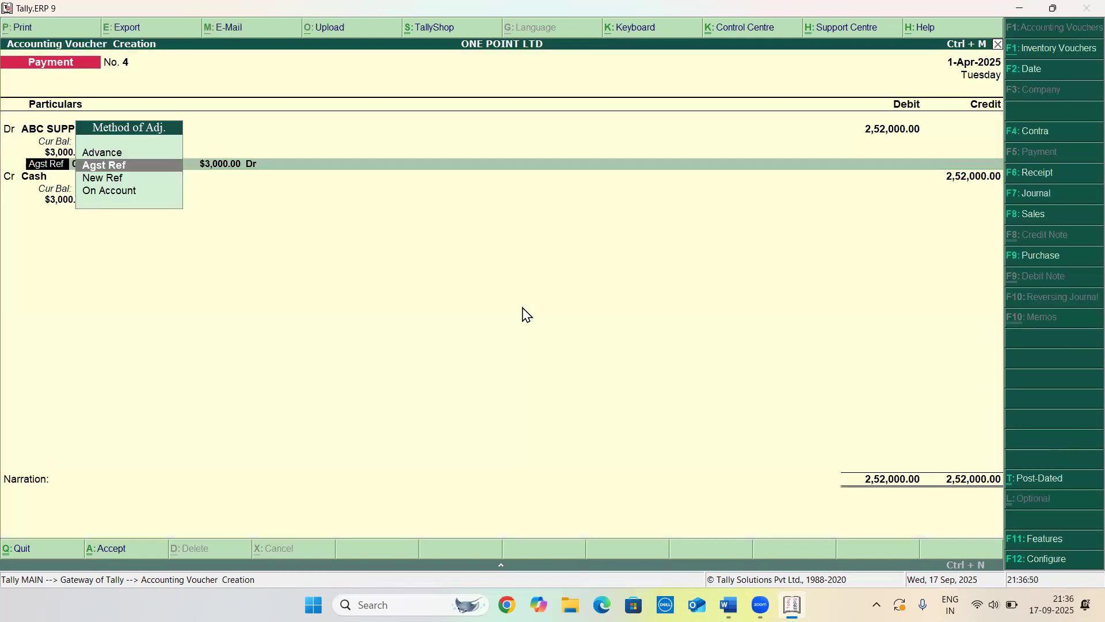
{"action": "key", "text": "Return"}
{"action": "key", "text": "Return"}
{"action": "key", "text": "Return"}
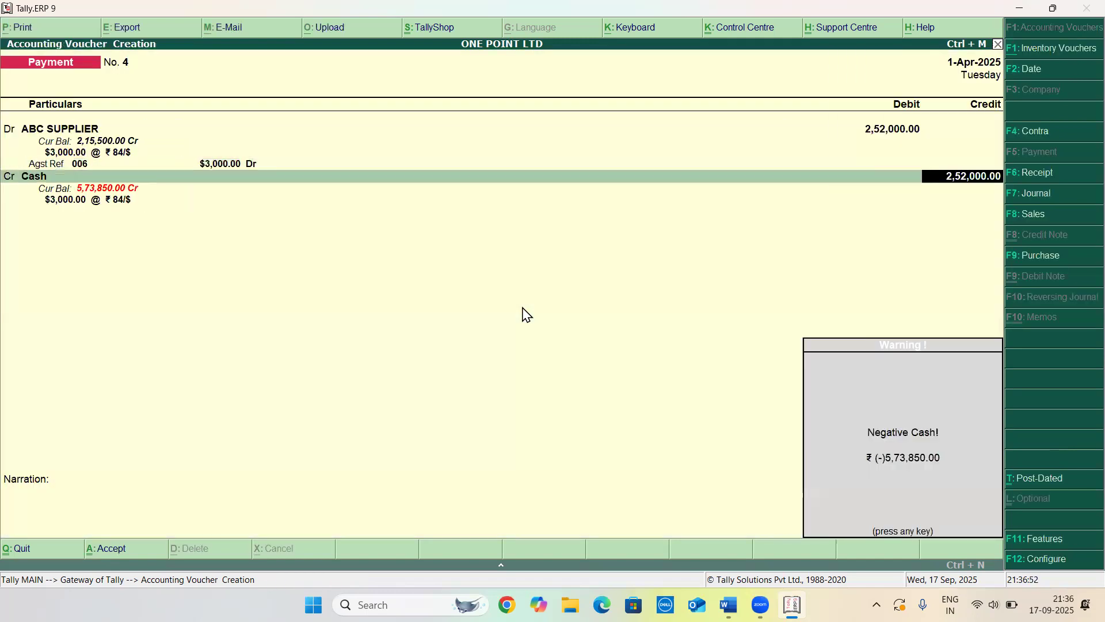
{"action": "key", "text": "Return"}
{"action": "key", "text": "Return"}
{"action": "key", "text": "Return"}
{"action": "key", "text": "Return"}
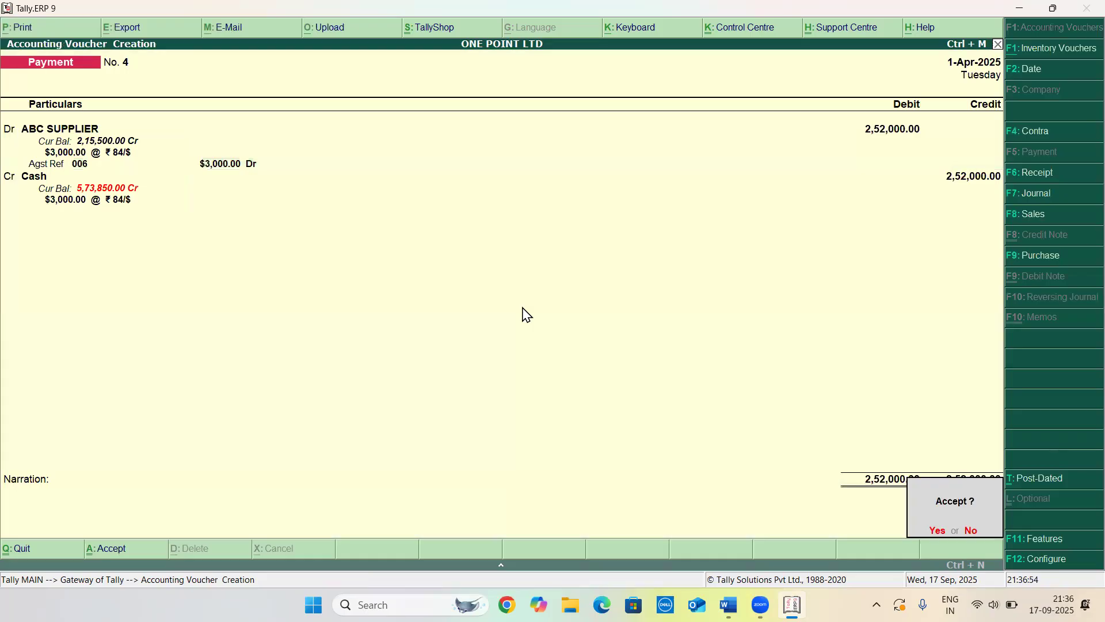
{"action": "key", "text": "Return"}
{"action": "key", "text": "Escape"}
Open the Balance Sheet and drill into Unadjusted Forex Gain/Loss down to ABC SUPPLIER's bill-wise gain/loss
{"action": "key", "text": "Return"}
{"action": "key", "text": "Down"}
{"action": "key", "text": "Down"}
{"action": "key", "text": "Down"}
{"action": "key", "text": "Down"}
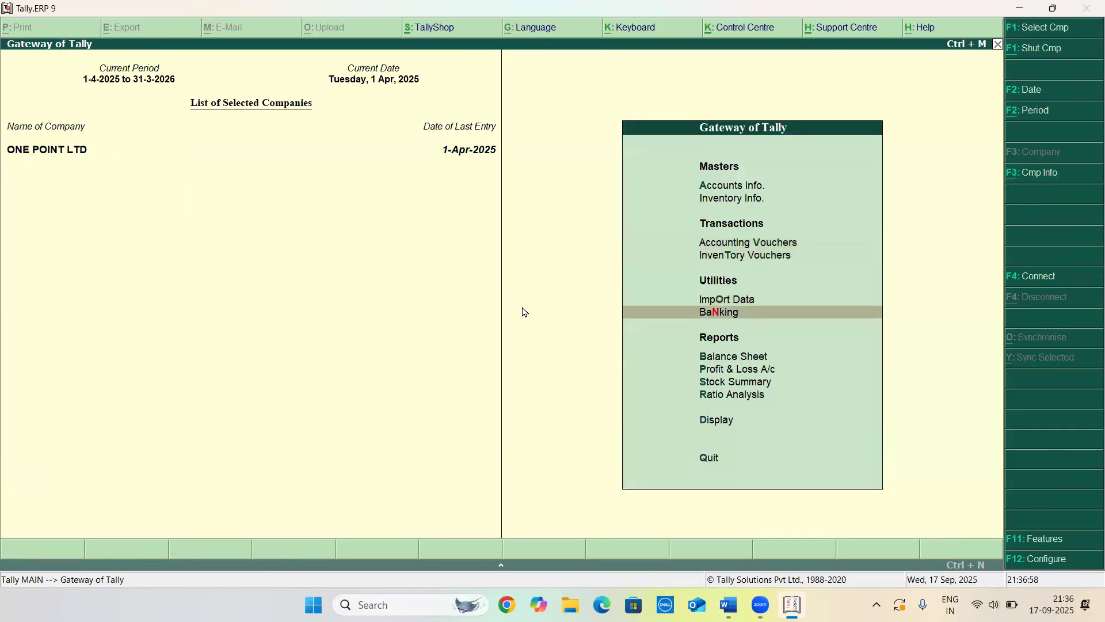
{"action": "key", "text": "Return"}
{"action": "key", "text": "Right"}
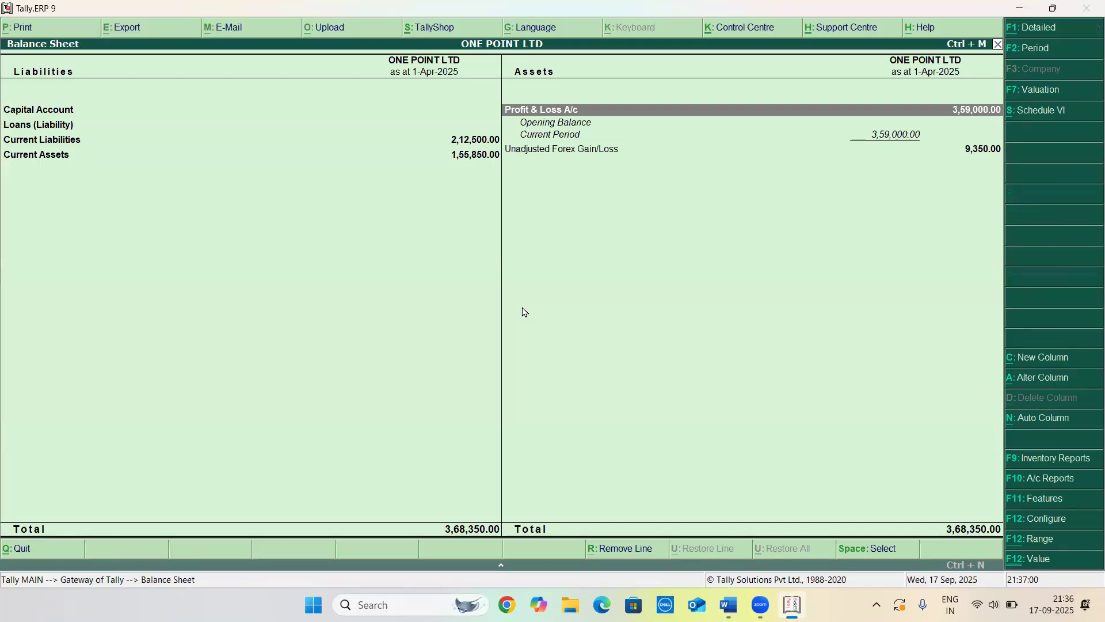
{"action": "key", "text": "Down"}
{"action": "key", "text": "Return"}
{"action": "key", "text": "Return"}
{"action": "key", "text": "Return"}
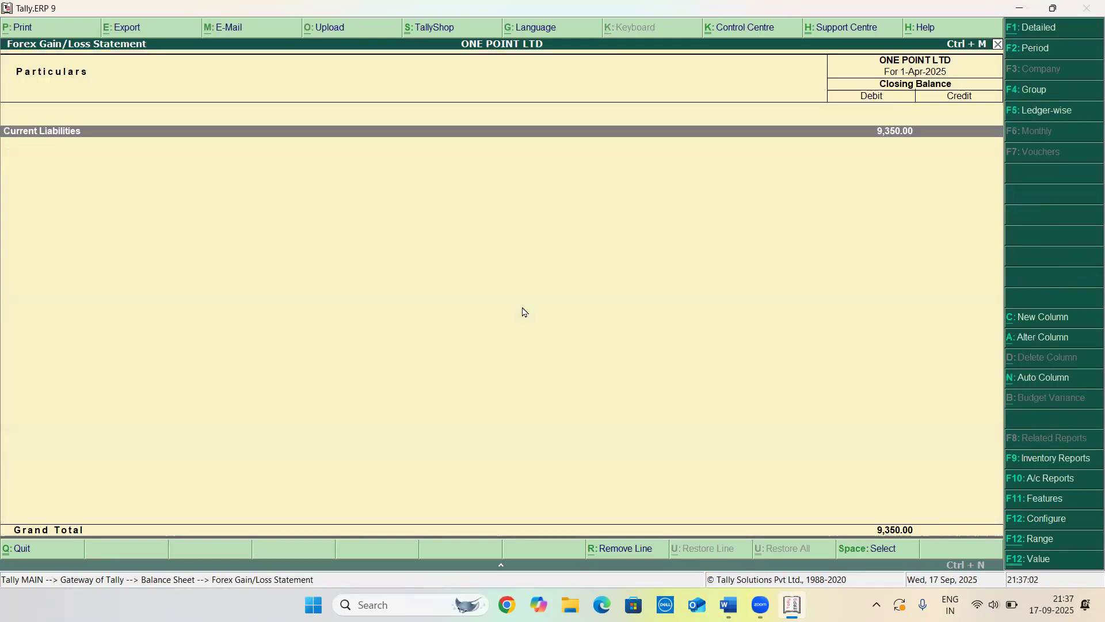
{"action": "key", "text": "Return"}
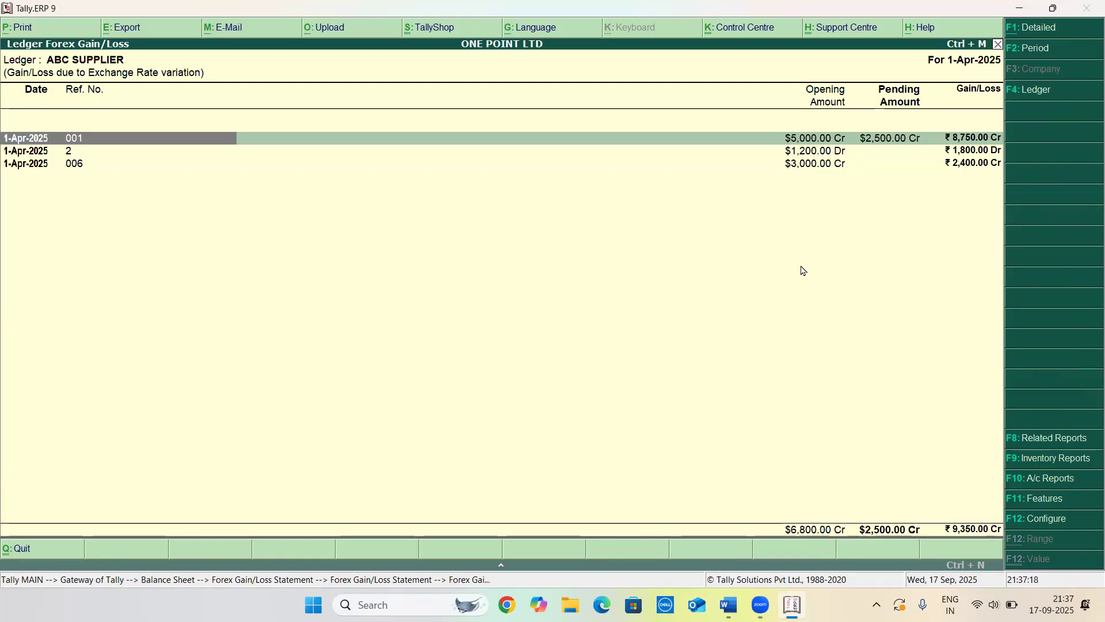
Reopen the Unadjusted Forex Gain/Loss breakdown for ABC SUPPLIER and return to the Gateway of Tally
{"action": "key", "text": "Escape"}
{"action": "key", "text": "Escape"}
{"action": "key", "text": "Escape"}
{"action": "key", "text": "Escape"}
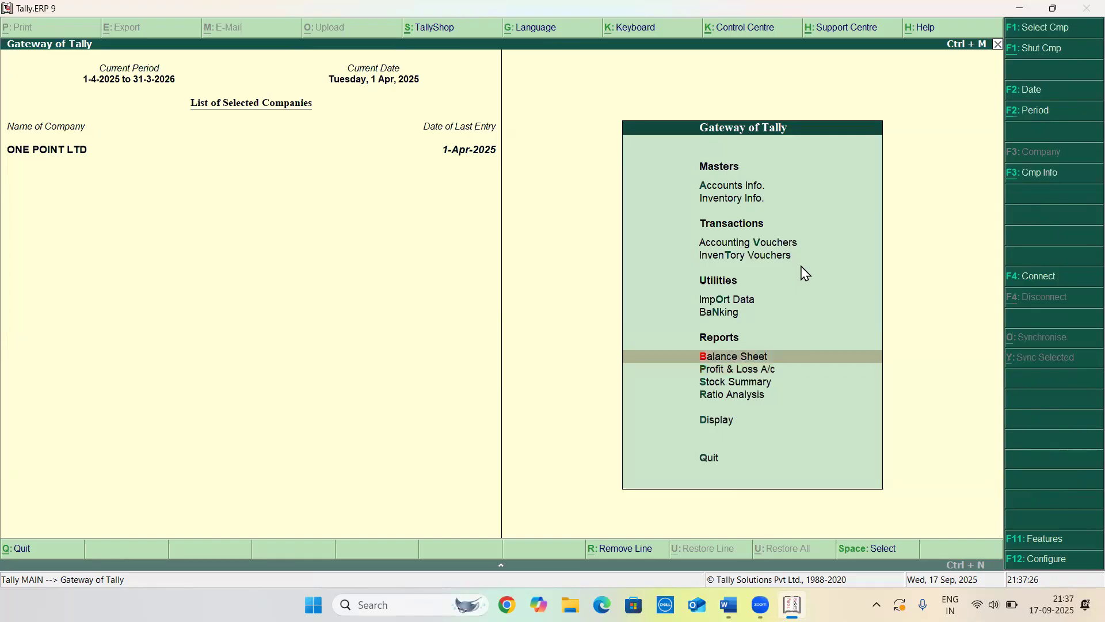
{"action": "key", "text": "Return"}
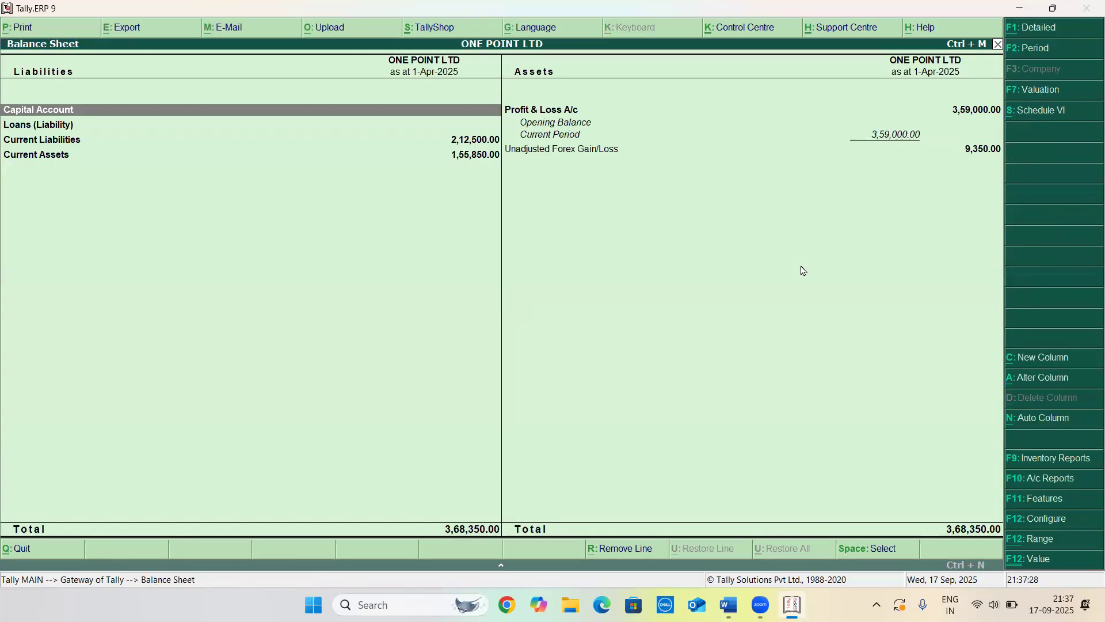
{"action": "key", "text": "Right"}
{"action": "key", "text": "Down"}
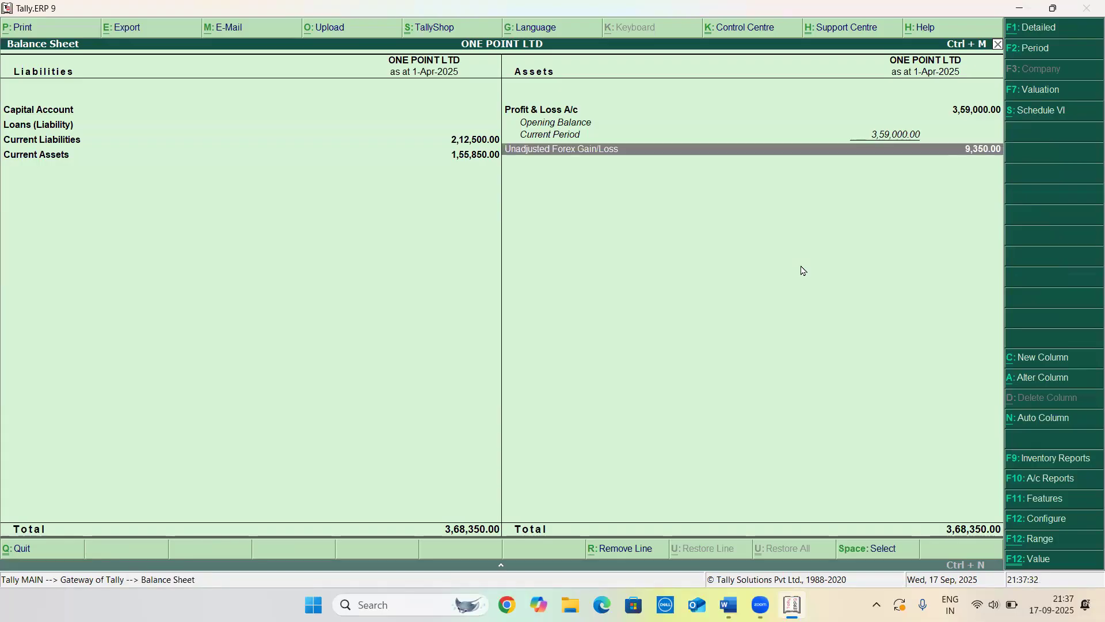
{"action": "key", "text": "Return"}
{"action": "key", "text": "Return"}
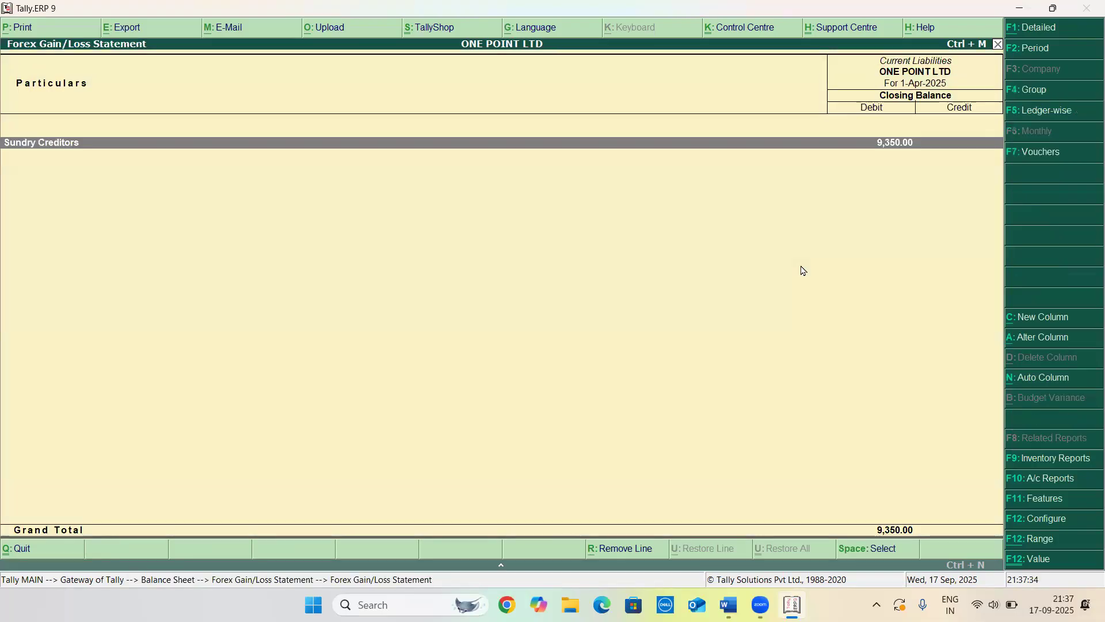
{"action": "key", "text": "Return"}
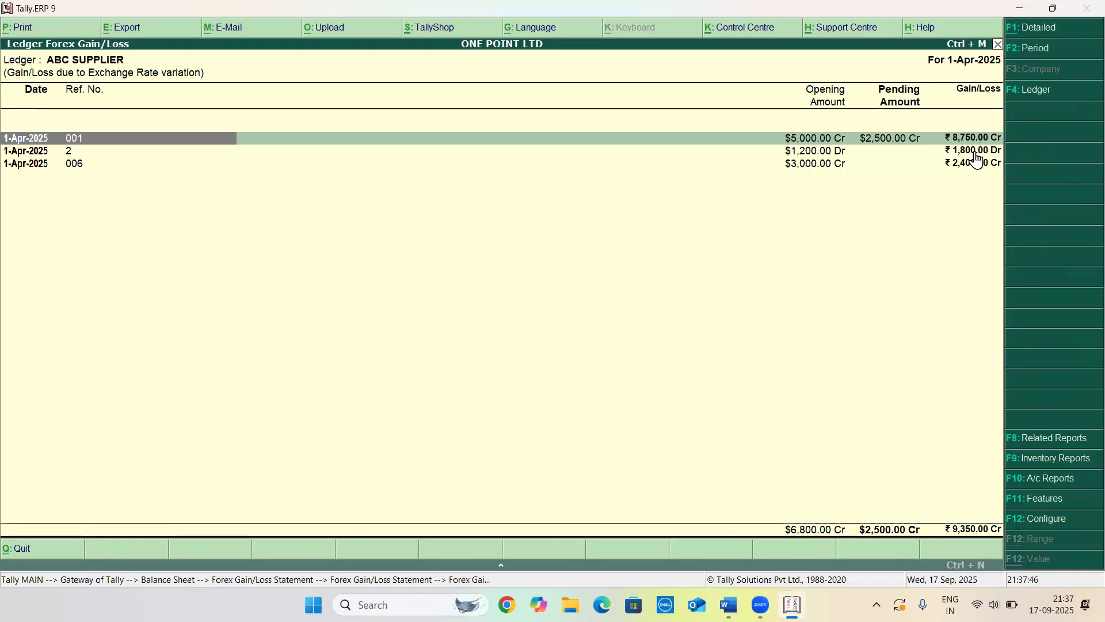
{"action": "key", "text": "Escape"}
{"action": "key", "text": "Escape"}
{"action": "key", "text": "Escape"}
{"action": "key", "text": "Escape"}
{"action": "key", "text": "Escape"}
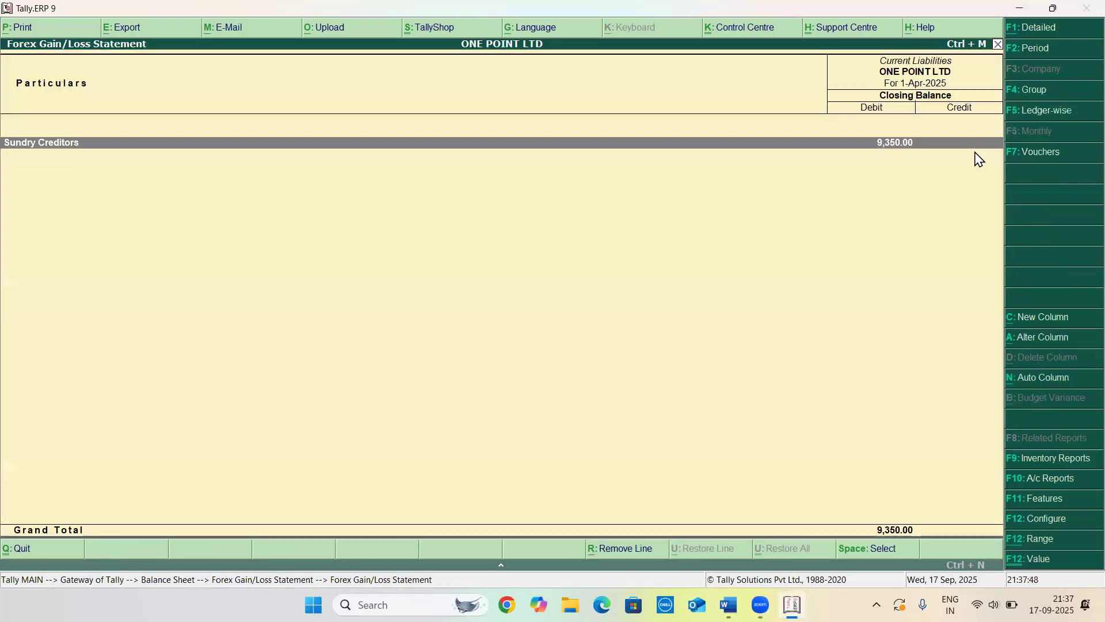
{"action": "key", "text": "Escape"}
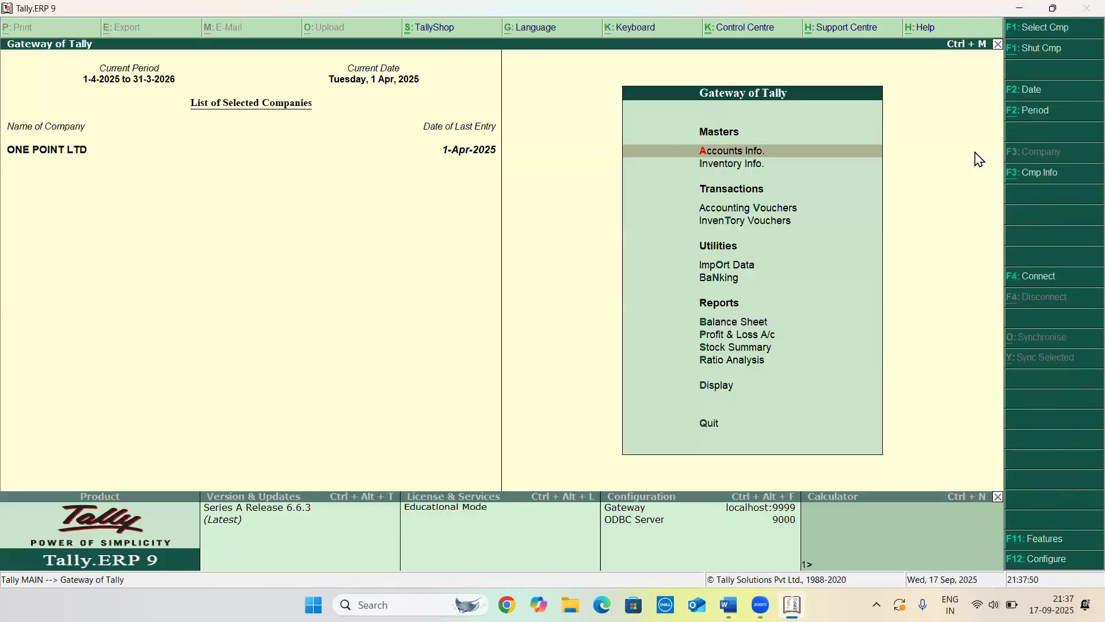
Switch to the Word document and review the practice question on a customer receipt where the rate changes from ₹92 to ₹93
{"action": "key", "text": "alt+Tab"}
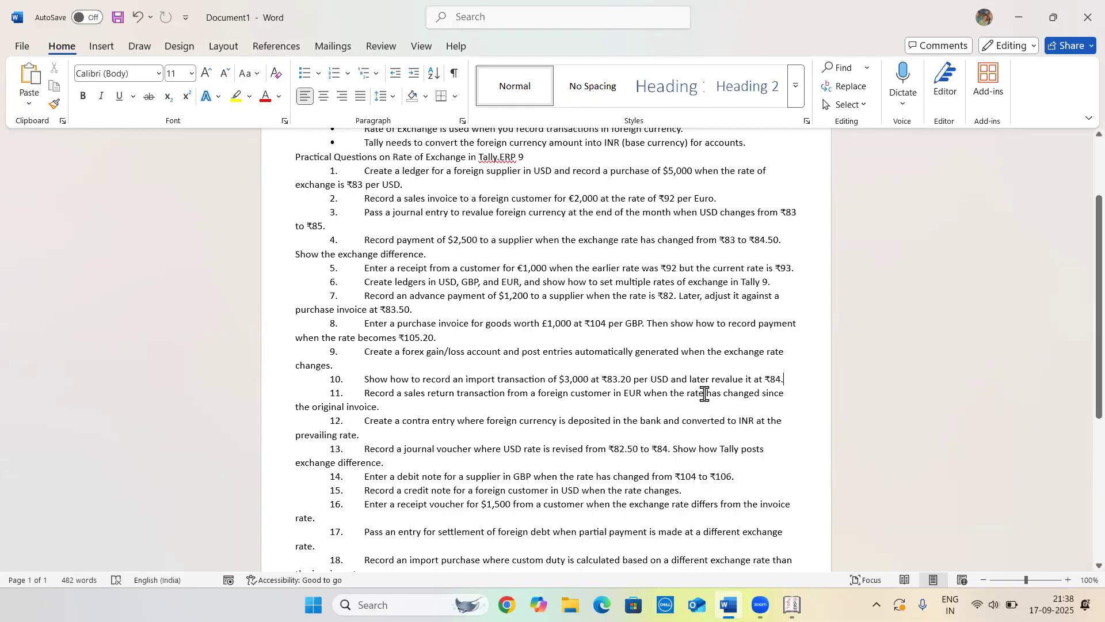
{"action": "scroll", "coordinate": [705, 394], "scroll_direction": "up", "scroll_amount": 2}
{"action": "left_click_drag", "start_coordinate": [717, 266], "coordinate": [668, 270]}
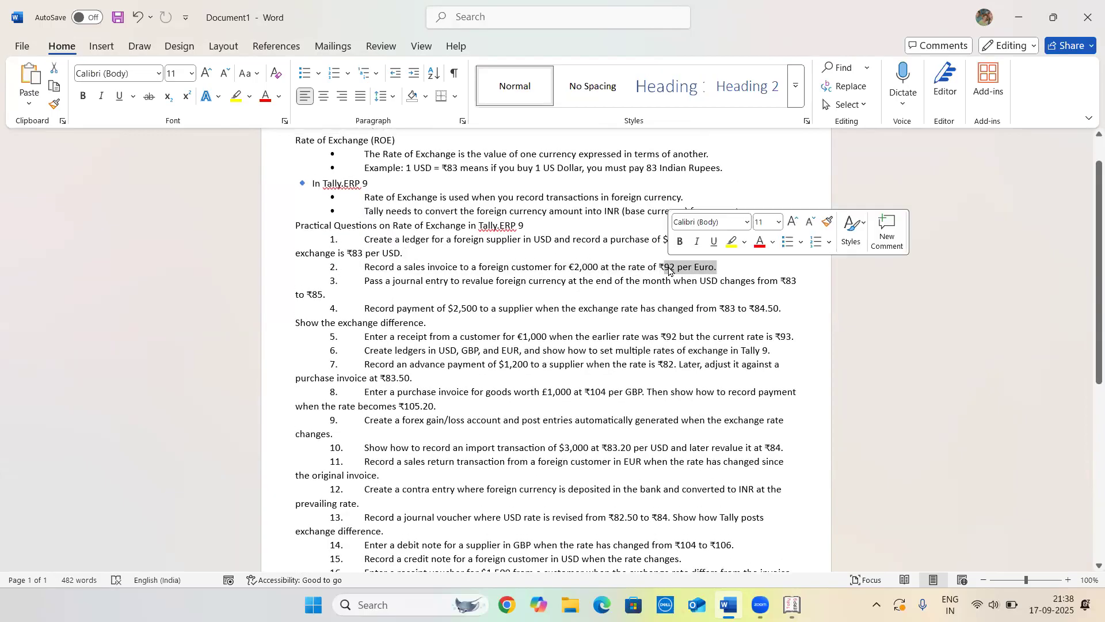
{"action": "left_click", "coordinate": [669, 270]}
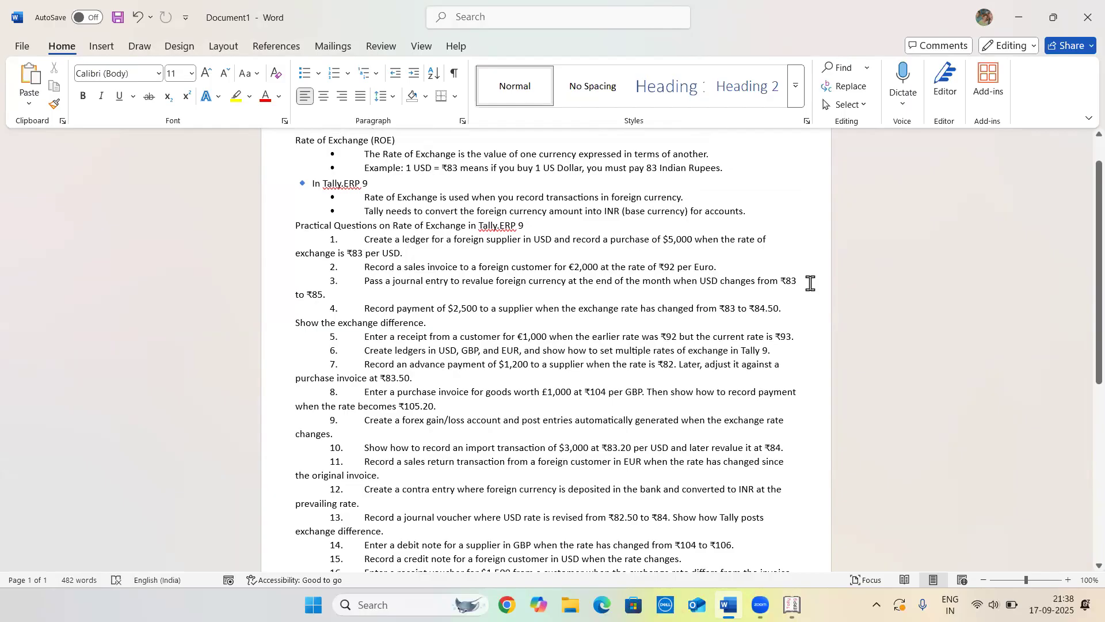
{"action": "left_click", "coordinate": [795, 336]}
{"action": "left_click", "coordinate": [624, 336], "text": "shift"}
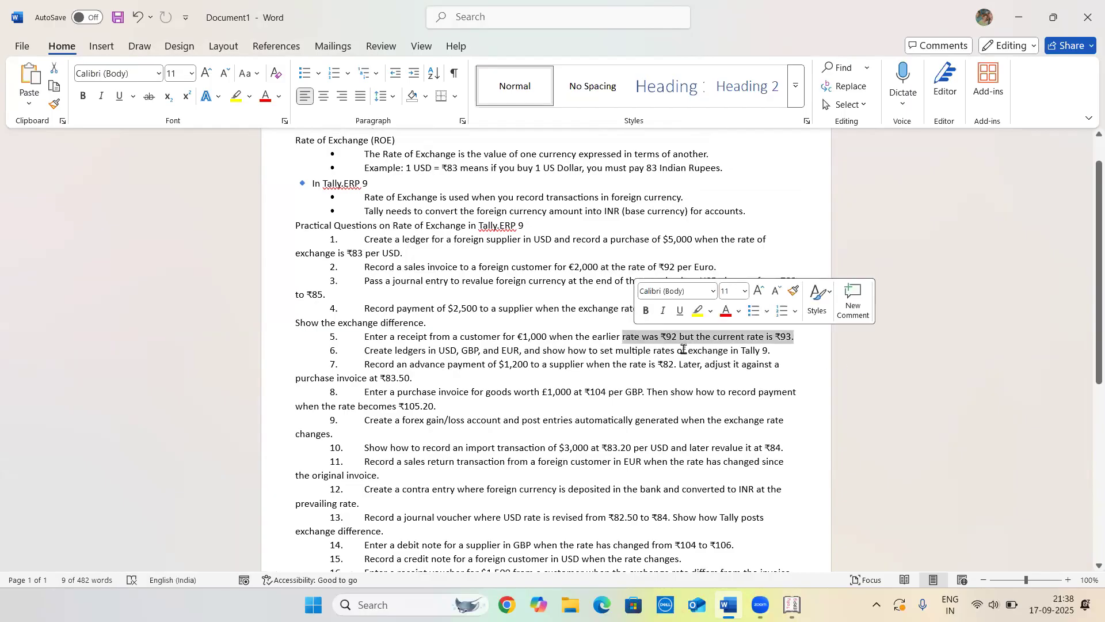
{"action": "left_click", "coordinate": [683, 349]}
{"action": "scroll", "coordinate": [683, 349], "scroll_direction": "down", "scroll_amount": 2}
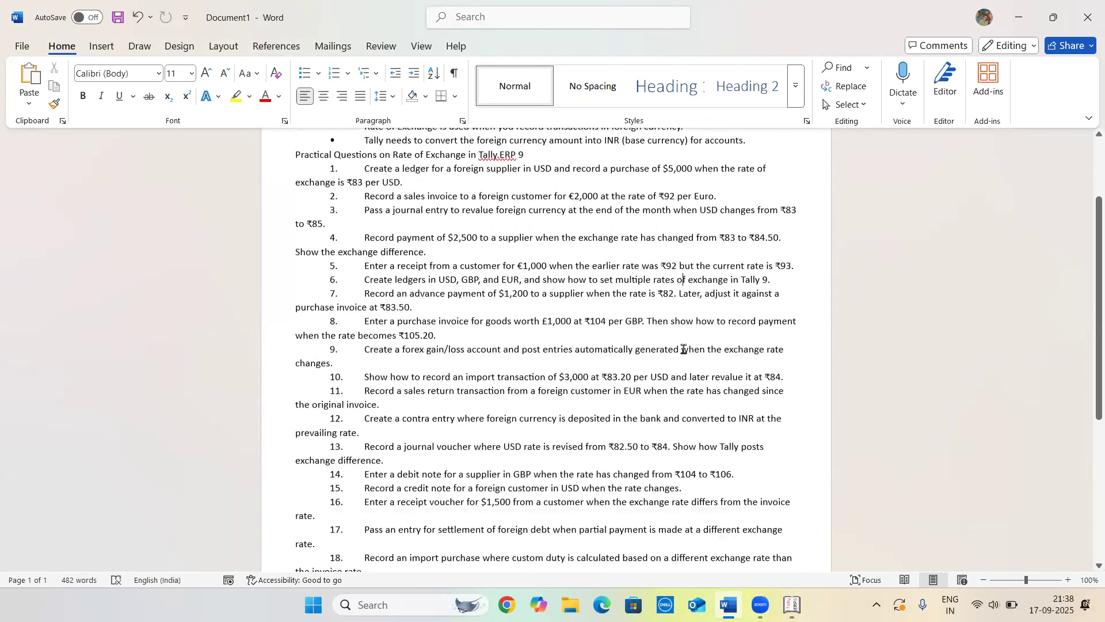
Return to Tally and start a Sales voucher with reference 007 for party XYZ EXPORTER
{"action": "key", "text": "alt+Tab"}
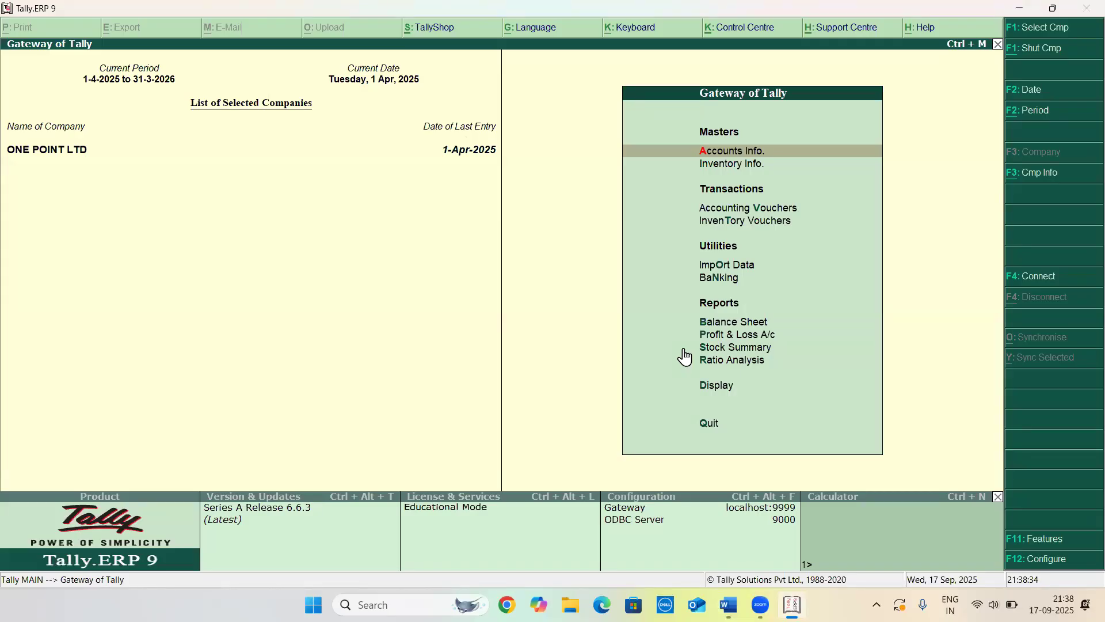
{"action": "key", "text": "Down"}
{"action": "key", "text": "Down"}
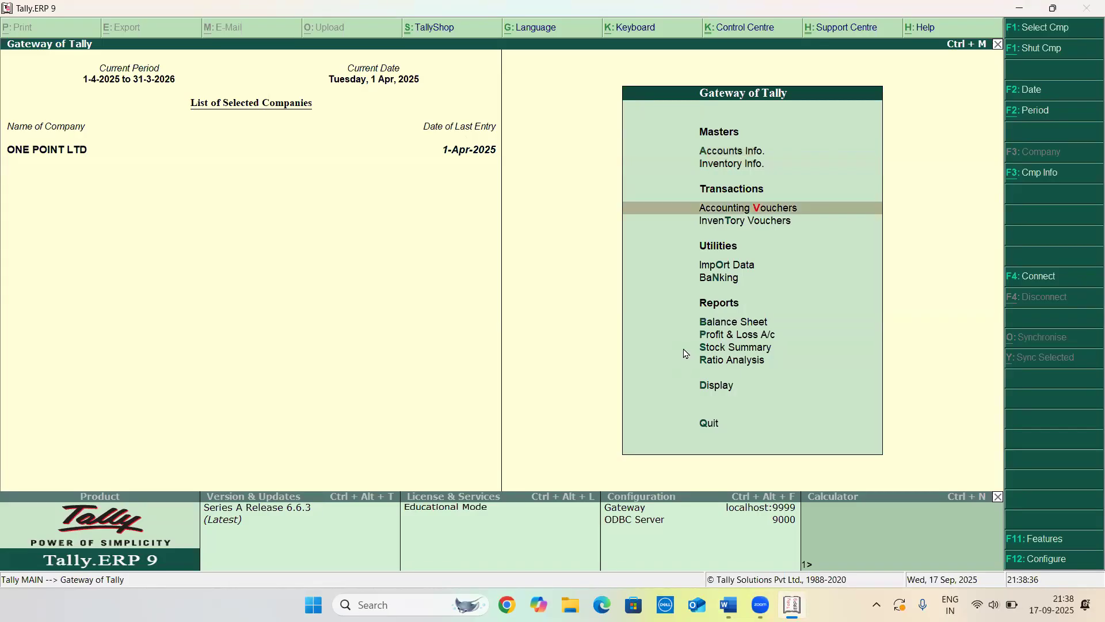
{"action": "key", "text": "Return"}
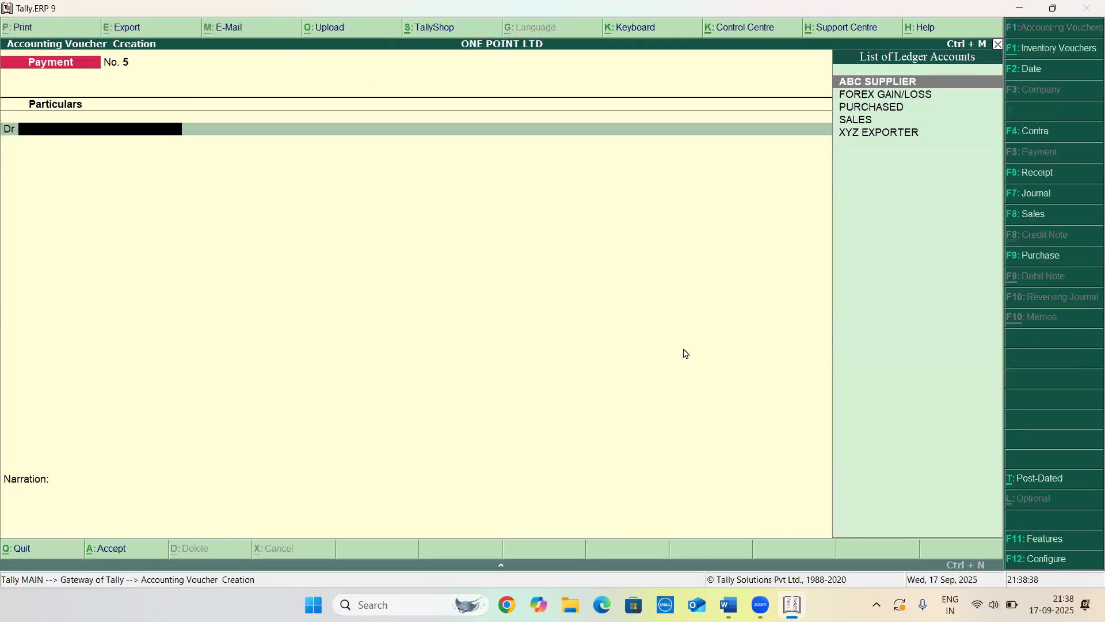
{"action": "key", "text": "F8"}
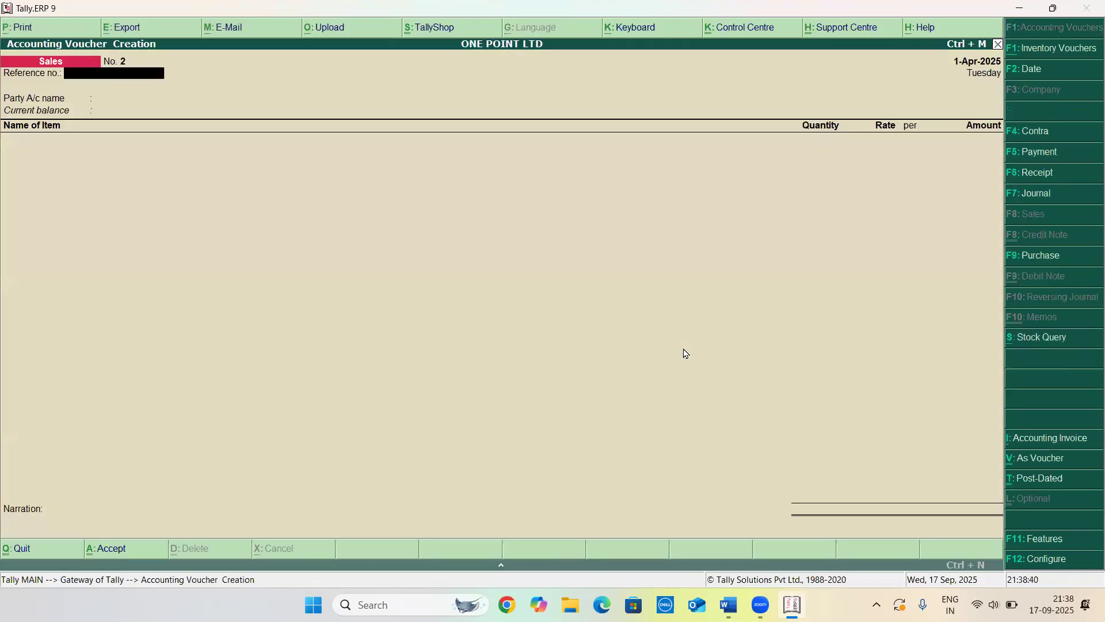
{"action": "type", "text": "006"}
{"action": "key", "text": "BackSpace"}
{"action": "key", "text": "Return"}
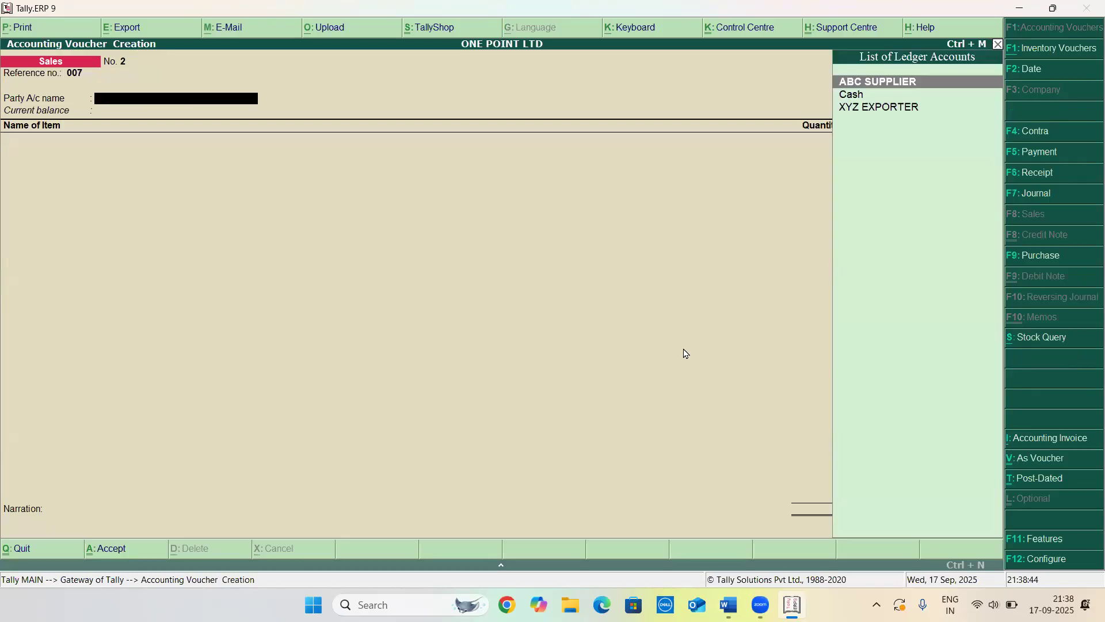
{"action": "key", "text": "Down"}
{"action": "key", "text": "Down"}
{"action": "key", "text": "Return"}
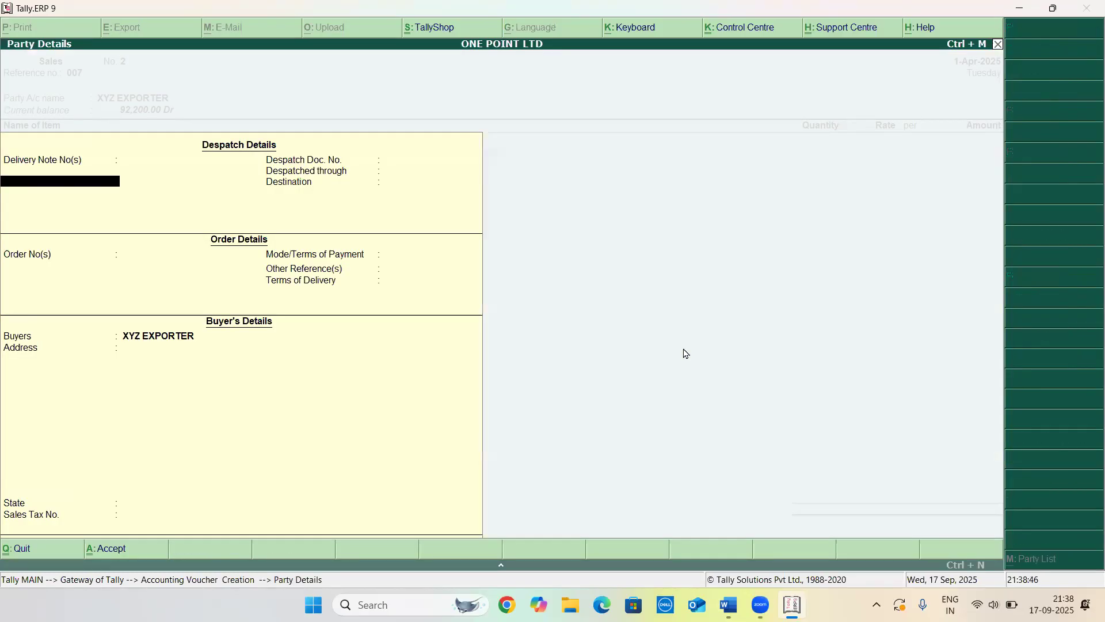
{"action": "key", "text": "ctrl+a"}
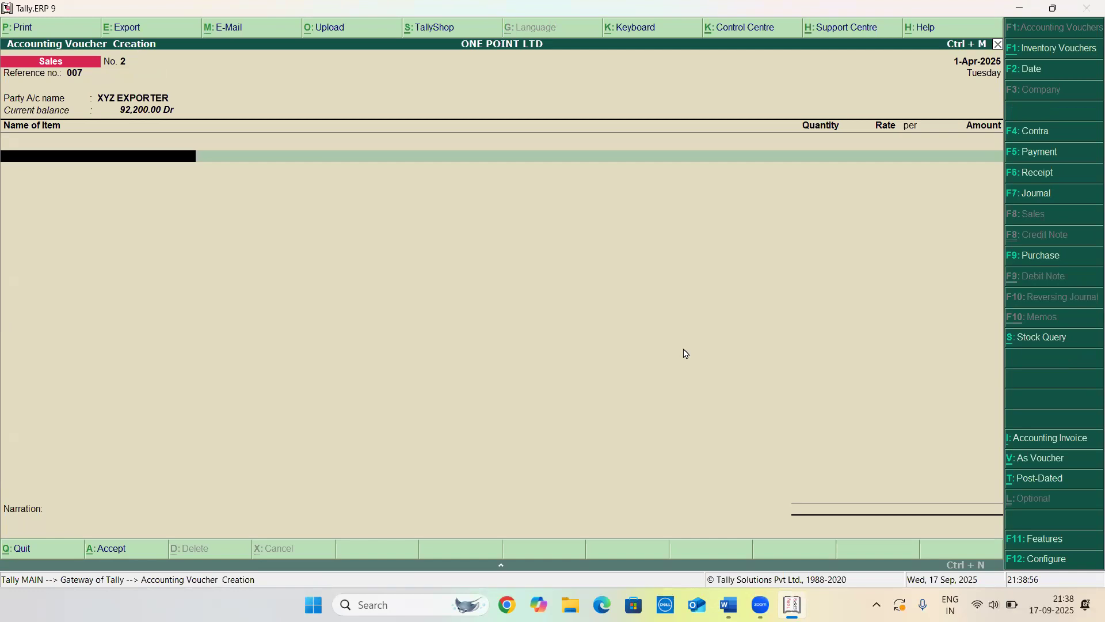
Add the item MOUSE with quantity 10 at a rate of €150
{"action": "key", "text": "Return"}
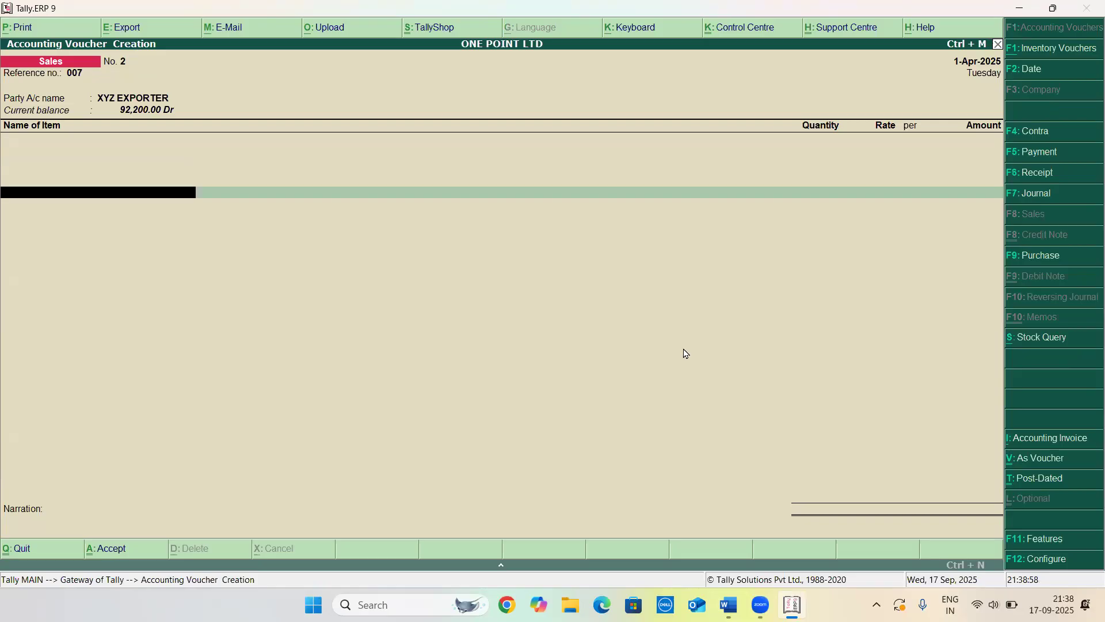
{"action": "key", "text": "BackSpace"}
{"action": "key", "text": "Down"}
{"action": "key", "text": "Return"}
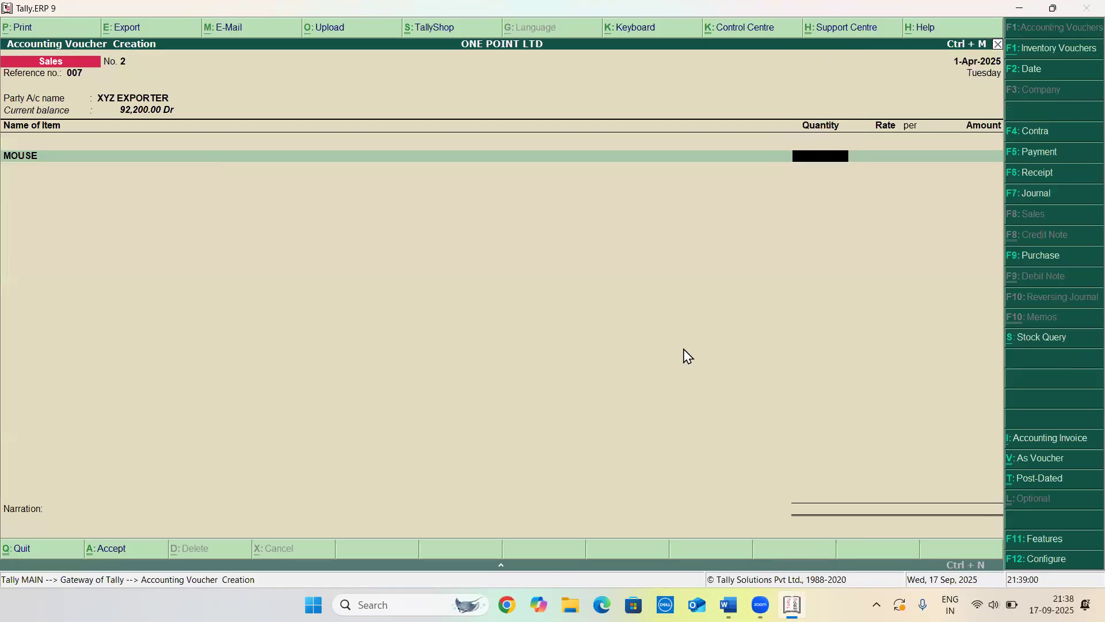
{"action": "type", "text": "10"}
{"action": "key", "text": "Return"}
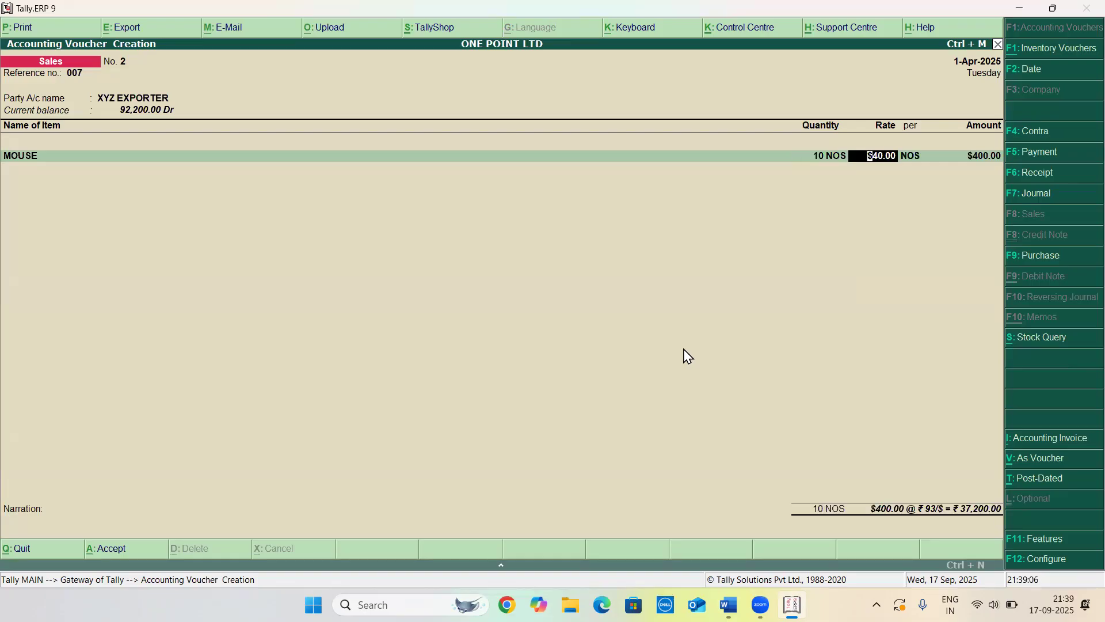
{"action": "type", "text": "€150"}
{"action": "key", "text": "Return"}
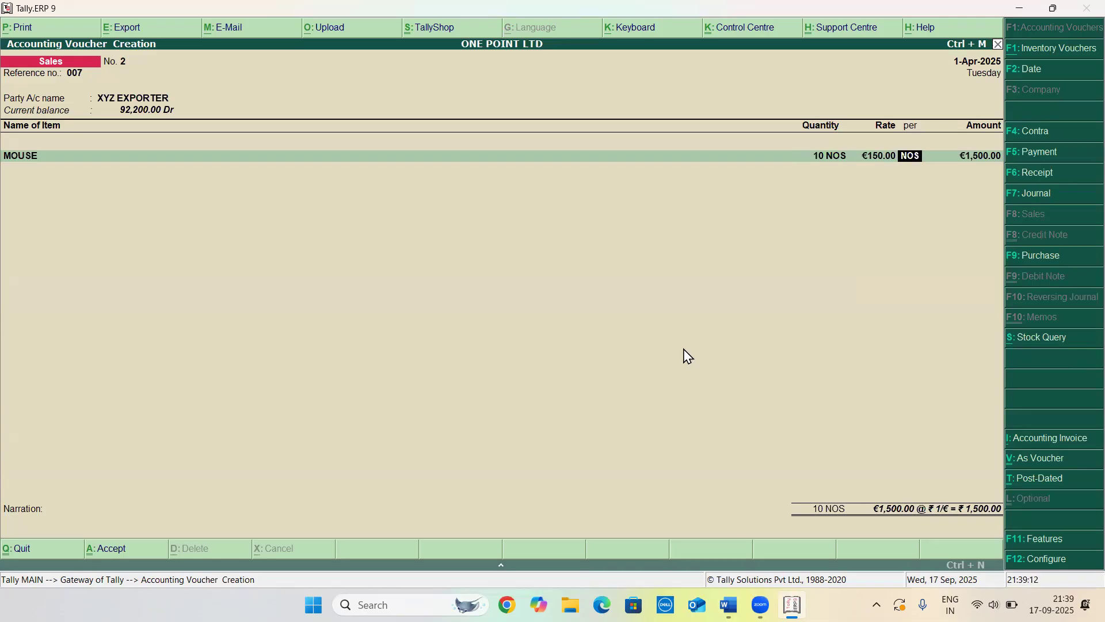
Set the sales exchange rate to ₹92/€
{"action": "key", "text": "Return"}
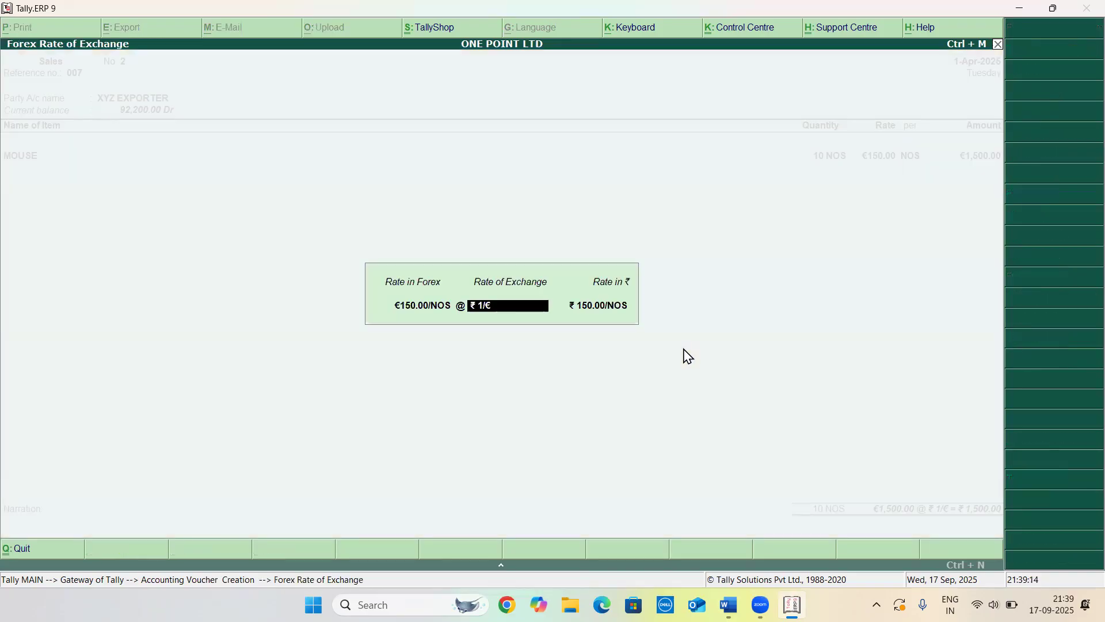
{"action": "type", "text": "92"}
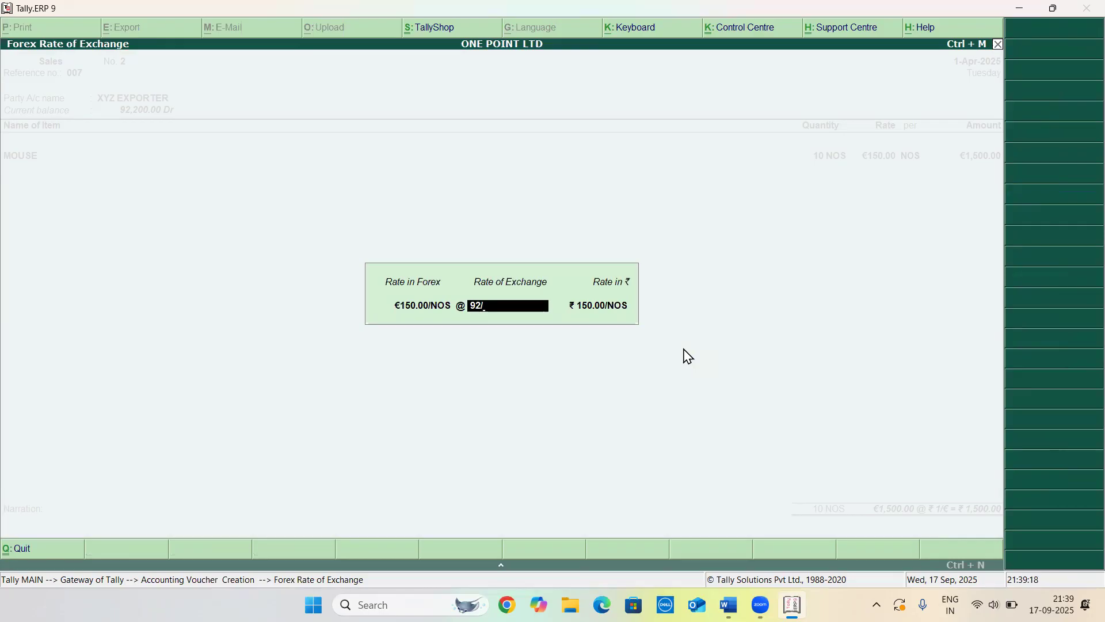
{"action": "type", "text": "/€"}
{"action": "key", "text": "Return"}
Accept the SALES ledger allocation, save the sales voucher and leave voucher entry
{"action": "key", "text": "Return"}
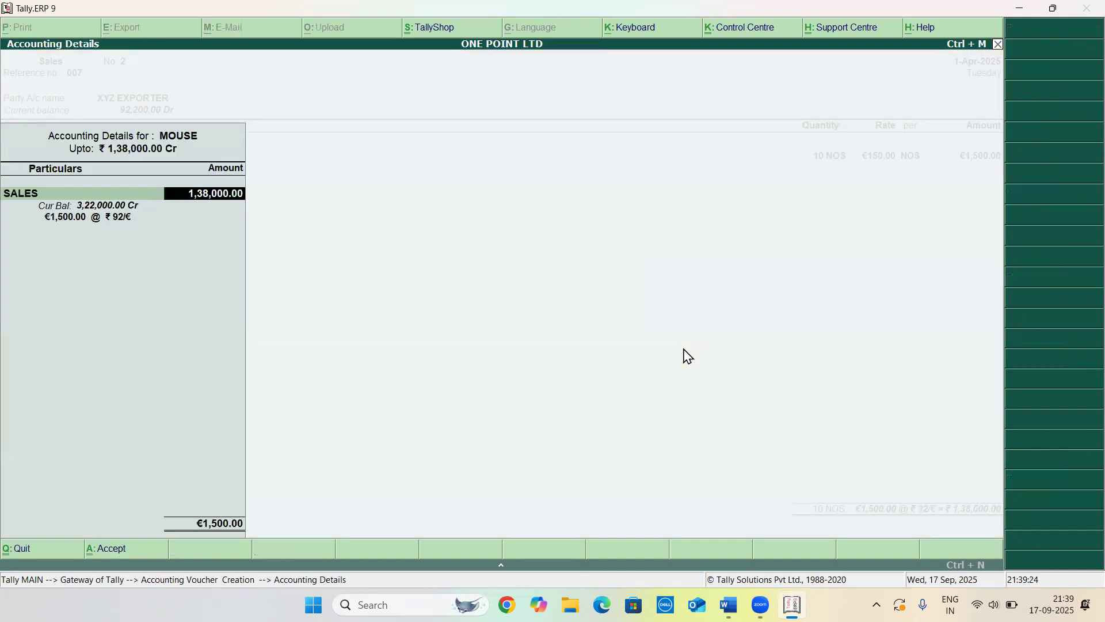
{"action": "key", "text": "Return"}
{"action": "key", "text": "Return"}
{"action": "key", "text": "Return"}
{"action": "key", "text": "Return"}
{"action": "key", "text": "Return"}
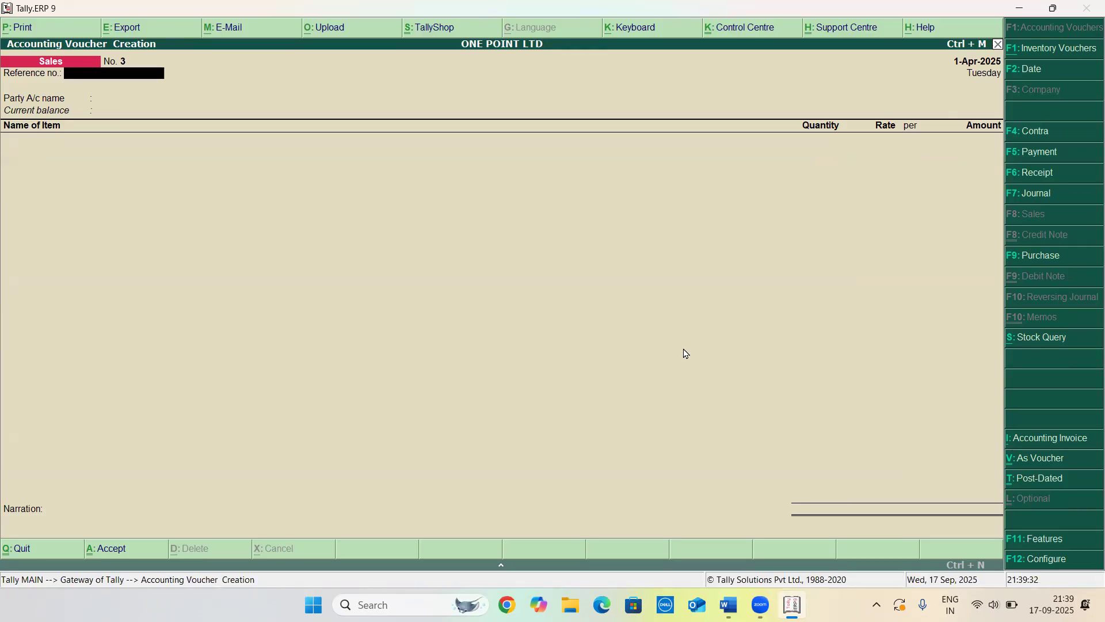
{"action": "key", "text": "Escape"}
{"action": "key", "text": "Return"}
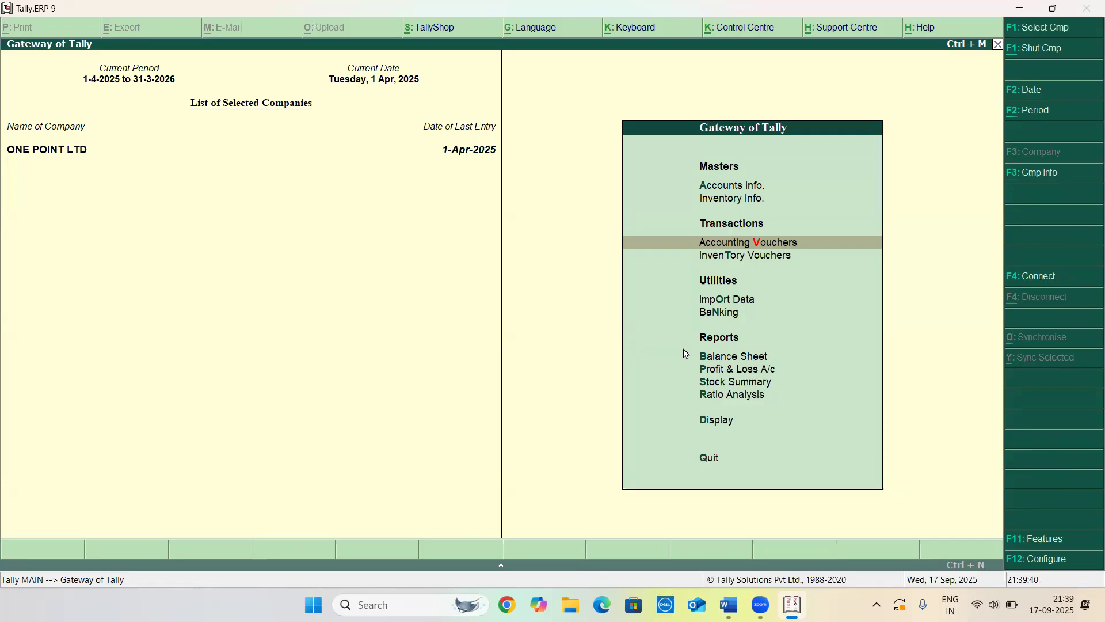
Open a Receipt voucher and credit XYZ EXPORTER
{"action": "key", "text": "Return"}
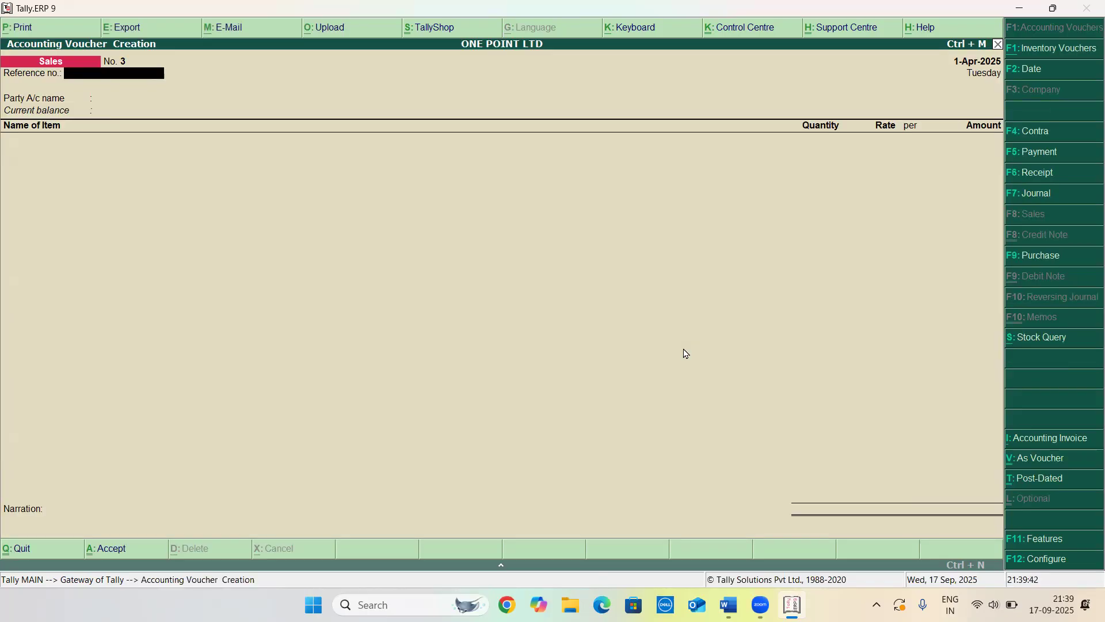
{"action": "key", "text": "F6"}
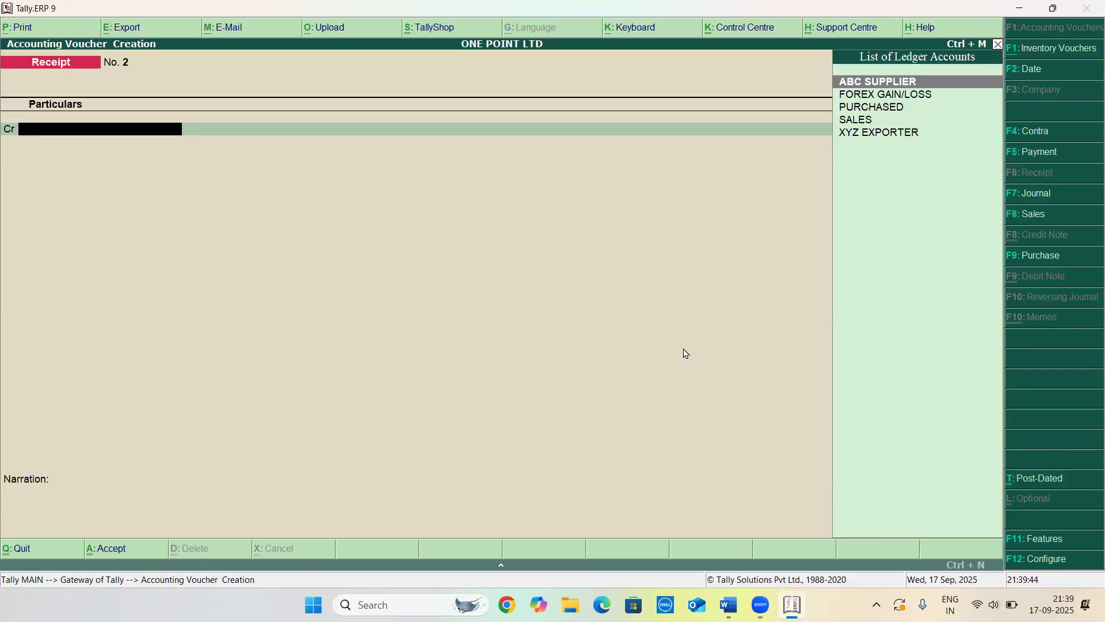
{"action": "key", "text": "Down"}
{"action": "key", "text": "Down"}
{"action": "key", "text": "Down"}
{"action": "key", "text": "Down"}
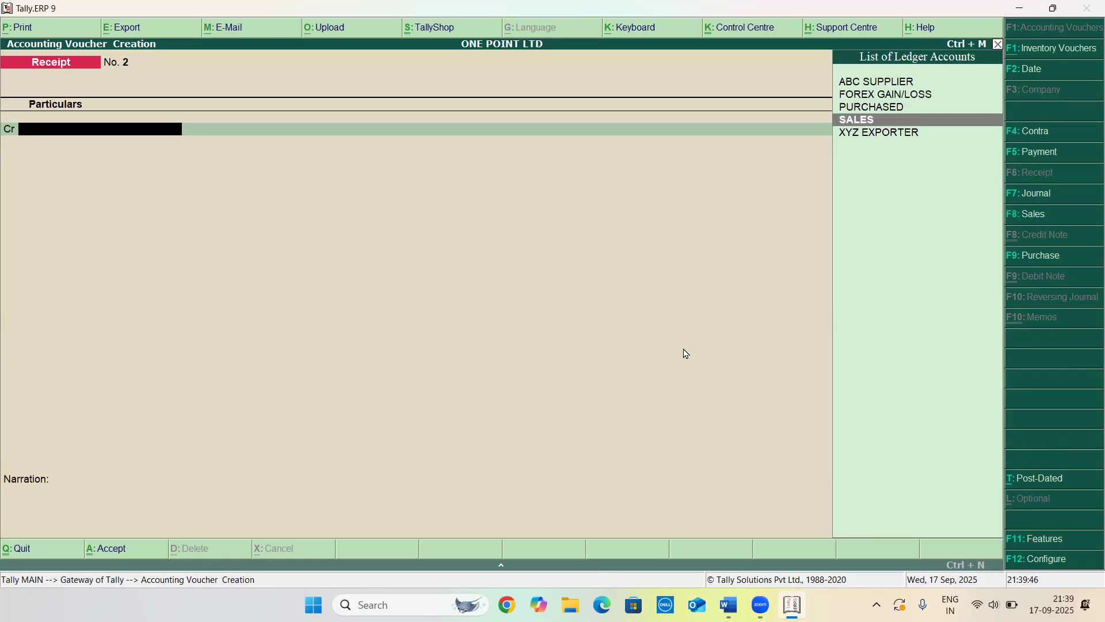
{"action": "key", "text": "Return"}
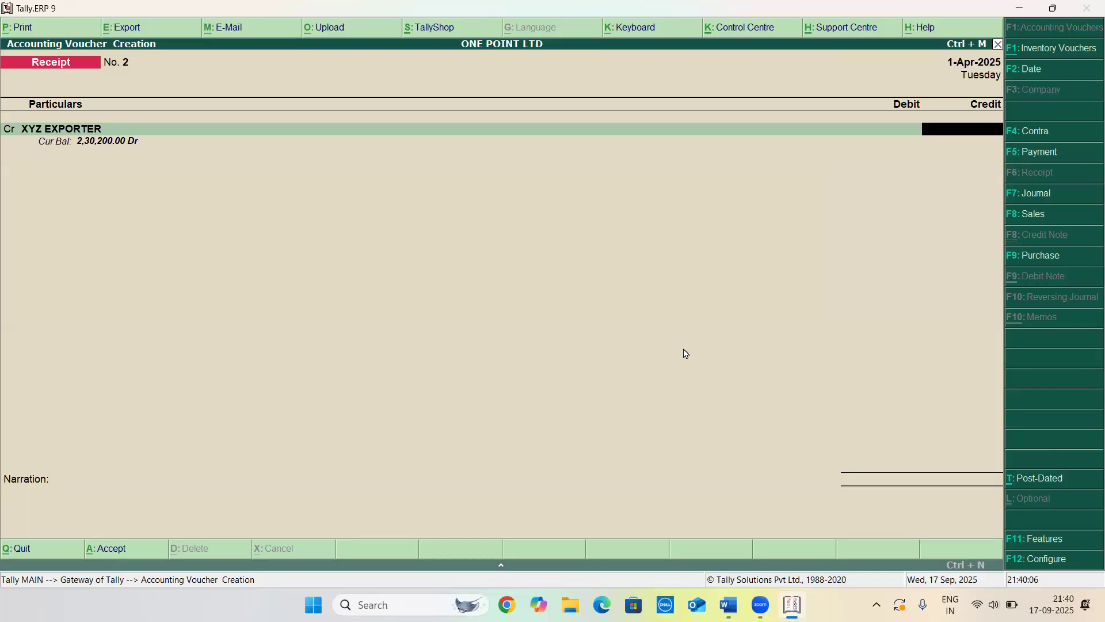
Enter the received amount of €1,500 and set the exchange rate to ₹93/€
{"action": "type", "text": "1,500"}
{"action": "key", "text": "Return"}
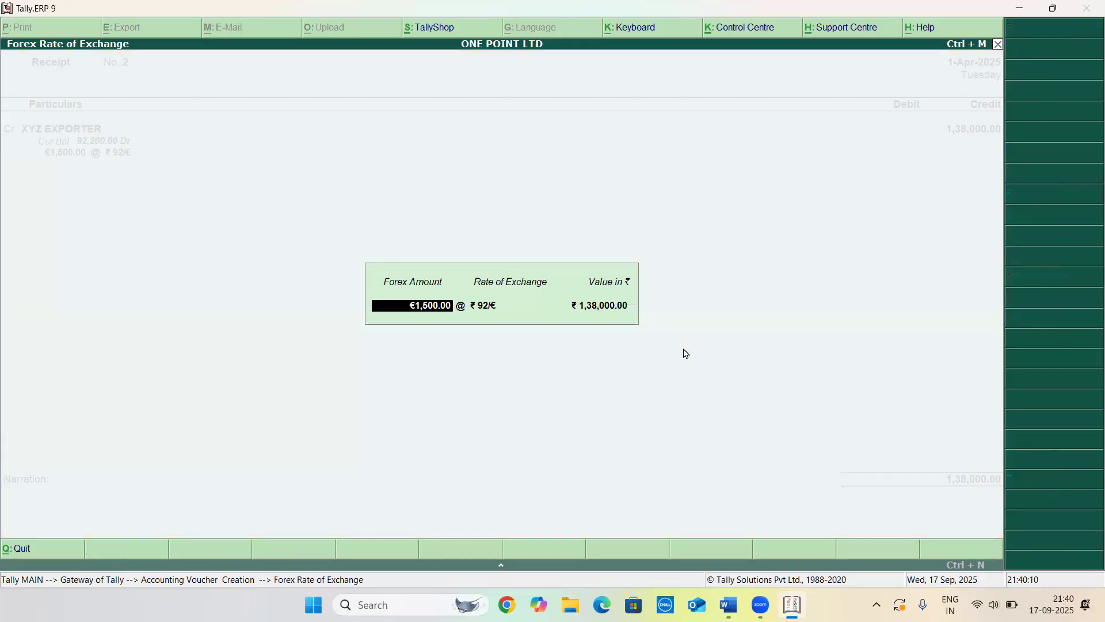
{"action": "key", "text": "Return"}
{"action": "type", "text": "93"}
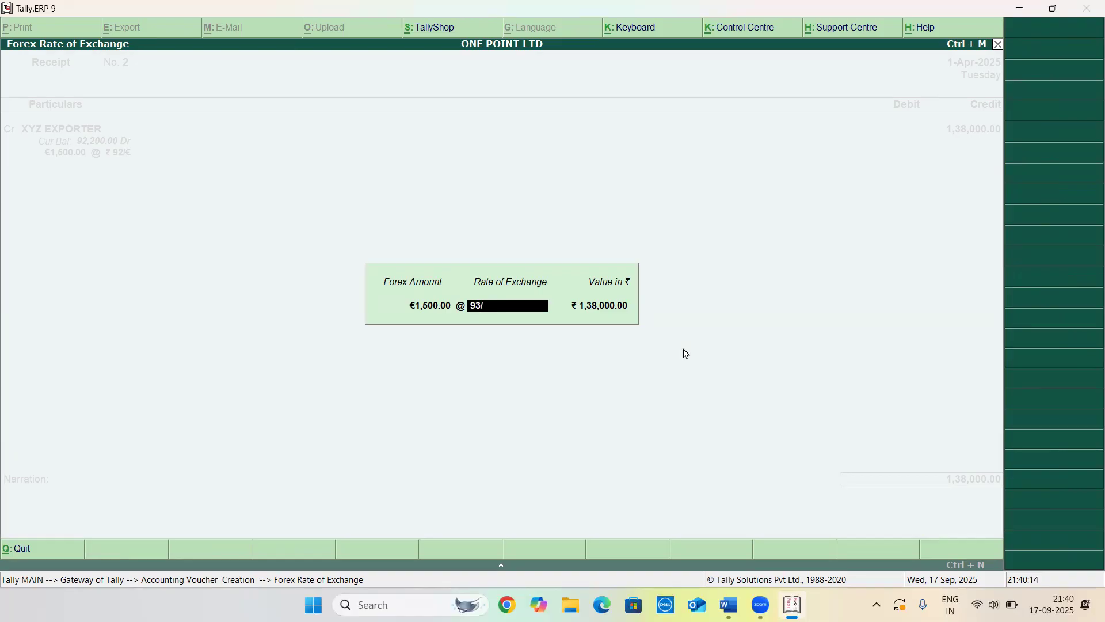
{"action": "type", "text": "/€"}
{"action": "key", "text": "Return"}
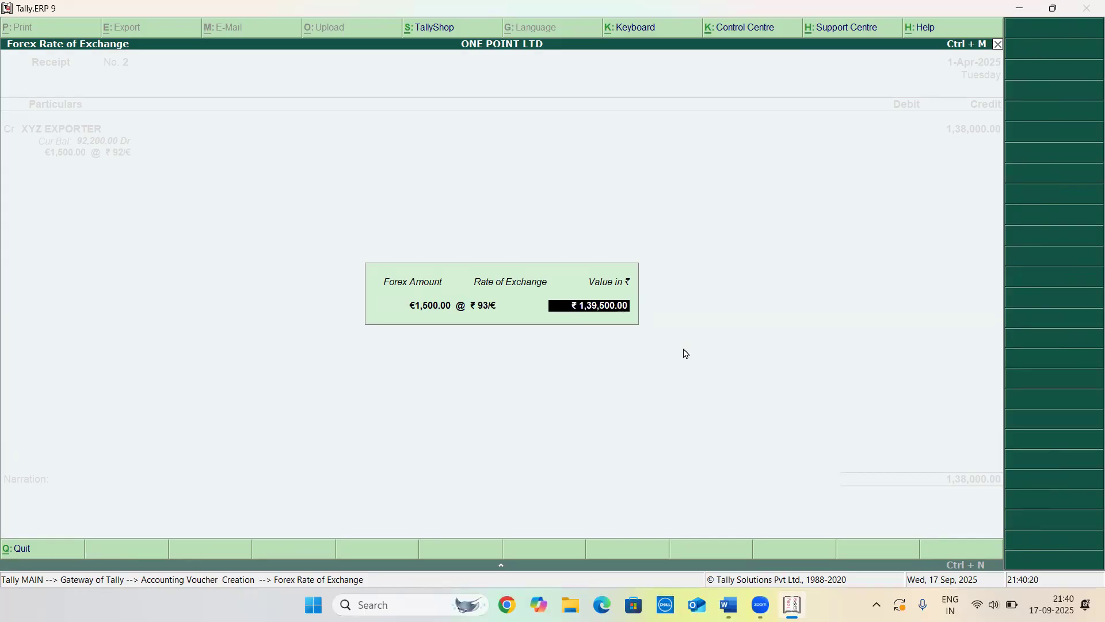
Debit Cash for €1,500 at ₹93/€ and save the receipt voucher
{"action": "key", "text": "Return"}
{"action": "key", "text": "Return"}
{"action": "key", "text": "Return"}
{"action": "key", "text": "Return"}
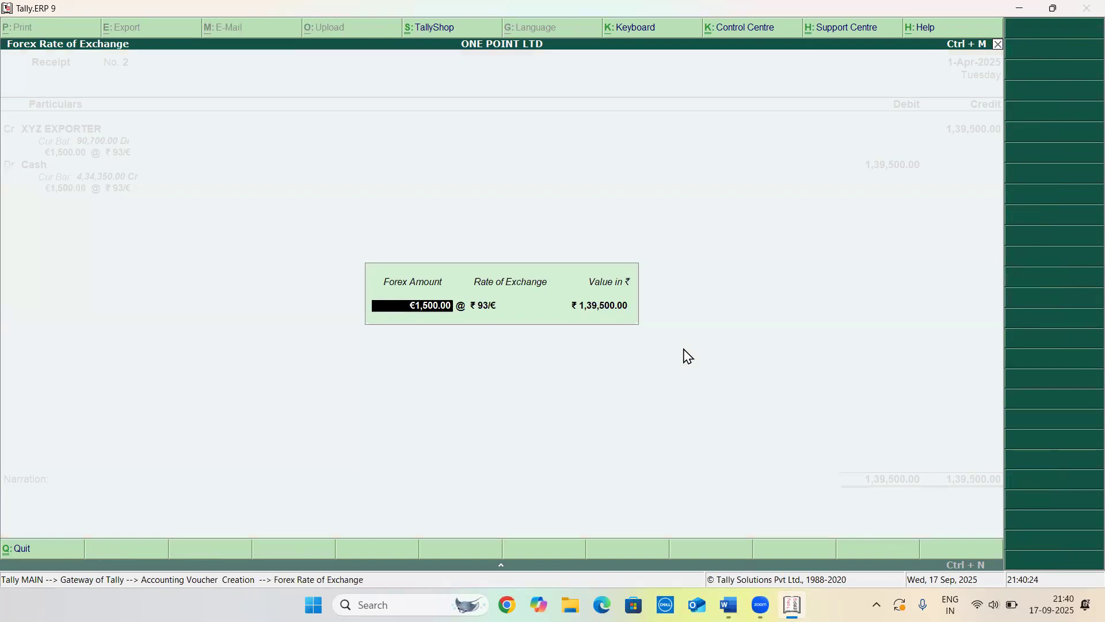
{"action": "key", "text": "Return"}
{"action": "key", "text": "Return"}
{"action": "key", "text": "Return"}
{"action": "key", "text": "Return"}
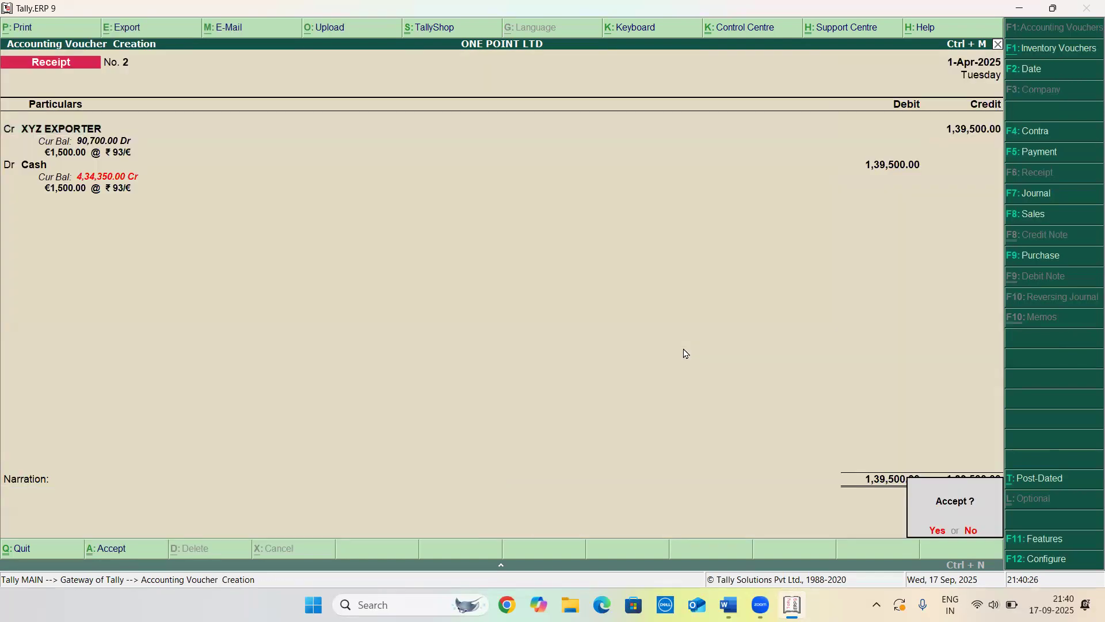
{"action": "key", "text": "Return"}
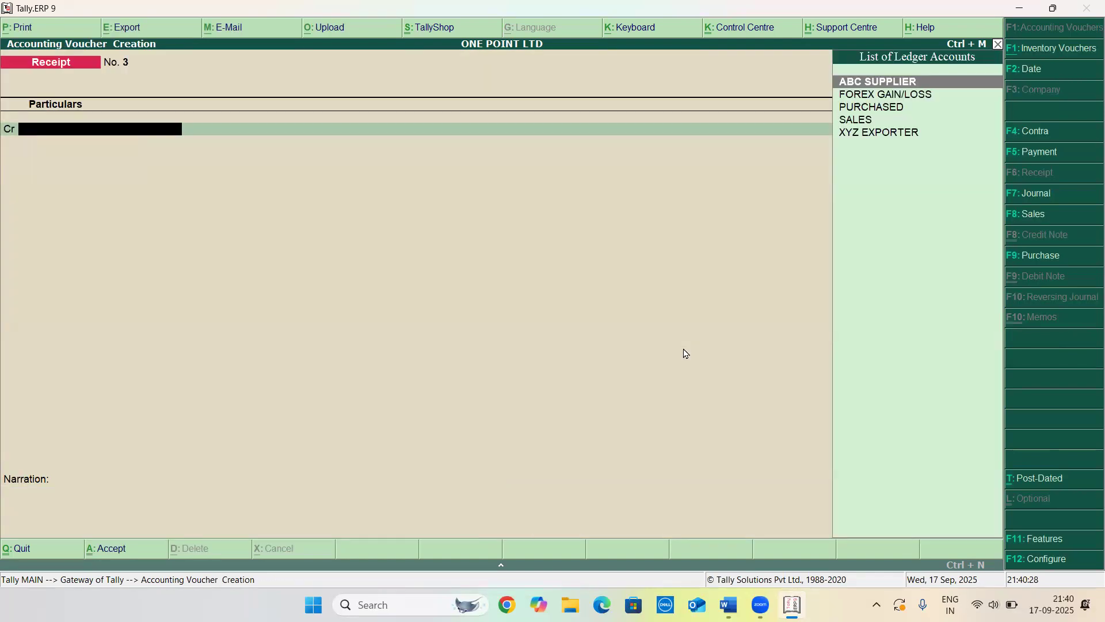
Quit the empty receipt voucher and open the Balance Sheet report
{"action": "key", "text": "Escape"}
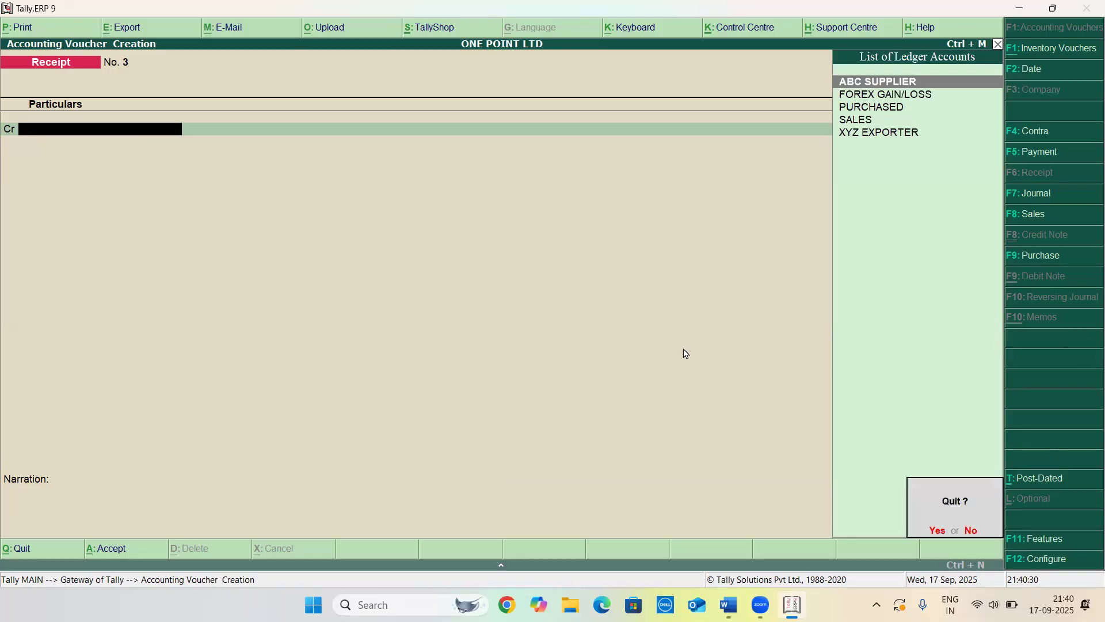
{"action": "key", "text": "Return"}
{"action": "key", "text": "Down"}
{"action": "key", "text": "Down"}
{"action": "key", "text": "Down"}
{"action": "key", "text": "Down"}
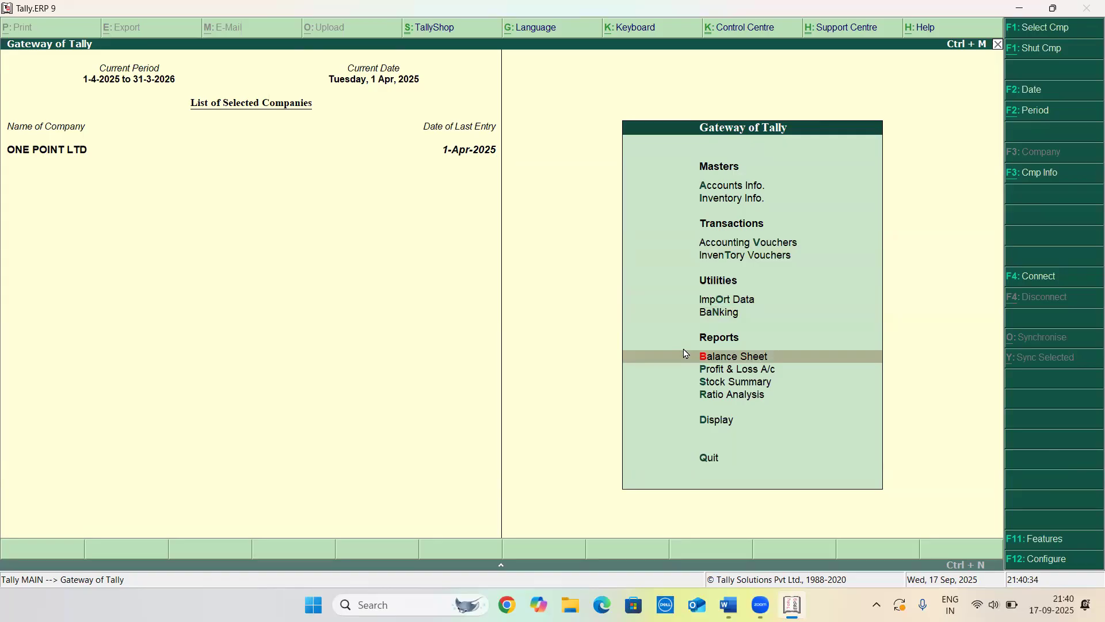
{"action": "key", "text": "Return"}
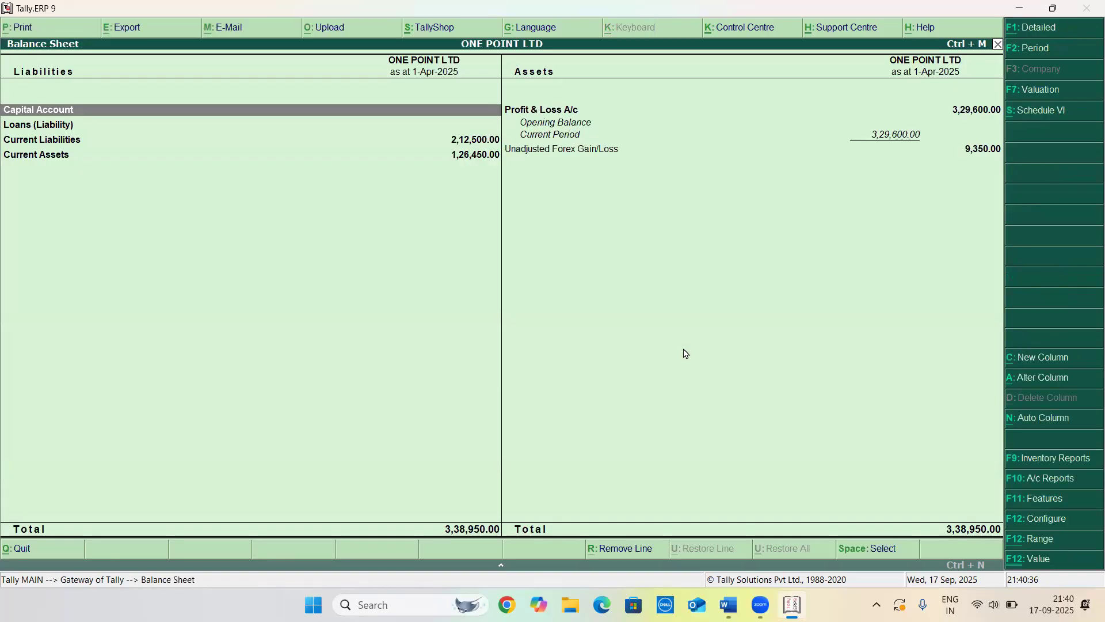
Drill into Unadjusted Forex Gain/Loss down to ABC SUPPLIER's ledger forex gain/loss breakdown, then return to the Balance Sheet
{"action": "key", "text": "Down"}
{"action": "key", "text": "Right"}
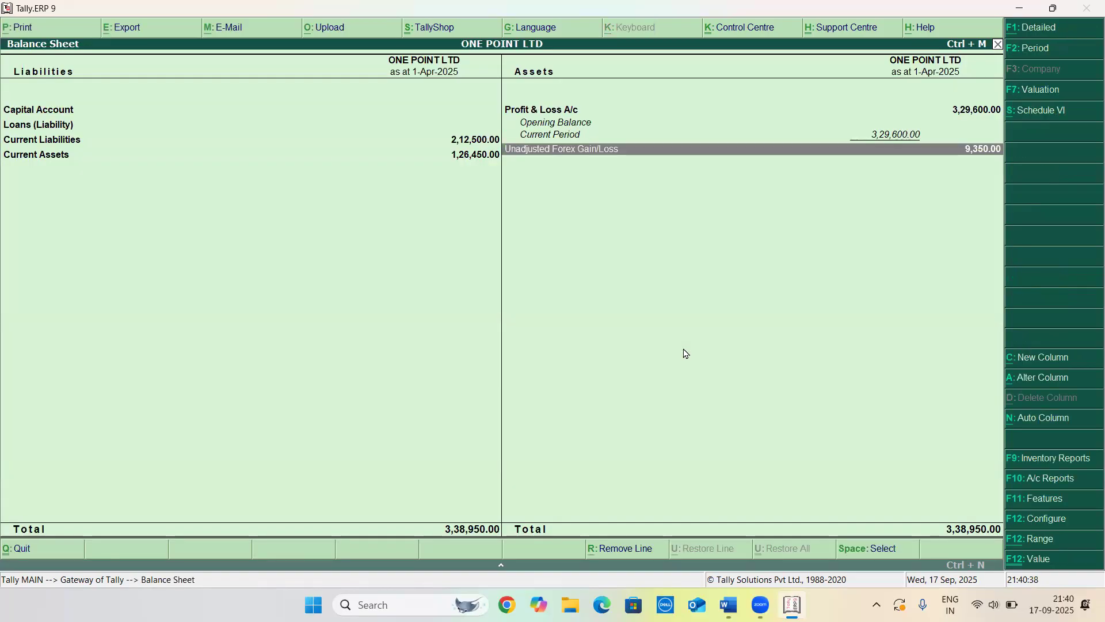
{"action": "key", "text": "Return"}
{"action": "key", "text": "Return"}
{"action": "key", "text": "Return"}
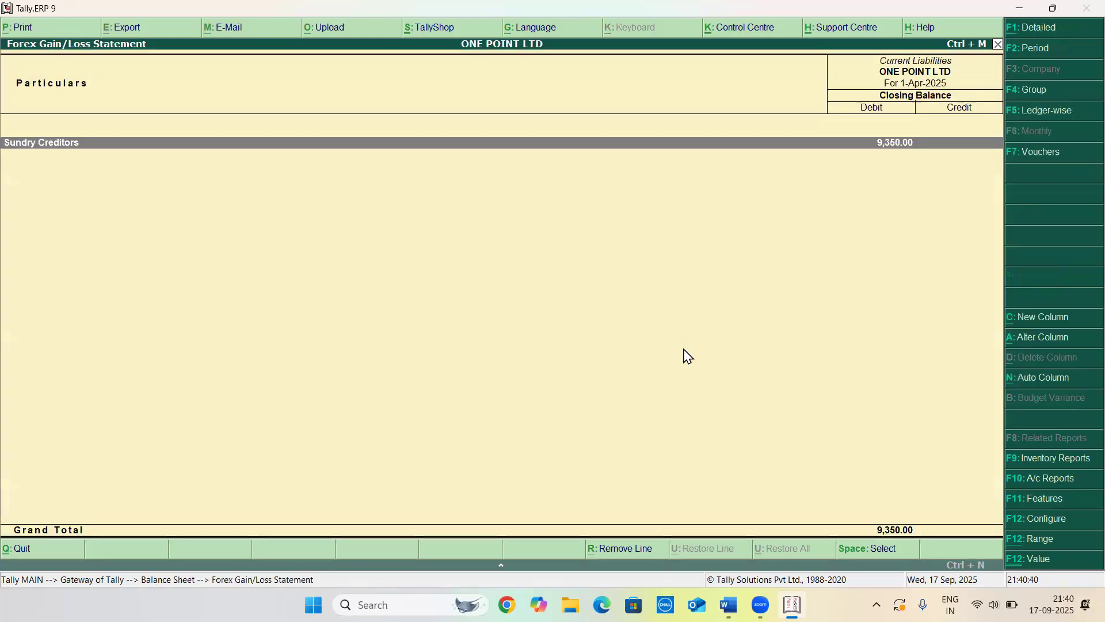
{"action": "key", "text": "Return"}
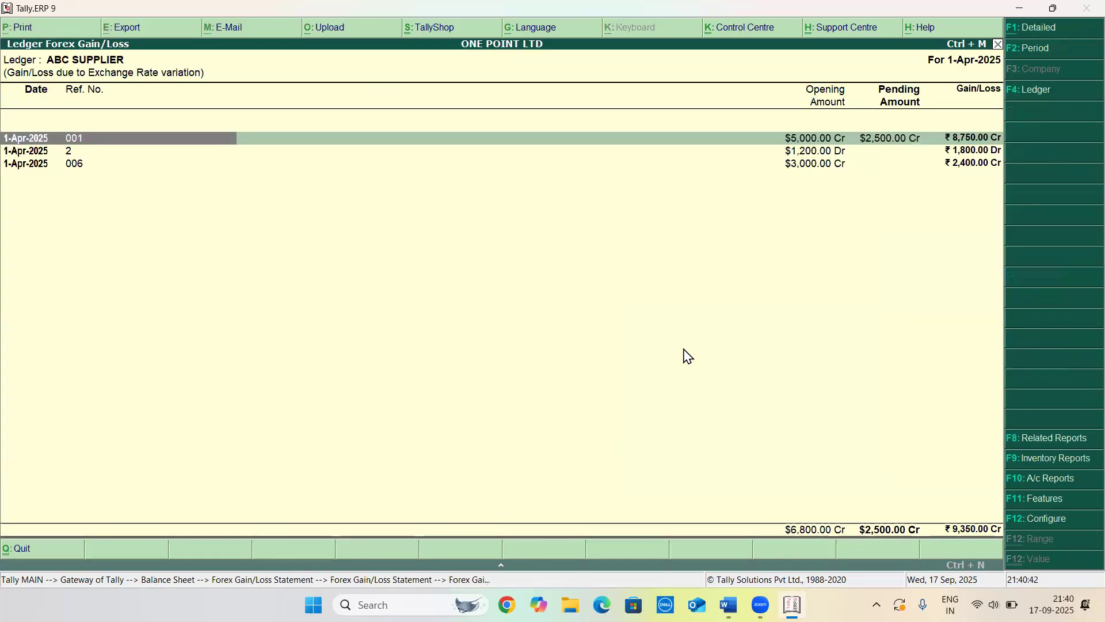
{"action": "key", "text": "Down"}
{"action": "key", "text": "Up"}
{"action": "key", "text": "Right"}
{"action": "key", "text": "Right"}
{"action": "key", "text": "Escape"}
{"action": "key", "text": "Escape"}
{"action": "key", "text": "Escape"}
{"action": "key", "text": "Escape"}
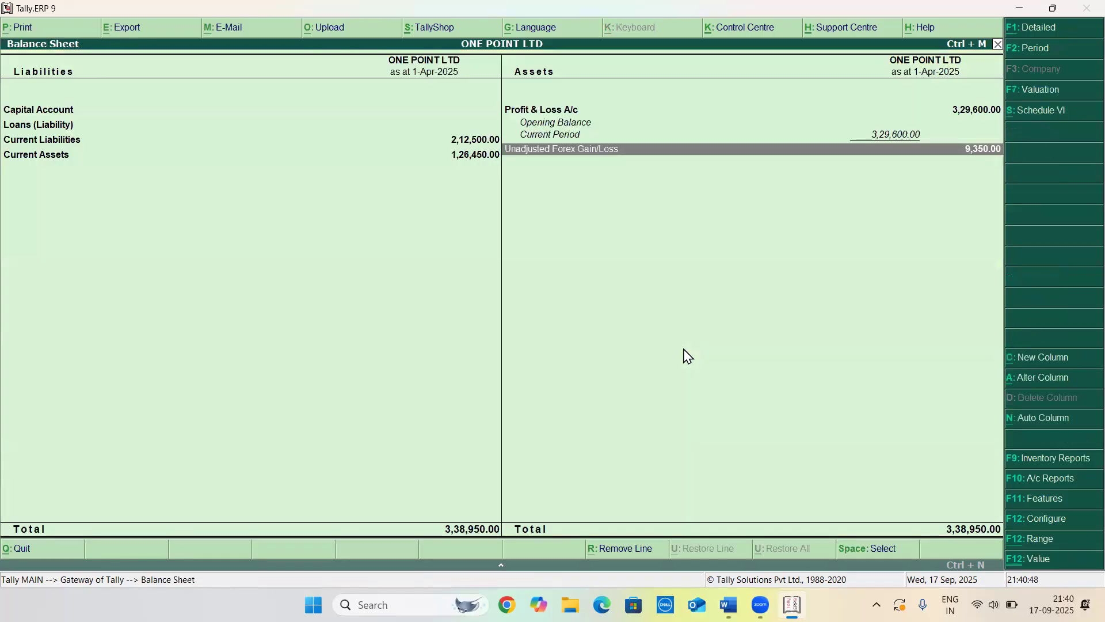
Drill from Current Assets through Sundry Debtors into XYZ EXPORTER's ledger vouchers and open receipt voucher 2
{"action": "key", "text": "Up"}
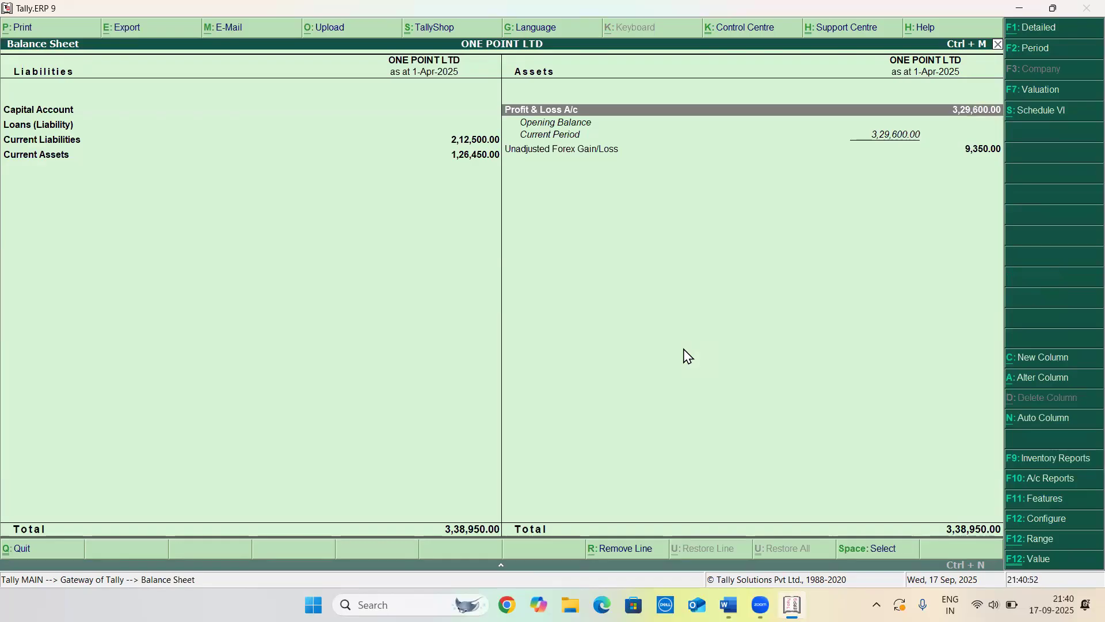
{"action": "key", "text": "Down"}
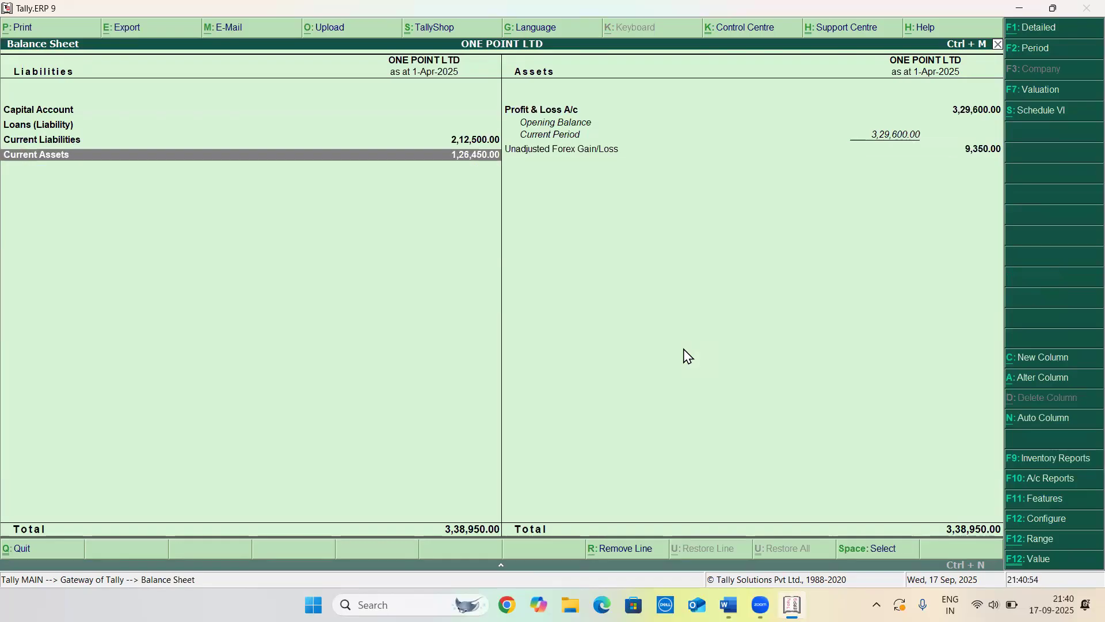
{"action": "key", "text": "Return"}
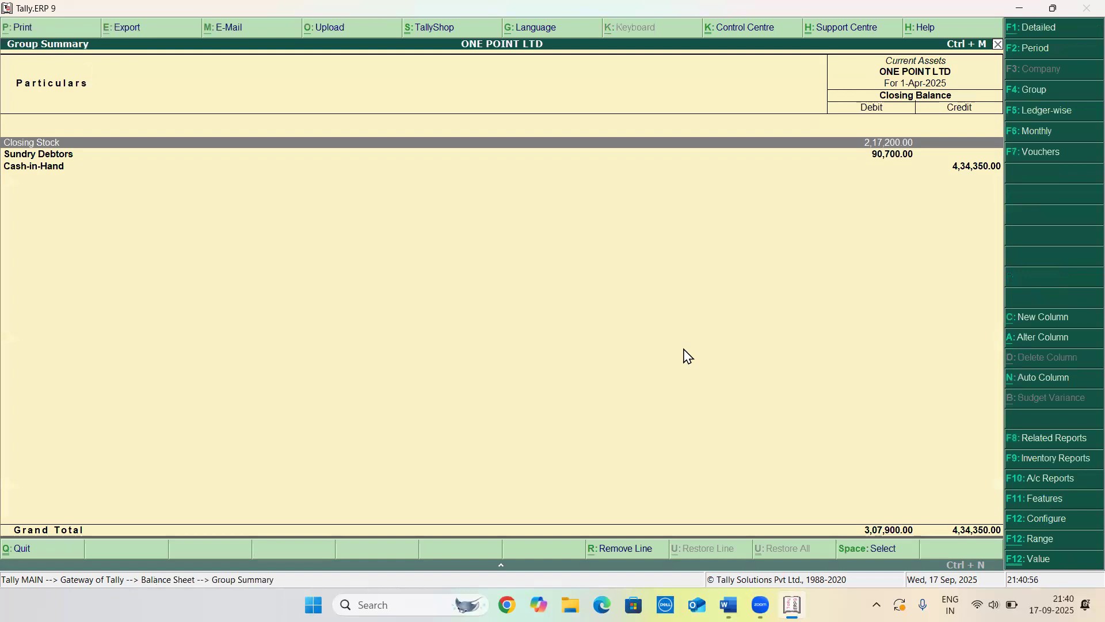
{"action": "key", "text": "Down"}
{"action": "key", "text": "Return"}
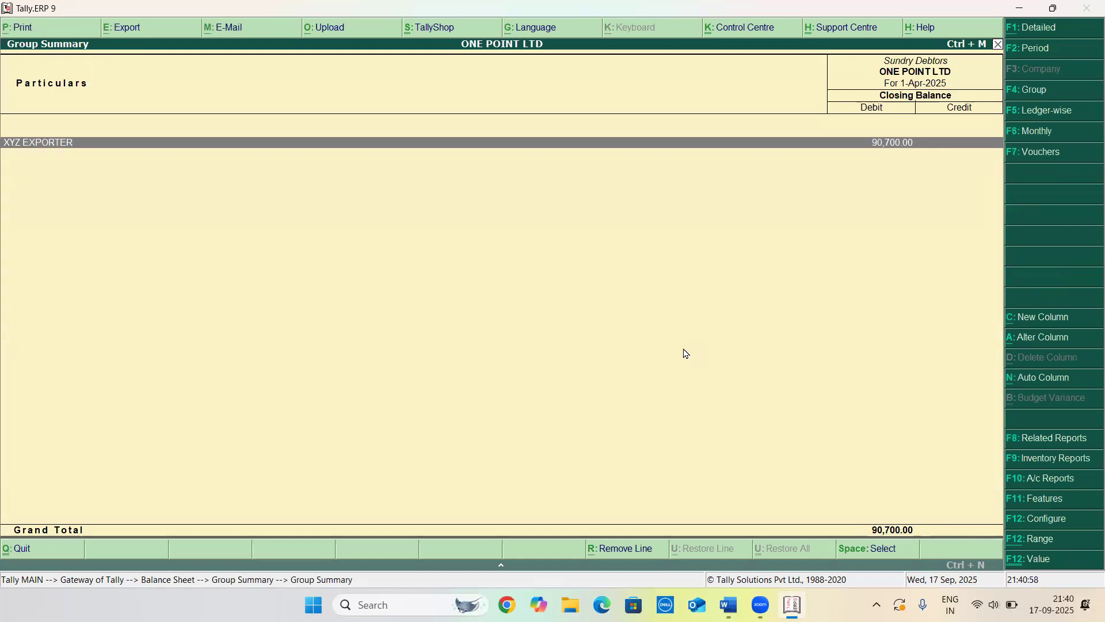
{"action": "key", "text": "Return"}
{"action": "key", "text": "Return"}
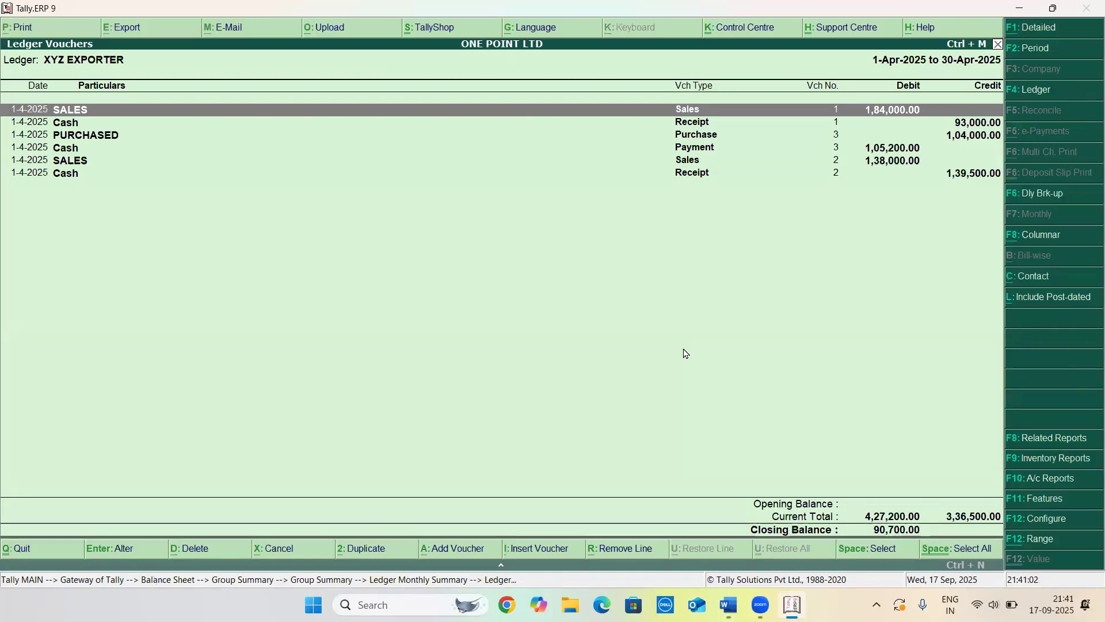
{"action": "key", "text": "Down"}
{"action": "key", "text": "Down"}
{"action": "key", "text": "Down"}
{"action": "key", "text": "Down"}
{"action": "key", "text": "Down"}
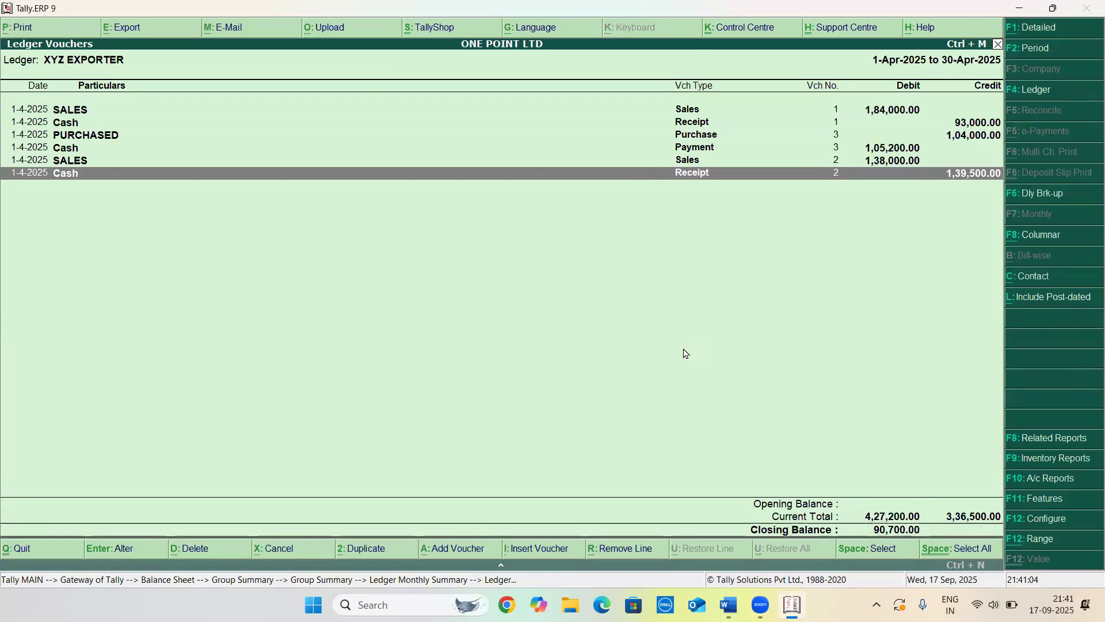
{"action": "key", "text": "Return"}
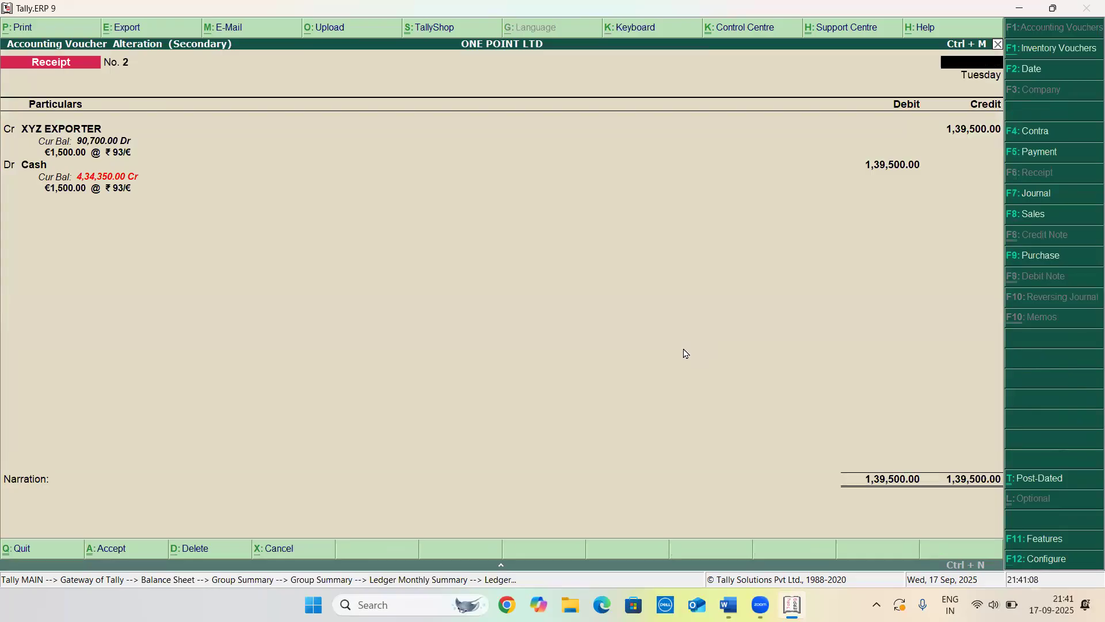
Back out to Gateway of Tally and switch to the Word document listing the practical questions
{"action": "key", "text": "Escape"}
{"action": "key", "text": "Escape"}
{"action": "key", "text": "Escape"}
{"action": "key", "text": "Escape"}
{"action": "key", "text": "Escape"}
{"action": "key", "text": "Escape"}
{"action": "key", "text": "Escape"}
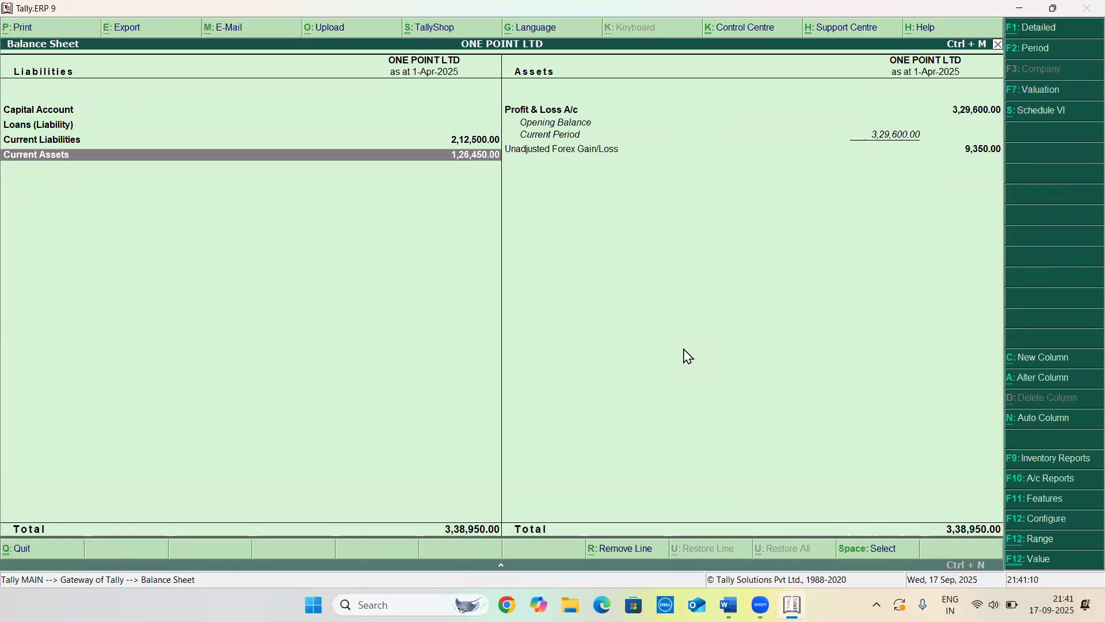
{"action": "key", "text": "Escape"}
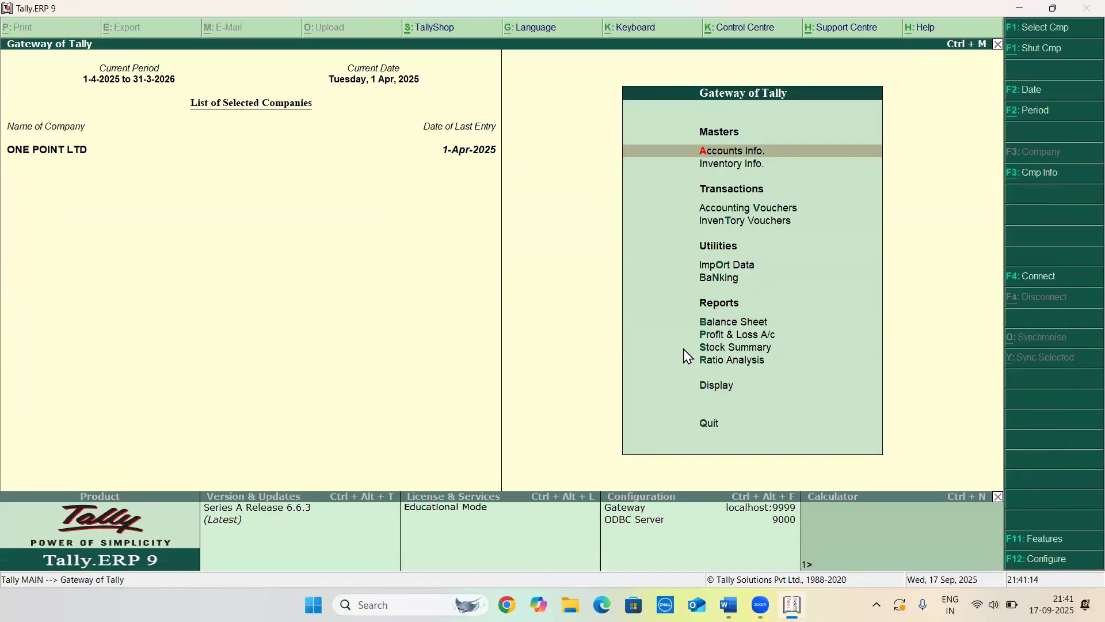
{"action": "key", "text": "alt+Tab"}
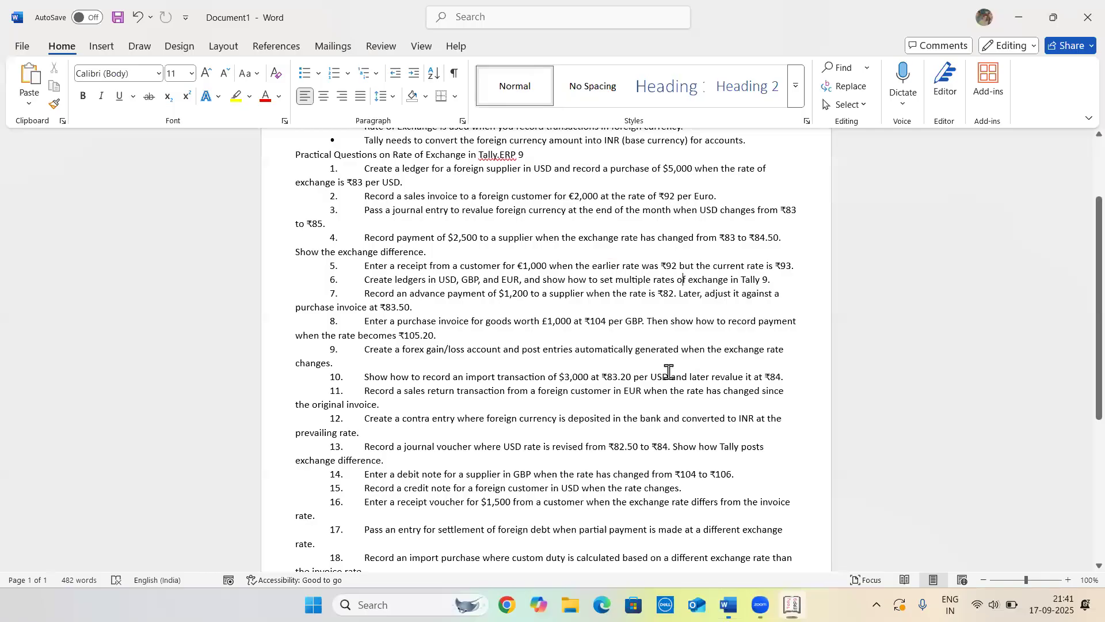
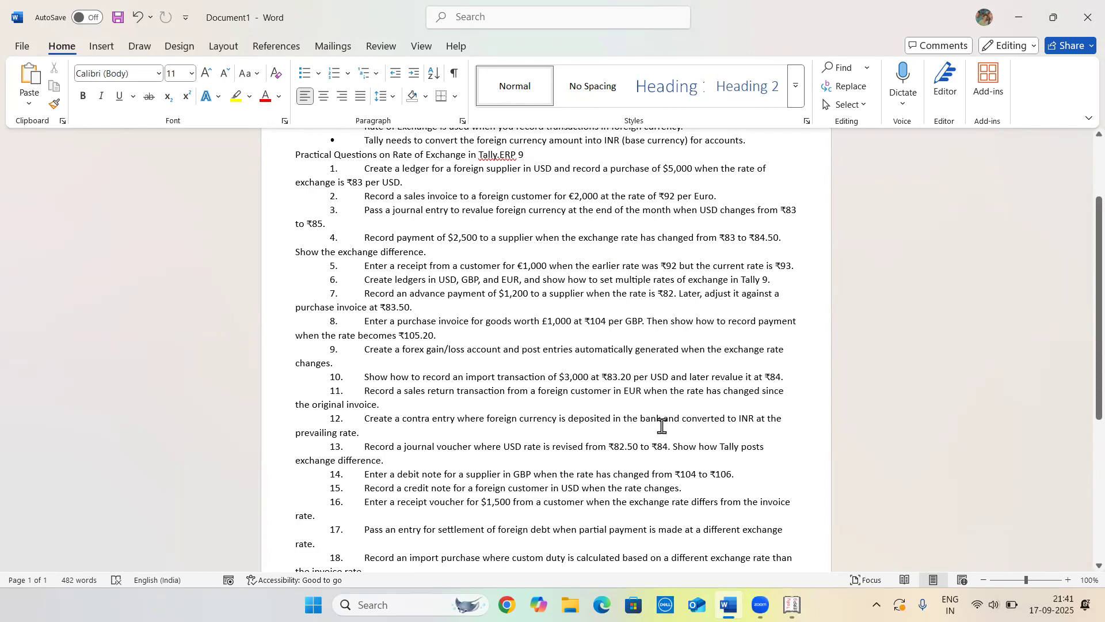
Switch back to Tally and open accounting voucher entry
{"action": "key", "text": "alt+Tab"}
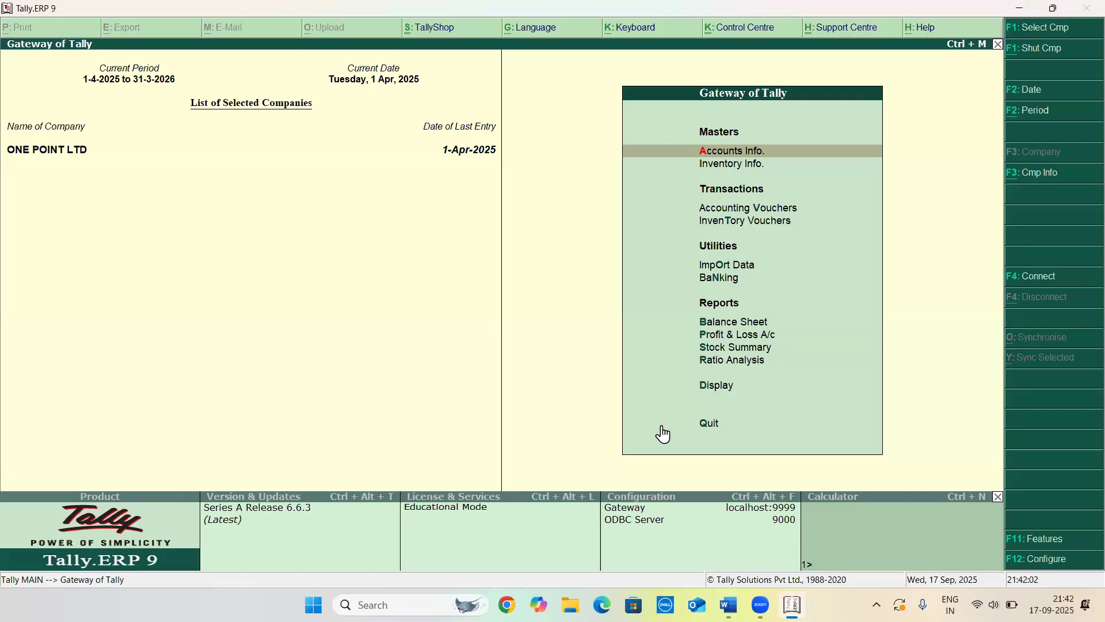
{"action": "key", "text": "Down"}
{"action": "key", "text": "Down"}
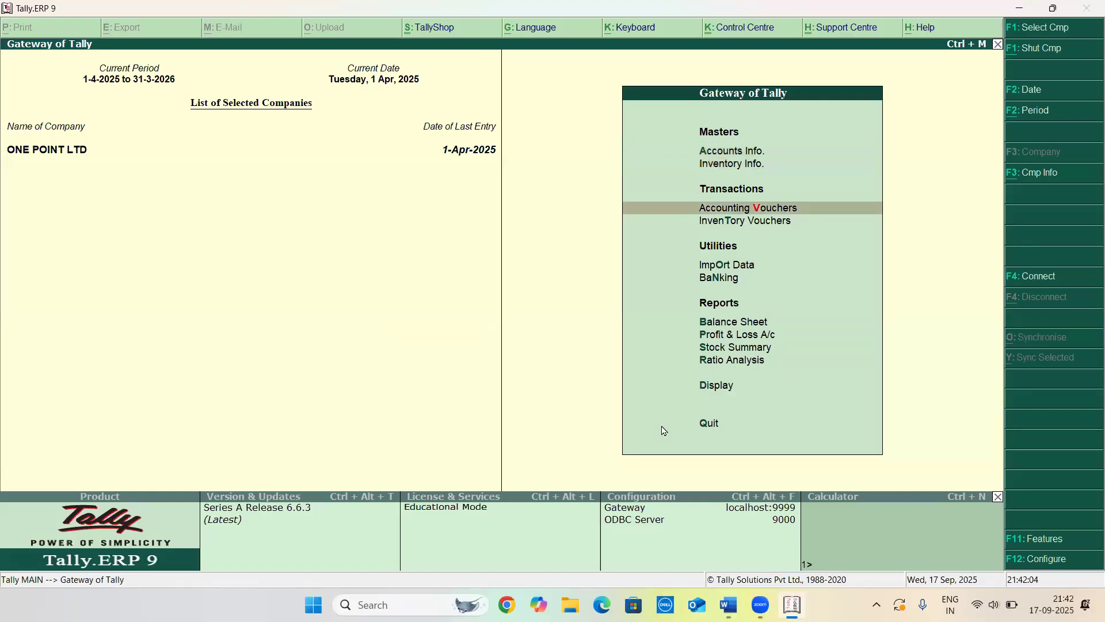
{"action": "key", "text": "Return"}
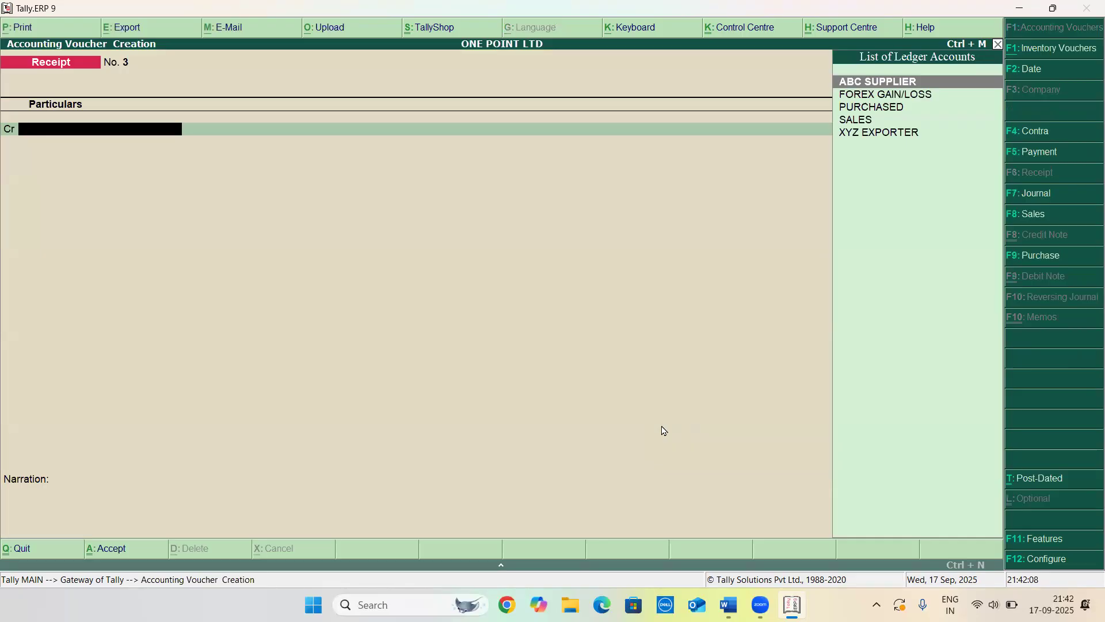
Start a Contra voucher crediting Cash with $1,000 at a rate of ₹84/$
{"action": "key", "text": "F4"}
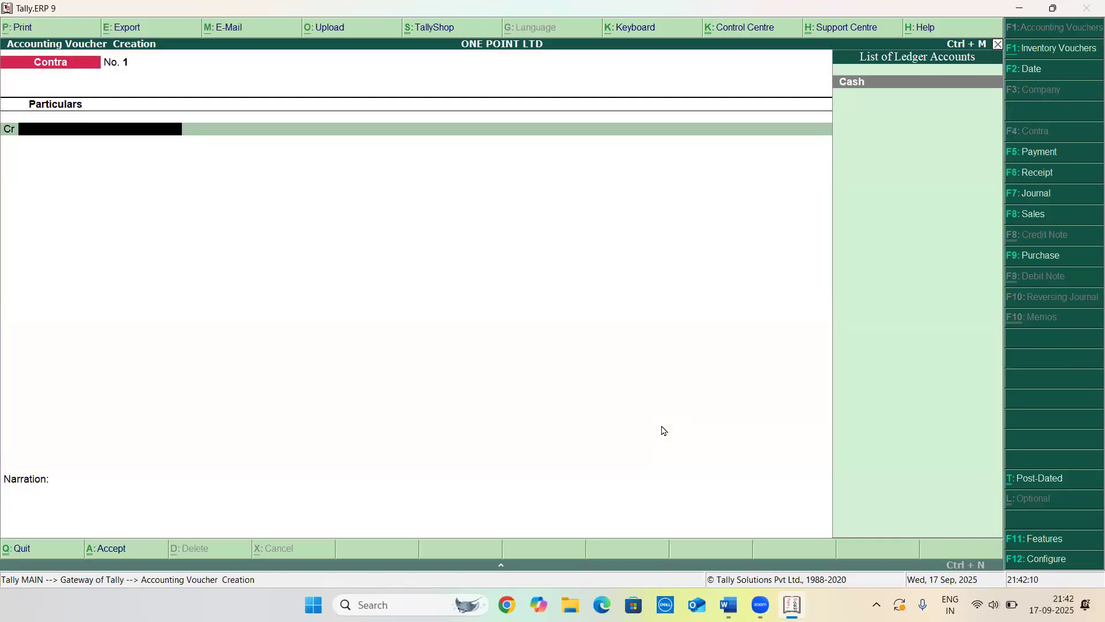
{"action": "key", "text": "Return"}
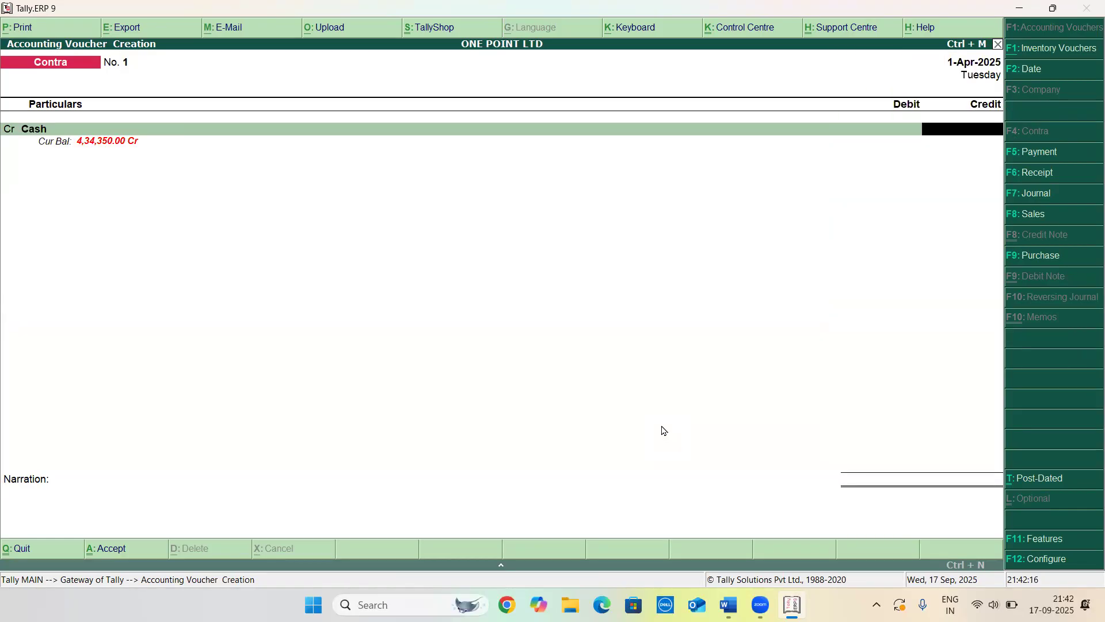
{"action": "type", "text": "$1000"}
{"action": "key", "text": "Return"}
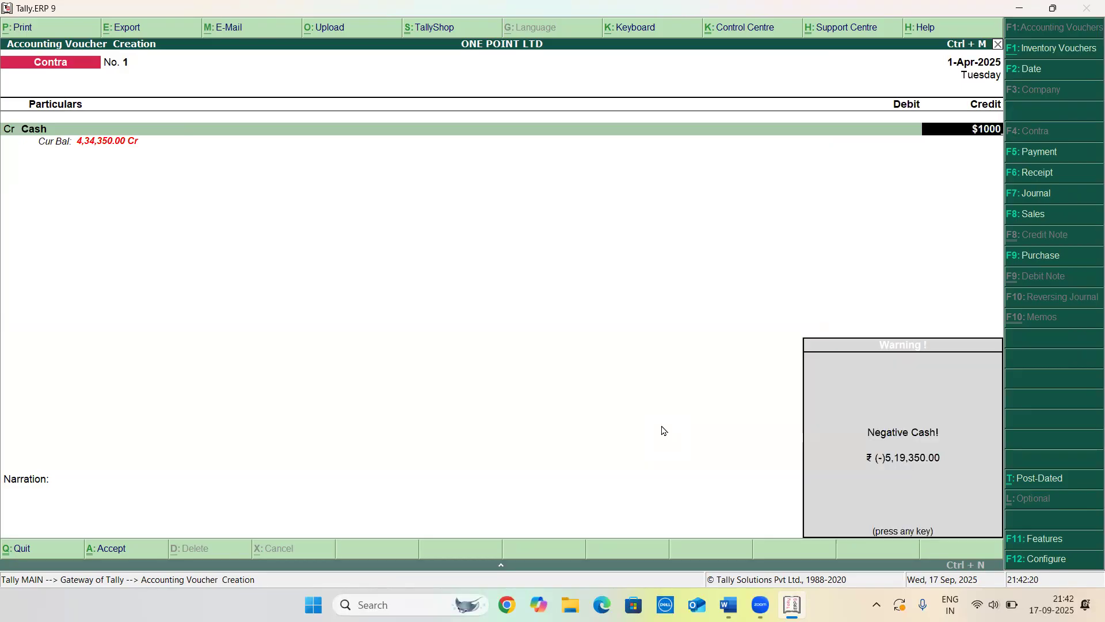
{"action": "key", "text": "Return"}
{"action": "key", "text": "Return"}
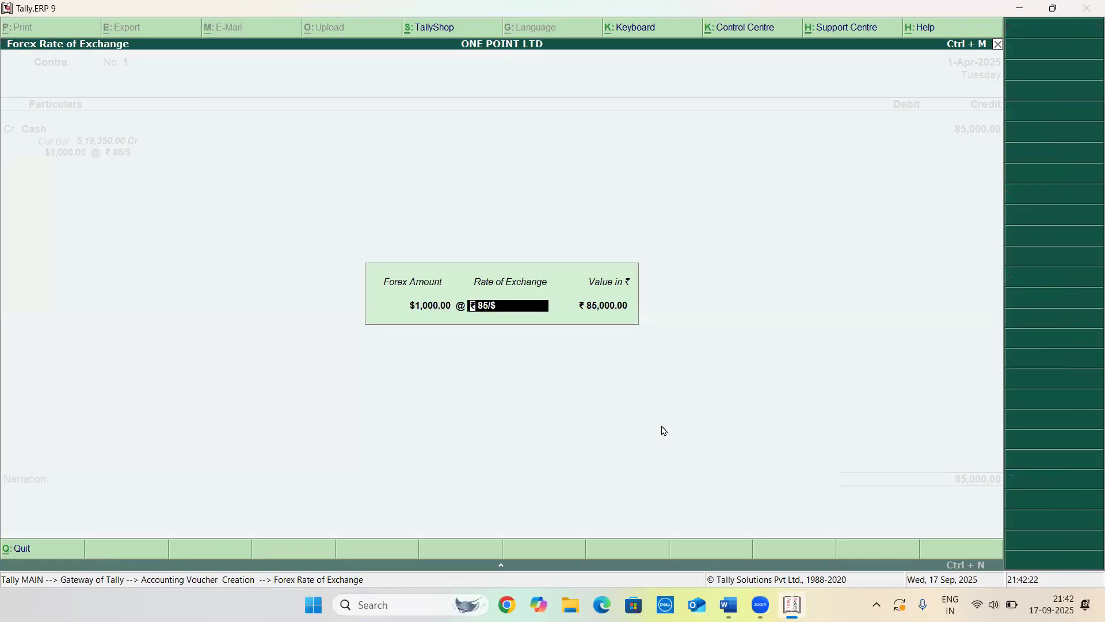
{"action": "type", "text": "8"}
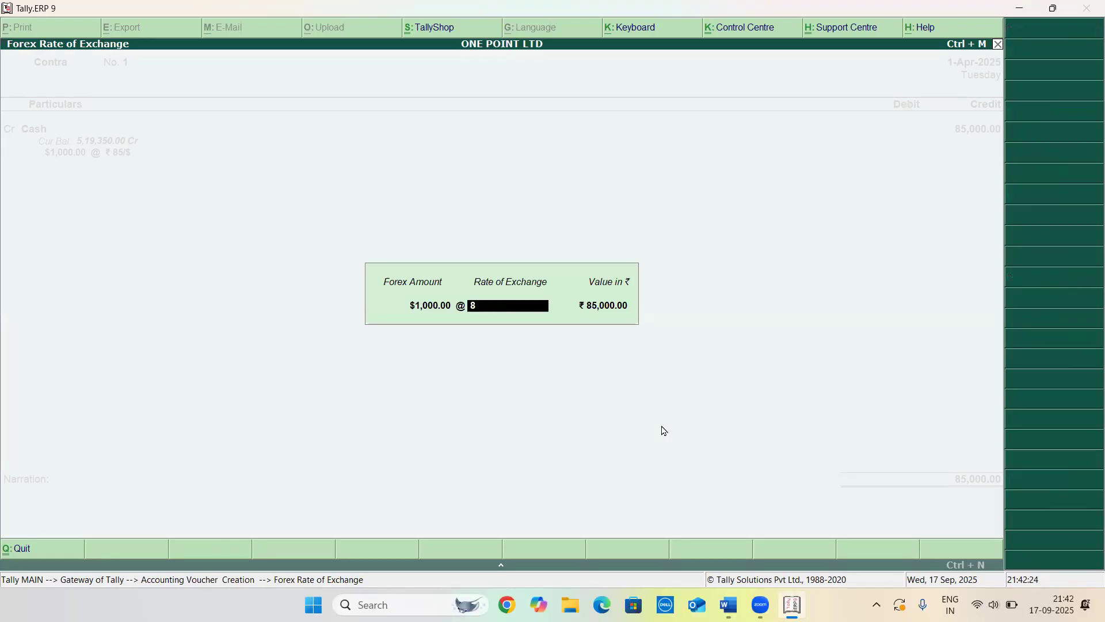
{"action": "type", "text": "4/$"}
{"action": "key", "text": "Return"}
{"action": "key", "text": "Return"}
{"action": "key", "text": "Return"}
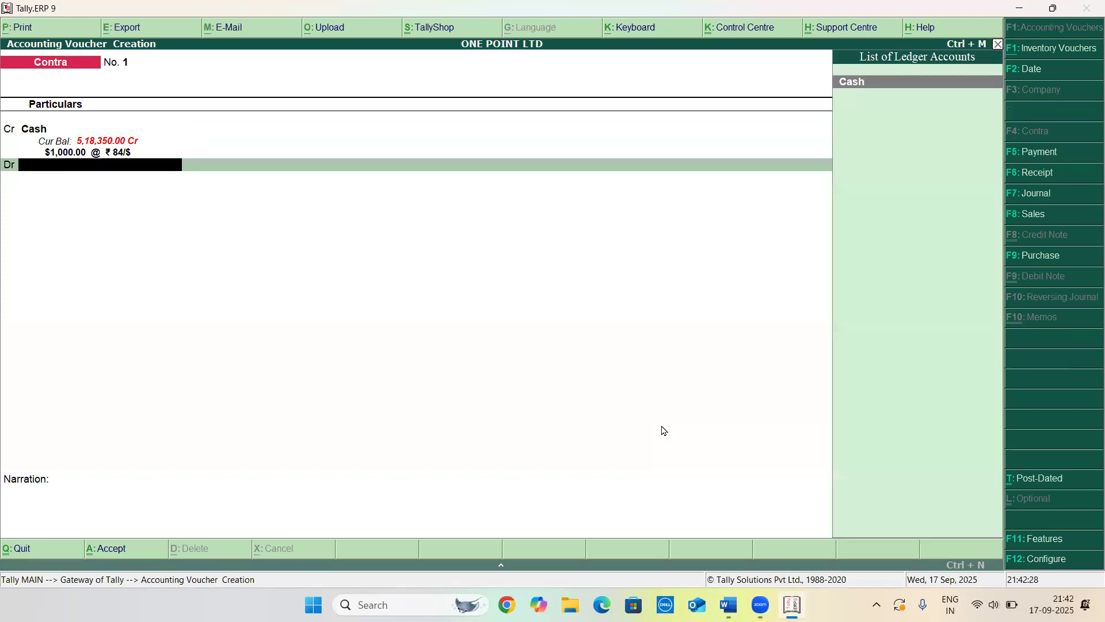
Create an SBI BANK ledger under Bank Accounts and debit it in the contra voucher
{"action": "key", "text": "alt+c"}
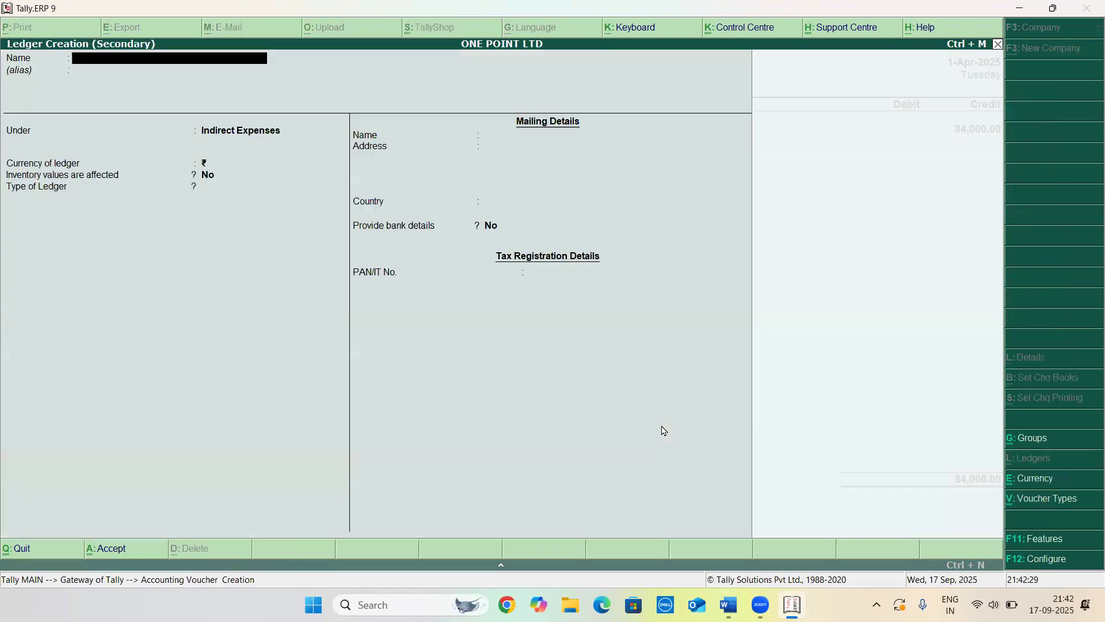
{"action": "type", "text": "SB"}
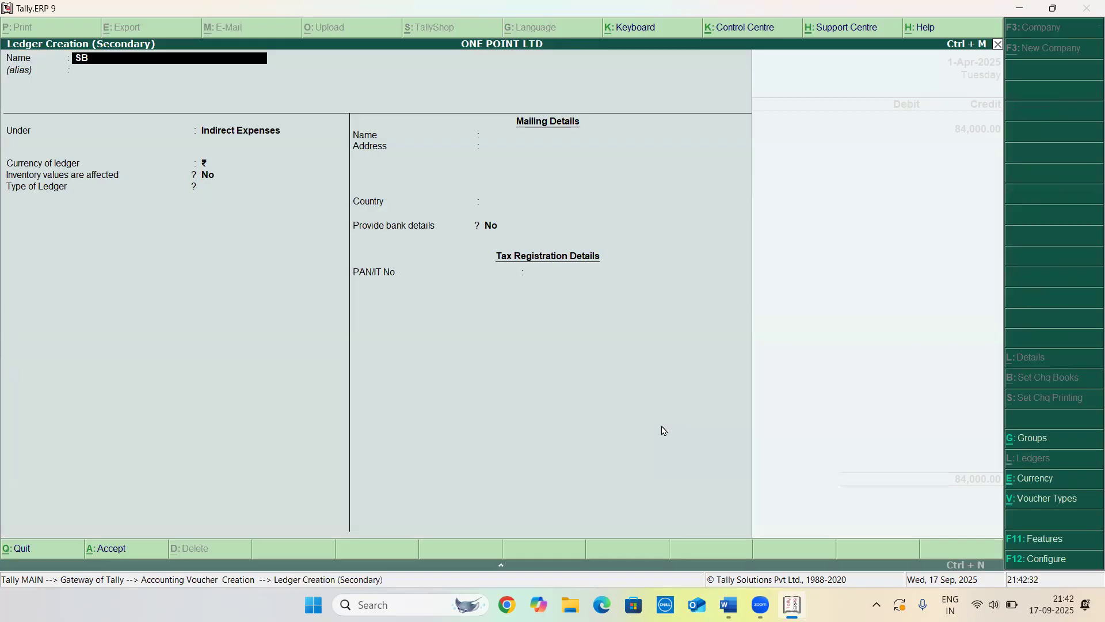
{"action": "type", "text": "I BANK"}
{"action": "key", "text": "Return"}
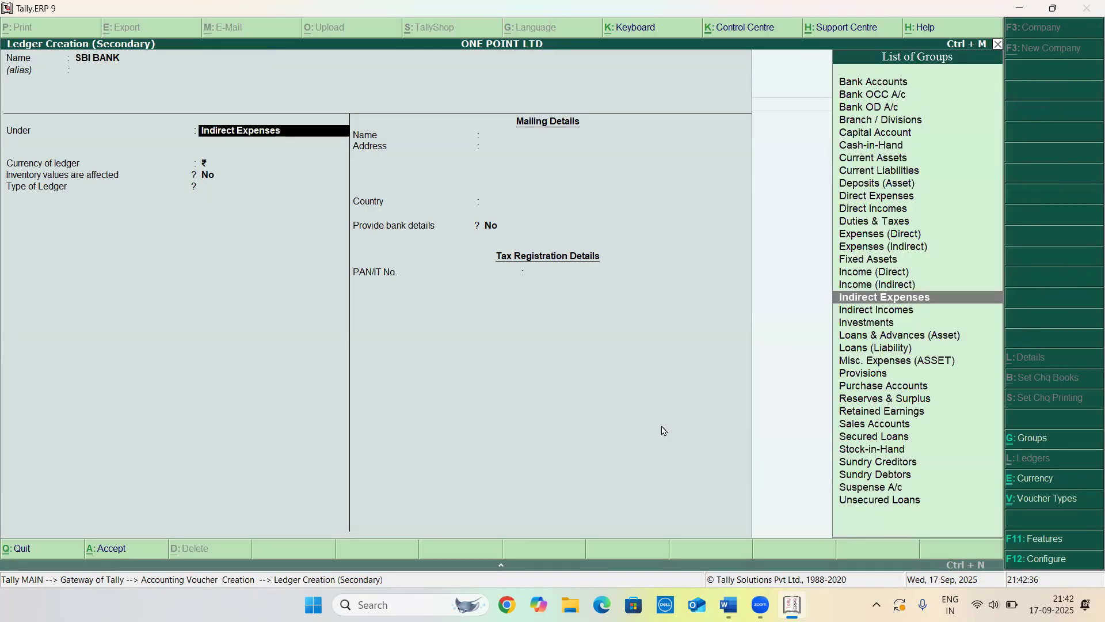
{"action": "type", "text": "BANK"}
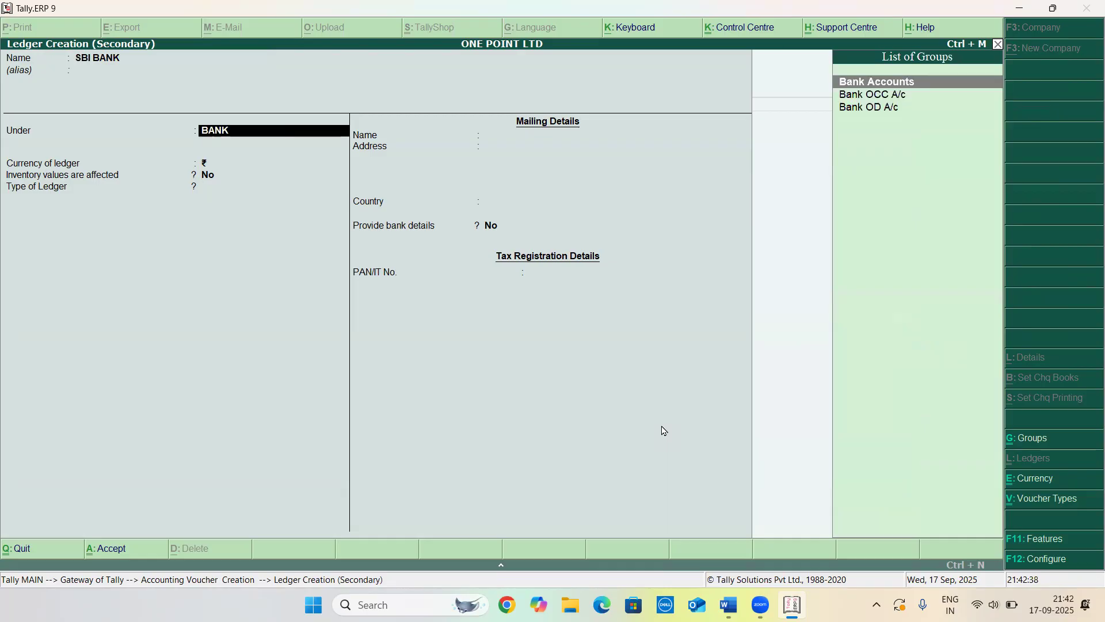
{"action": "key", "text": "Return"}
{"action": "key", "text": "ctrl+a"}
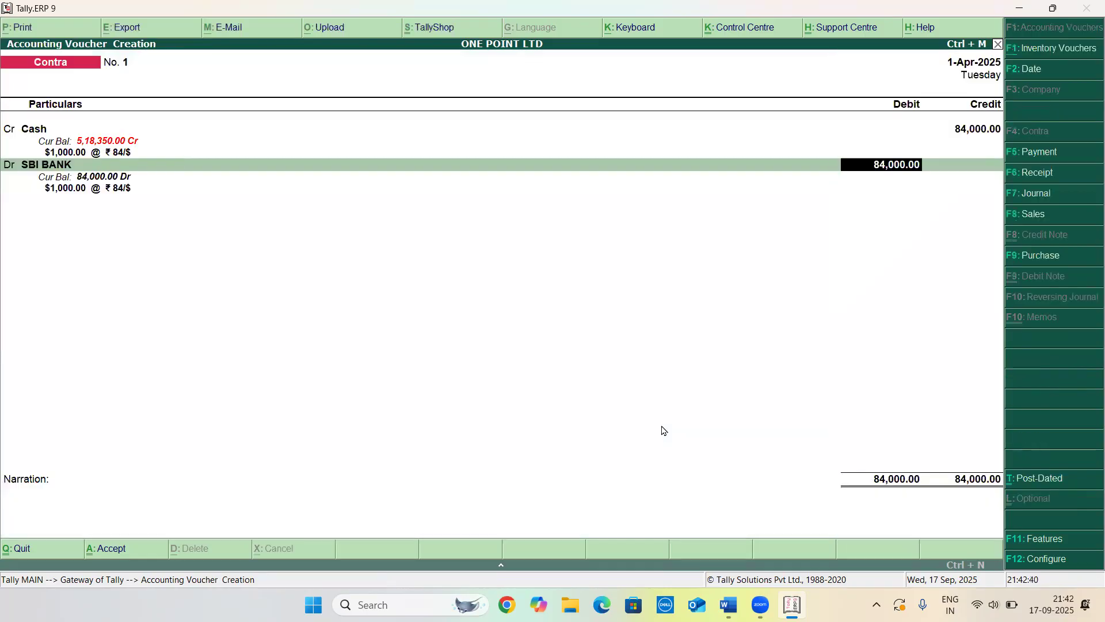
Keep the ₹84/$ rate, accept the bank allocation and save the Contra voucher
{"action": "key", "text": "Return"}
{"action": "key", "text": "Return"}
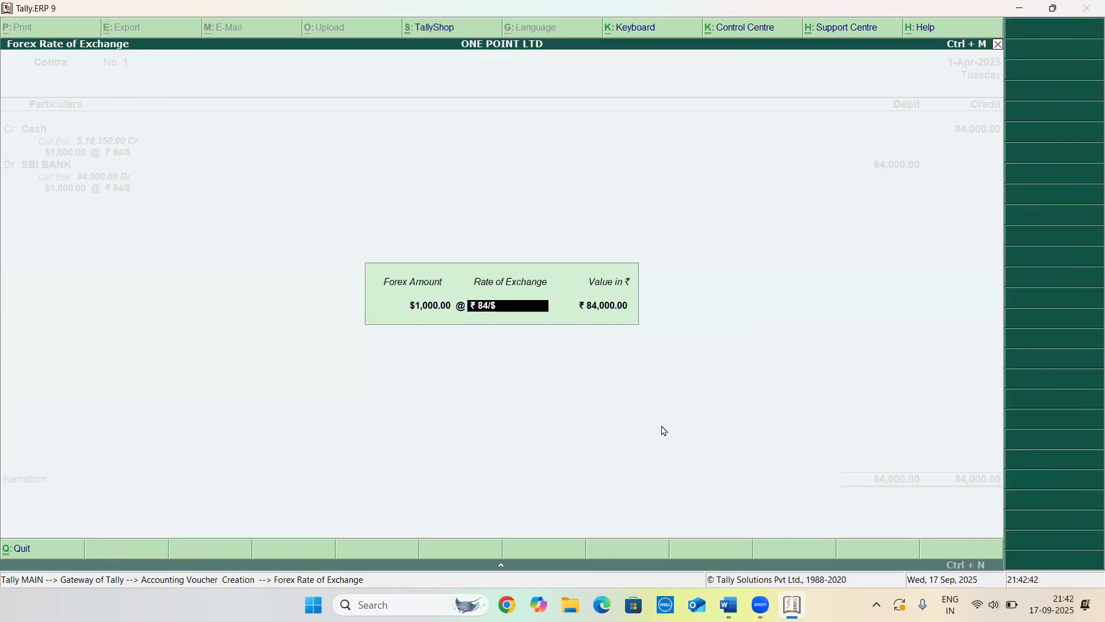
{"action": "key", "text": "Return"}
{"action": "key", "text": "Return"}
{"action": "key", "text": "Return"}
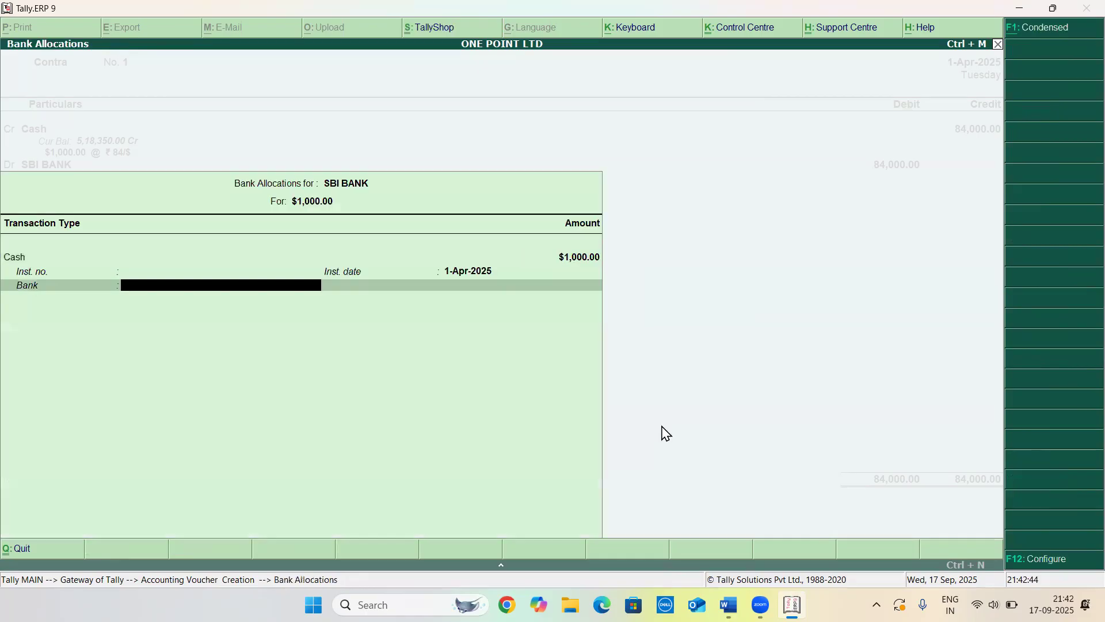
{"action": "key", "text": "Return"}
{"action": "key", "text": "Return"}
{"action": "key", "text": "Return"}
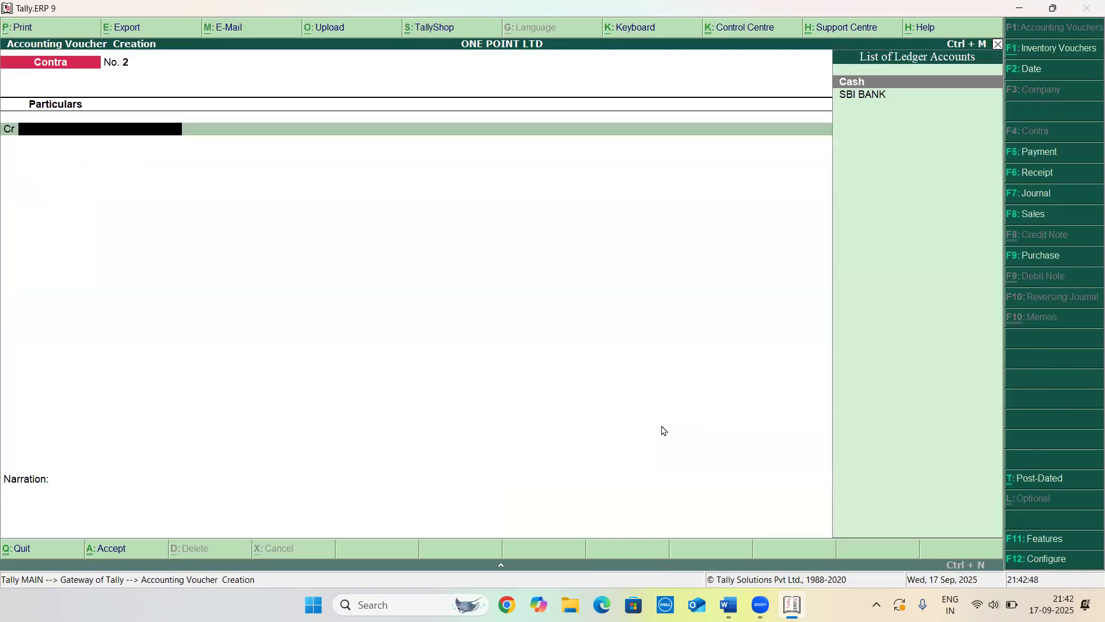
Review the next practical questions in the Word document, then return to Tally
{"action": "key", "text": "alt+Tab"}
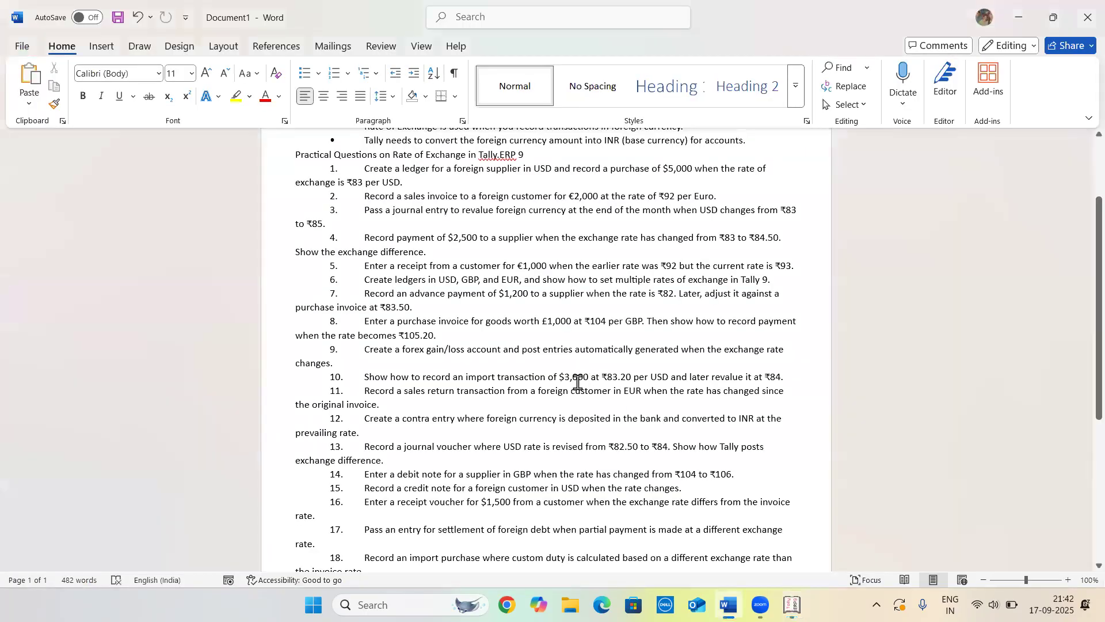
{"action": "scroll", "coordinate": [577, 383], "scroll_direction": "down", "scroll_amount": 2}
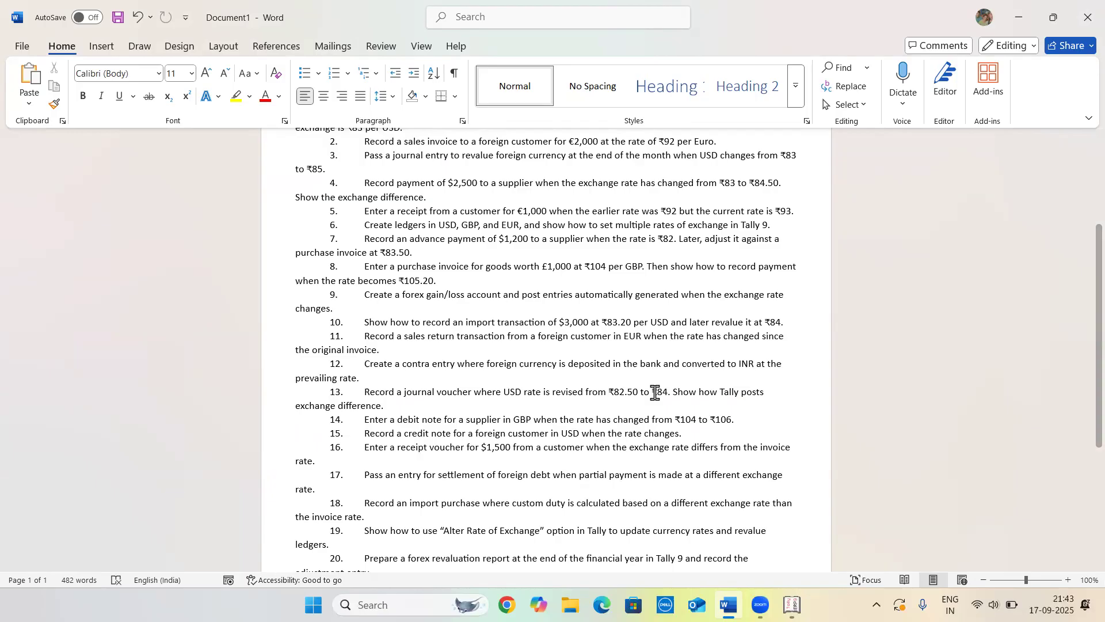
{"action": "key", "text": "alt+Tab"}
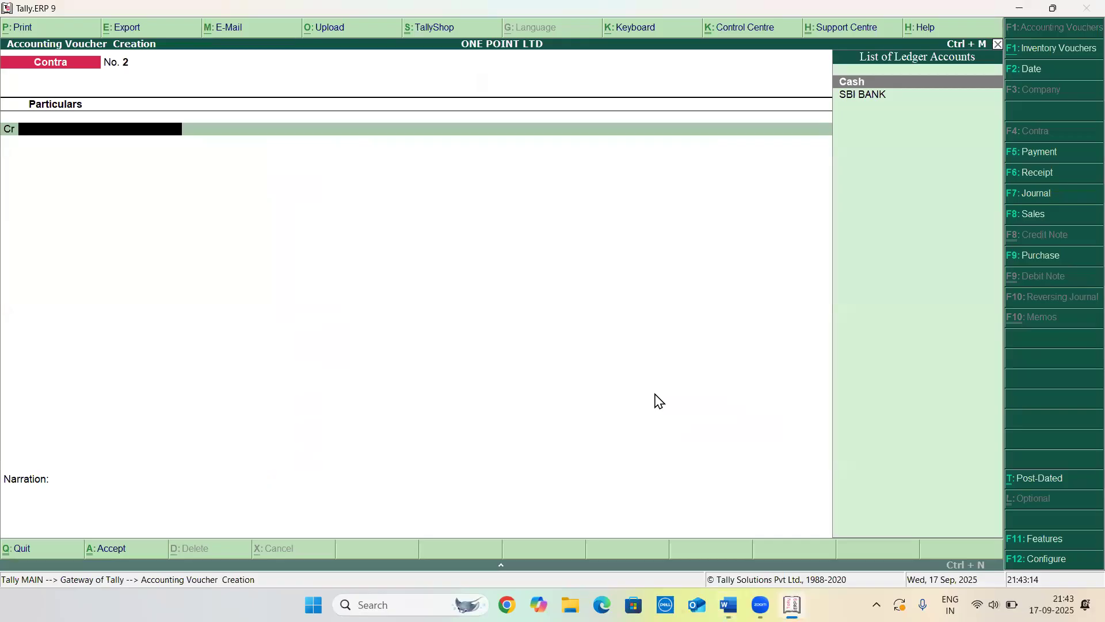
Leave the new contra voucher and start a Journal voucher instead
{"action": "key", "text": "Escape"}
{"action": "key", "text": "Return"}
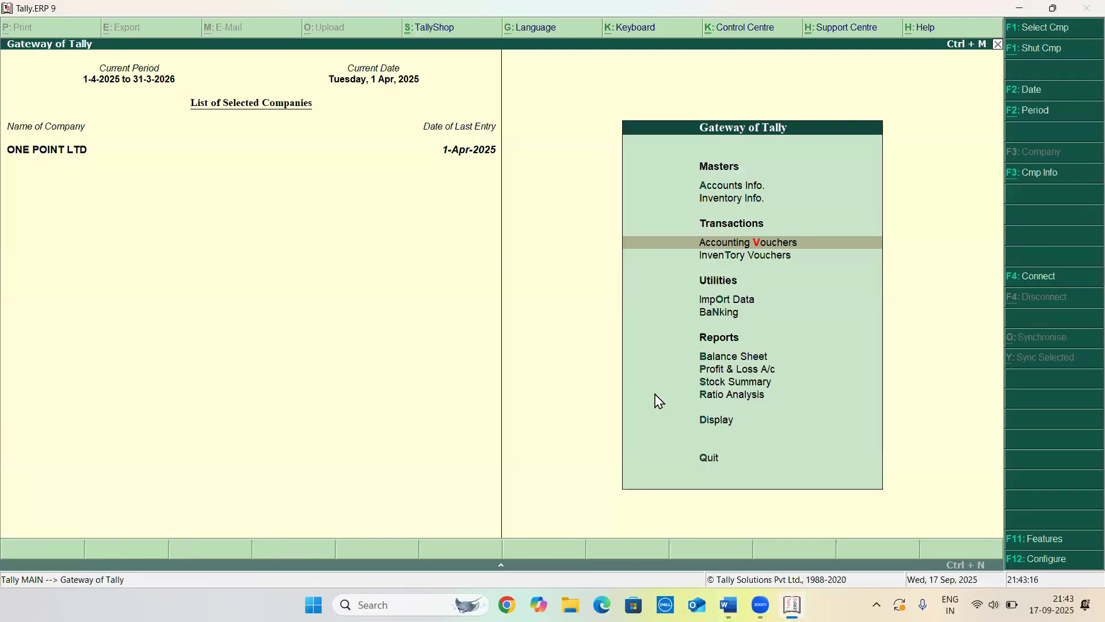
{"action": "key", "text": "Return"}
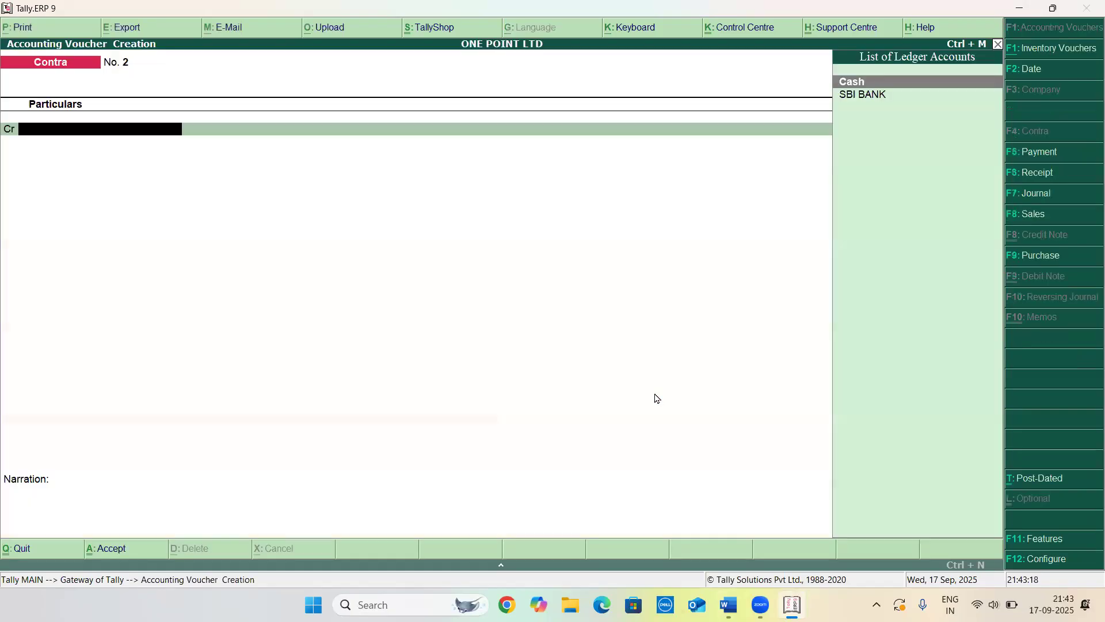
{"action": "key", "text": "F7"}
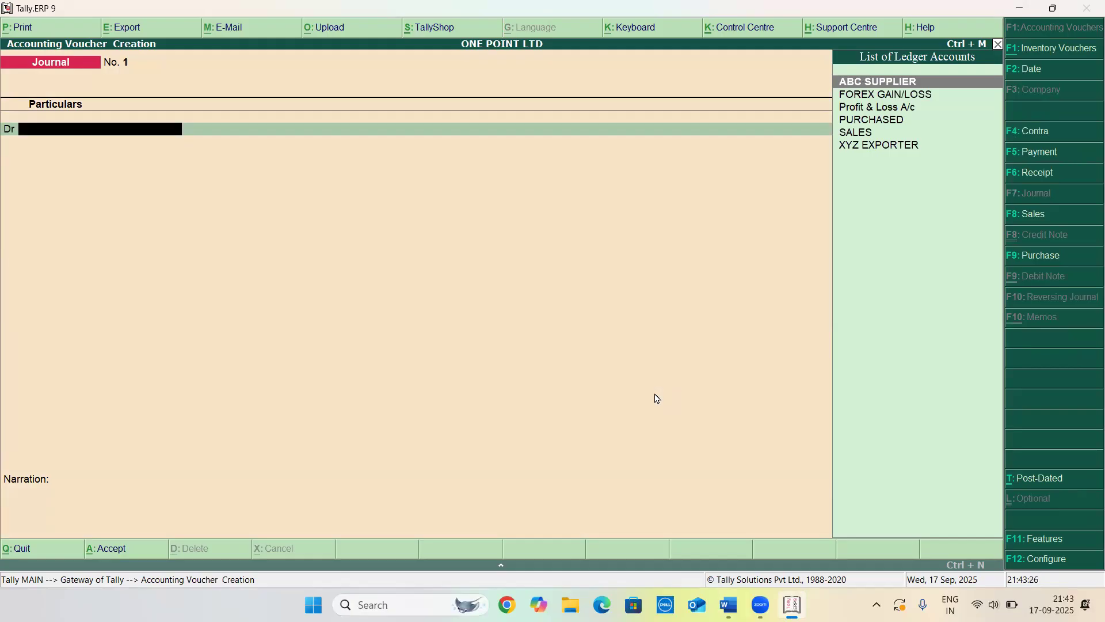
Select FOREX GAIN/LOSS as the journal's debit ledger
{"action": "key", "text": "Down"}
{"action": "key", "text": "Return"}
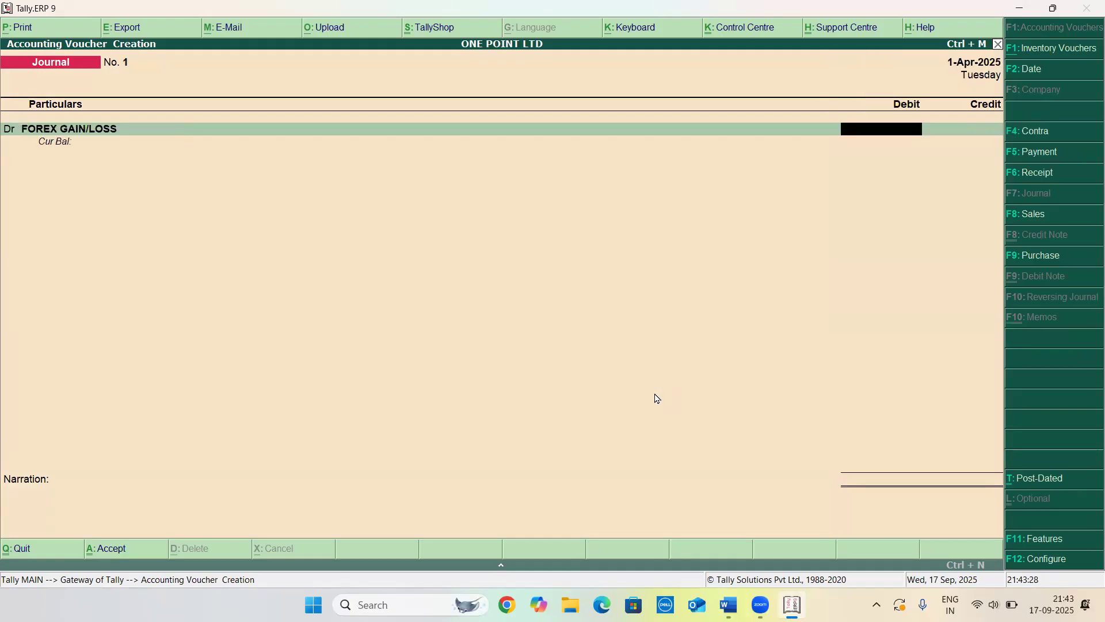
{"action": "key", "text": "BackSpace"}
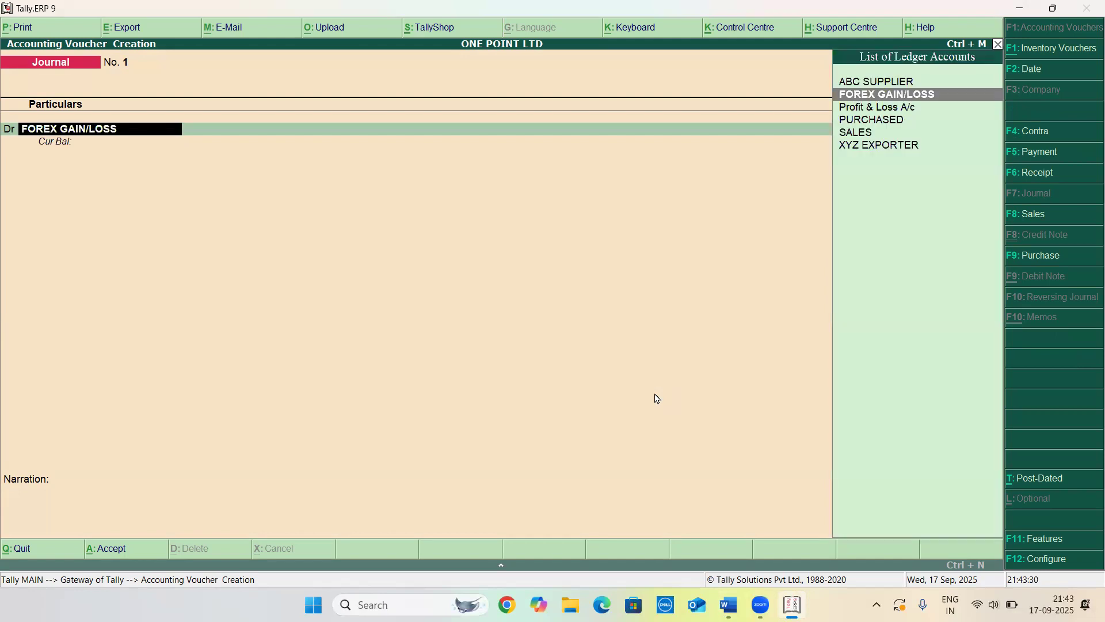
{"action": "key", "text": "Up"}
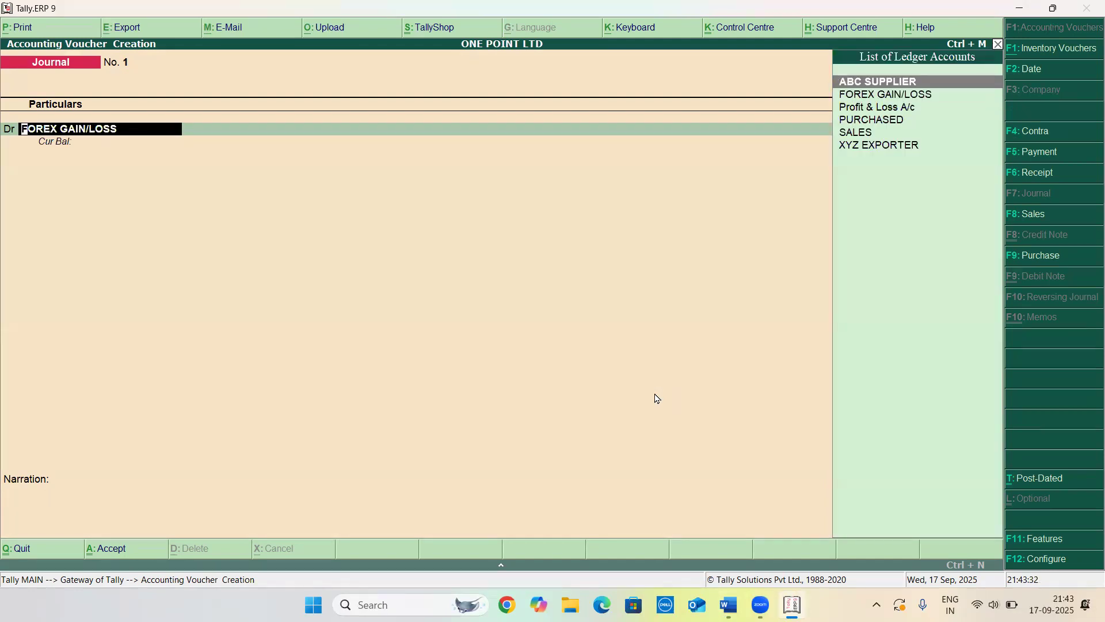
{"action": "key", "text": "Return"}
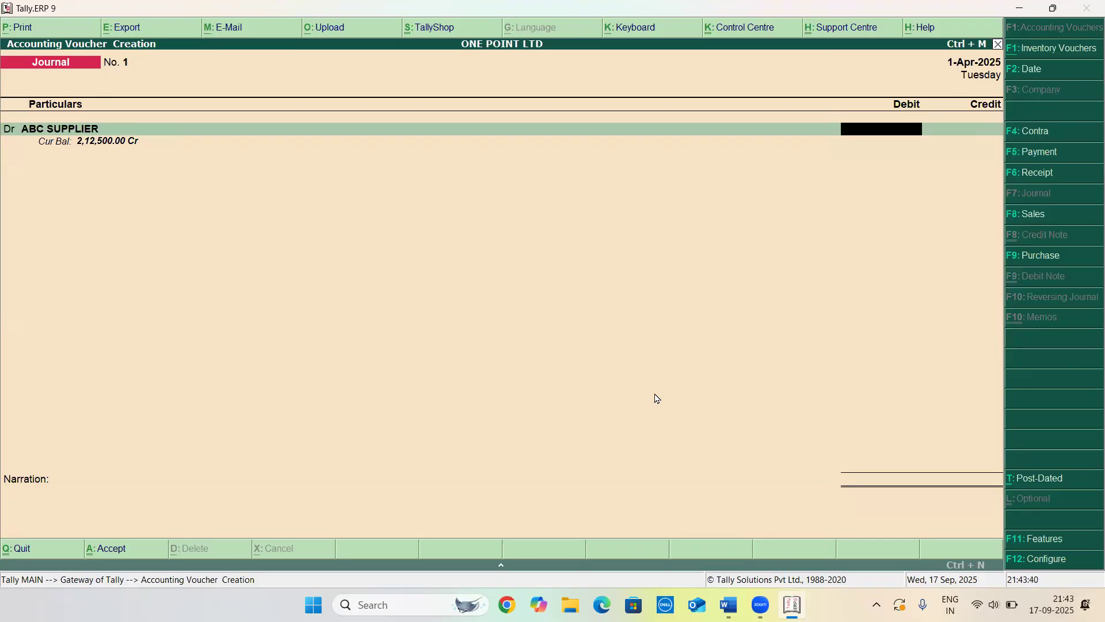
{"action": "key", "text": "BackSpace"}
{"action": "key", "text": "Down"}
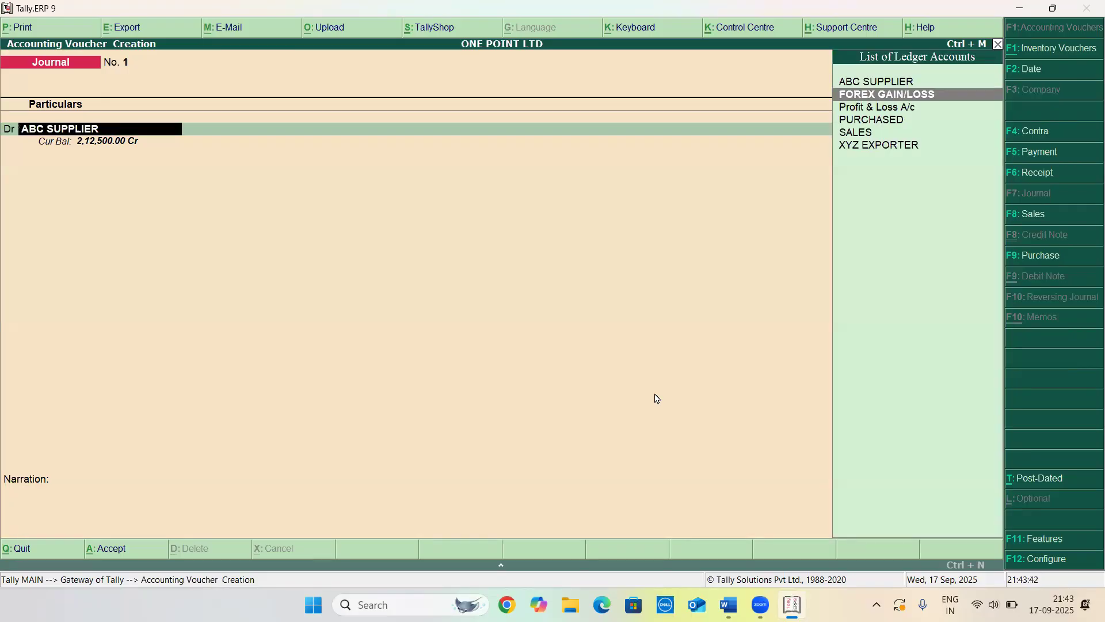
{"action": "key", "text": "Return"}
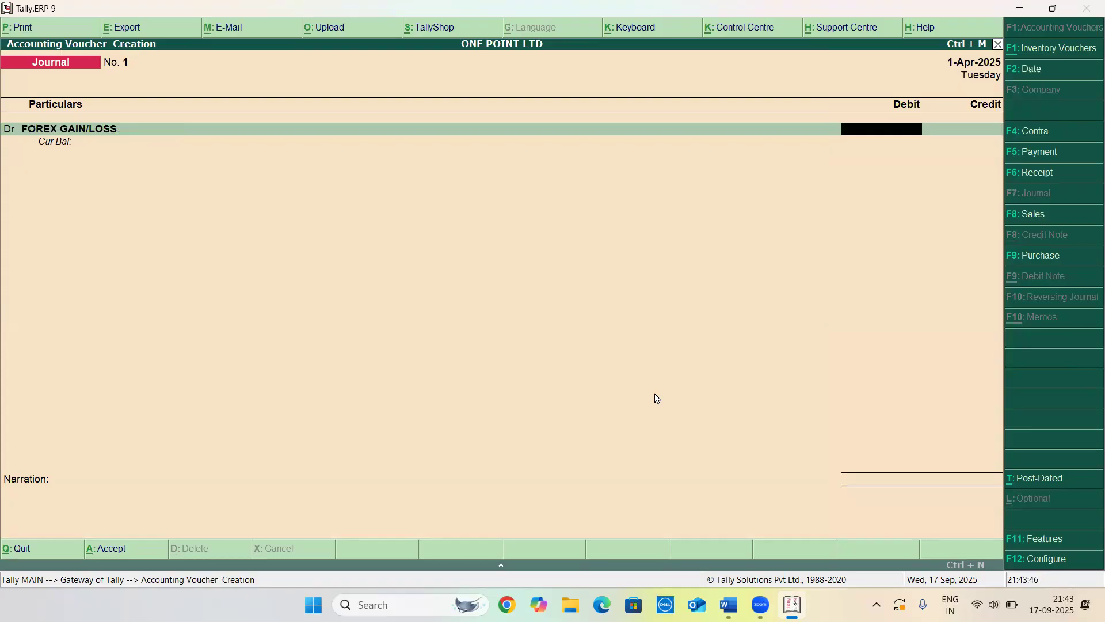
Debit FOREX GAIN/LOSS with $2,000 at a rate of ₹84/$
{"action": "type", "text": "$2000"}
{"action": "key", "text": "Return"}
{"action": "key", "text": "Return"}
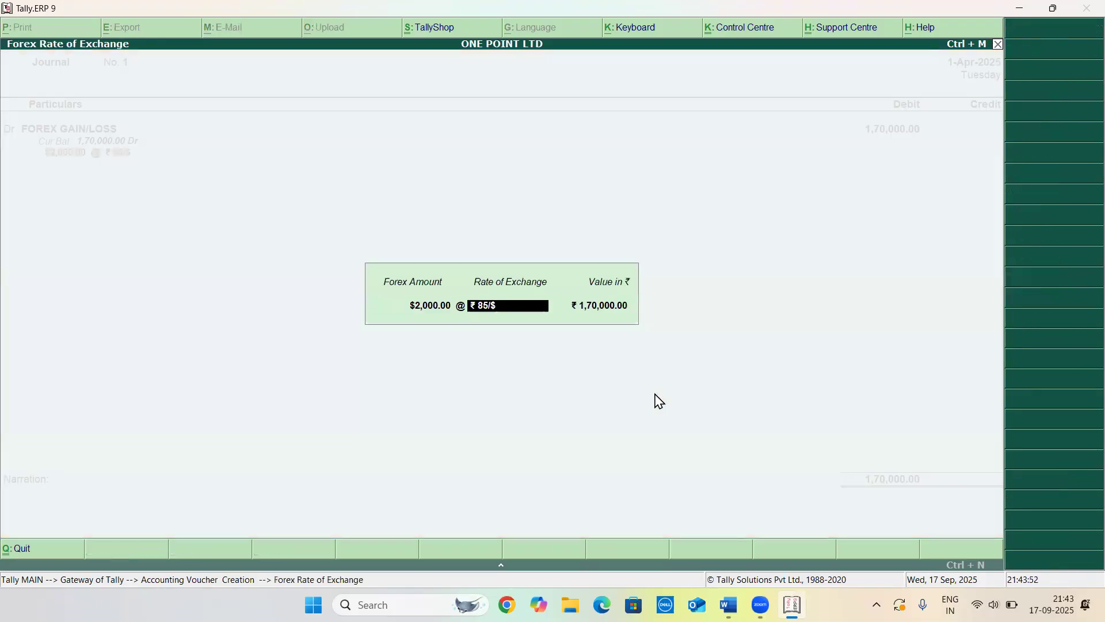
{"action": "type", "text": "84"}
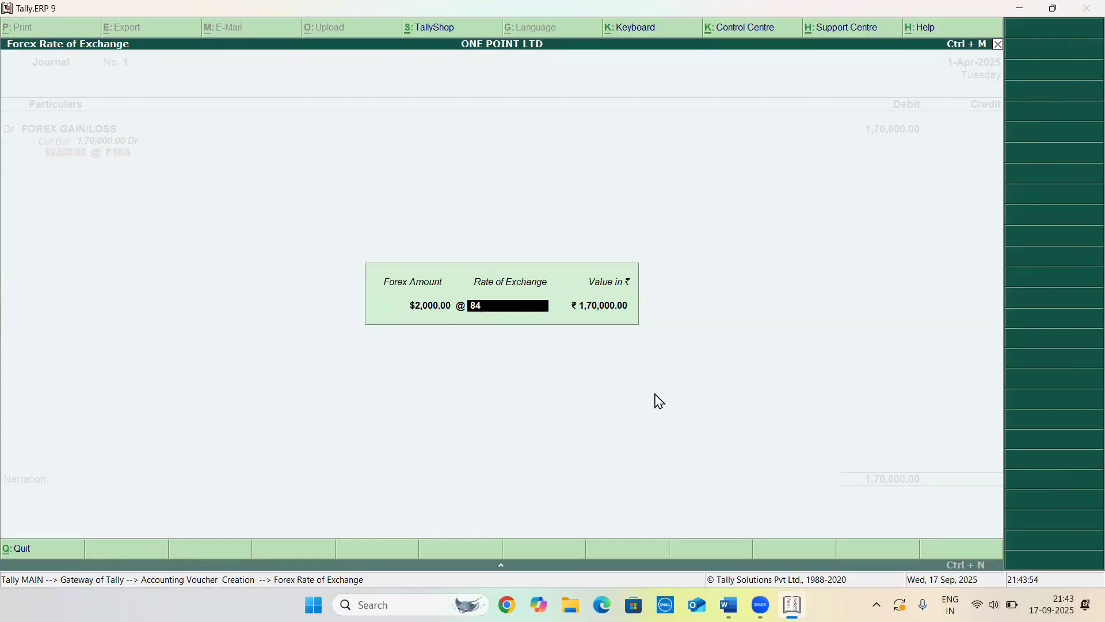
{"action": "type", "text": "/$"}
{"action": "key", "text": "Return"}
{"action": "key", "text": "Return"}
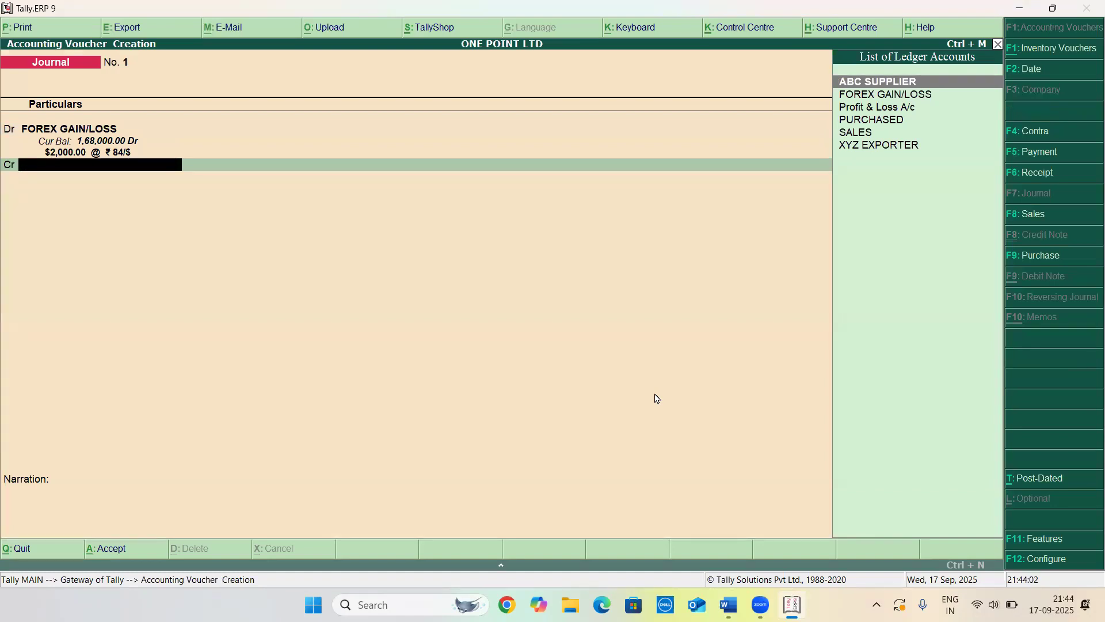
Credit ABC SUPPLIER with $2,000 at a rate of ₹82.5/$
{"action": "key", "text": "Down"}
{"action": "key", "text": "Up"}
{"action": "key", "text": "Return"}
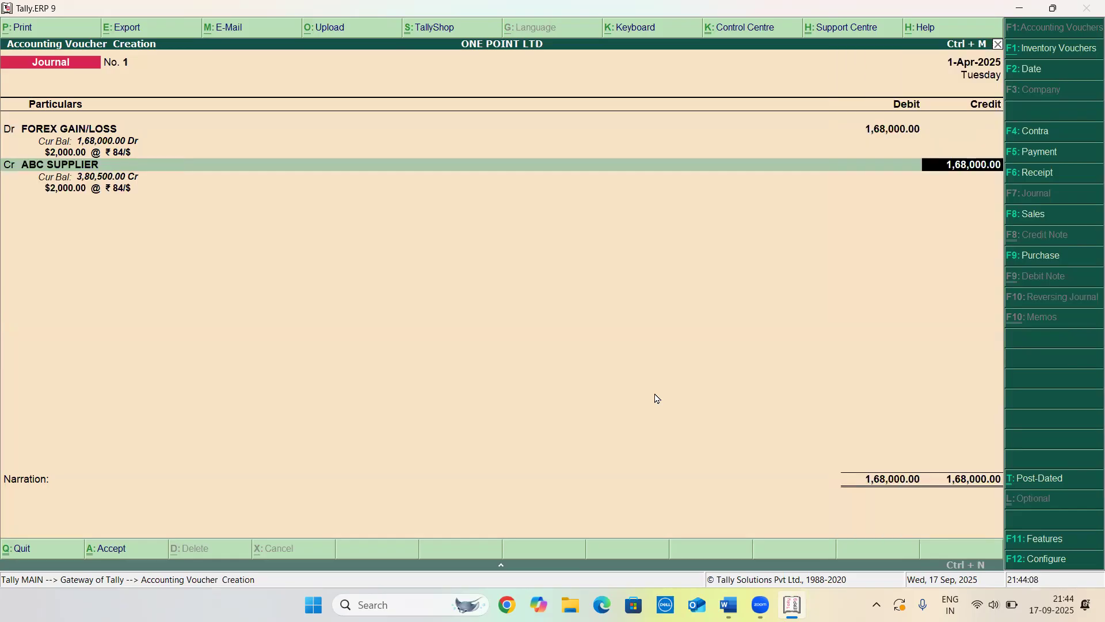
{"action": "type", "text": "$2000"}
{"action": "key", "text": "Return"}
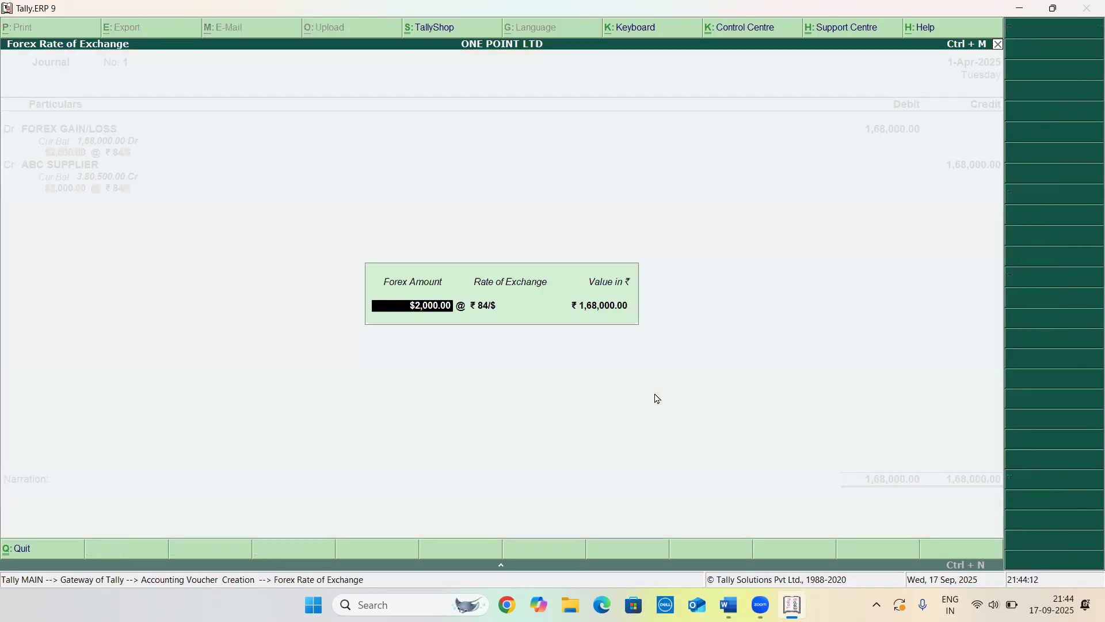
{"action": "key", "text": "Return"}
{"action": "type", "text": "82.5"}
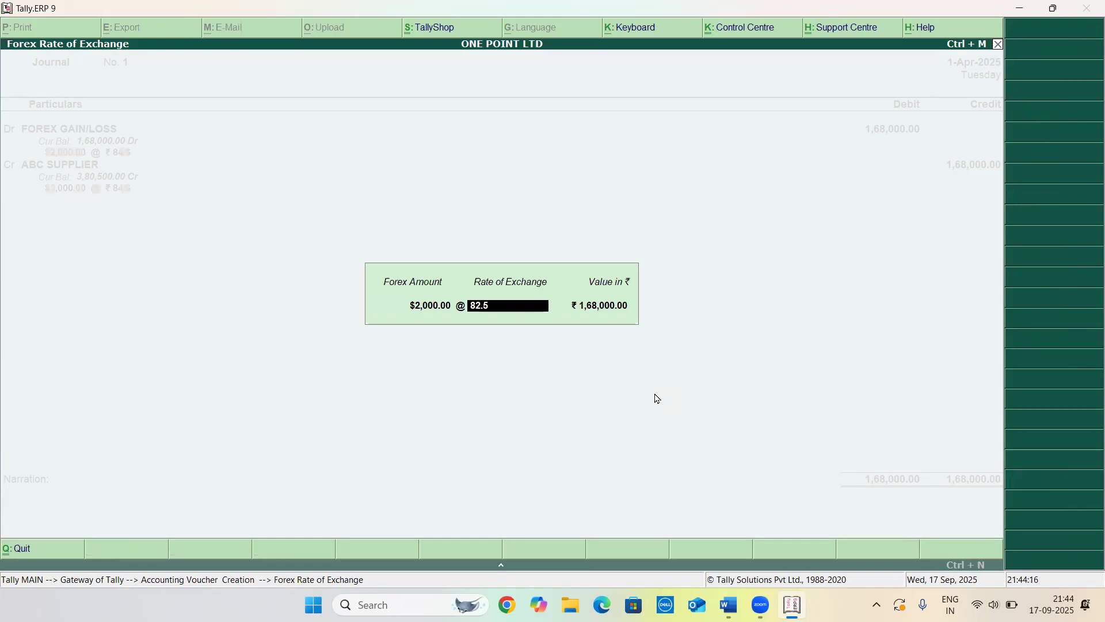
{"action": "type", "text": "/$"}
{"action": "key", "text": "Return"}
Add a new bill reference 001 for $2,500 Cr and quit the voucher without saving
{"action": "key", "text": "Return"}
{"action": "key", "text": "Return"}
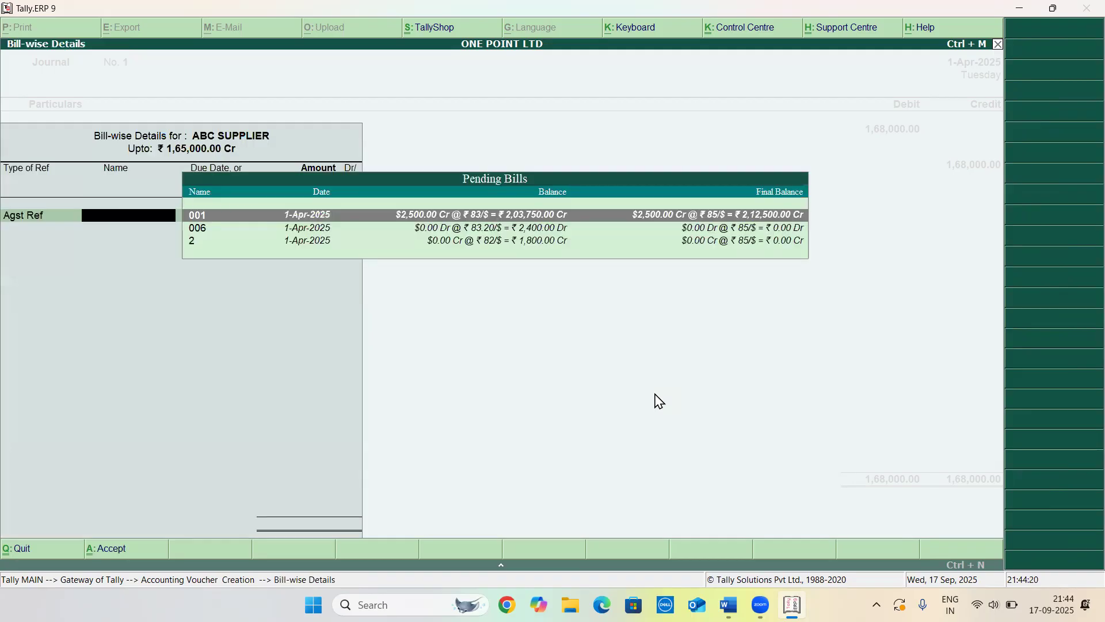
{"action": "key", "text": "Return"}
{"action": "key", "text": "Return"}
{"action": "key", "text": "BackSpace"}
{"action": "key", "text": "BackSpace"}
{"action": "key", "text": "BackSpace"}
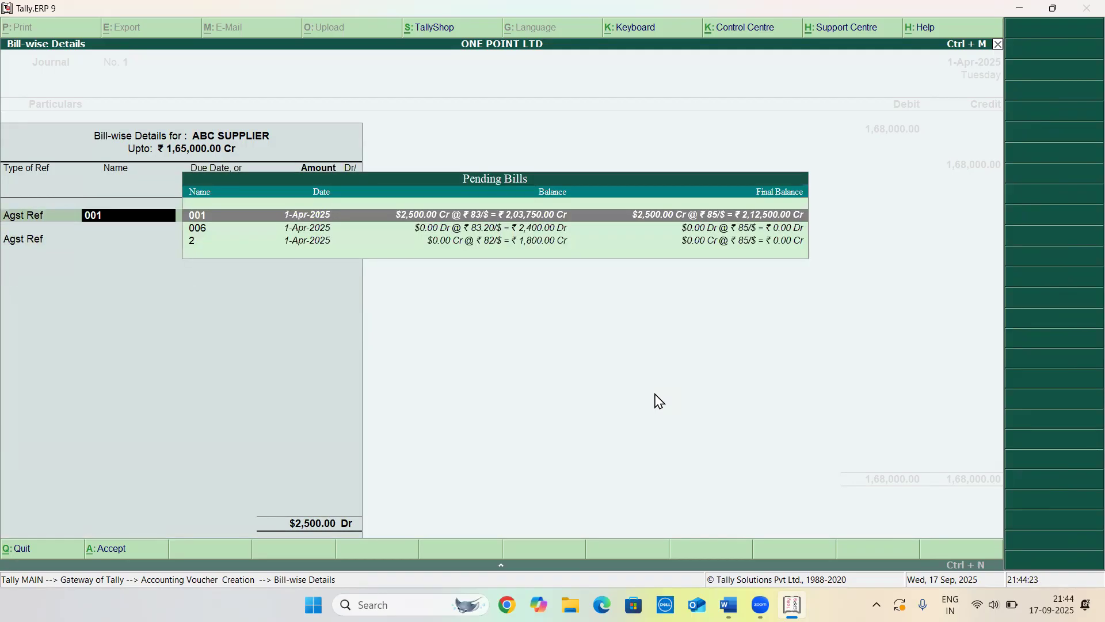
{"action": "key", "text": "BackSpace"}
{"action": "key", "text": "Down"}
{"action": "key", "text": "Return"}
{"action": "key", "text": "Return"}
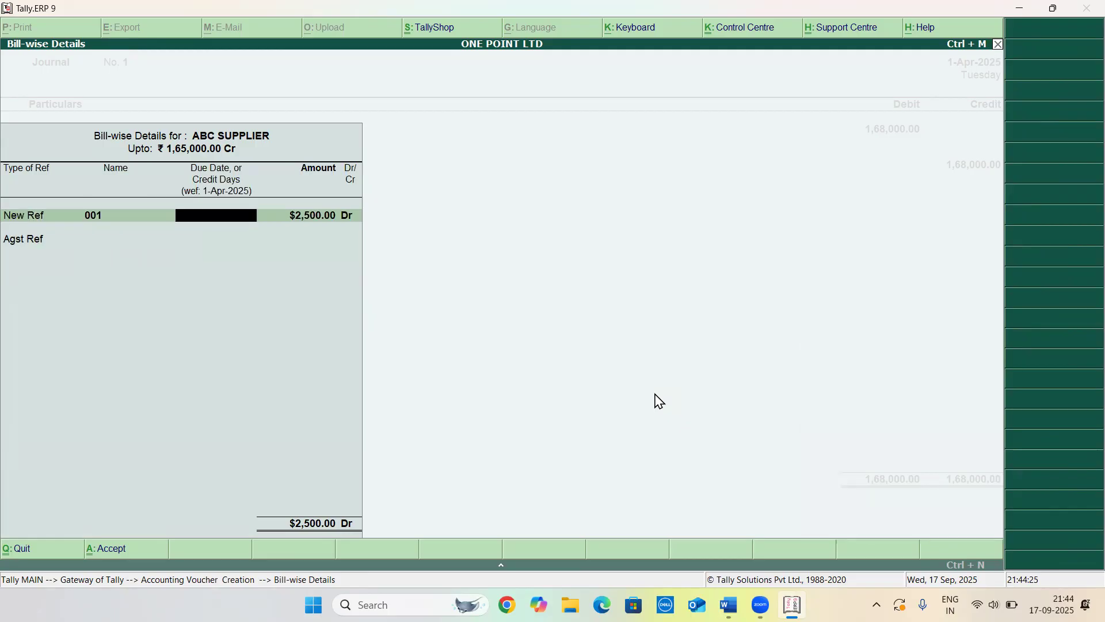
{"action": "key", "text": "Return"}
{"action": "key", "text": "Return"}
{"action": "key", "text": "BackSpace"}
{"action": "key", "text": "BackSpace"}
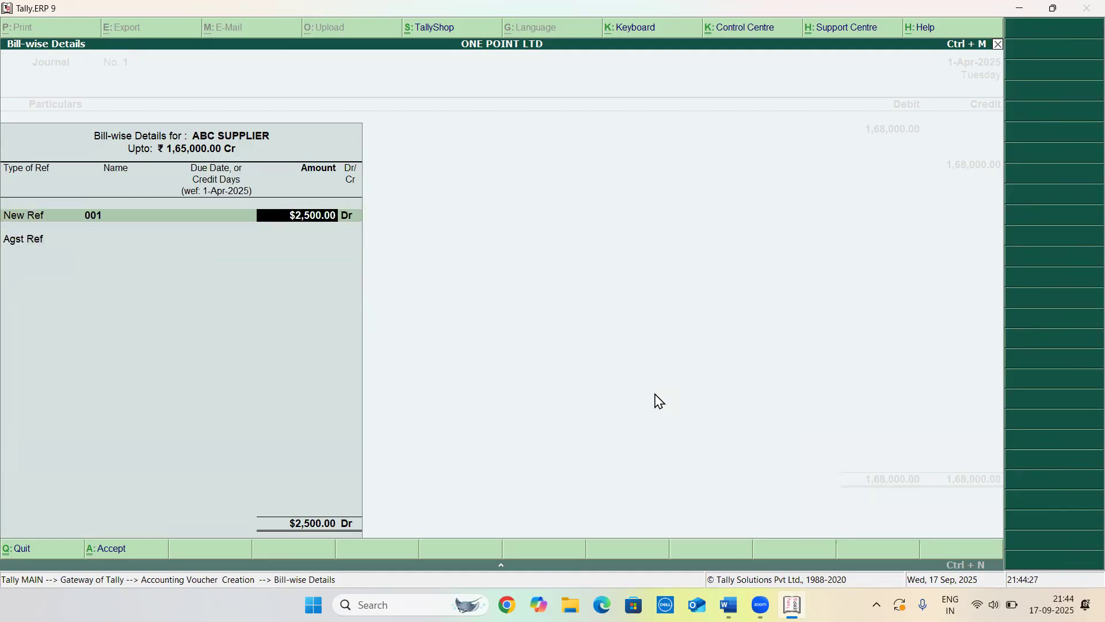
{"action": "key", "text": "Return"}
{"action": "type", "text": "c"}
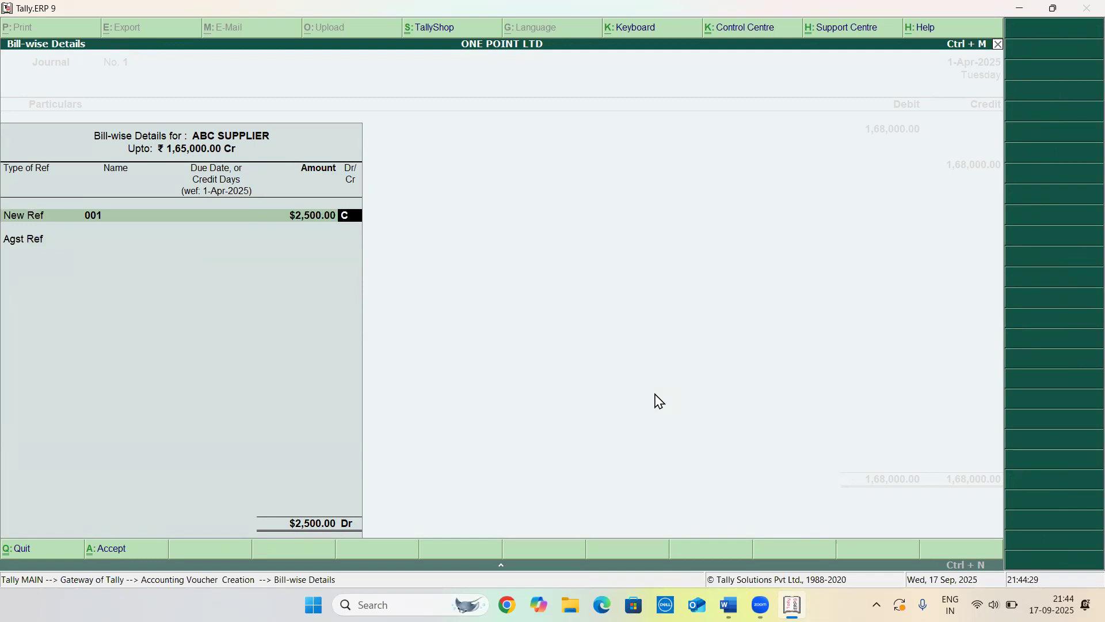
{"action": "key", "text": "Return"}
{"action": "key", "text": "Return"}
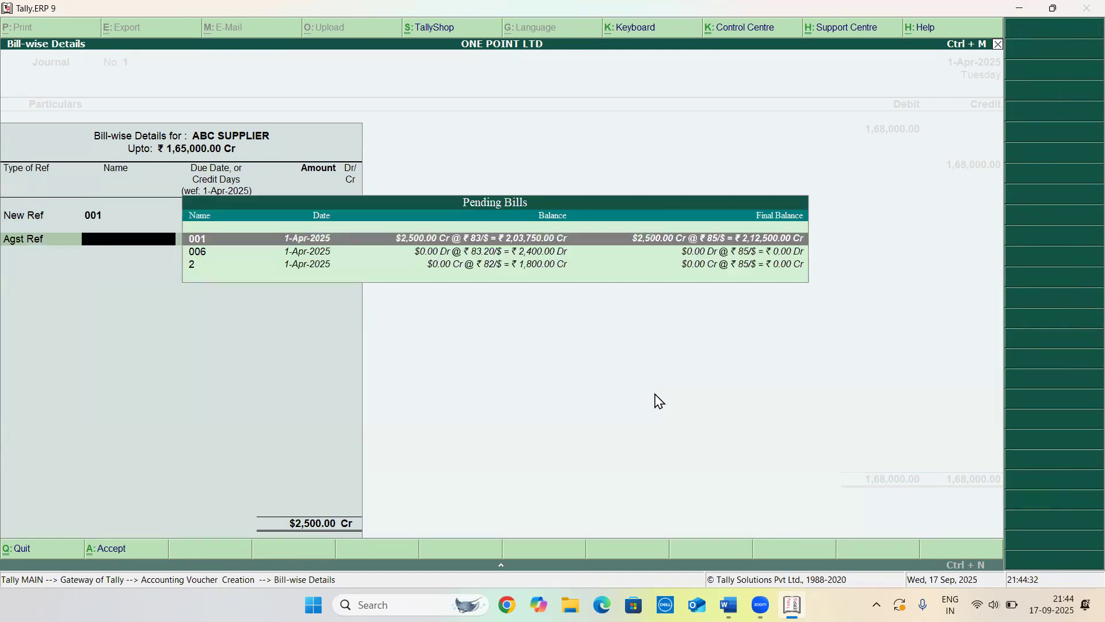
{"action": "key", "text": "Escape"}
{"action": "key", "text": "Return"}
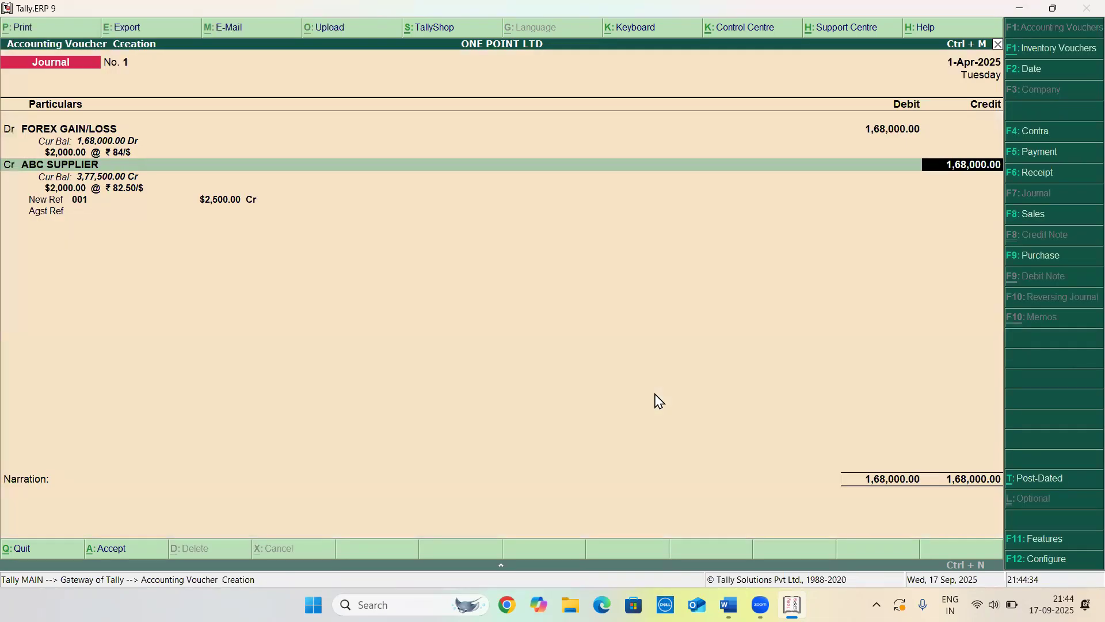
{"action": "key", "text": "Escape"}
Start a new Journal voucher with FOREX GAIN/LOSS as the debit ledger
{"action": "key", "text": "Return"}
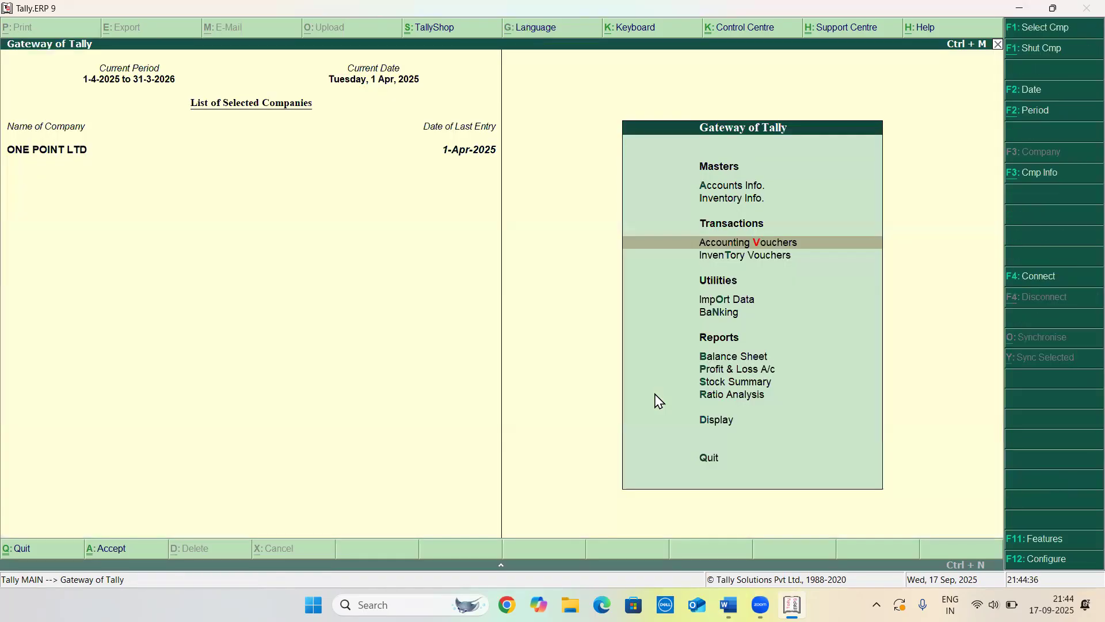
{"action": "key", "text": "Return"}
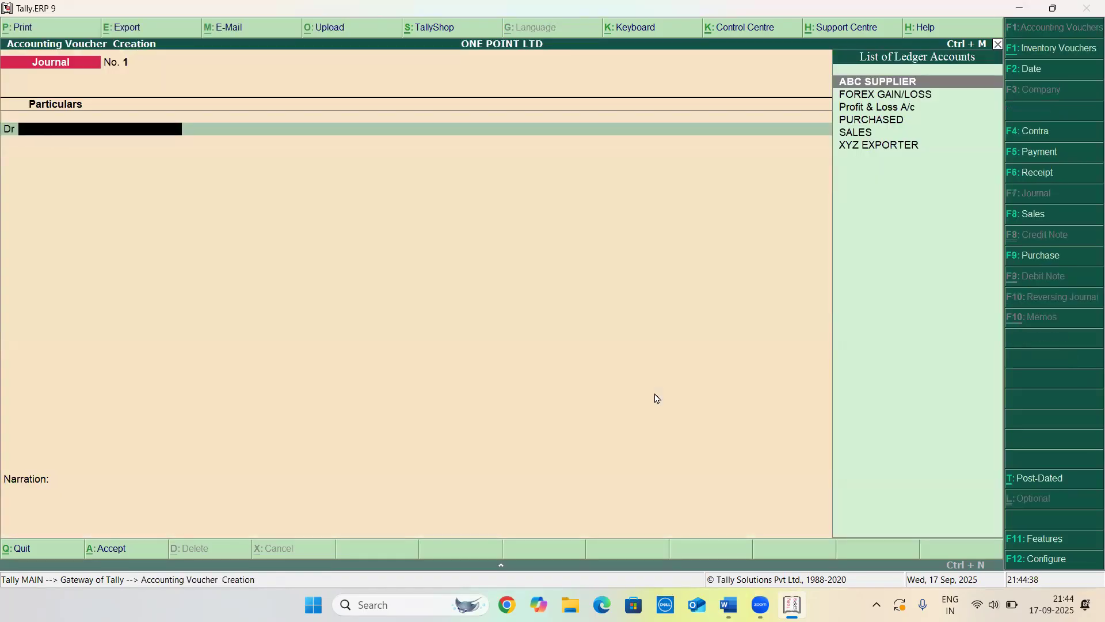
{"action": "key", "text": "Down"}
{"action": "key", "text": "Return"}
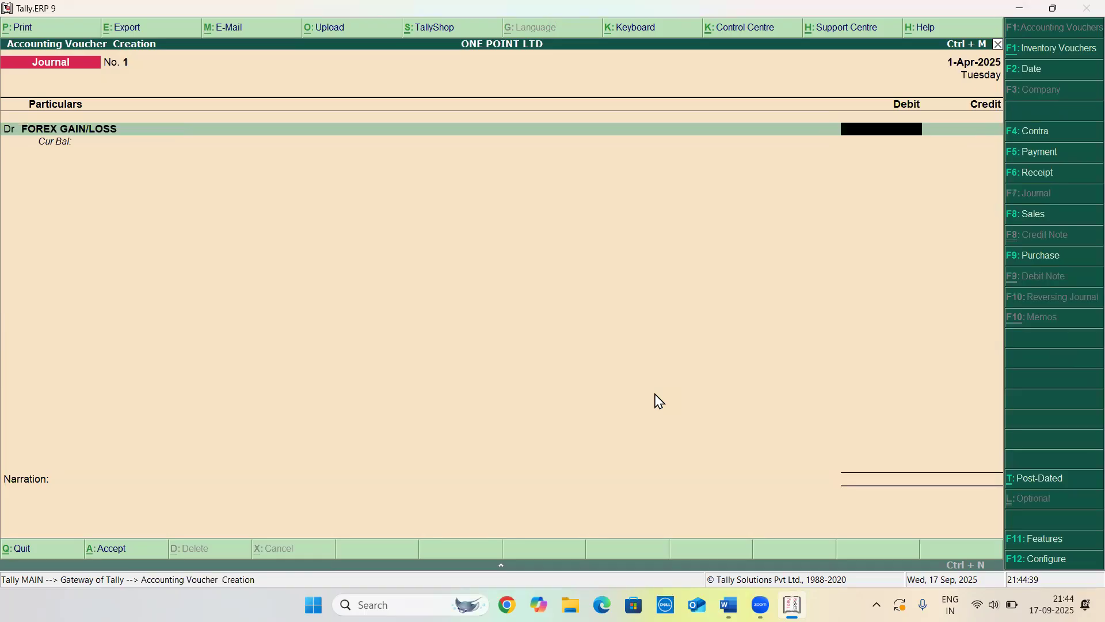
Debit FOREX GAIN/LOSS with $2,000 at a rate of ₹84/$
{"action": "type", "text": "$2000"}
{"action": "key", "text": "Return"}
{"action": "key", "text": "Return"}
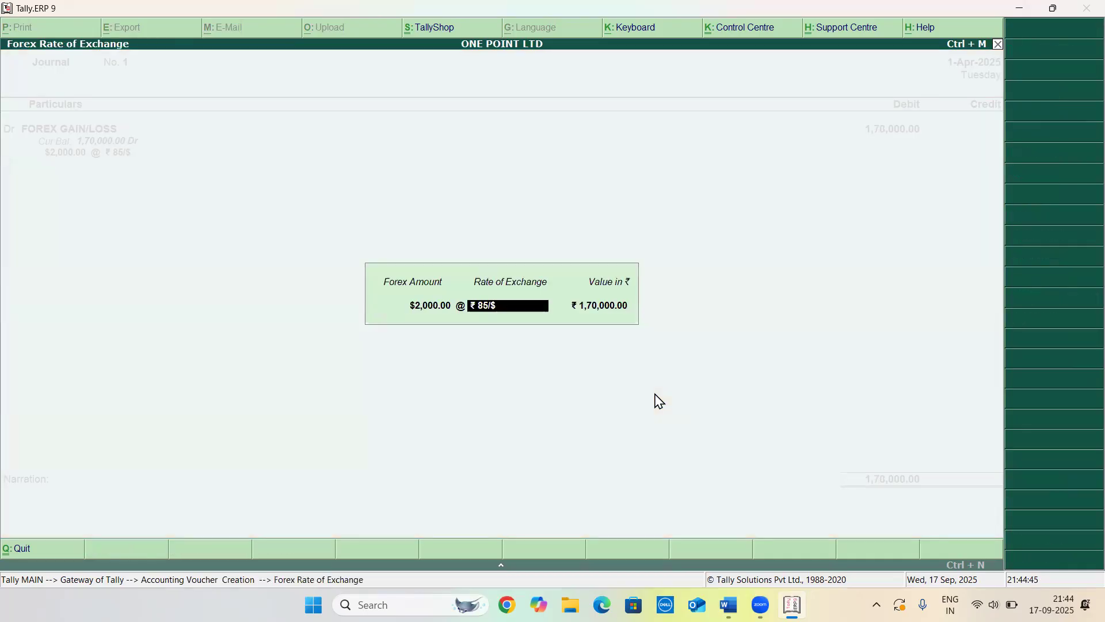
{"action": "key", "text": "BackSpace"}
{"action": "type", "text": "84/$"}
{"action": "key", "text": "Return"}
{"action": "key", "text": "Return"}
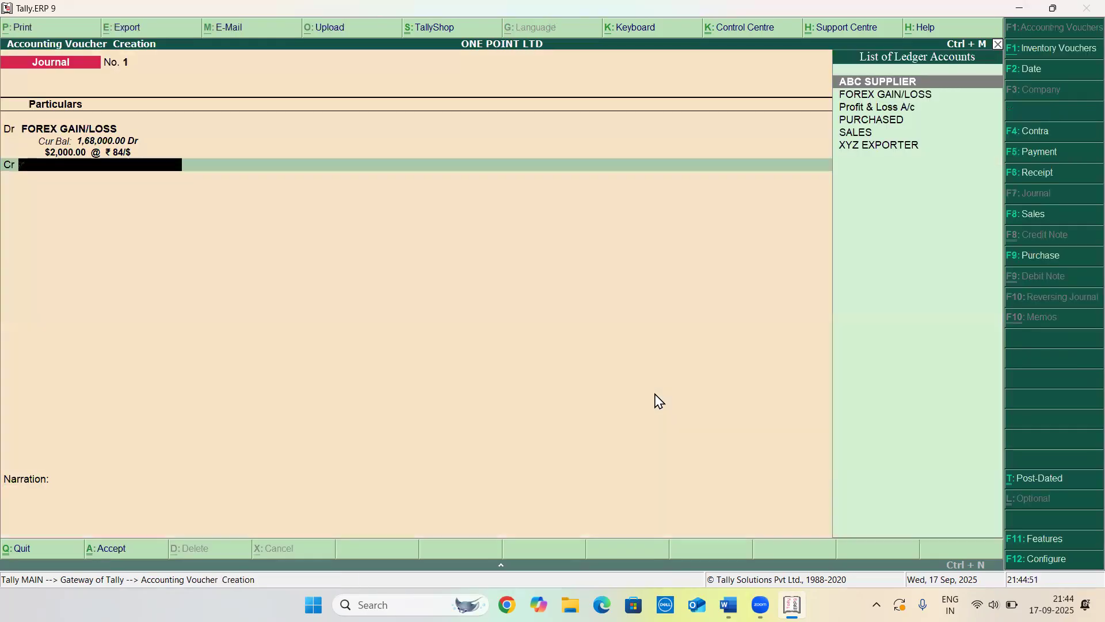
Select XYZ EXPORTER as the journal's credit ledger
{"action": "key", "text": "Down"}
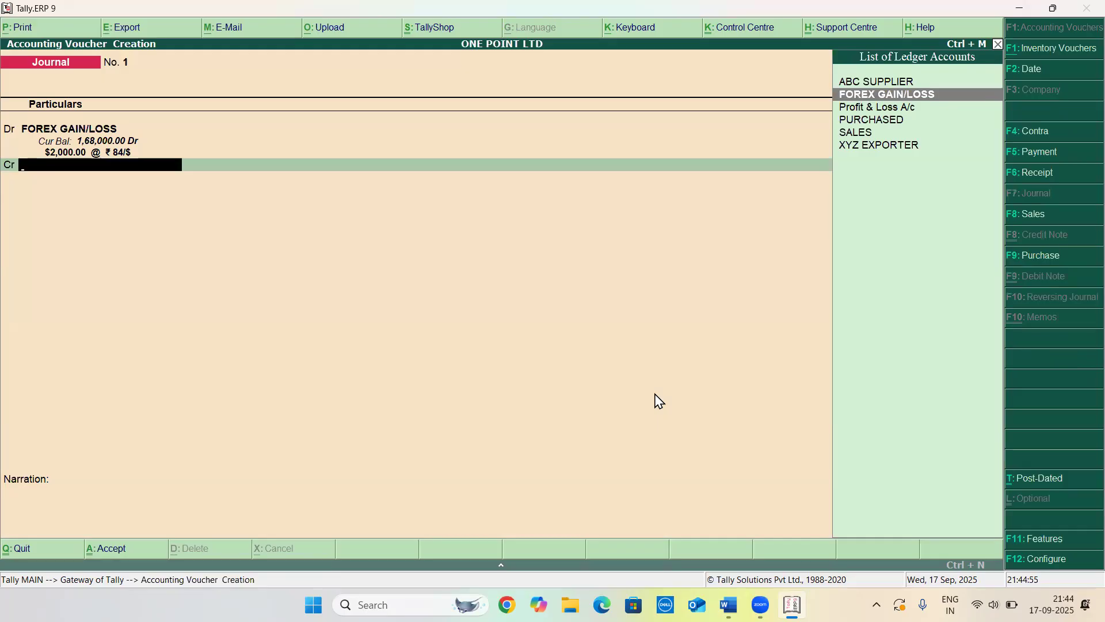
{"action": "key", "text": "Down"}
{"action": "key", "text": "Up"}
{"action": "key", "text": "Up"}
{"action": "key", "text": "Down"}
{"action": "key", "text": "Down"}
{"action": "key", "text": "Down"}
{"action": "key", "text": "Down"}
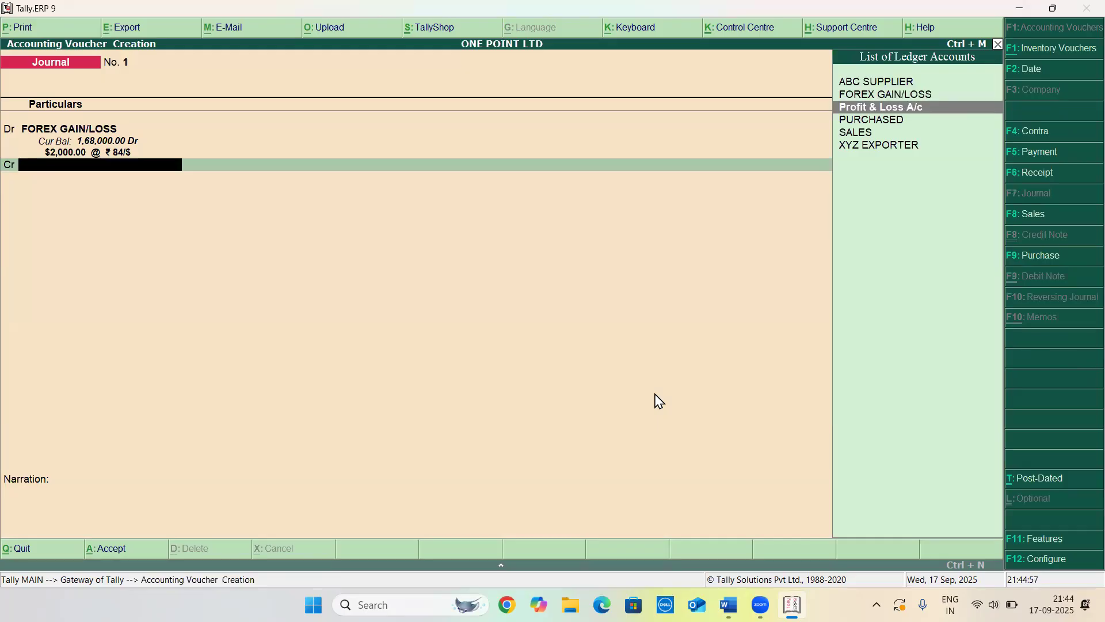
{"action": "key", "text": "Down"}
{"action": "key", "text": "Return"}
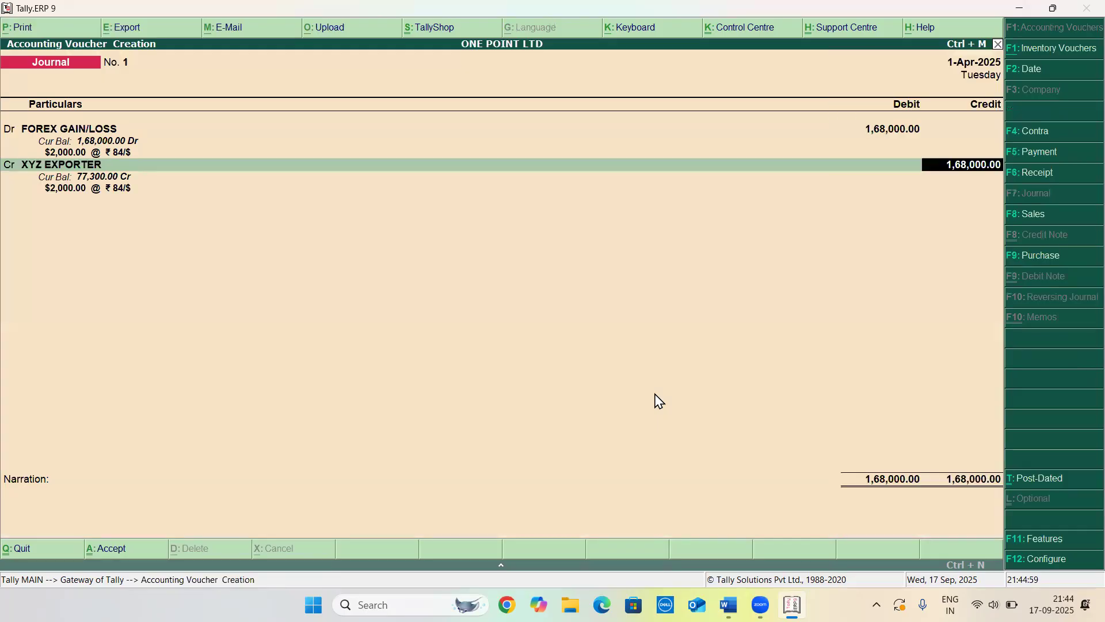
Credit XYZ EXPORTER with $2,000 at a rate of ₹82.5/$
{"action": "type", "text": "$"}
{"action": "type", "text": "1"}
{"action": "key", "text": "BackSpace"}
{"action": "type", "text": "2000"}
{"action": "key", "text": "Return"}
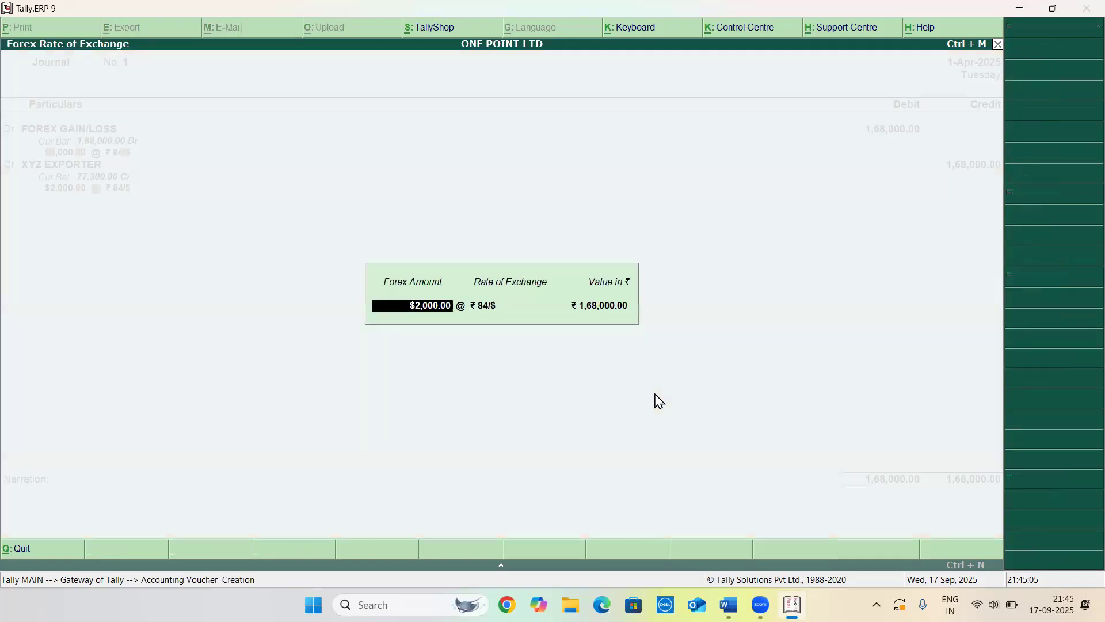
{"action": "key", "text": "Return"}
{"action": "type", "text": "82.5/$"}
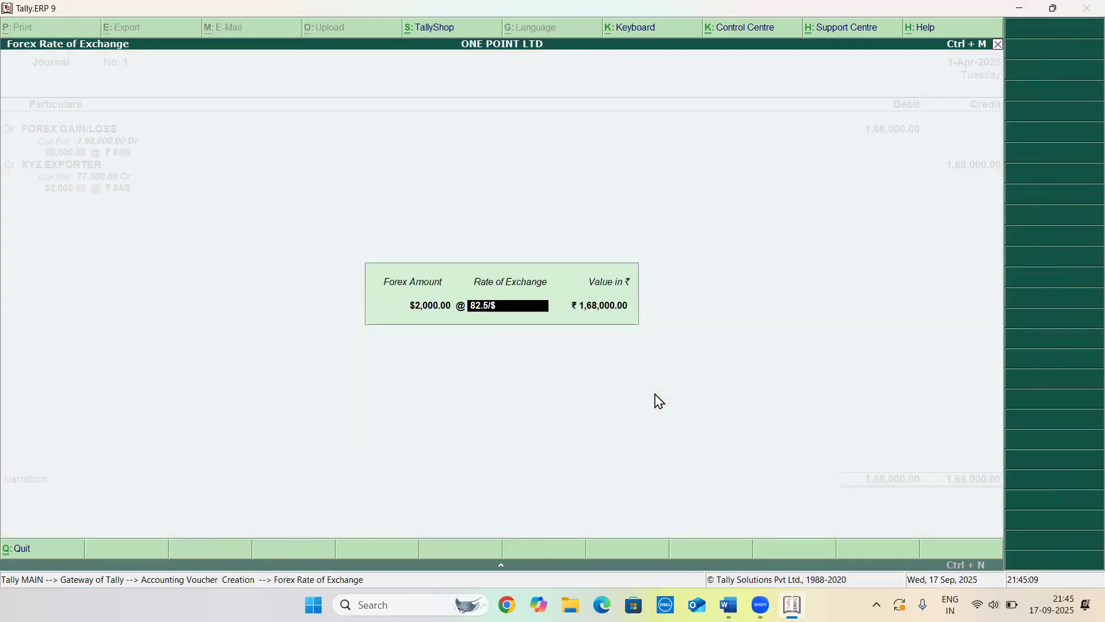
{"action": "key", "text": "Return"}
{"action": "key", "text": "Return"}
{"action": "key", "text": "Return"}
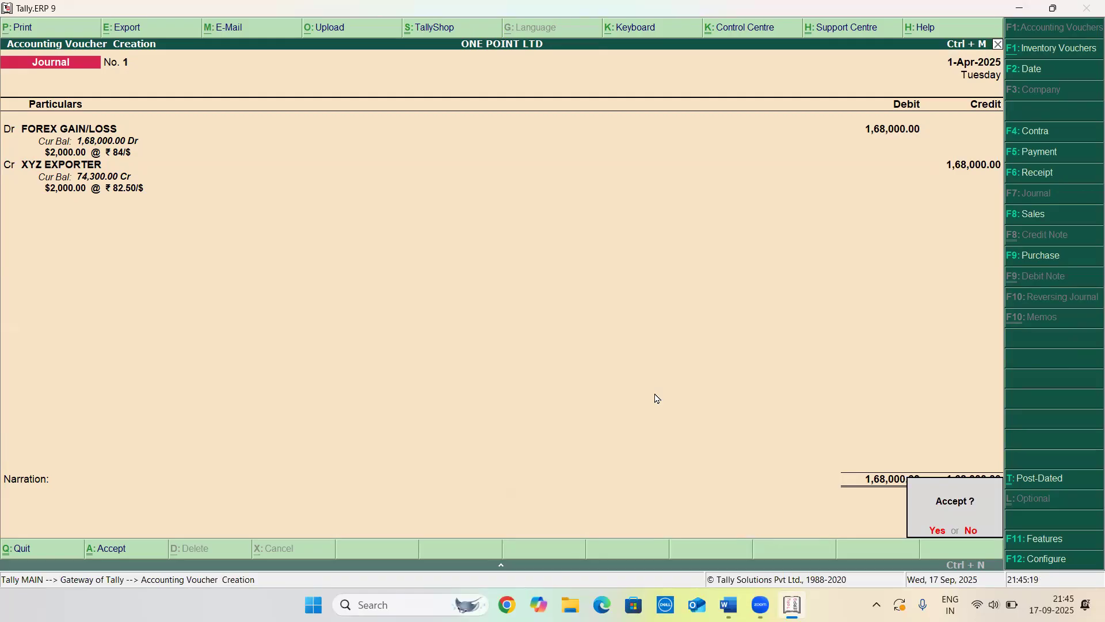
Decline saving and change the credit ledger to ABC SUPPLIER
{"action": "key", "text": "Return"}
{"action": "key", "text": "Return"}
{"action": "key", "text": "Return"}
{"action": "key", "text": "Return"}
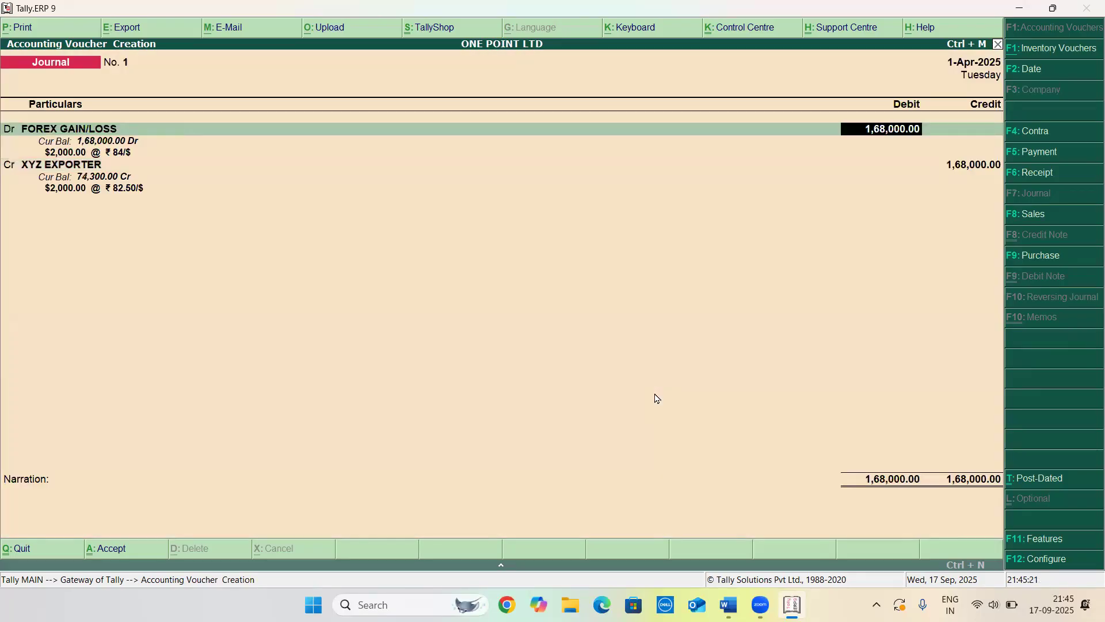
{"action": "key", "text": "Return"}
{"action": "key", "text": "Return"}
{"action": "key", "text": "Return"}
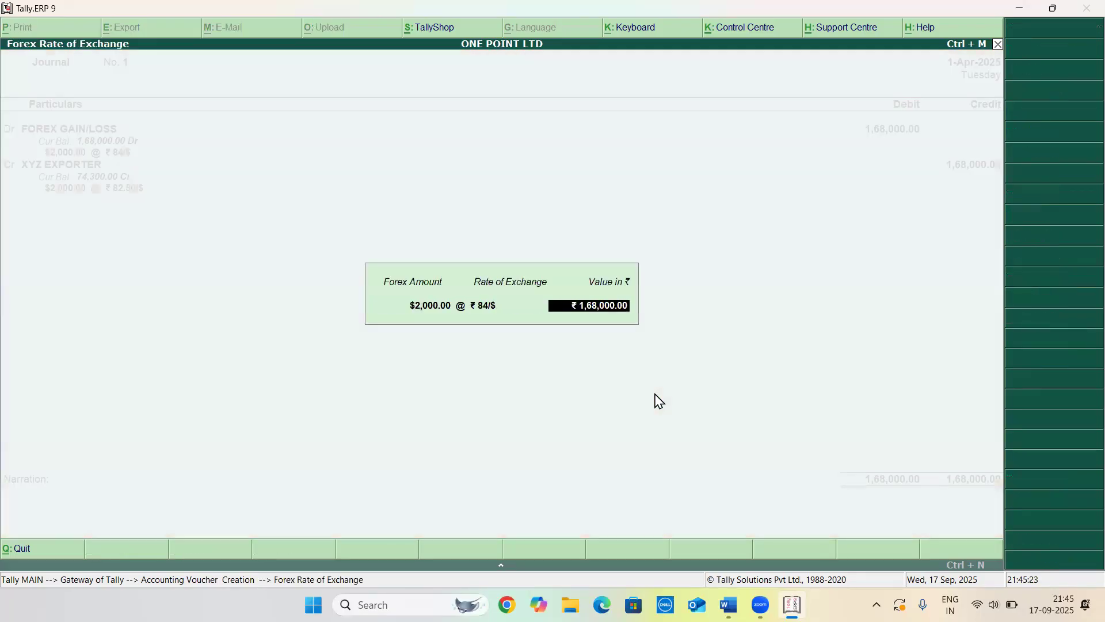
{"action": "key", "text": "Up"}
{"action": "key", "text": "Up"}
{"action": "key", "text": "Up"}
{"action": "key", "text": "Up"}
{"action": "key", "text": "Up"}
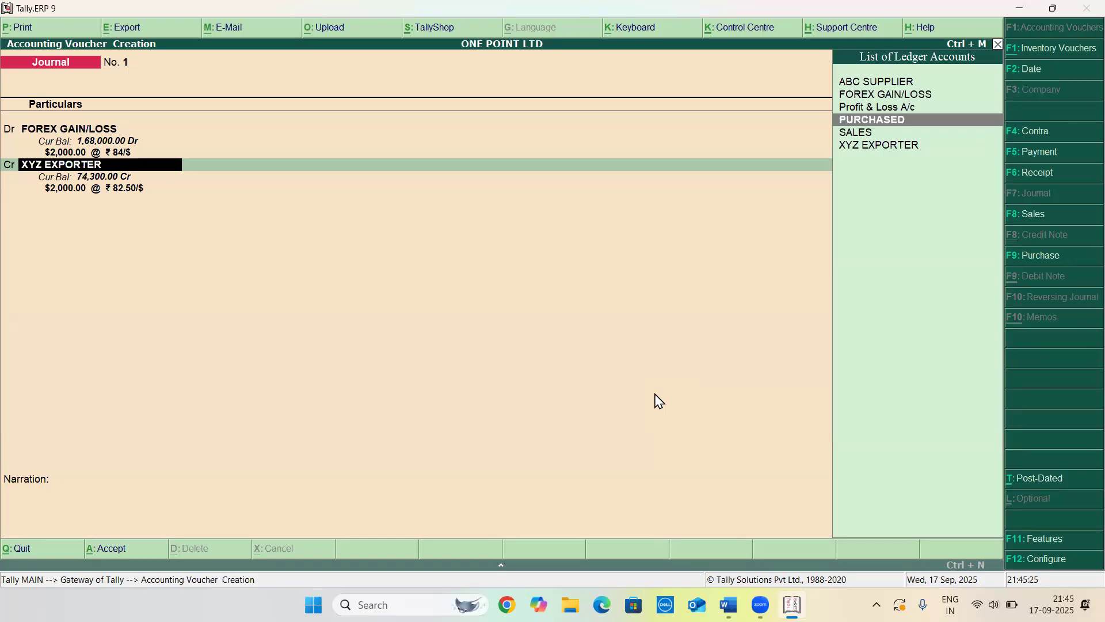
{"action": "key", "text": "Return"}
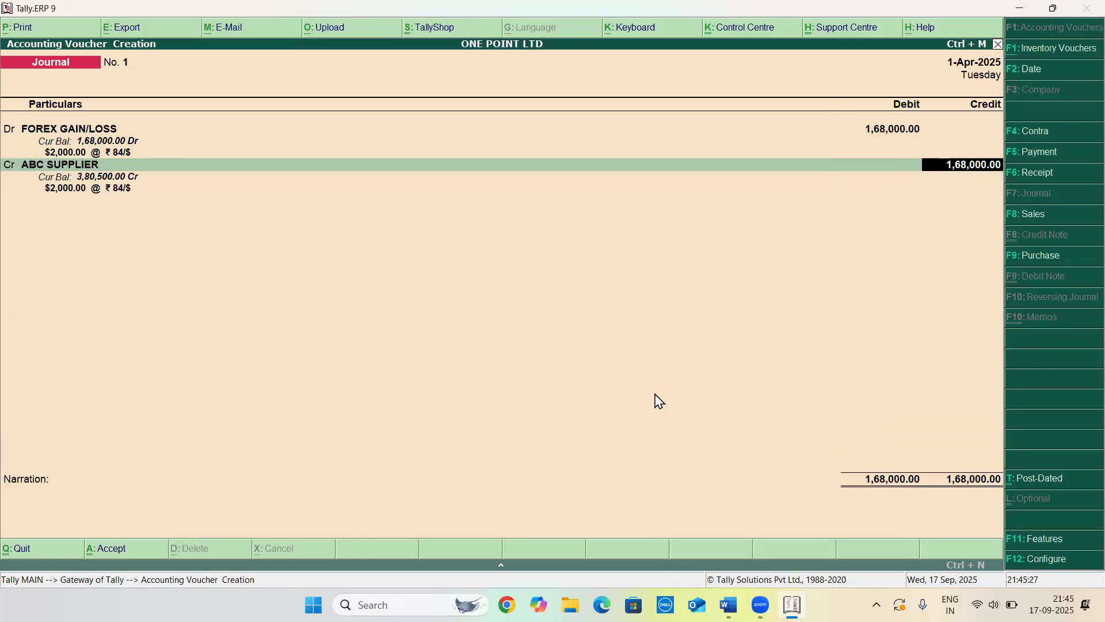
Credit ABC SUPPLIER with $2,000 at ₹82.5/$ and add new bill reference 1 for $2,000 Cr
{"action": "key", "text": "Return"}
{"action": "key", "text": "Return"}
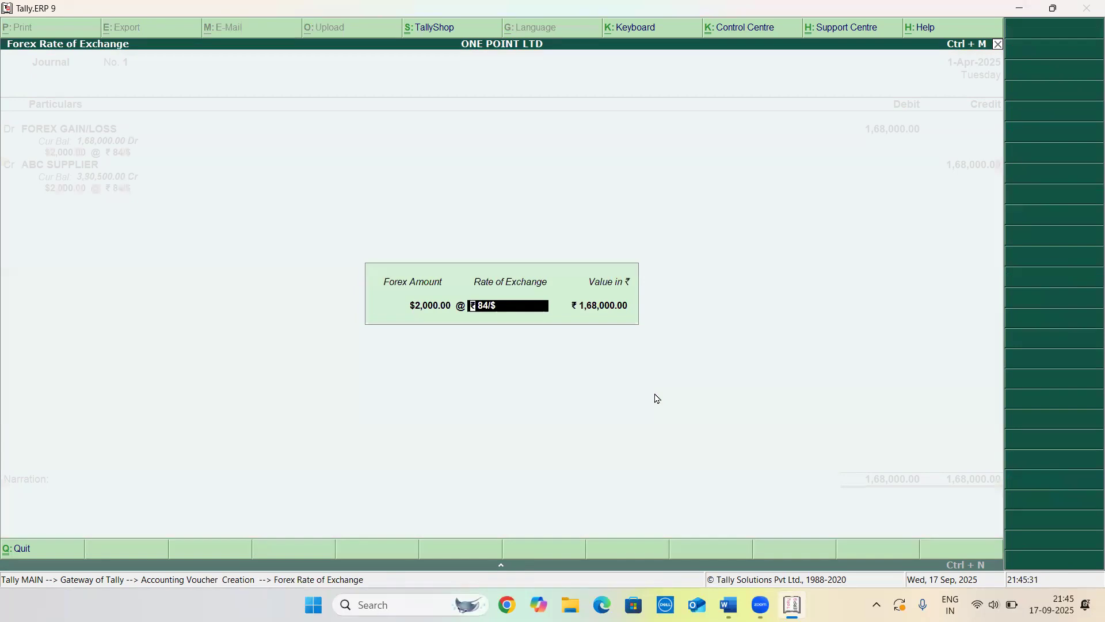
{"action": "type", "text": "82.5"}
{"action": "type", "text": "/"}
{"action": "key", "text": "Return"}
{"action": "key", "text": "Return"}
{"action": "key", "text": "Down"}
{"action": "key", "text": "Return"}
{"action": "key", "text": "Return"}
{"action": "key", "text": "Return"}
Confirm the ABC SUPPLIER line at ₹84/$ and save the journal voucher
{"action": "key", "text": "Return"}
{"action": "key", "text": "Return"}
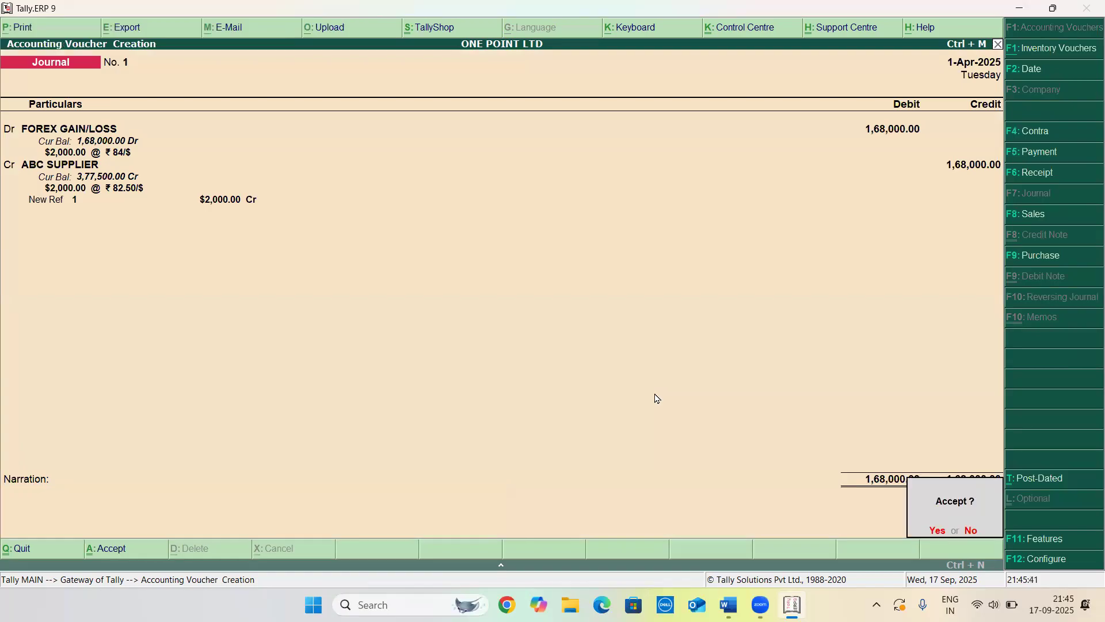
{"action": "key", "text": "Return"}
{"action": "key", "text": "Return"}
{"action": "key", "text": "Return"}
{"action": "key", "text": "Return"}
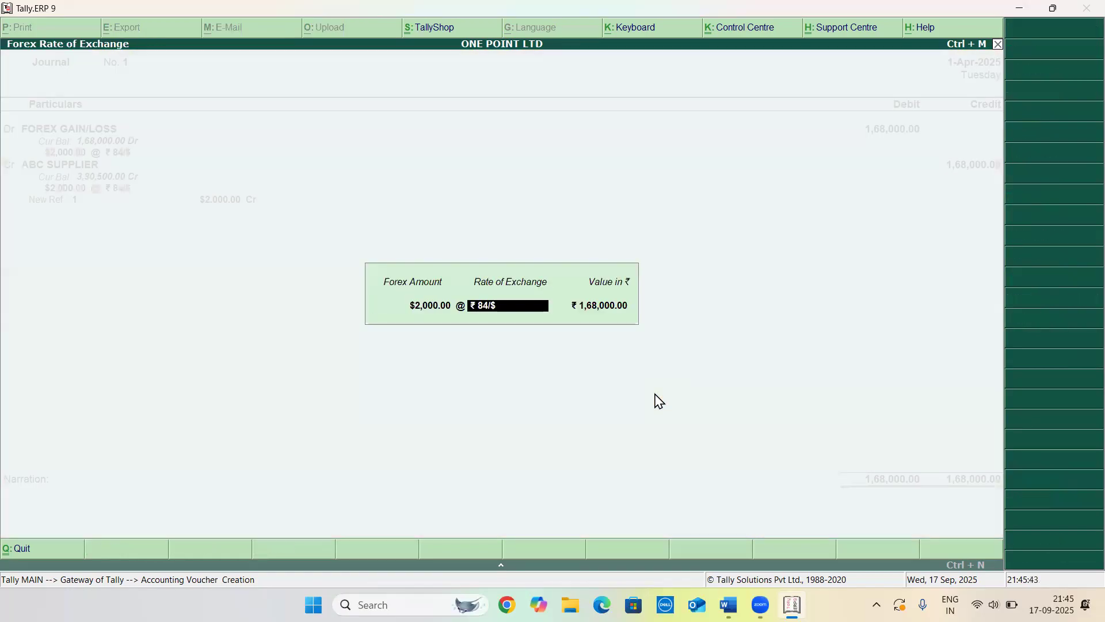
{"action": "key", "text": "Return"}
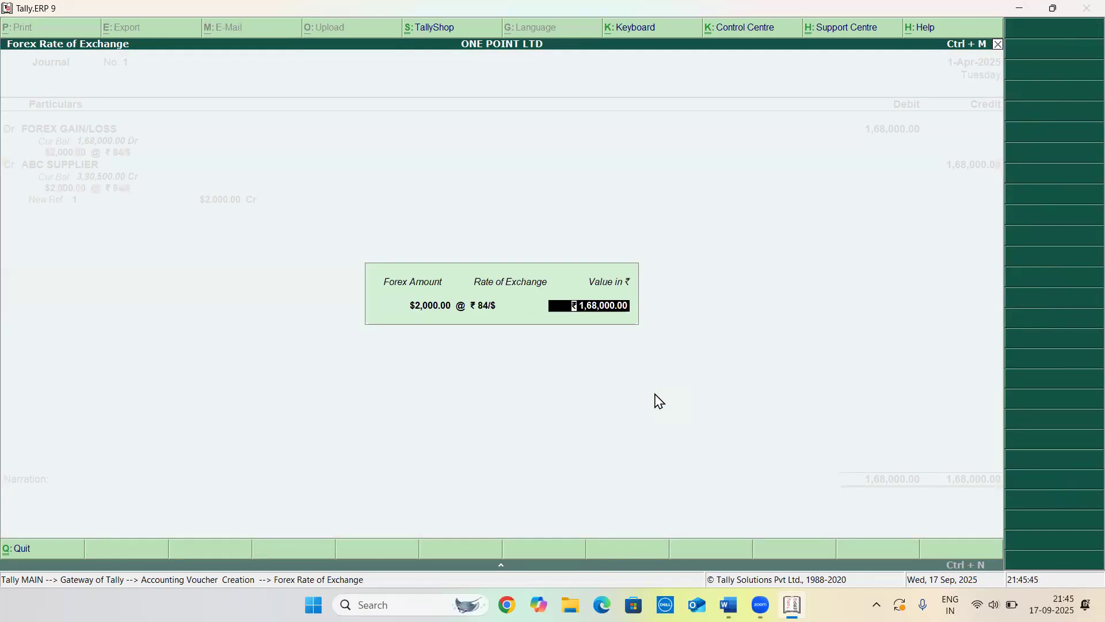
{"action": "key", "text": "Return"}
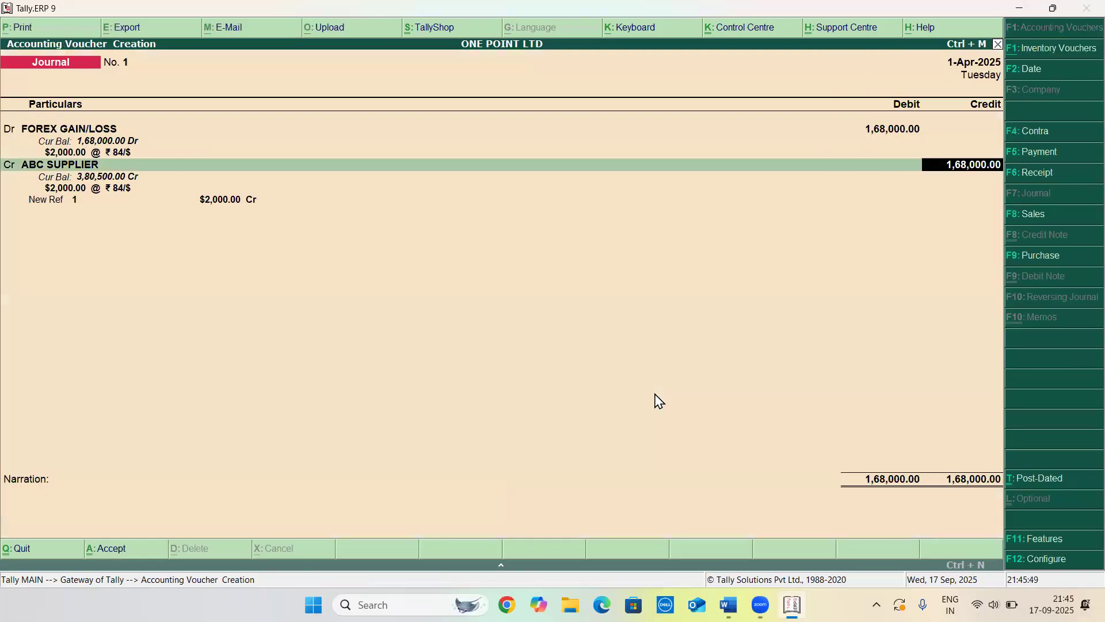
{"action": "key", "text": "Return"}
{"action": "key", "text": "Return"}
{"action": "key", "text": "Return"}
{"action": "key", "text": "Return"}
{"action": "key", "text": "Return"}
{"action": "key", "text": "Return"}
{"action": "key", "text": "Return"}
{"action": "key", "text": "Return"}
{"action": "key", "text": "Return"}
{"action": "key", "text": "Return"}
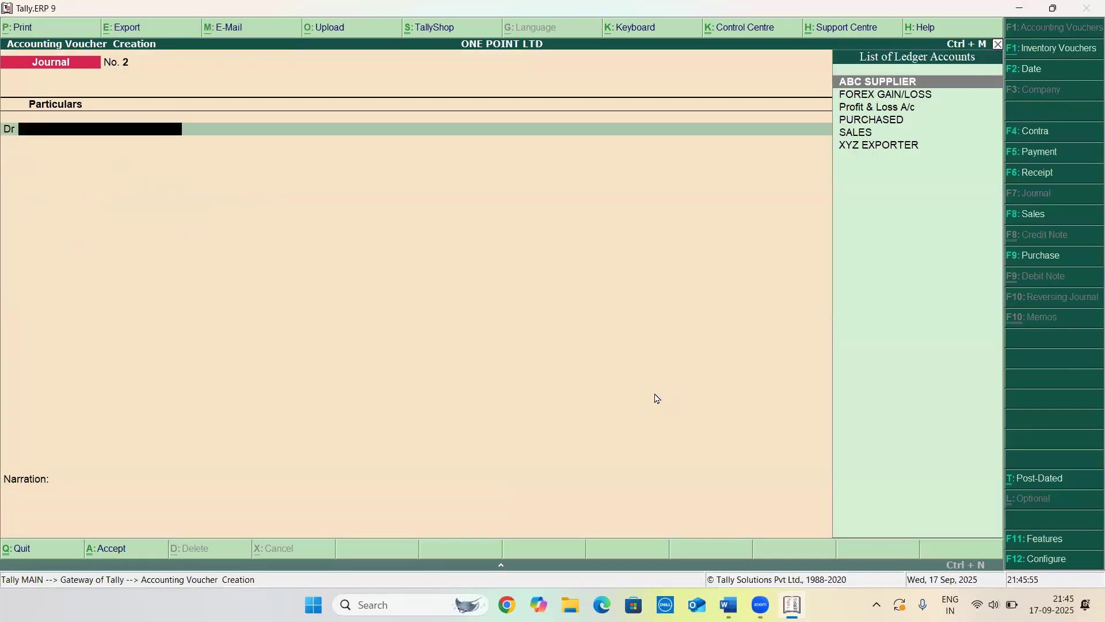
Open the Day Book and open the FOREX GAIN/LOSS journal voucher for alteration
{"action": "key", "text": "Escape"}
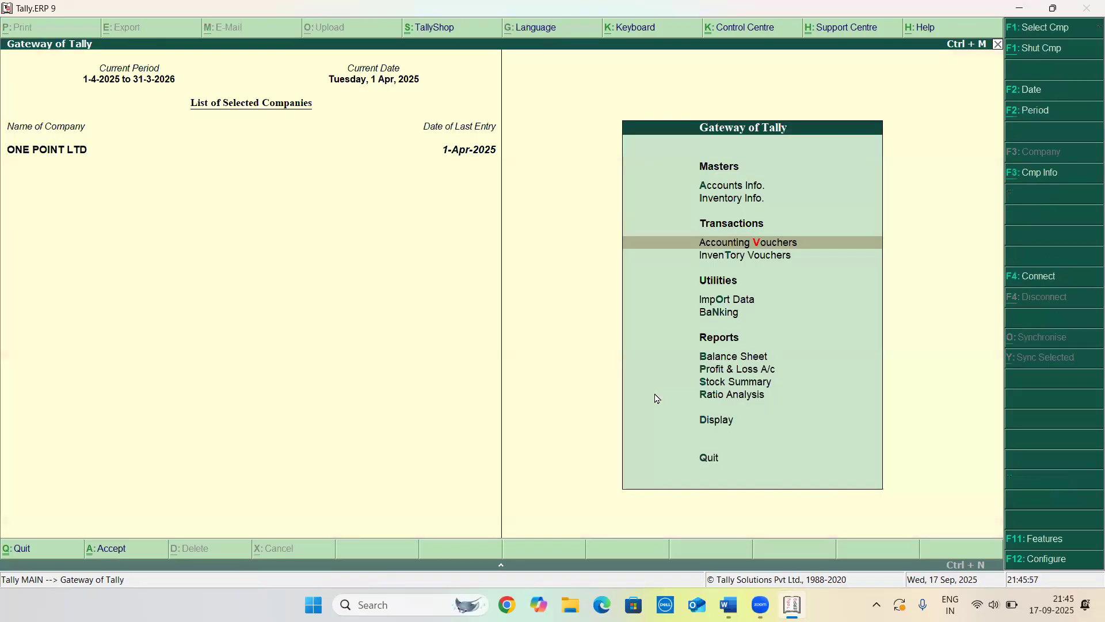
{"action": "key", "text": "d"}
{"action": "key", "text": "y"}
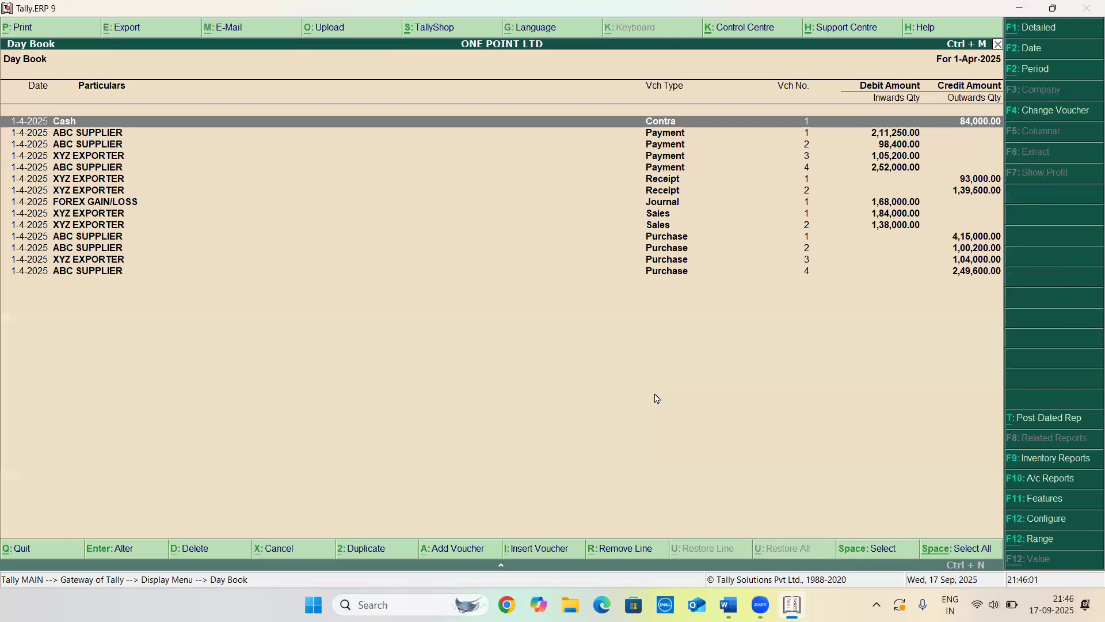
{"action": "key", "text": "Down"}
{"action": "key", "text": "Down"}
{"action": "key", "text": "Down"}
{"action": "key", "text": "Down"}
{"action": "key", "text": "Down"}
{"action": "key", "text": "Down"}
{"action": "key", "text": "Down"}
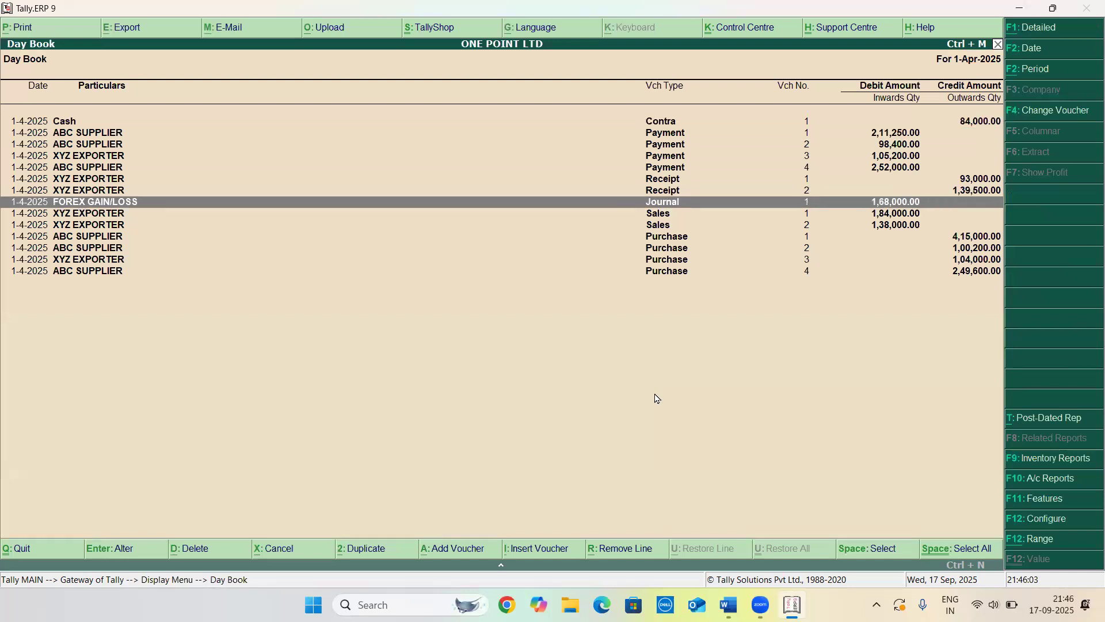
{"action": "key", "text": "Return"}
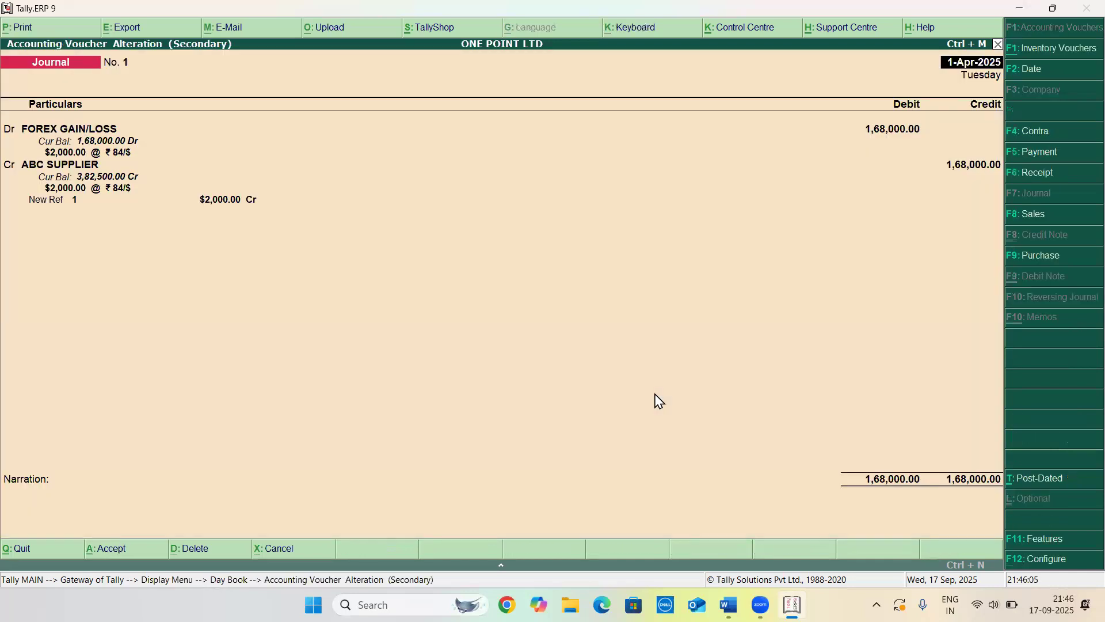
Accept the FOREX GAIN/LOSS journal unchanged and leave the Day Book for the Gateway of Tally
{"action": "key", "text": "Return"}
{"action": "key", "text": "Return"}
{"action": "key", "text": "Return"}
{"action": "key", "text": "Return"}
{"action": "key", "text": "Return"}
{"action": "key", "text": "Return"}
{"action": "key", "text": "Return"}
{"action": "key", "text": "Return"}
{"action": "key", "text": "Return"}
{"action": "key", "text": "Return"}
{"action": "key", "text": "Return"}
{"action": "key", "text": "Return"}
{"action": "key", "text": "Return"}
{"action": "key", "text": "Return"}
{"action": "key", "text": "Return"}
{"action": "key", "text": "Return"}
{"action": "key", "text": "Return"}
{"action": "key", "text": "Return"}
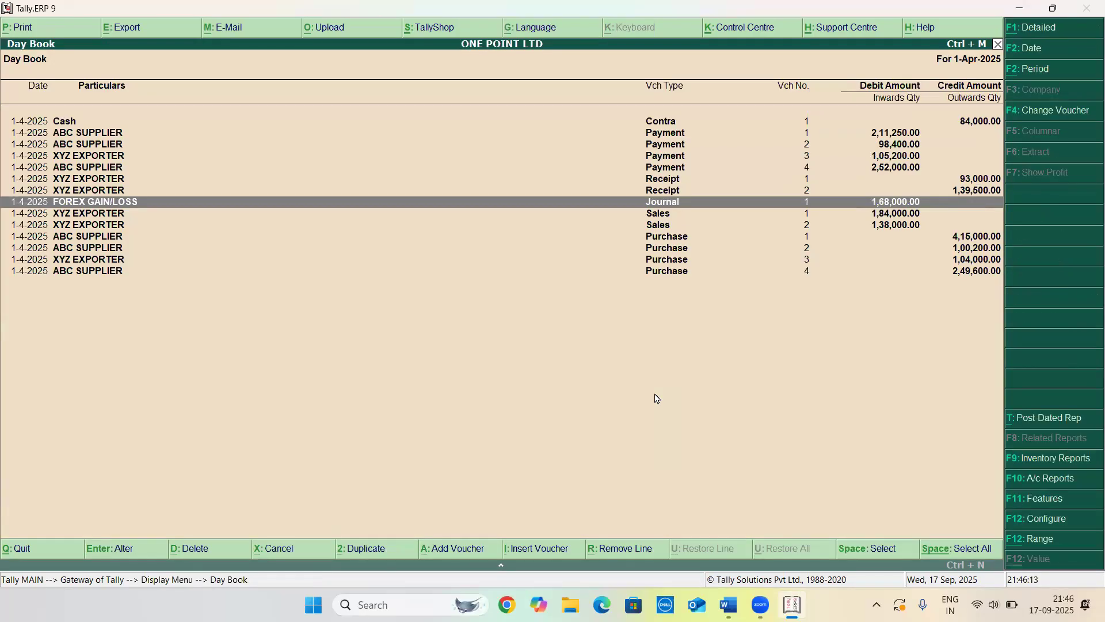
{"action": "key", "text": "Escape"}
{"action": "key", "text": "Escape"}
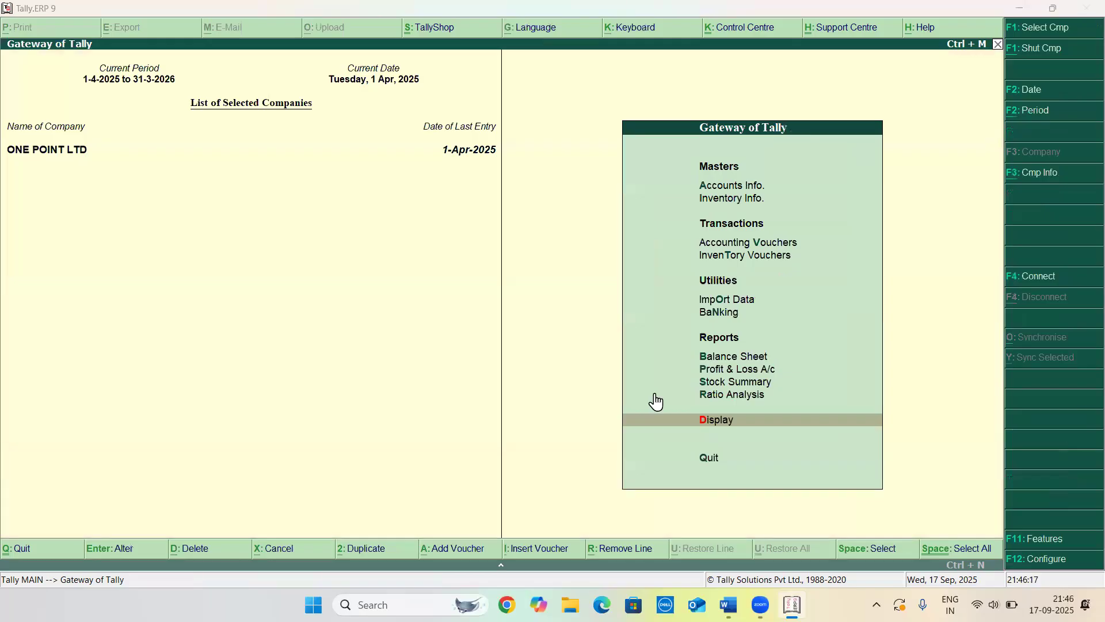
Enable debit and credit notes in the company's accounting features, recording both credit and debit notes in invoice mode
{"action": "key", "text": "alt+Tab"}
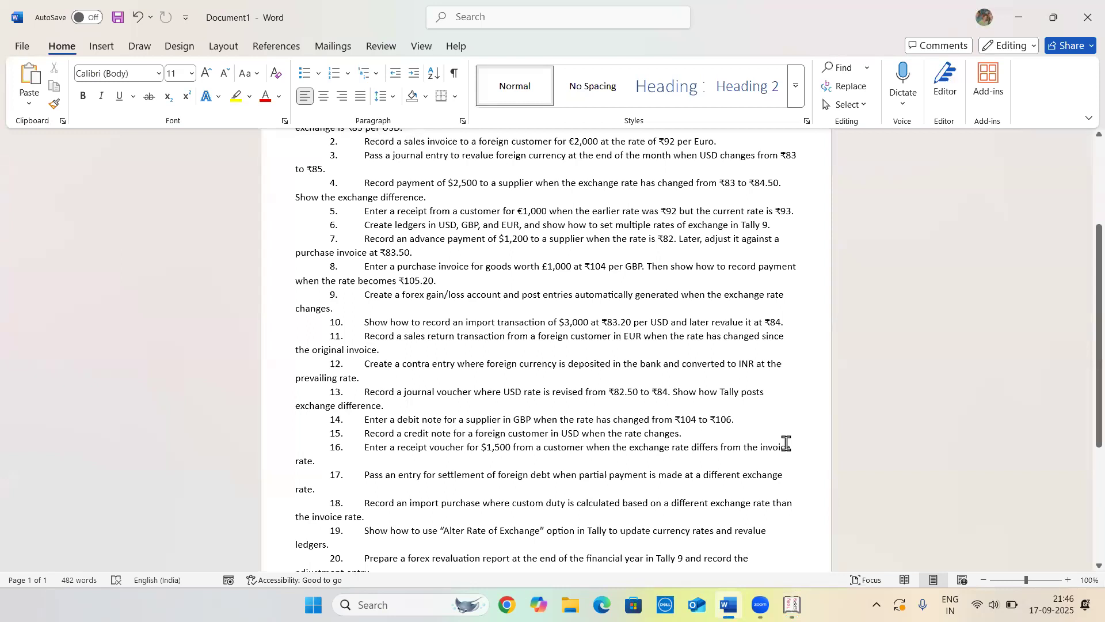
{"action": "key", "text": "alt+Tab"}
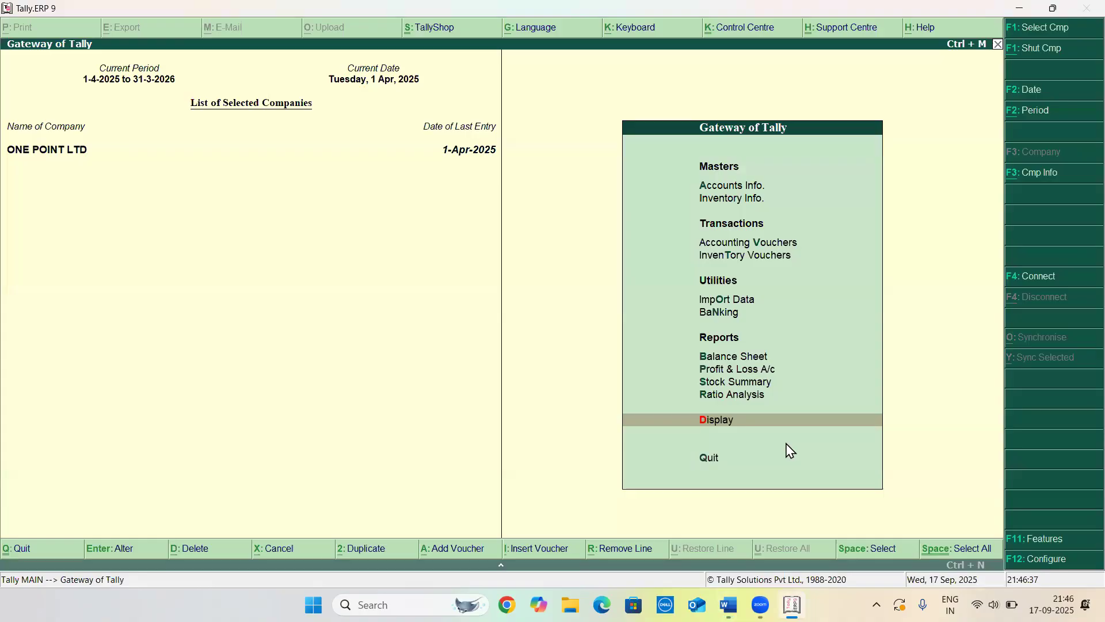
{"action": "key", "text": "F11"}
{"action": "key", "text": "Return"}
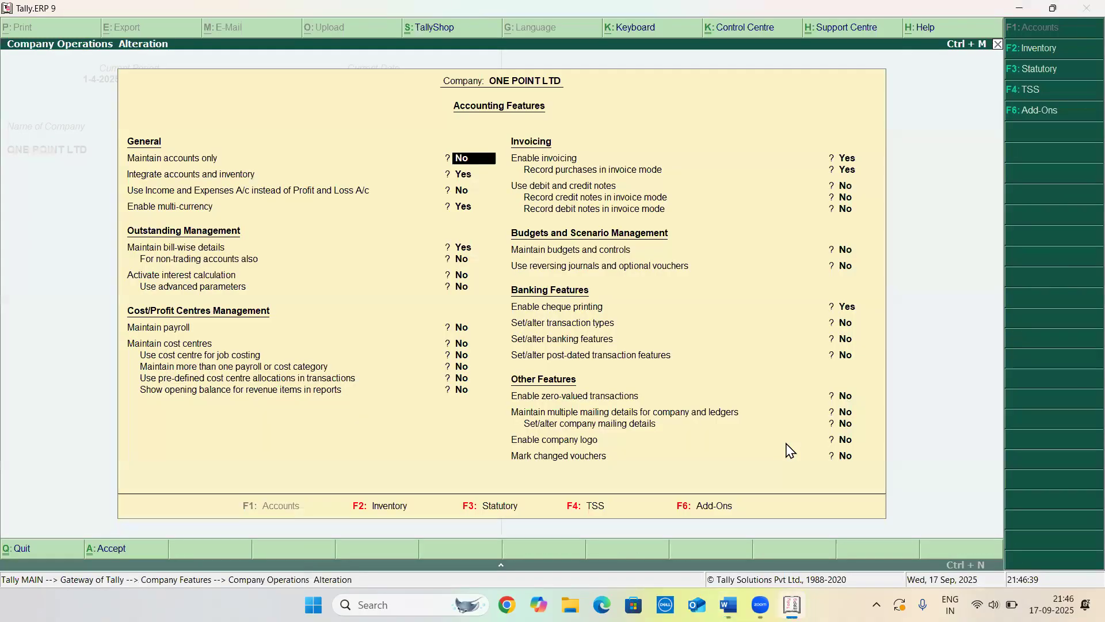
{"action": "key", "text": "Down"}
{"action": "key", "text": "Down"}
{"action": "key", "text": "Down"}
{"action": "key", "text": "Down"}
{"action": "key", "text": "Down"}
{"action": "key", "text": "Down"}
{"action": "key", "text": "Down"}
{"action": "key", "text": "Down"}
{"action": "key", "text": "Down"}
{"action": "key", "text": "Down"}
{"action": "key", "text": "Down"}
{"action": "key", "text": "Down"}
{"action": "key", "text": "Up"}
{"action": "key", "text": "y"}
{"action": "key", "text": "y"}
{"action": "key", "text": "y"}
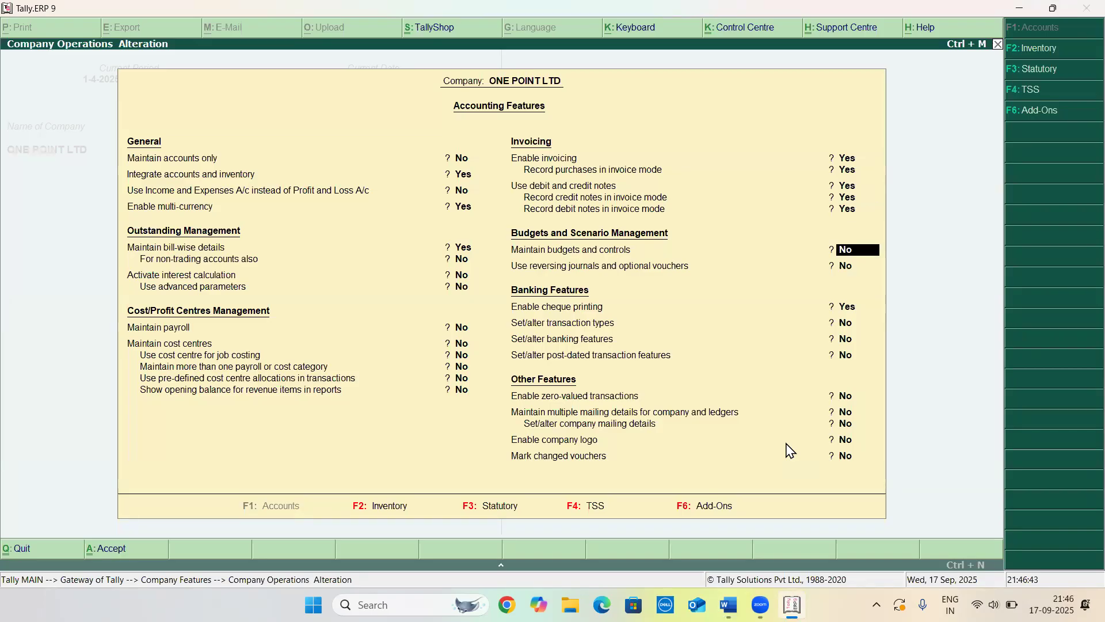
{"action": "key", "text": "ctrl+a"}
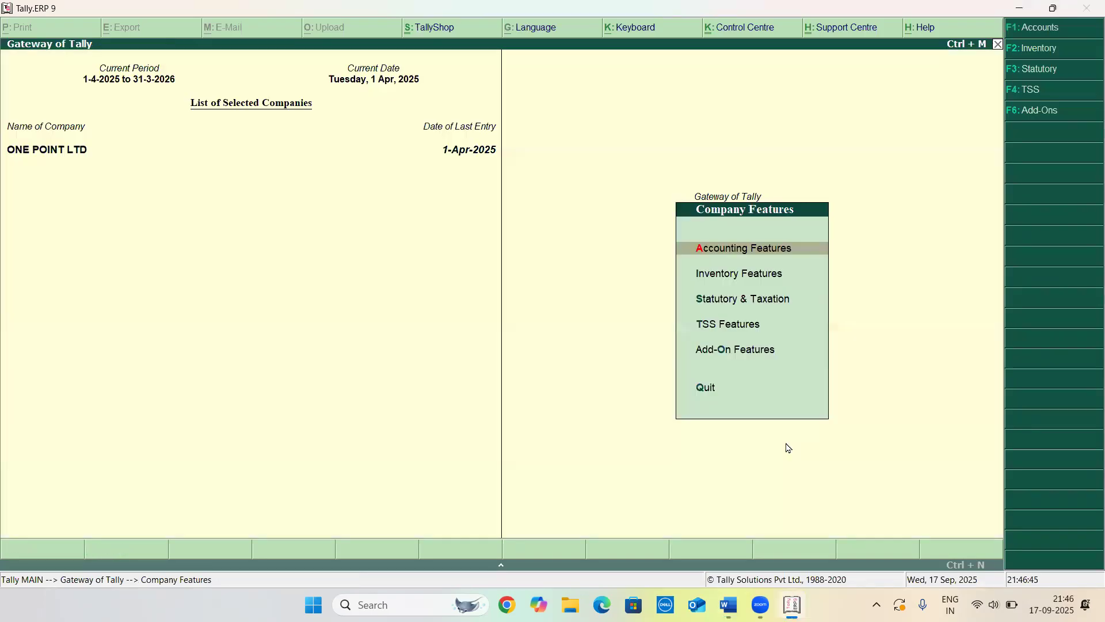
{"action": "key", "text": "Escape"}
{"action": "key", "text": "Escape"}
{"action": "key", "text": "Escape"}
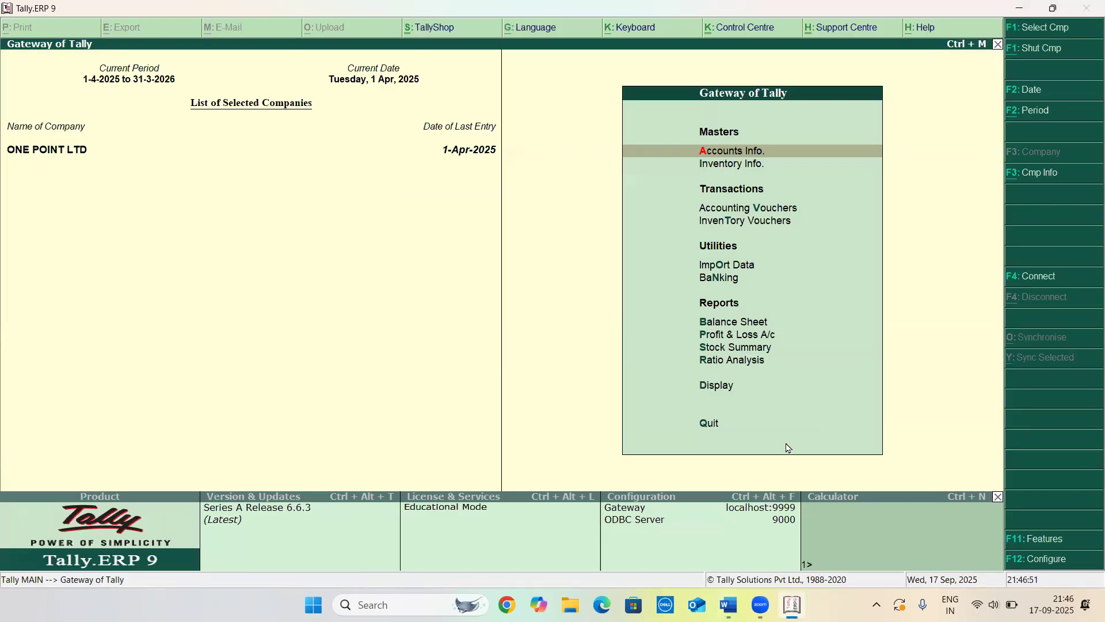
Open a new debit note in invoice mode and select ABC SUPPLIER as the party account
{"action": "key", "text": "Down"}
{"action": "key", "text": "Down"}
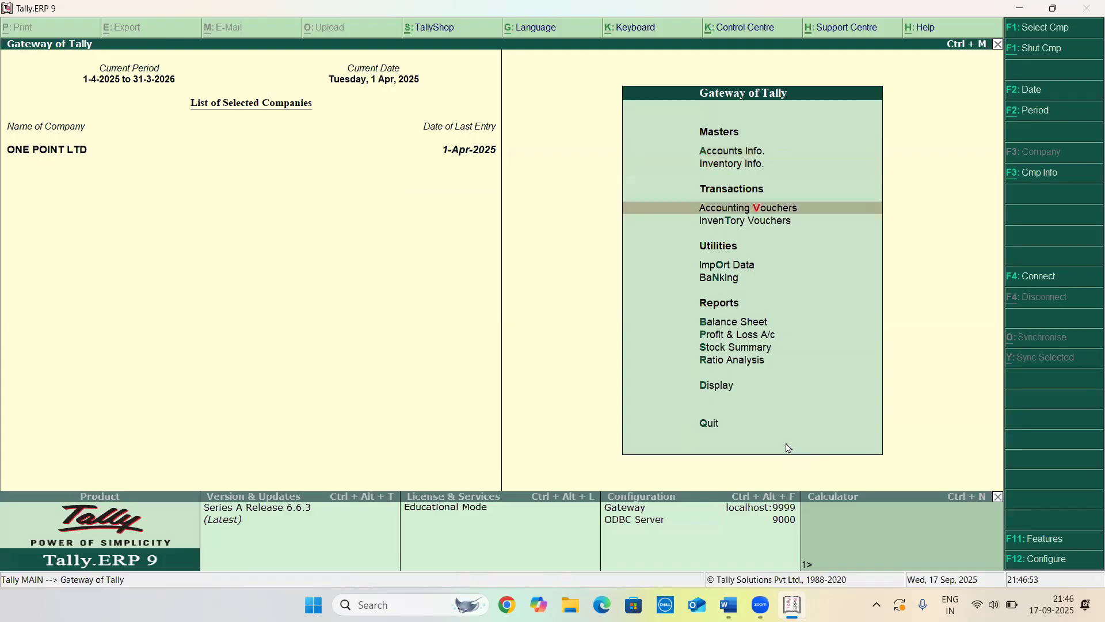
{"action": "key", "text": "Return"}
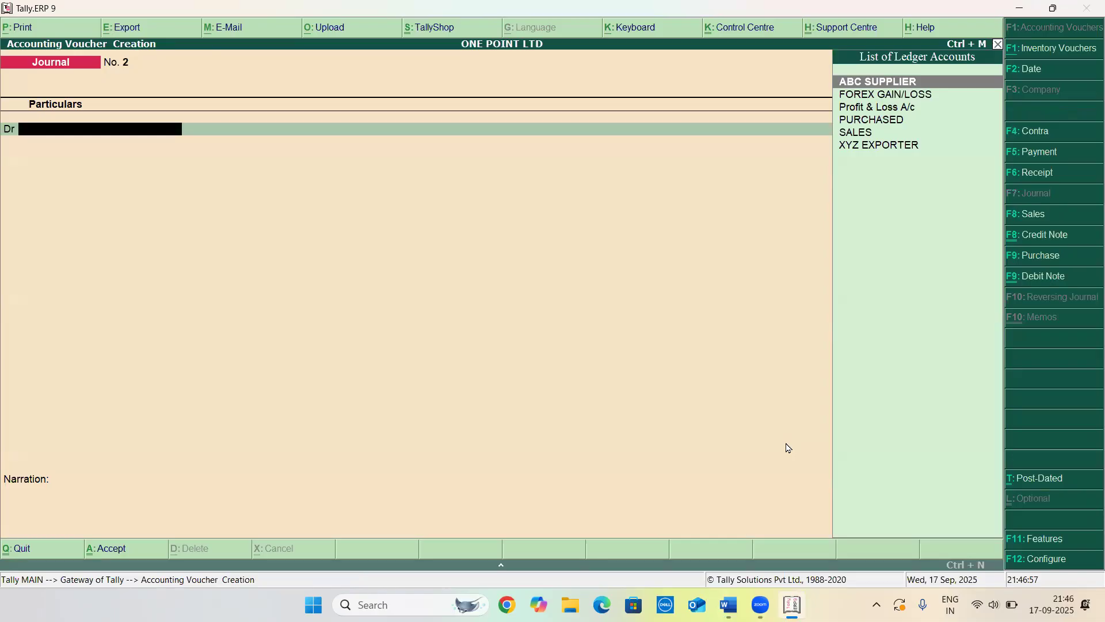
{"action": "key", "text": "ctrl+F9"}
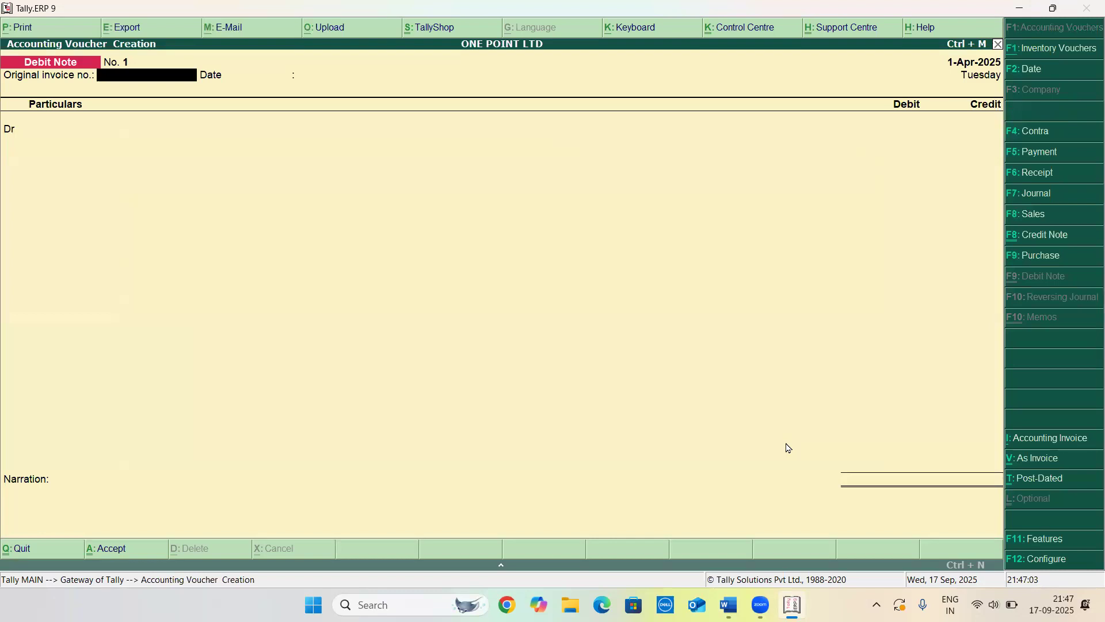
{"action": "key", "text": "ctrl+v"}
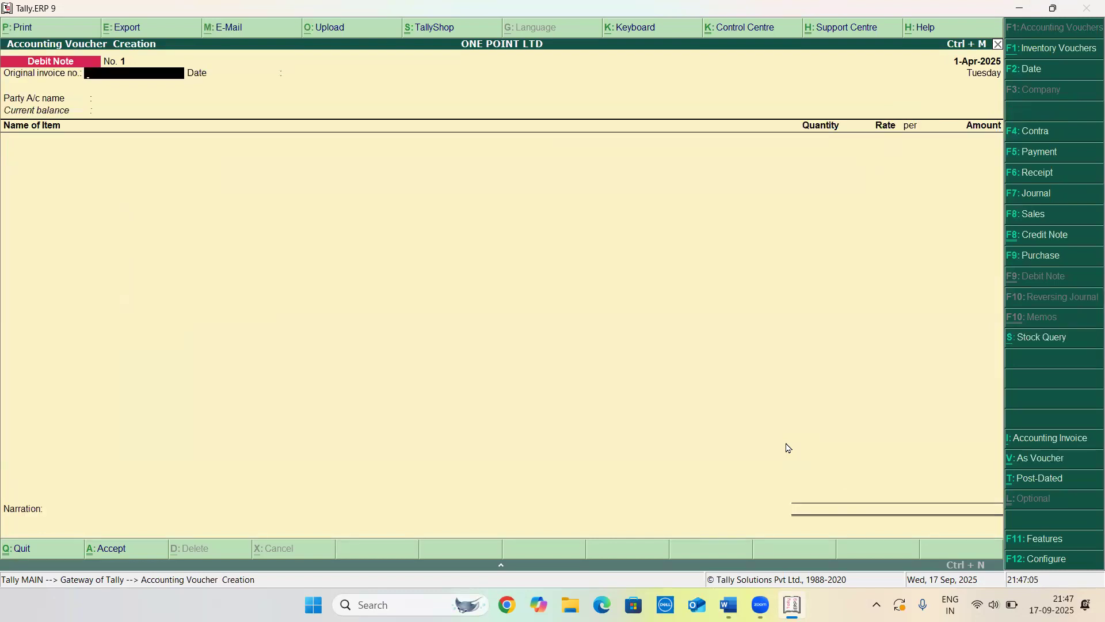
{"action": "key", "text": "Return"}
{"action": "key", "text": "Return"}
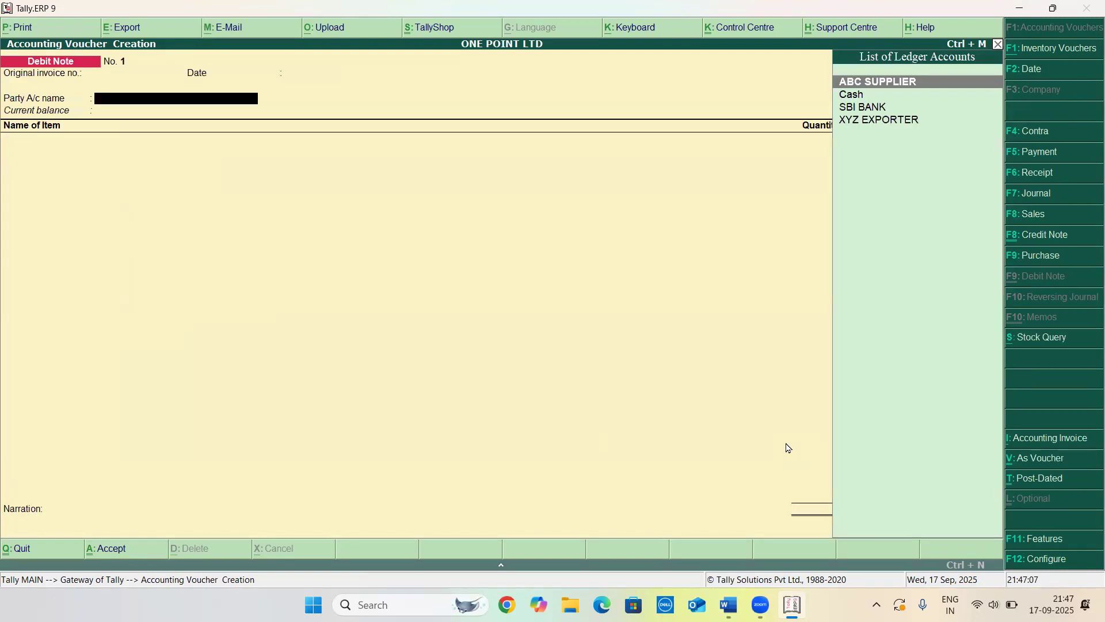
{"action": "key", "text": "Return"}
{"action": "key", "text": "ctrl+a"}
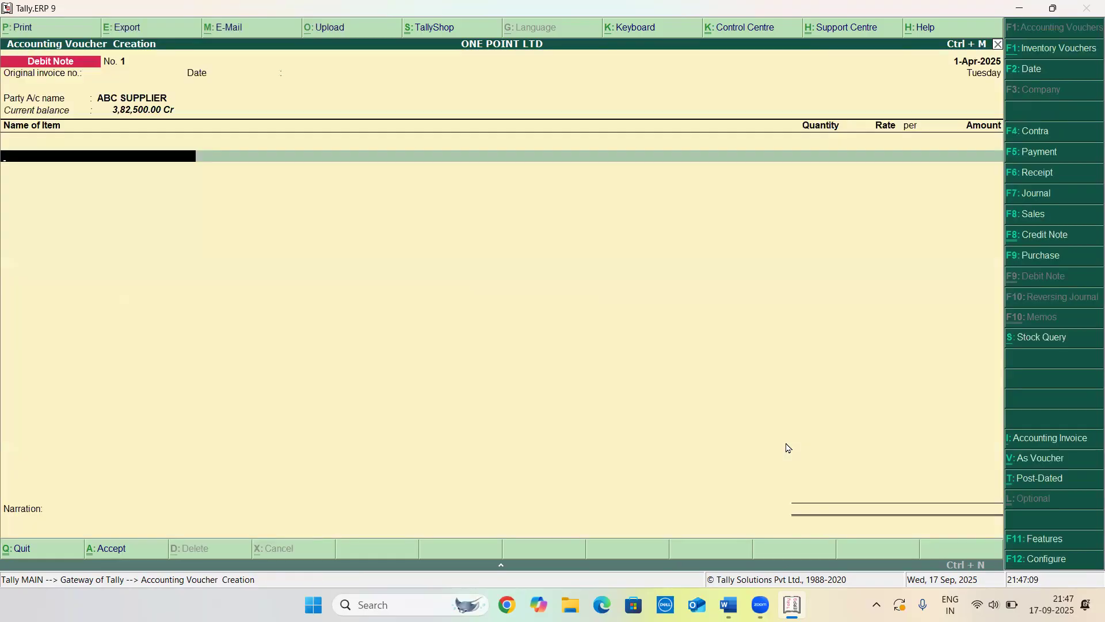
Add 10 NOS of the MOUSE stock item to the debit note at a rate of €100
{"action": "type", "text": "MO"}
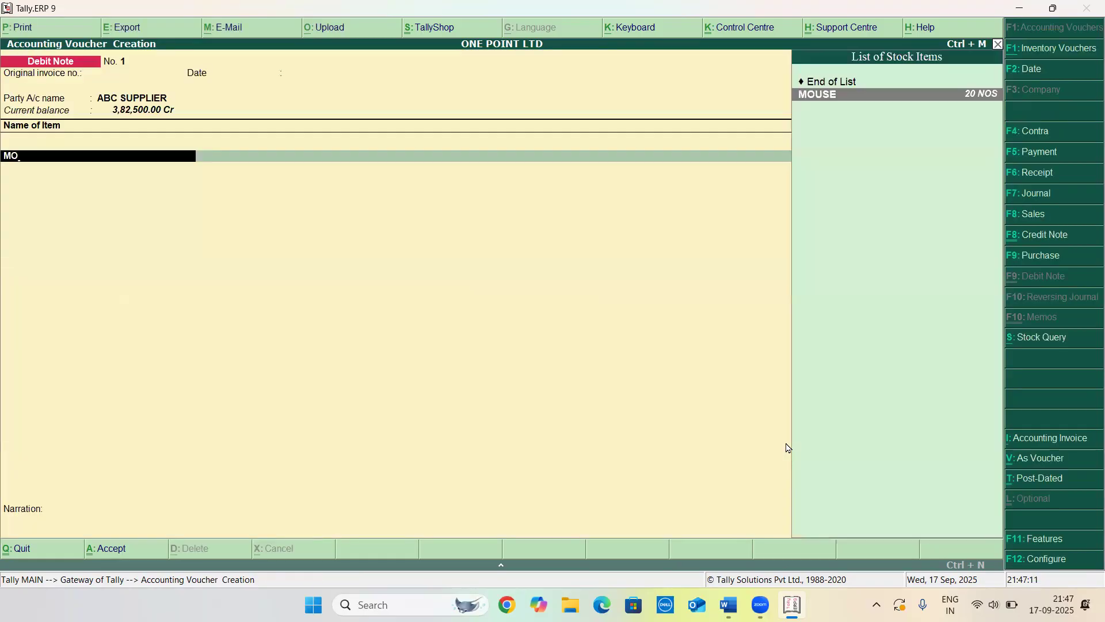
{"action": "key", "text": "Return"}
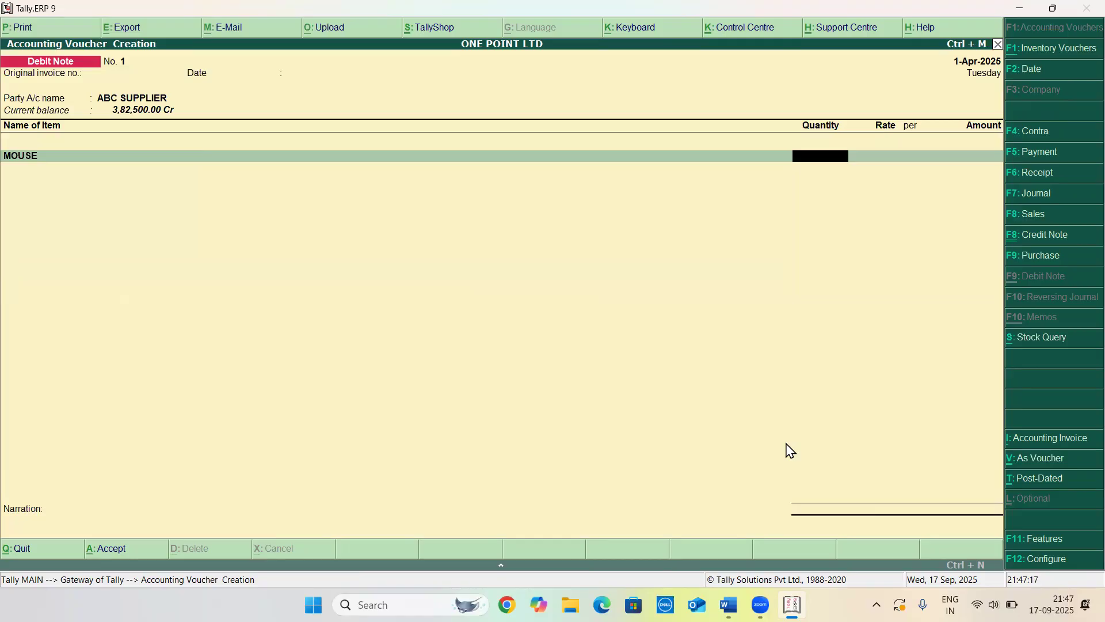
{"action": "type", "text": "10"}
{"action": "key", "text": "Return"}
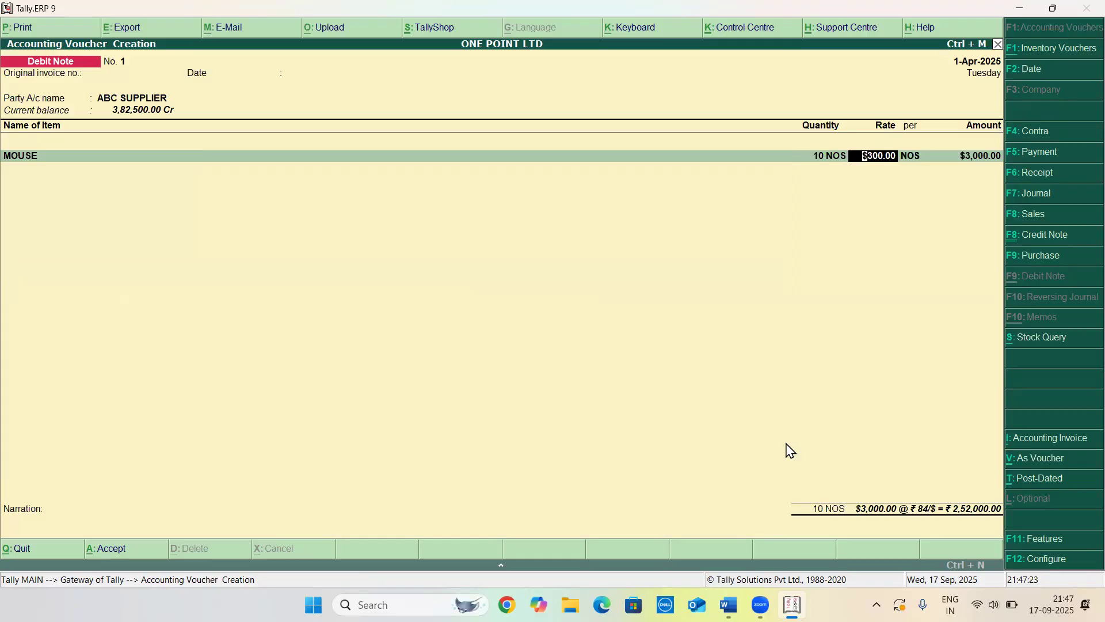
{"action": "type", "text": "€100"}
{"action": "key", "text": "Return"}
{"action": "key", "text": "Return"}
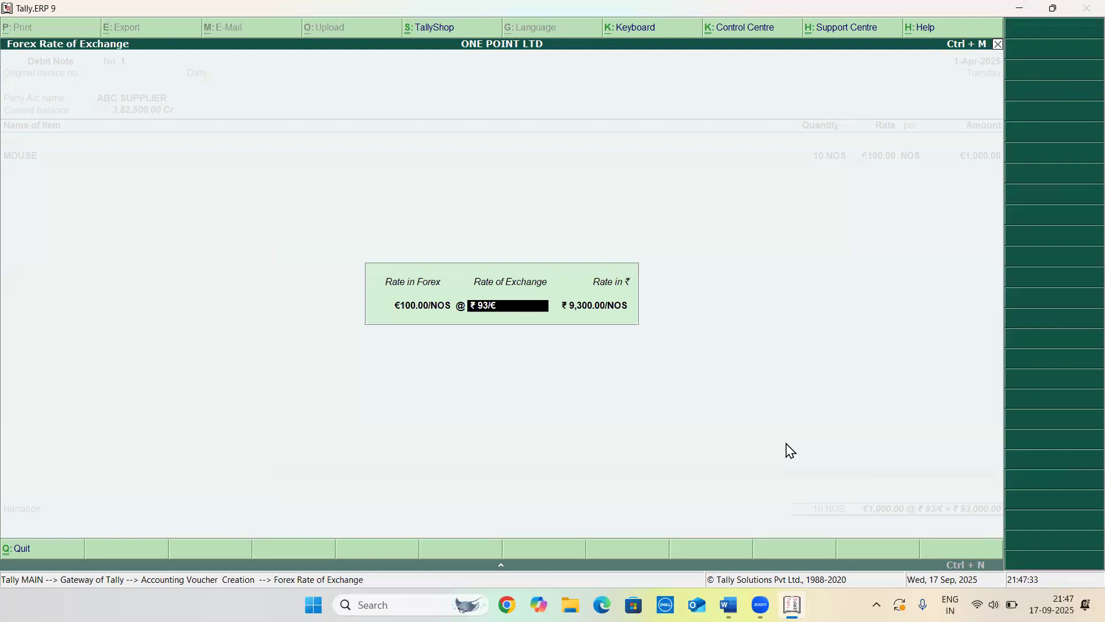
Set the forex rate of exchange for the MOUSE line to ₹106/€
{"action": "type", "text": "106"}
{"action": "key", "text": "BackSpace"}
{"action": "key", "text": "BackSpace"}
{"action": "key", "text": "BackSpace"}
{"action": "type", "text": "106/"}
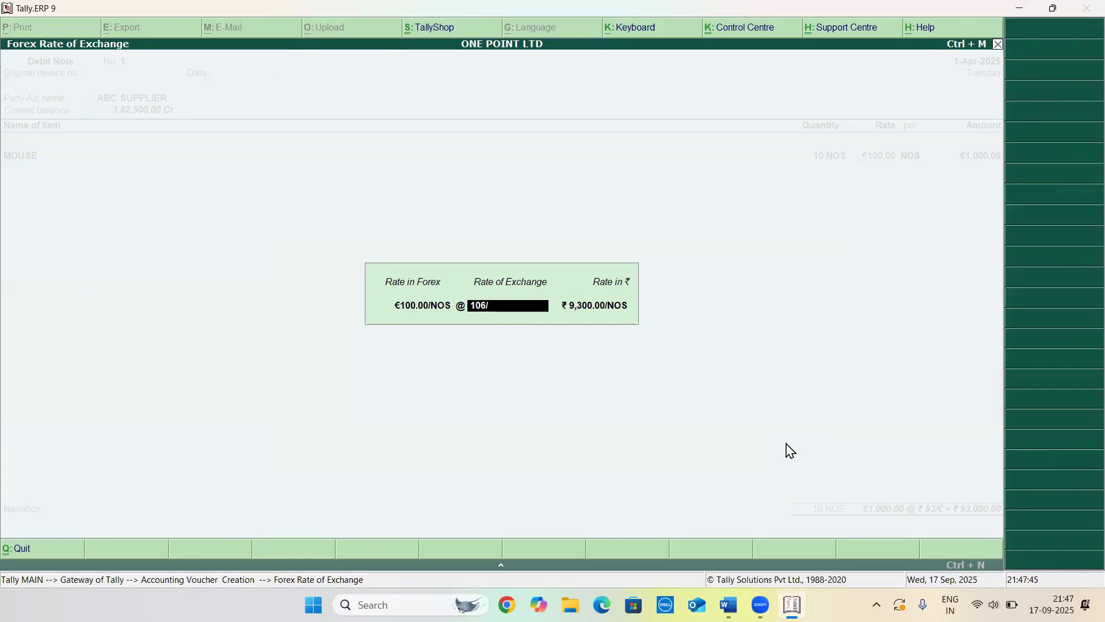
{"action": "key", "text": "Return"}
Adjust the bill-wise details against an existing reference, save the debit note and quit voucher entry
{"action": "key", "text": "Return"}
{"action": "key", "text": "Return"}
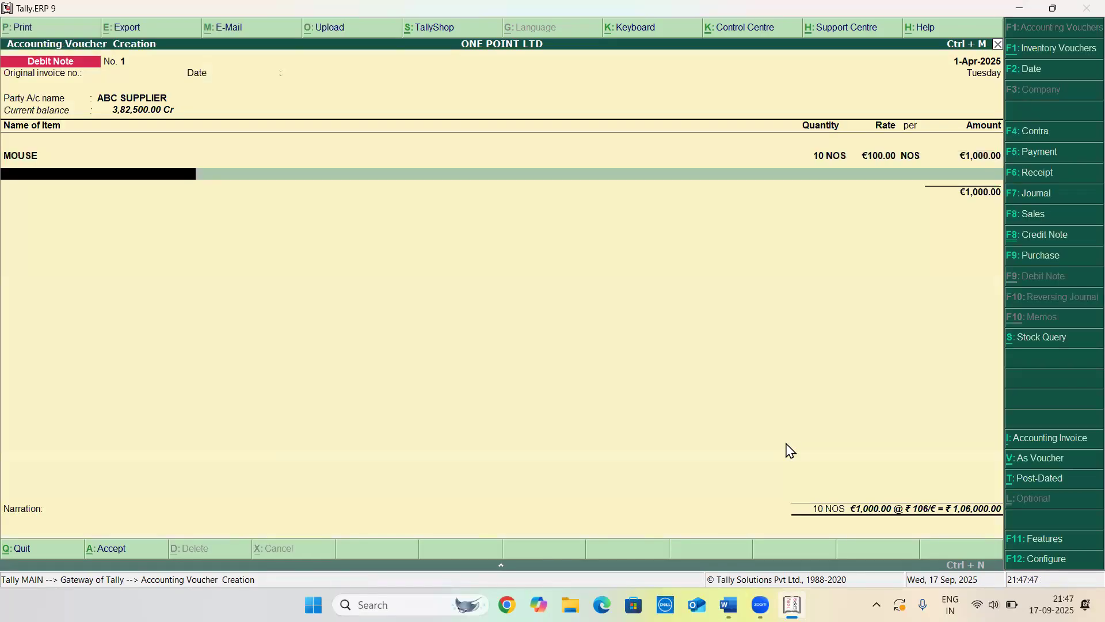
{"action": "key", "text": "Return"}
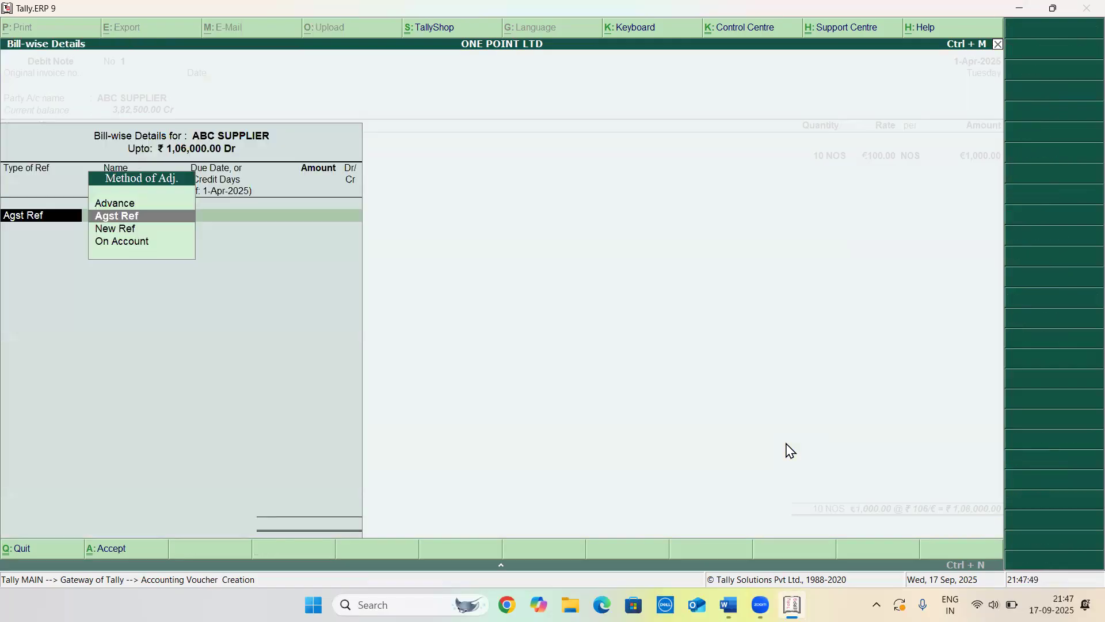
{"action": "key", "text": "Return"}
{"action": "key", "text": "Return"}
{"action": "key", "text": "Return"}
{"action": "key", "text": "Return"}
{"action": "key", "text": "Return"}
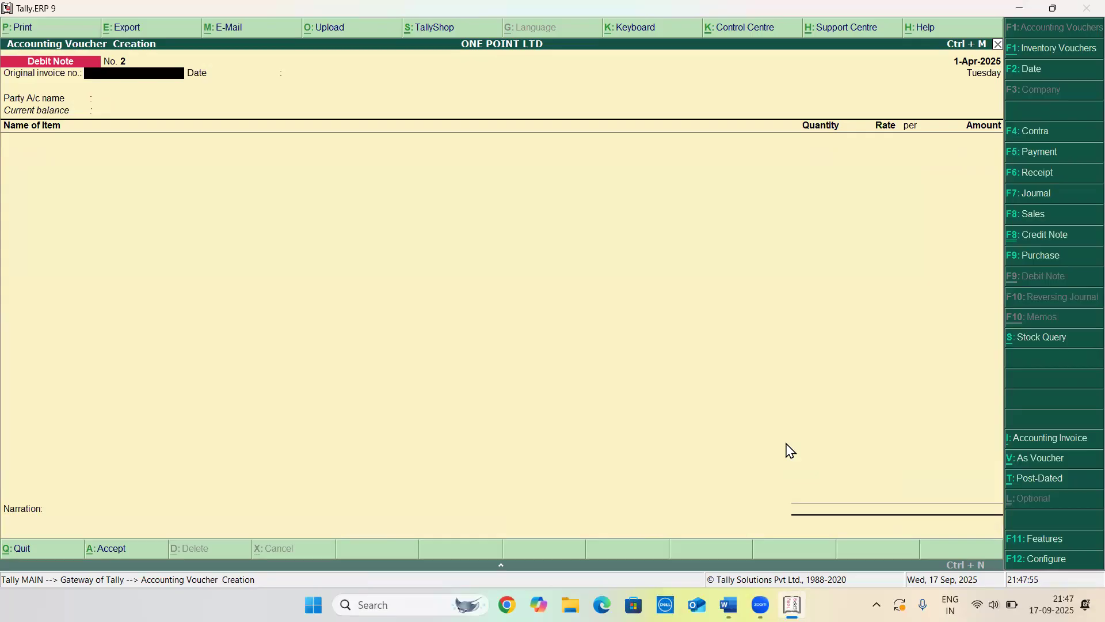
{"action": "key", "text": "Escape"}
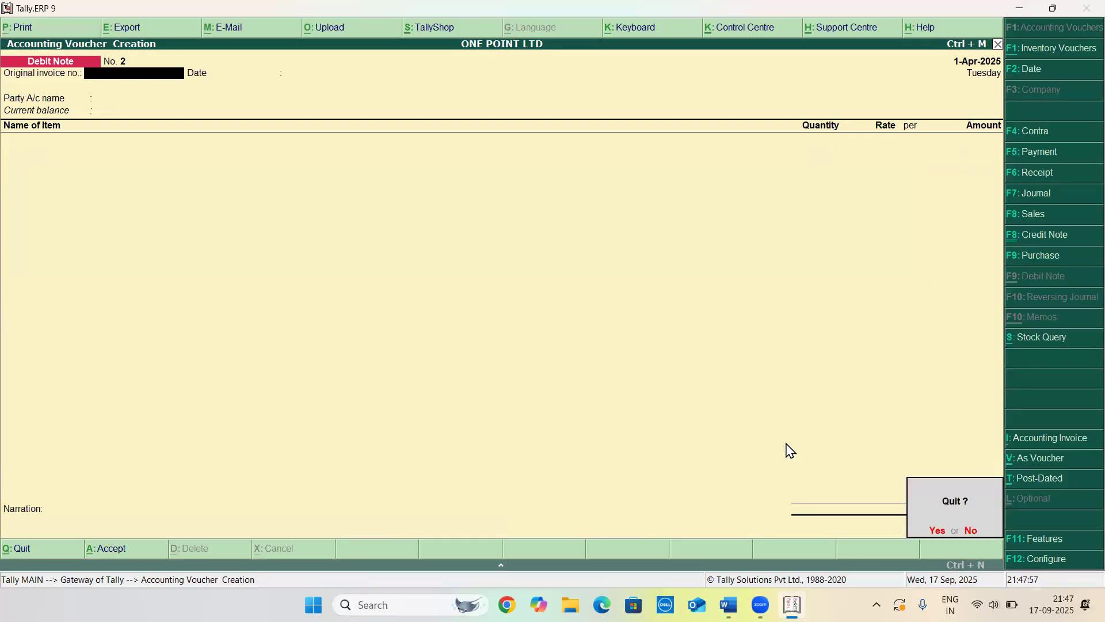
{"action": "key", "text": "Return"}
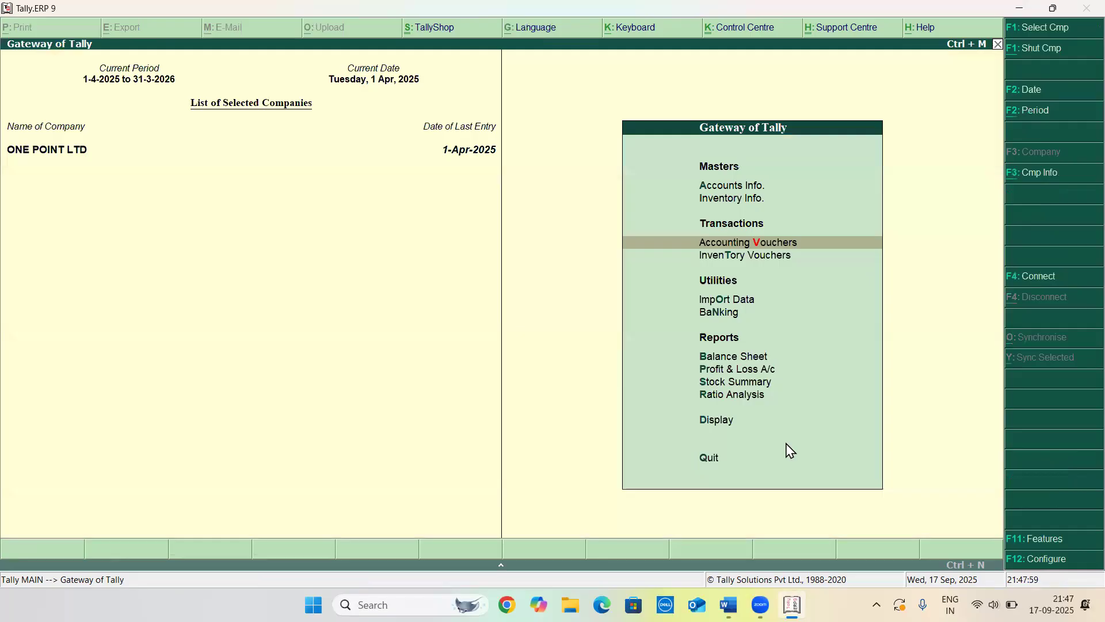
Open a new credit note in invoice mode and select XYZ EXPORTER as the party account
{"action": "key", "text": "alt+Tab"}
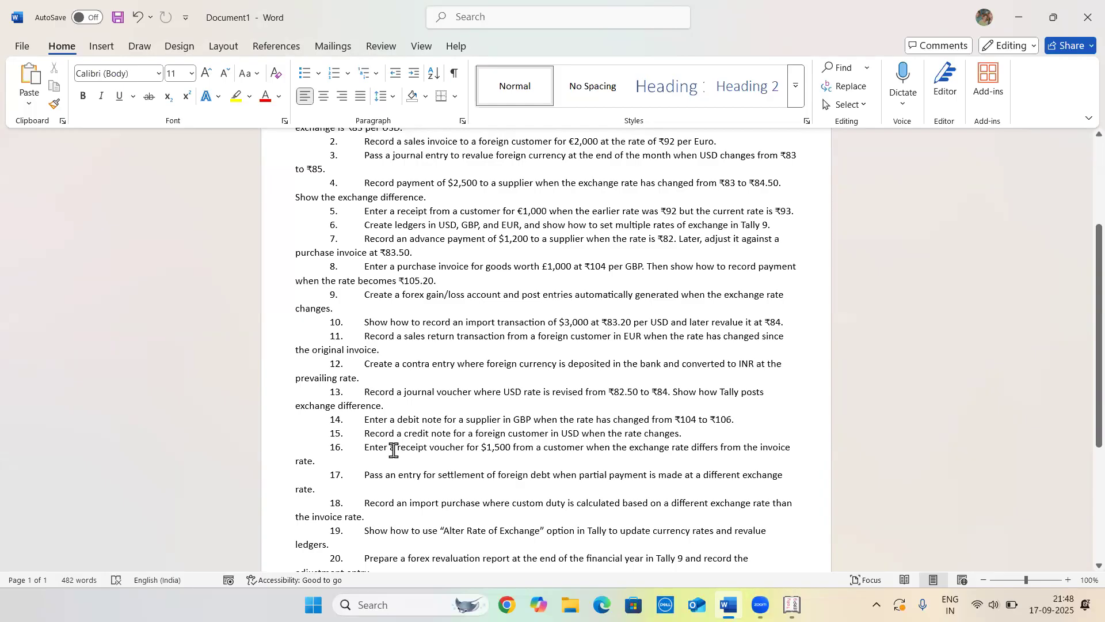
{"action": "key", "text": "alt+Tab"}
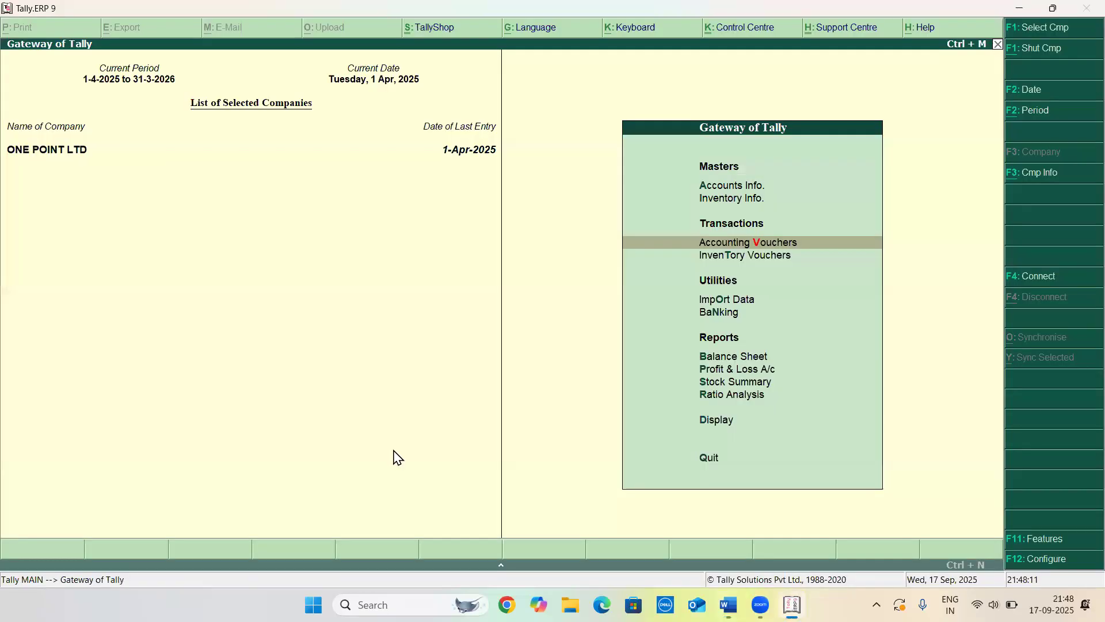
{"action": "key", "text": "Return"}
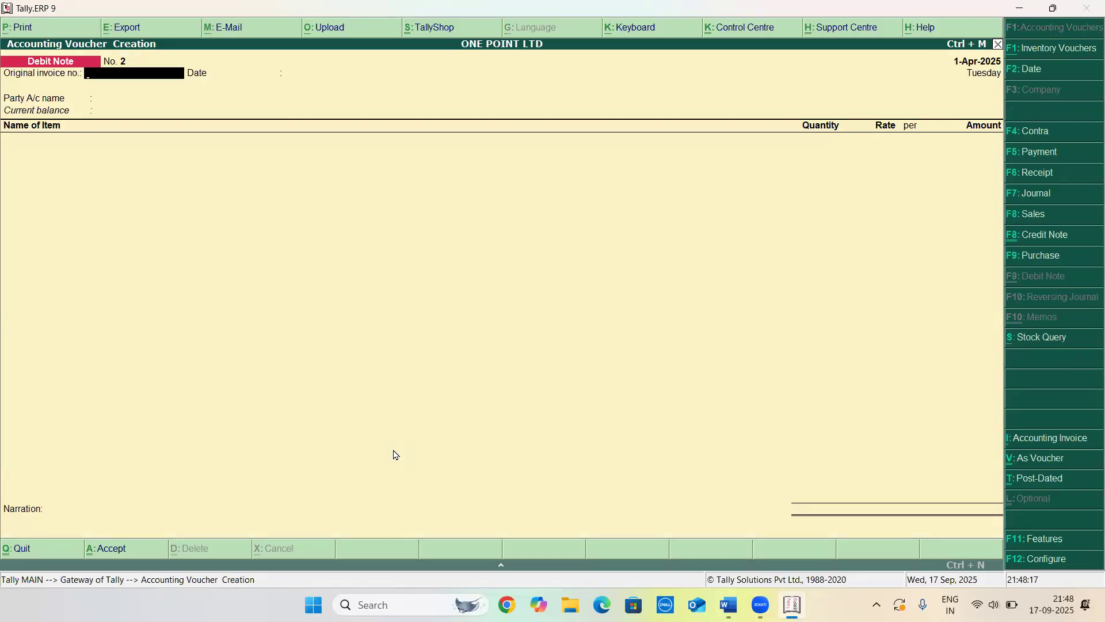
{"action": "key", "text": "ctrl+F8"}
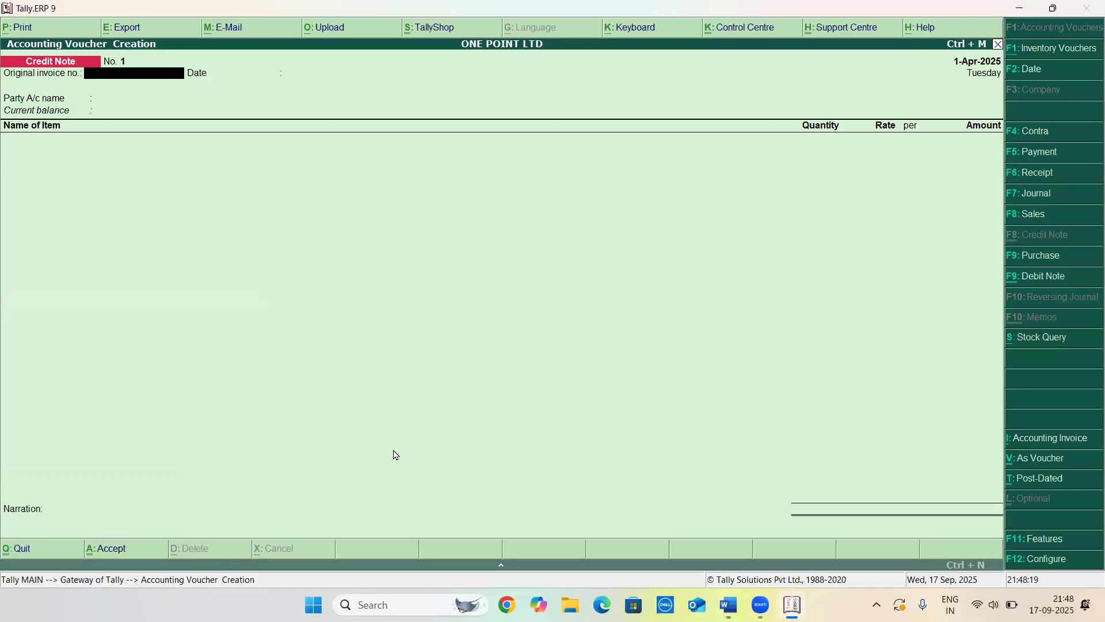
{"action": "key", "text": "Return"}
{"action": "key", "text": "Down"}
{"action": "key", "text": "Down"}
{"action": "key", "text": "Down"}
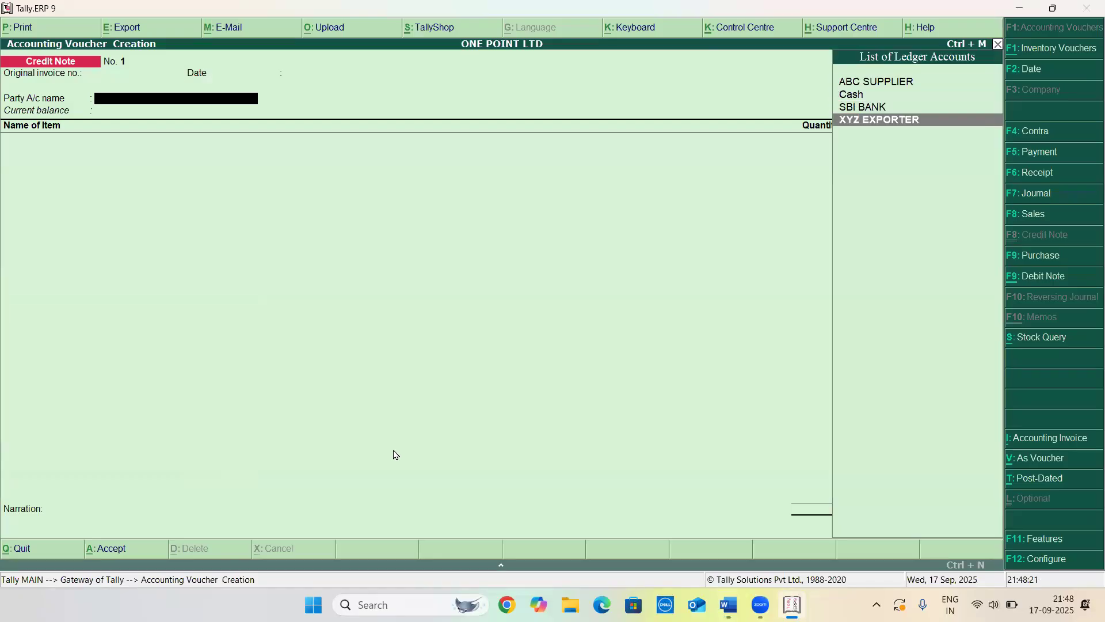
{"action": "key", "text": "Return"}
{"action": "key", "text": "ctrl+a"}
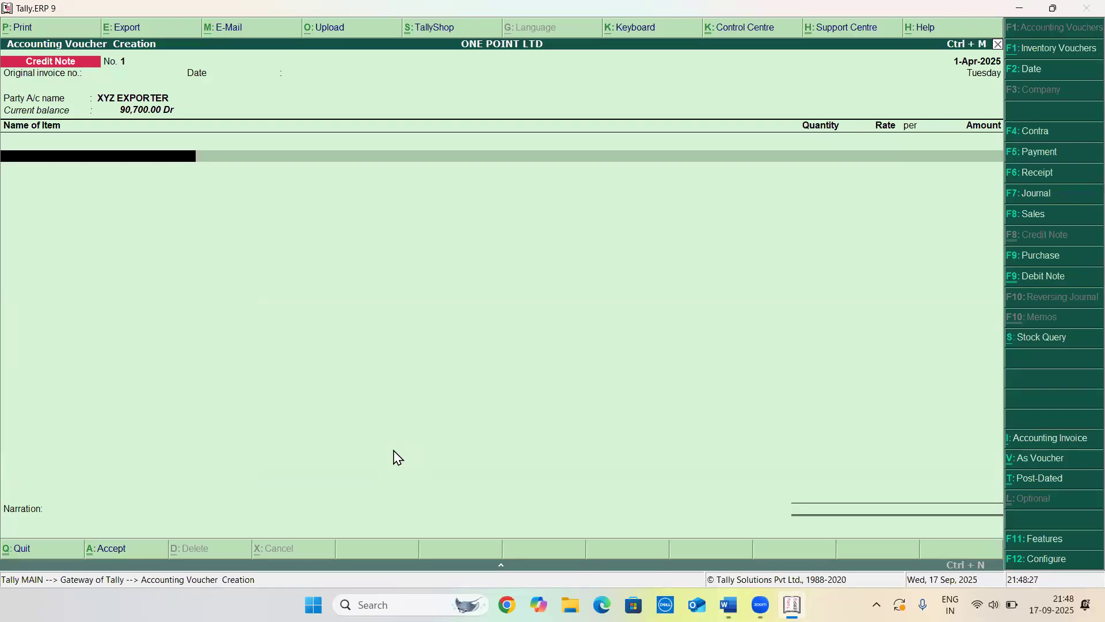
Add 10 NOS of the MOUSE stock item to the credit note at a rate of $200
{"action": "type", "text": "MO"}
{"action": "key", "text": "Return"}
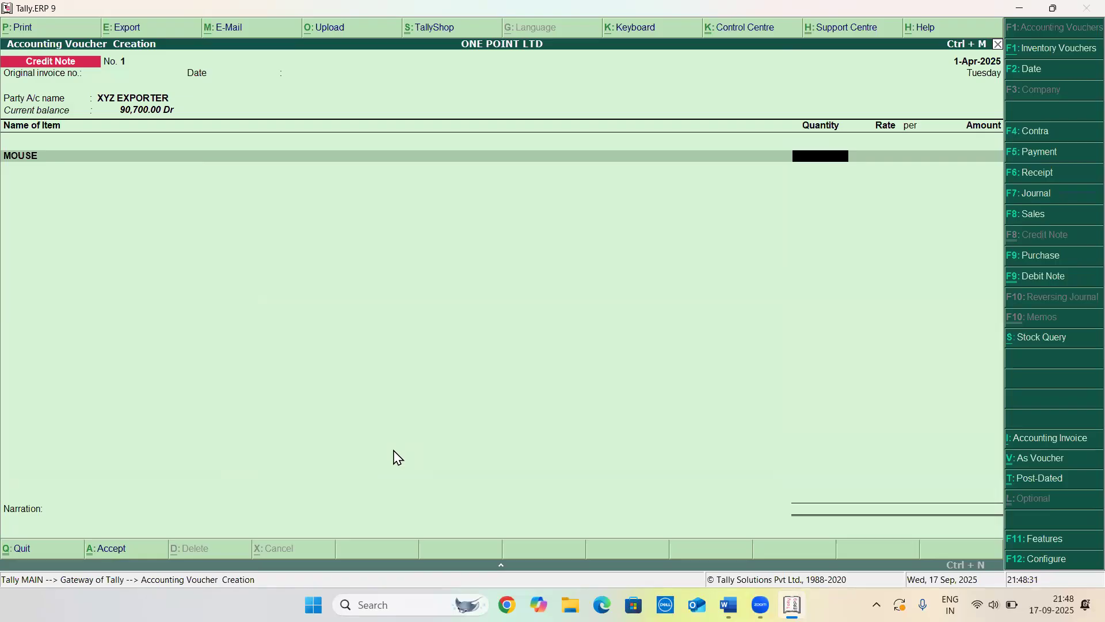
{"action": "key", "text": "alt+Tab"}
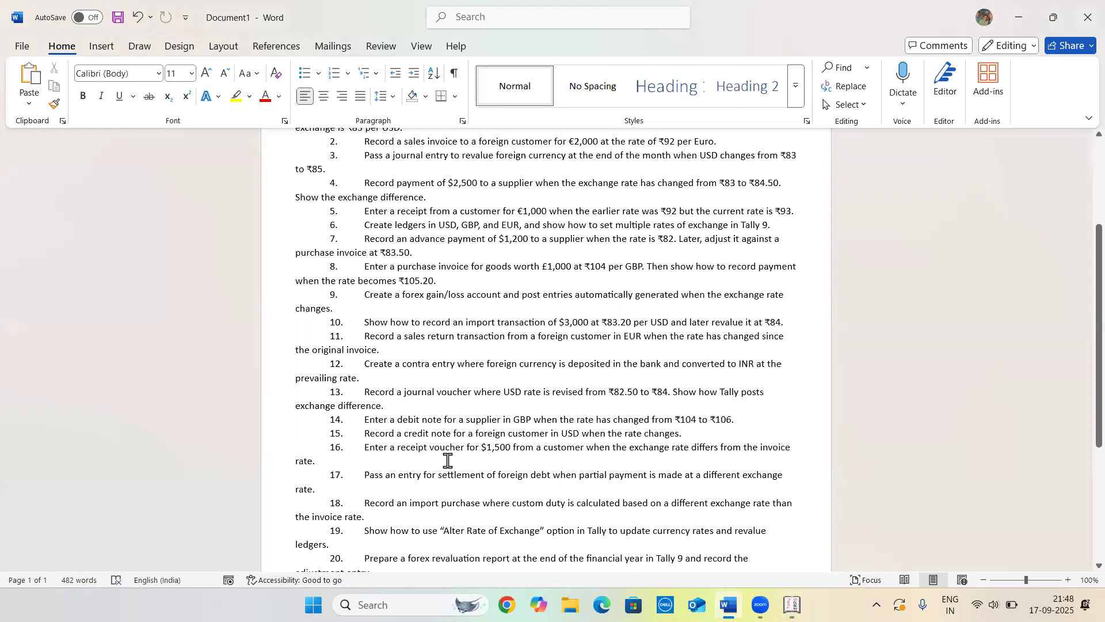
{"action": "key", "text": "alt+Tab"}
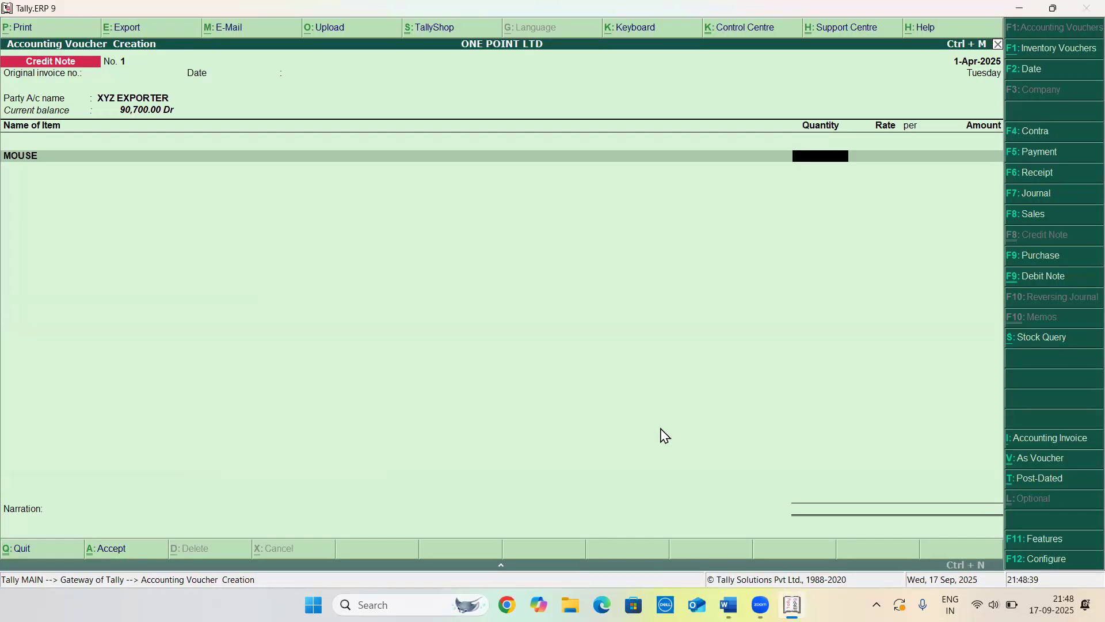
{"action": "type", "text": "0"}
{"action": "key", "text": "Return"}
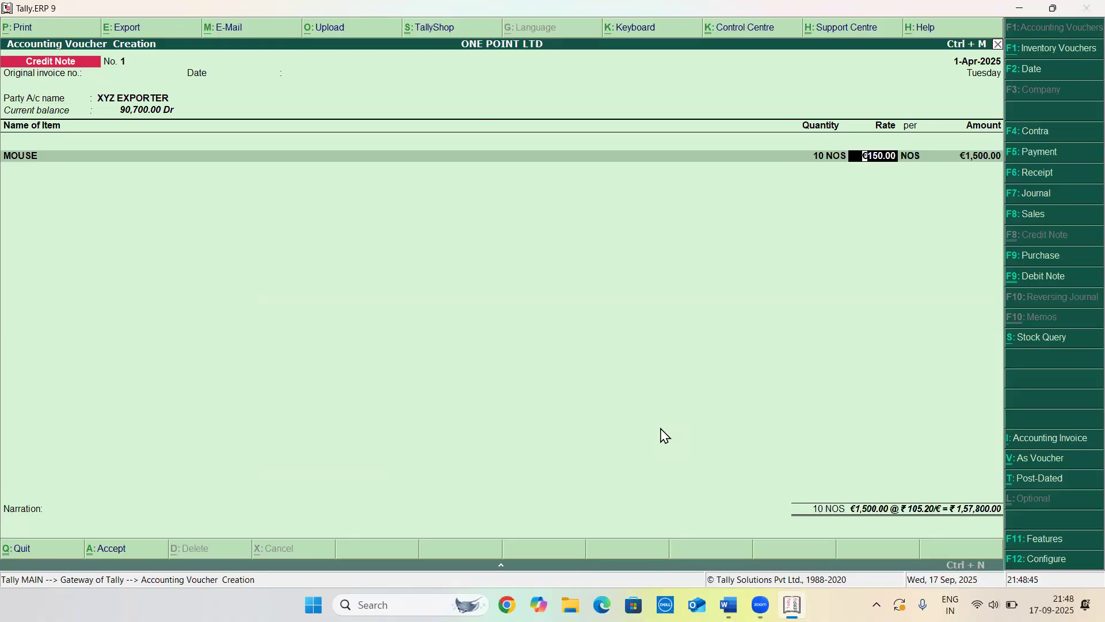
{"action": "type", "text": "$200"}
{"action": "key", "text": "Return"}
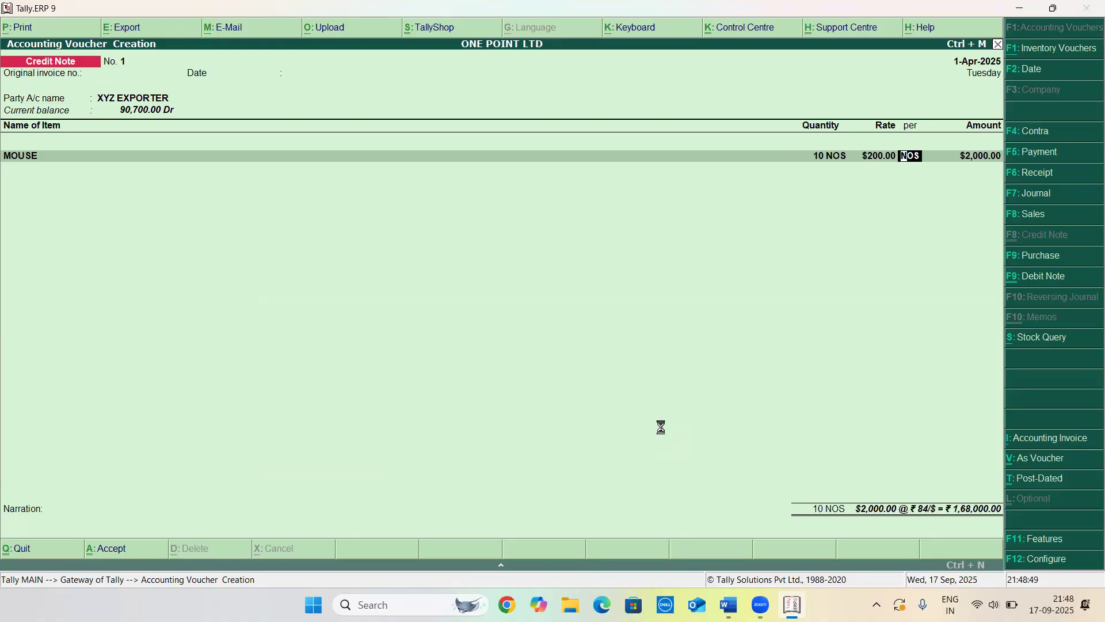
Set the MOUSE line's rate of exchange to ₹84/$ and save the credit note
{"action": "key", "text": "Return"}
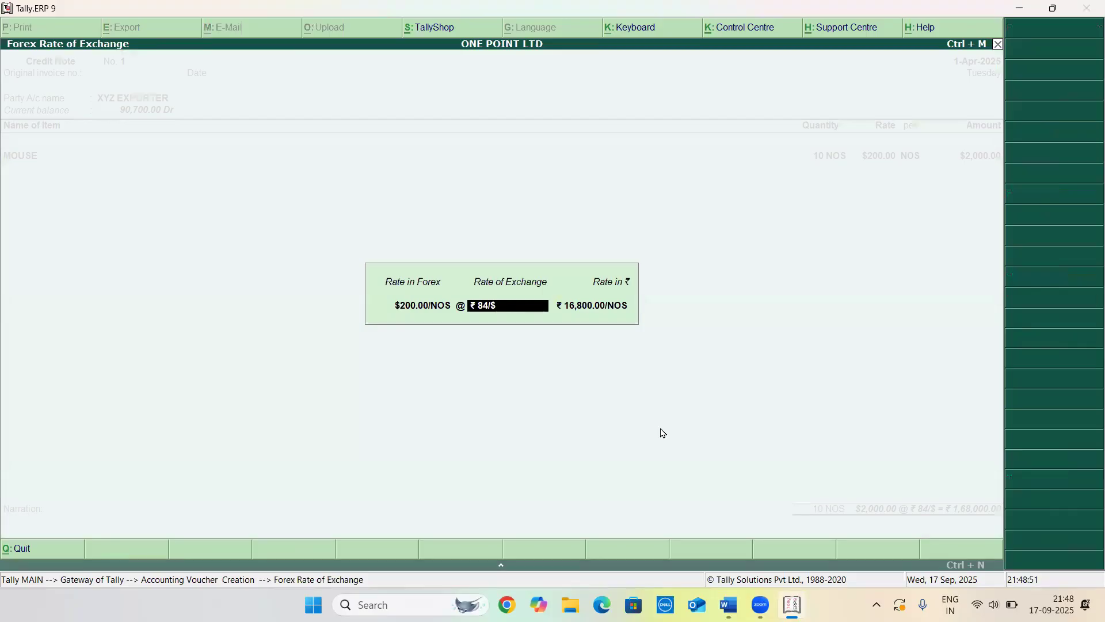
{"action": "type", "text": "84/"}
{"action": "key", "text": "Return"}
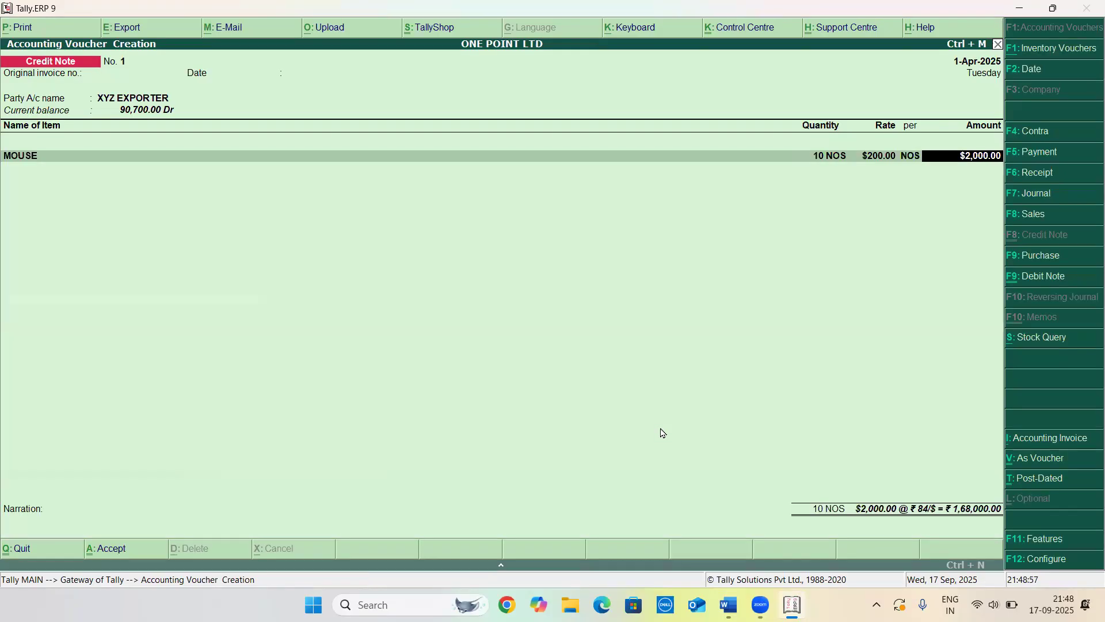
{"action": "key", "text": "Return"}
{"action": "key", "text": "Return"}
{"action": "key", "text": "Return"}
{"action": "key", "text": "Return"}
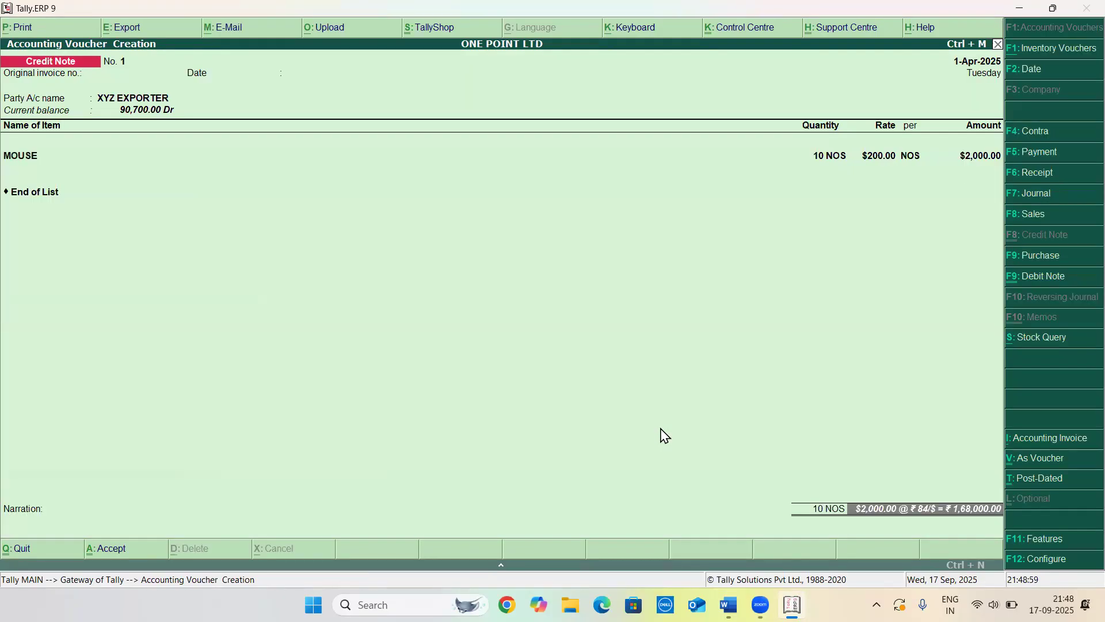
{"action": "key", "text": "Return"}
{"action": "key", "text": "Return"}
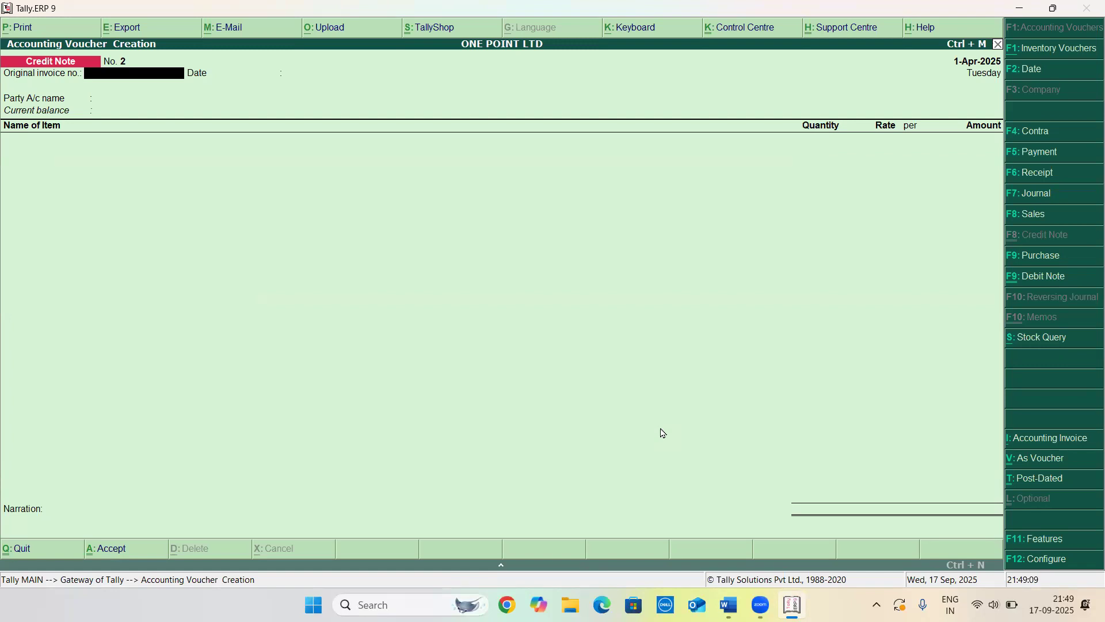
Switch to the question document and highlight practical question 16 before returning to the voucher screen
{"action": "key", "text": "alt+Tab"}
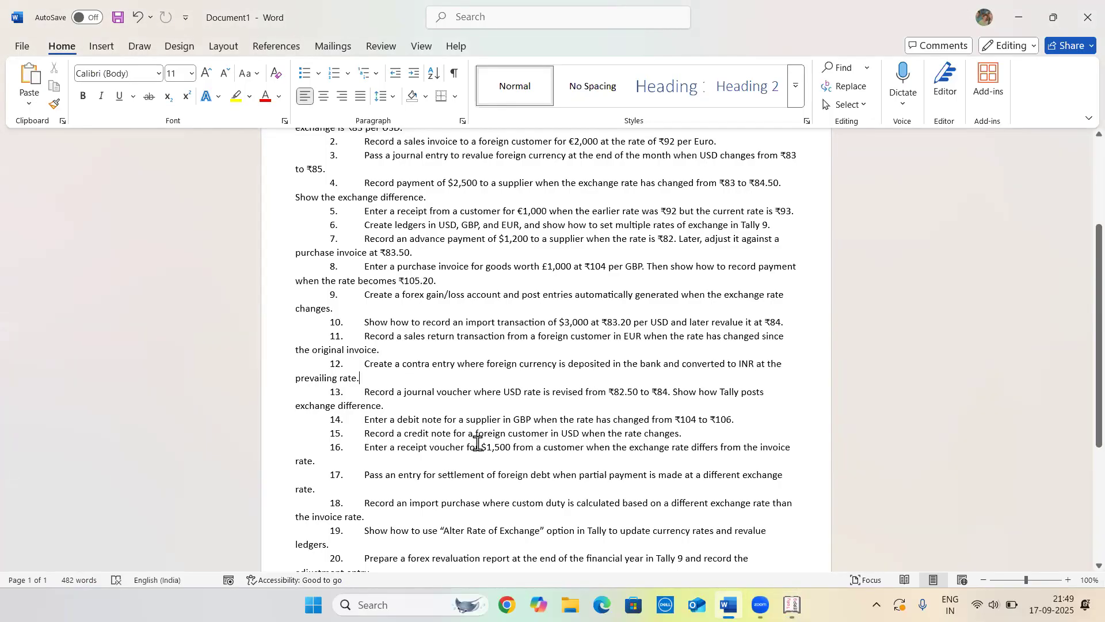
{"action": "left_click_drag", "start_coordinate": [368, 447], "coordinate": [529, 456]}
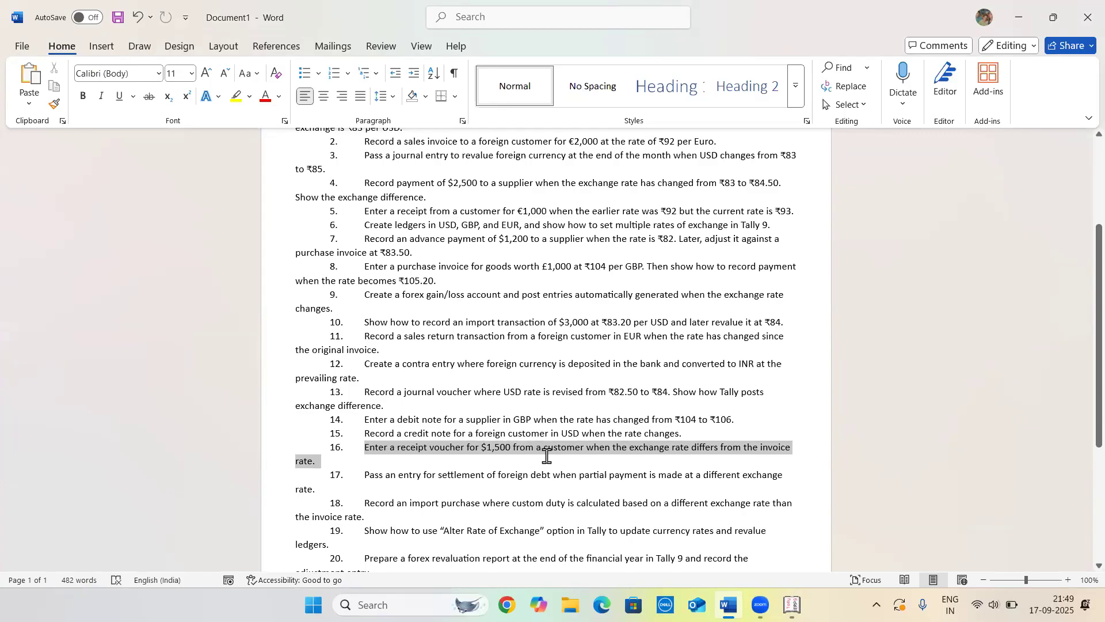
{"action": "left_click", "coordinate": [547, 460]}
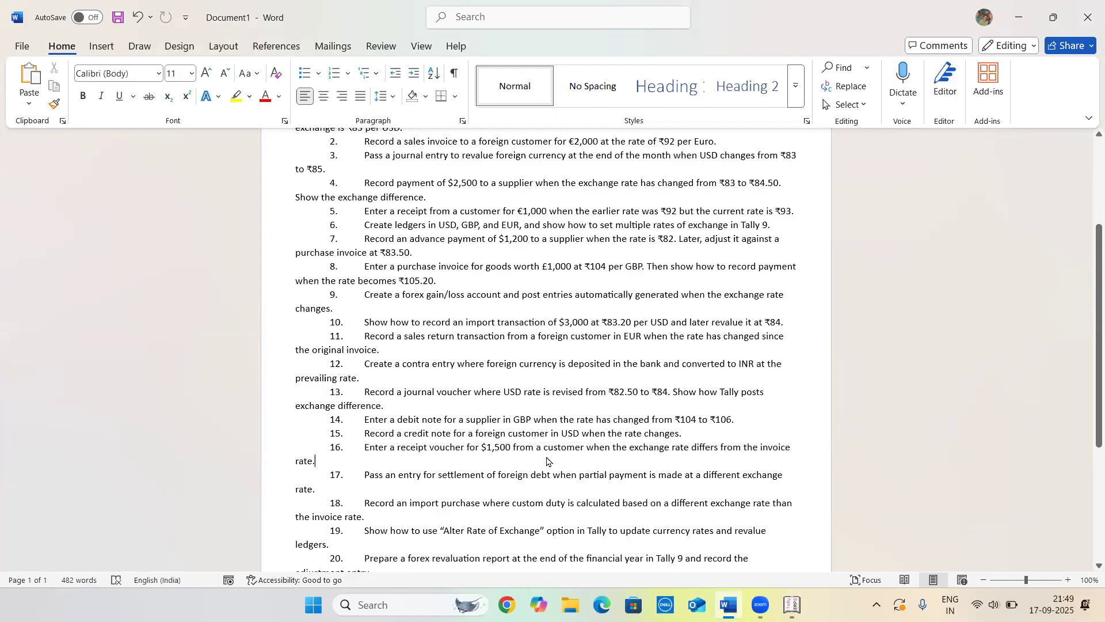
{"action": "key", "text": "alt+Tab"}
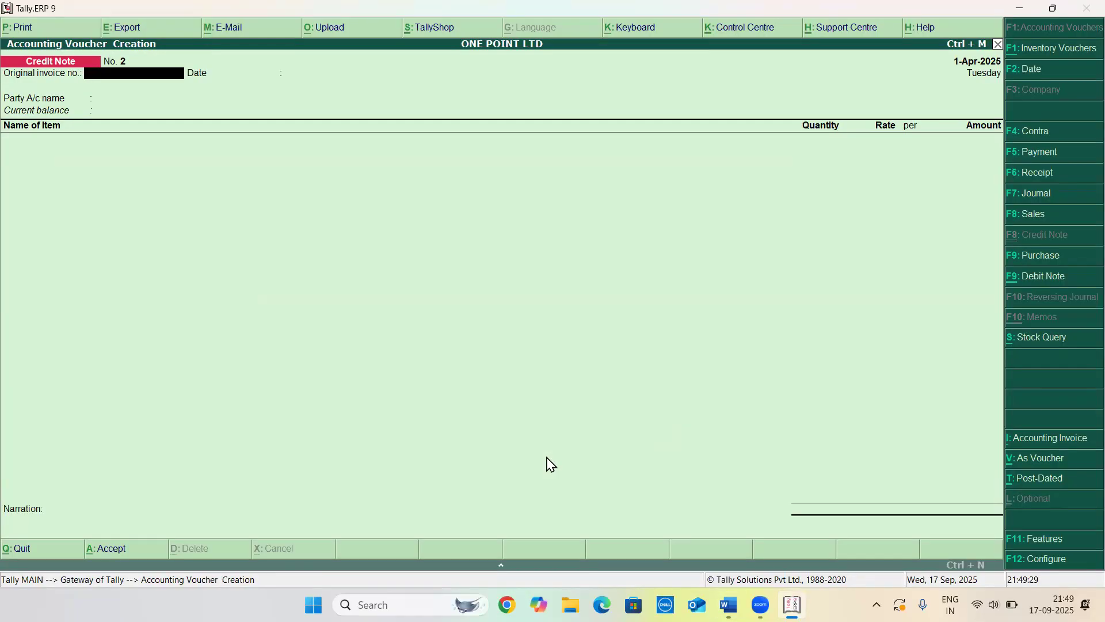
Open a receipt voucher and select ABC SUPPLIER as the credited ledger
{"action": "key", "text": "F6"}
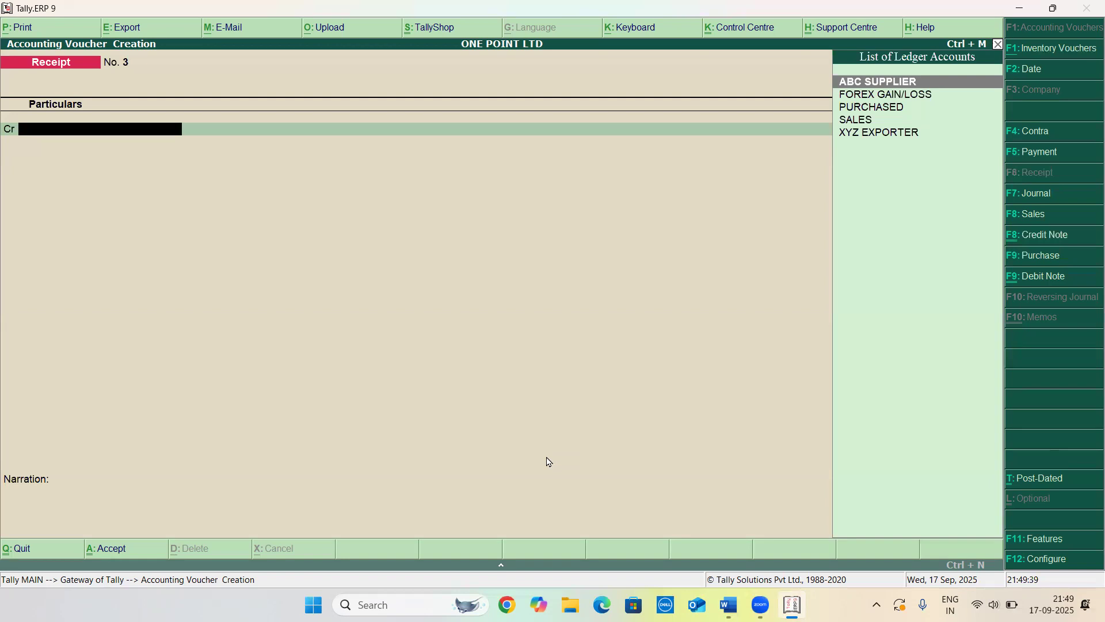
{"action": "key", "text": "Return"}
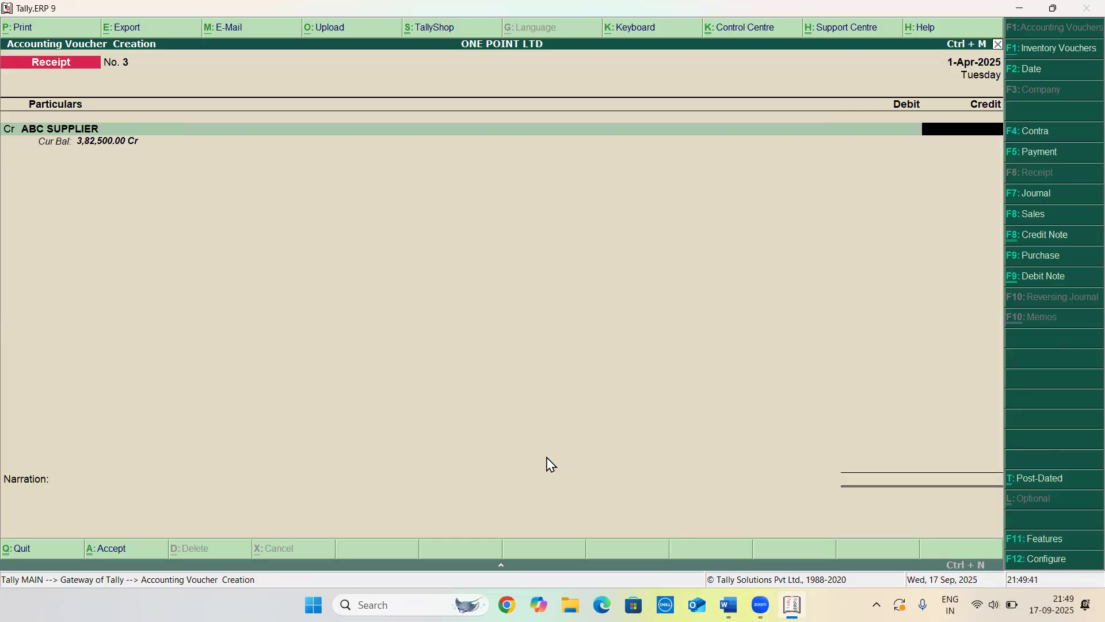
{"action": "key", "text": "alt+Tab"}
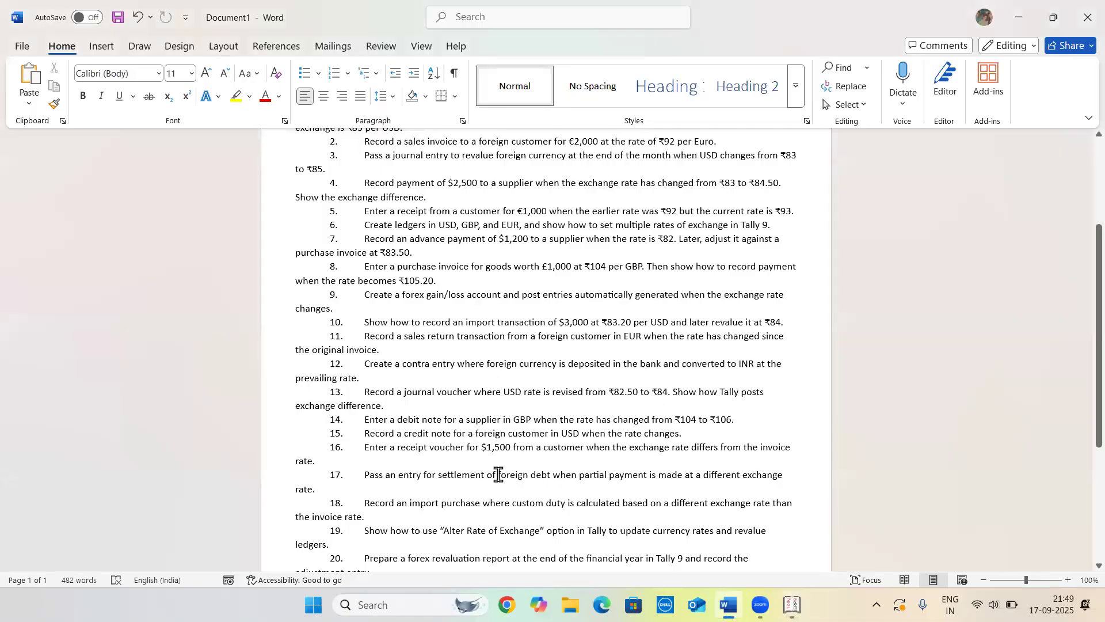
{"action": "key", "text": "alt+Tab"}
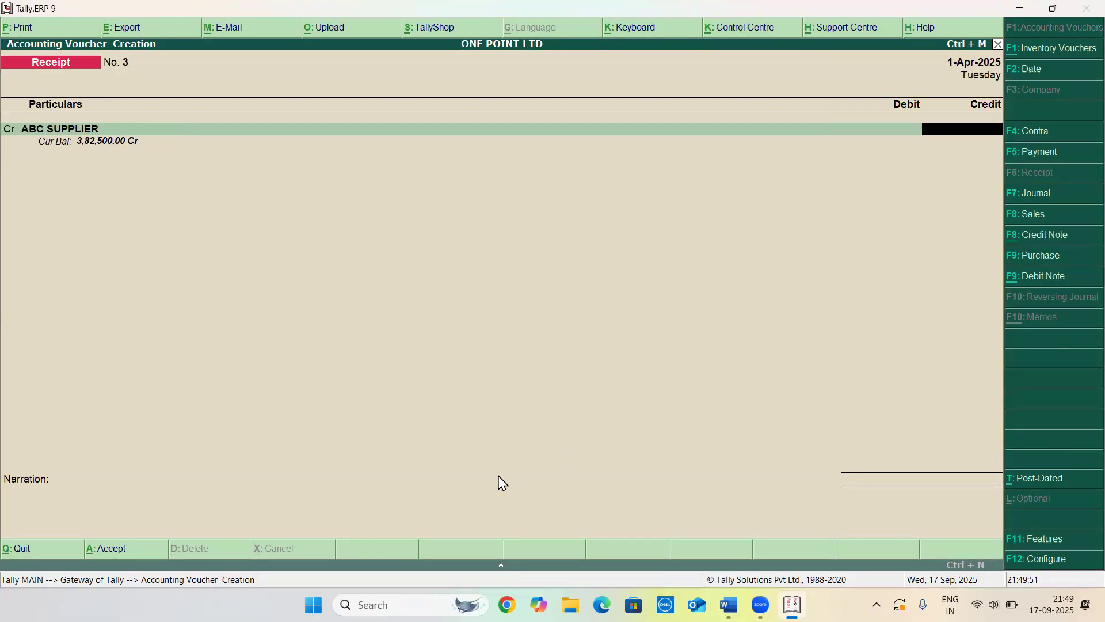
Enter a credit of $1500 for ABC SUPPLIER at a rate of exchange of ₹84.50/$
{"action": "type", "text": "$1500"}
{"action": "key", "text": "Return"}
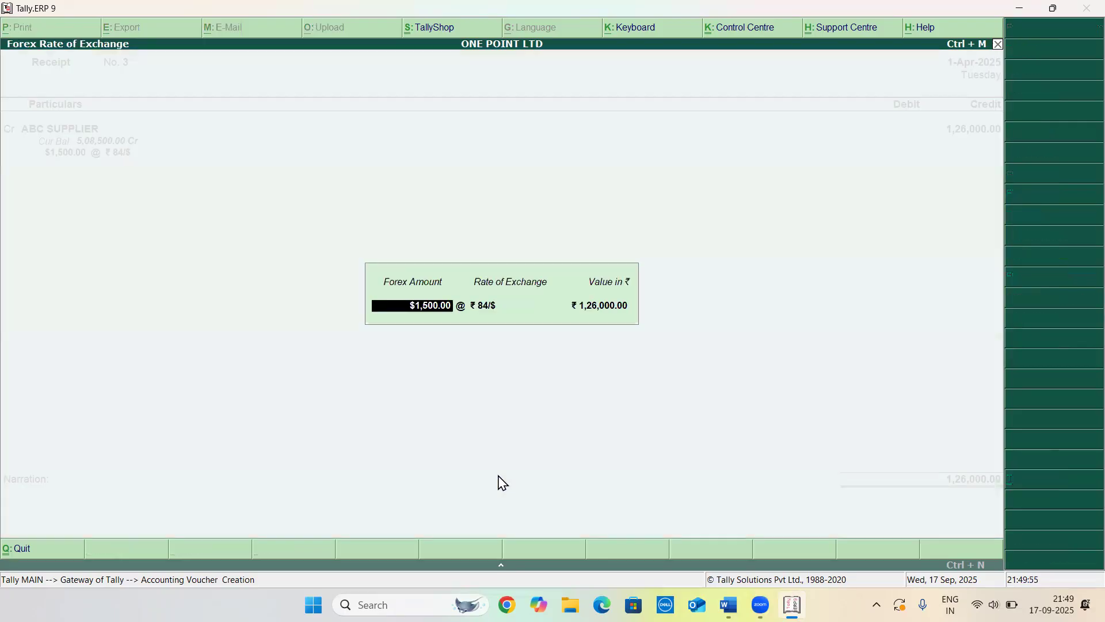
{"action": "key", "text": "Return"}
{"action": "type", "text": "84.5"}
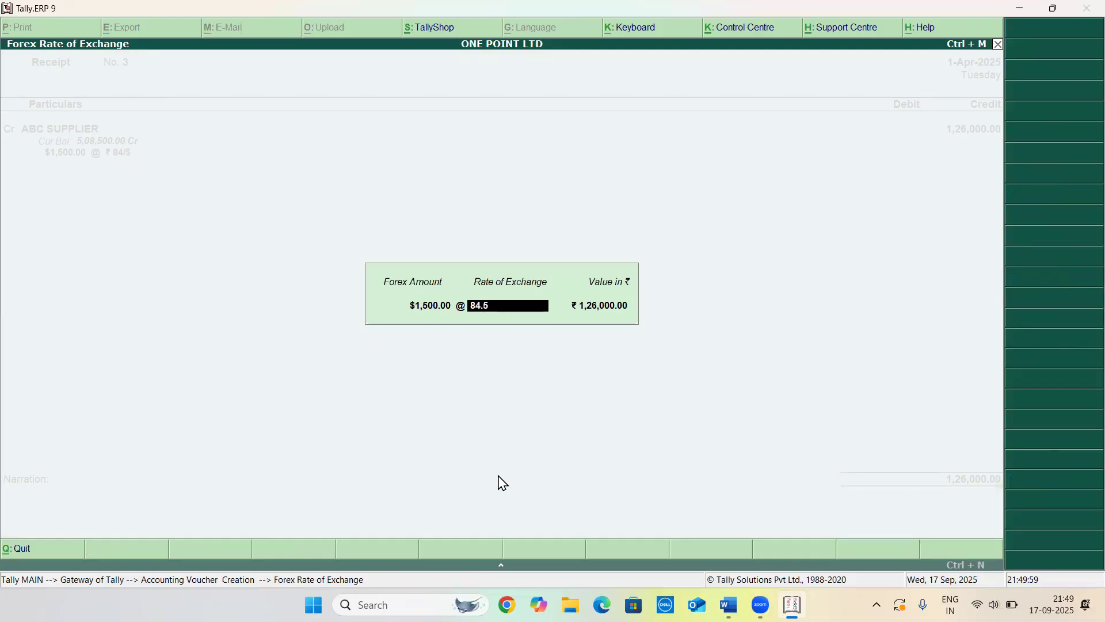
{"action": "type", "text": "0/$"}
{"action": "key", "text": "Return"}
{"action": "key", "text": "Return"}
{"action": "key", "text": "Return"}
{"action": "key", "text": "Return"}
{"action": "key", "text": "Return"}
{"action": "key", "text": "Return"}
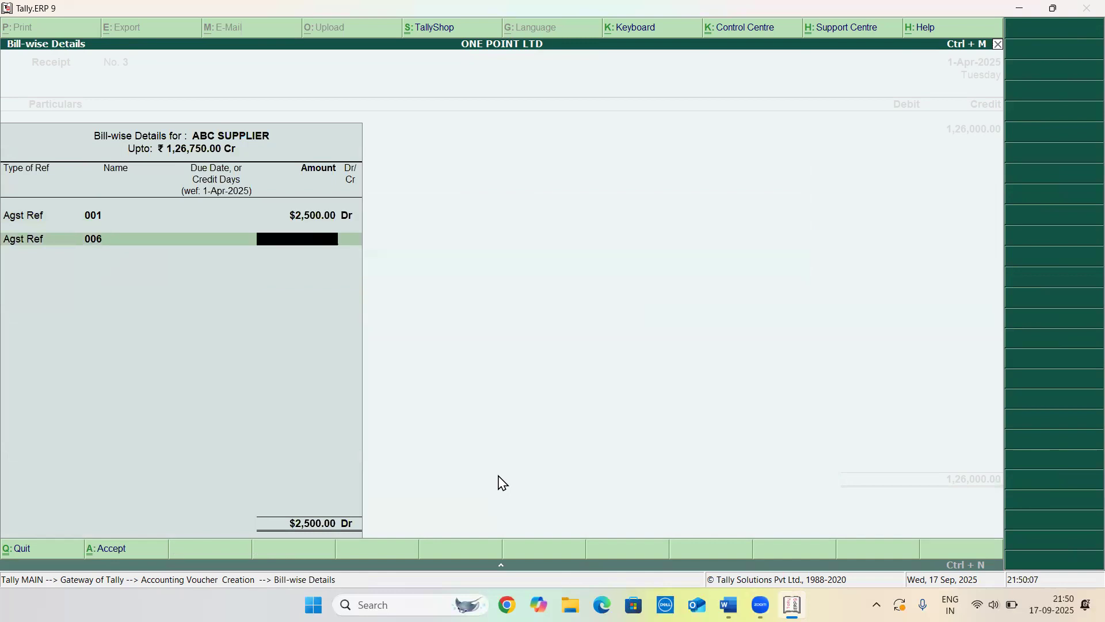
Adjust the receipt's bill-wise details for ABC SUPPLIER against existing references
{"action": "key", "text": "BackSpace"}
{"action": "key", "text": "BackSpace"}
{"action": "key", "text": "BackSpace"}
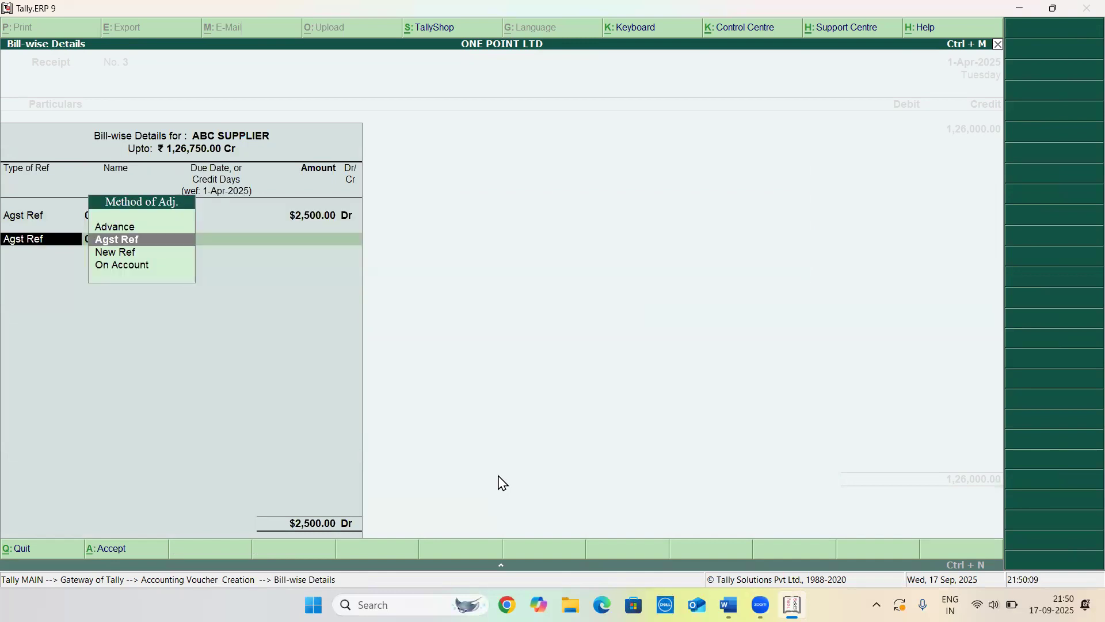
{"action": "key", "text": "c"}
{"action": "key", "text": "Return"}
{"action": "key", "text": "Return"}
{"action": "key", "text": "Down"}
{"action": "key", "text": "Return"}
{"action": "key", "text": "Return"}
{"action": "key", "text": "Return"}
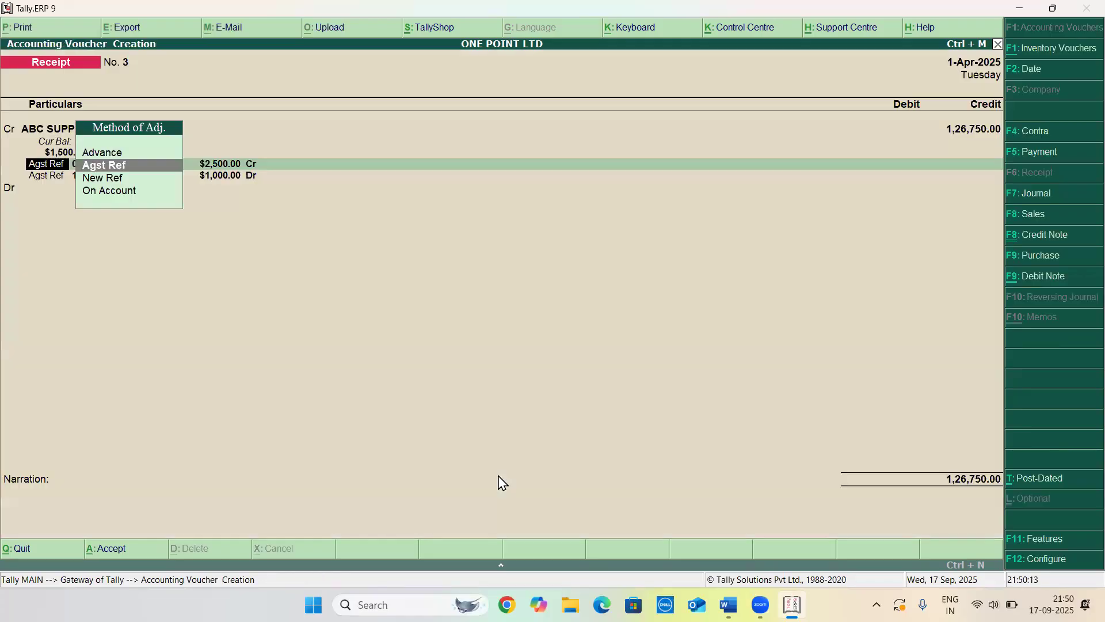
{"action": "key", "text": "Return"}
{"action": "key", "text": "Return"}
{"action": "key", "text": "Return"}
{"action": "key", "text": "Return"}
{"action": "key", "text": "Return"}
{"action": "key", "text": "Return"}
{"action": "key", "text": "Return"}
{"action": "key", "text": "Return"}
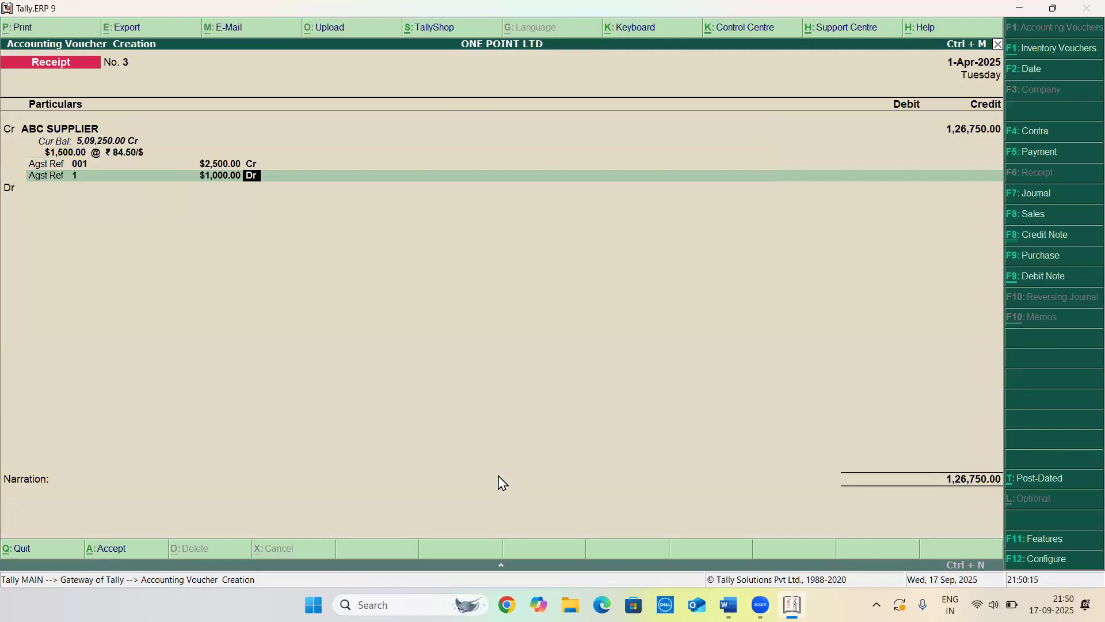
Debit SBI BANK, accept its Cheque/DD bank allocation and save the receipt
{"action": "key", "text": "Return"}
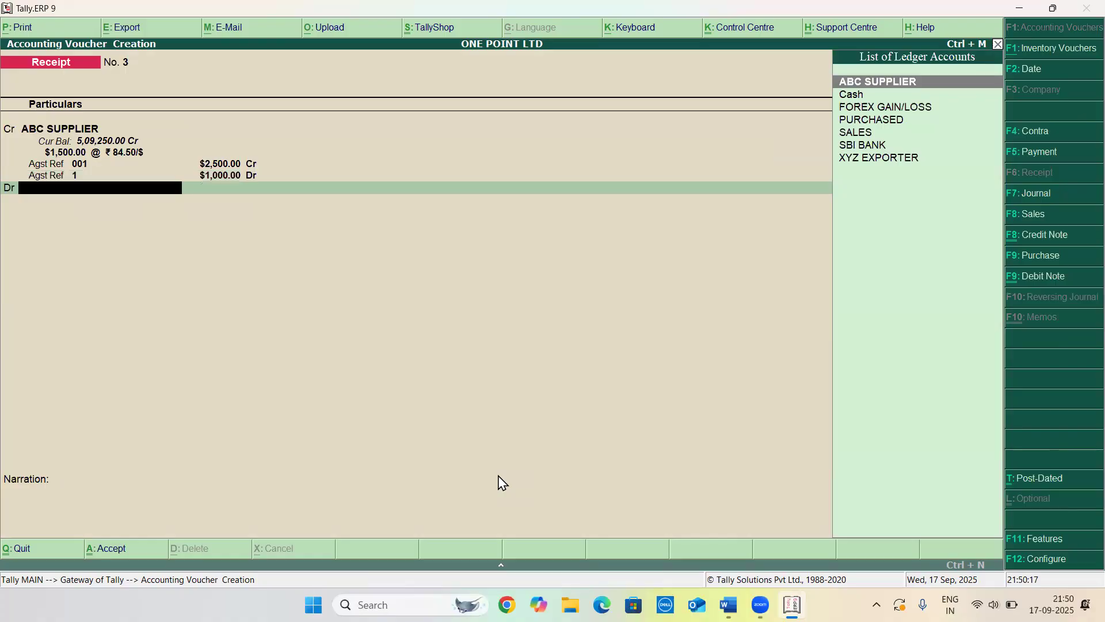
{"action": "type", "text": "B"}
{"action": "key", "text": "Down"}
{"action": "key", "text": "Return"}
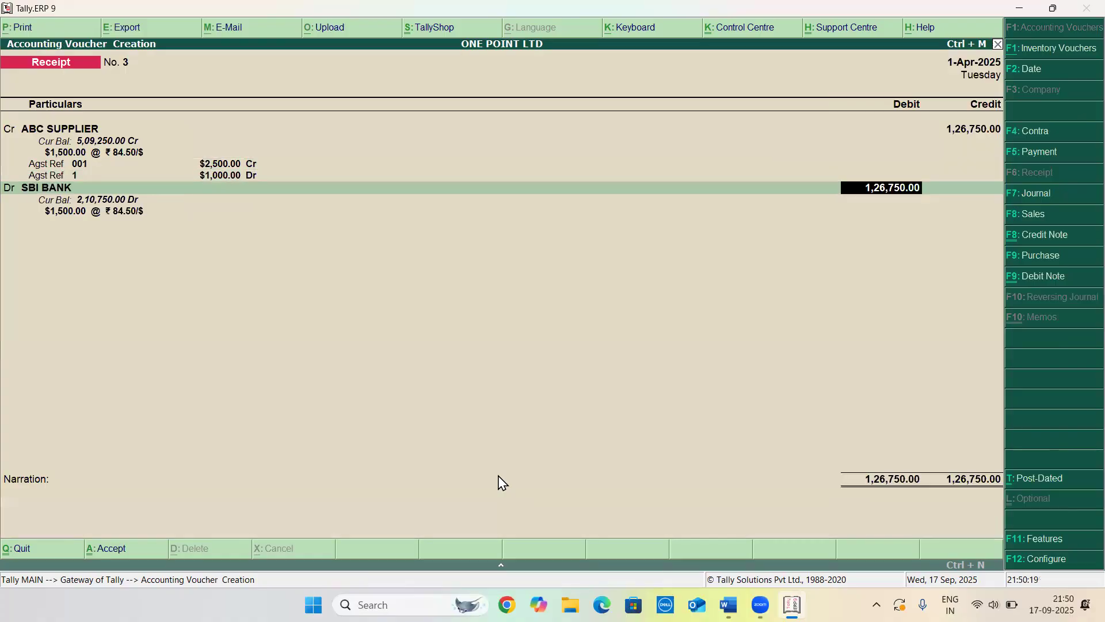
{"action": "key", "text": "Return"}
{"action": "key", "text": "Return"}
{"action": "key", "text": "Return"}
{"action": "key", "text": "Return"}
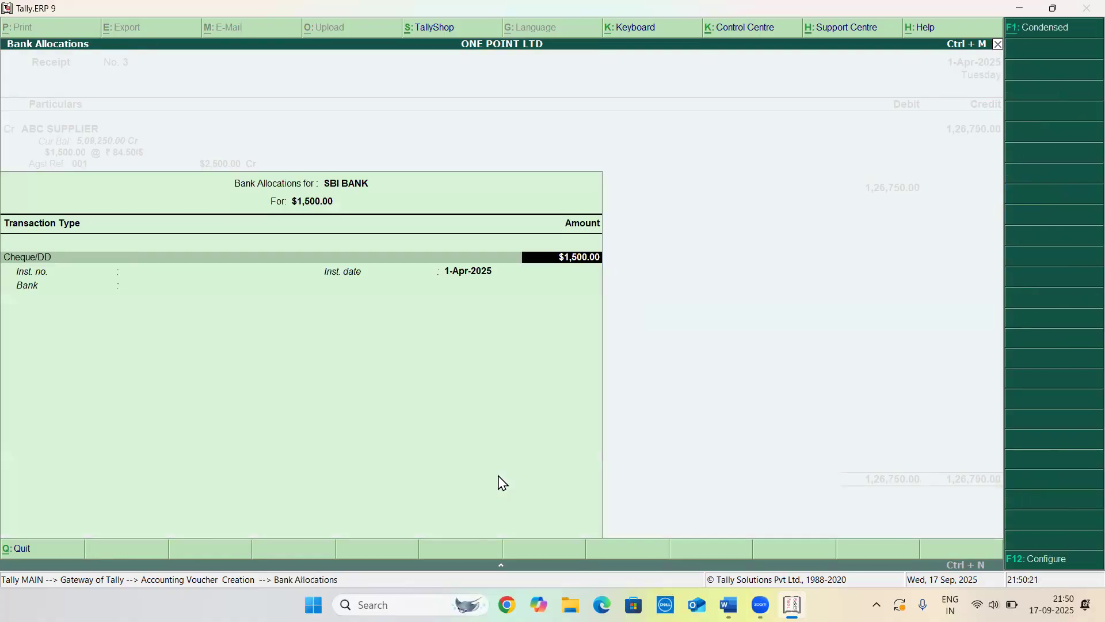
{"action": "key", "text": "Return"}
{"action": "key", "text": "Return"}
{"action": "key", "text": "Return"}
{"action": "key", "text": "Return"}
{"action": "key", "text": "Return"}
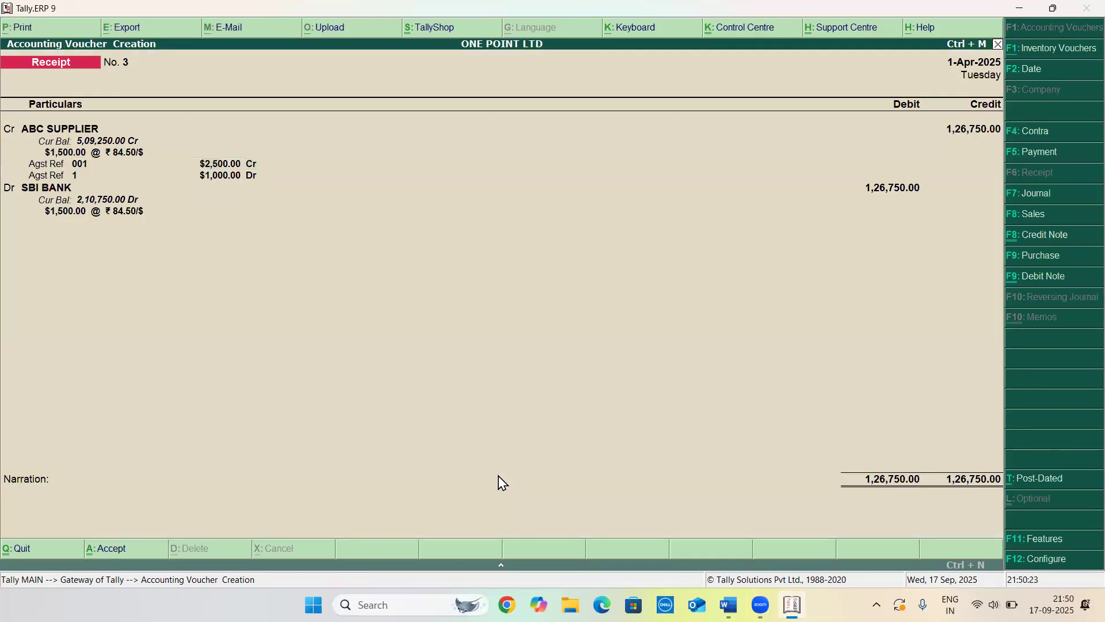
{"action": "key", "text": "Return"}
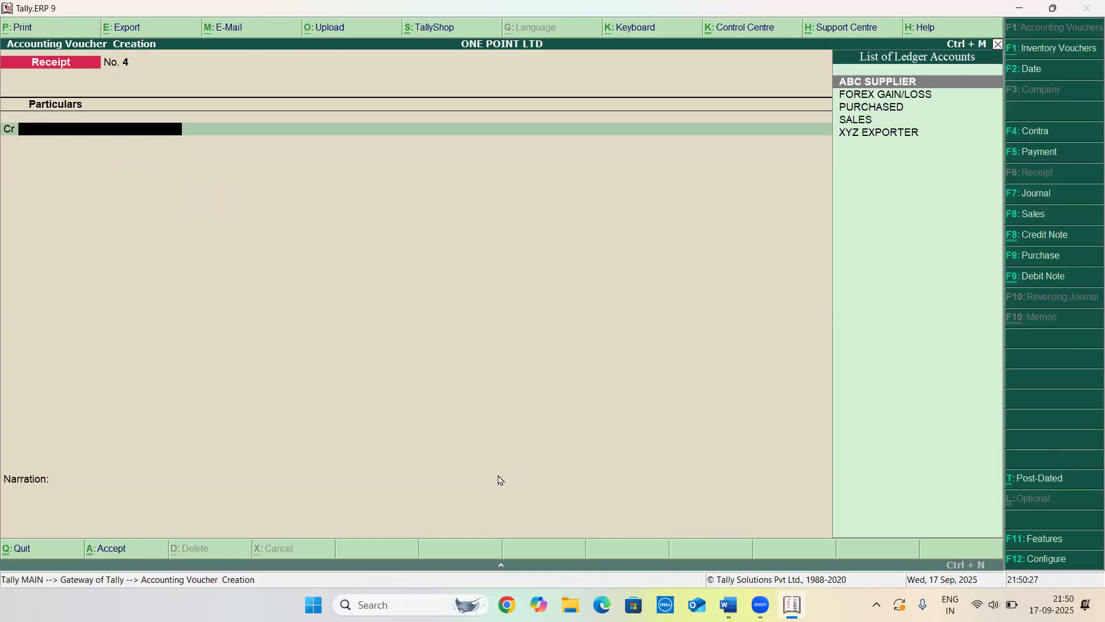
Scroll through the remaining practical questions in the question document
{"action": "key", "text": "alt+Tab"}
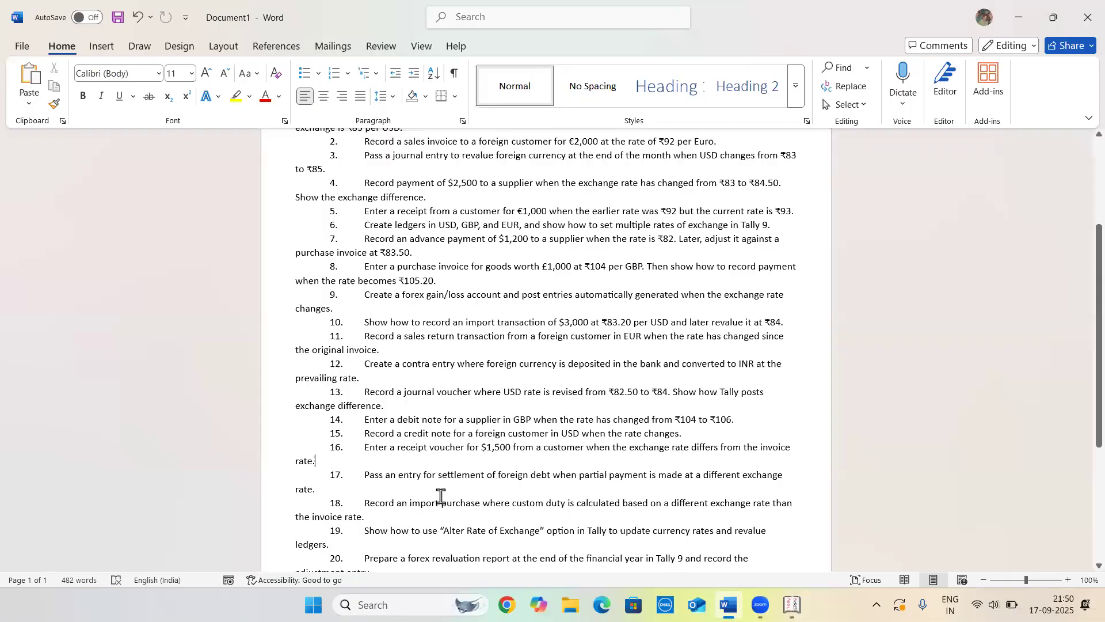
{"action": "scroll", "coordinate": [440, 496], "scroll_direction": "down", "scroll_amount": 3}
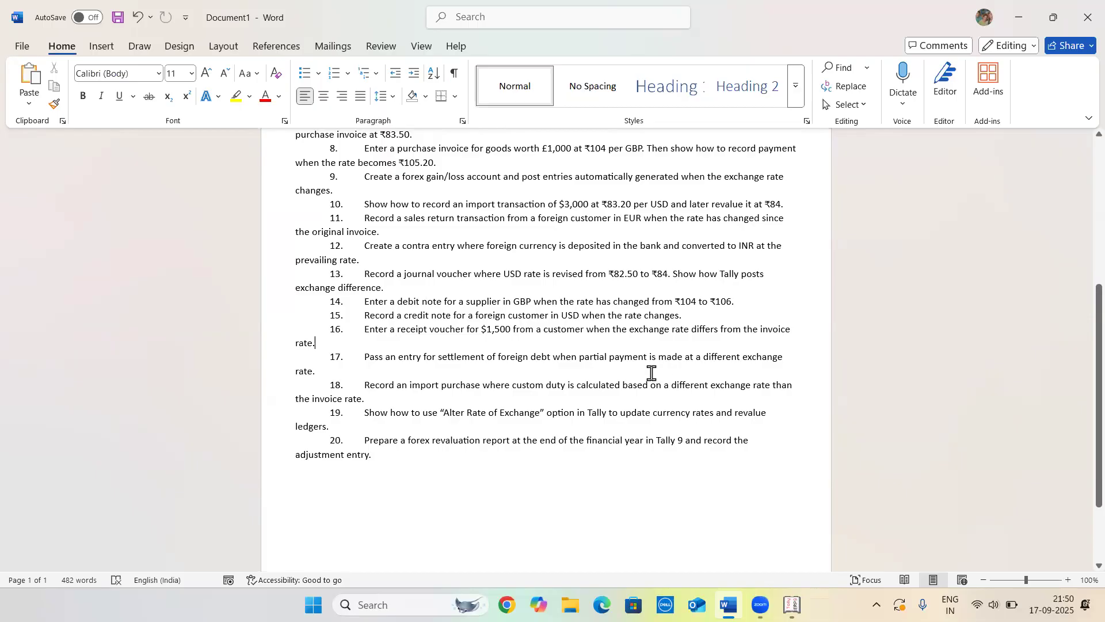
{"action": "key", "text": "alt+Tab"}
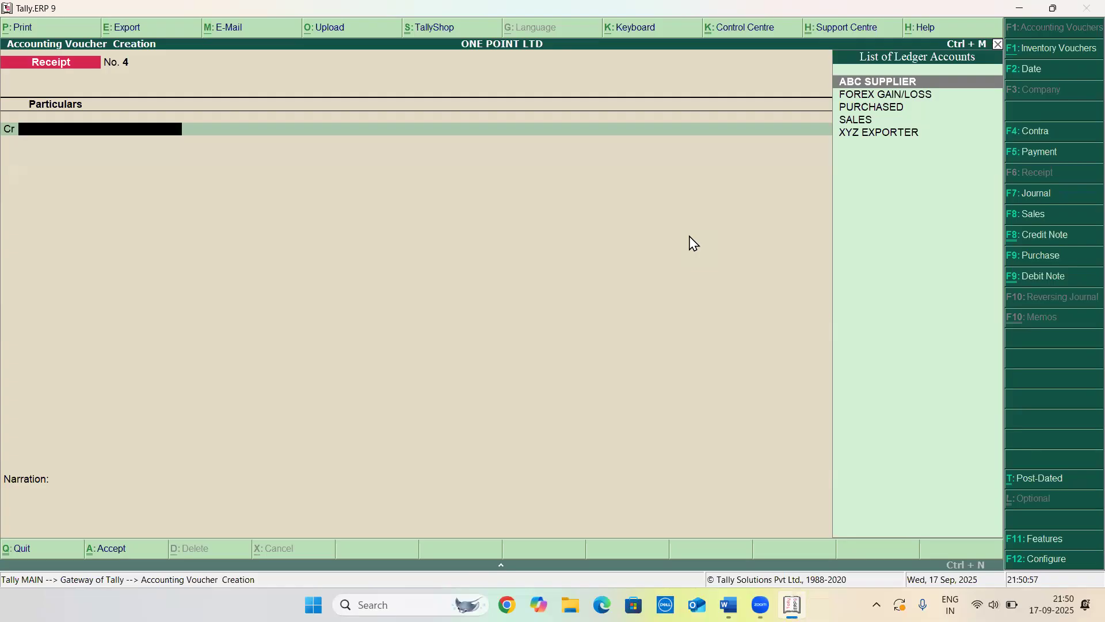
Open a payment voucher debiting XYZ EXPORTER with $3,000
{"action": "key", "text": "F5"}
{"action": "key", "text": "Down"}
{"action": "key", "text": "Down"}
{"action": "key", "text": "Down"}
{"action": "key", "text": "Down"}
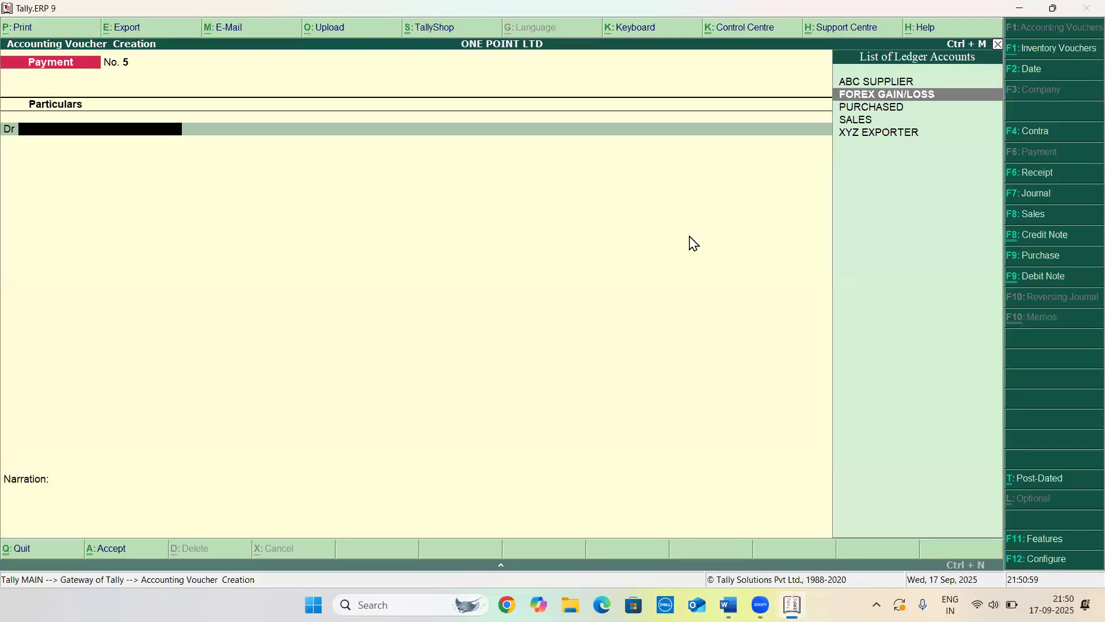
{"action": "key", "text": "Return"}
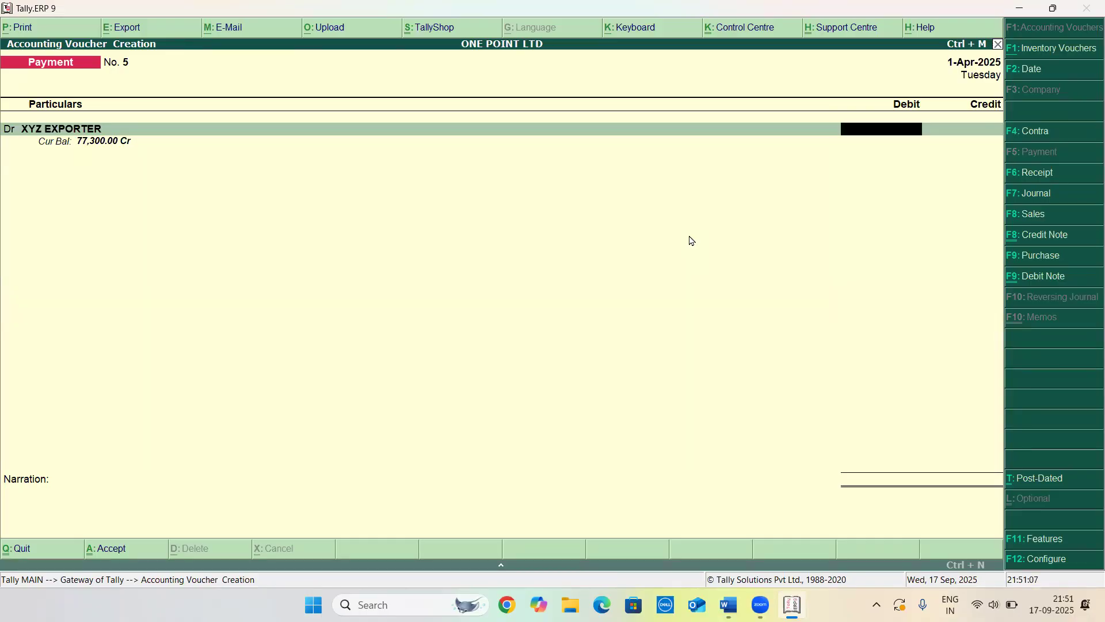
{"action": "type", "text": "$3,000"}
{"action": "key", "text": "Return"}
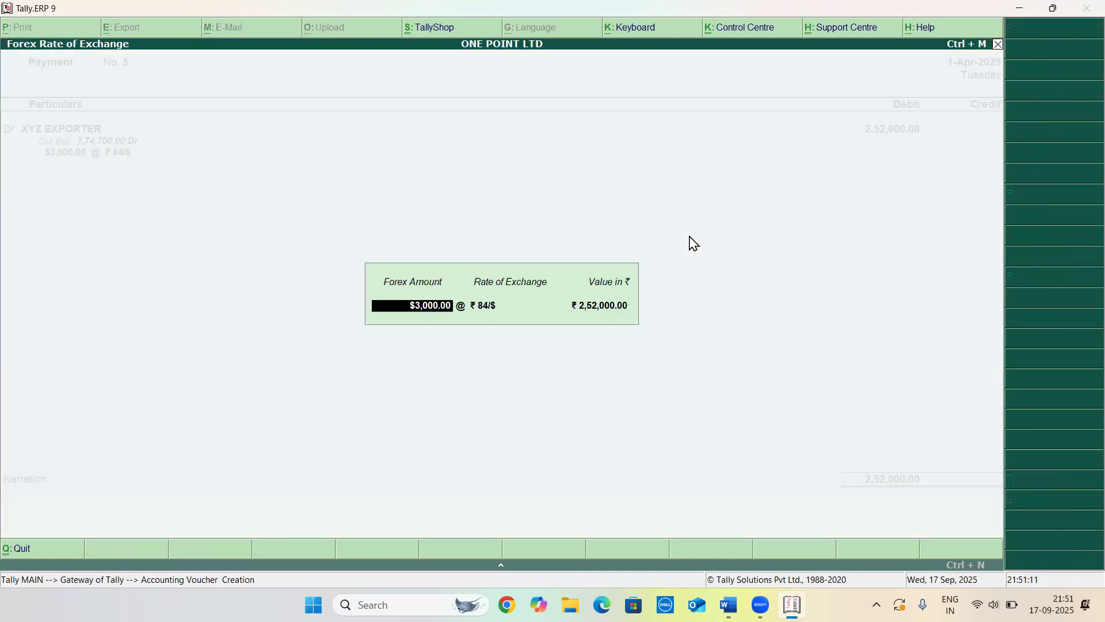
Keep the ₹84/$ rate, credit Cash, save the payment and quit voucher entry
{"action": "key", "text": "Return"}
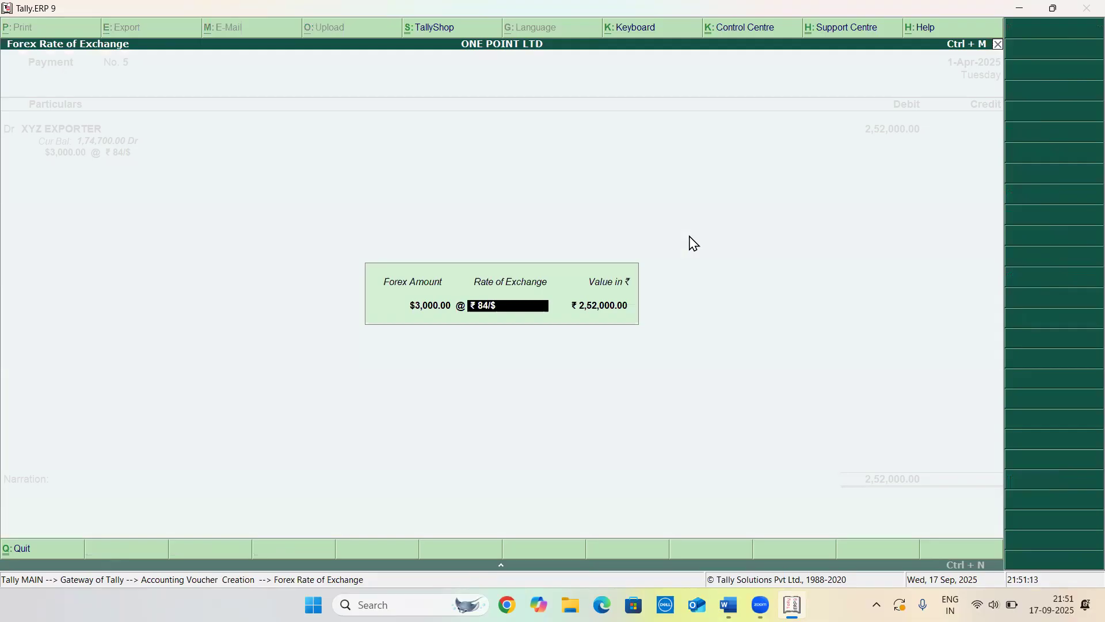
{"action": "key", "text": "Return"}
{"action": "key", "text": "Return"}
{"action": "key", "text": "Return"}
{"action": "key", "text": "Return"}
{"action": "key", "text": "Return"}
{"action": "key", "text": "Return"}
{"action": "key", "text": "Return"}
{"action": "key", "text": "Return"}
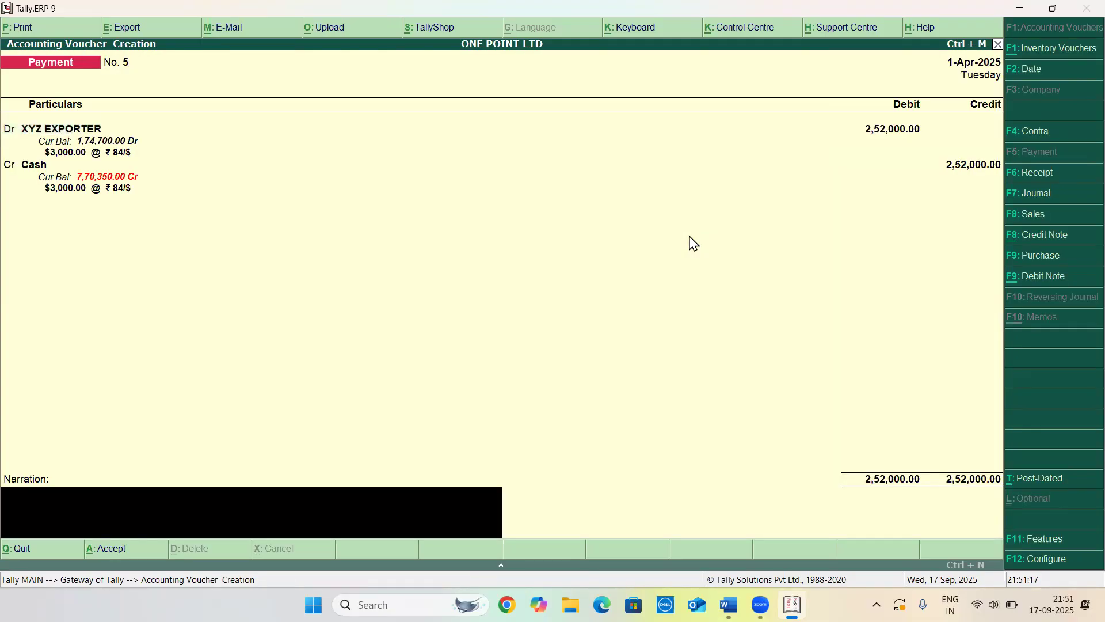
{"action": "key", "text": "Return"}
{"action": "key", "text": "Return"}
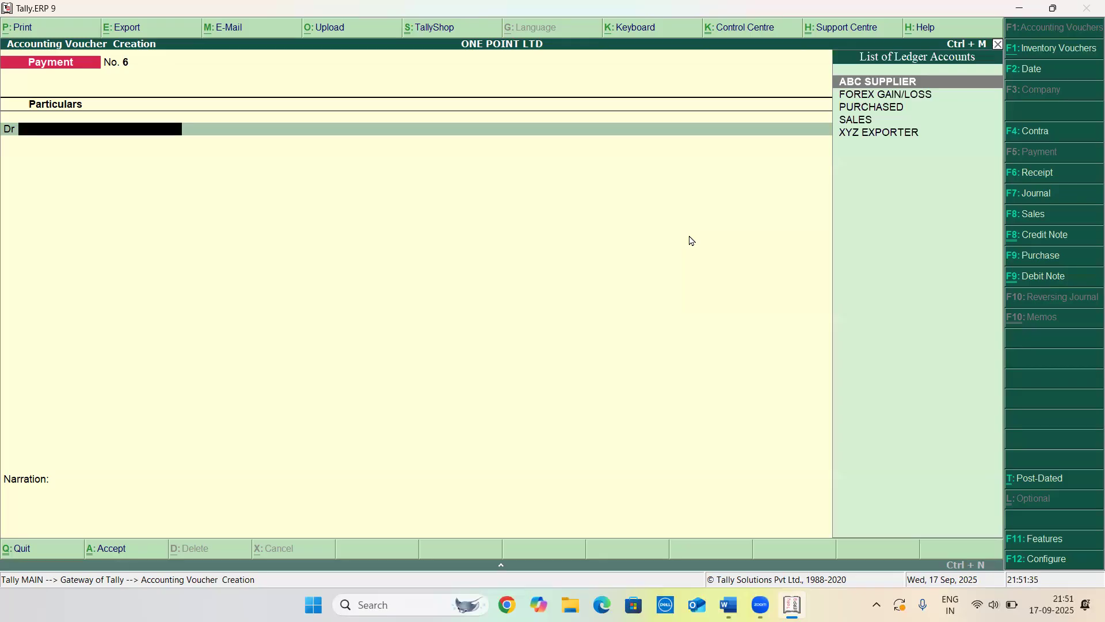
{"action": "key", "text": "Escape"}
{"action": "key", "text": "Return"}
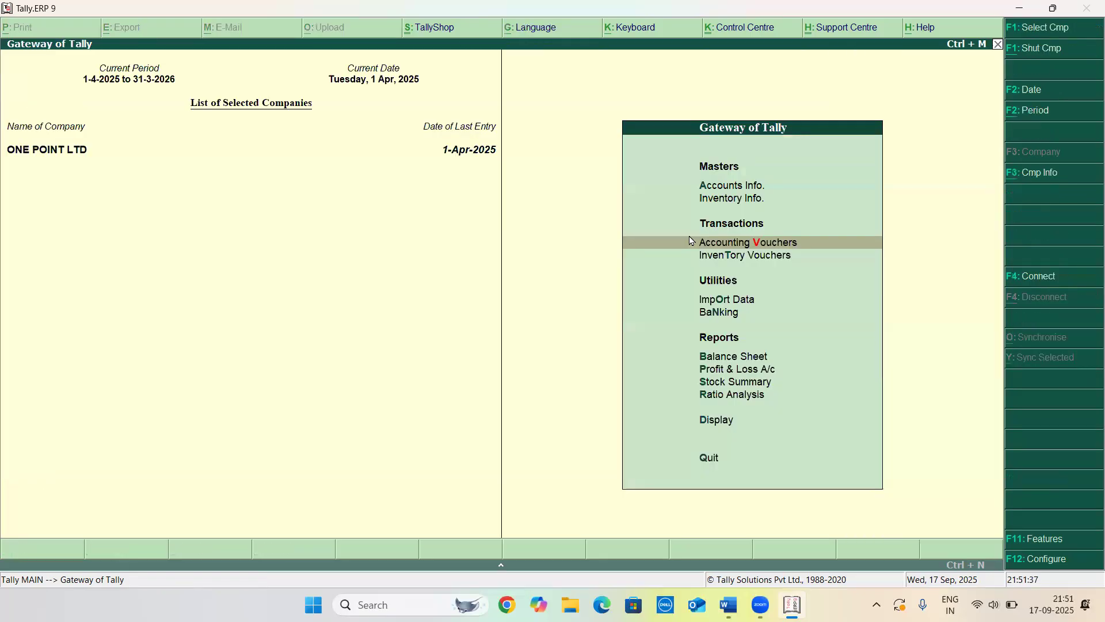
Switch to the question document and highlight practical question 17
{"action": "key", "text": "alt+Tab"}
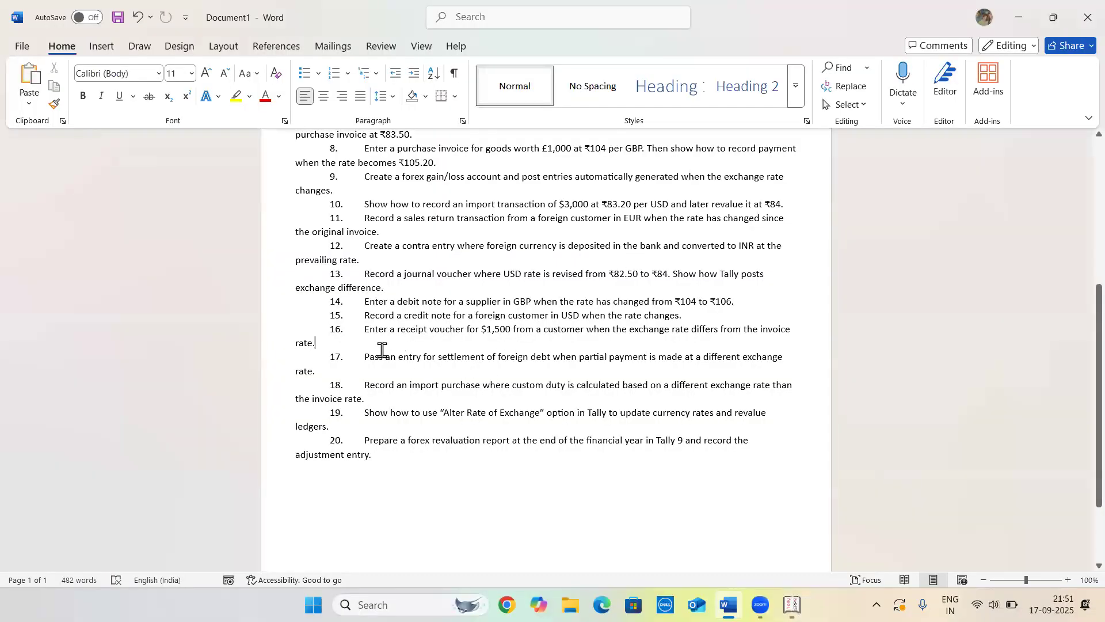
{"action": "left_click_drag", "start_coordinate": [367, 354], "coordinate": [777, 375]}
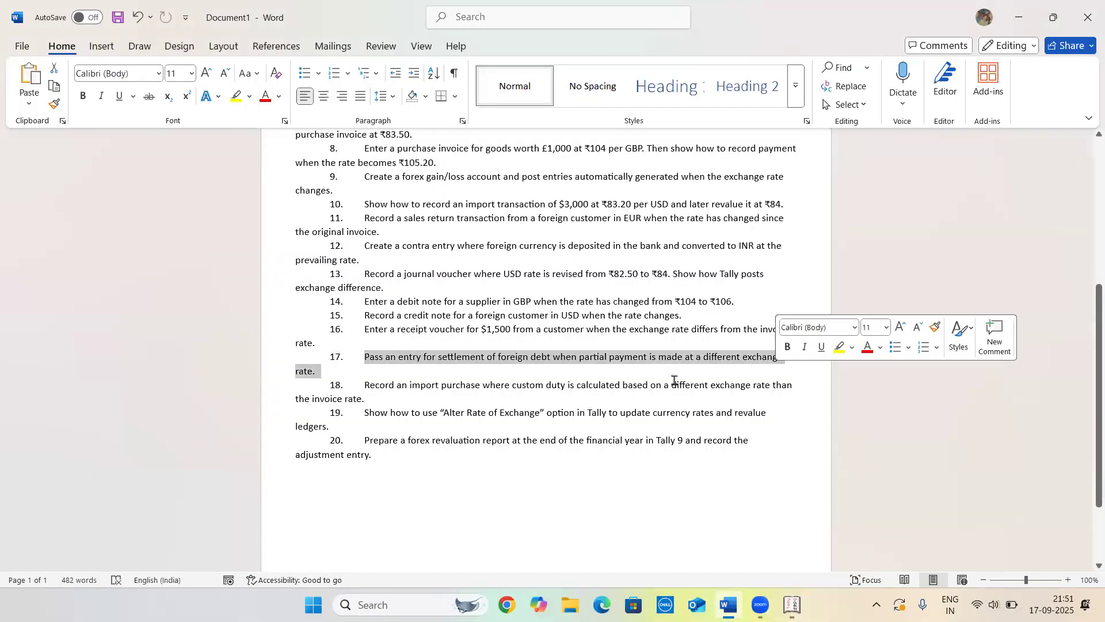
Reread practical question 17 and the earlier questions in the question document
{"action": "left_click", "coordinate": [654, 383]}
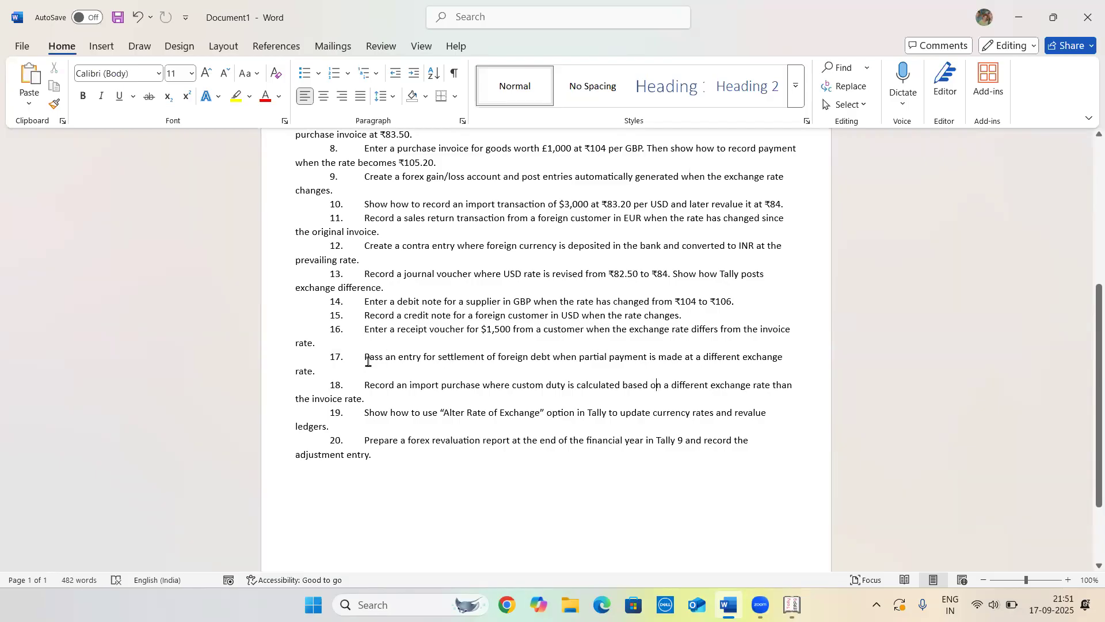
{"action": "left_click_drag", "start_coordinate": [365, 358], "coordinate": [551, 357]}
{"action": "left_click_drag", "start_coordinate": [641, 375], "coordinate": [767, 360]}
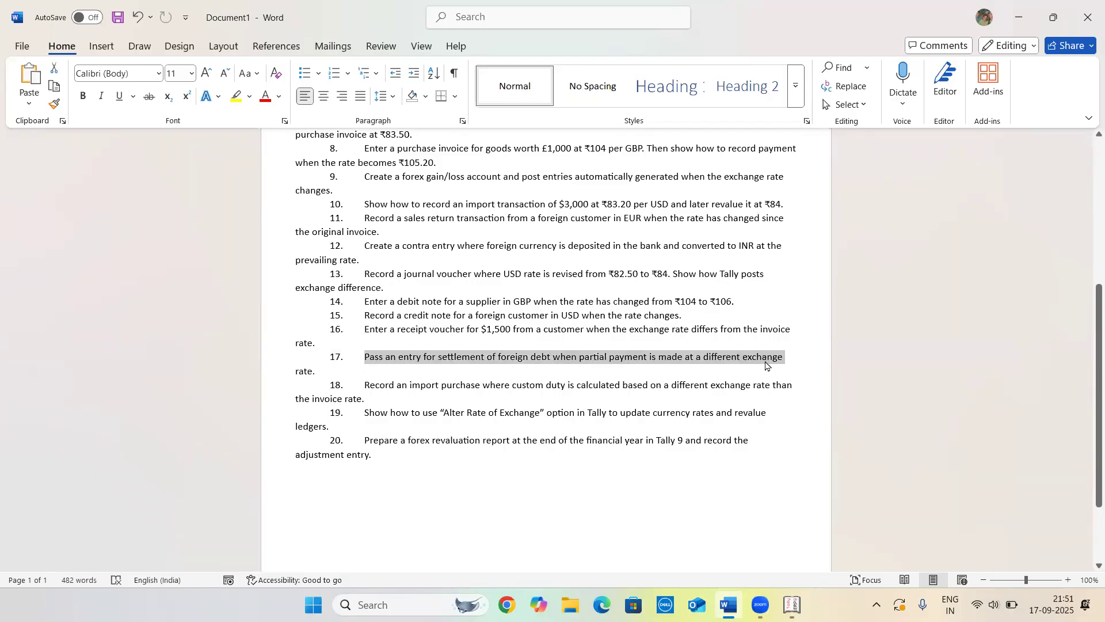
{"action": "left_click", "coordinate": [768, 361]}
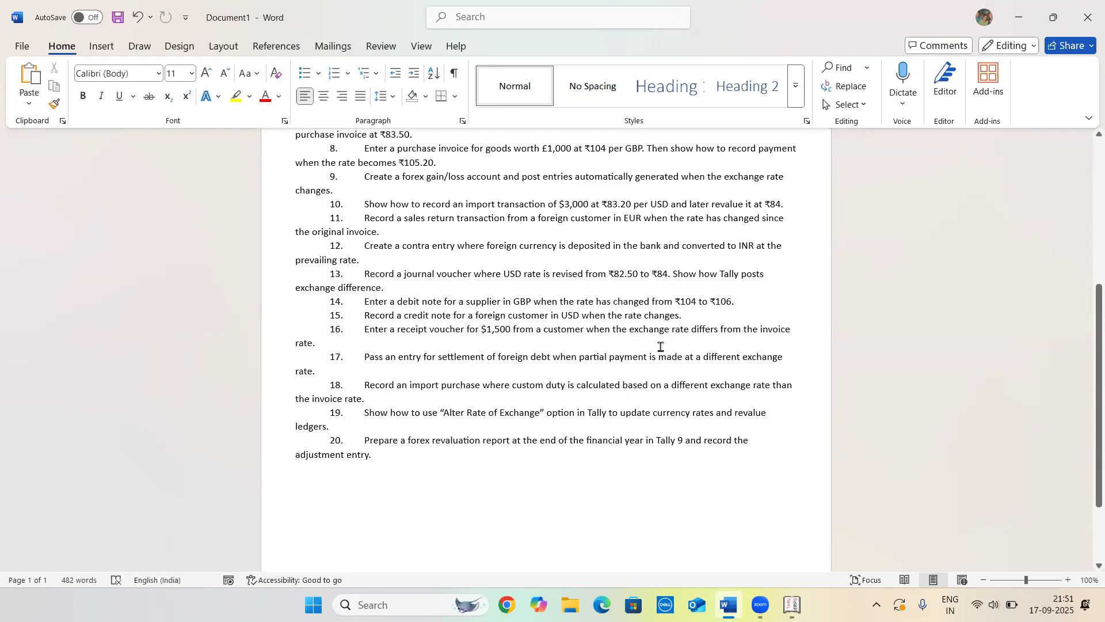
{"action": "scroll", "coordinate": [661, 346], "scroll_direction": "up", "scroll_amount": 8}
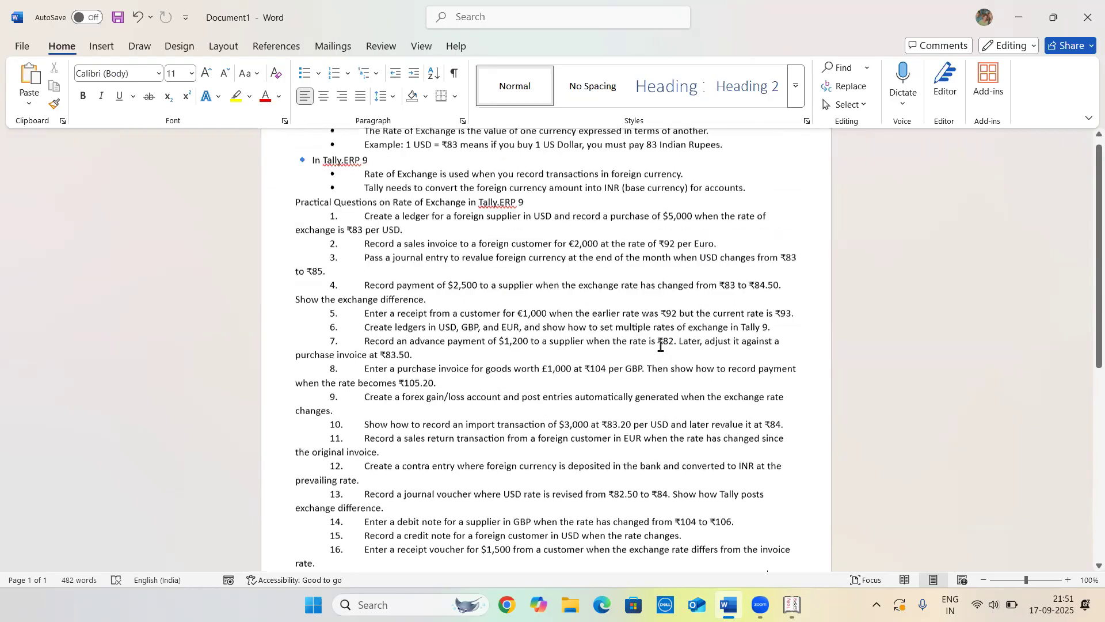
{"action": "scroll", "coordinate": [660, 347], "scroll_direction": "down", "scroll_amount": 1}
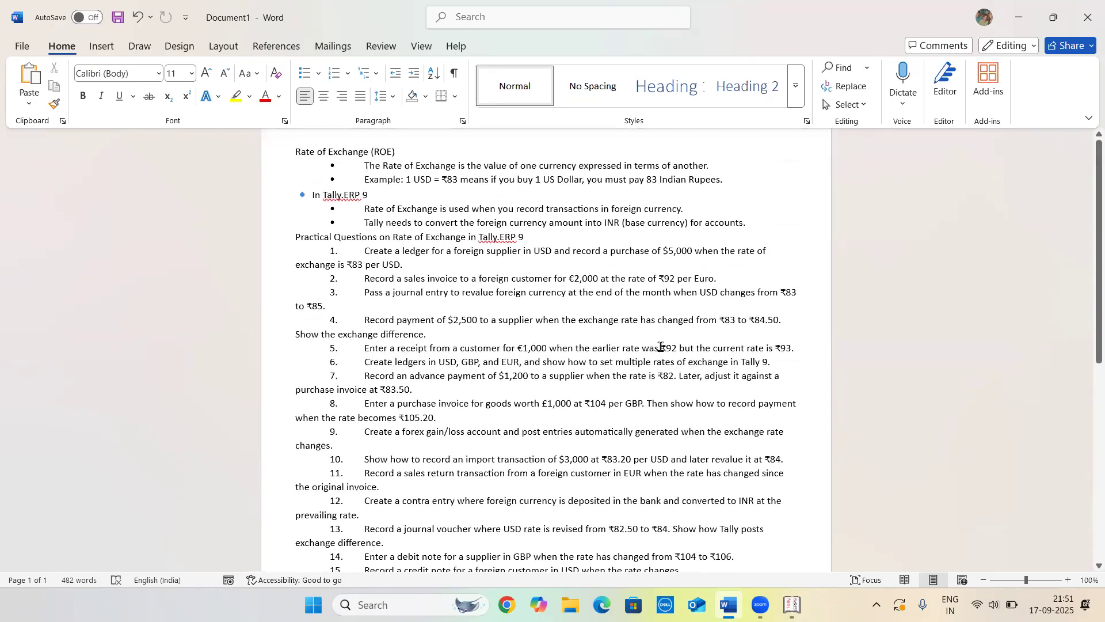
{"action": "scroll", "coordinate": [661, 346], "scroll_direction": "up", "scroll_amount": 1}
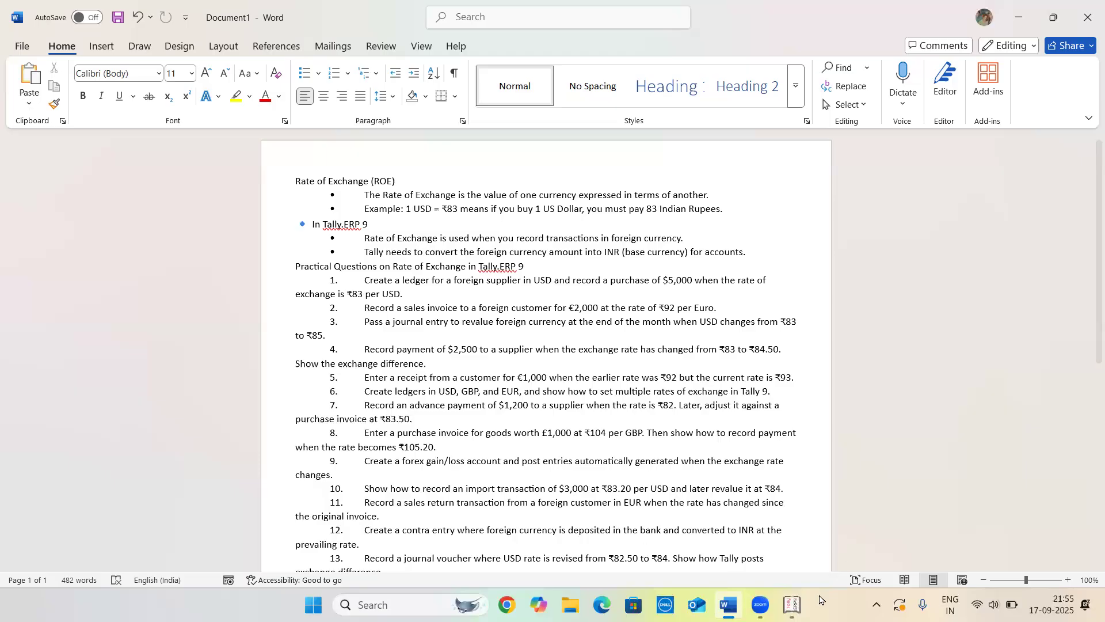
Switch to Tally and start creating a ledger named ABC LTD under Sundry Creditors
{"action": "left_click", "coordinate": [792, 605]}
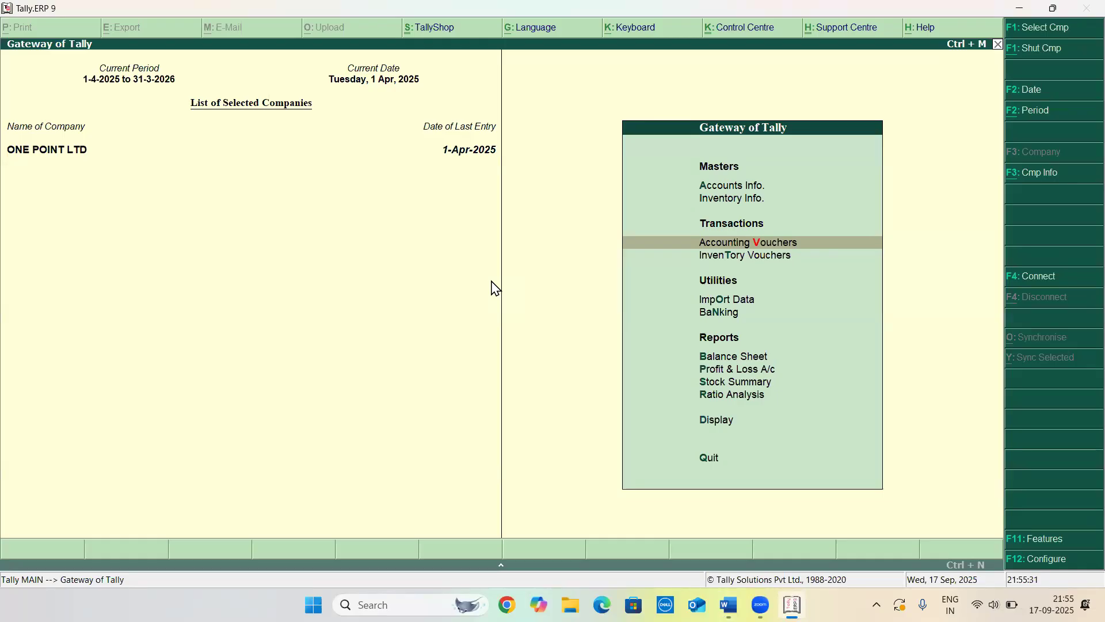
{"action": "key", "text": "Up"}
{"action": "key", "text": "Up"}
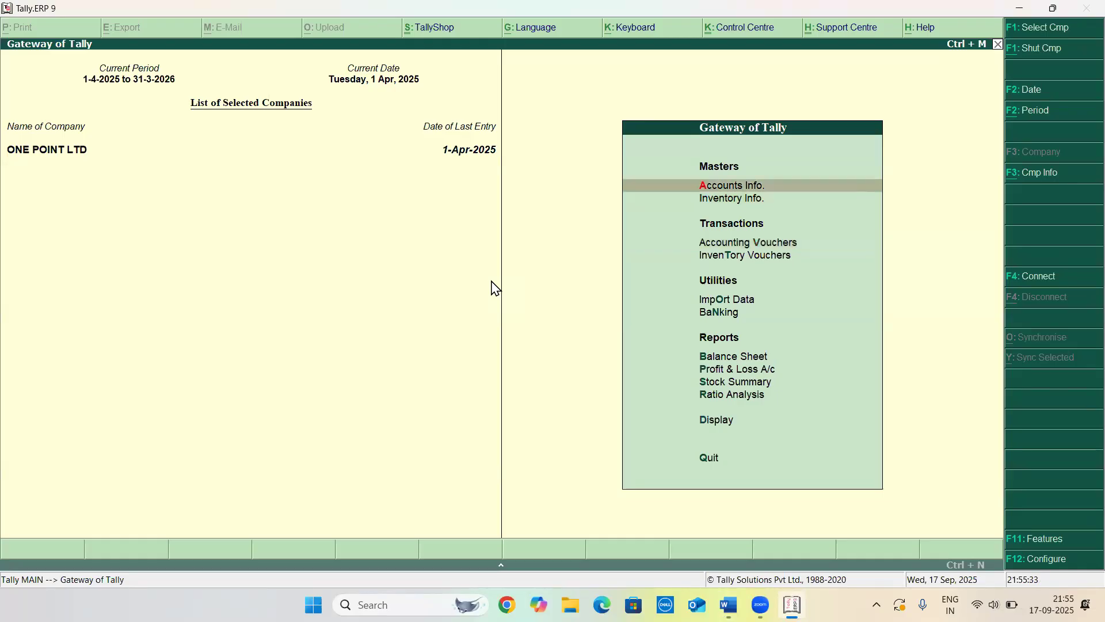
{"action": "key", "text": "Return"}
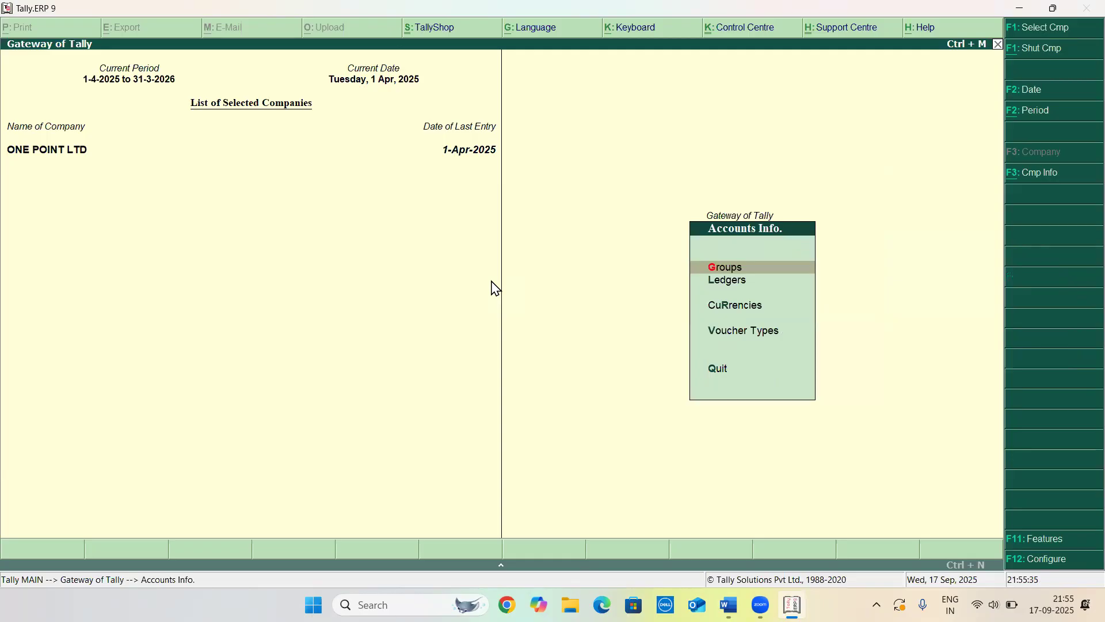
{"action": "key", "text": "Escape"}
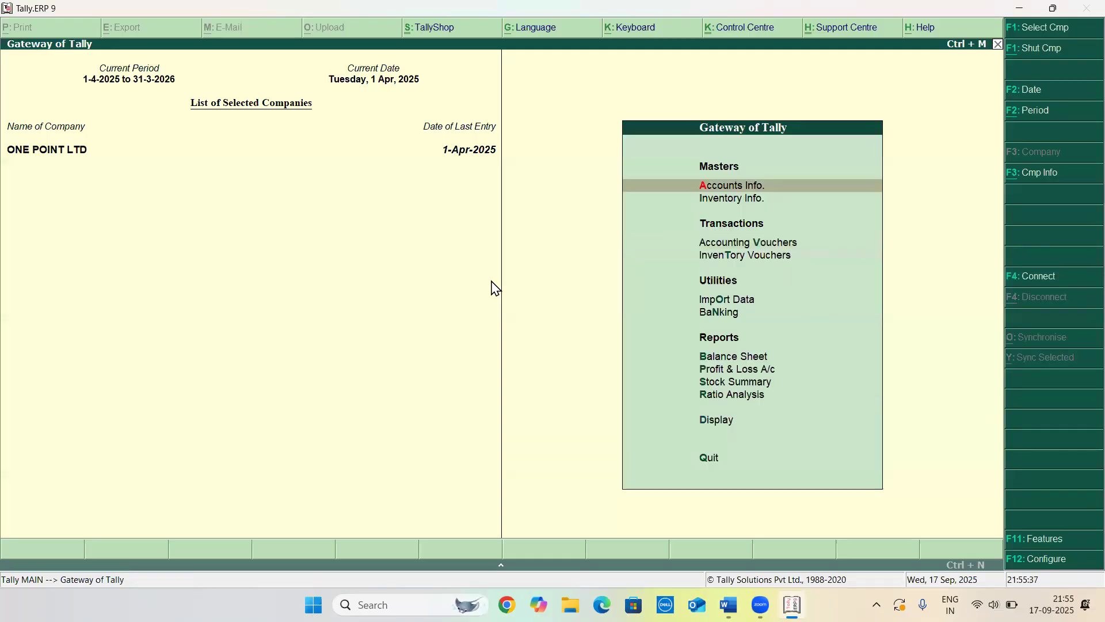
{"action": "key", "text": "Return"}
{"action": "key", "text": "Down"}
{"action": "key", "text": "Return"}
{"action": "key", "text": "Return"}
{"action": "type", "text": "ABC"}
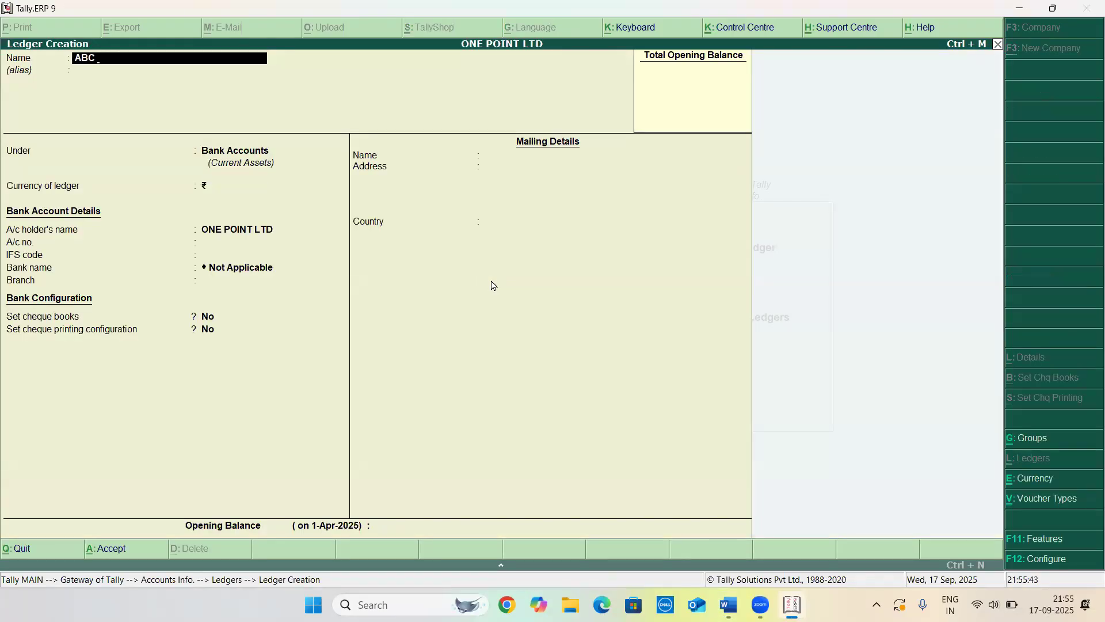
{"action": "type", "text": " LTD"}
{"action": "key", "text": "Return"}
{"action": "key", "text": "Return"}
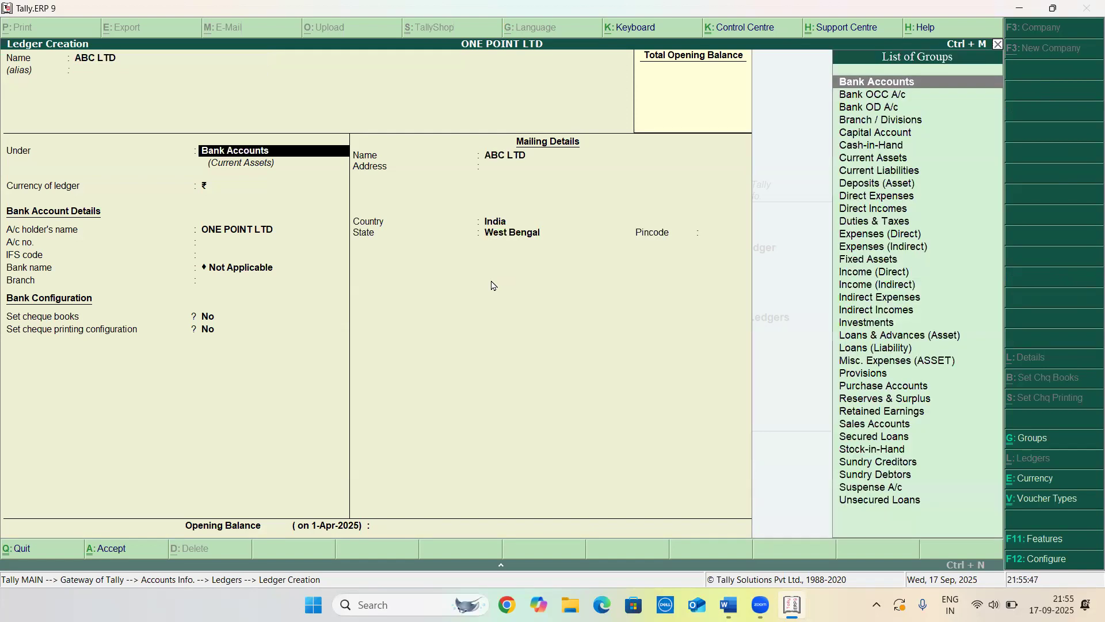
{"action": "type", "text": "SUN"}
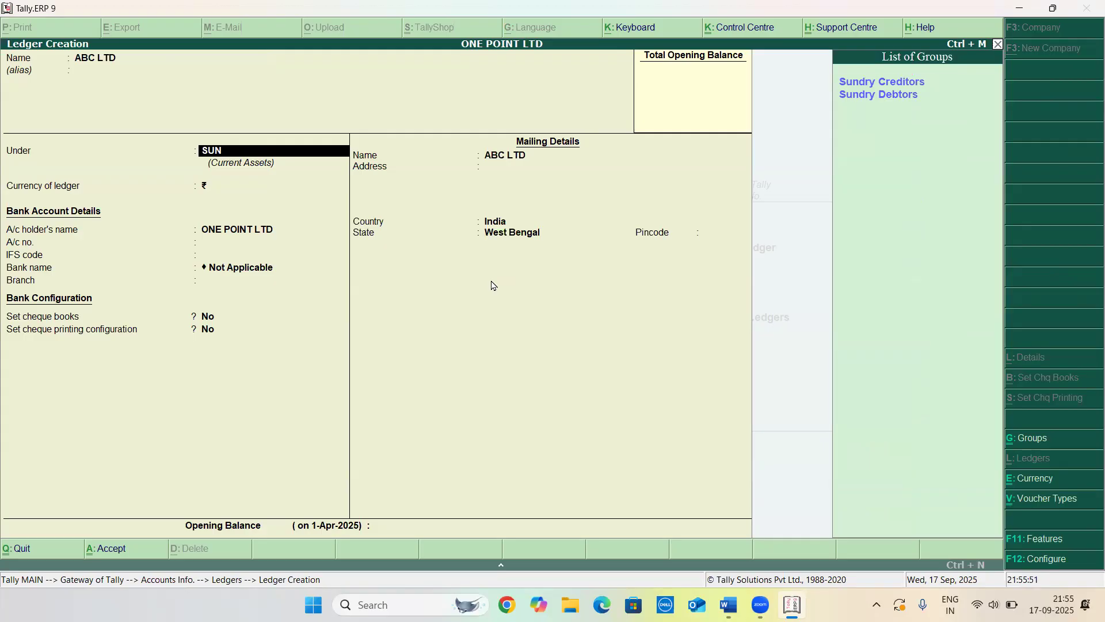
{"action": "key", "text": "Return"}
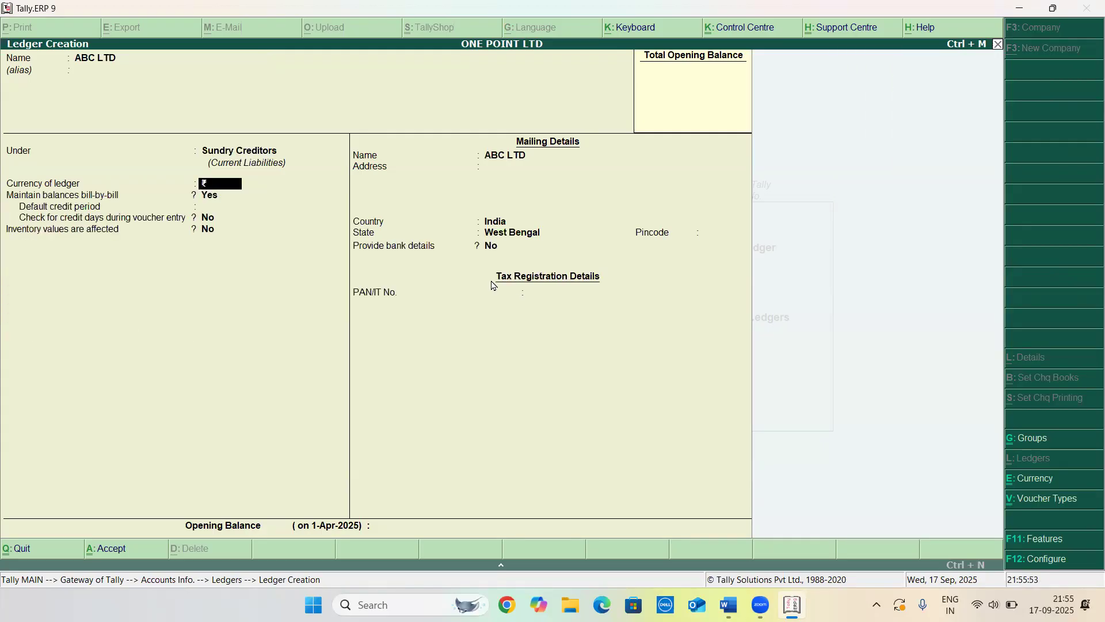
Enable bill-wise details for non-trading accounts, interest calculation and advanced interest parameters in the company features
{"action": "key", "text": "Return"}
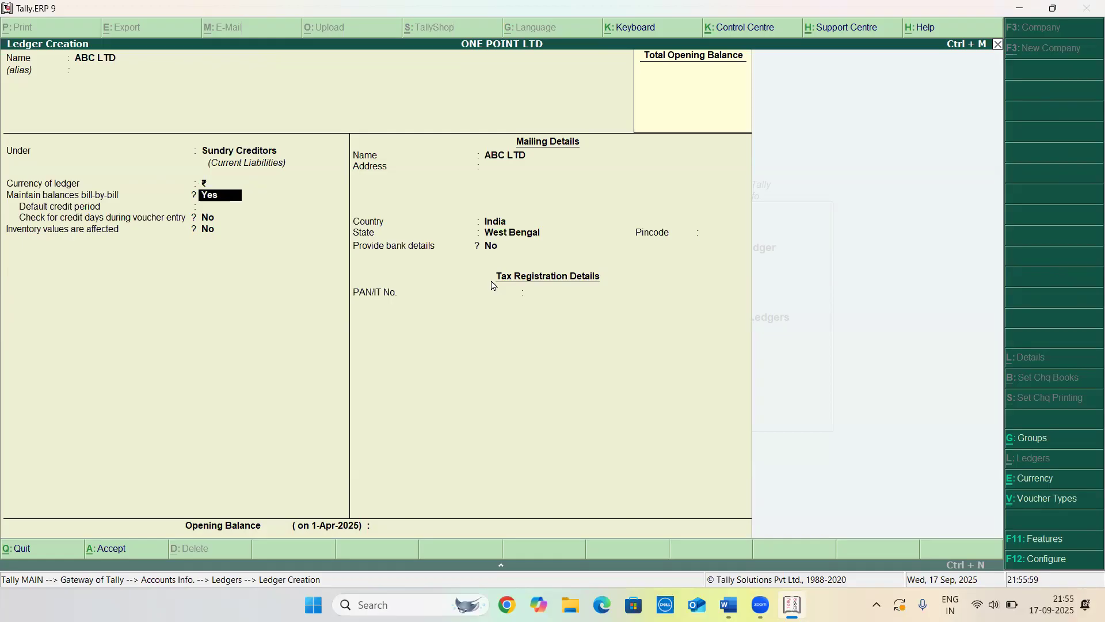
{"action": "key", "text": "F11"}
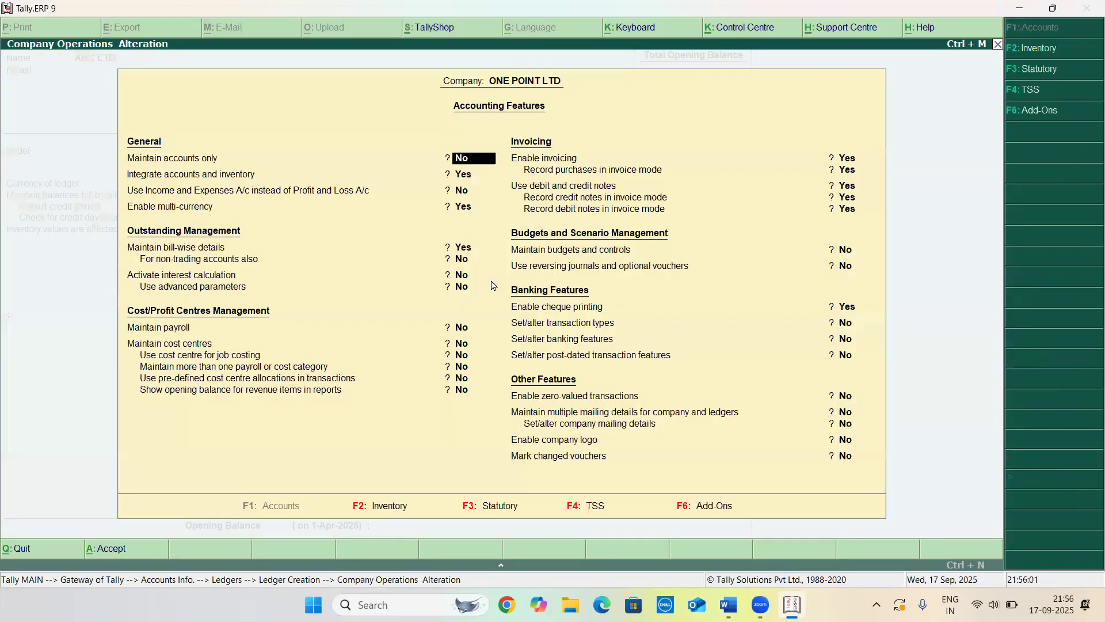
{"action": "key", "text": "Return"}
{"action": "key", "text": "Return"}
{"action": "key", "text": "Return"}
{"action": "key", "text": "Return"}
{"action": "key", "text": "Return"}
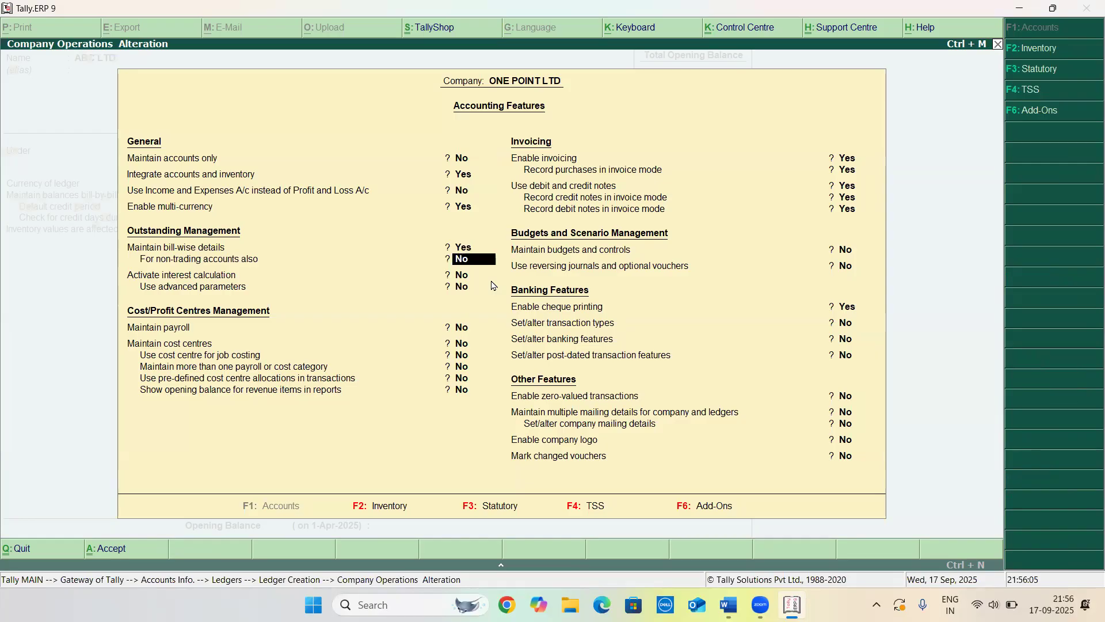
{"action": "key", "text": "y"}
{"action": "key", "text": "Return"}
{"action": "type", "text": "y"}
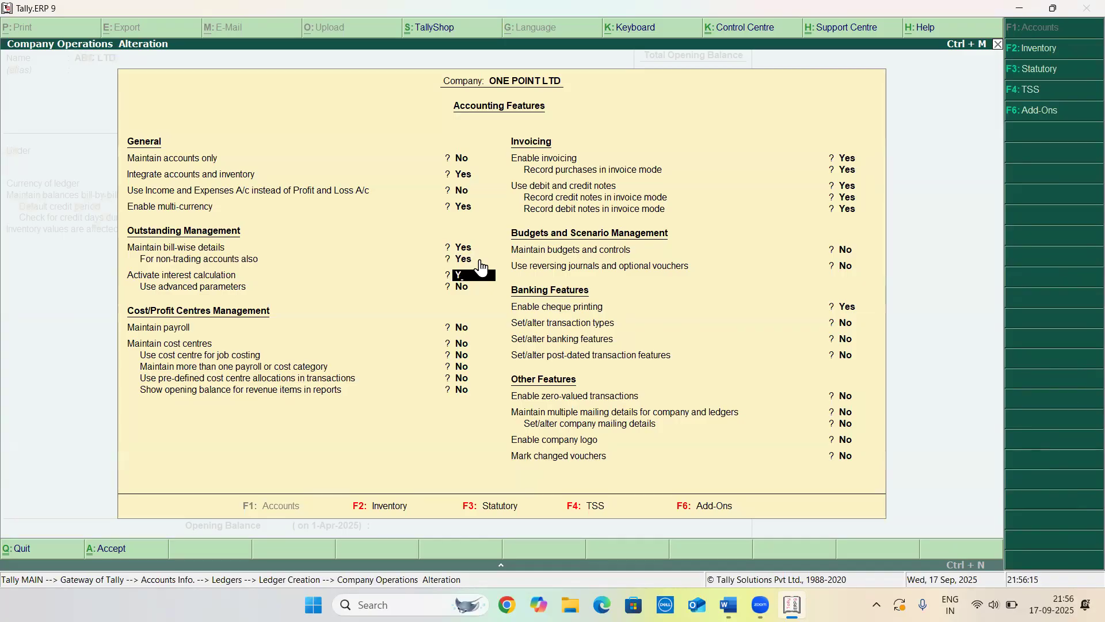
{"action": "key", "text": "Return"}
{"action": "type", "text": "y"}
{"action": "key", "text": "Return"}
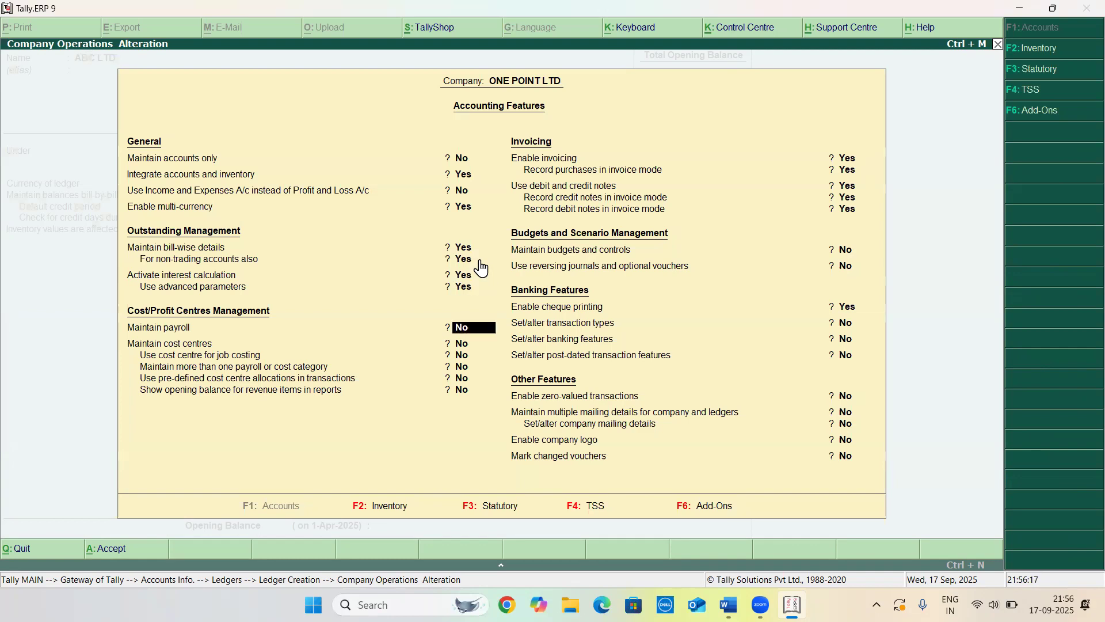
{"action": "key", "text": "Return"}
{"action": "key", "text": "Return"}
{"action": "key", "text": "Return"}
{"action": "key", "text": "Return"}
{"action": "key", "text": "Return"}
{"action": "key", "text": "Return"}
{"action": "key", "text": "Return"}
{"action": "key", "text": "Return"}
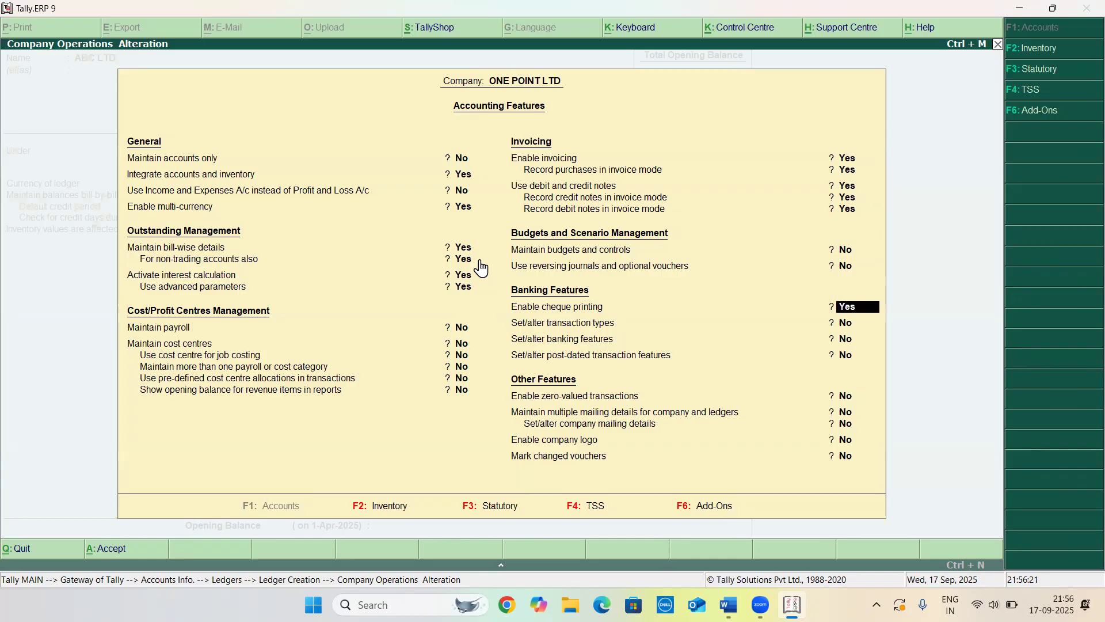
{"action": "key", "text": "ctrl+a"}
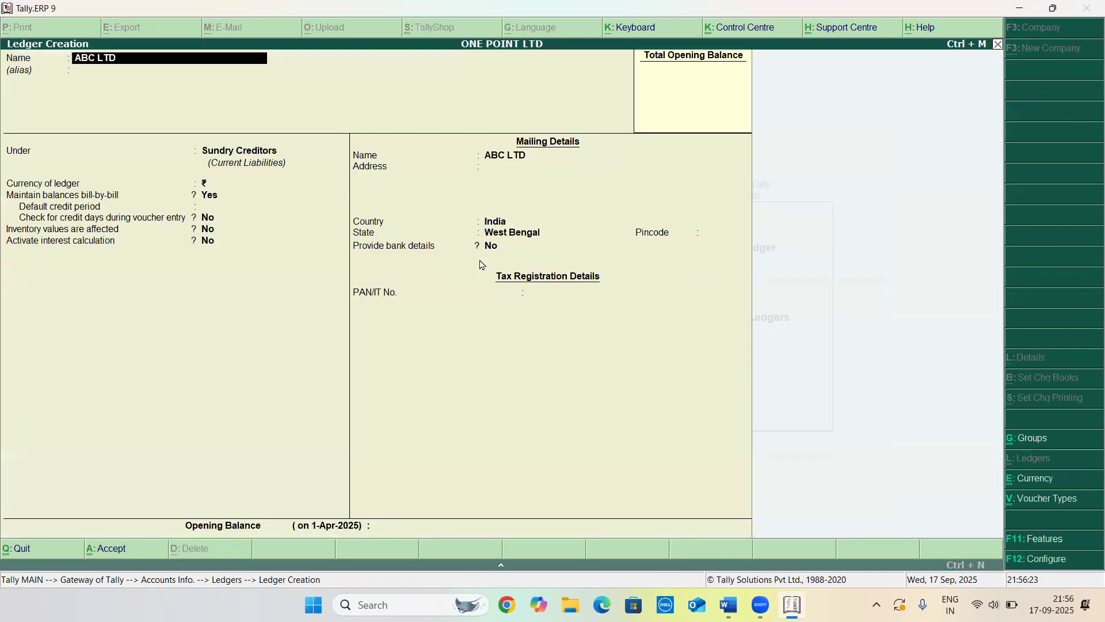
Set the ledger's default credit period to 90 days and activate interest calculation for it
{"action": "key", "text": "Return"}
{"action": "key", "text": "Return"}
{"action": "key", "text": "Return"}
{"action": "key", "text": "Return"}
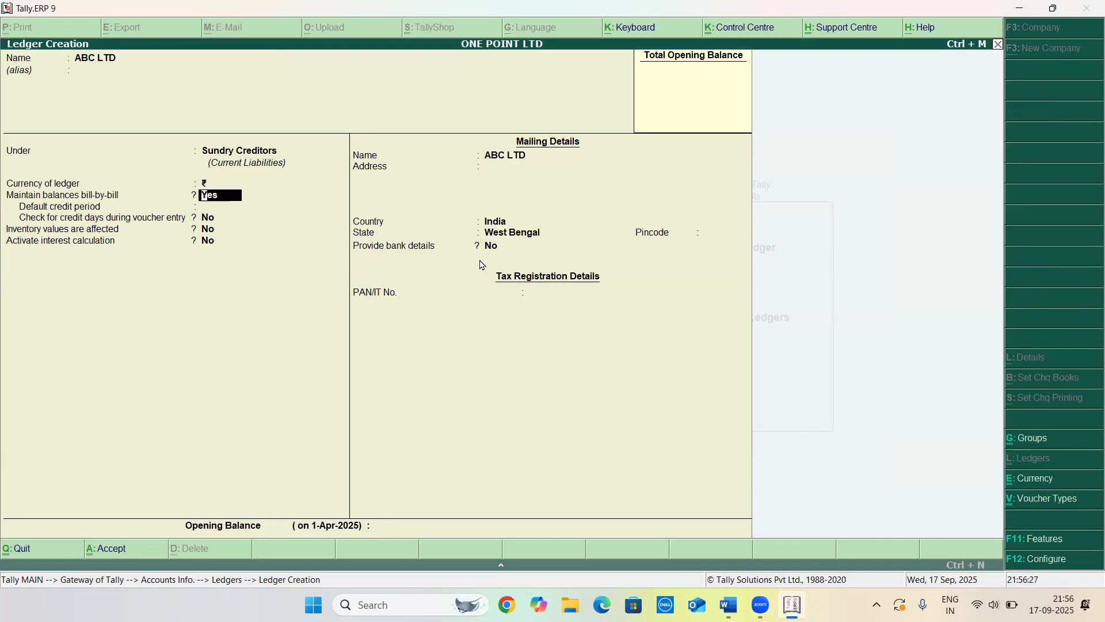
{"action": "key", "text": "Return"}
{"action": "type", "text": "90"}
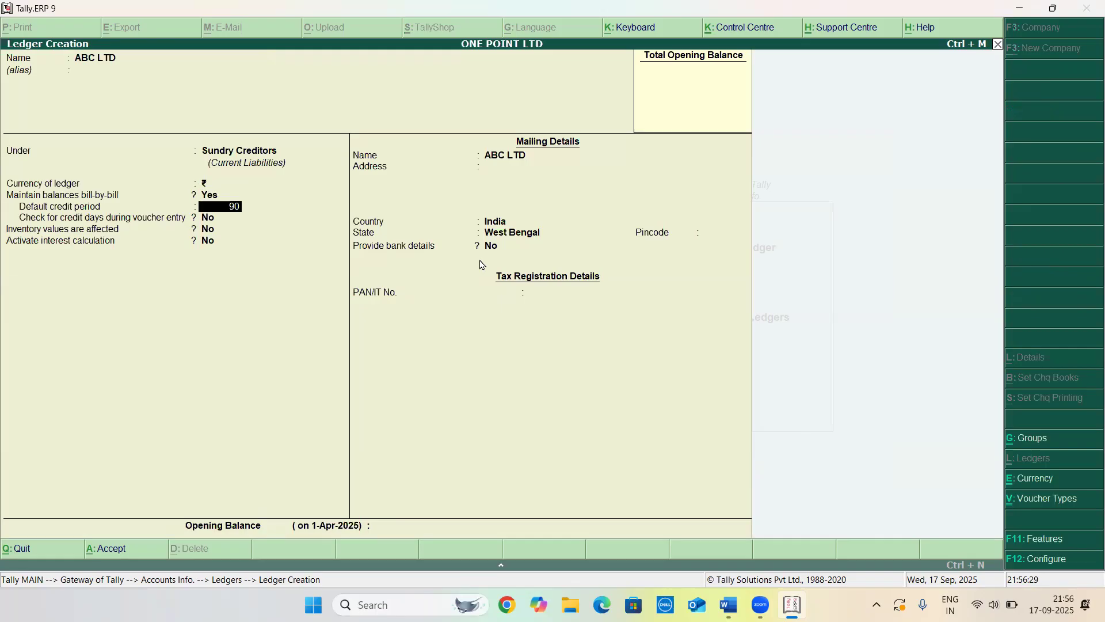
{"action": "key", "text": "Return"}
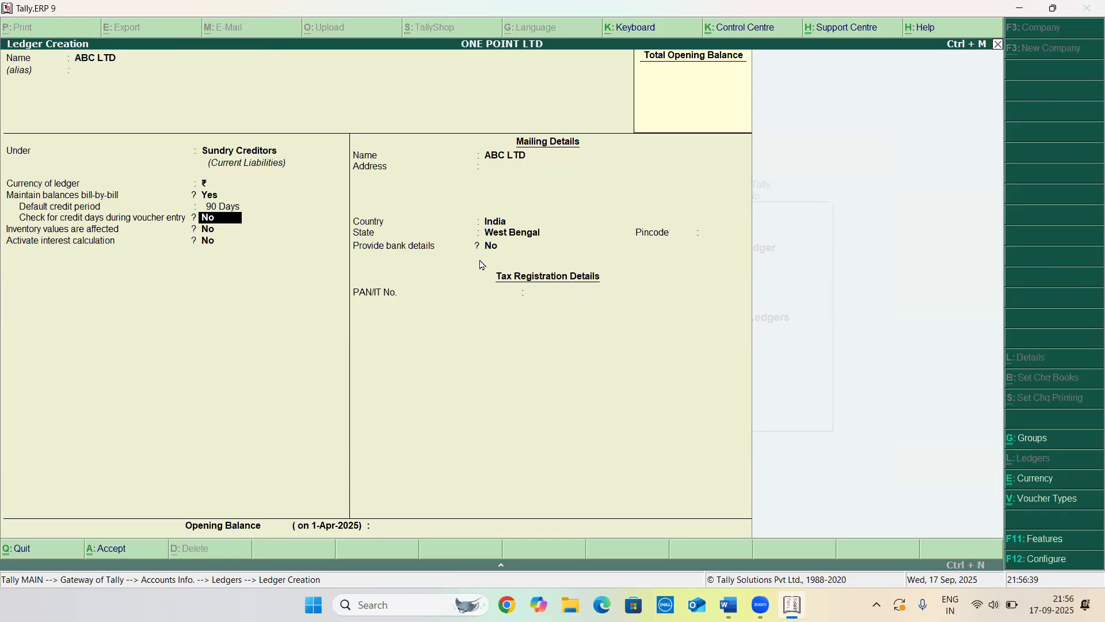
{"action": "key", "text": "Return"}
{"action": "key", "text": "Return"}
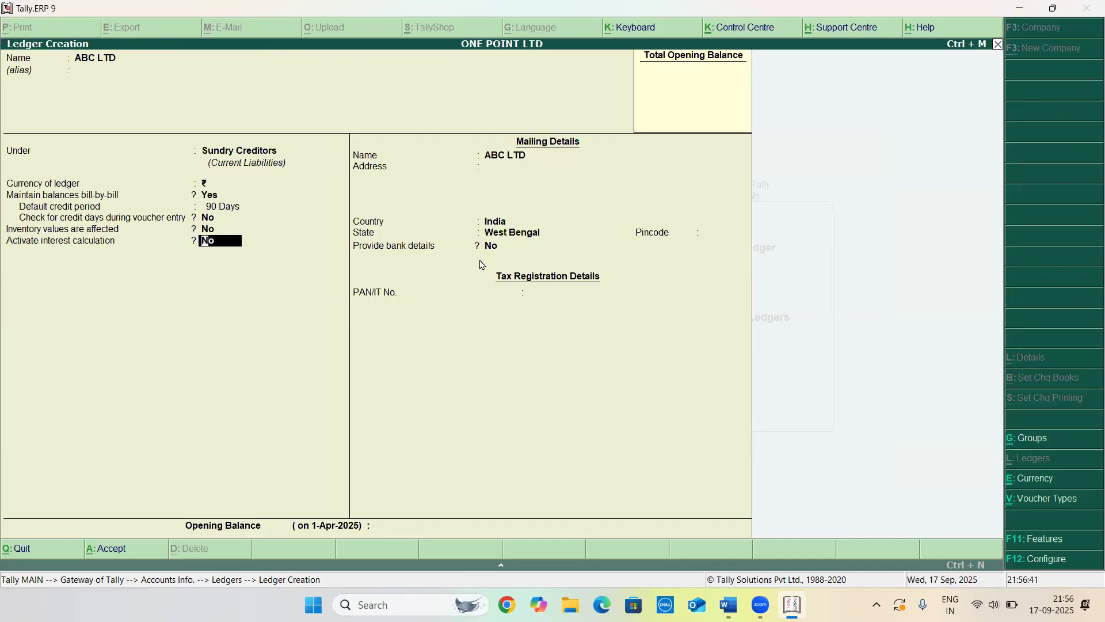
{"action": "key", "text": "y"}
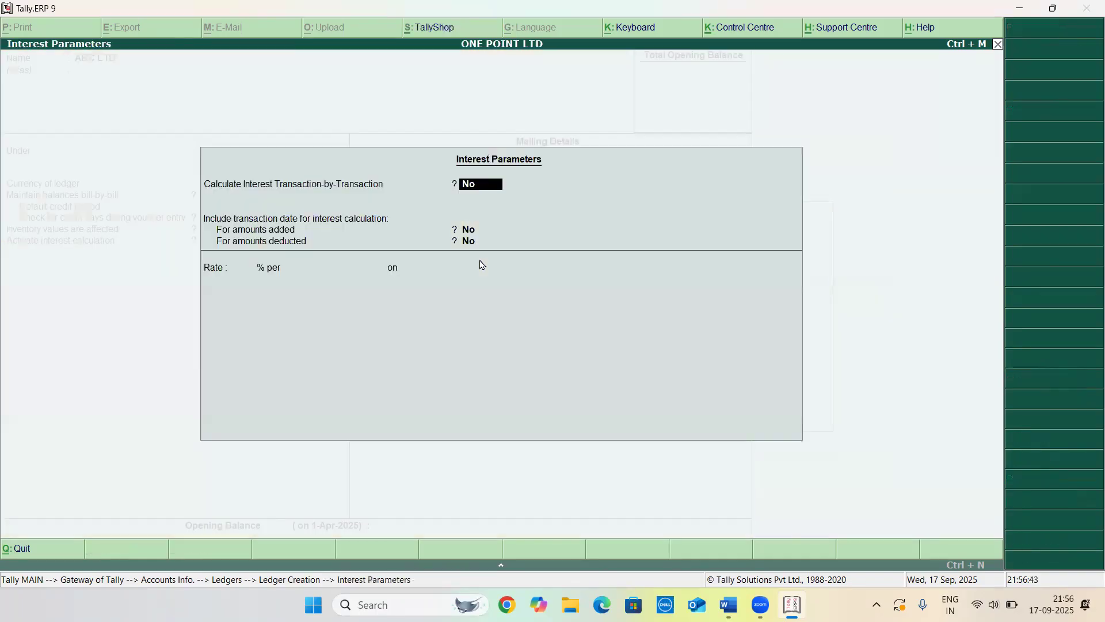
Turn on transaction-by-transaction interest calculation with per-transaction override, leaving advanced parameters off
{"action": "key", "text": "y"}
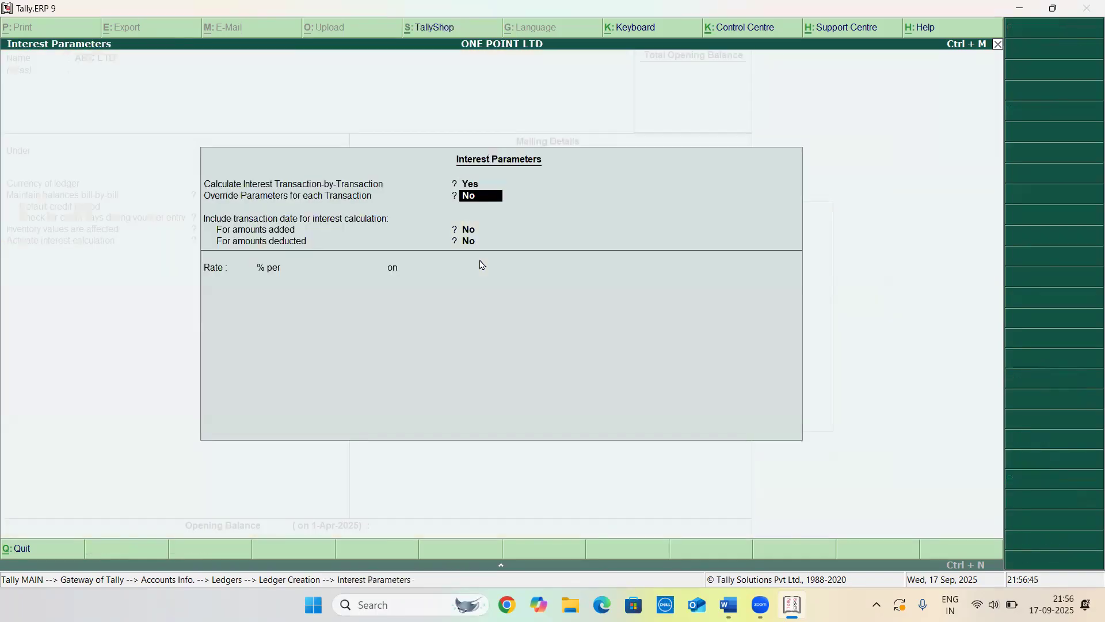
{"action": "key", "text": "y"}
{"action": "key", "text": "n"}
{"action": "key", "text": "Return"}
Set the interest rate to 10% per 365-Day Year
{"action": "key", "text": "Return"}
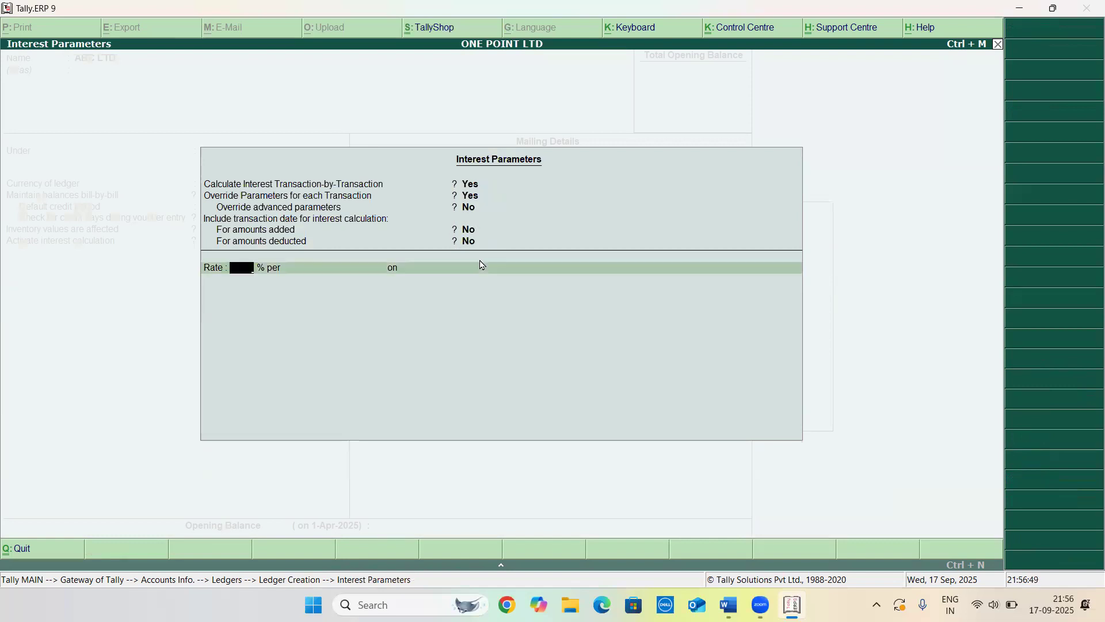
{"action": "type", "text": "10"}
{"action": "key", "text": "Return"}
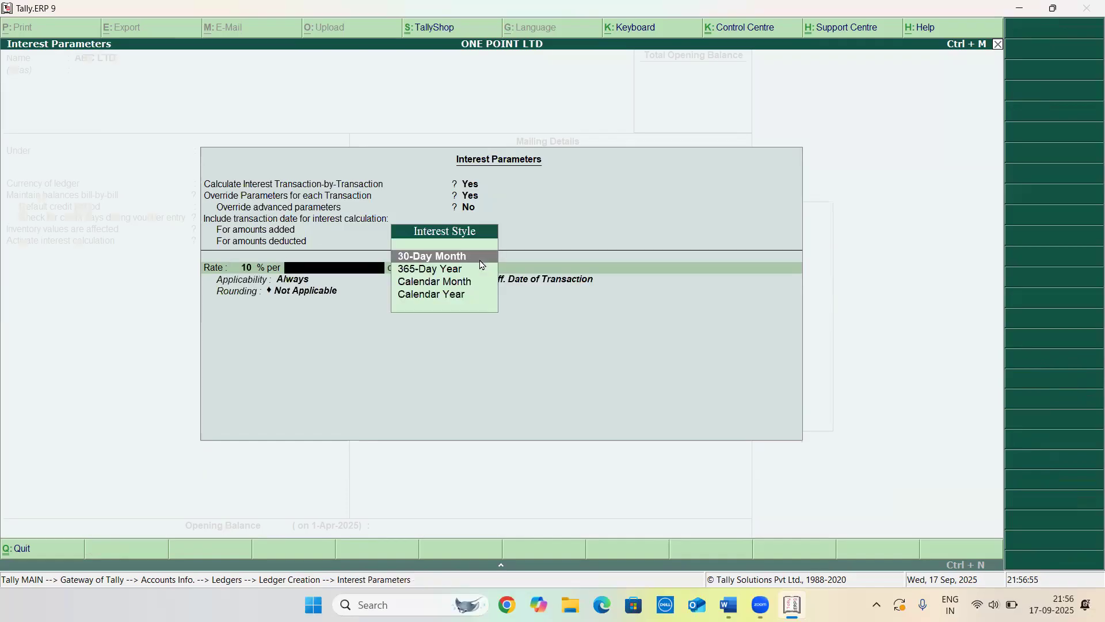
{"action": "key", "text": "Down"}
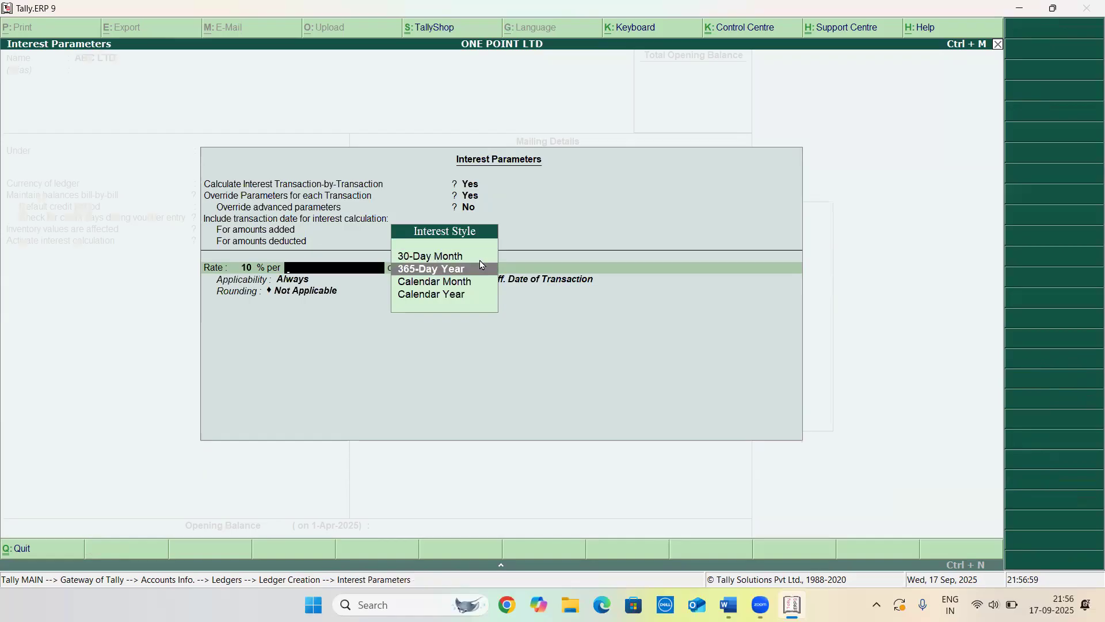
{"action": "key", "text": "Up"}
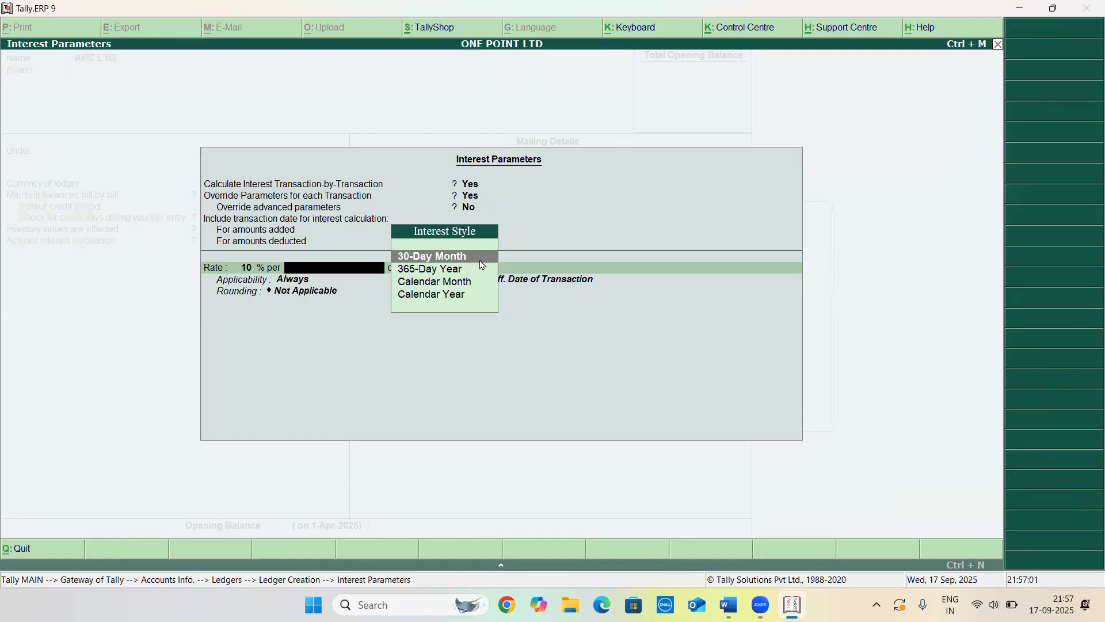
{"action": "key", "text": "Down"}
{"action": "key", "text": "Down"}
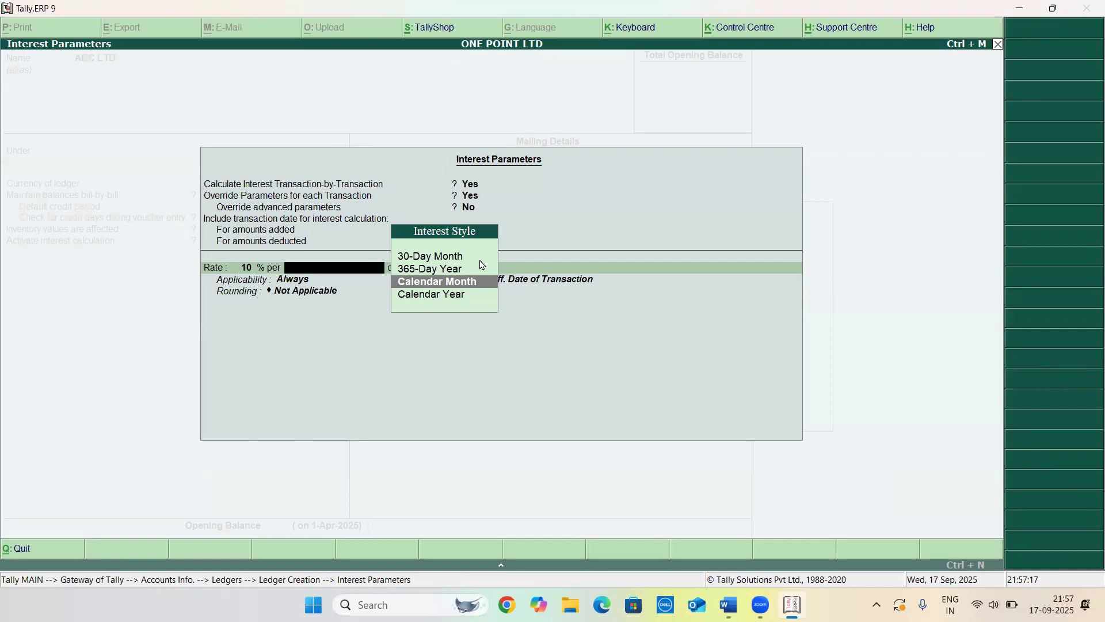
{"action": "key", "text": "Down"}
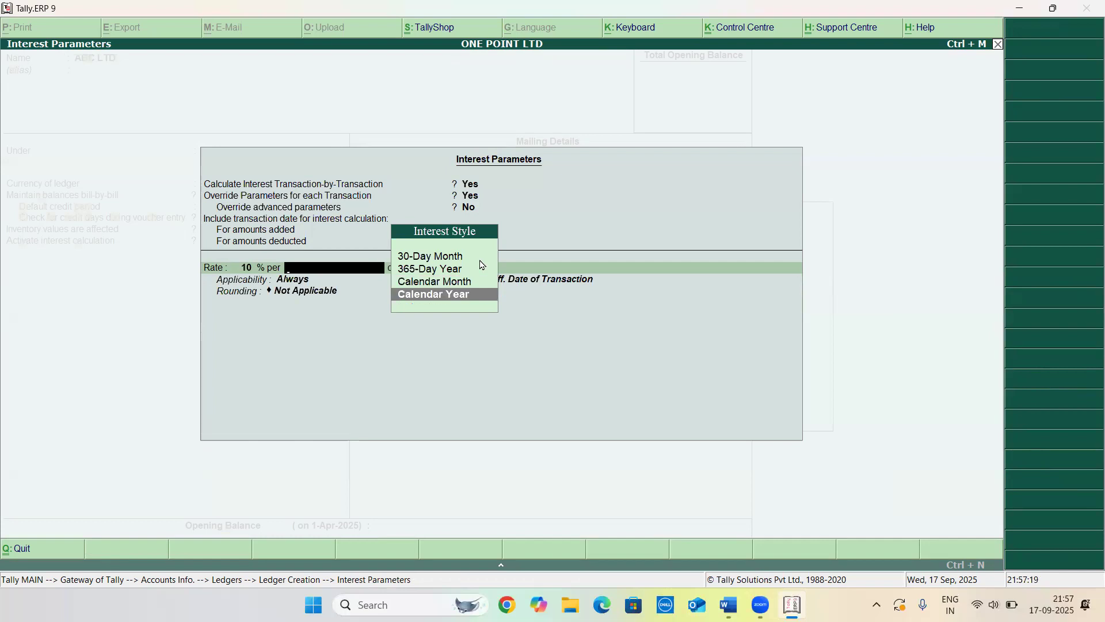
{"action": "key", "text": "Up"}
{"action": "key", "text": "Up"}
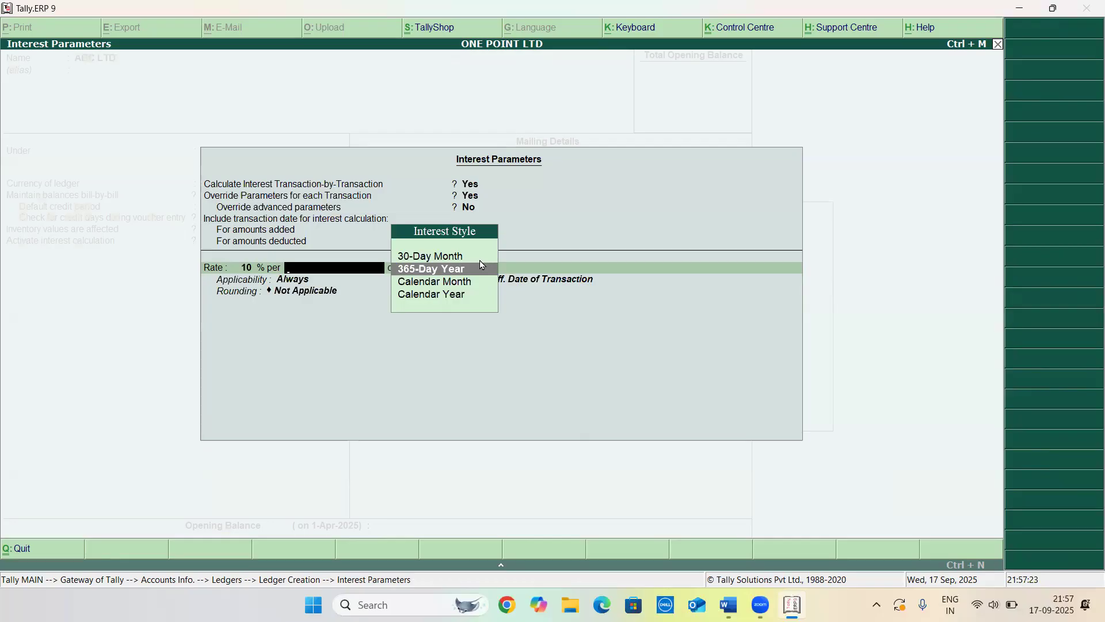
{"action": "key", "text": "Return"}
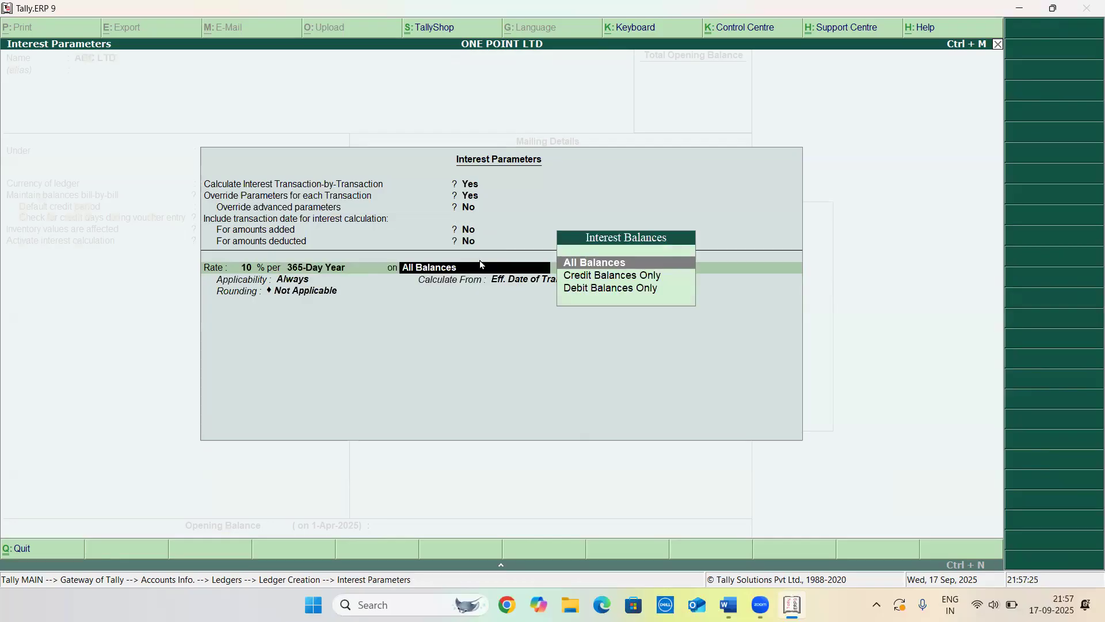
Apply the ledger's interest on Credit Balances Only, applicable Past Due Date
{"action": "key", "text": "Down"}
{"action": "key", "text": "Return"}
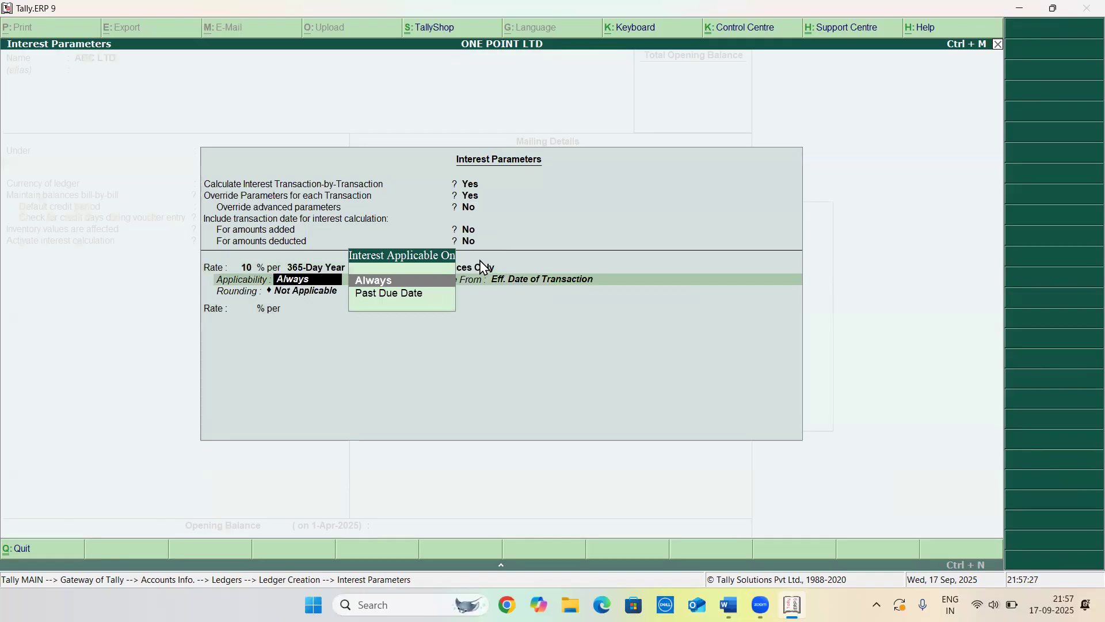
{"action": "key", "text": "Down"}
{"action": "key", "text": "Return"}
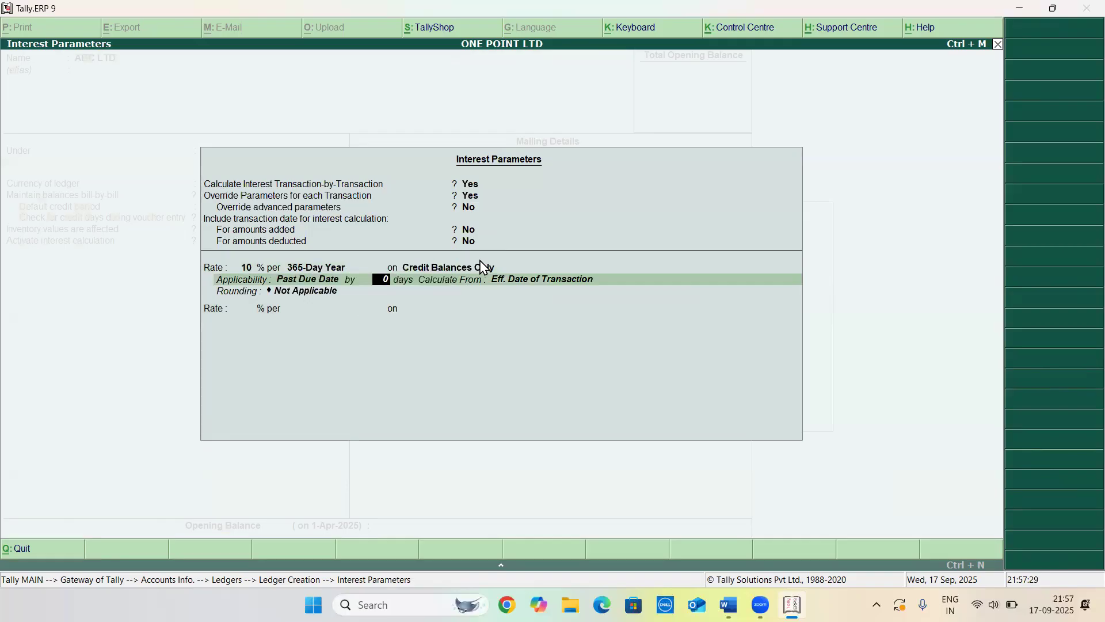
Set the due-date offset to 0 days, choose the calculate-from basis with no rounding, and close the interest parameters
{"action": "key", "text": "Return"}
{"action": "key", "text": "Up"}
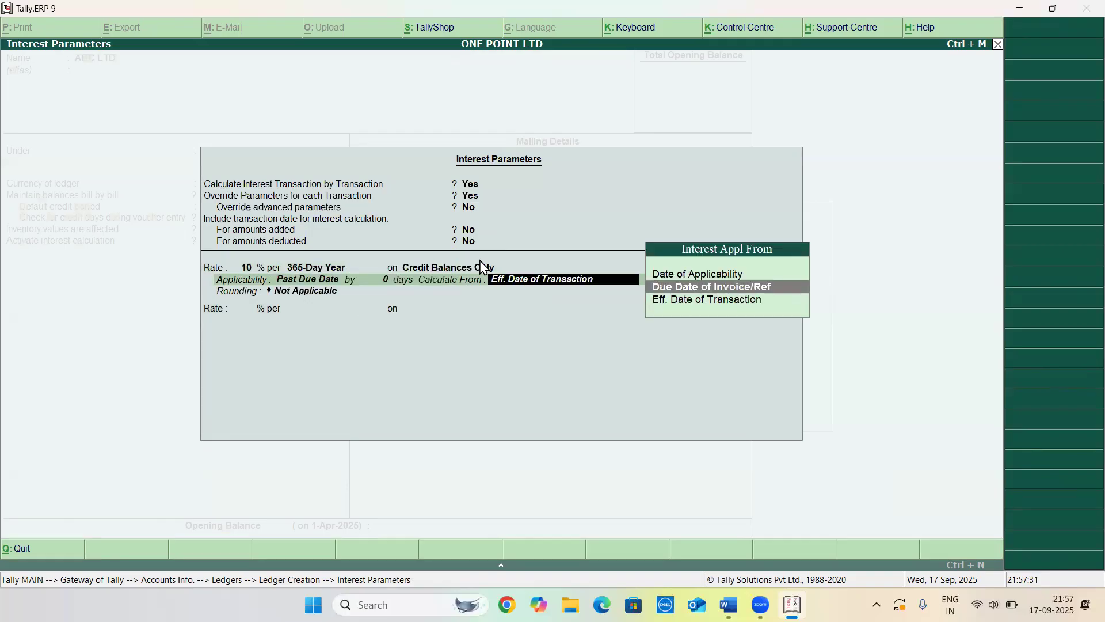
{"action": "key", "text": "Return"}
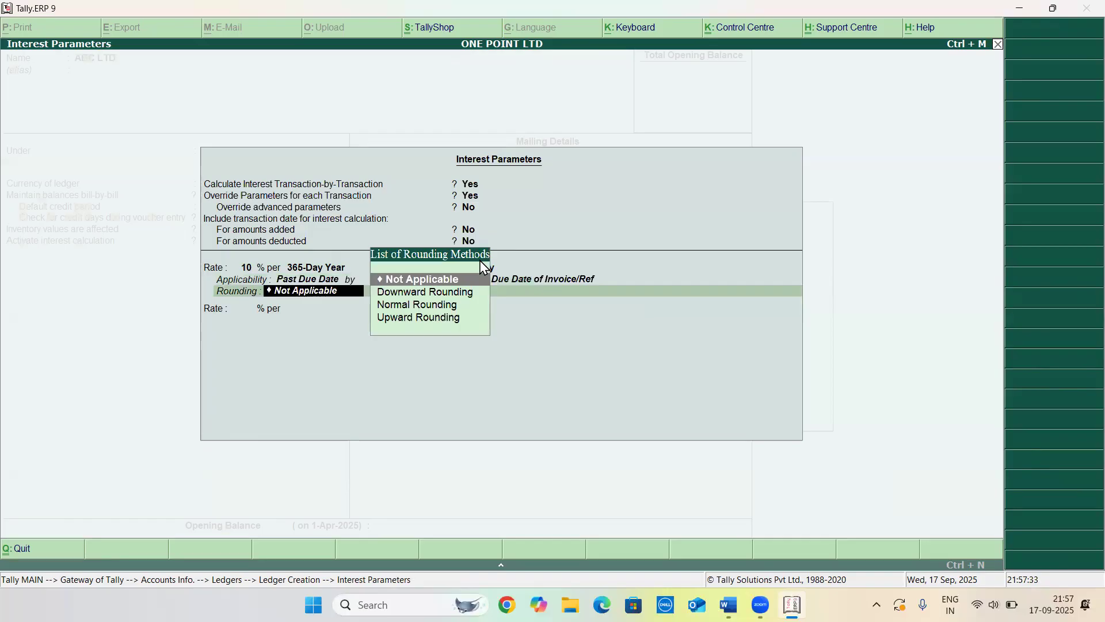
{"action": "key", "text": "BackSpace"}
{"action": "key", "text": "Up"}
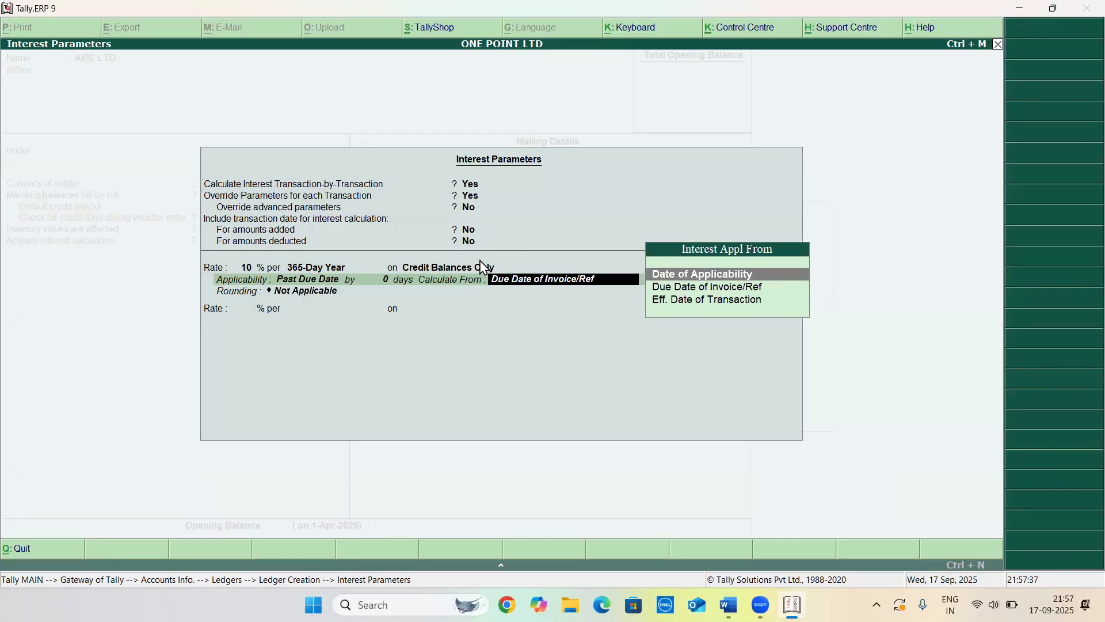
{"action": "key", "text": "Return"}
Accept the ABC LTD ledger and return to the Gateway of Tally
{"action": "key", "text": "Return"}
{"action": "key", "text": "Return"}
{"action": "key", "text": "Return"}
{"action": "key", "text": "Return"}
{"action": "key", "text": "Return"}
{"action": "key", "text": "Return"}
{"action": "key", "text": "Return"}
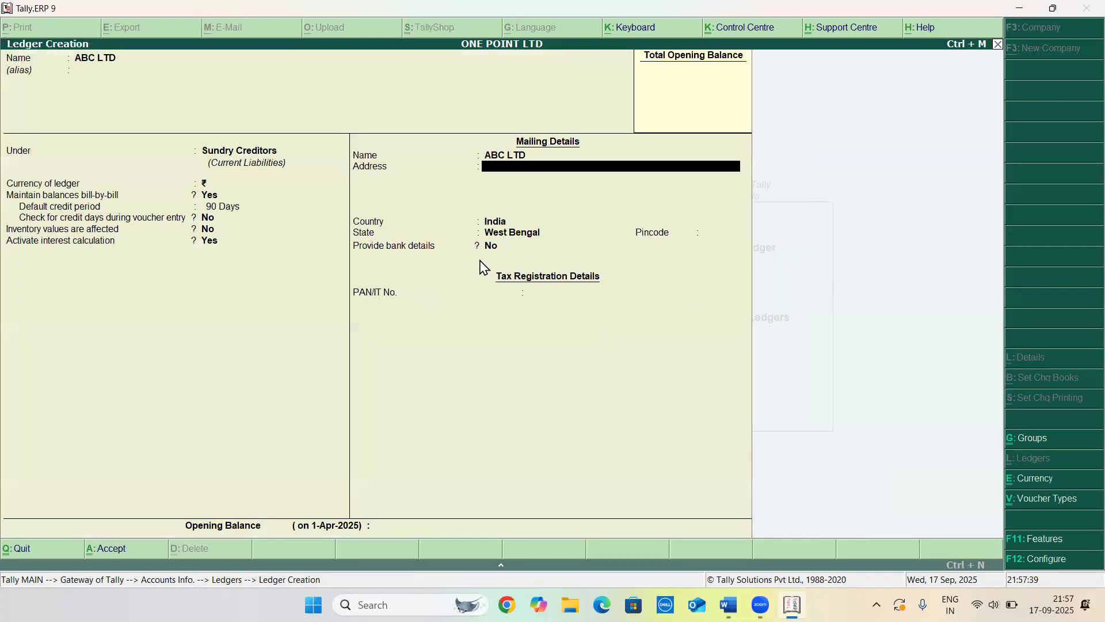
{"action": "key", "text": "Return"}
{"action": "key", "text": "Return"}
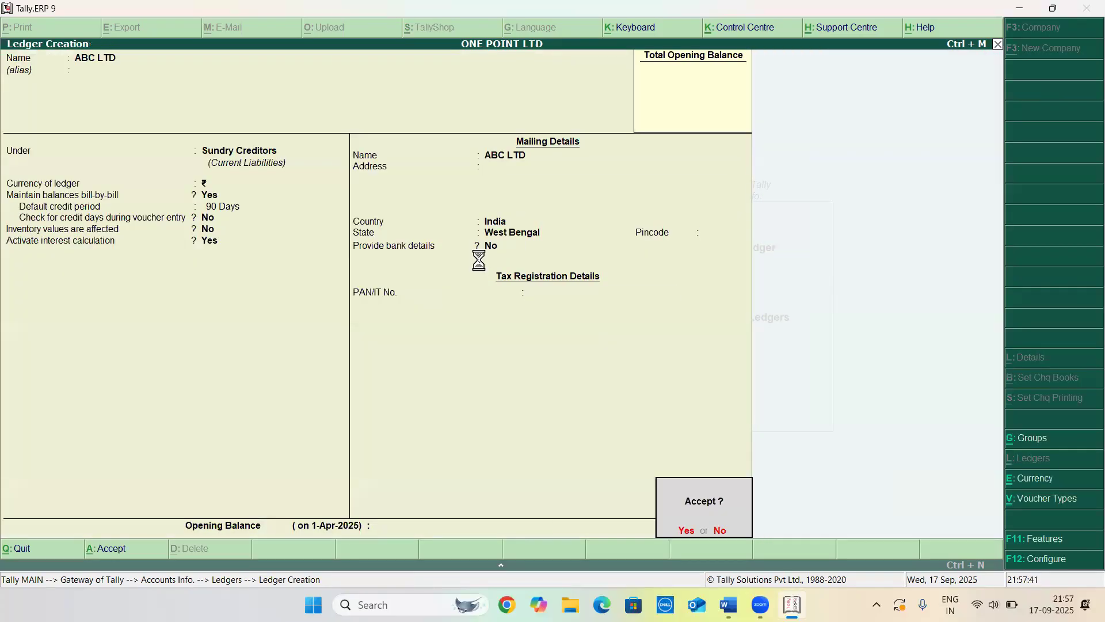
{"action": "key", "text": "Return"}
{"action": "key", "text": "Escape"}
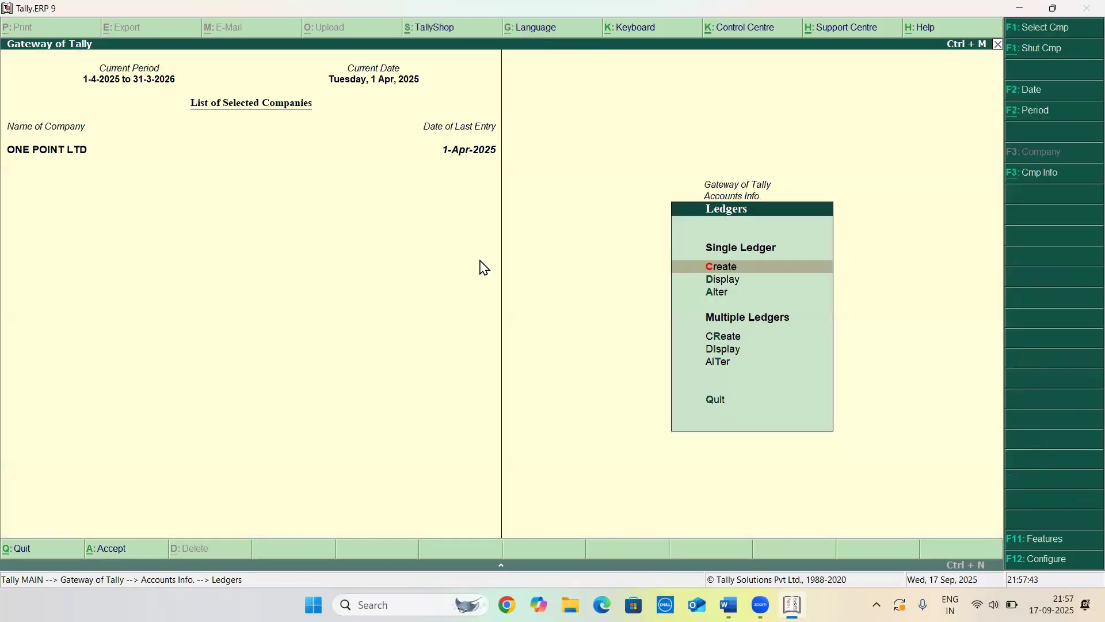
{"action": "key", "text": "Escape"}
{"action": "key", "text": "Escape"}
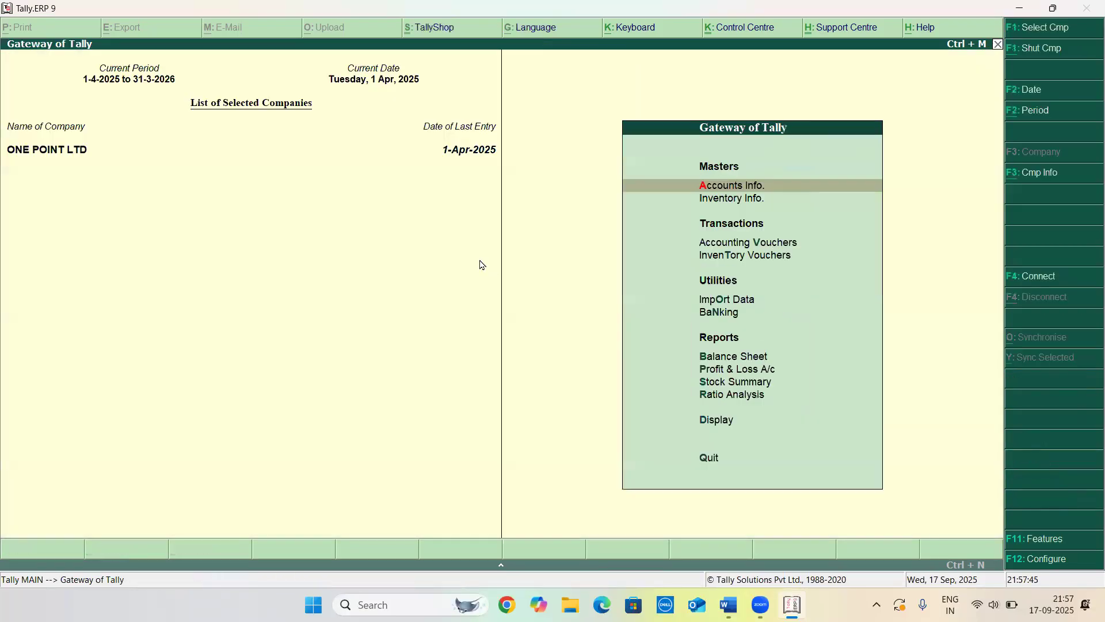
Start a new purchase voucher in accounting voucher creation
{"action": "key", "text": "v"}
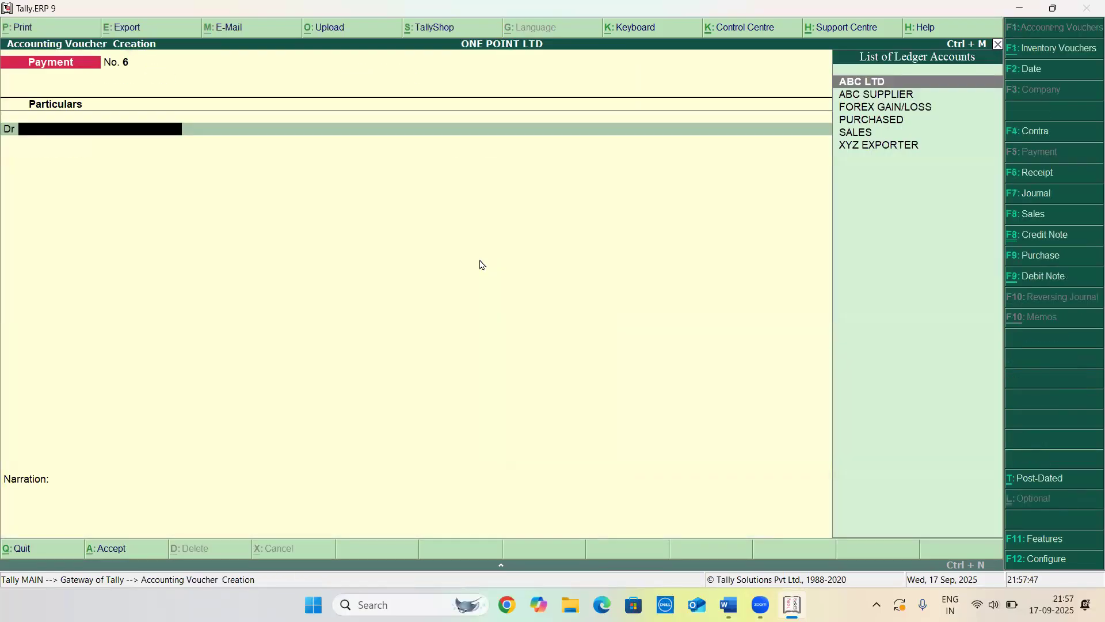
{"action": "key", "text": "F8"}
{"action": "key", "text": "F9"}
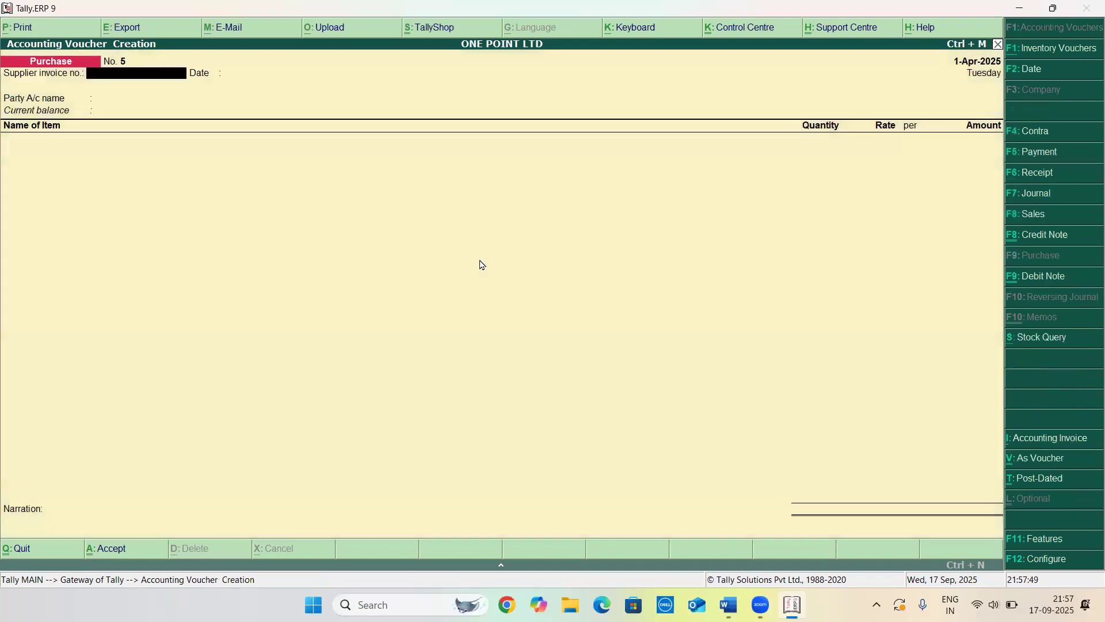
{"action": "key", "text": "Return"}
{"action": "key", "text": "Return"}
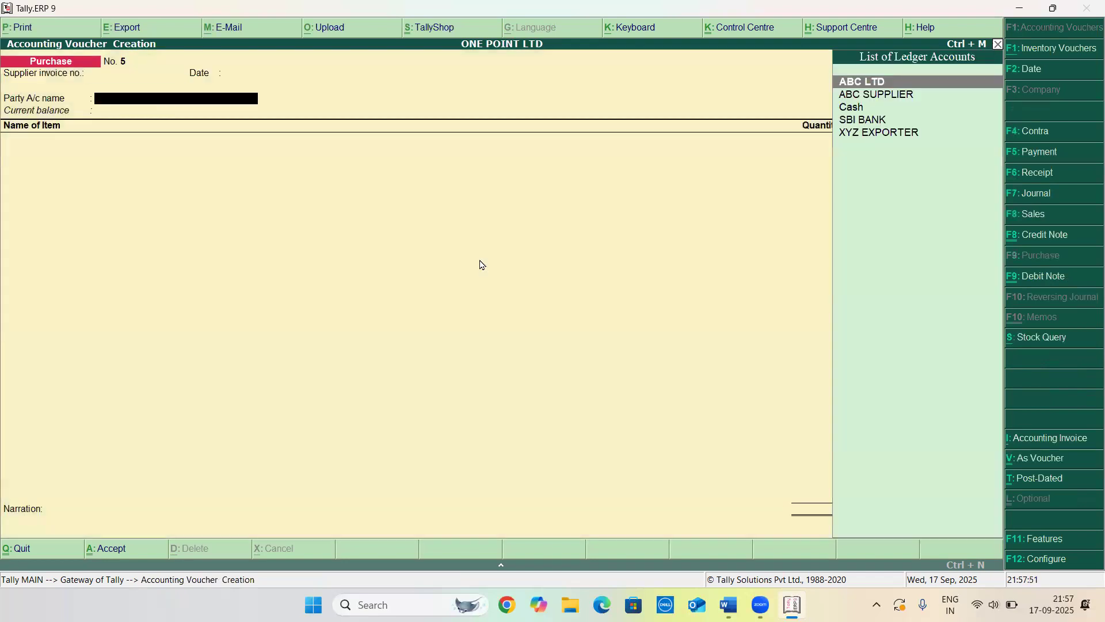
Enter supplier invoice no. 007 dated 1-Apr-2025 and select ABC LTD as the party
{"action": "key", "text": "BackSpace"}
{"action": "key", "text": "BackSpace"}
{"action": "type", "text": "00"}
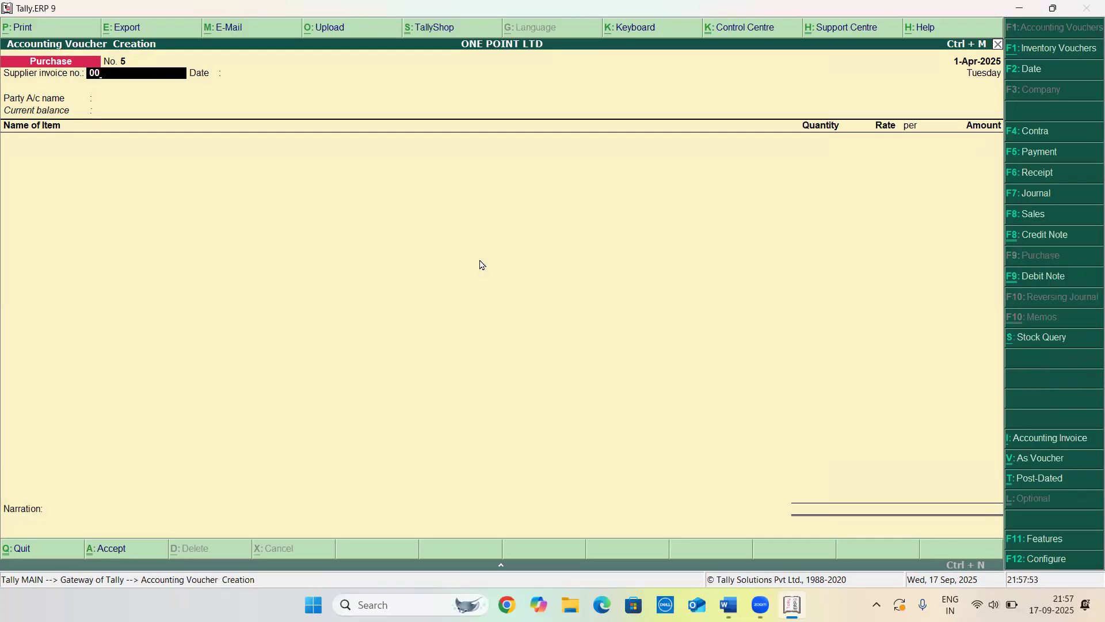
{"action": "type", "text": "7"}
{"action": "key", "text": "Return"}
{"action": "key", "text": "Return"}
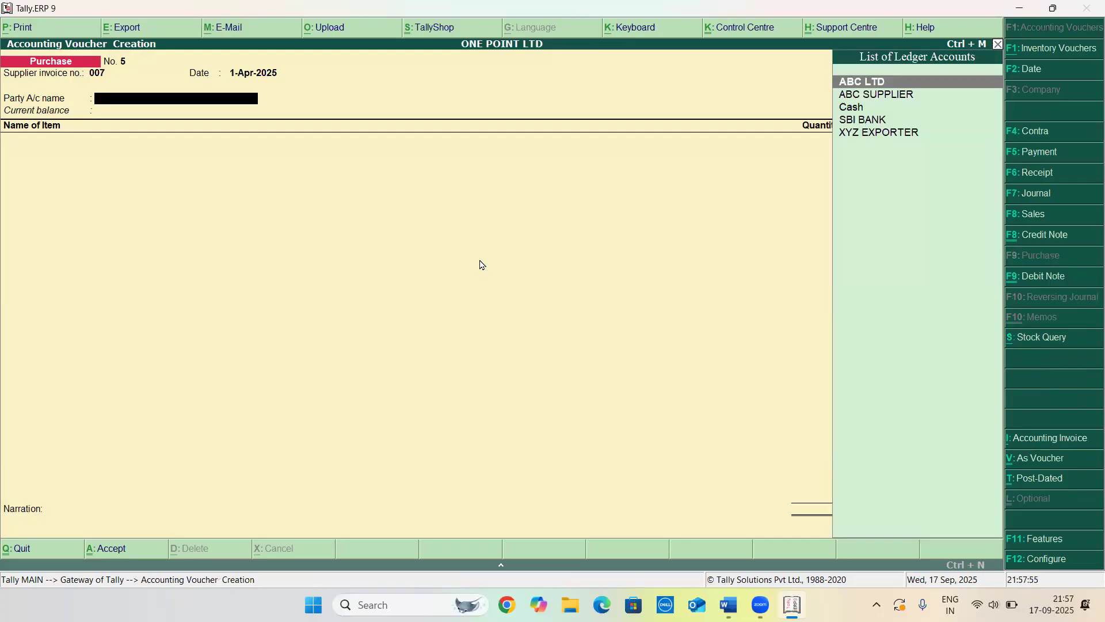
{"action": "key", "text": "Return"}
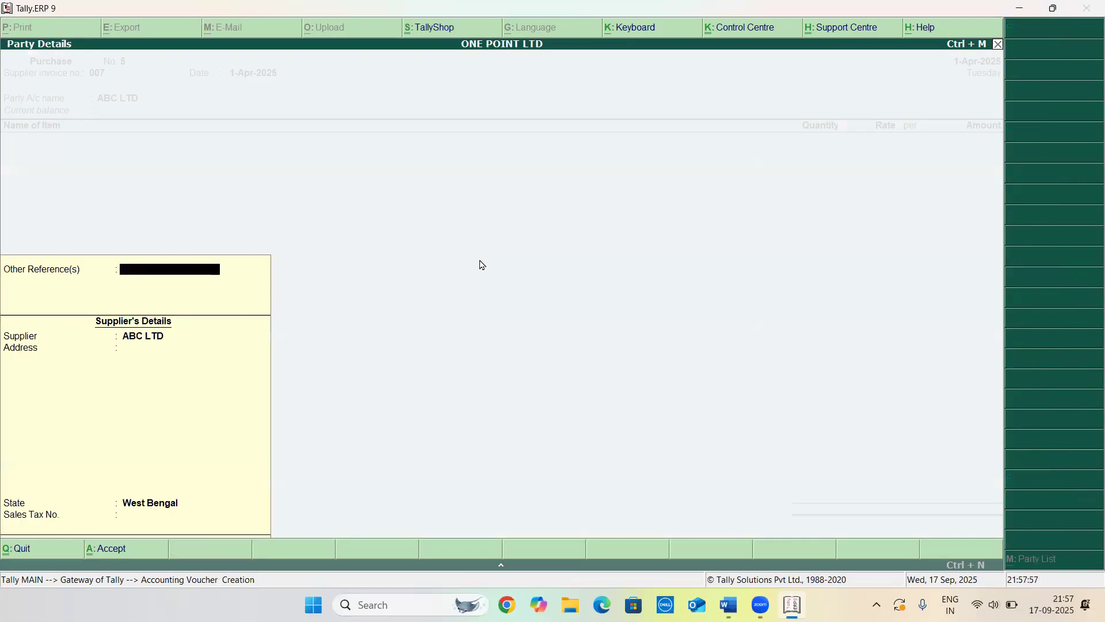
{"action": "key", "text": "Return"}
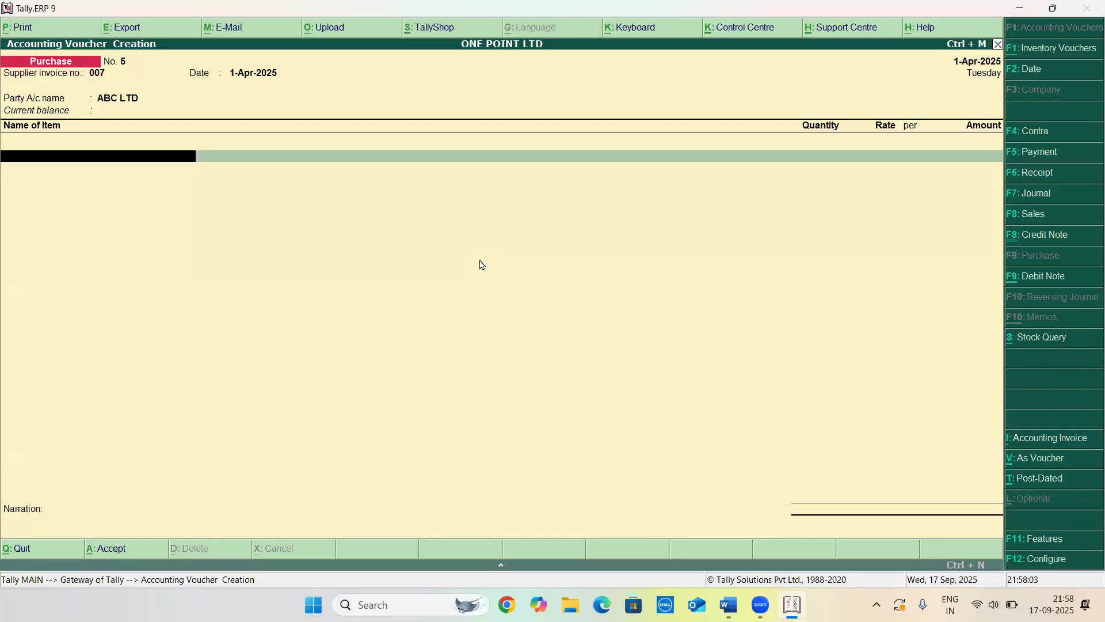
Add MOUSE to the purchase: 10 NOS at a rate of 150
{"action": "type", "text": "MOU"}
{"action": "key", "text": "Return"}
{"action": "type", "text": "10"}
{"action": "key", "text": "Return"}
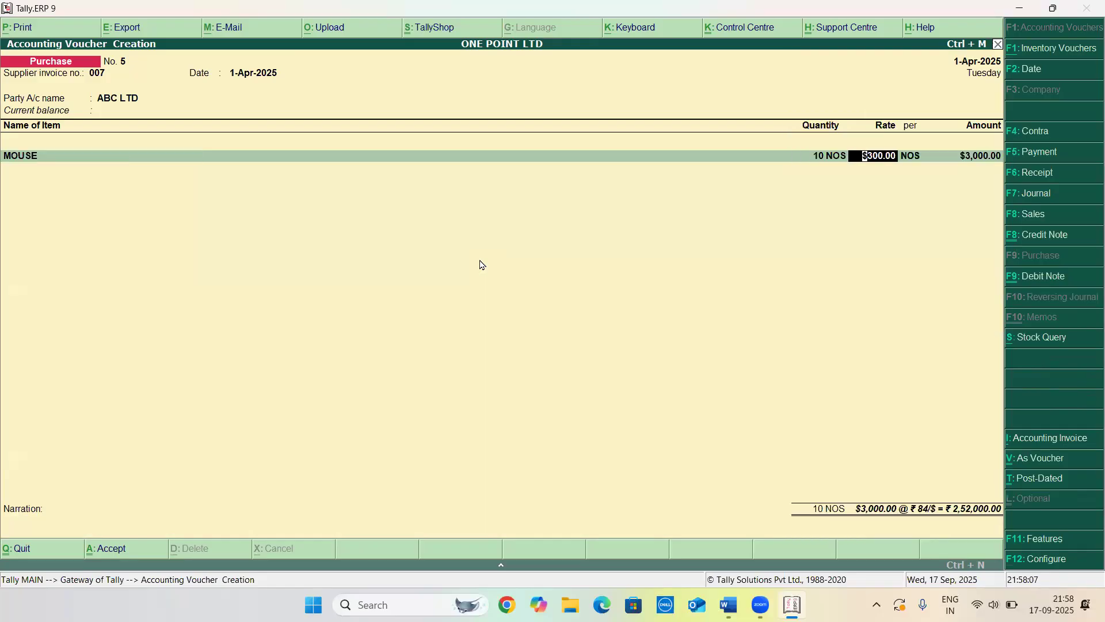
{"action": "type", "text": "30"}
{"action": "key", "text": "Return"}
{"action": "key", "text": "BackSpace"}
{"action": "type", "text": "150"}
{"action": "key", "text": "Return"}
{"action": "key", "text": "Return"}
{"action": "key", "text": "Return"}
{"action": "key", "text": "Return"}
{"action": "key", "text": "Return"}
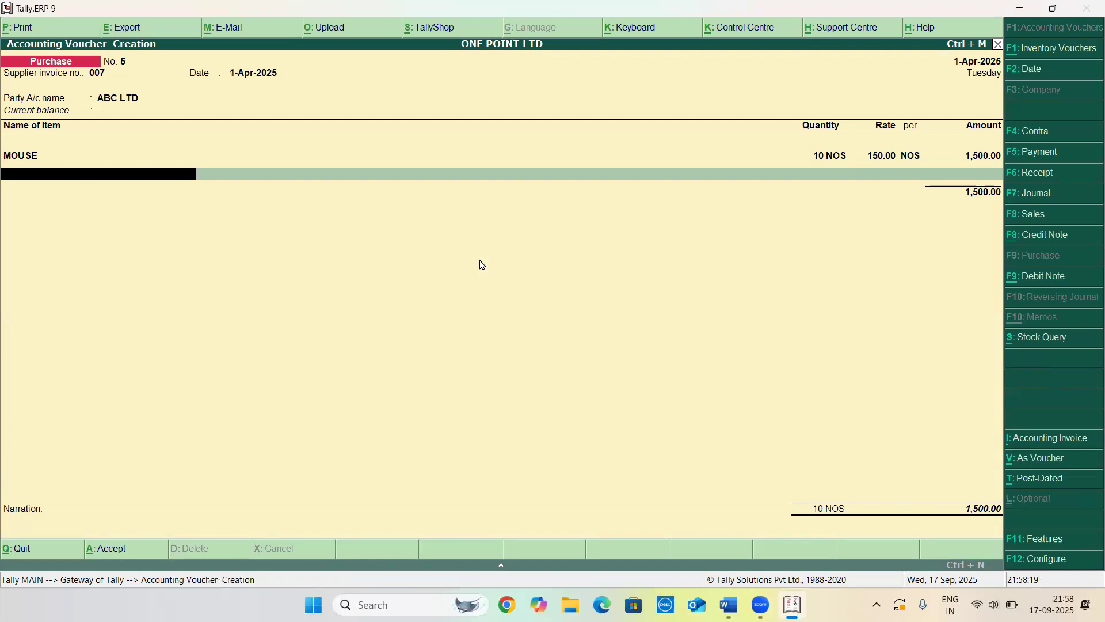
Create a new stock item PRINTER under Primary with NOS as its unit
{"action": "key", "text": "alt+c"}
{"action": "type", "text": "PRINTER"}
{"action": "key", "text": "Return"}
{"action": "key", "text": "Return"}
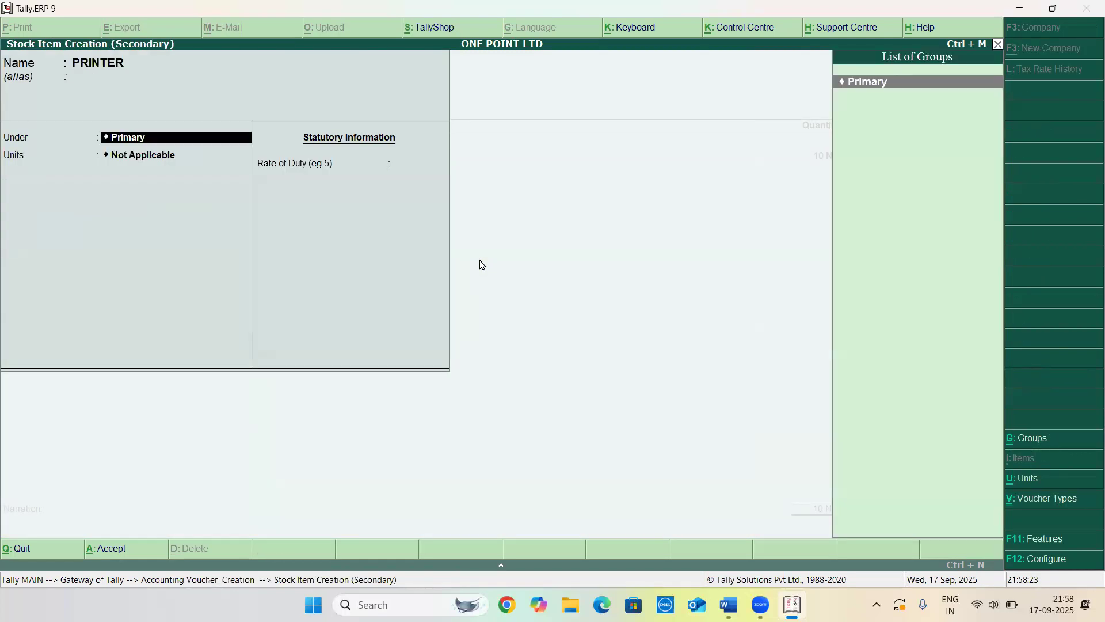
{"action": "key", "text": "Return"}
{"action": "key", "text": "Down"}
{"action": "key", "text": "Return"}
{"action": "key", "text": "ctrl+a"}
Enter 10 NOS of PRINTER at a rate of 3,800
{"action": "type", "text": "100"}
{"action": "key", "text": "BackSpace"}
{"action": "key", "text": "Return"}
{"action": "type", "text": "3,800"}
{"action": "key", "text": "Return"}
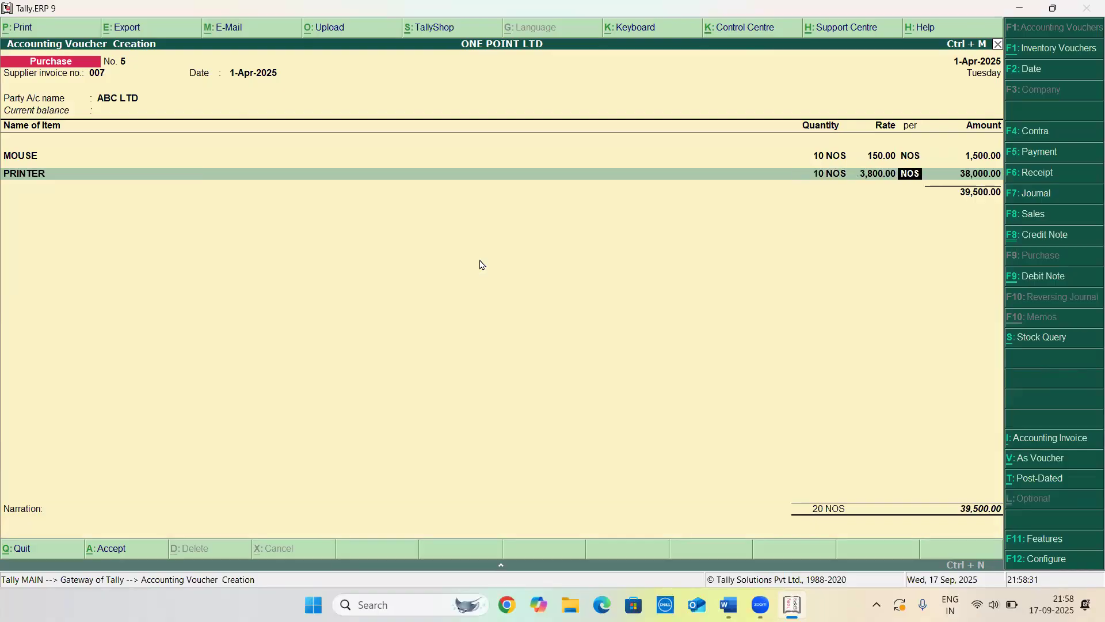
Allocate the printer amount to the PURCHASED ledger in its accounting details
{"action": "key", "text": "Return"}
{"action": "key", "text": "Return"}
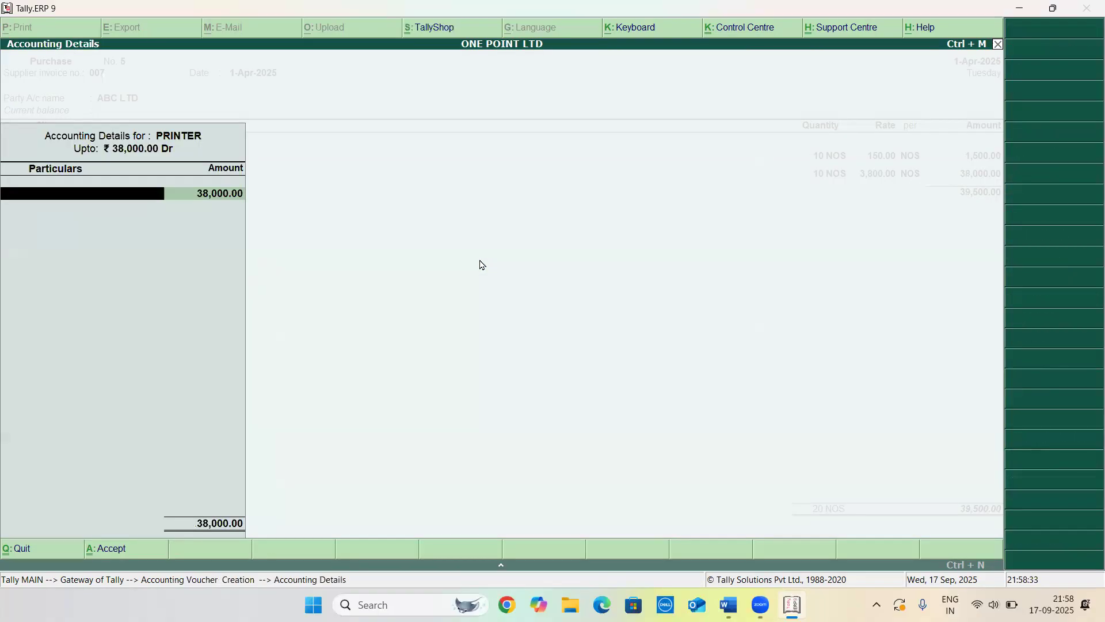
{"action": "type", "text": "P"}
Record a New Ref bill 007 for 90 days at 10% per 365-Day Year on credit balances, then save the voucher
{"action": "key", "text": "Return"}
{"action": "key", "text": "Return"}
{"action": "key", "text": "Return"}
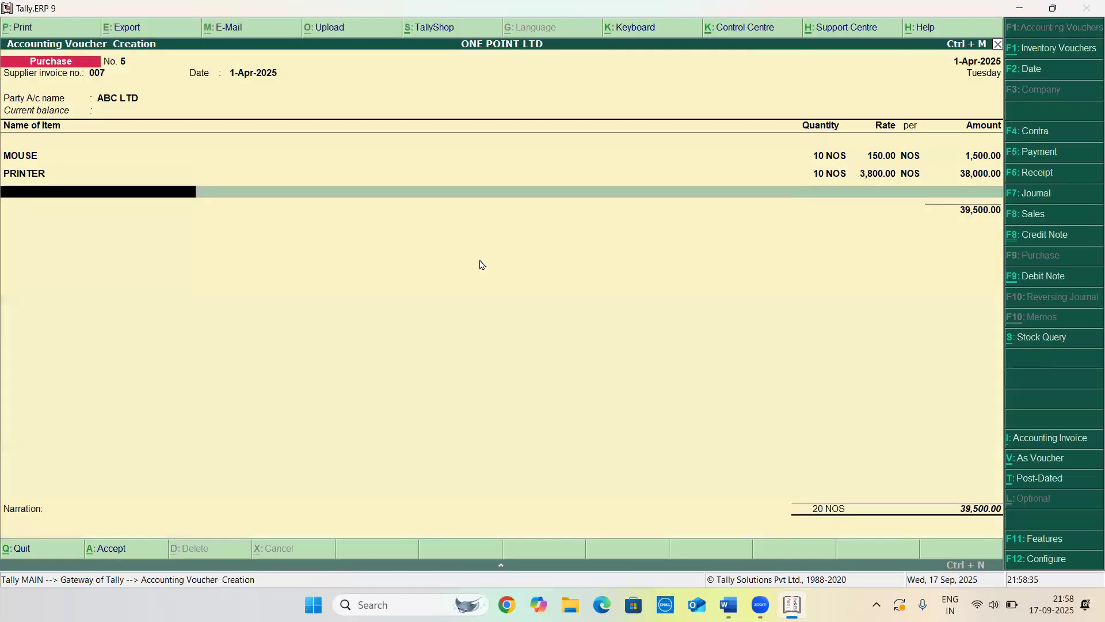
{"action": "key", "text": "Return"}
{"action": "key", "text": "Return"}
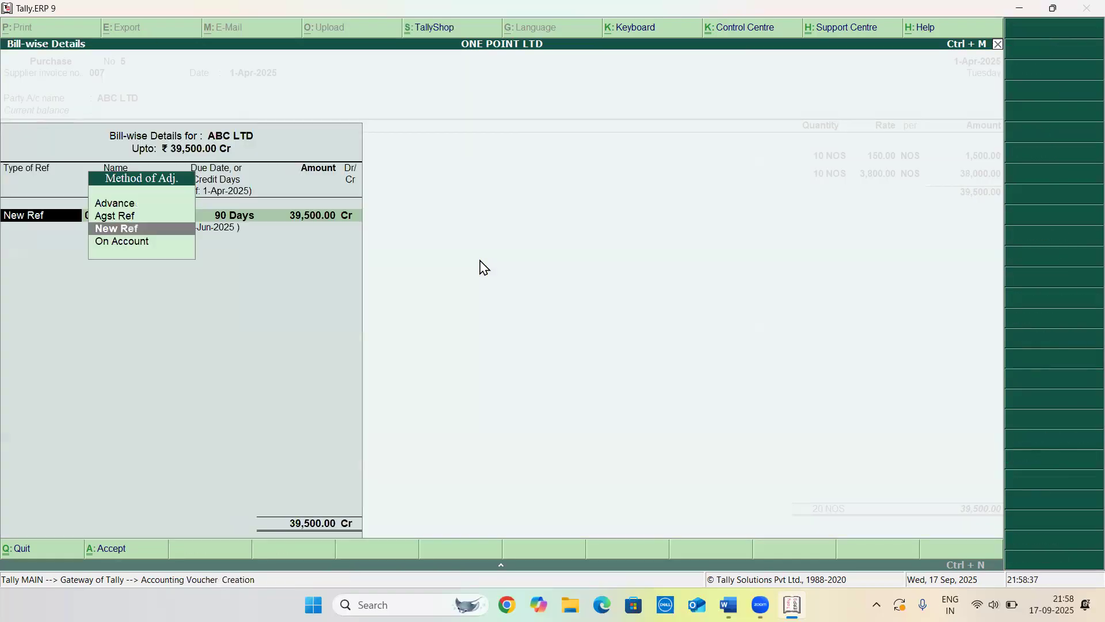
{"action": "key", "text": "Return"}
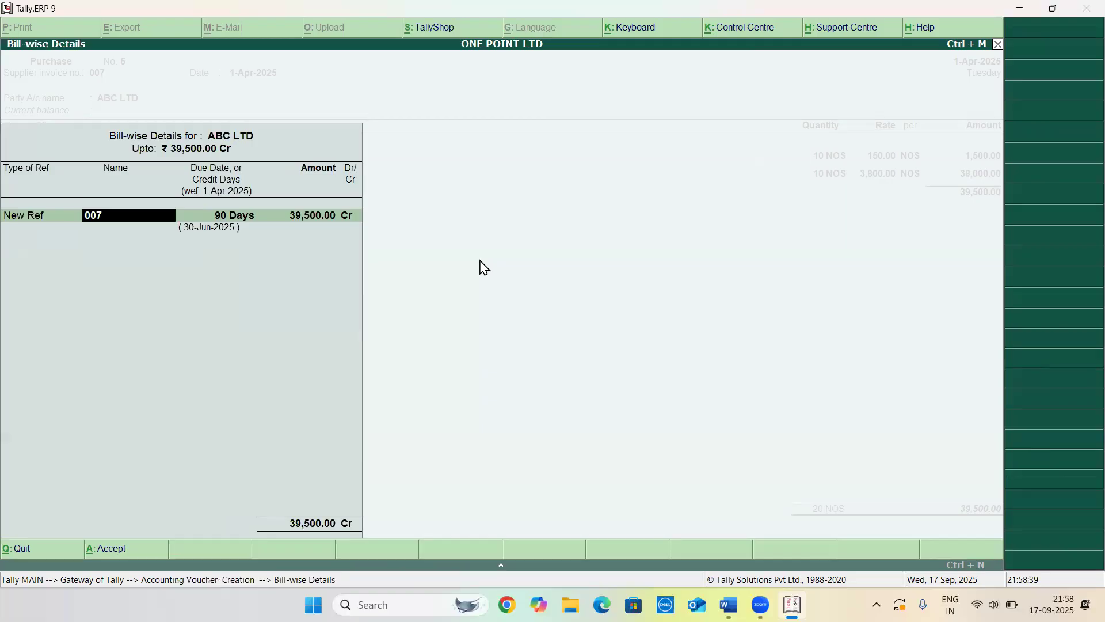
{"action": "key", "text": "Return"}
{"action": "key", "text": "Return"}
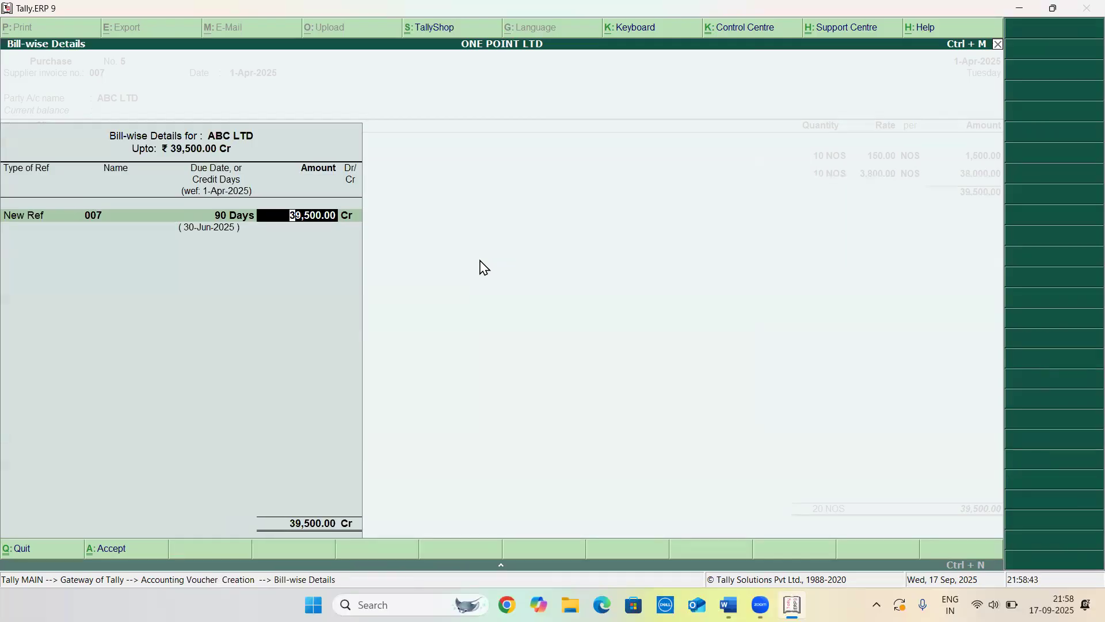
{"action": "key", "text": "Return"}
{"action": "key", "text": "Return"}
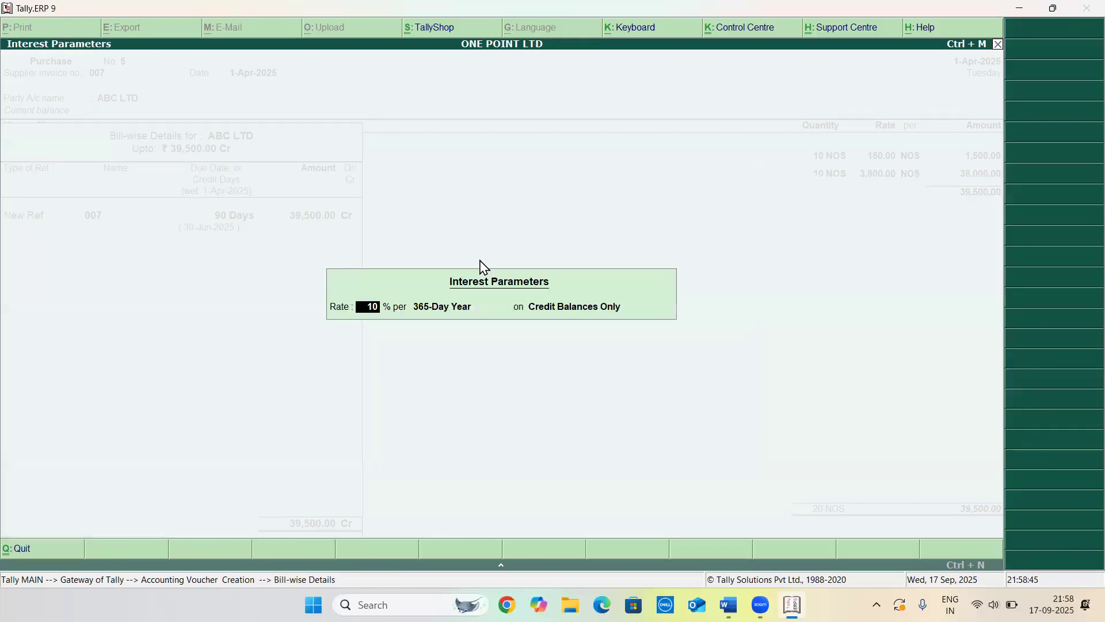
{"action": "key", "text": "Return"}
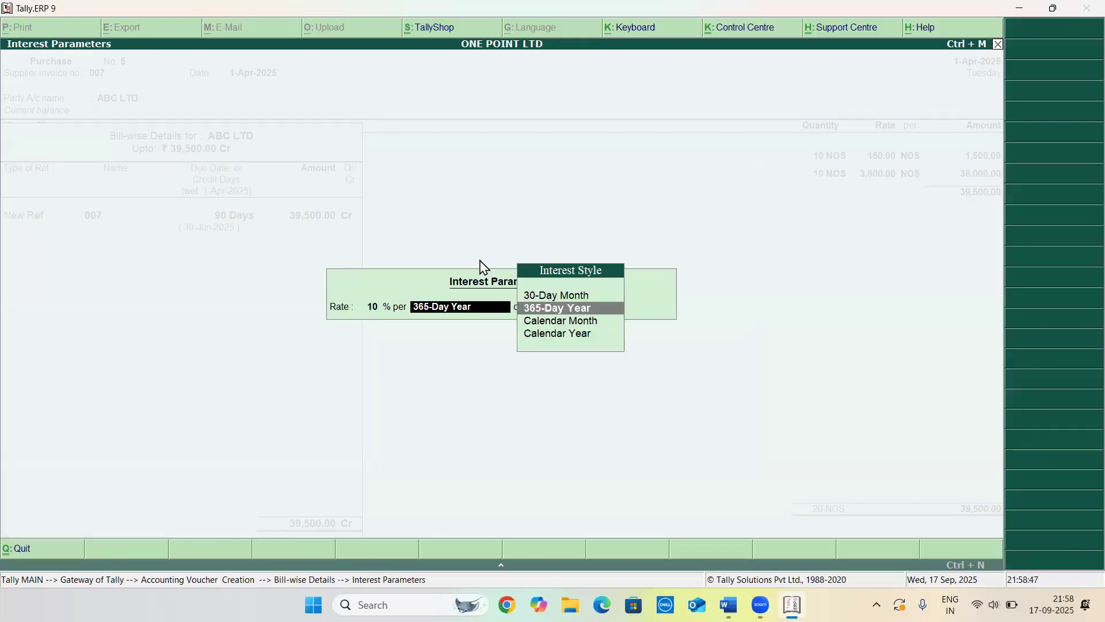
{"action": "key", "text": "Return"}
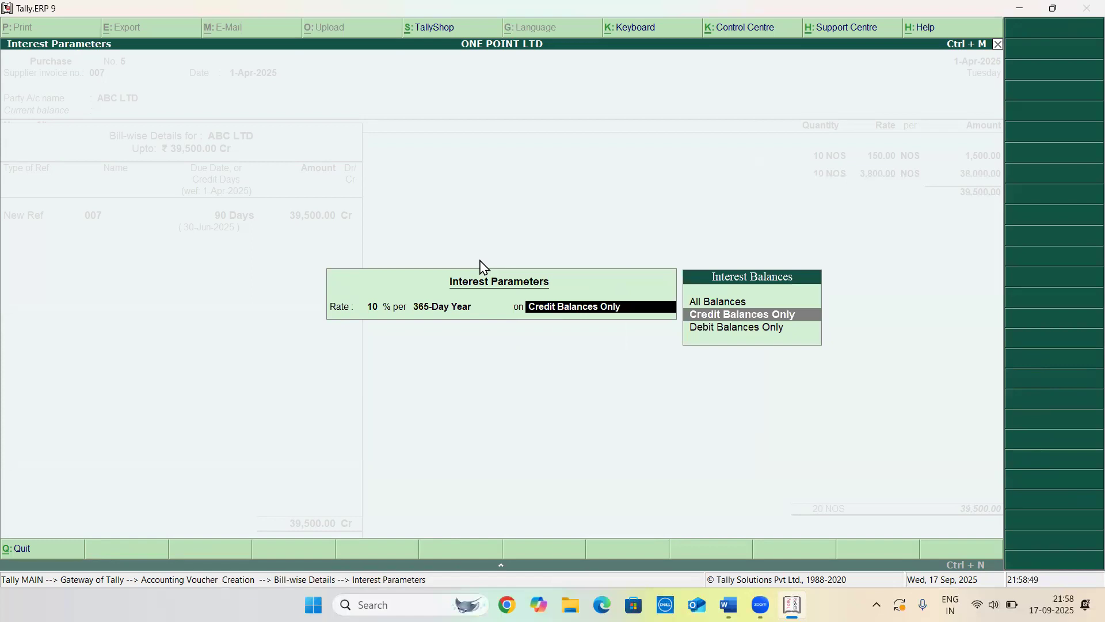
{"action": "key", "text": "Return"}
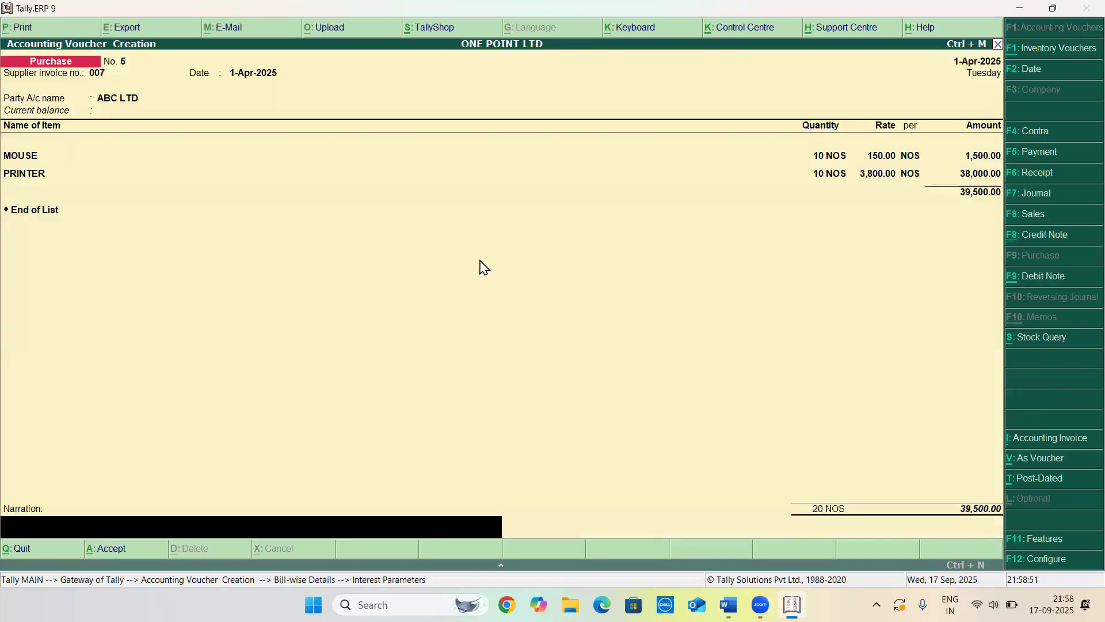
{"action": "key", "text": "Return"}
{"action": "key", "text": "Return"}
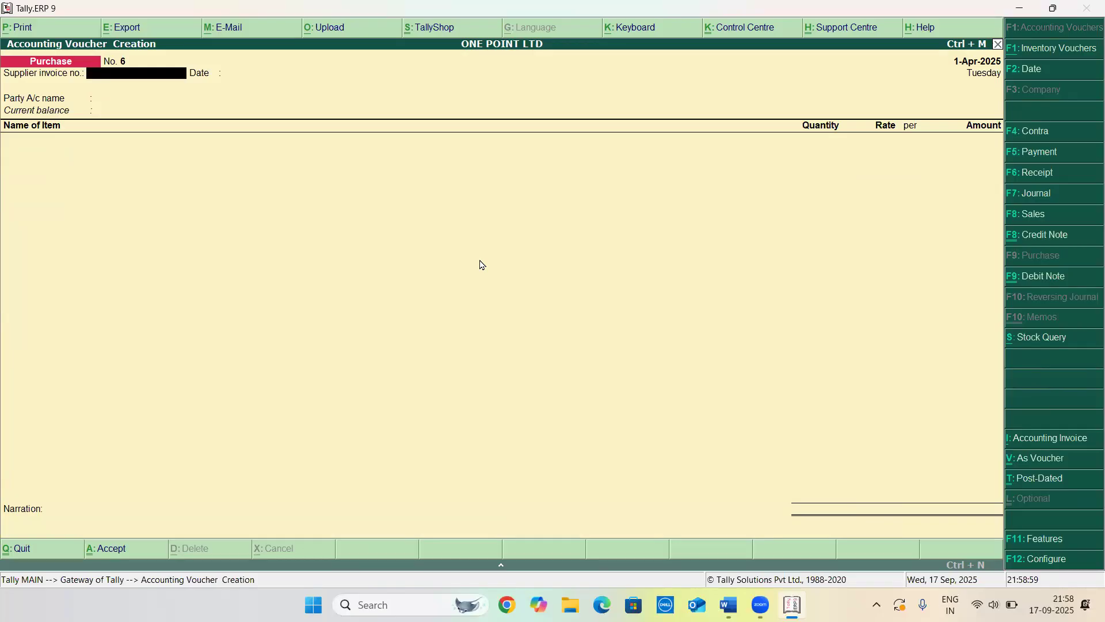
{"action": "key", "text": "Escape"}
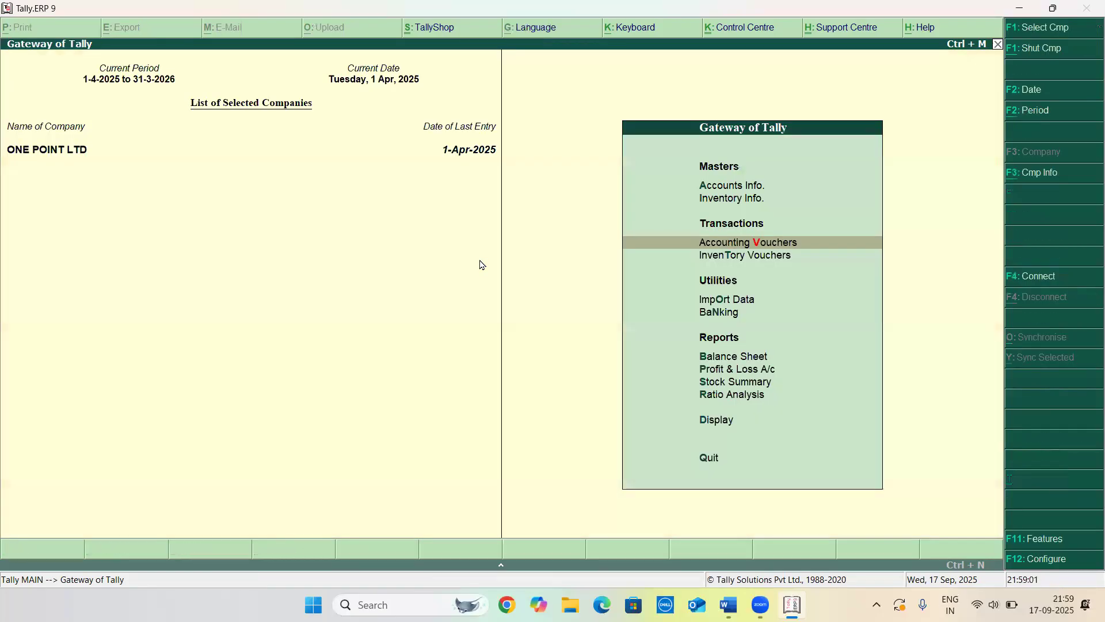
{"action": "key", "text": "Up"}
{"action": "key", "text": "Up"}
{"action": "key", "text": "Down"}
{"action": "key", "text": "Down"}
{"action": "key", "text": "Down"}
{"action": "key", "text": "Down"}
{"action": "key", "text": "Down"}
{"action": "key", "text": "Down"}
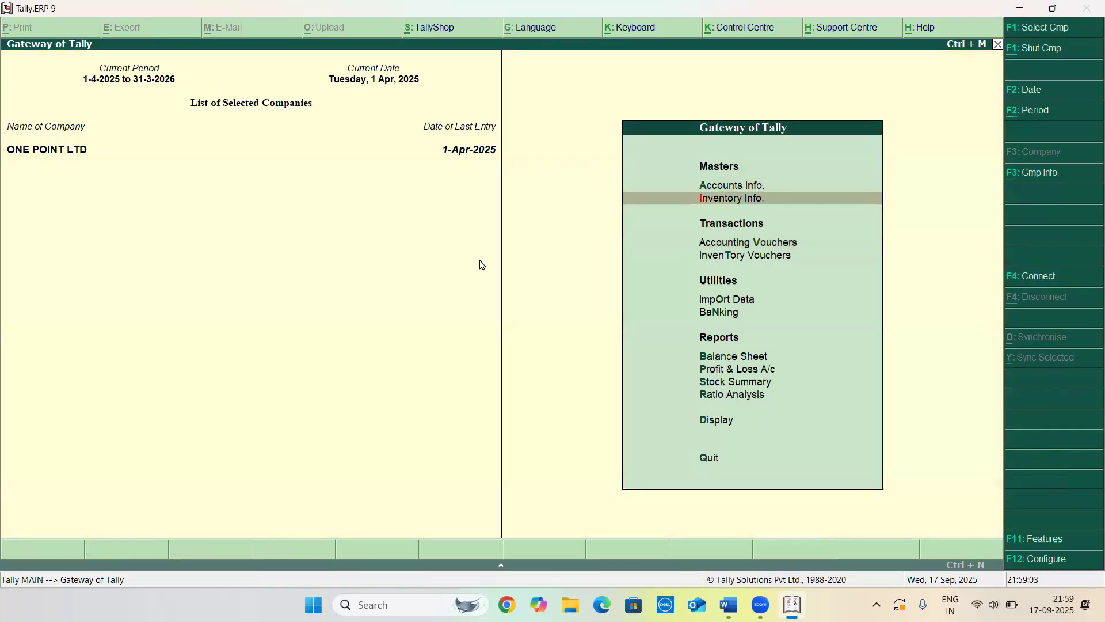
{"action": "key", "text": "Down"}
{"action": "key", "text": "Down"}
{"action": "key", "text": "Down"}
{"action": "key", "text": "Down"}
{"action": "key", "text": "Down"}
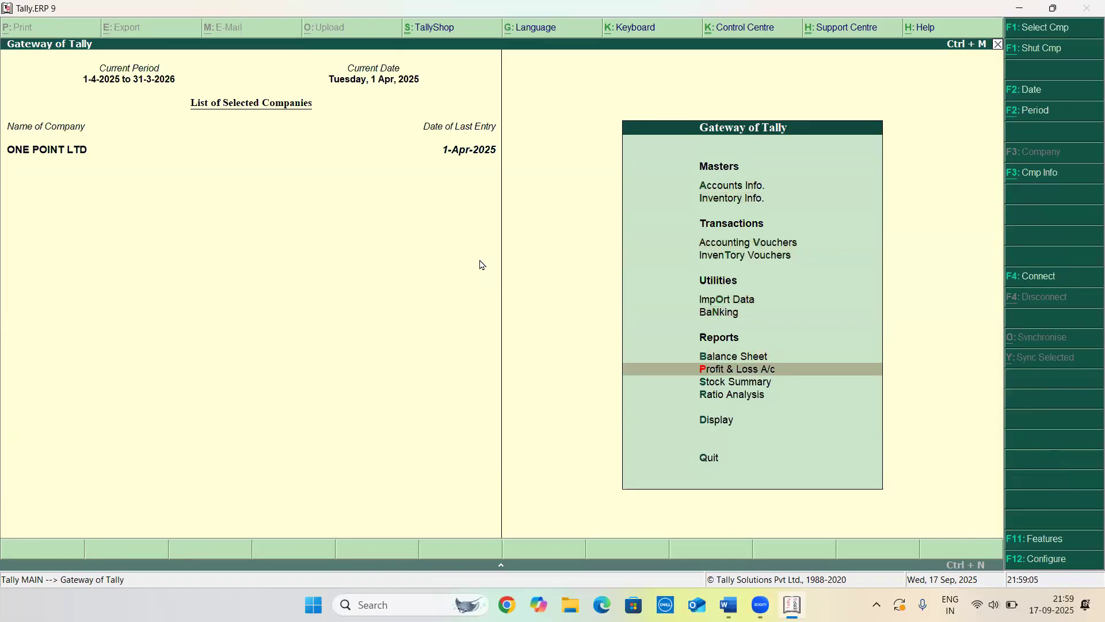
{"action": "key", "text": "Up"}
{"action": "key", "text": "Up"}
{"action": "key", "text": "Up"}
{"action": "key", "text": "Up"}
{"action": "key", "text": "Up"}
{"action": "key", "text": "Up"}
{"action": "key", "text": "Up"}
{"action": "key", "text": "Up"}
{"action": "key", "text": "Up"}
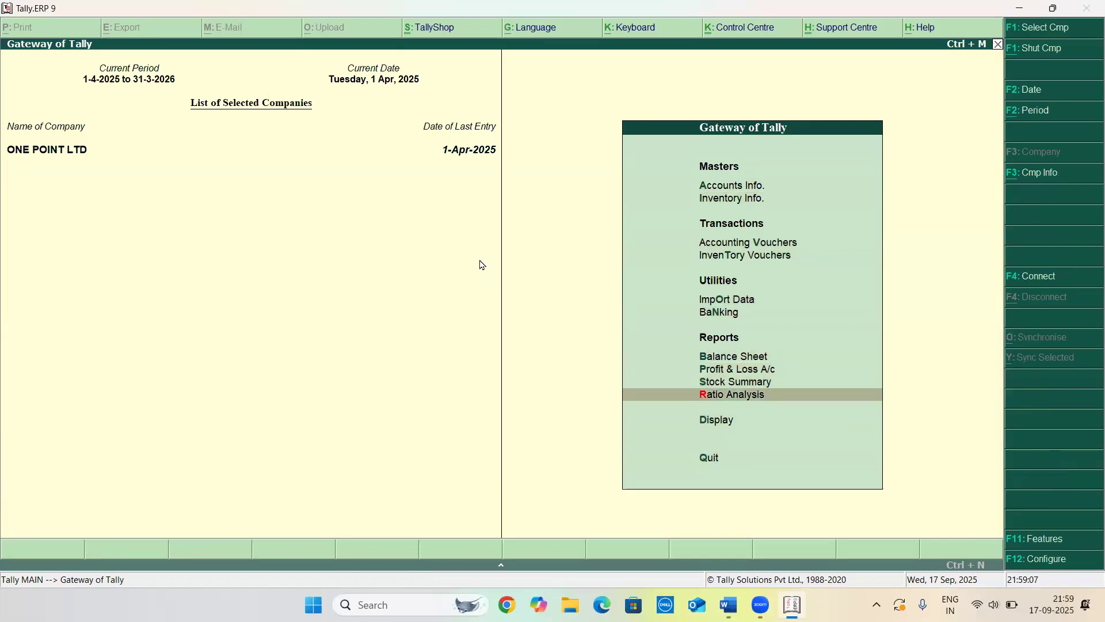
{"action": "key", "text": "Up"}
{"action": "key", "text": "Up"}
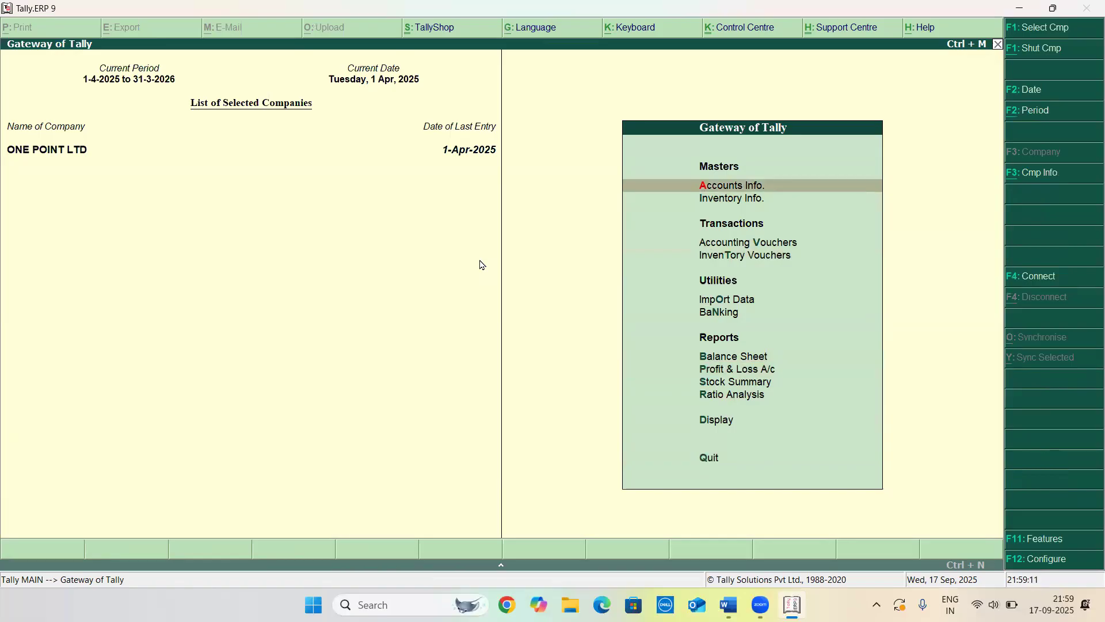
{"action": "key", "text": "Down"}
{"action": "key", "text": "Down"}
{"action": "key", "text": "Down"}
{"action": "key", "text": "Down"}
{"action": "key", "text": "Down"}
{"action": "key", "text": "Down"}
{"action": "key", "text": "Down"}
{"action": "key", "text": "Down"}
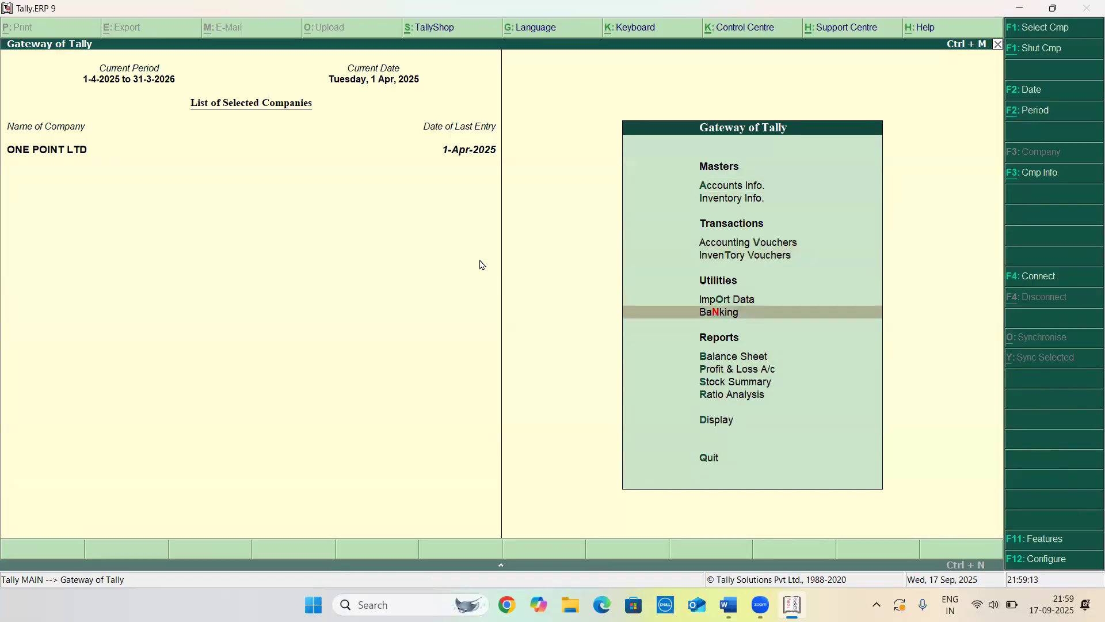
{"action": "key", "text": "Down"}
{"action": "key", "text": "Up"}
{"action": "key", "text": "Up"}
{"action": "key", "text": "Up"}
{"action": "key", "text": "Up"}
{"action": "key", "text": "Up"}
{"action": "key", "text": "Up"}
{"action": "key", "text": "Up"}
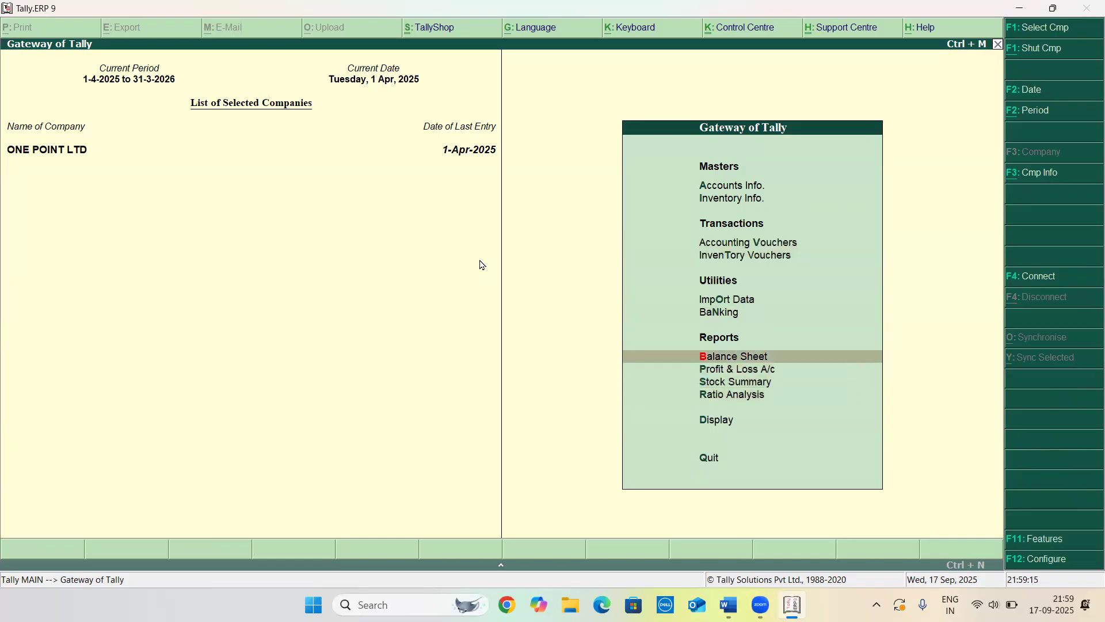
{"action": "key", "text": "Up"}
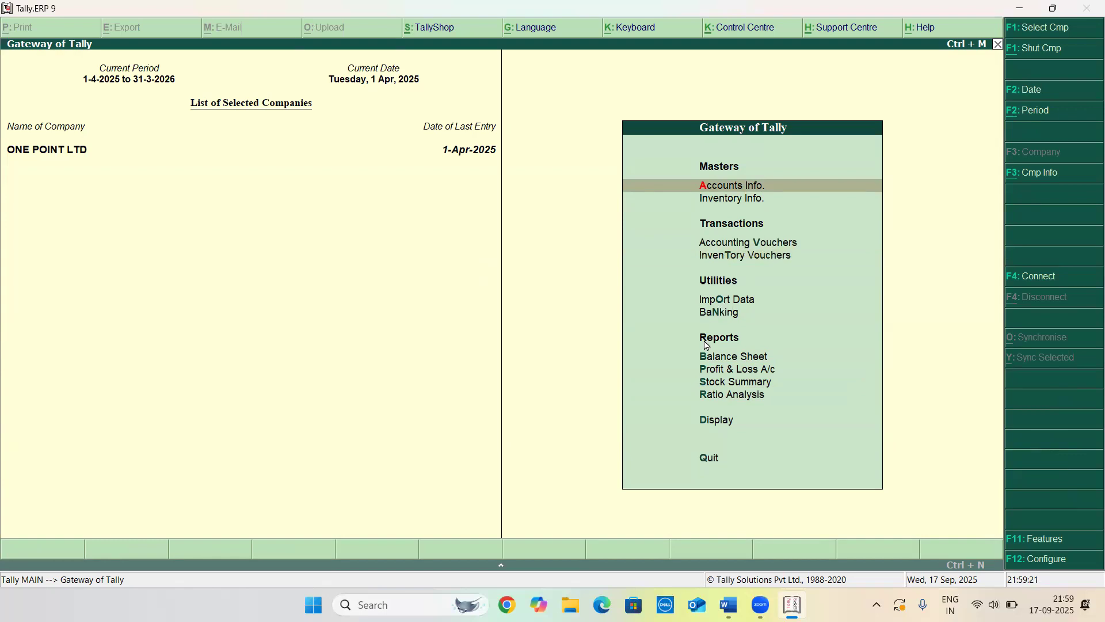
Open the Interest Calculations menu under Display's Statements of Accounts, then back out of it
{"action": "left_click", "coordinate": [710, 422]}
{"action": "key", "text": "Down"}
{"action": "key", "text": "Down"}
{"action": "key", "text": "Down"}
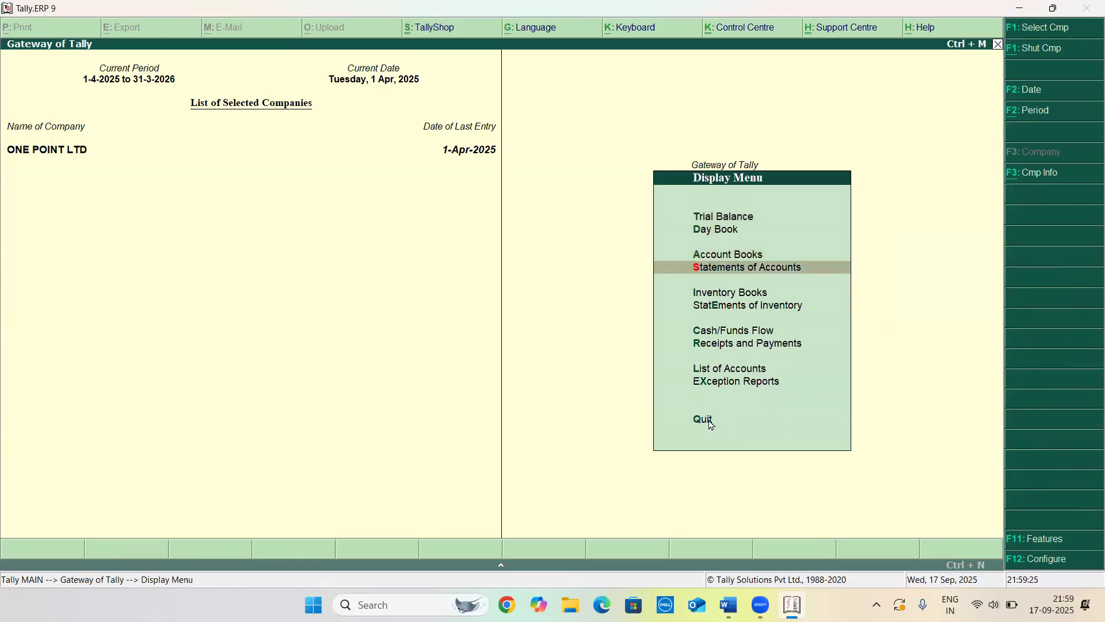
{"action": "key", "text": "Return"}
{"action": "key", "text": "Down"}
{"action": "key", "text": "Return"}
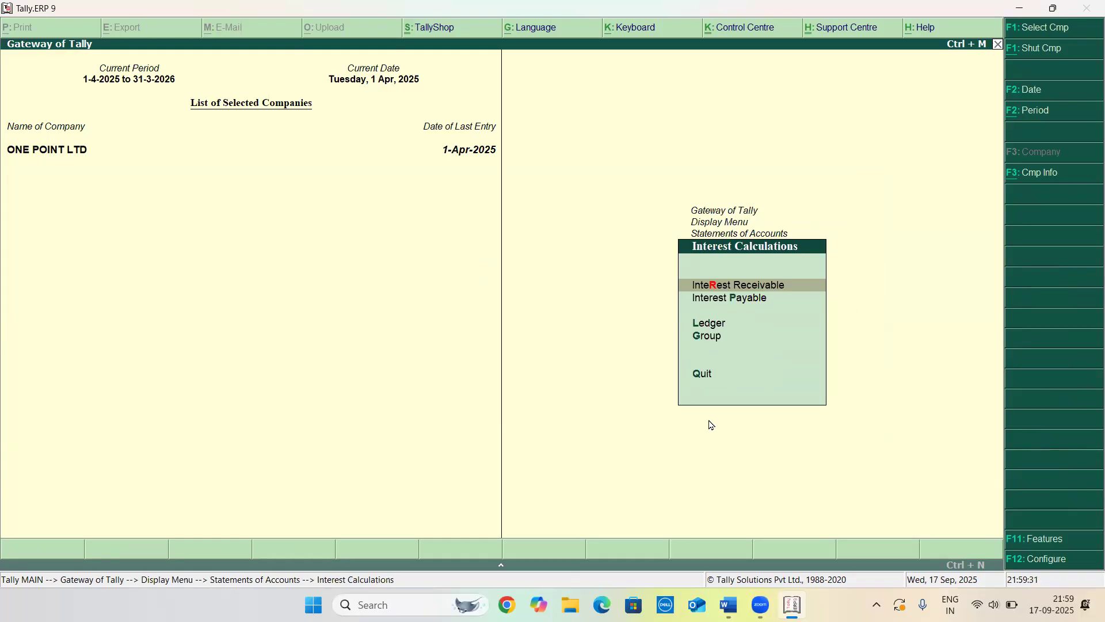
{"action": "key", "text": "Escape"}
{"action": "key", "text": "Escape"}
{"action": "key", "text": "Escape"}
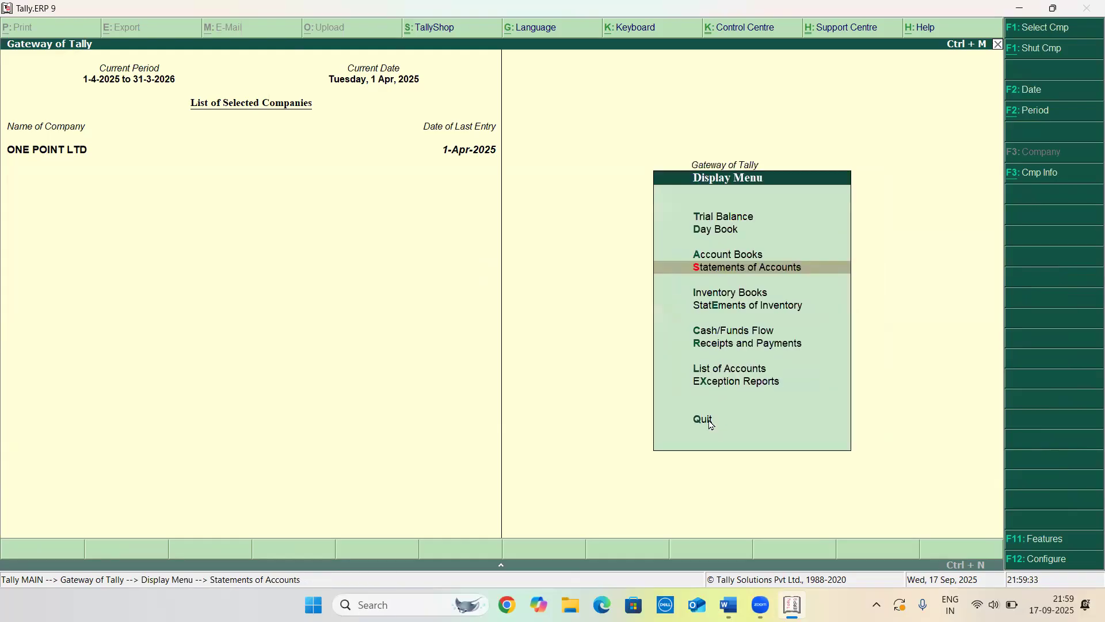